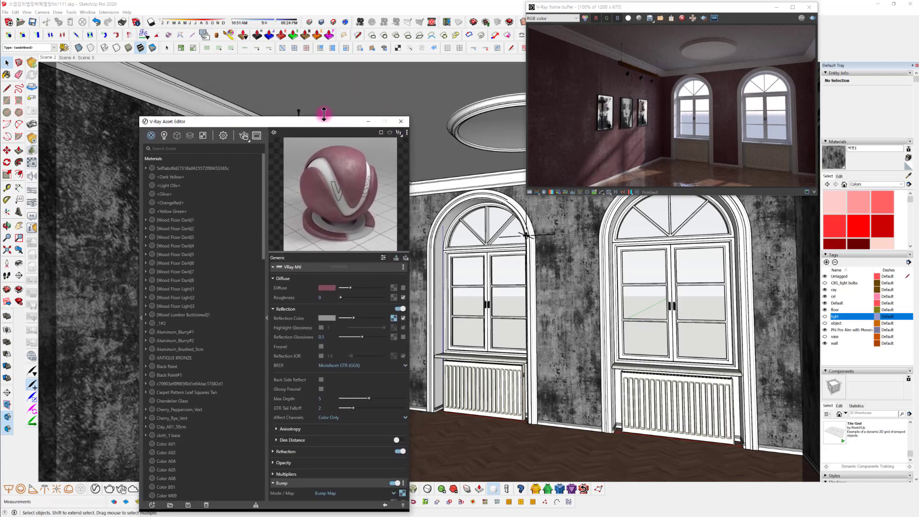
Open the ceiling group, select its ceiling face, and sample the face's material for editing
{"action": "double_click", "coordinate": [443, 101]}
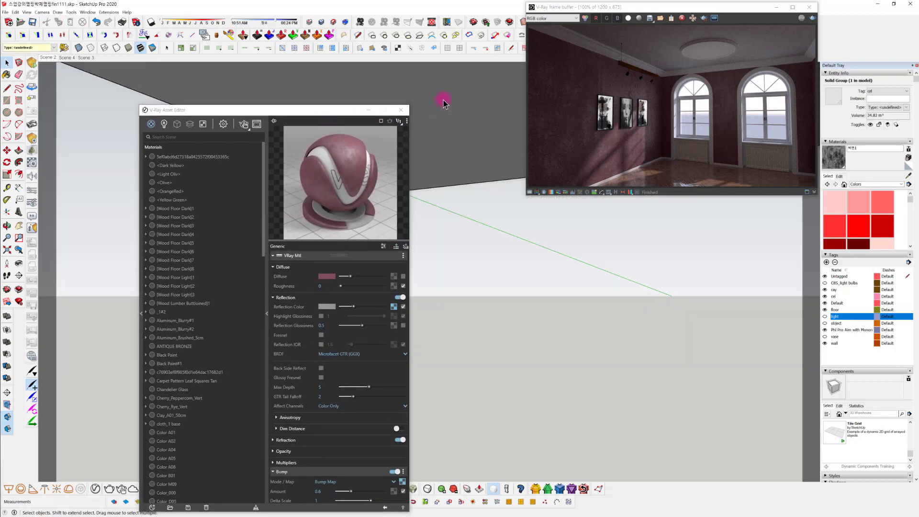
{"action": "double_click", "coordinate": [469, 151]}
{"action": "left_click", "coordinate": [467, 134]}
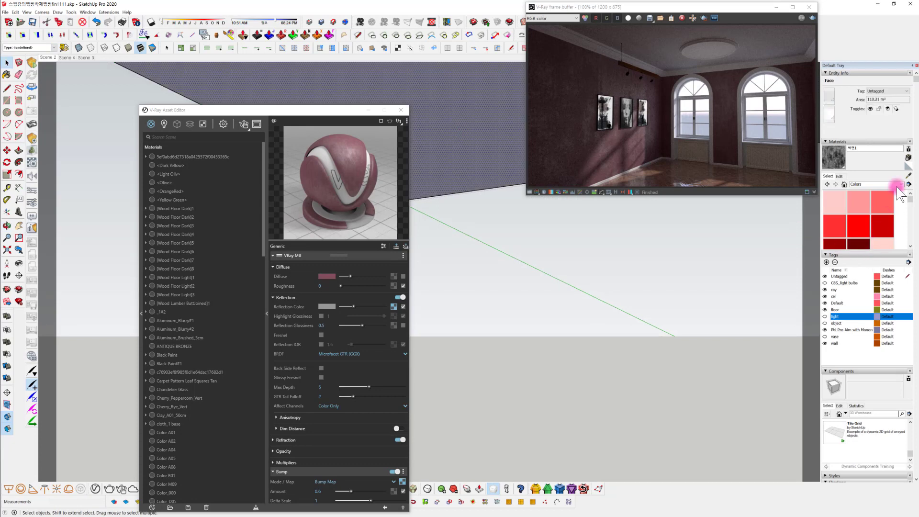
{"action": "left_click", "coordinate": [909, 177]}
{"action": "left_click", "coordinate": [472, 126]}
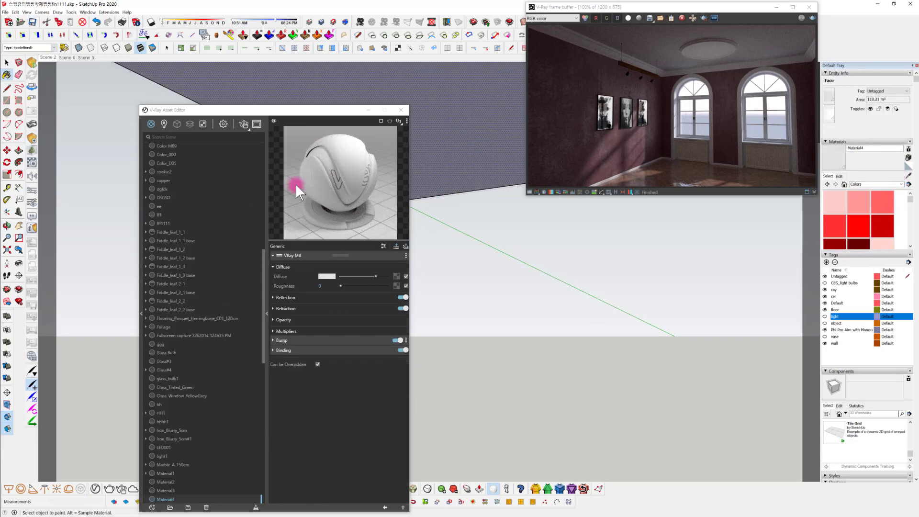
Brighten the diffuse colour of the ceiling material Material4 to white
{"action": "left_click", "coordinate": [285, 298]}
{"action": "left_click", "coordinate": [317, 297]}
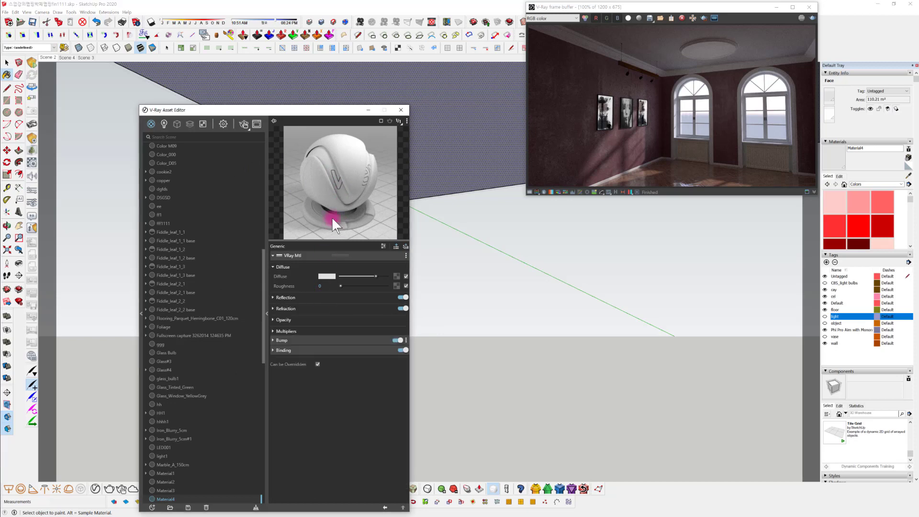
{"action": "left_click_drag", "start_coordinate": [338, 111], "coordinate": [313, 77]}
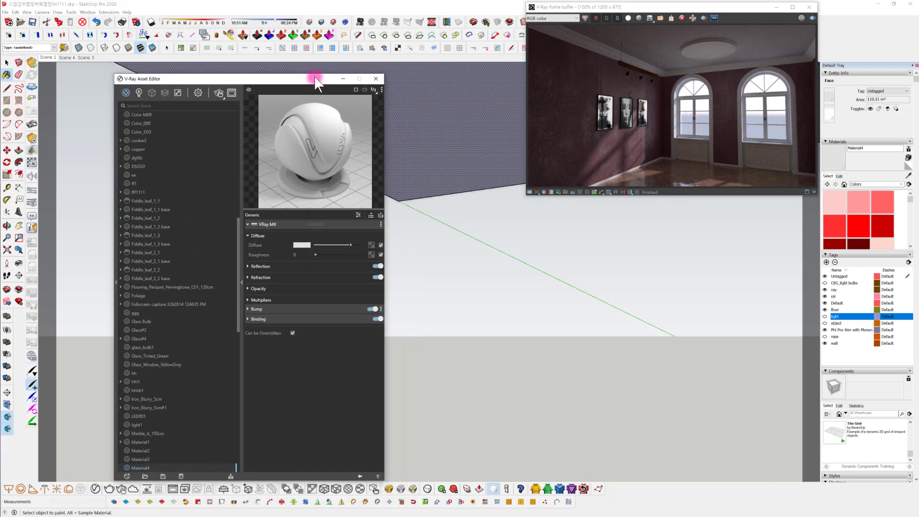
{"action": "left_click", "coordinate": [306, 243]}
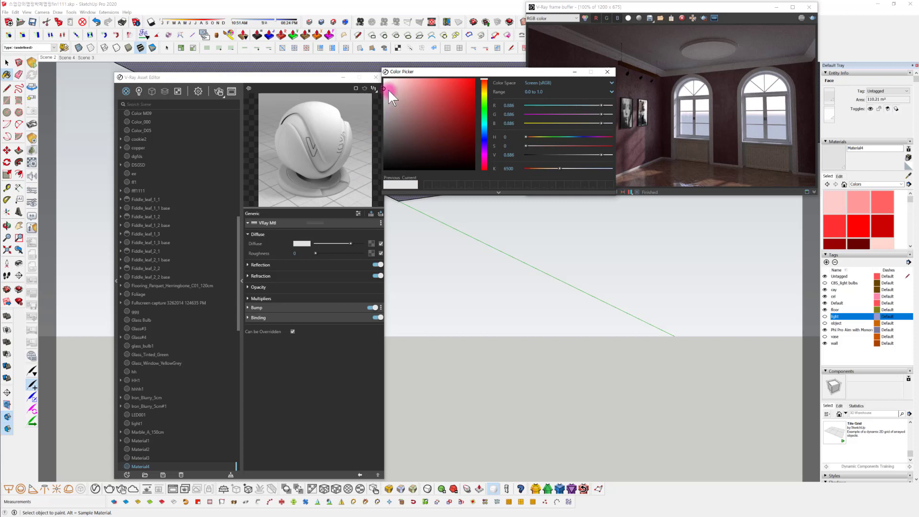
{"action": "left_click_drag", "start_coordinate": [377, 80], "coordinate": [384, 80]}
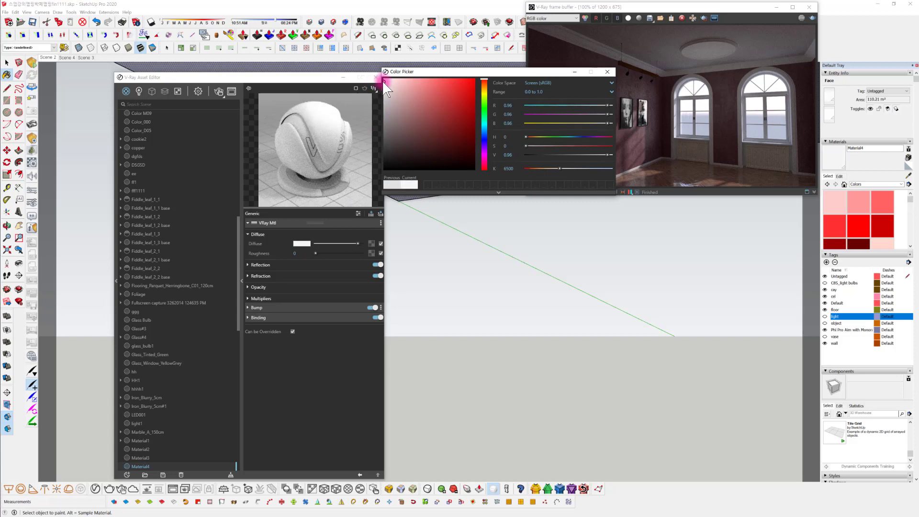
{"action": "left_click_drag", "start_coordinate": [381, 82], "coordinate": [380, 80]}
{"action": "left_click", "coordinate": [609, 72]}
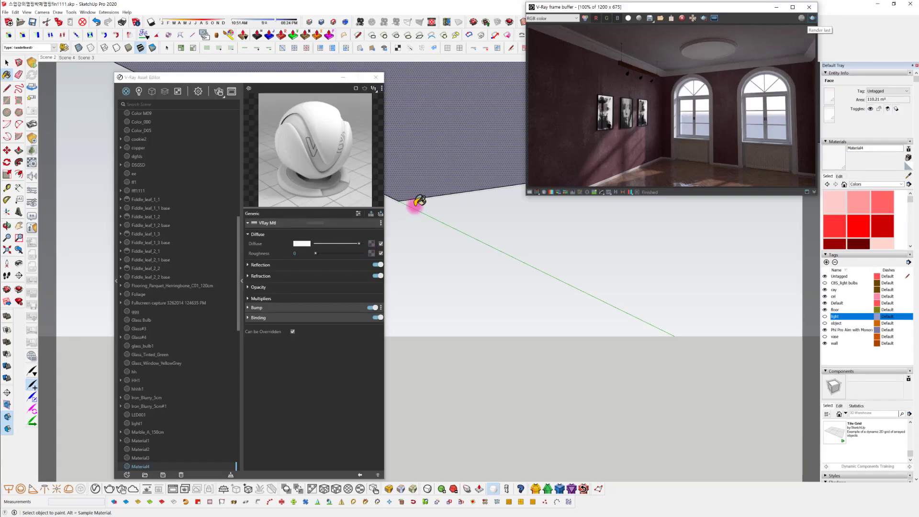
Load White Plaster 01_baseColor.jpg directly as a Bitmap in the ceiling material's bump map
{"action": "left_click", "coordinate": [306, 308]}
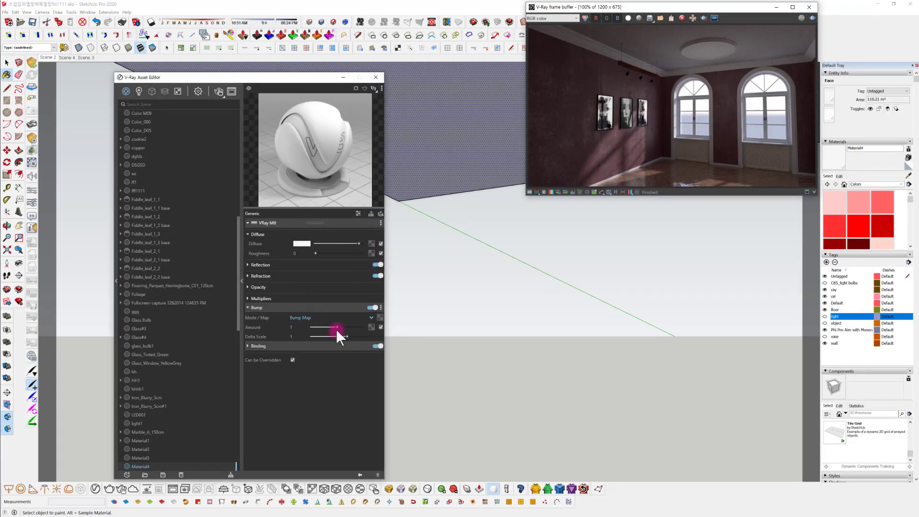
{"action": "left_click", "coordinate": [380, 318]}
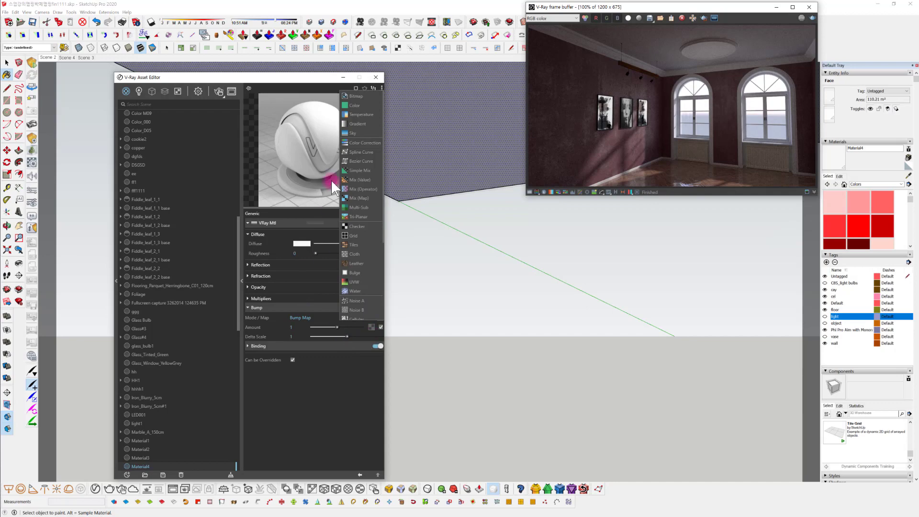
{"action": "left_click", "coordinate": [369, 94]}
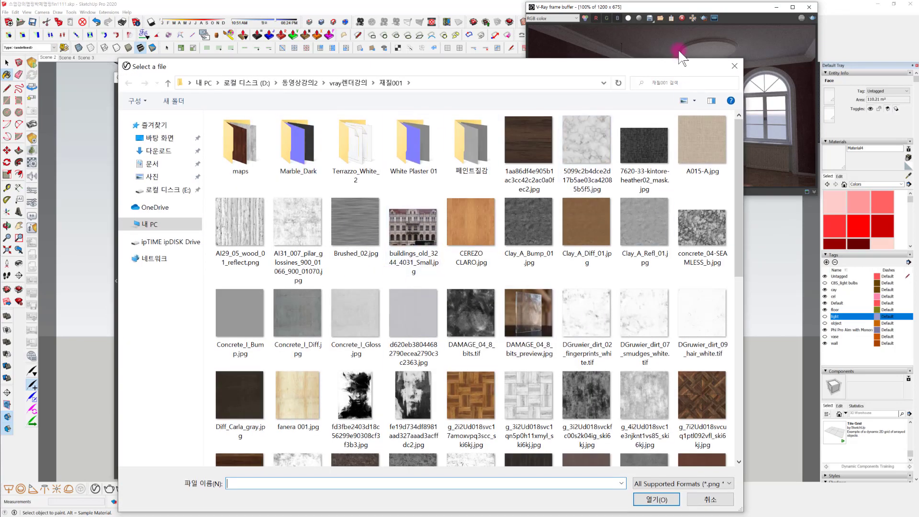
{"action": "scroll", "coordinate": [529, 288], "scroll_direction": "down", "scroll_amount": 5}
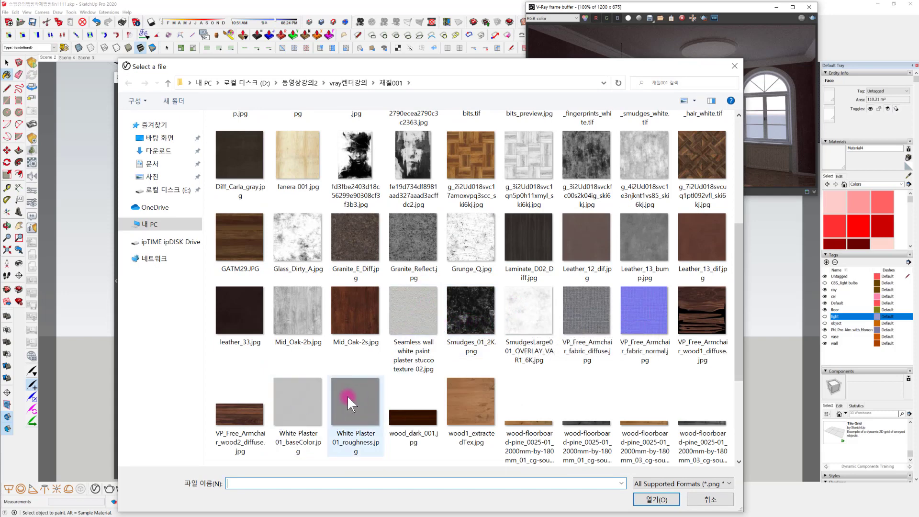
{"action": "double_click", "coordinate": [296, 391]}
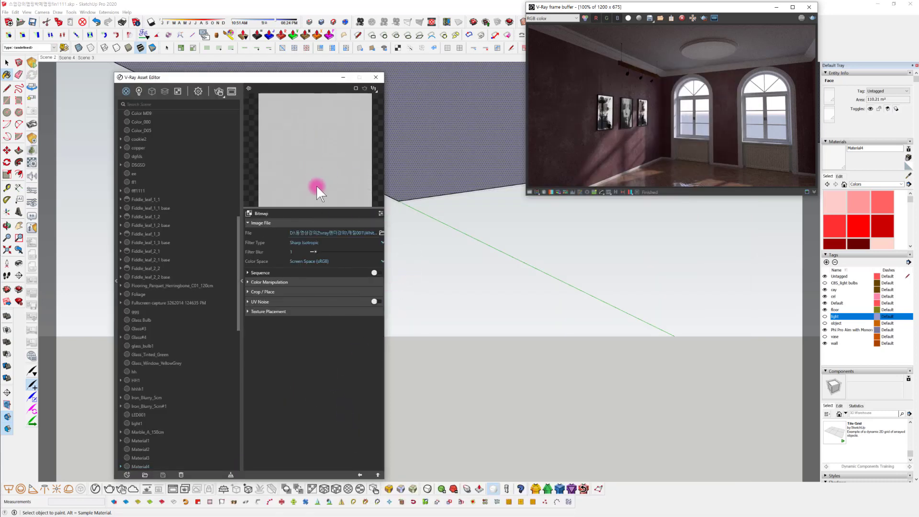
{"action": "left_click", "coordinate": [359, 475]}
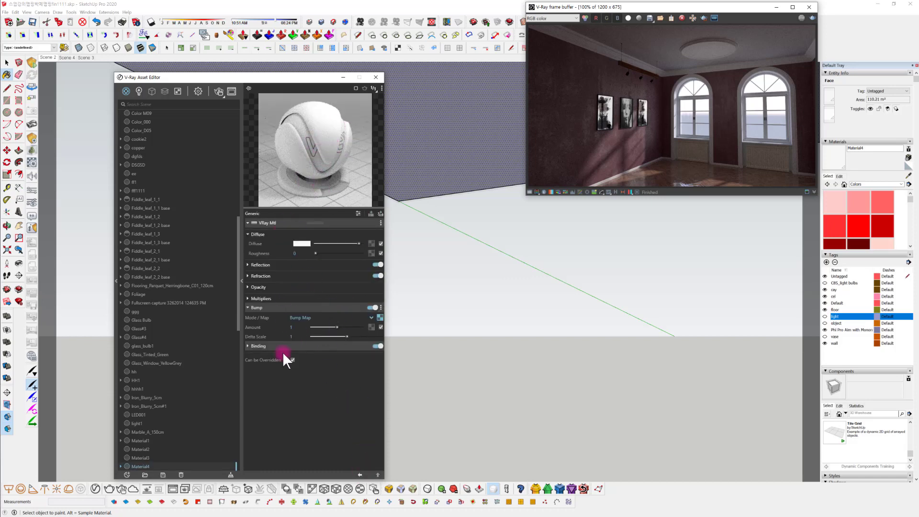
Clear the bitmap from the bump map and assign a Color Correction texture instead
{"action": "left_click", "coordinate": [379, 317]}
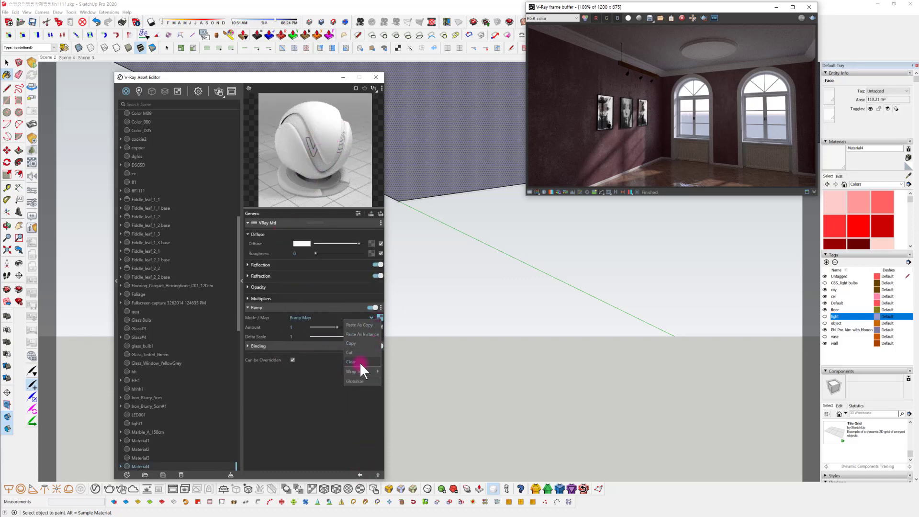
{"action": "left_click", "coordinate": [364, 360]}
{"action": "left_click", "coordinate": [380, 318]}
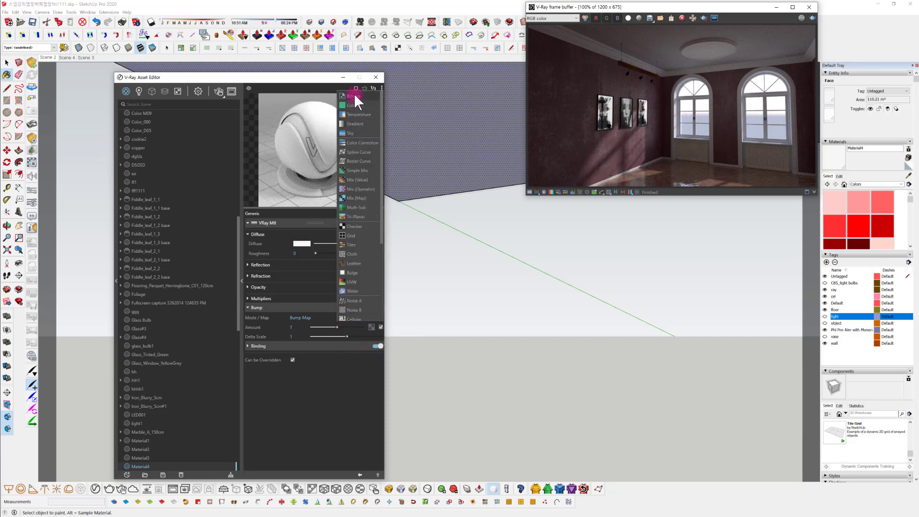
{"action": "left_click", "coordinate": [363, 145]}
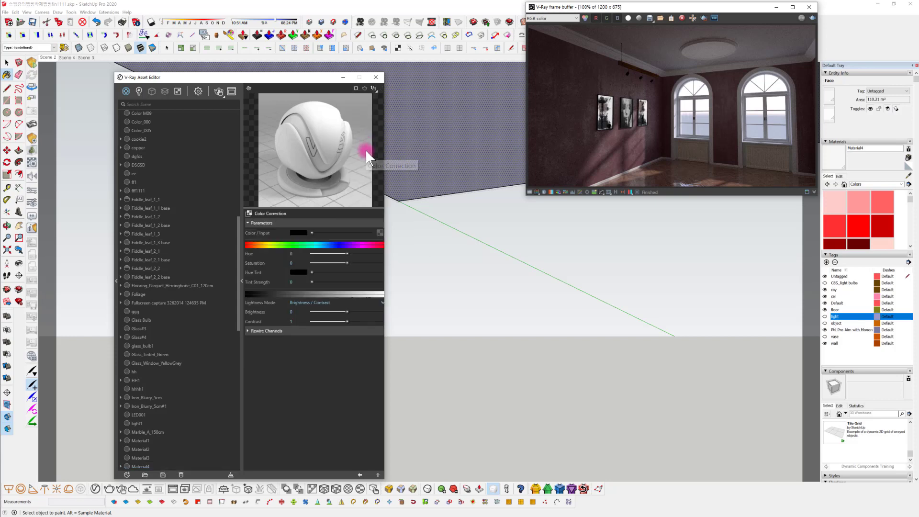
Preview White Plaster 01_baseColor.jpg in the image viewer and load it as the Bitmap input of the Color Correction
{"action": "left_click", "coordinate": [379, 233]}
{"action": "left_click", "coordinate": [354, 240]}
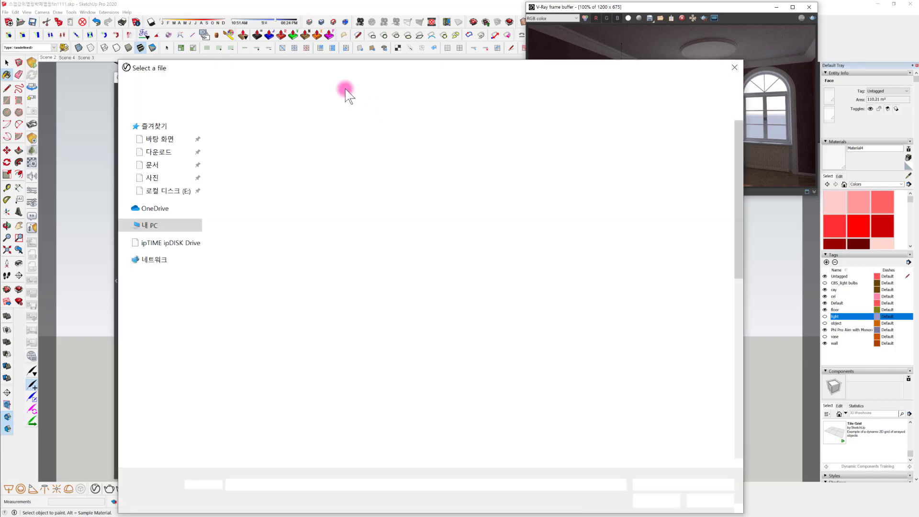
{"action": "scroll", "coordinate": [340, 367], "scroll_direction": "down", "scroll_amount": 5}
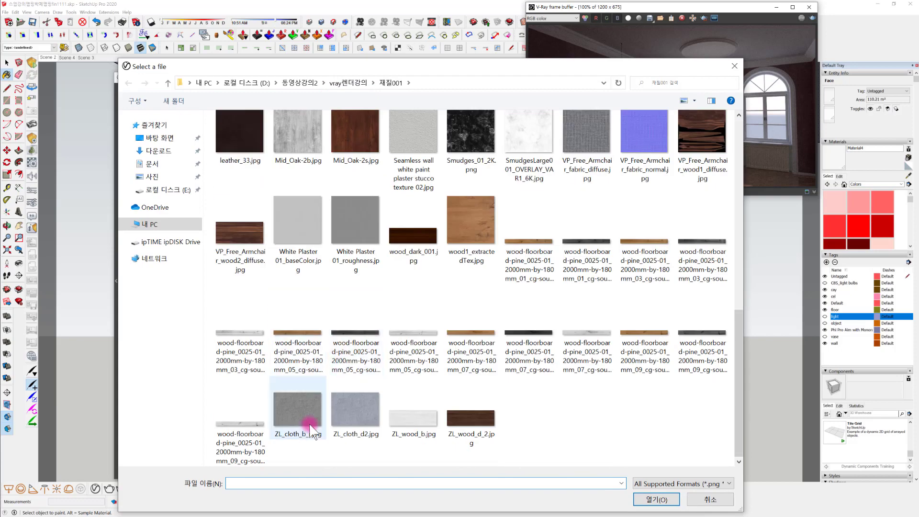
{"action": "left_click", "coordinate": [305, 218]}
{"action": "right_click", "coordinate": [305, 231]}
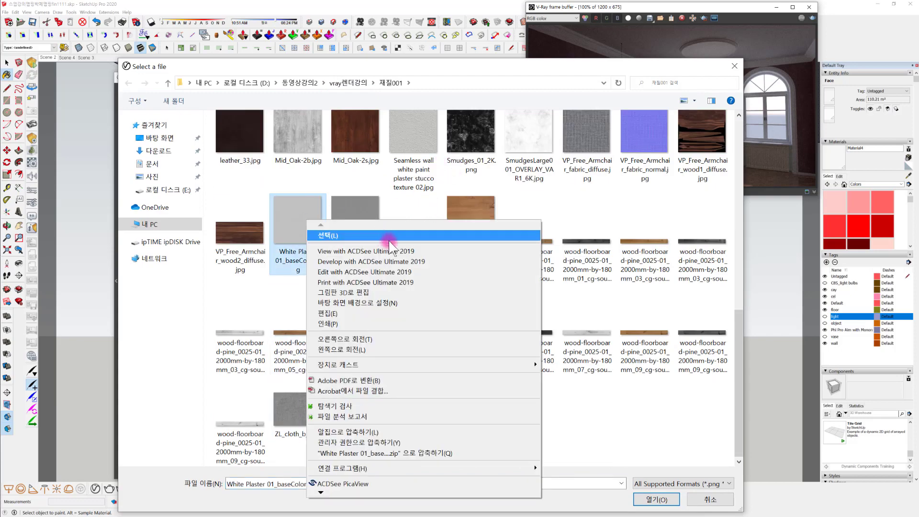
{"action": "left_click", "coordinate": [402, 253]}
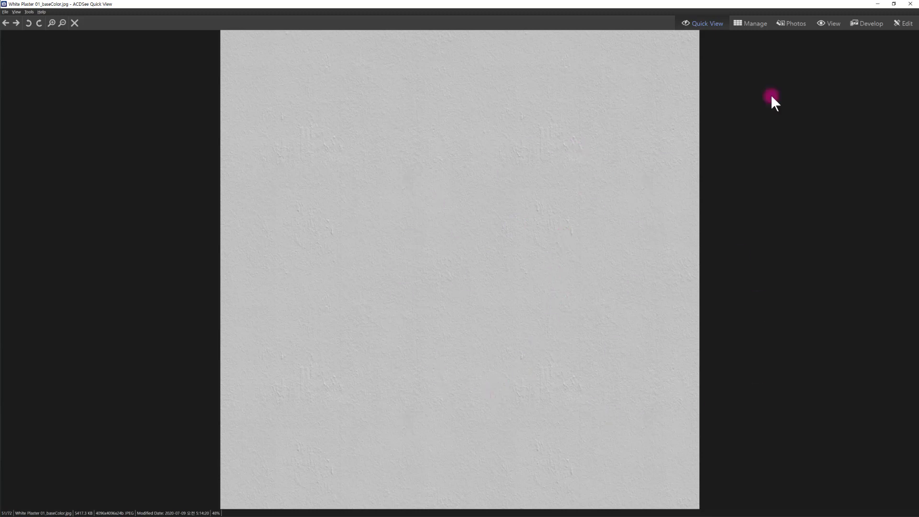
{"action": "left_click", "coordinate": [910, 4]}
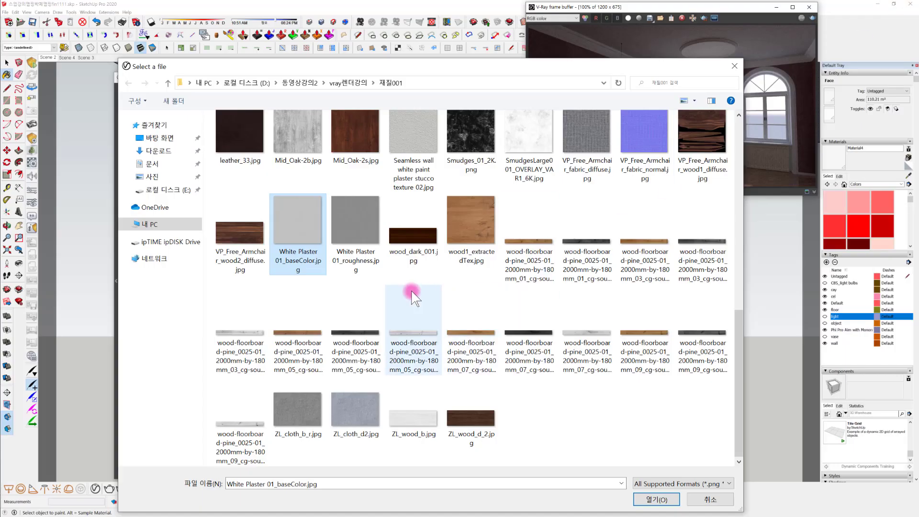
{"action": "left_click", "coordinate": [655, 501]}
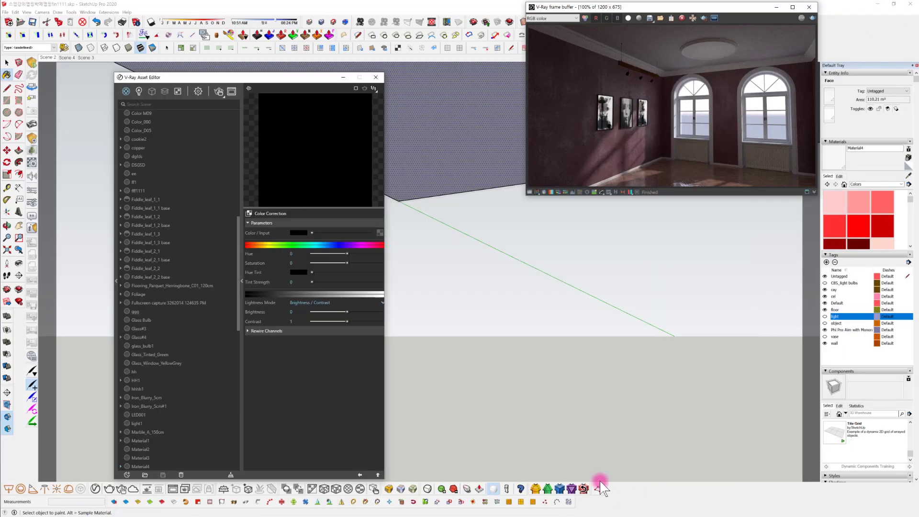
{"action": "left_click", "coordinate": [360, 475]}
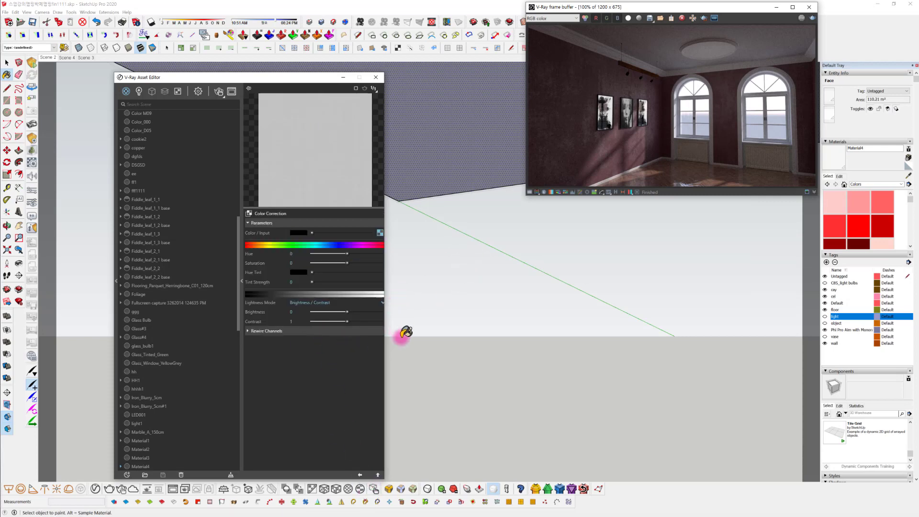
Return to the ceiling material's settings and set its Binding texture mode to Custom mode
{"action": "mouse_move", "coordinate": [478, 213]}
{"action": "middle_mouse_down"}
{"action": "mouse_move", "coordinate": [501, 219]}
{"action": "mouse_move", "coordinate": [557, 372]}
{"action": "mouse_move", "coordinate": [559, 279]}
{"action": "middle_mouse_up"}
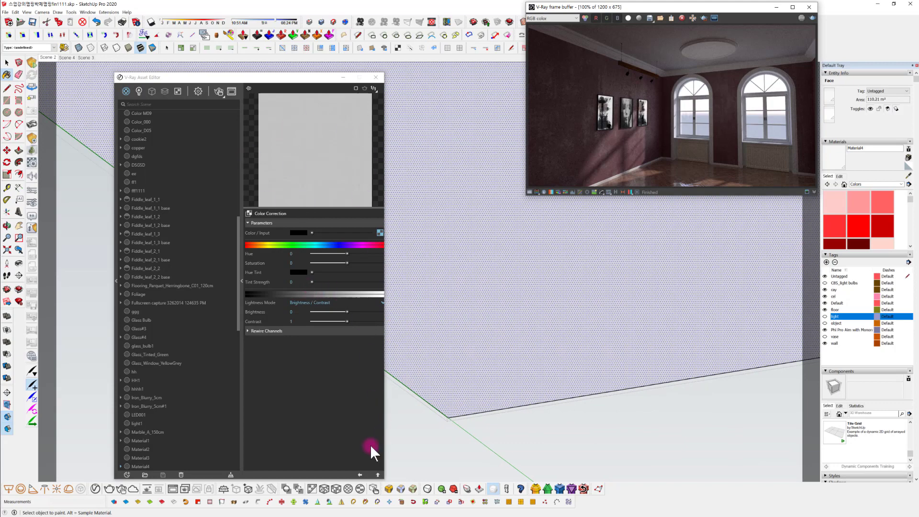
{"action": "left_click", "coordinate": [360, 474]}
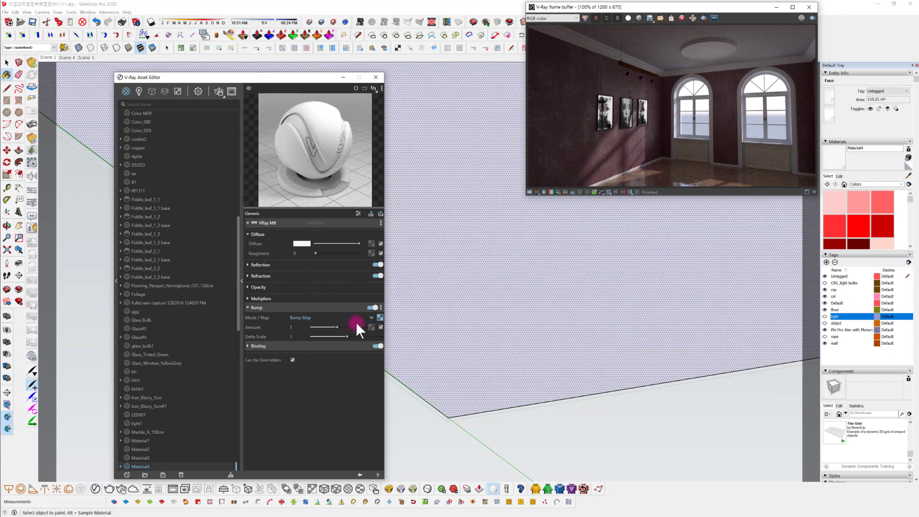
{"action": "left_click", "coordinate": [271, 346]}
{"action": "left_click", "coordinate": [377, 366]}
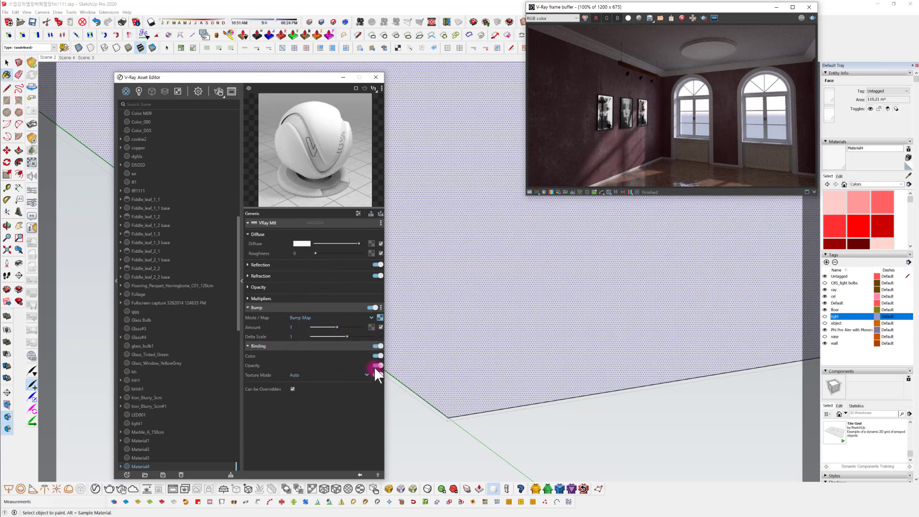
{"action": "left_click", "coordinate": [353, 375]}
{"action": "left_click", "coordinate": [320, 401]}
Assign White Plaster 01_baseColor.jpg as the Bitmap for the custom binding texture so the plaster shows on the ceiling
{"action": "left_click", "coordinate": [378, 384]}
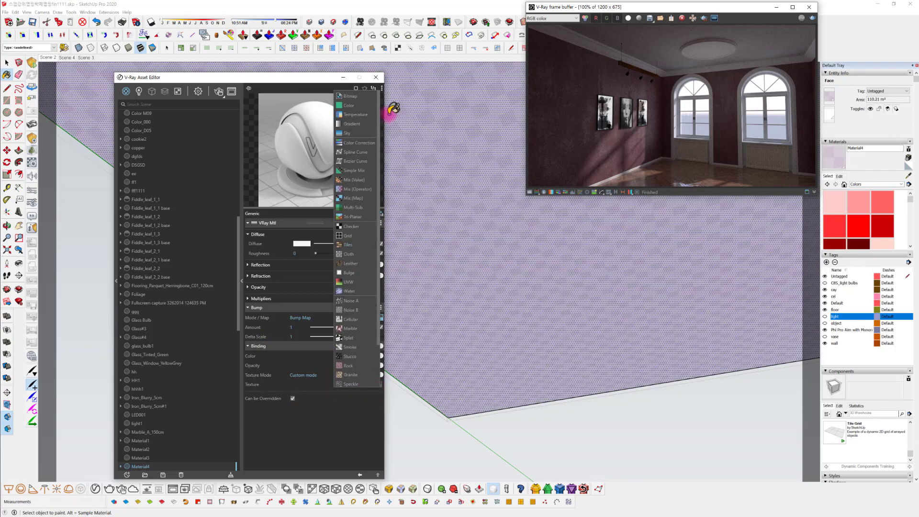
{"action": "left_click", "coordinate": [337, 441]}
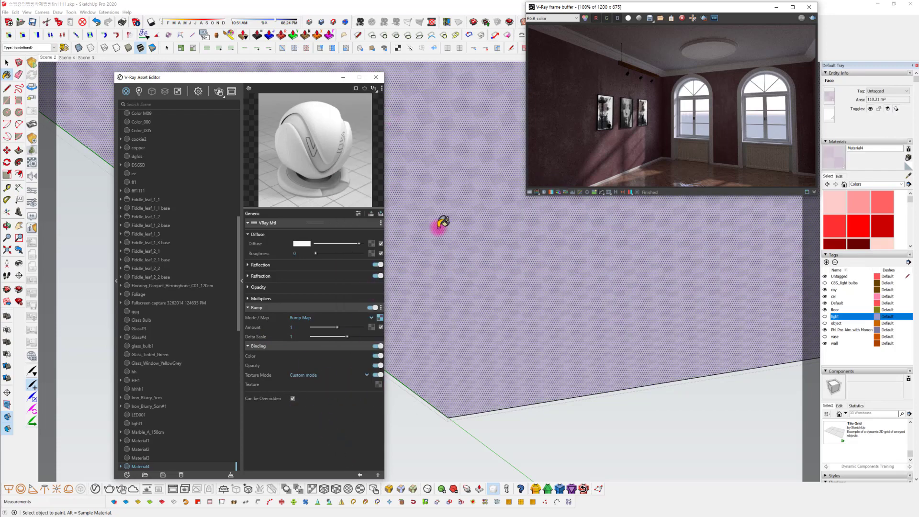
{"action": "left_click", "coordinate": [379, 384]}
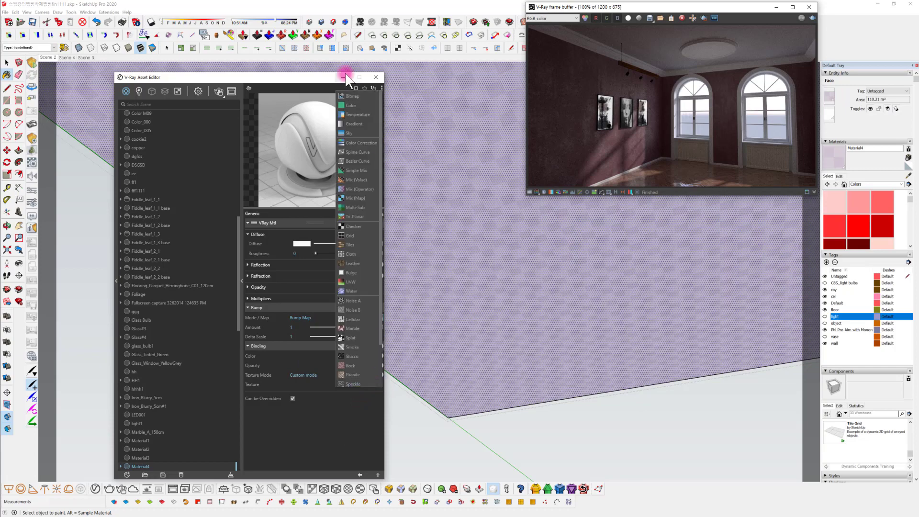
{"action": "left_click", "coordinate": [355, 96]}
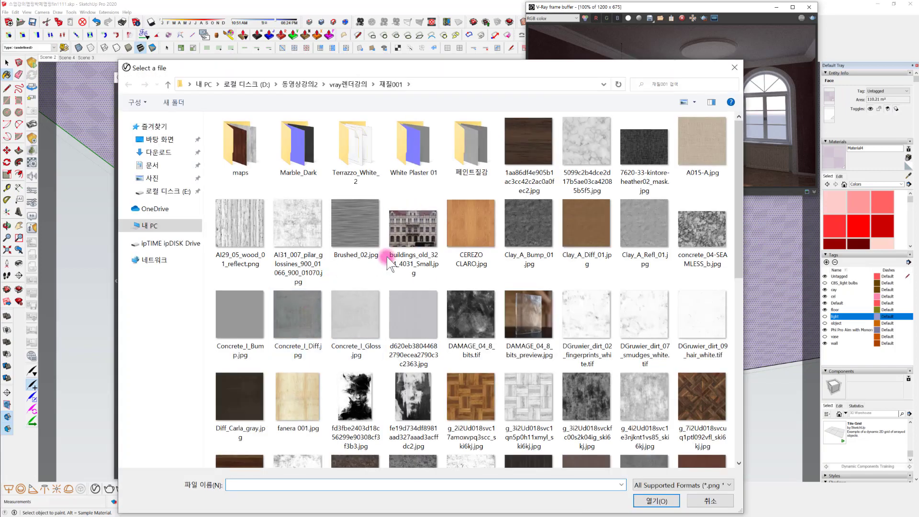
{"action": "scroll", "coordinate": [330, 309], "scroll_direction": "down", "scroll_amount": 5}
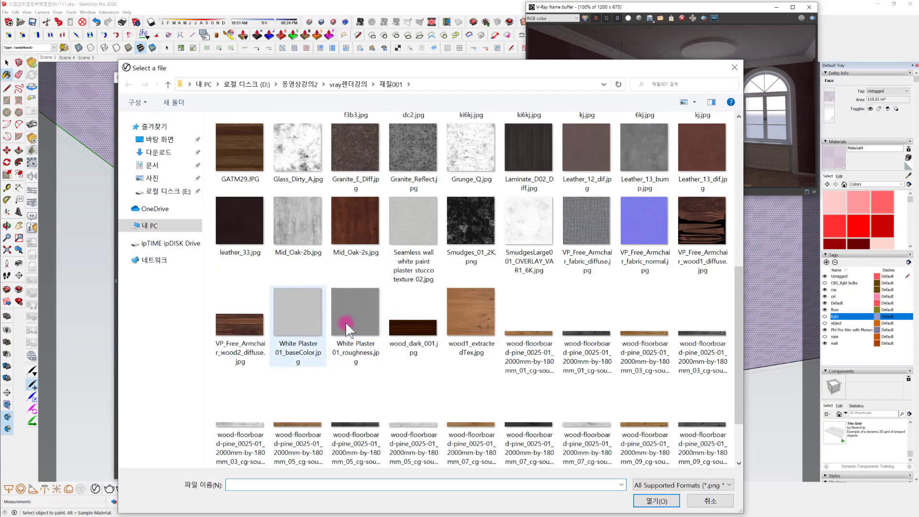
{"action": "left_click", "coordinate": [313, 328]}
{"action": "left_click", "coordinate": [657, 501]}
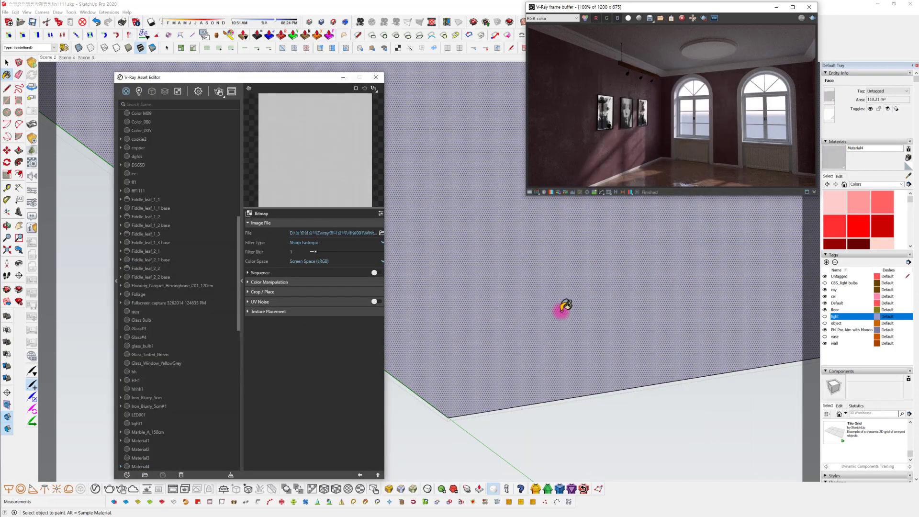
{"action": "middle_click_drag", "start_coordinate": [558, 308], "coordinate": [555, 266]}
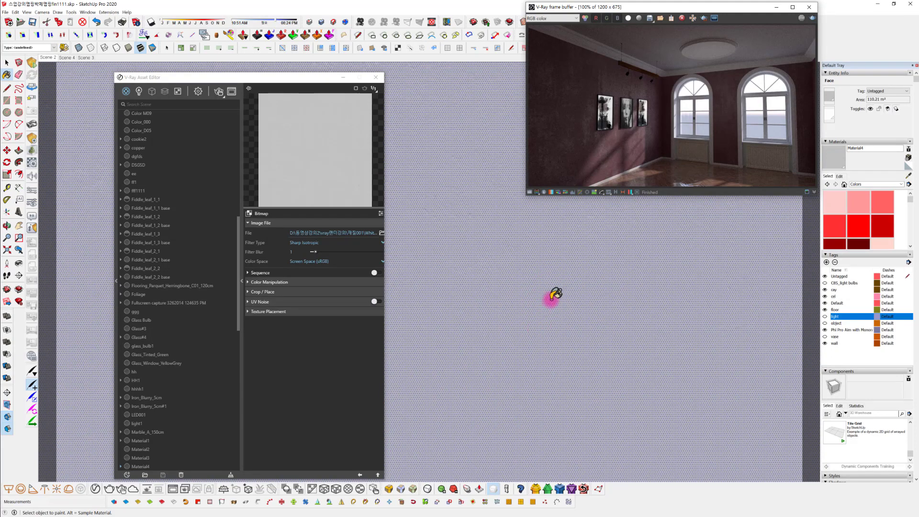
{"action": "scroll", "coordinate": [561, 345], "scroll_direction": "down", "scroll_amount": 3}
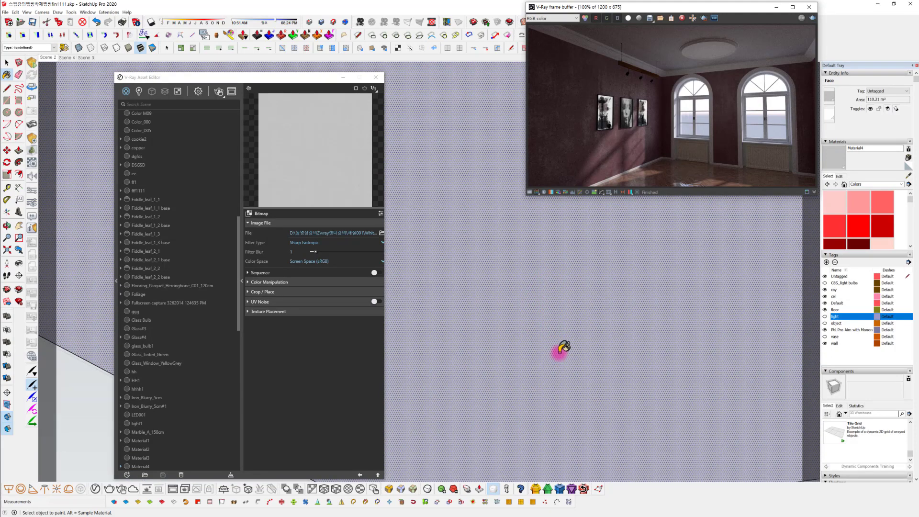
Start an interactive V-Ray render of the ceiling and return to the ceiling material's main settings
{"action": "scroll", "coordinate": [557, 332], "scroll_direction": "up", "scroll_amount": 3}
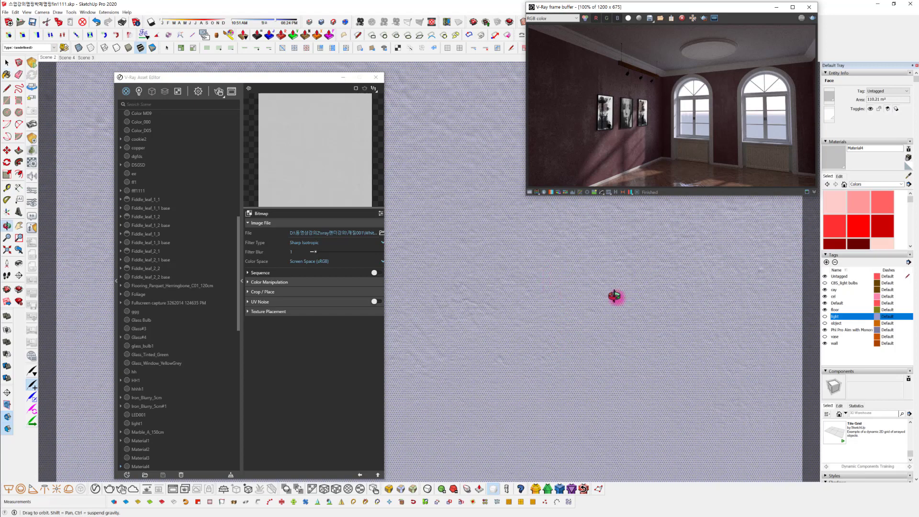
{"action": "left_click", "coordinate": [812, 17]}
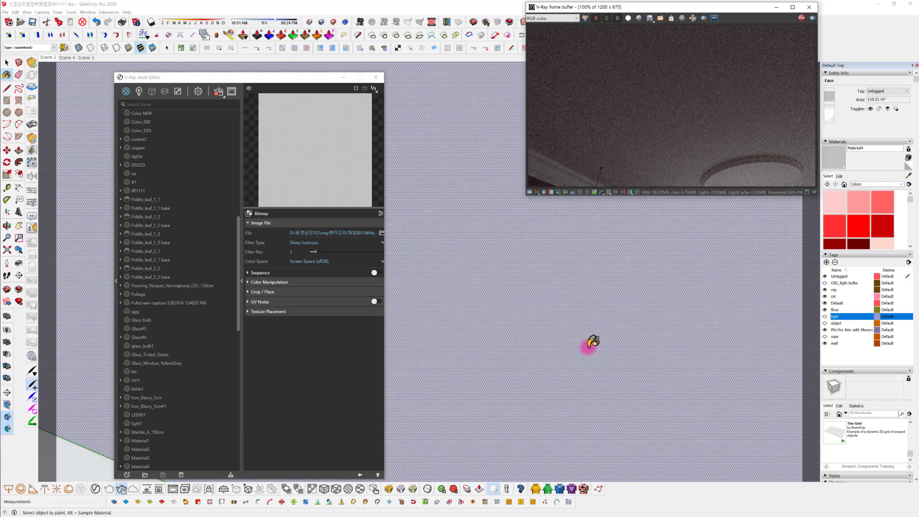
{"action": "mouse_move", "coordinate": [589, 348]}
{"action": "middle_mouse_down"}
{"action": "mouse_move", "coordinate": [589, 380]}
{"action": "mouse_move", "coordinate": [602, 381]}
{"action": "middle_mouse_up"}
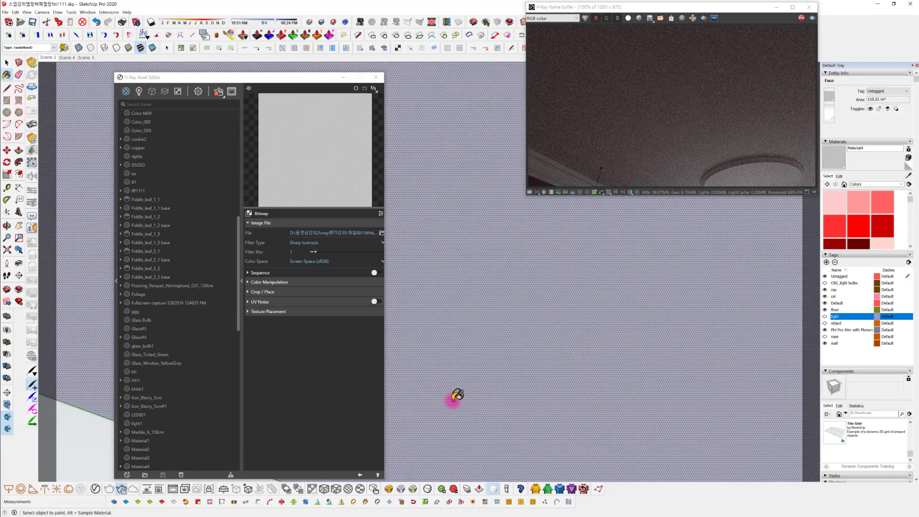
{"action": "left_click", "coordinate": [360, 472]}
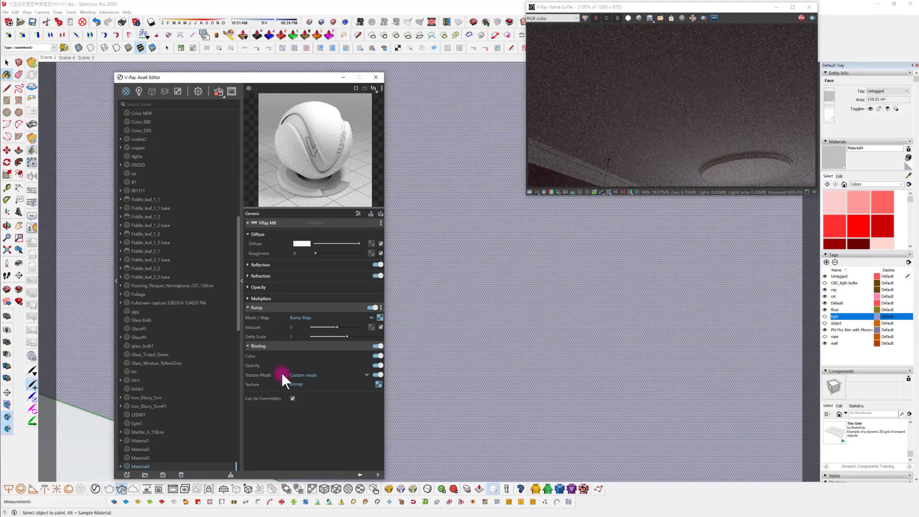
{"action": "left_click", "coordinate": [298, 326]}
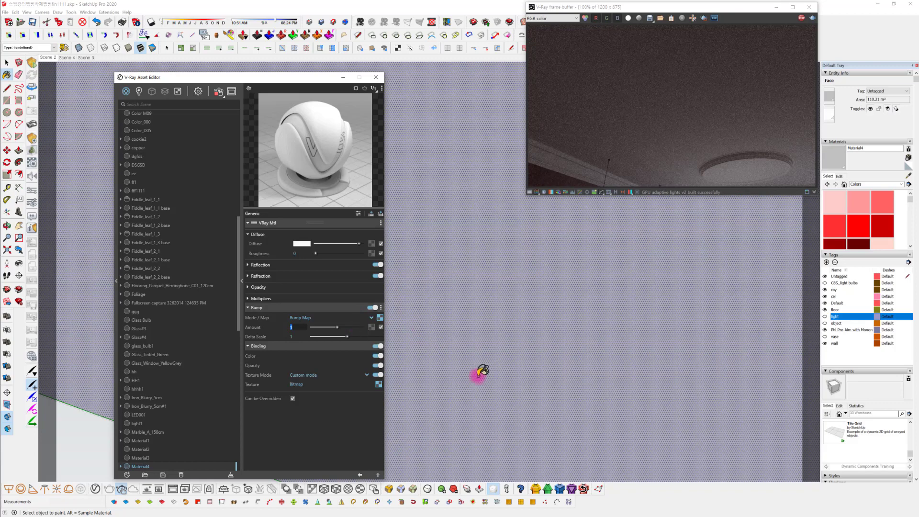
{"action": "mouse_move", "coordinate": [478, 373]}
{"action": "middle_mouse_down"}
{"action": "mouse_move", "coordinate": [486, 359]}
{"action": "mouse_move", "coordinate": [512, 371]}
{"action": "mouse_move", "coordinate": [588, 299]}
{"action": "mouse_move", "coordinate": [580, 297]}
{"action": "mouse_move", "coordinate": [587, 279]}
{"action": "mouse_move", "coordinate": [565, 349]}
{"action": "mouse_move", "coordinate": [548, 332]}
{"action": "mouse_move", "coordinate": [566, 318]}
{"action": "mouse_move", "coordinate": [536, 328]}
{"action": "mouse_move", "coordinate": [693, 303]}
{"action": "middle_mouse_up"}
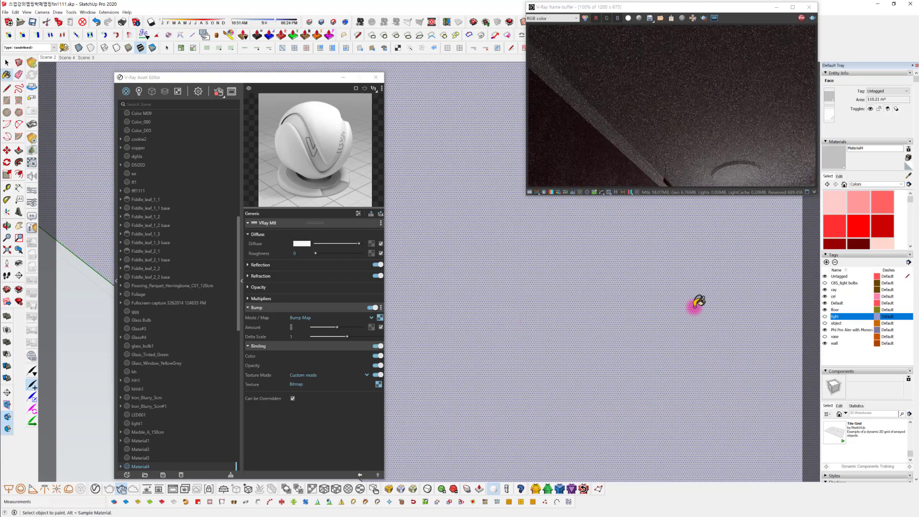
Set the plaster texture size of the ceiling material to 350 mm by 350 mm
{"action": "left_click", "coordinate": [839, 177]}
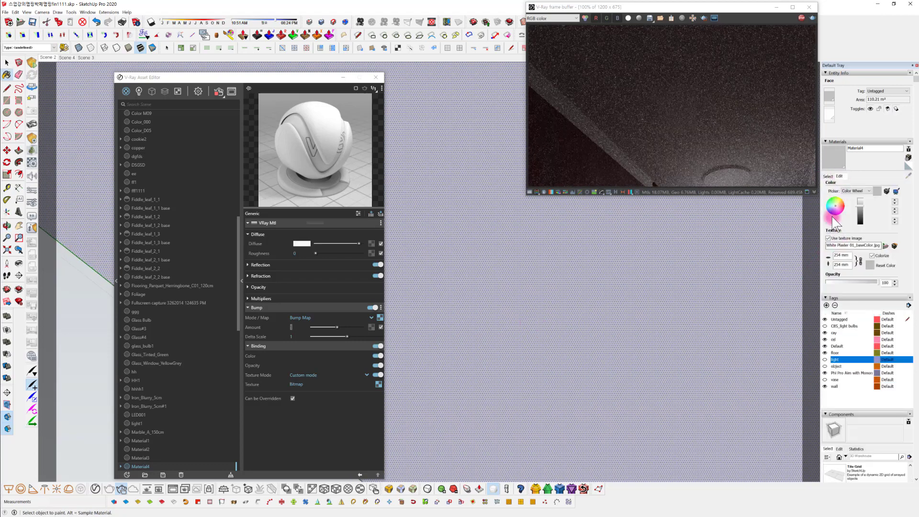
{"action": "double_click", "coordinate": [838, 255]}
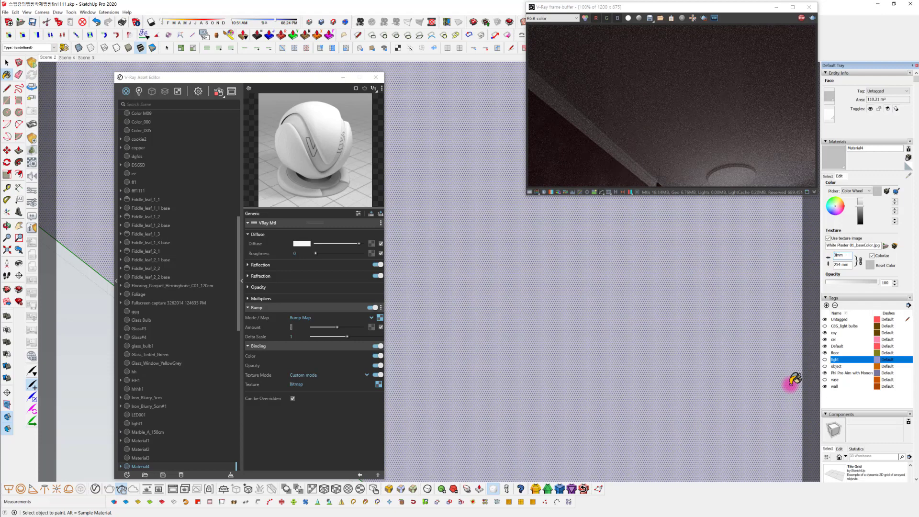
{"action": "key", "text": "BackSpace"}
{"action": "key", "text": "Return"}
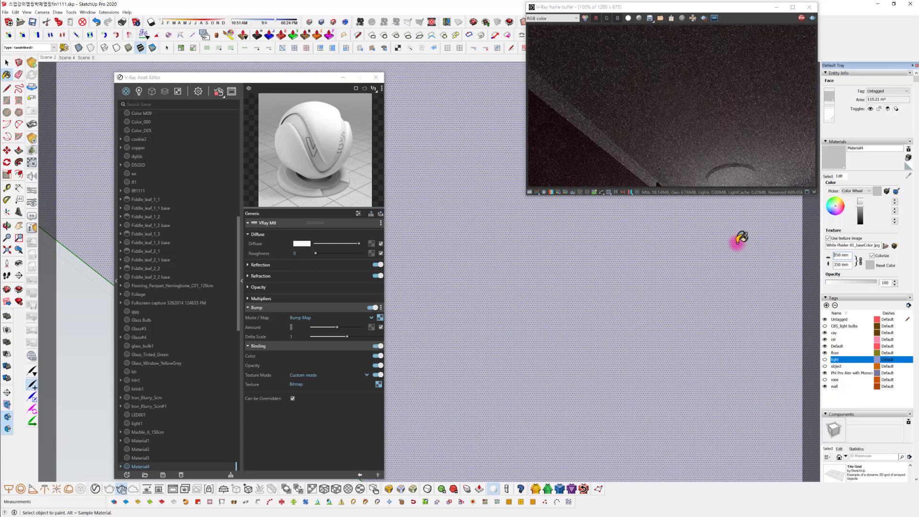
In the bump map's Color Correction, set the brightness to about -0.35 and the contrast to 0.45
{"action": "mouse_move", "coordinate": [670, 304]}
{"action": "middle_mouse_down"}
{"action": "mouse_move", "coordinate": [661, 351]}
{"action": "mouse_move", "coordinate": [668, 366]}
{"action": "mouse_move", "coordinate": [660, 360]}
{"action": "middle_mouse_up"}
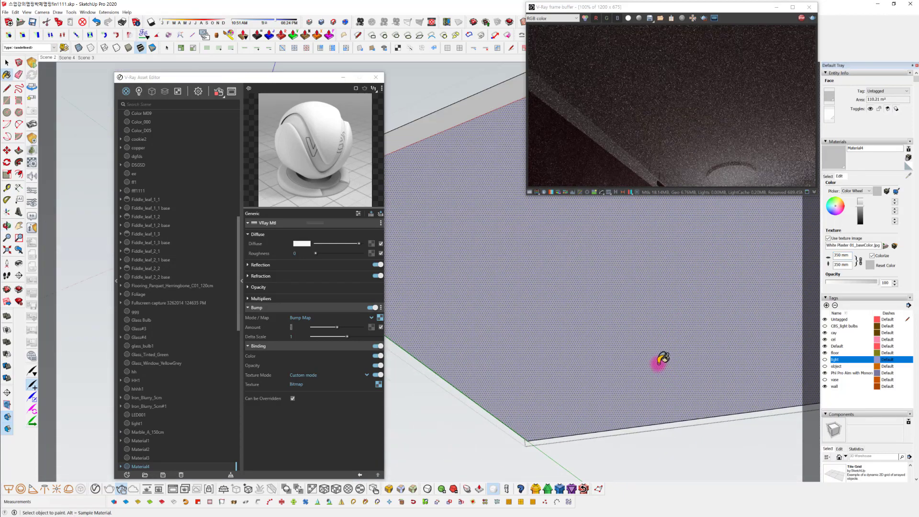
{"action": "scroll", "coordinate": [657, 339], "scroll_direction": "up", "scroll_amount": 4}
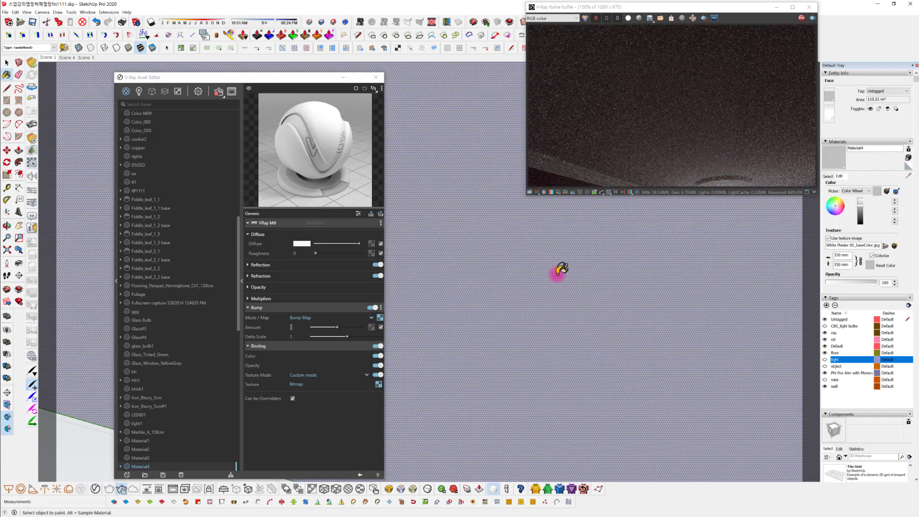
{"action": "mouse_move", "coordinate": [622, 346]}
{"action": "middle_mouse_down"}
{"action": "mouse_move", "coordinate": [605, 298]}
{"action": "mouse_move", "coordinate": [552, 236]}
{"action": "mouse_move", "coordinate": [636, 376]}
{"action": "mouse_move", "coordinate": [602, 322]}
{"action": "middle_mouse_up"}
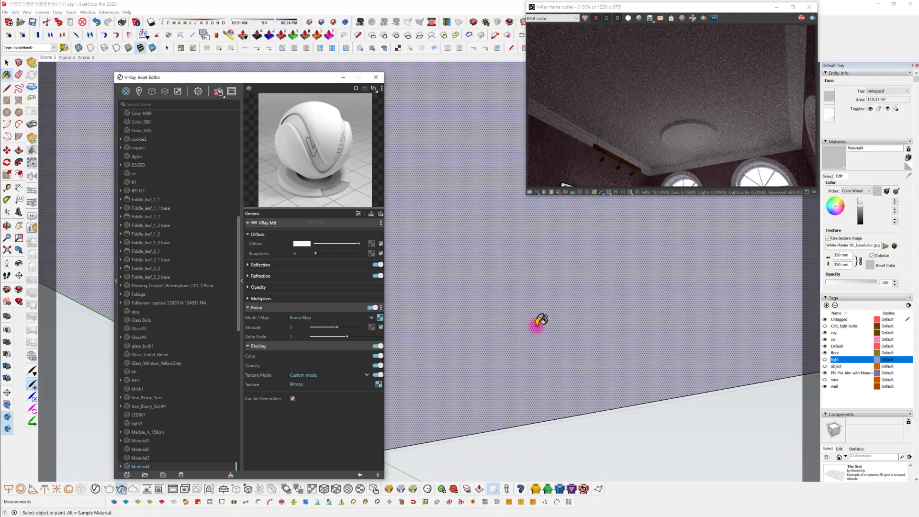
{"action": "mouse_move", "coordinate": [539, 322]}
{"action": "middle_mouse_down"}
{"action": "mouse_move", "coordinate": [570, 314]}
{"action": "mouse_move", "coordinate": [602, 383]}
{"action": "mouse_move", "coordinate": [576, 330]}
{"action": "mouse_move", "coordinate": [589, 322]}
{"action": "middle_mouse_up"}
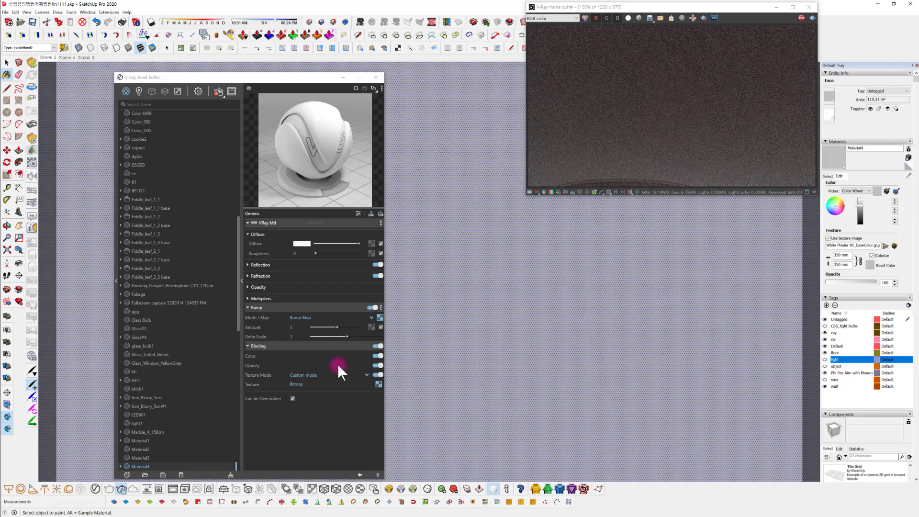
{"action": "left_click", "coordinate": [380, 318]}
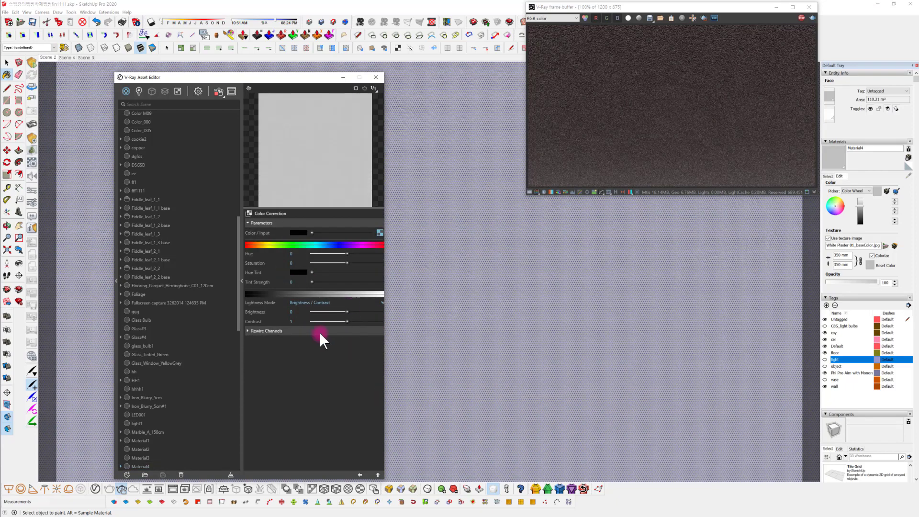
{"action": "mouse_move", "coordinate": [346, 312]}
{"action": "left_mouse_down"}
{"action": "mouse_move", "coordinate": [326, 310]}
{"action": "mouse_move", "coordinate": [338, 311]}
{"action": "mouse_move", "coordinate": [331, 321]}
{"action": "left_mouse_up"}
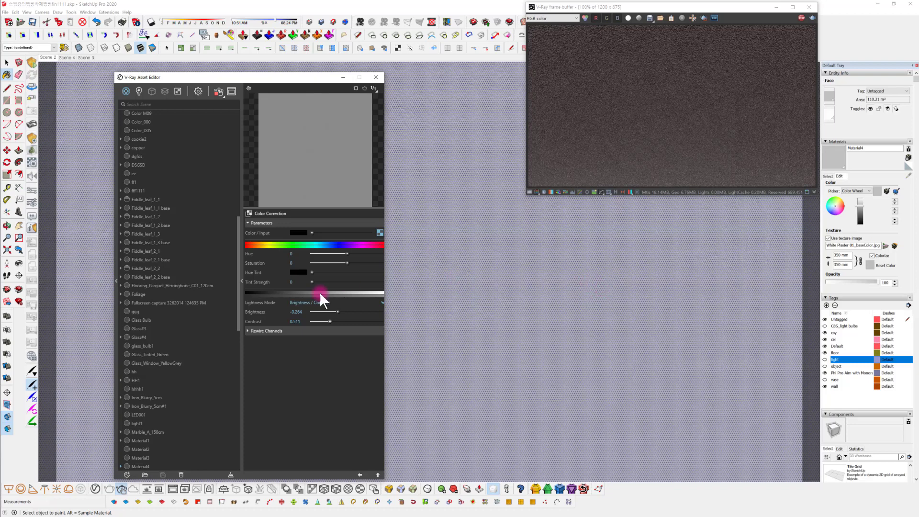
{"action": "left_click", "coordinate": [335, 311]}
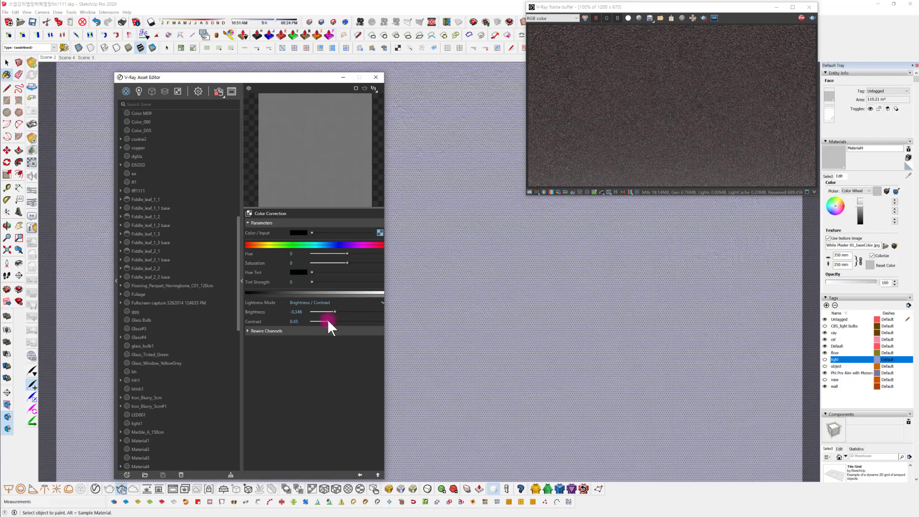
Set the ceiling material's bump amount to 0.5
{"action": "left_click", "coordinate": [360, 475]}
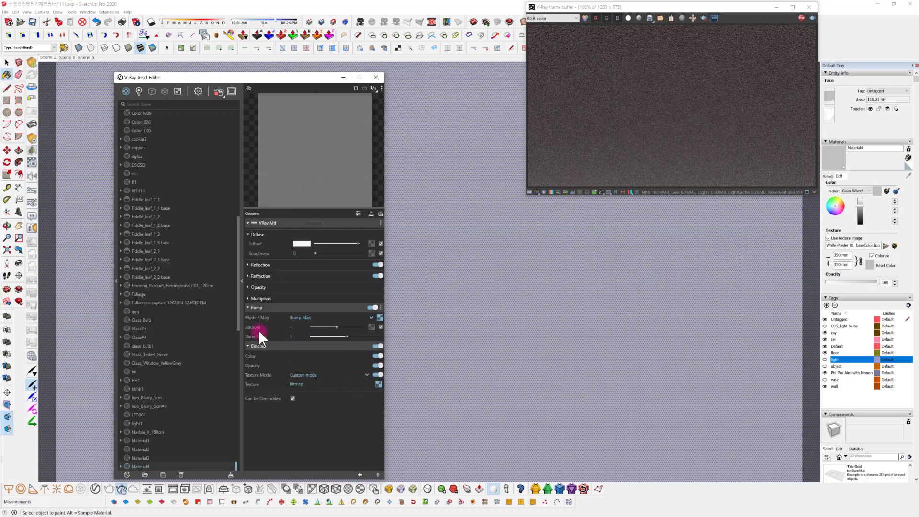
{"action": "left_click", "coordinate": [294, 327]}
{"action": "type", "text": "0.5"}
{"action": "key", "text": "Return"}
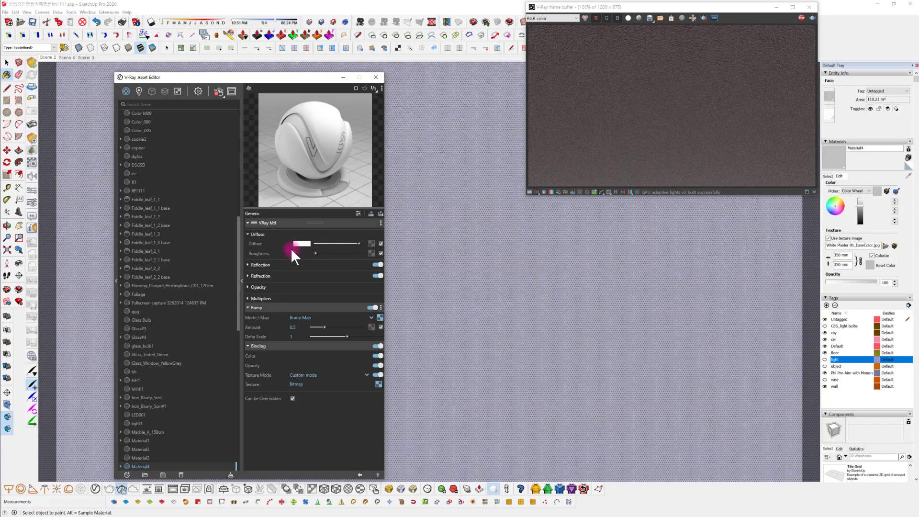
Assign White Plaster 01_roughness.jpg as the Bitmap for the diffuse roughness and set the roughness value to 0.6
{"action": "left_click_drag", "start_coordinate": [337, 253], "coordinate": [342, 256]}
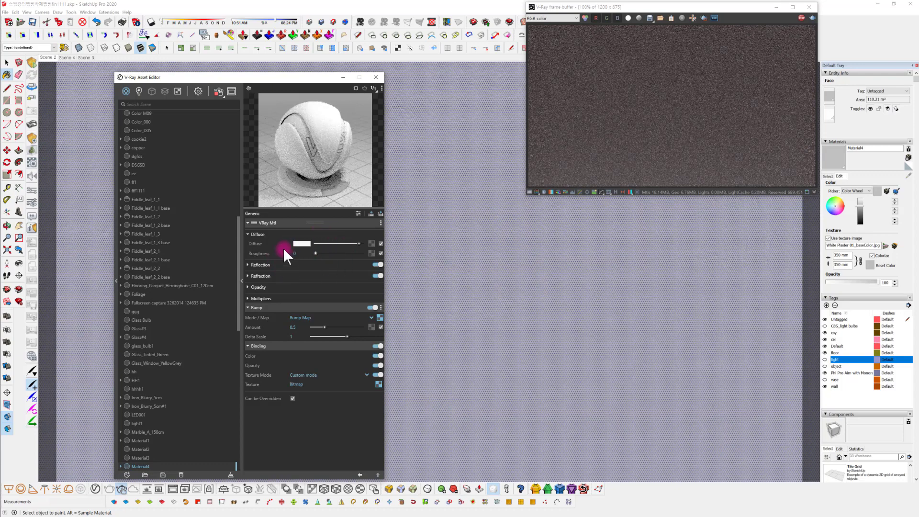
{"action": "left_click", "coordinate": [370, 253]}
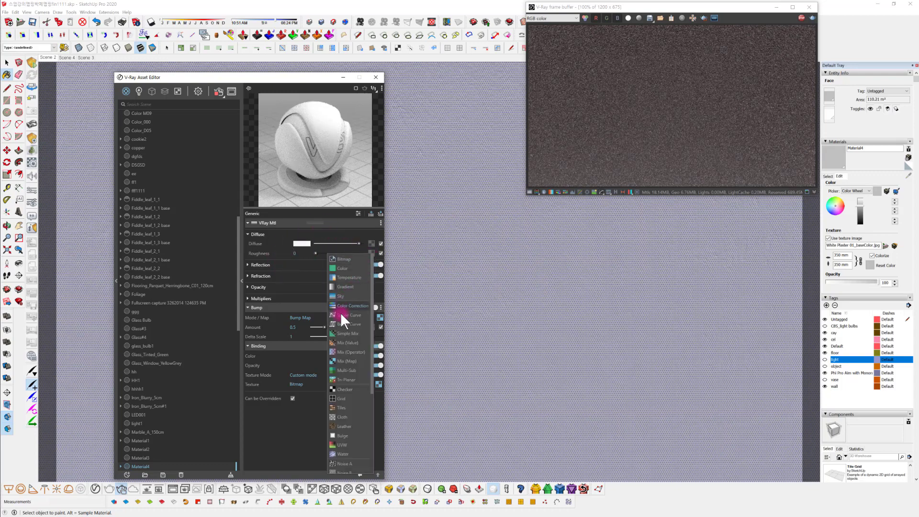
{"action": "left_click", "coordinate": [350, 257]}
{"action": "scroll", "coordinate": [394, 348], "scroll_direction": "down", "scroll_amount": 5}
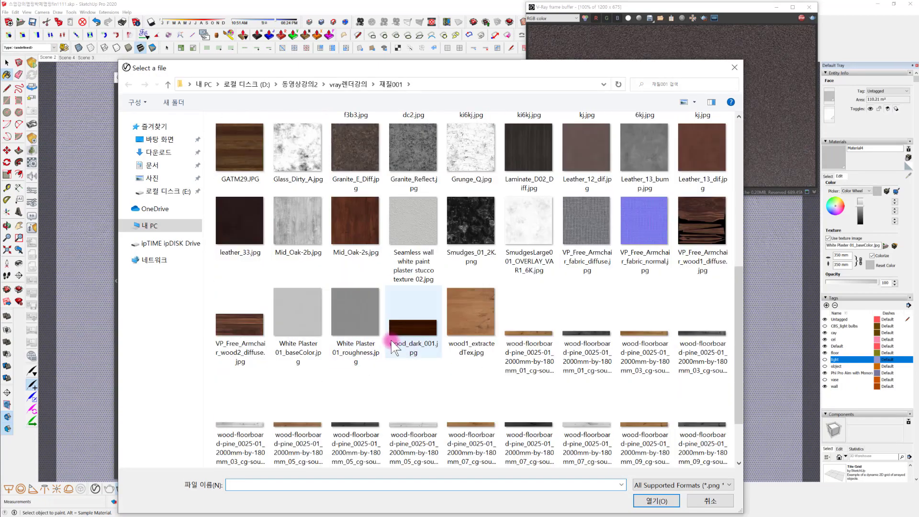
{"action": "left_click", "coordinate": [367, 317]}
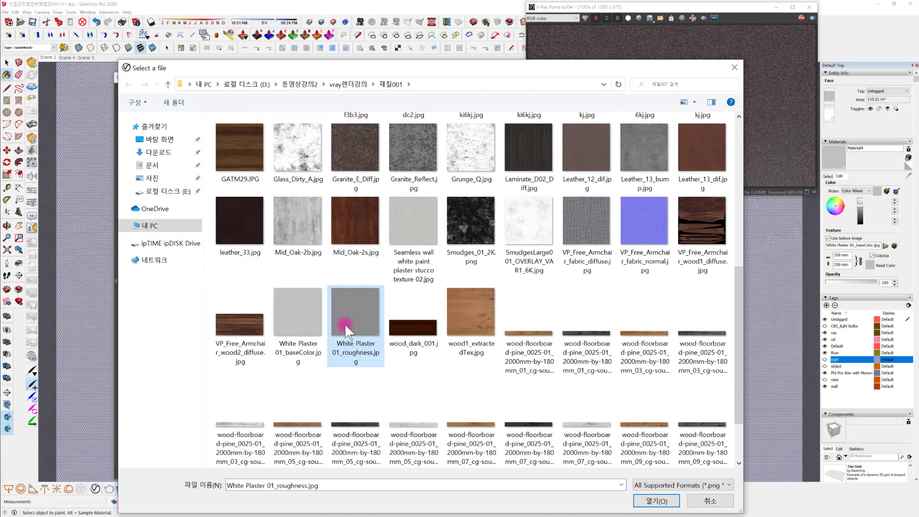
{"action": "left_click", "coordinate": [660, 501]}
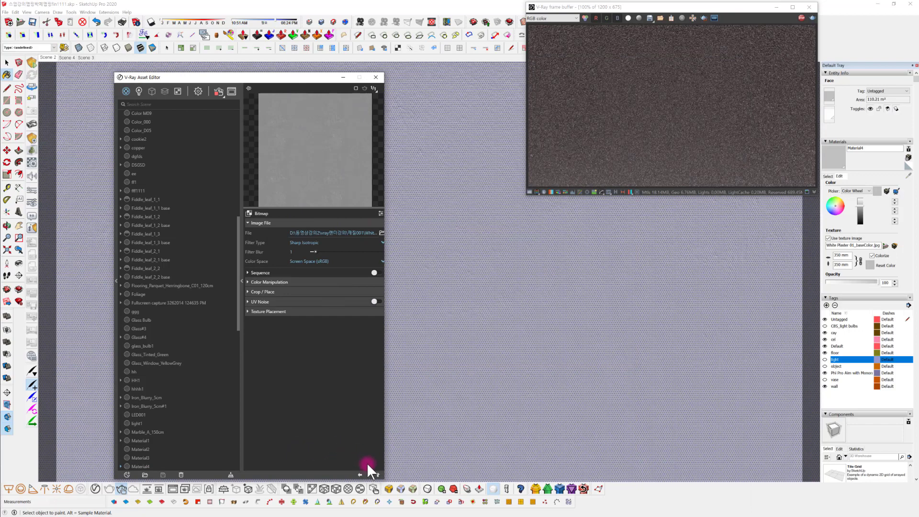
{"action": "left_click", "coordinate": [360, 475]}
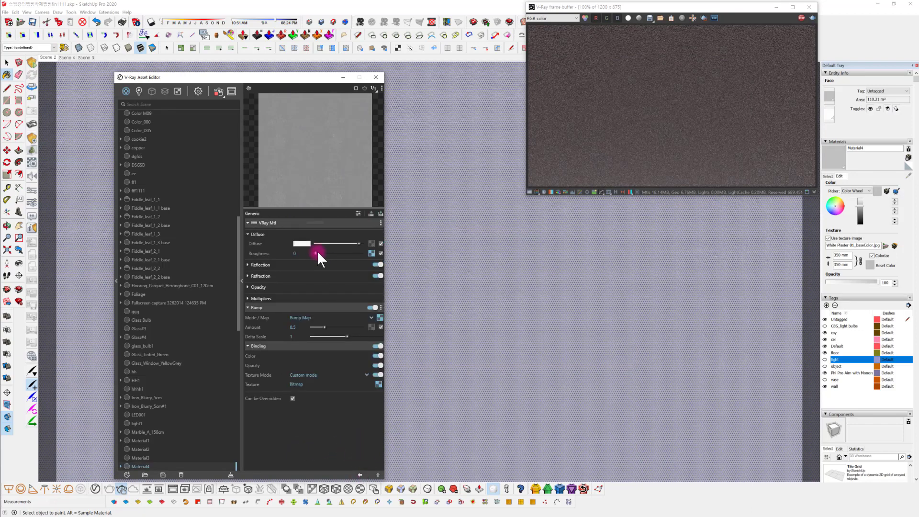
{"action": "left_click_drag", "start_coordinate": [316, 254], "coordinate": [343, 253]}
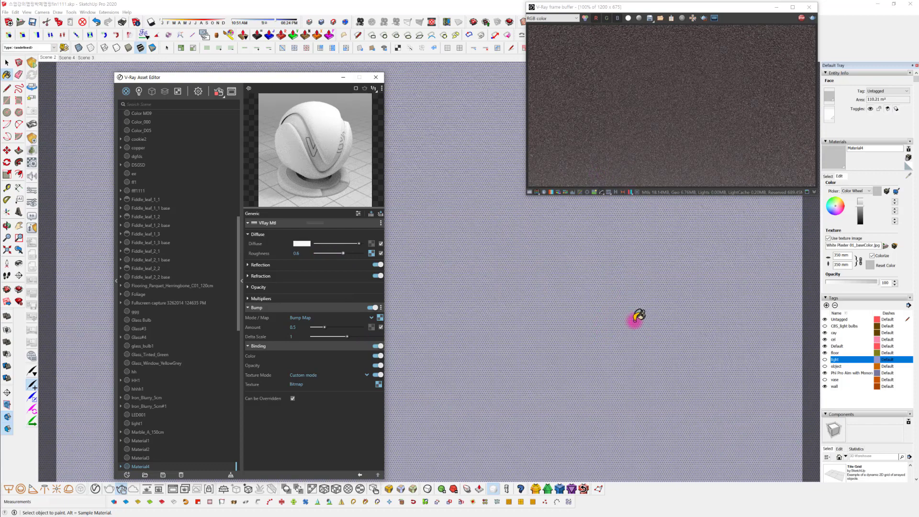
Review the roughness bitmap and examine the plaster ceiling from different angles in the interactive render
{"action": "mouse_move", "coordinate": [629, 369]}
{"action": "middle_mouse_down"}
{"action": "mouse_move", "coordinate": [632, 377]}
{"action": "mouse_move", "coordinate": [560, 246]}
{"action": "middle_mouse_up"}
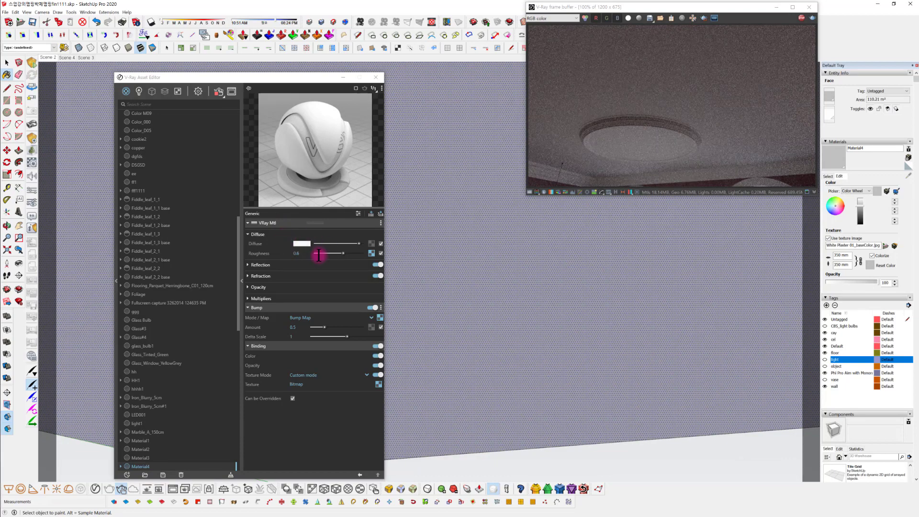
{"action": "left_click", "coordinate": [371, 253]}
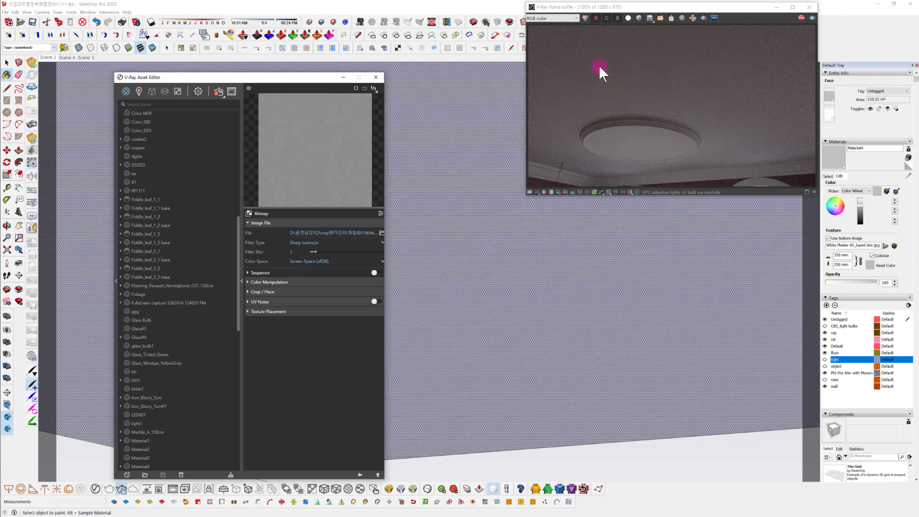
{"action": "left_click", "coordinate": [360, 475]}
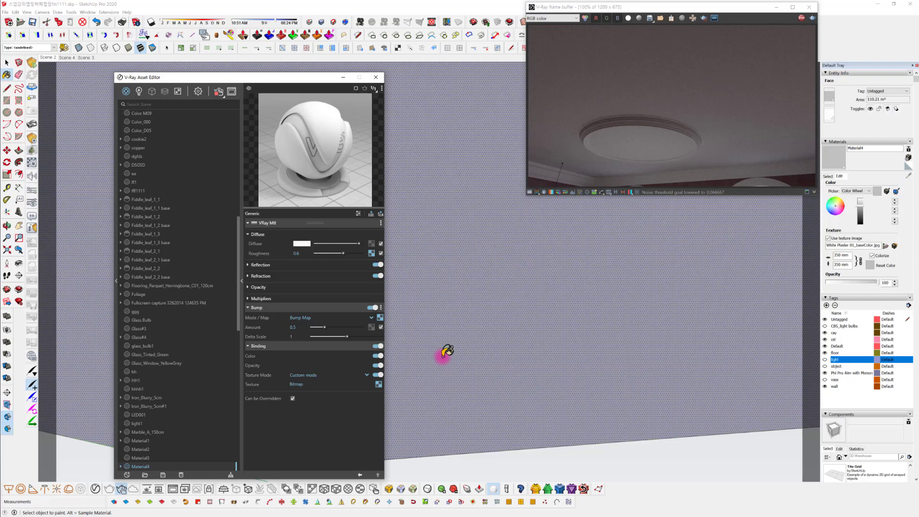
{"action": "mouse_move", "coordinate": [507, 351]}
{"action": "middle_mouse_down"}
{"action": "mouse_move", "coordinate": [546, 386]}
{"action": "mouse_move", "coordinate": [571, 293]}
{"action": "mouse_move", "coordinate": [542, 371]}
{"action": "mouse_move", "coordinate": [570, 382]}
{"action": "mouse_move", "coordinate": [570, 323]}
{"action": "mouse_move", "coordinate": [560, 328]}
{"action": "middle_mouse_up"}
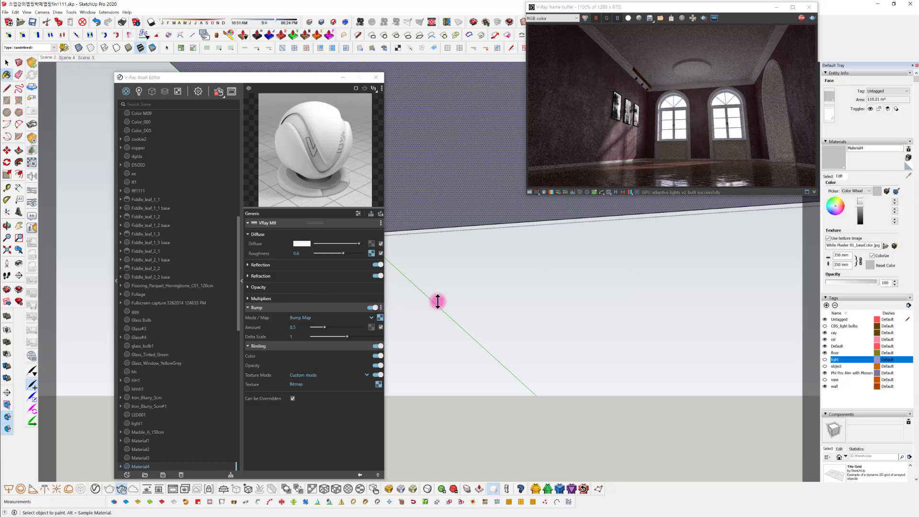
{"action": "left_click", "coordinate": [477, 302]}
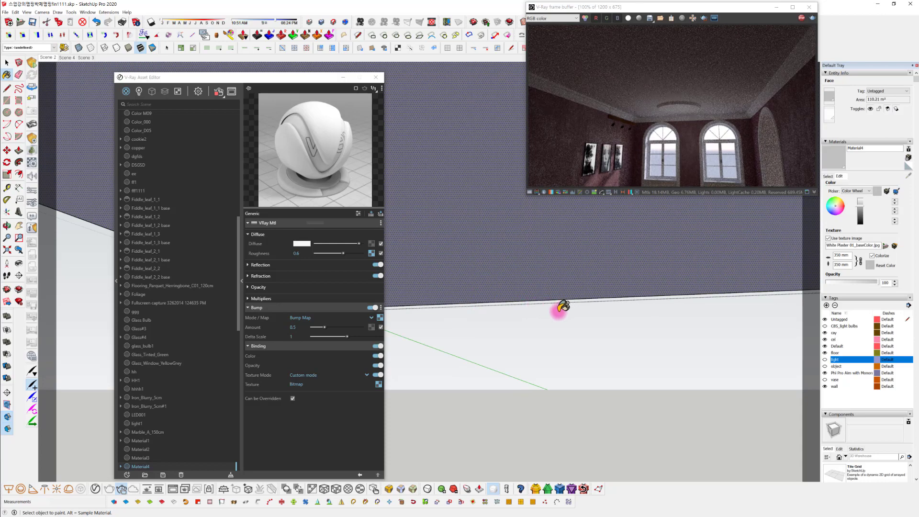
Leave the ceiling group and select the white moulding group running along the ceiling edge and around the windows
{"action": "key", "text": "space"}
{"action": "left_click", "coordinate": [570, 355]}
{"action": "middle_click_drag", "start_coordinate": [584, 353], "coordinate": [647, 294]}
{"action": "scroll", "coordinate": [631, 310], "scroll_direction": "up", "scroll_amount": 2}
{"action": "middle_click_drag", "start_coordinate": [590, 340], "coordinate": [607, 312], "text": "shift"}
{"action": "scroll", "coordinate": [577, 337], "scroll_direction": "up", "scroll_amount": 2}
{"action": "mouse_move", "coordinate": [565, 332]}
{"action": "middle_mouse_down"}
{"action": "mouse_move", "coordinate": [533, 349]}
{"action": "mouse_move", "coordinate": [540, 322]}
{"action": "middle_mouse_up"}
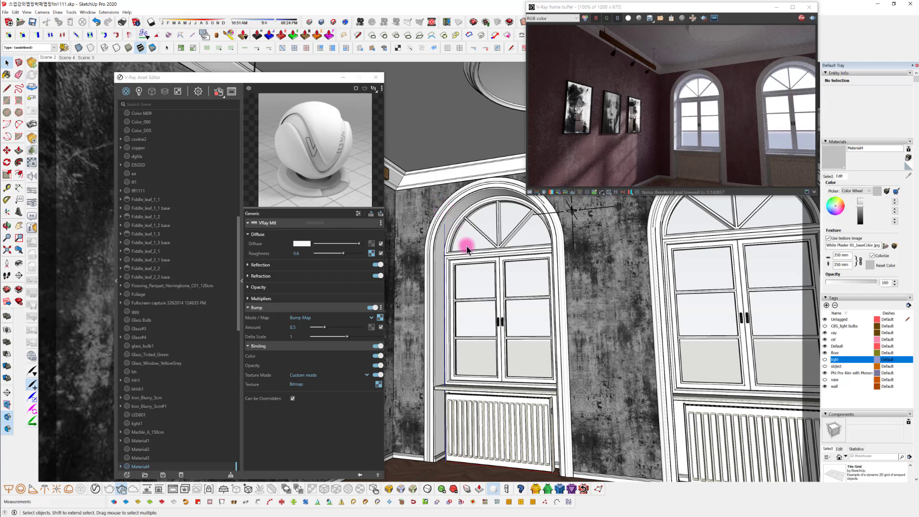
{"action": "left_click", "coordinate": [481, 171]}
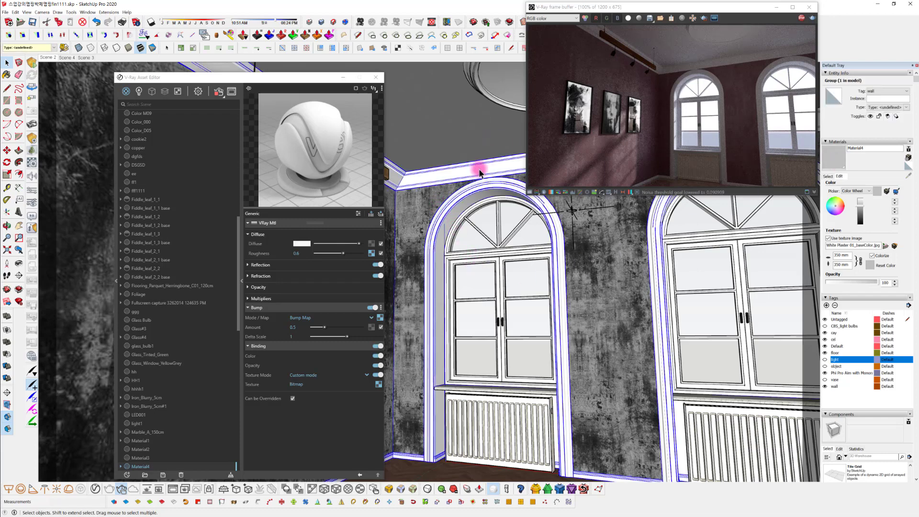
Open the ceiling cornice for editing and select all of its connected geometry
{"action": "key", "text": "Delete"}
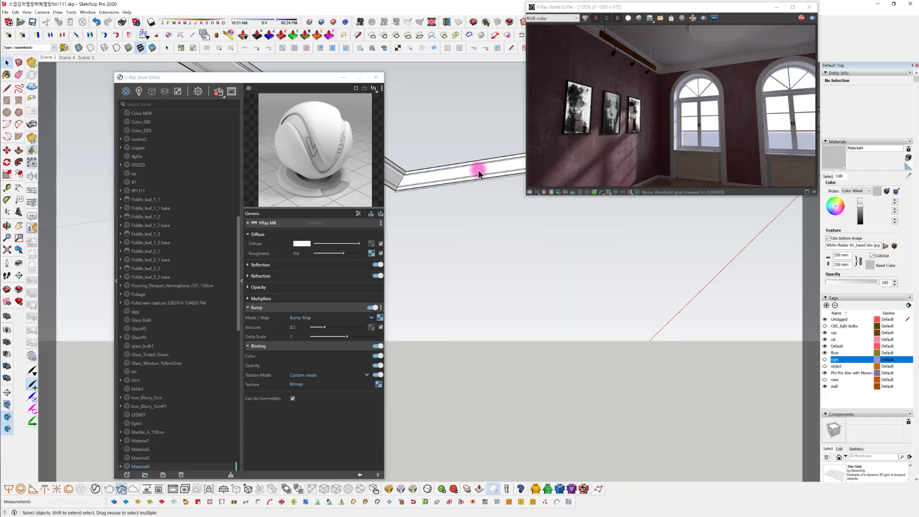
{"action": "left_click", "coordinate": [448, 173]}
{"action": "triple_click", "coordinate": [449, 173]}
{"action": "middle_click_drag", "start_coordinate": [471, 189], "coordinate": [459, 171]}
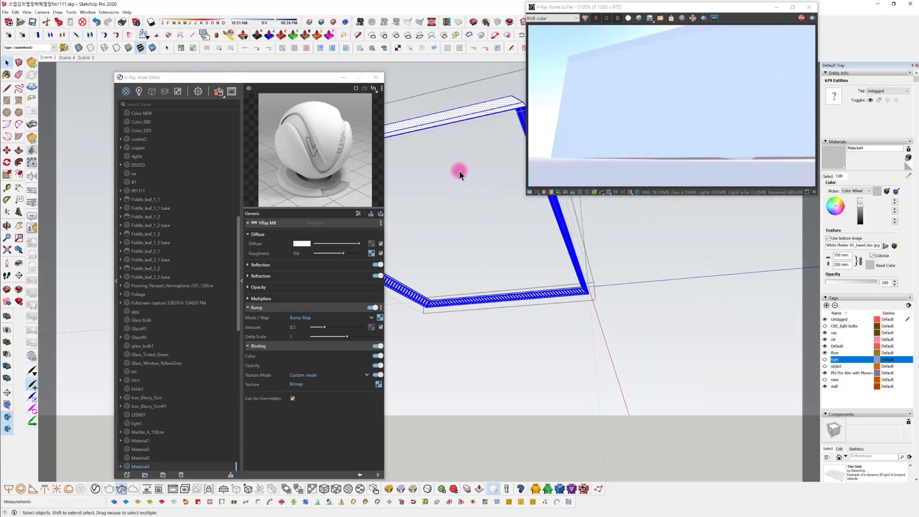
{"action": "left_click", "coordinate": [47, 58]}
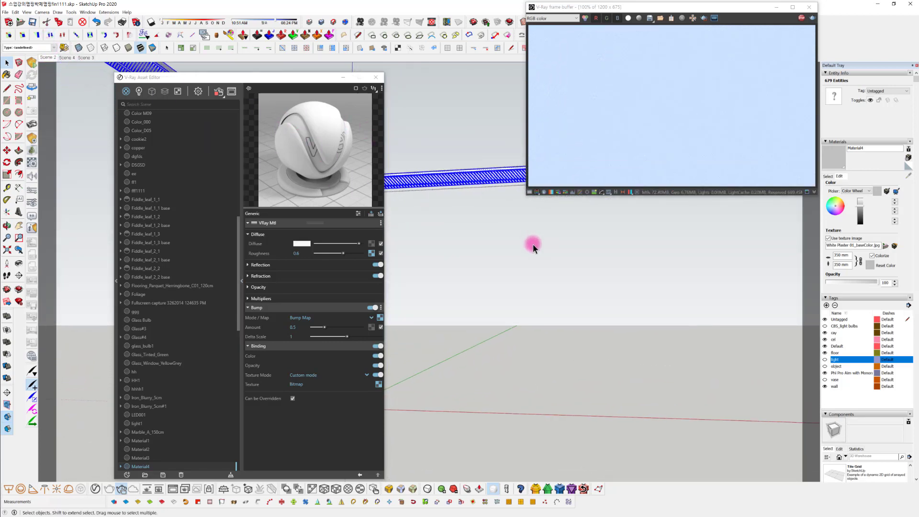
Reselect all the ceiling cornice geometry and sample the material currently applied to it
{"action": "left_click", "coordinate": [521, 244]}
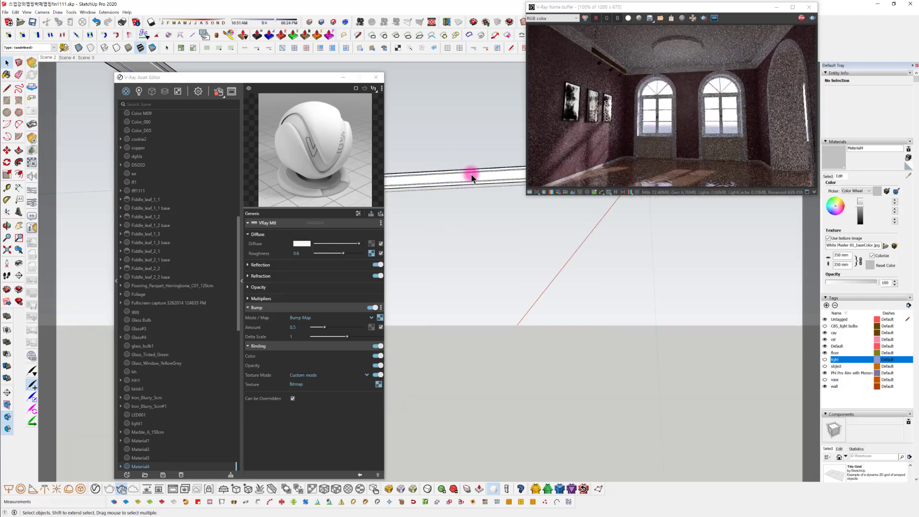
{"action": "left_click", "coordinate": [471, 177]}
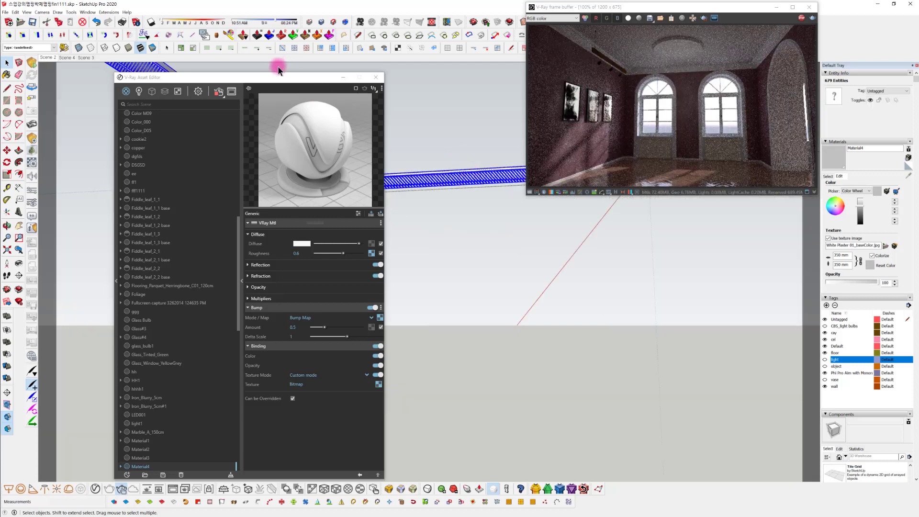
{"action": "left_click_drag", "start_coordinate": [268, 78], "coordinate": [223, 62]}
{"action": "left_click", "coordinate": [837, 176]}
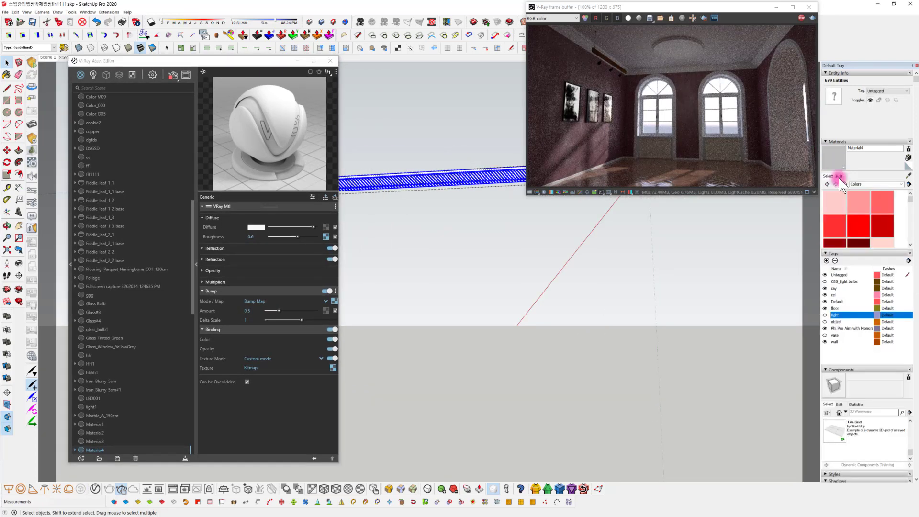
{"action": "key", "text": "b"}
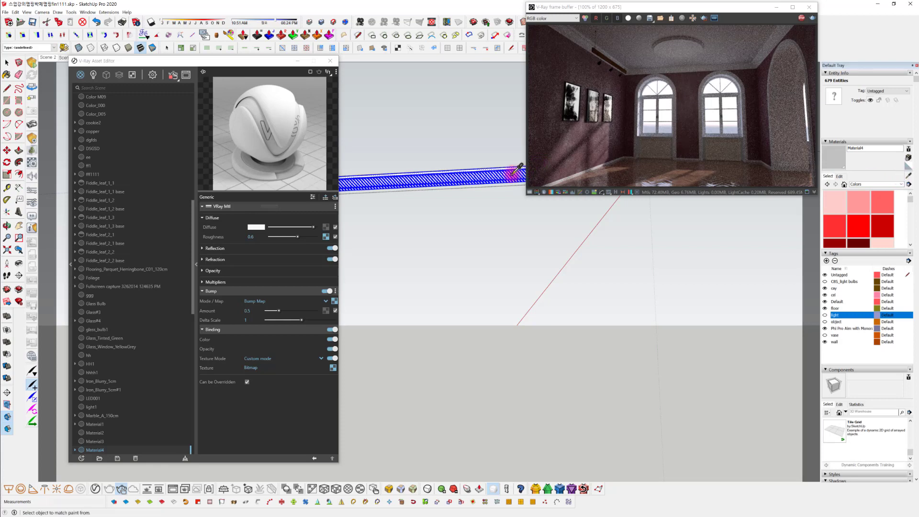
{"action": "left_click", "coordinate": [513, 173], "text": "alt"}
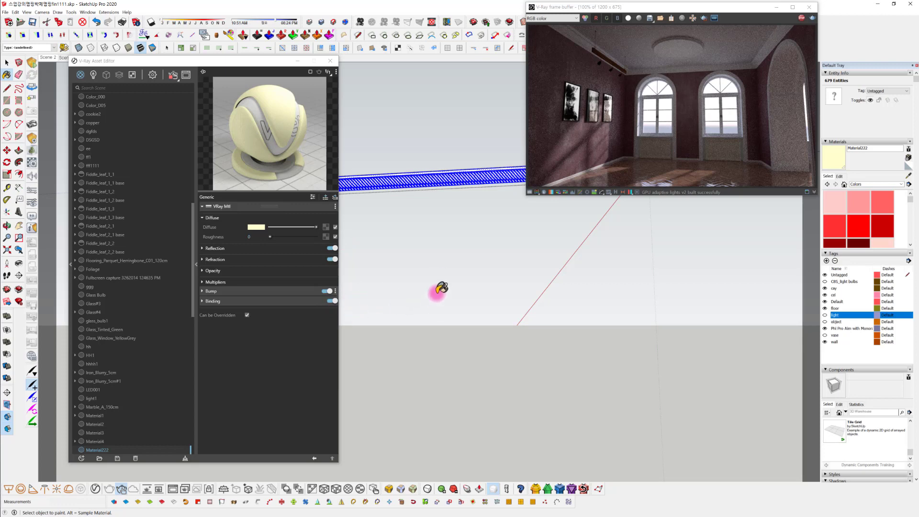
{"action": "middle_click_drag", "start_coordinate": [448, 244], "coordinate": [439, 234]}
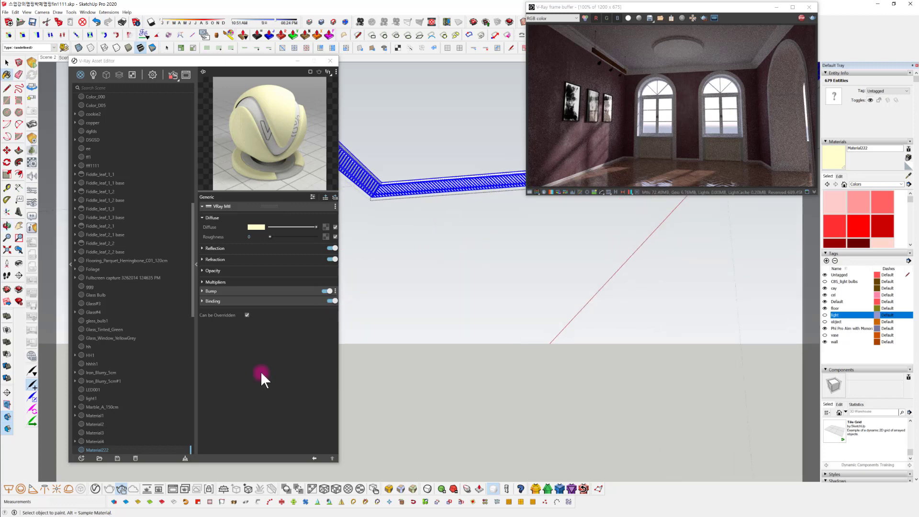
Create a new Generic V-Ray material and rename it 몰딩22
{"action": "left_click", "coordinate": [81, 458]}
{"action": "mouse_move", "coordinate": [90, 449]}
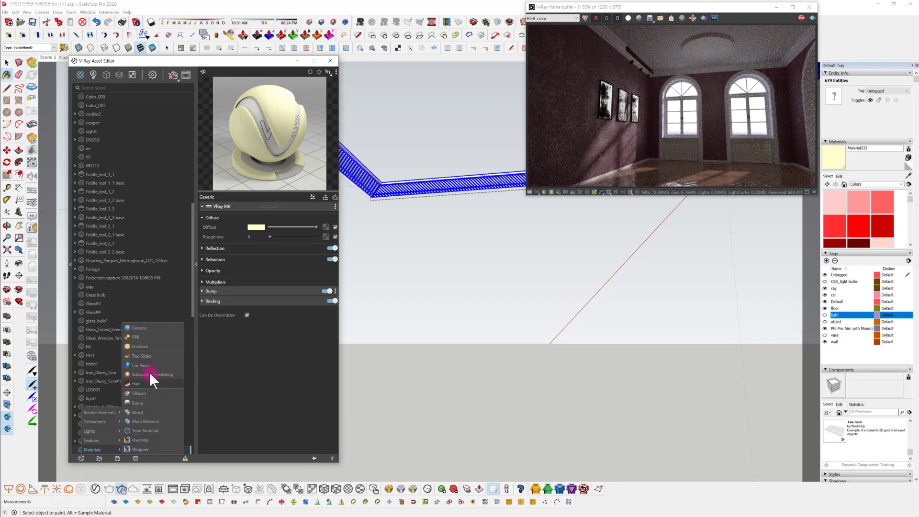
{"action": "left_click", "coordinate": [153, 327]}
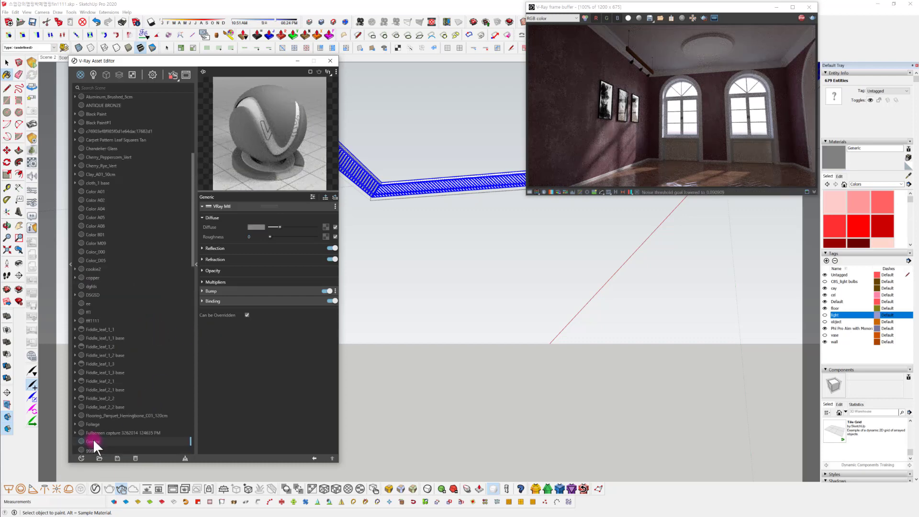
{"action": "right_click", "coordinate": [96, 440]}
{"action": "left_click", "coordinate": [109, 409]}
{"action": "left_click_drag", "start_coordinate": [102, 440], "coordinate": [89, 441]}
{"action": "key", "text": "BackSpace"}
{"action": "key", "text": "Return"}
Apply the 몰딩22 material to the selected cornice geometry
{"action": "left_click_drag", "start_coordinate": [193, 261], "coordinate": [191, 450]}
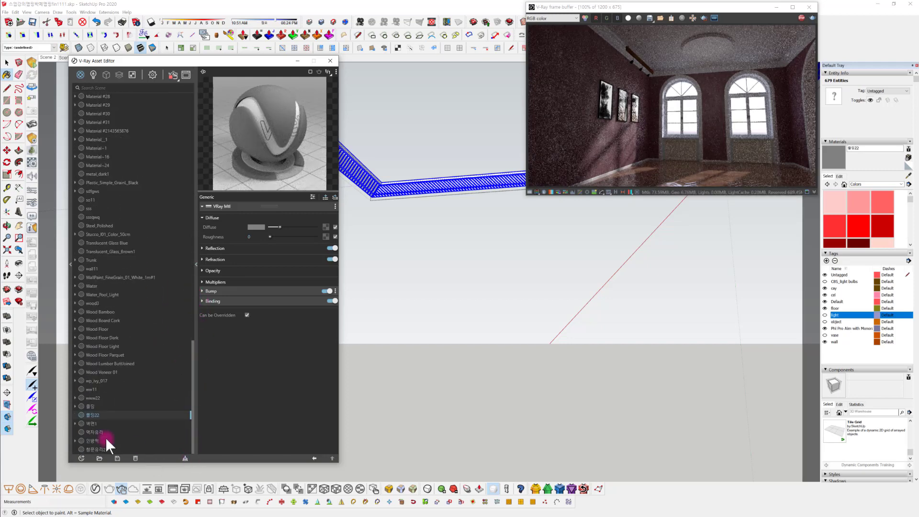
{"action": "right_click", "coordinate": [94, 413]}
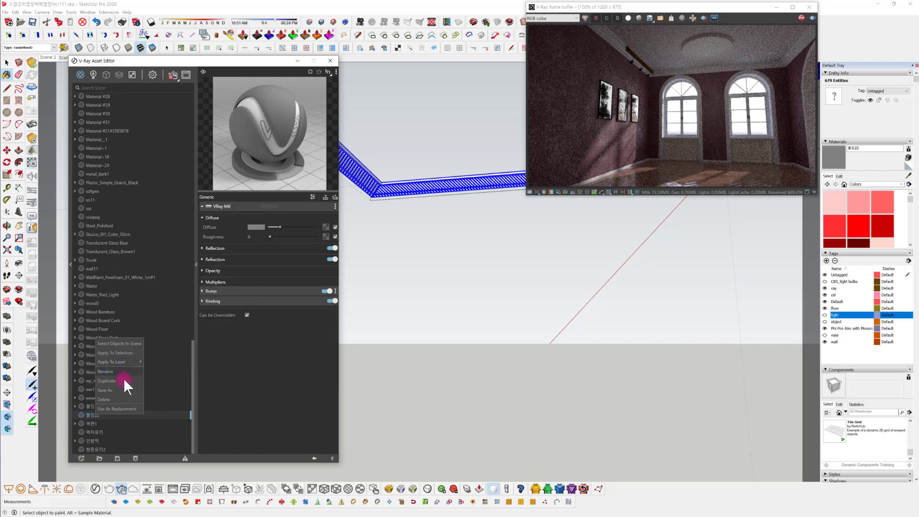
{"action": "left_click", "coordinate": [122, 353]}
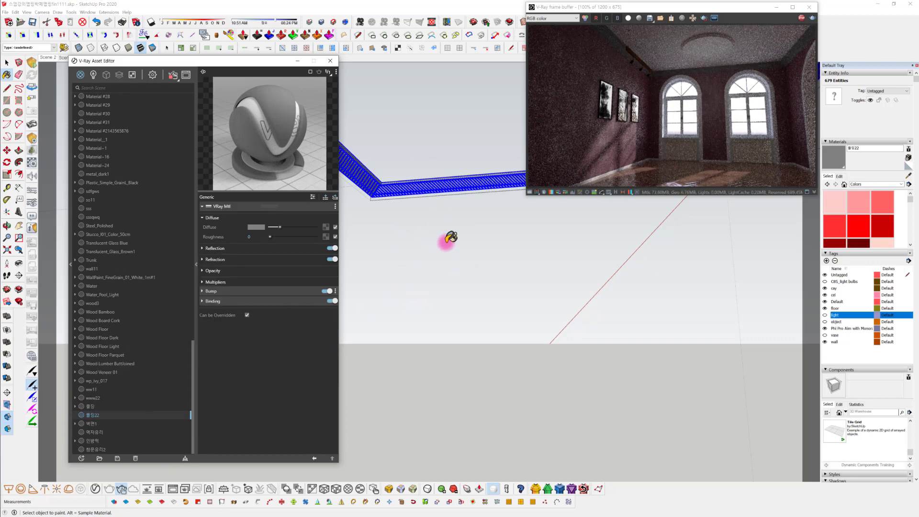
Set the diffuse color of the 몰딩22 material to pure white, with R, G and B at 1
{"action": "scroll", "coordinate": [410, 240], "scroll_direction": "up", "scroll_amount": 5}
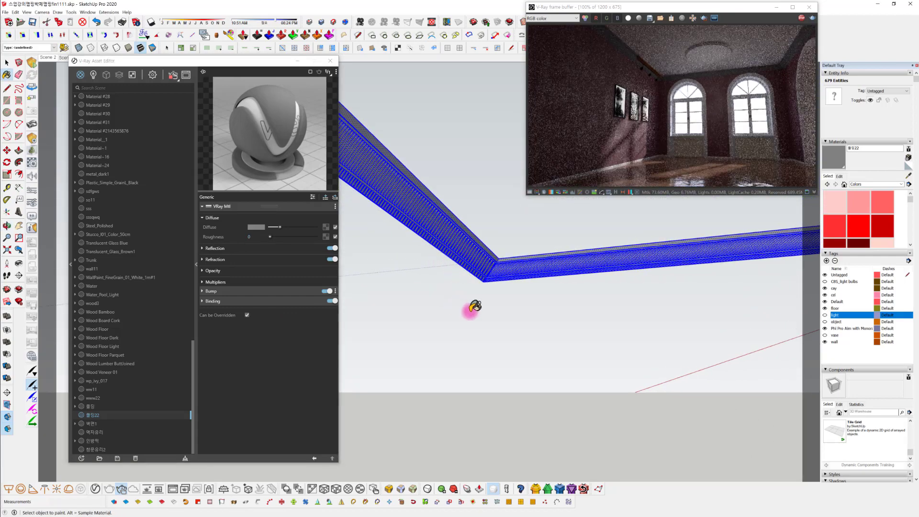
{"action": "middle_click_drag", "start_coordinate": [472, 309], "coordinate": [407, 313]}
{"action": "scroll", "coordinate": [466, 326], "scroll_direction": "up", "scroll_amount": 1}
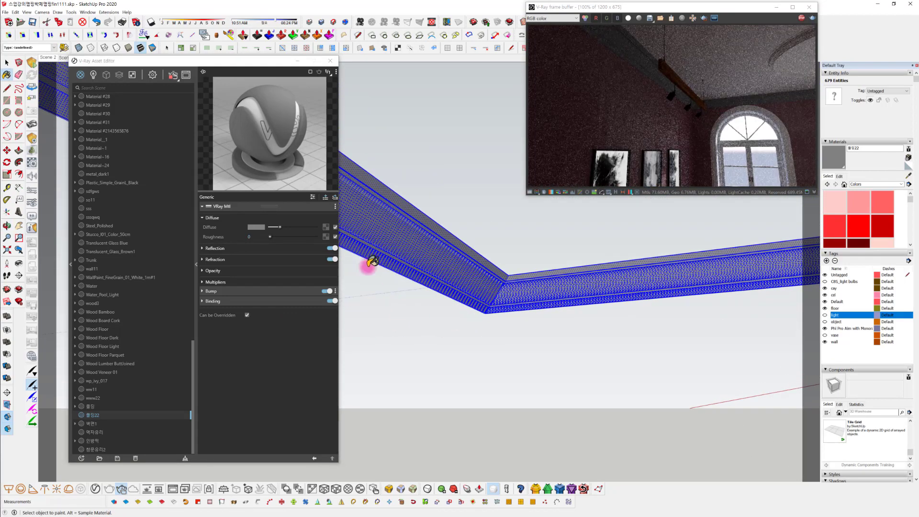
{"action": "left_click", "coordinate": [257, 226]}
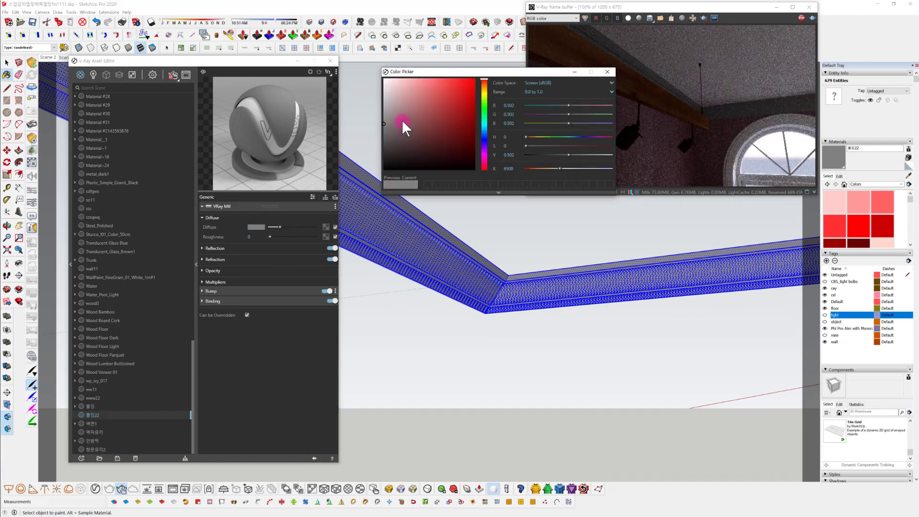
{"action": "left_click_drag", "start_coordinate": [401, 120], "coordinate": [329, 76]}
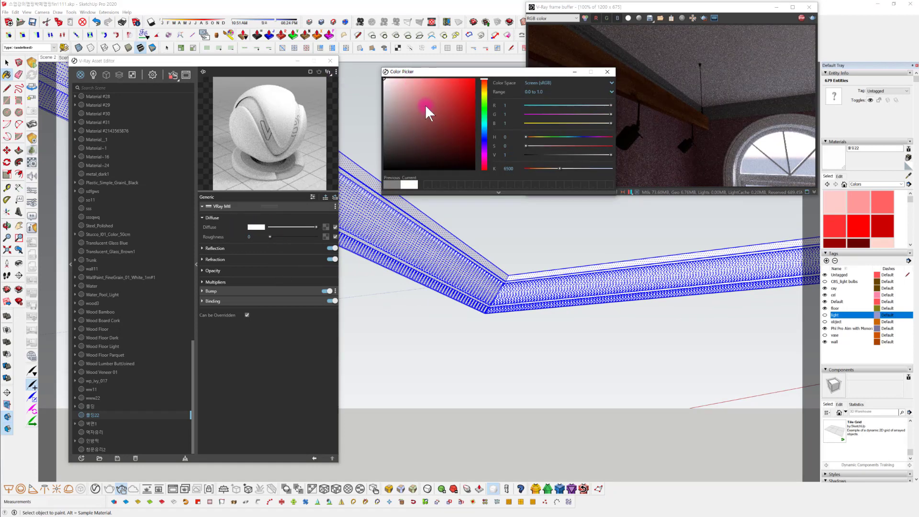
{"action": "left_click", "coordinate": [607, 72]}
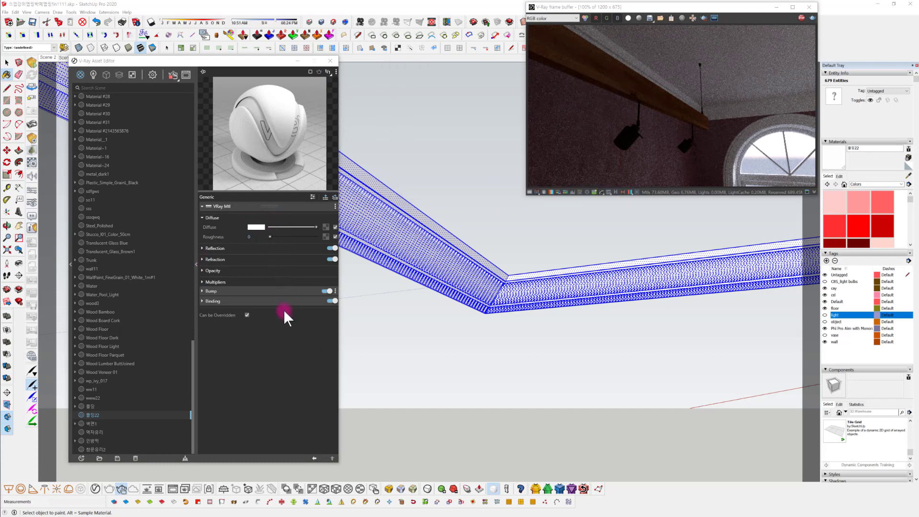
Leave the cornice geometry, enter the white moulding group and select the cornice group inside it
{"action": "middle_click_drag", "start_coordinate": [626, 322], "coordinate": [564, 325]}
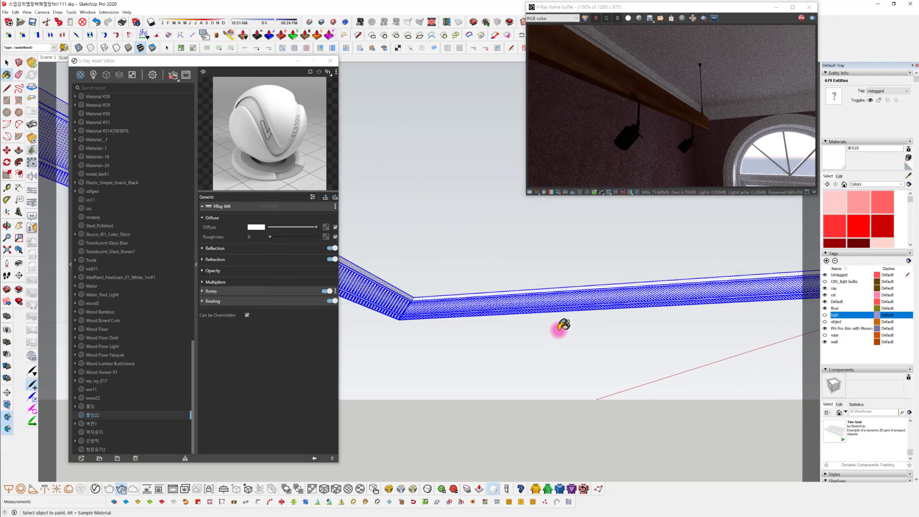
{"action": "middle_click_drag", "start_coordinate": [642, 326], "coordinate": [599, 297]}
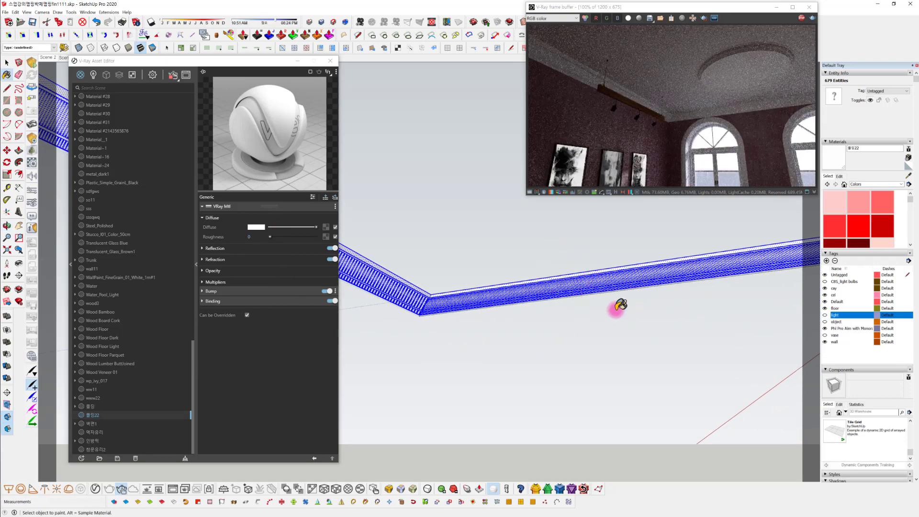
{"action": "key", "text": "space"}
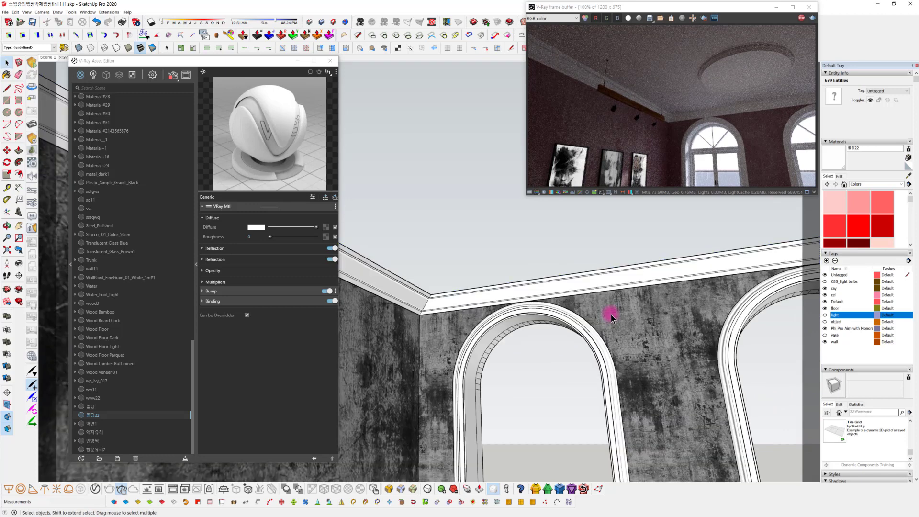
{"action": "left_click", "coordinate": [539, 289]}
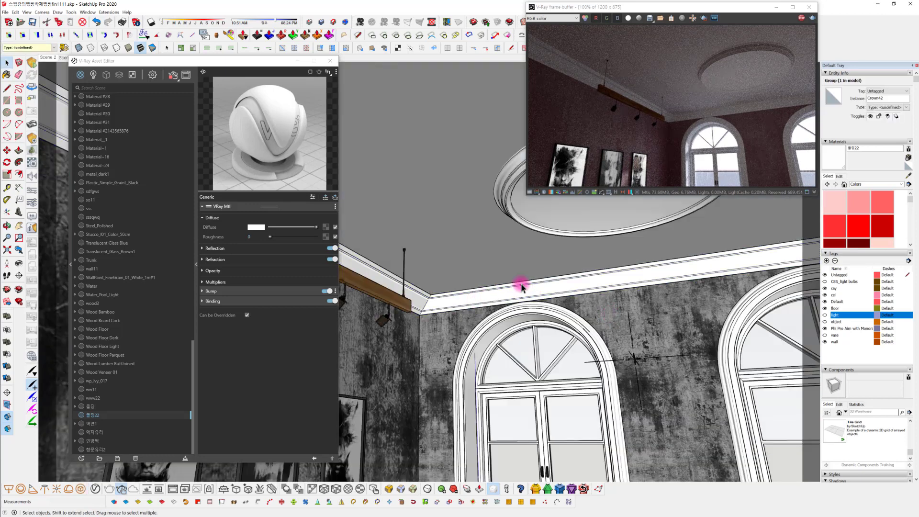
{"action": "left_click", "coordinate": [527, 287]}
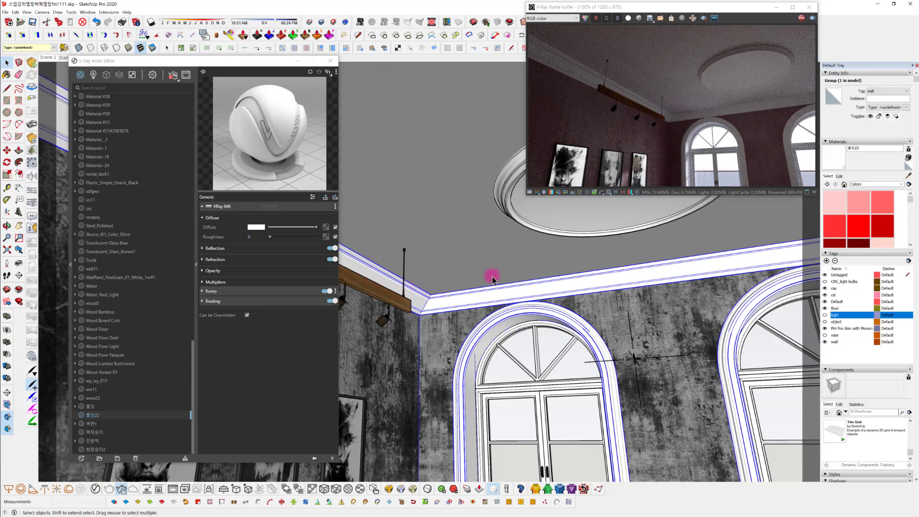
{"action": "double_click", "coordinate": [512, 286]}
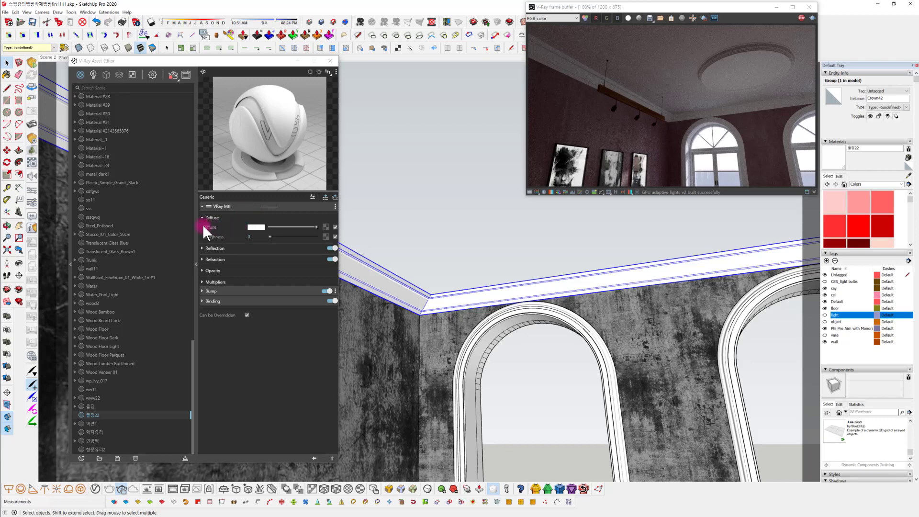
Assign a Dirt texture to the diffuse color of the cornice material
{"action": "left_click", "coordinate": [327, 226]}
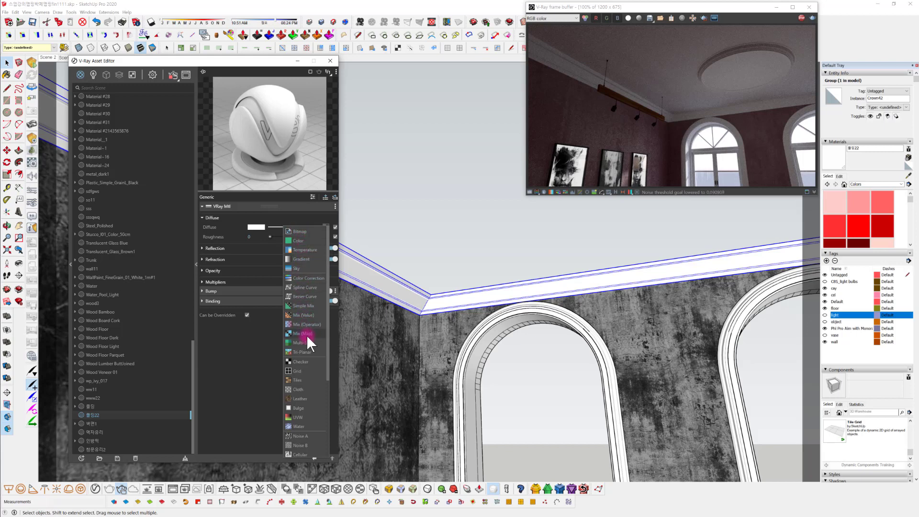
{"action": "scroll", "coordinate": [307, 428], "scroll_direction": "down", "scroll_amount": 4}
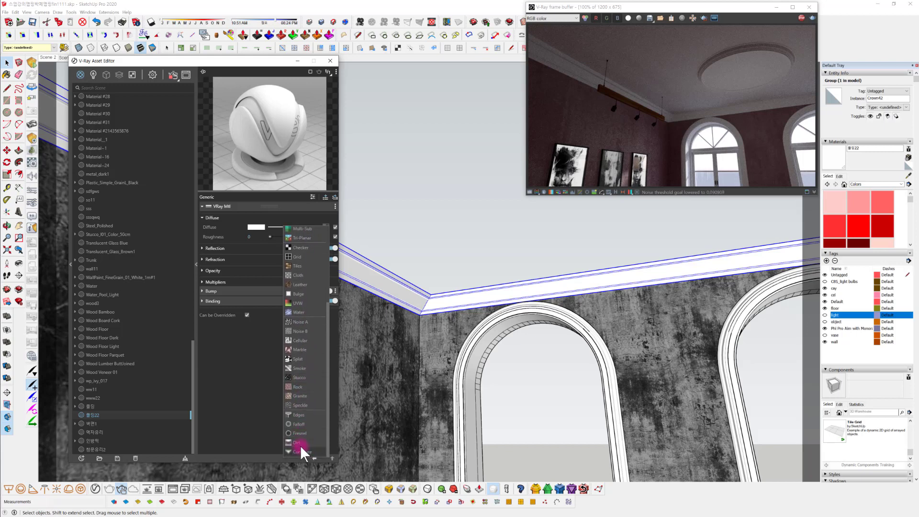
{"action": "left_click", "coordinate": [299, 443]}
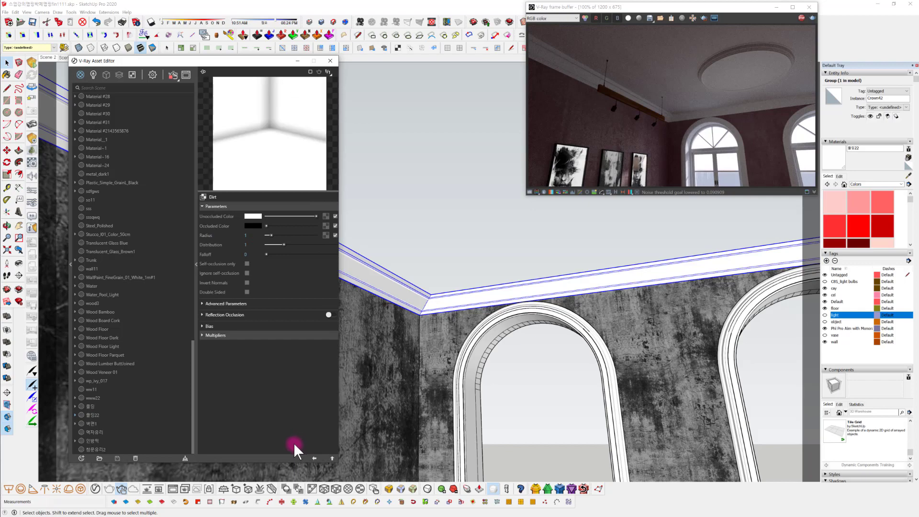
Examine the cornice corner up close in the interactive render and enable Invert Normals on the Dirt texture
{"action": "scroll", "coordinate": [560, 294], "scroll_direction": "up", "scroll_amount": 2}
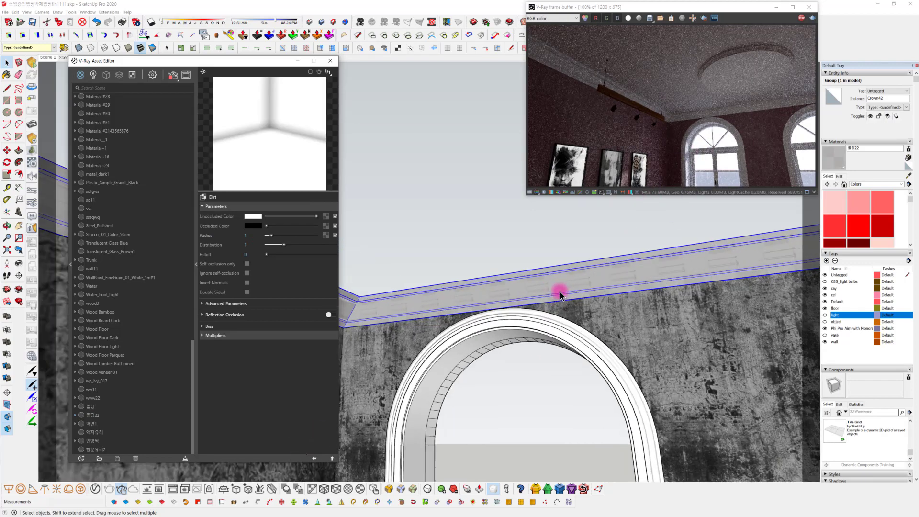
{"action": "scroll", "coordinate": [560, 293], "scroll_direction": "up", "scroll_amount": 2}
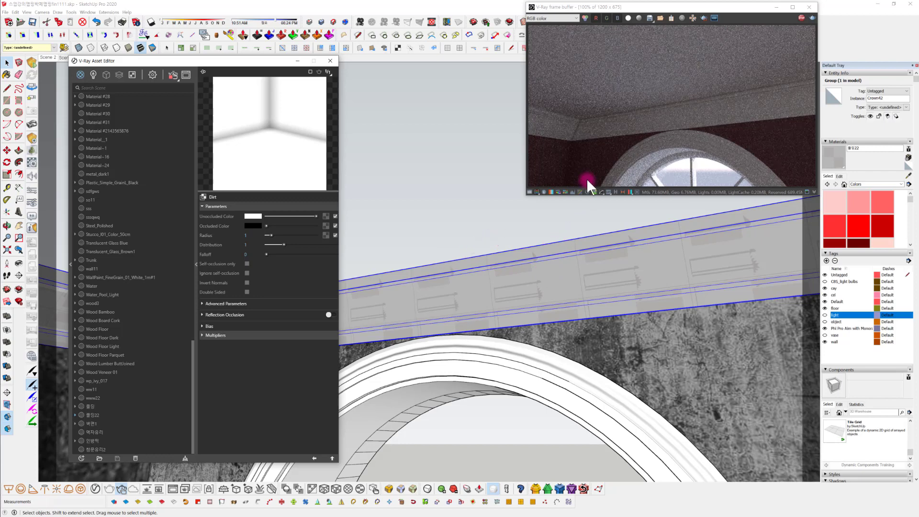
{"action": "scroll", "coordinate": [577, 266], "scroll_direction": "up", "scroll_amount": 2}
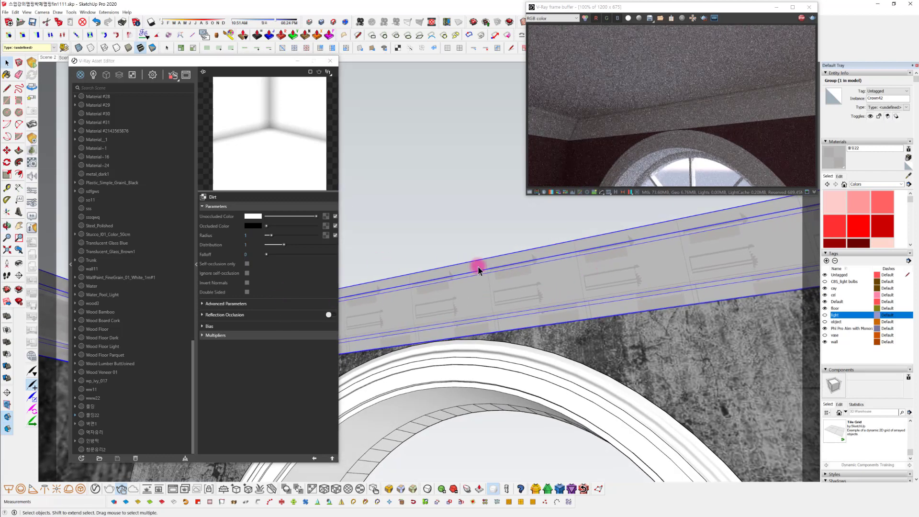
{"action": "scroll", "coordinate": [632, 254], "scroll_direction": "up", "scroll_amount": 3}
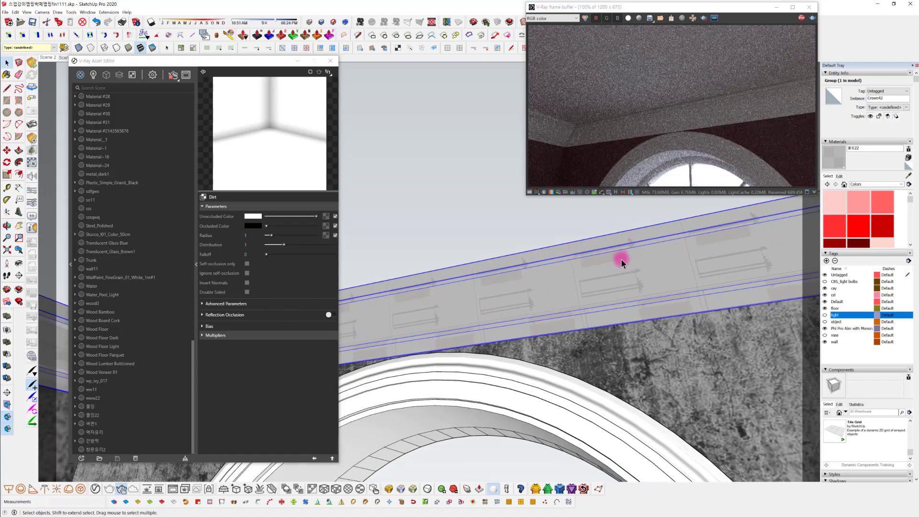
{"action": "scroll", "coordinate": [617, 275], "scroll_direction": "up", "scroll_amount": 2}
{"action": "scroll", "coordinate": [615, 277], "scroll_direction": "down", "scroll_amount": 1}
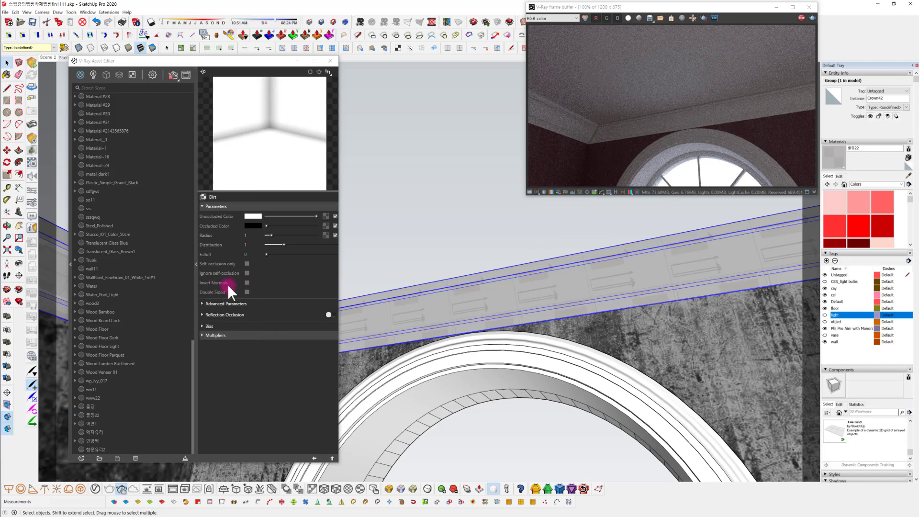
{"action": "left_click", "coordinate": [247, 283]}
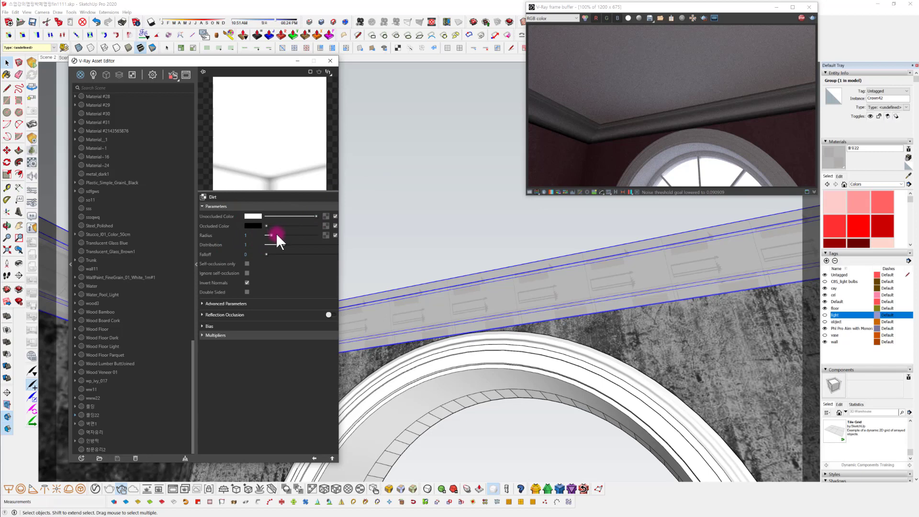
Set the Dirt texture's radius to 0.57 and its distribution to 1.04
{"action": "left_click_drag", "start_coordinate": [265, 235], "coordinate": [268, 235]}
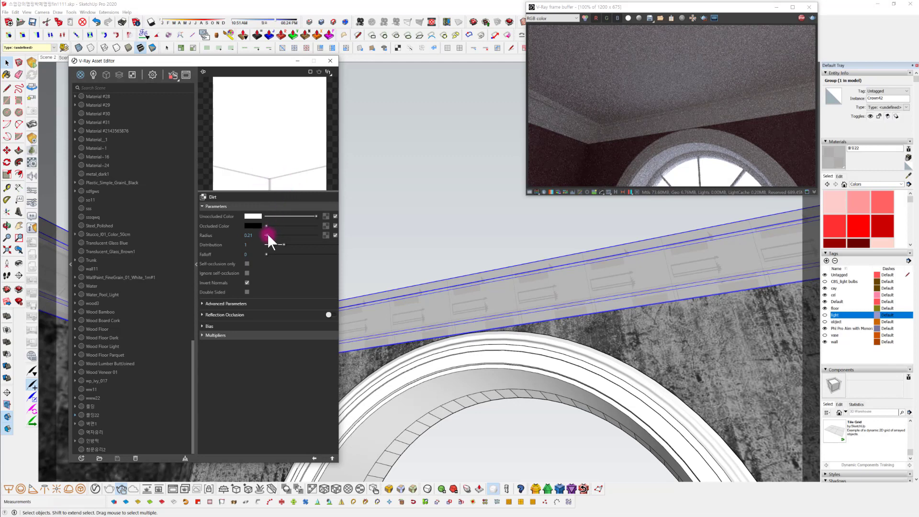
{"action": "left_click_drag", "start_coordinate": [269, 233], "coordinate": [269, 234]}
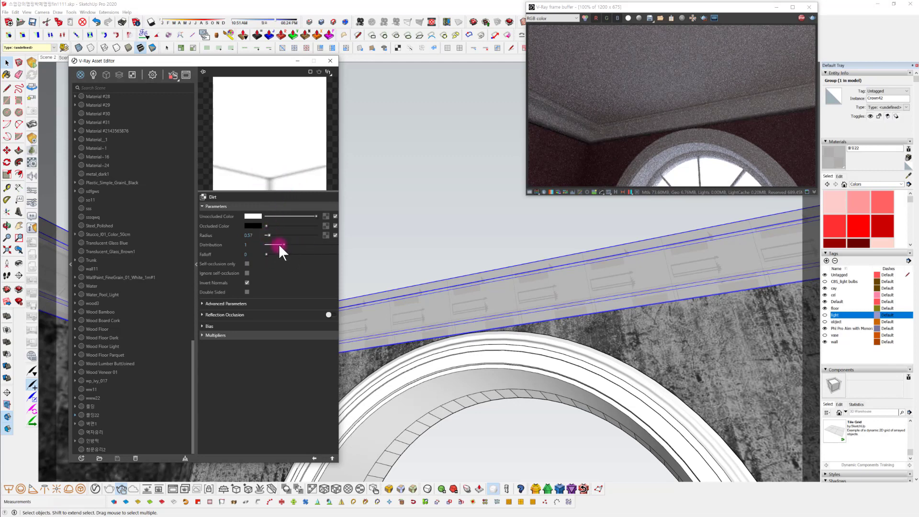
{"action": "left_click_drag", "start_coordinate": [284, 244], "coordinate": [287, 244]}
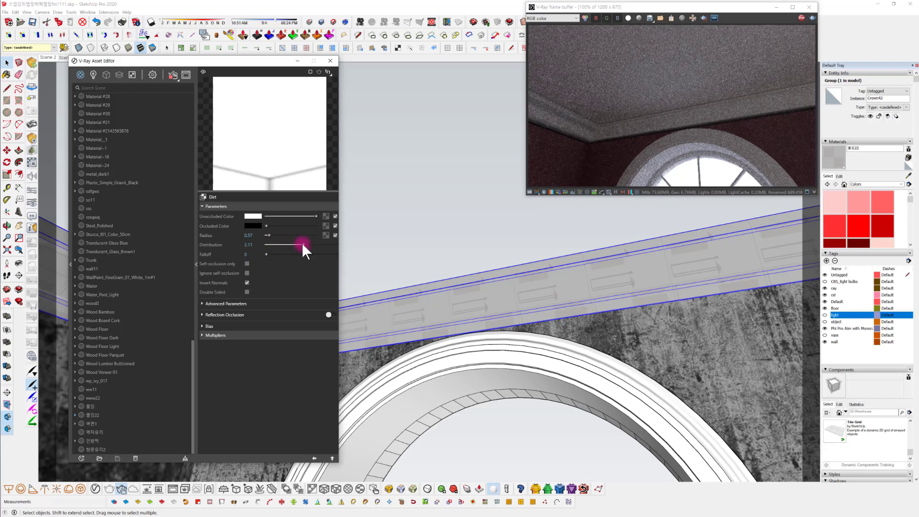
{"action": "left_click_drag", "start_coordinate": [283, 244], "coordinate": [304, 244]}
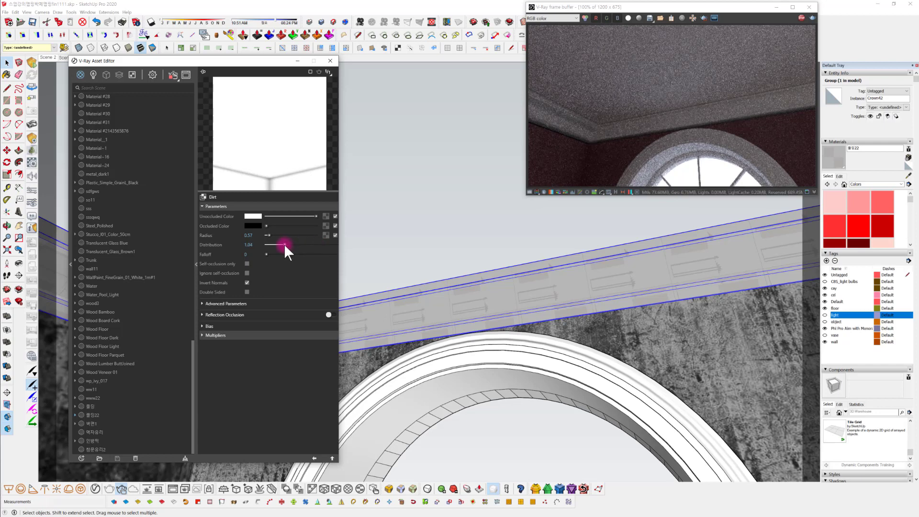
Turn off Invert Normals on the cornice's Dirt texture and set its radius to 0.5 and distribution to 0.9
{"action": "left_click_drag", "start_coordinate": [277, 246], "coordinate": [278, 271]}
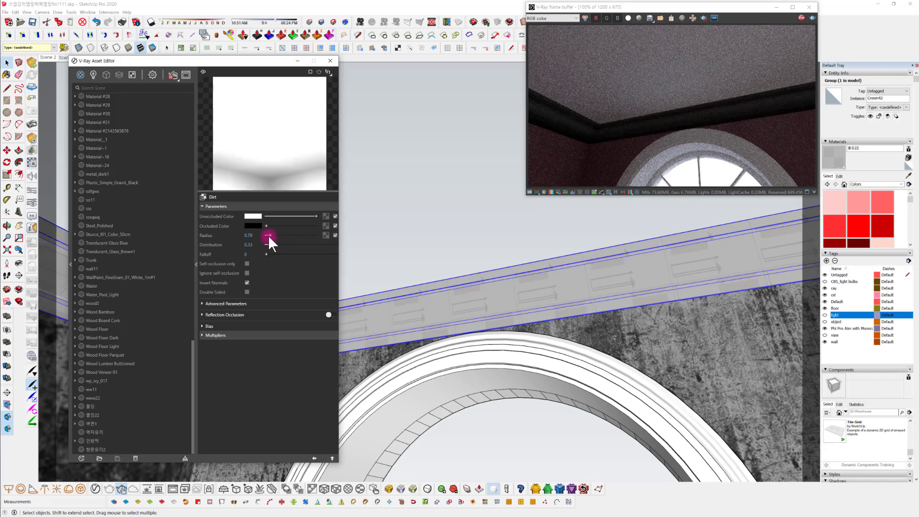
{"action": "left_click_drag", "start_coordinate": [269, 236], "coordinate": [268, 235]}
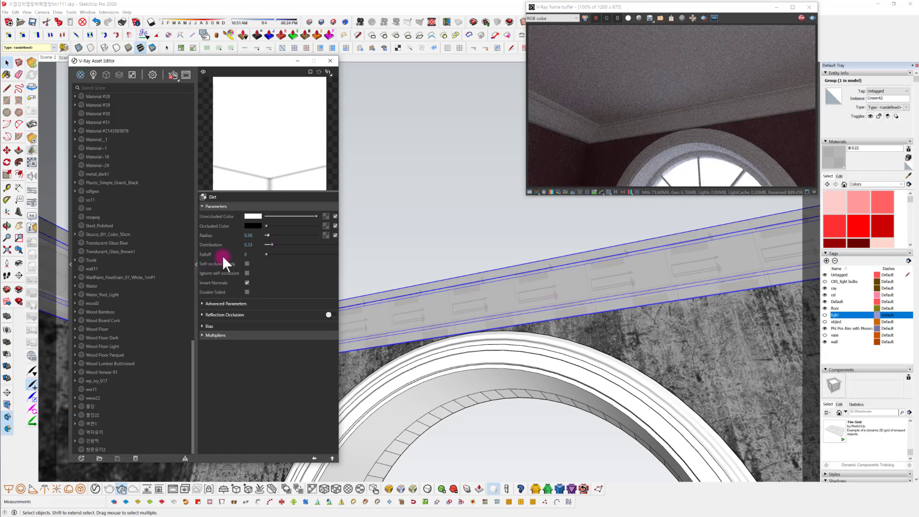
{"action": "left_click", "coordinate": [247, 283]}
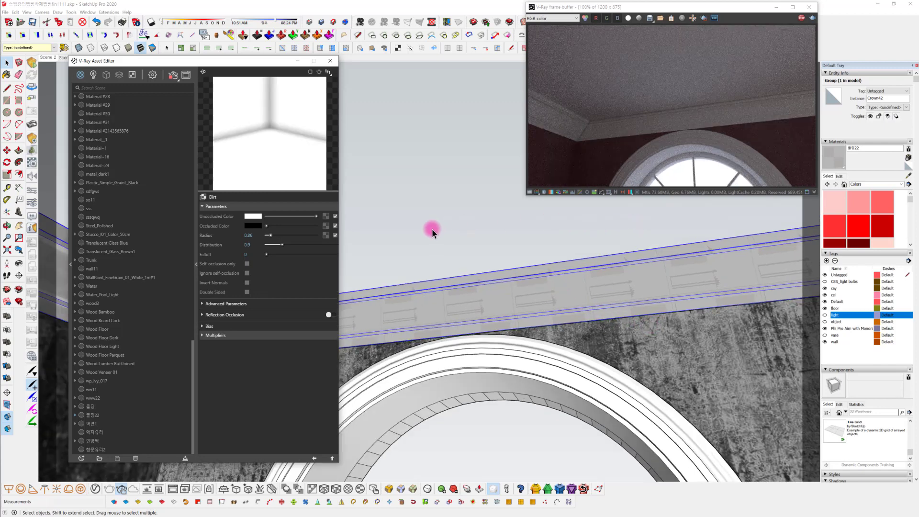
{"action": "left_click_drag", "start_coordinate": [261, 237], "coordinate": [139, 242]}
{"action": "type", "text": "0.5"}
{"action": "key", "text": "Return"}
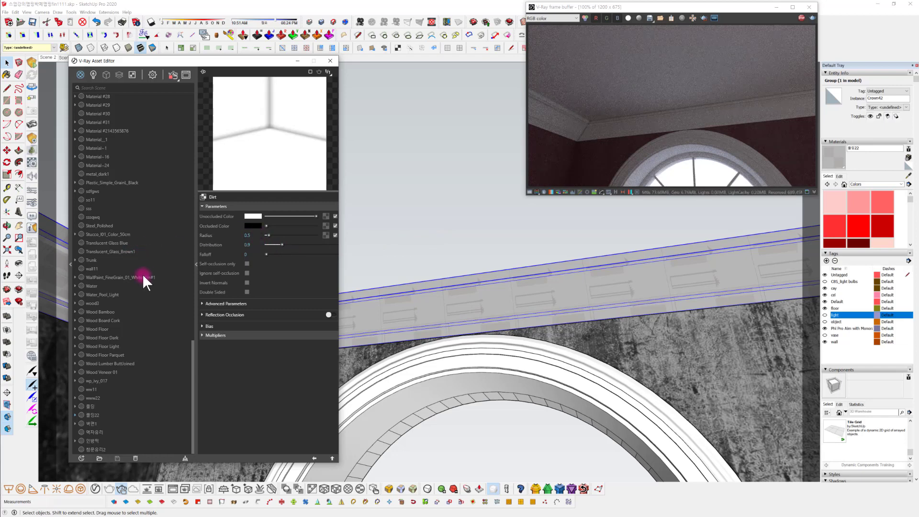
Enable Invert Normals on the Dirt texture, and try a distribution of 2.97 with a radius of 0.43
{"action": "left_click", "coordinate": [247, 282]}
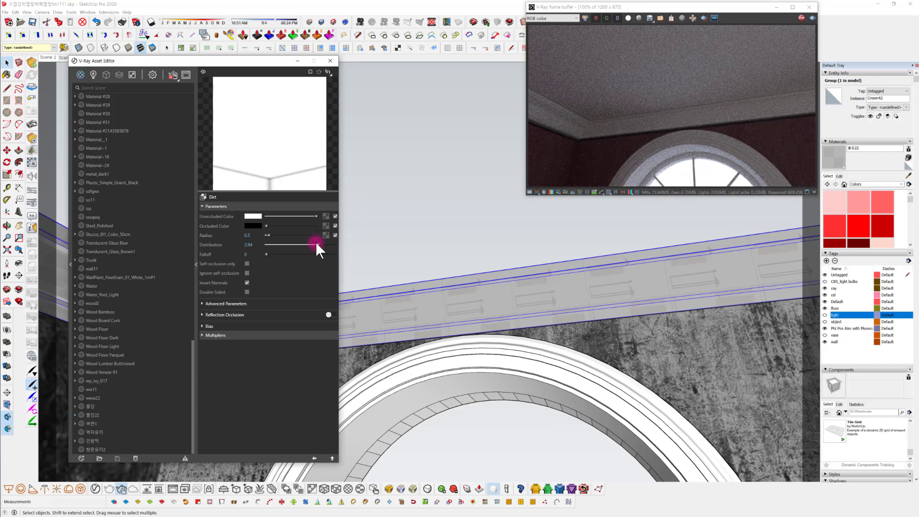
{"action": "left_click_drag", "start_coordinate": [317, 243], "coordinate": [271, 251]}
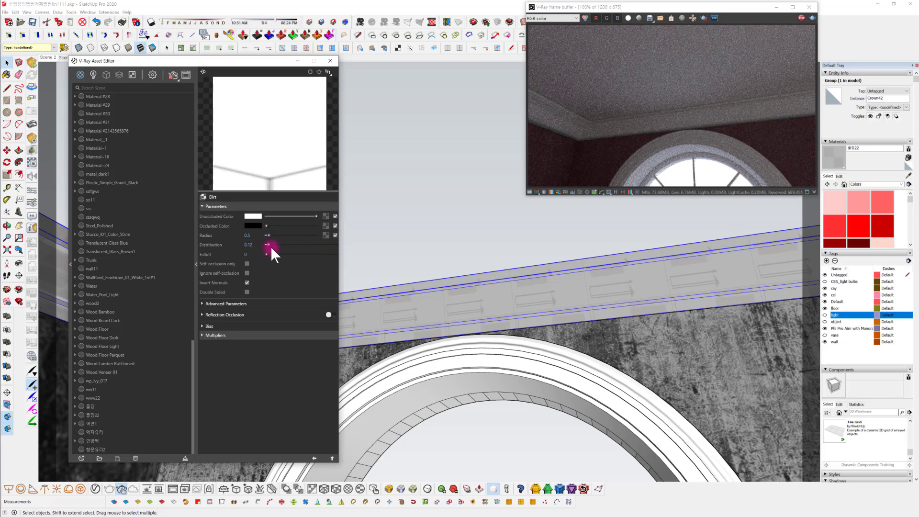
{"action": "left_click_drag", "start_coordinate": [271, 244], "coordinate": [287, 244]}
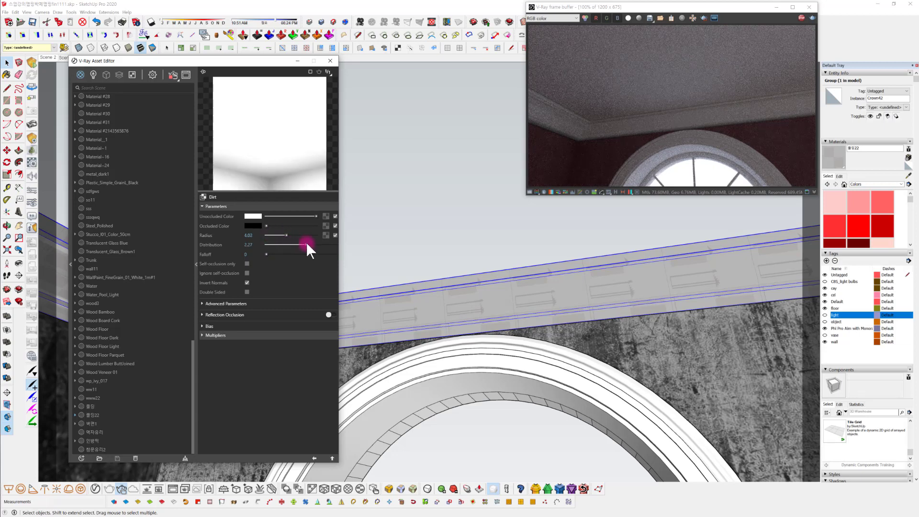
{"action": "left_click_drag", "start_coordinate": [306, 242], "coordinate": [273, 240]}
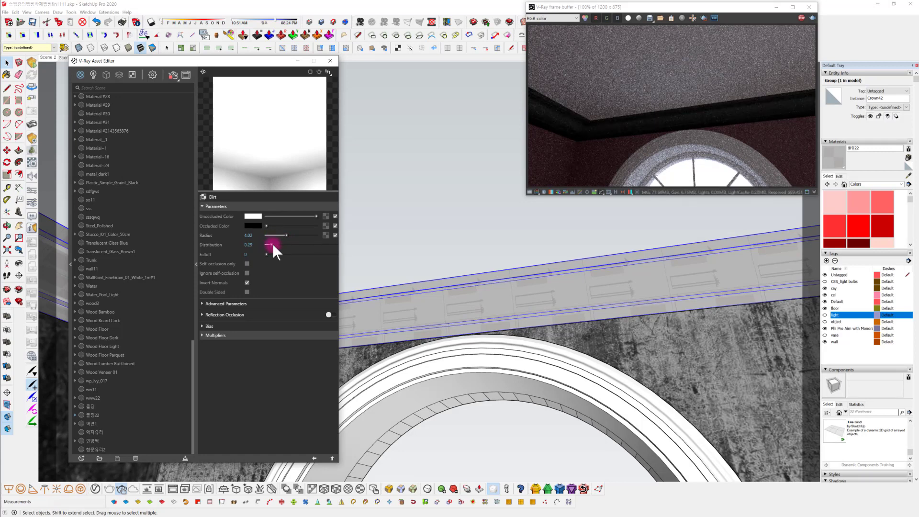
{"action": "mouse_move", "coordinate": [272, 243]}
{"action": "left_mouse_down"}
{"action": "mouse_move", "coordinate": [302, 250]}
{"action": "mouse_move", "coordinate": [318, 239]}
{"action": "mouse_move", "coordinate": [270, 234]}
{"action": "left_mouse_up"}
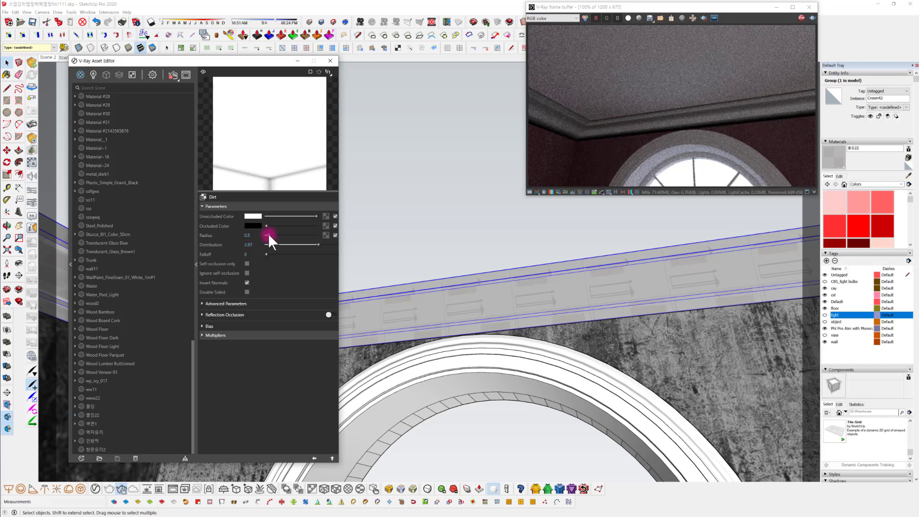
{"action": "left_click_drag", "start_coordinate": [268, 233], "coordinate": [267, 234]}
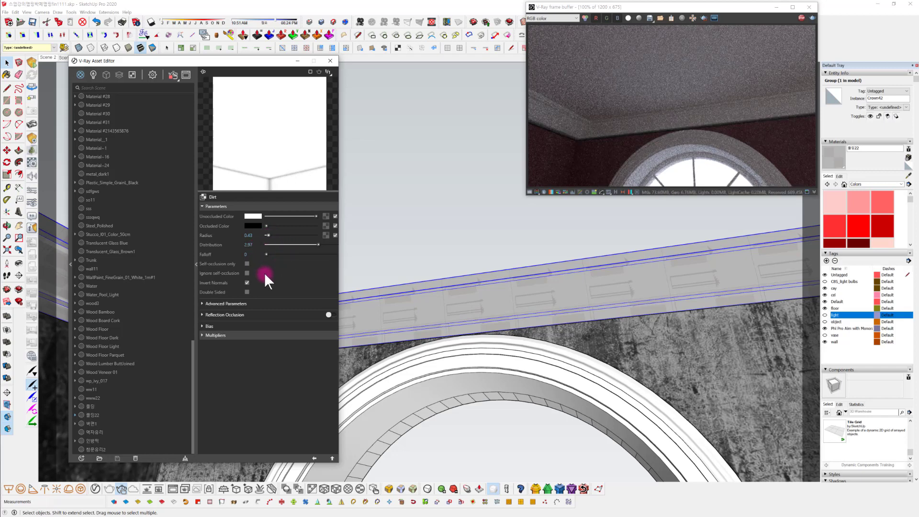
Try a distribution of 10 on the inverted Dirt texture
{"action": "double_click", "coordinate": [249, 245]}
{"action": "type", "text": "10"}
{"action": "key", "text": "Return"}
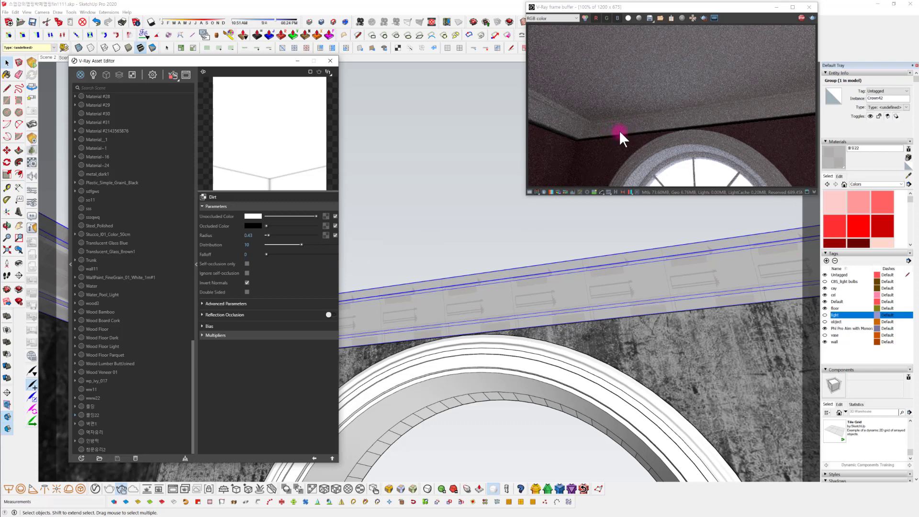
Turn off Invert Normals and compare the cornice corner using a Dirt radius of 0.93 and distribution of 1.94
{"action": "left_click", "coordinate": [247, 281]}
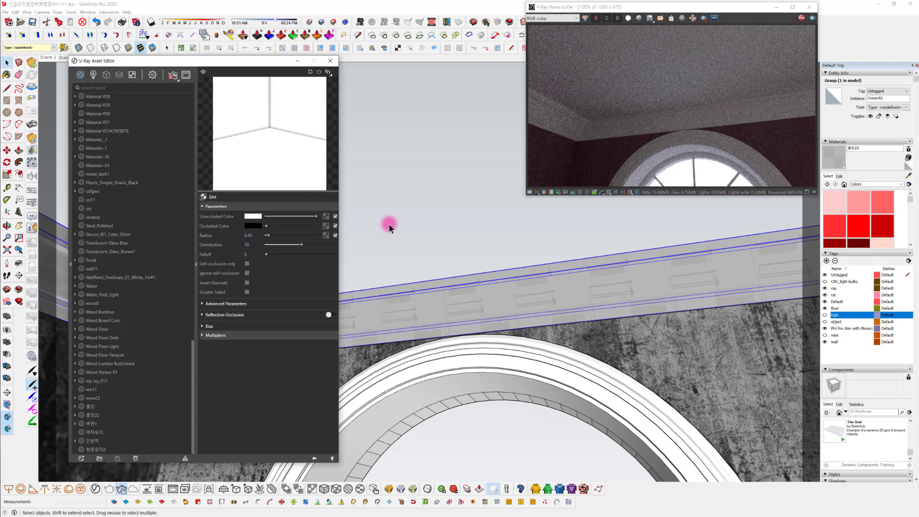
{"action": "left_click_drag", "start_coordinate": [302, 245], "coordinate": [273, 243]}
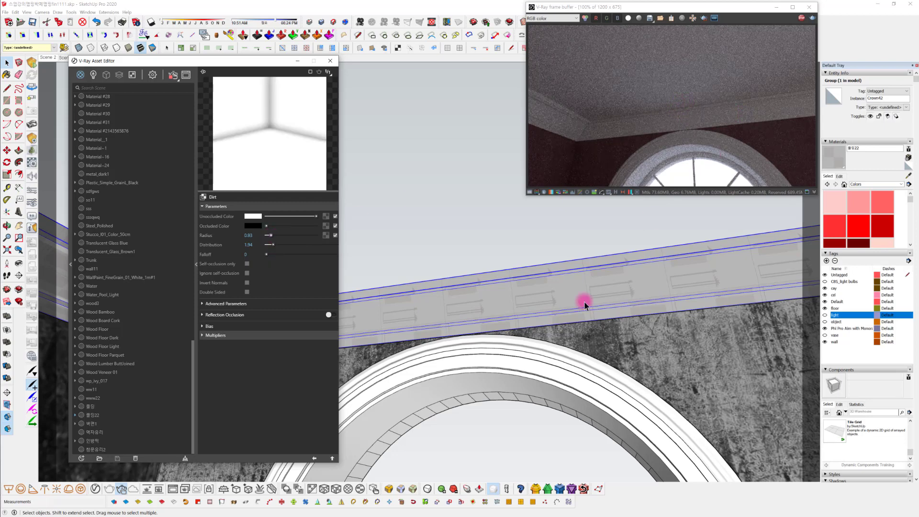
{"action": "mouse_move", "coordinate": [582, 302]}
{"action": "middle_mouse_down"}
{"action": "mouse_move", "coordinate": [583, 365]}
{"action": "mouse_move", "coordinate": [733, 349]}
{"action": "mouse_move", "coordinate": [658, 356]}
{"action": "mouse_move", "coordinate": [718, 365]}
{"action": "middle_mouse_up"}
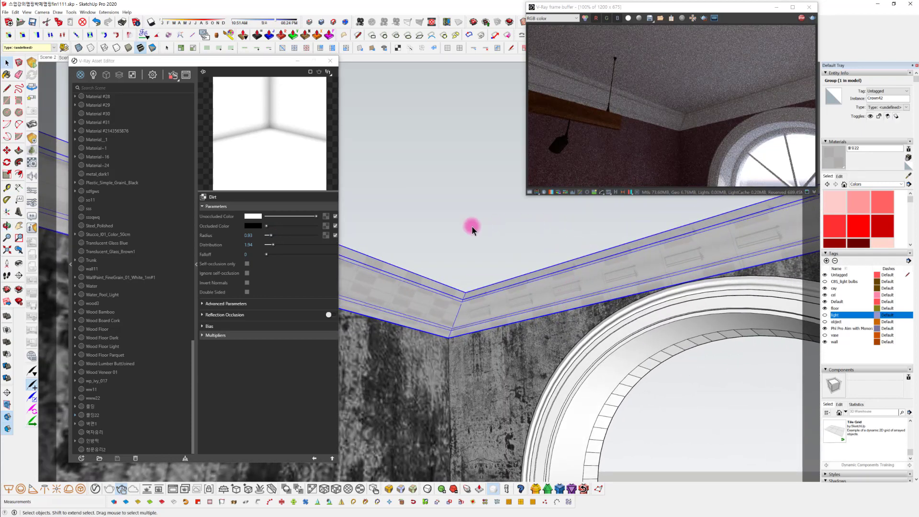
Turn Invert Normals back on and try a Dirt radius of 0.21 with a distribution of 4.6
{"action": "left_click", "coordinate": [246, 282]}
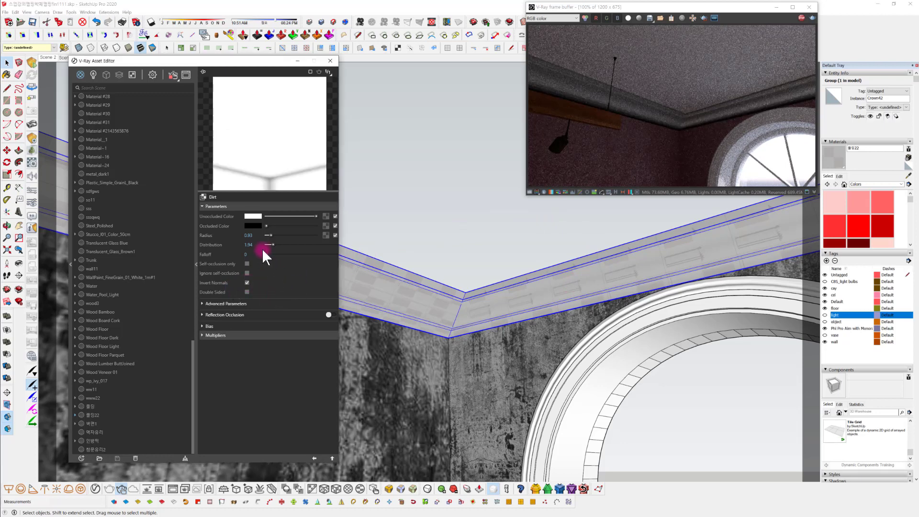
{"action": "left_click_drag", "start_coordinate": [270, 234], "coordinate": [267, 234]}
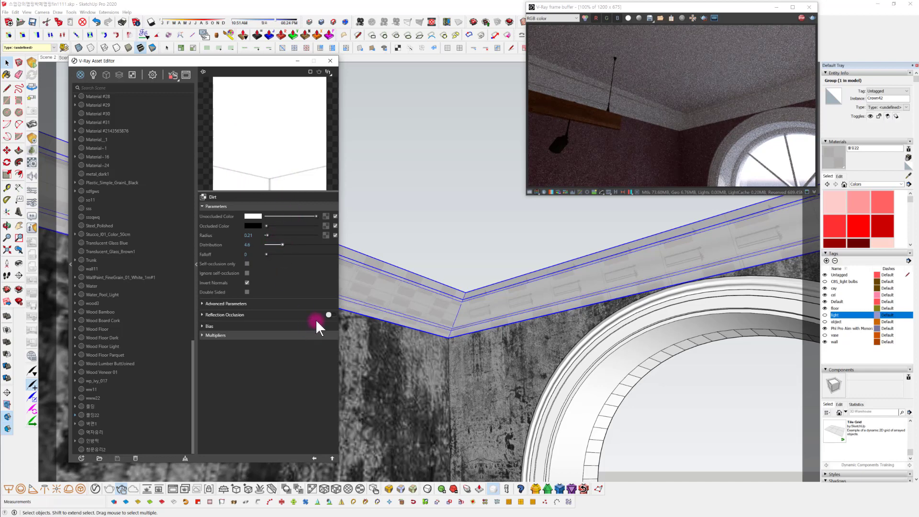
{"action": "middle_click_drag", "start_coordinate": [472, 372], "coordinate": [538, 385]}
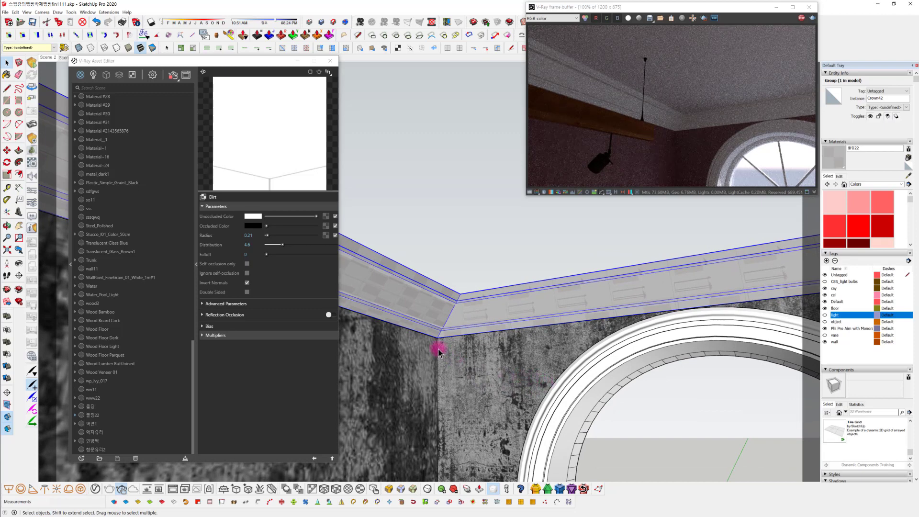
Disable Invert Normals on the Dirt texture and set its radius to 0.5 and distribution to 9.1
{"action": "left_click", "coordinate": [248, 281]}
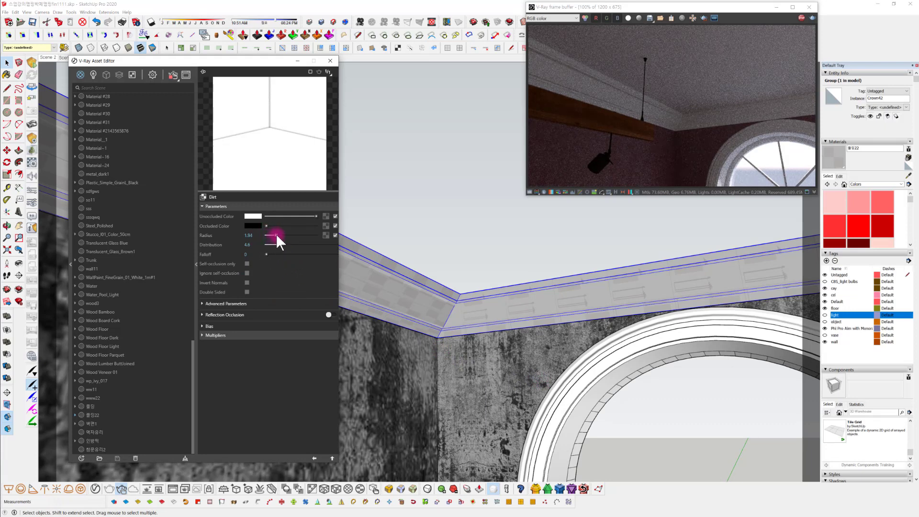
{"action": "left_click_drag", "start_coordinate": [276, 235], "coordinate": [293, 244]}
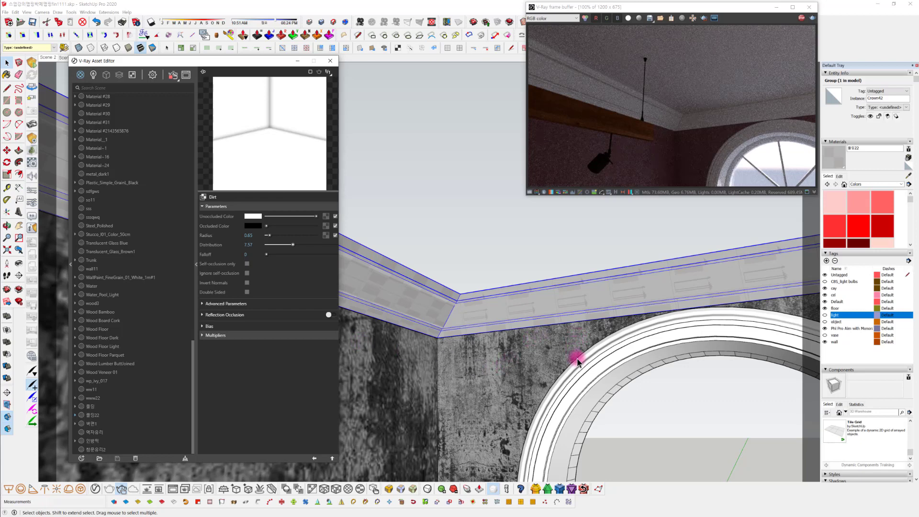
{"action": "mouse_move", "coordinate": [581, 365]}
{"action": "middle_mouse_down"}
{"action": "mouse_move", "coordinate": [538, 318]}
{"action": "mouse_move", "coordinate": [576, 331]}
{"action": "middle_mouse_up"}
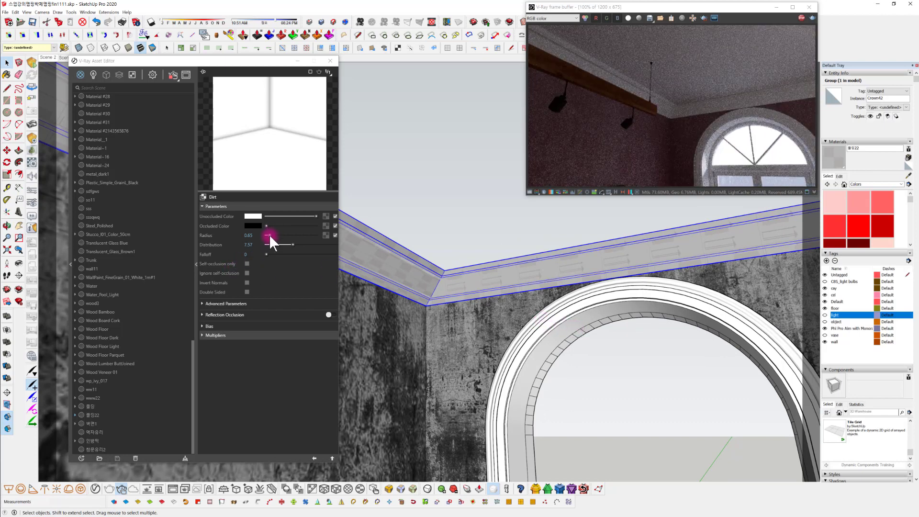
{"action": "left_click_drag", "start_coordinate": [269, 235], "coordinate": [291, 234]}
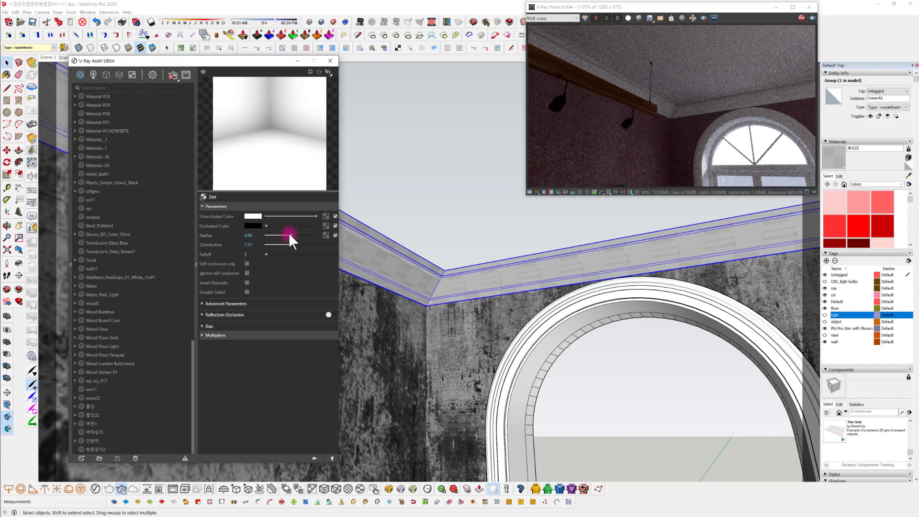
{"action": "left_click_drag", "start_coordinate": [276, 235], "coordinate": [271, 235]}
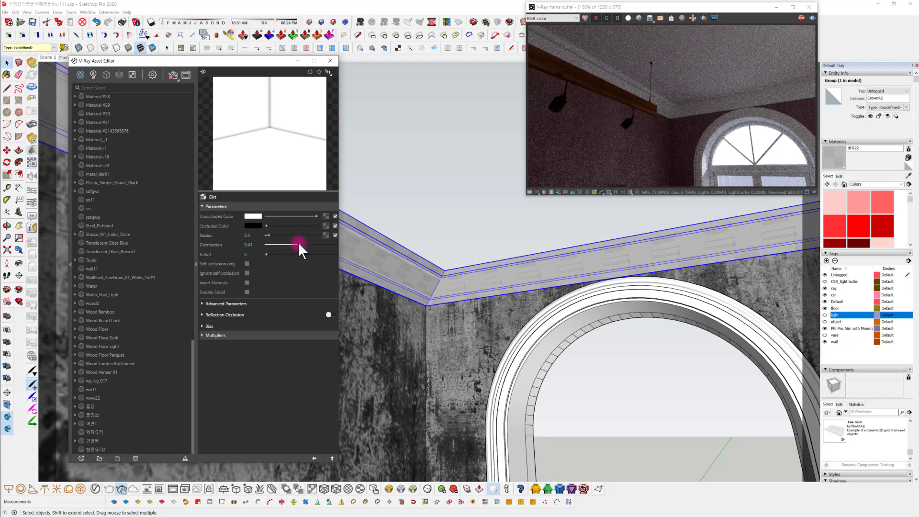
{"action": "left_click_drag", "start_coordinate": [299, 246], "coordinate": [298, 245]}
Enter the arched window's group and select the moulding frame group inside it
{"action": "mouse_move", "coordinate": [546, 371]}
{"action": "middle_mouse_down"}
{"action": "mouse_move", "coordinate": [558, 410]}
{"action": "mouse_move", "coordinate": [535, 296]}
{"action": "middle_mouse_up"}
{"action": "double_click", "coordinate": [491, 283]}
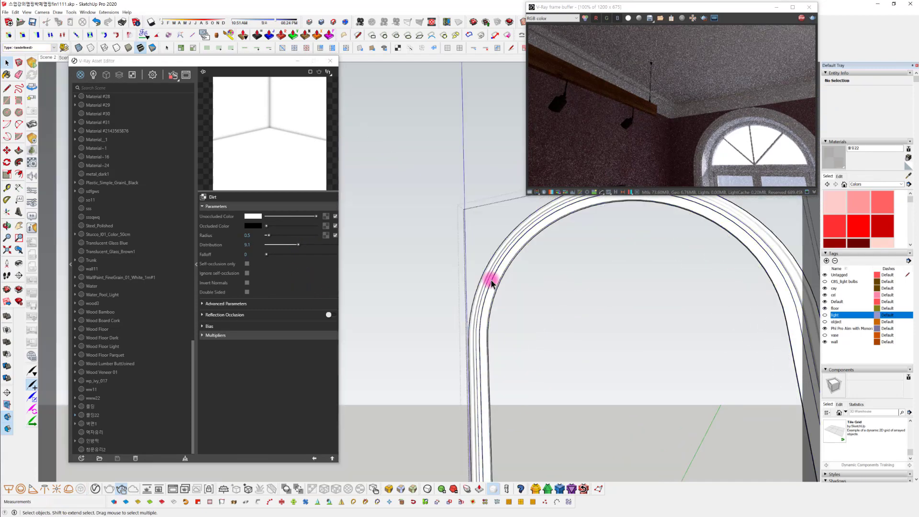
{"action": "left_click", "coordinate": [491, 281]}
{"action": "middle_click_drag", "start_coordinate": [518, 339], "coordinate": [488, 254]}
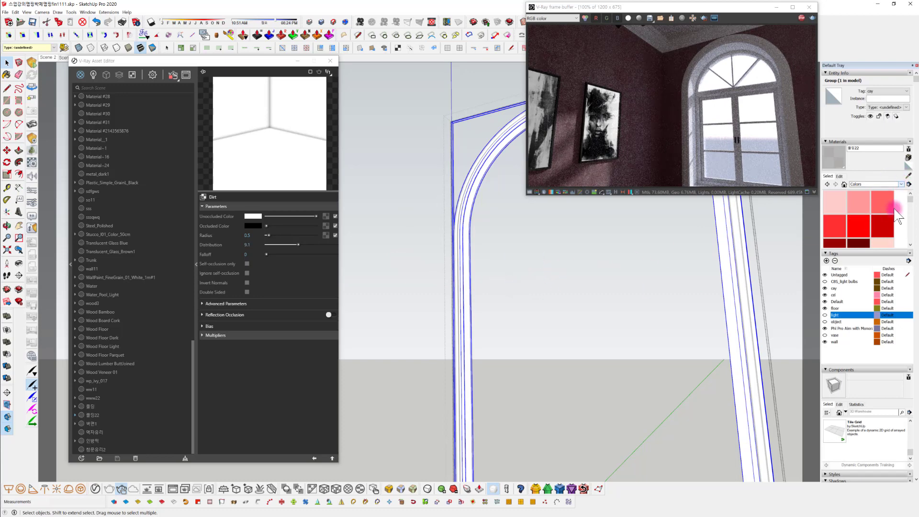
{"action": "middle_click_drag", "start_coordinate": [517, 441], "coordinate": [436, 312]}
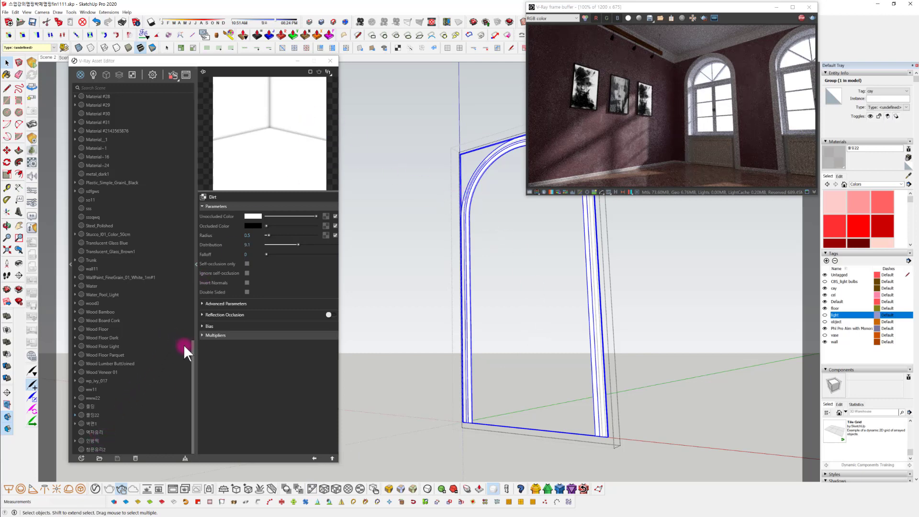
Check the Dirt texture of the 몰딩22 material and apply that material to the selected arched window moulding
{"action": "left_click", "coordinate": [88, 415]}
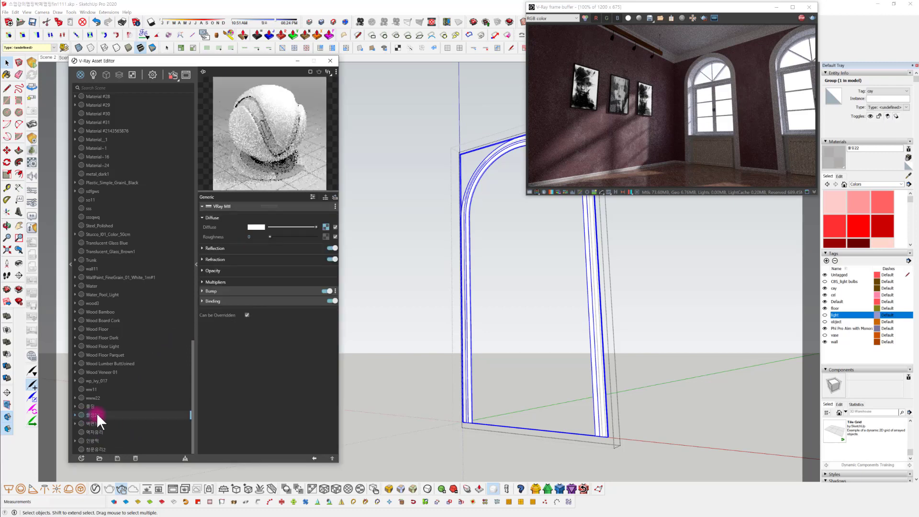
{"action": "left_click", "coordinate": [92, 406]}
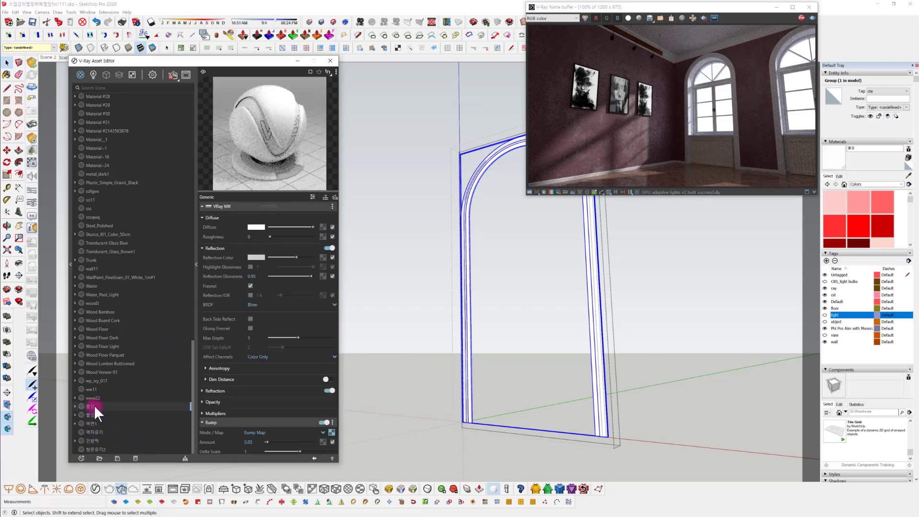
{"action": "left_click", "coordinate": [102, 413]}
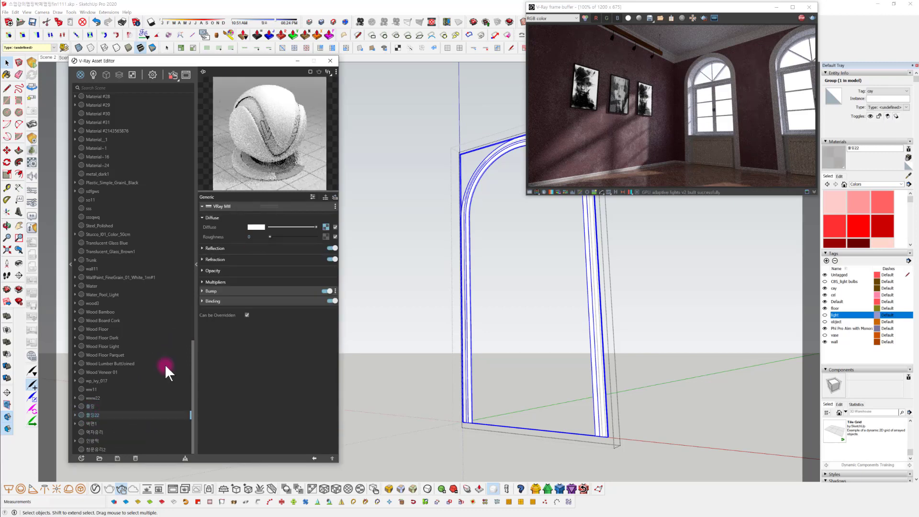
{"action": "left_click", "coordinate": [326, 227]}
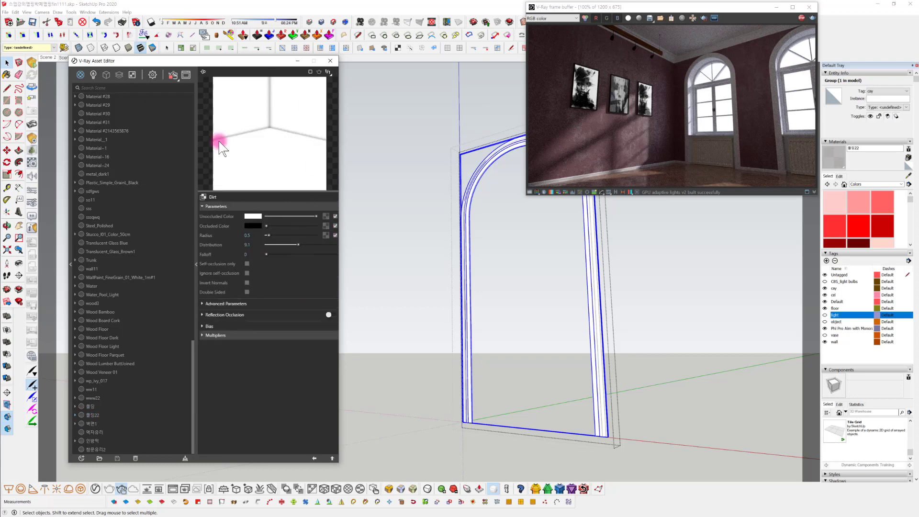
{"action": "left_click", "coordinate": [314, 458]}
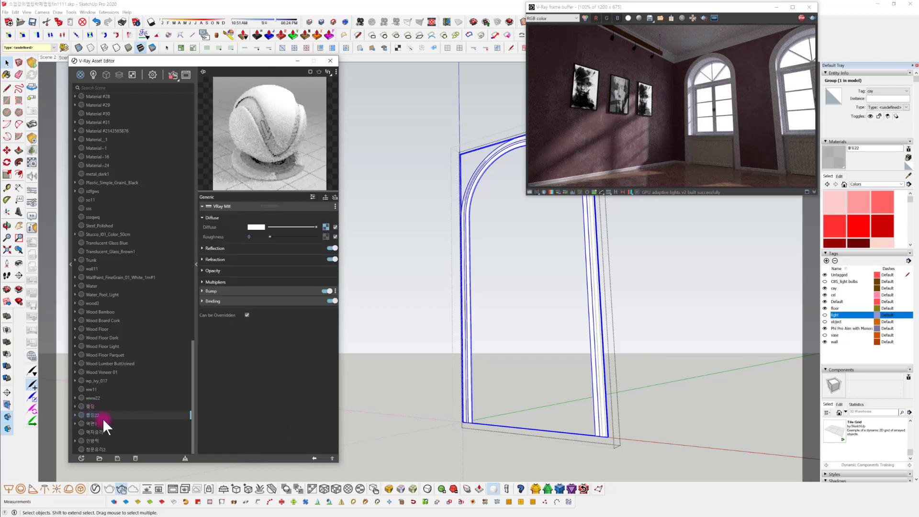
{"action": "right_click", "coordinate": [99, 415]}
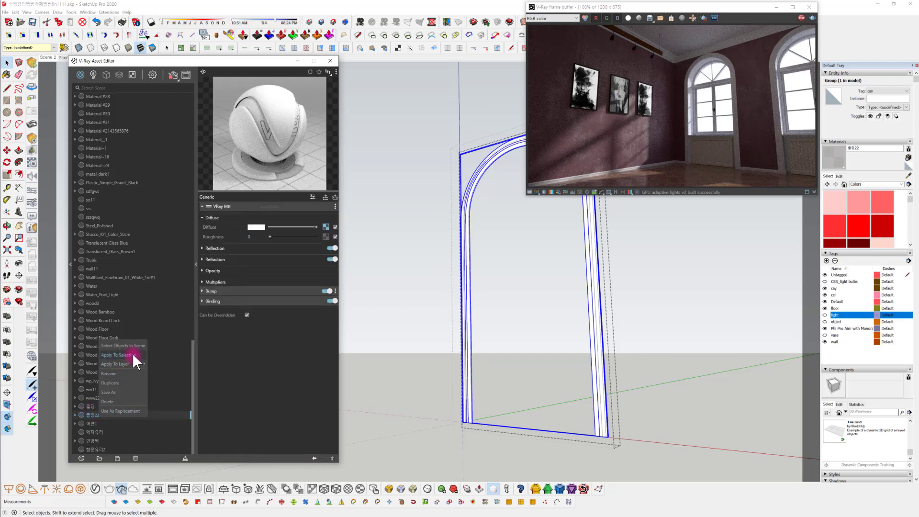
{"action": "left_click", "coordinate": [132, 354]}
Examine the arched window moulding up close and from further back in the interactive render
{"action": "middle_click_drag", "start_coordinate": [483, 286], "coordinate": [482, 310]}
{"action": "scroll", "coordinate": [478, 230], "scroll_direction": "up", "scroll_amount": 6}
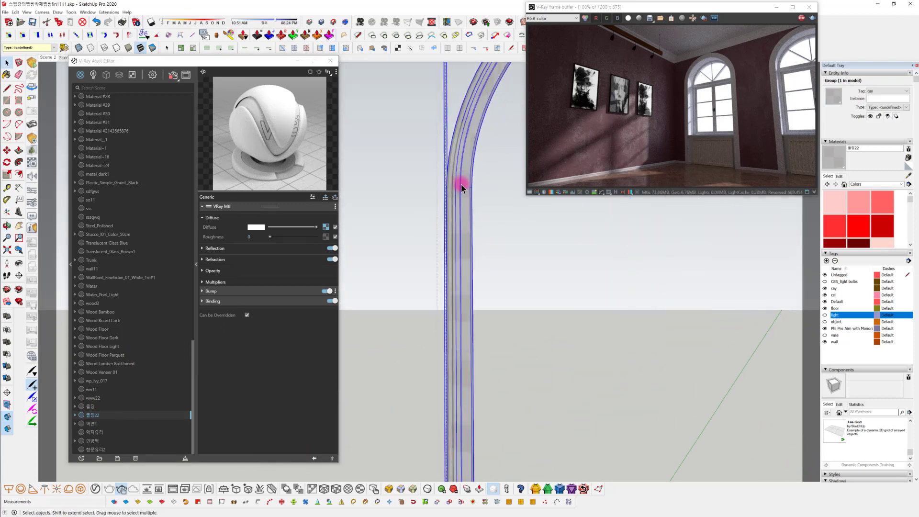
{"action": "middle_click_drag", "start_coordinate": [462, 205], "coordinate": [469, 234]}
{"action": "middle_click_drag", "start_coordinate": [469, 234], "coordinate": [441, 240], "text": "shift"}
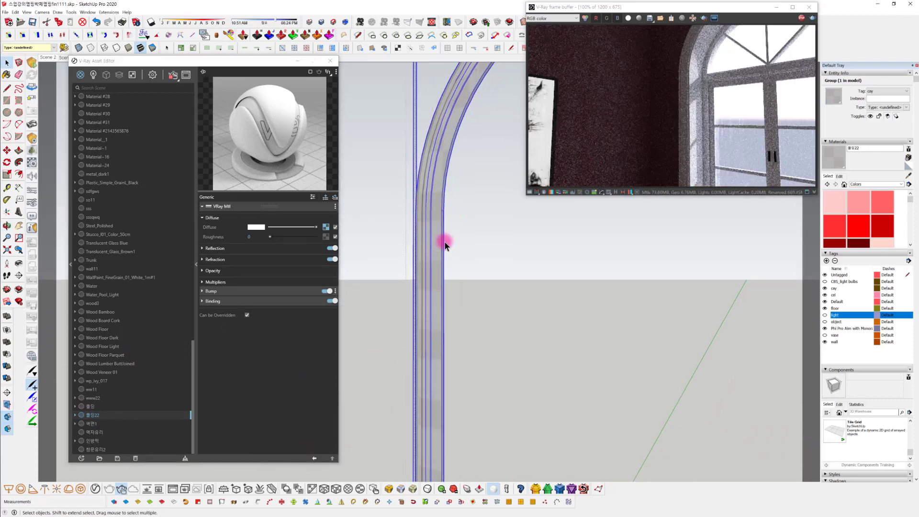
{"action": "scroll", "coordinate": [506, 288], "scroll_direction": "down", "scroll_amount": 2}
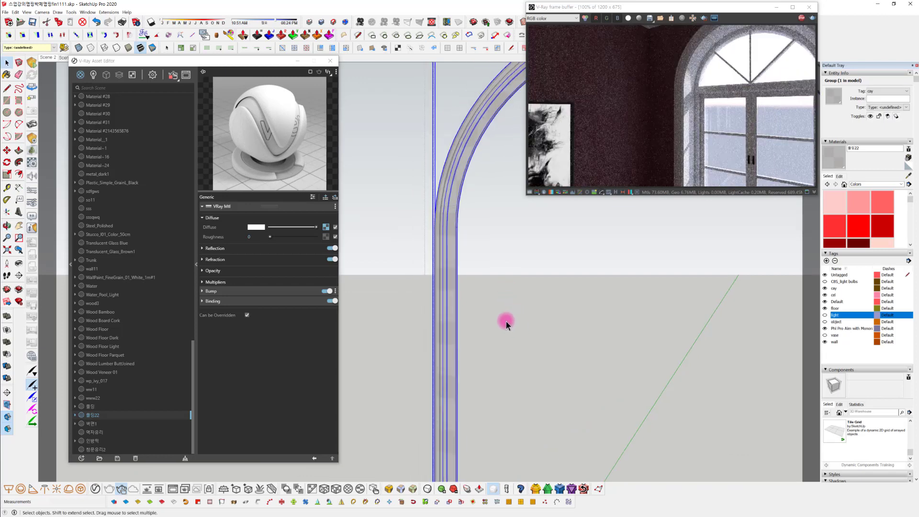
{"action": "middle_click_drag", "start_coordinate": [504, 322], "coordinate": [499, 369]}
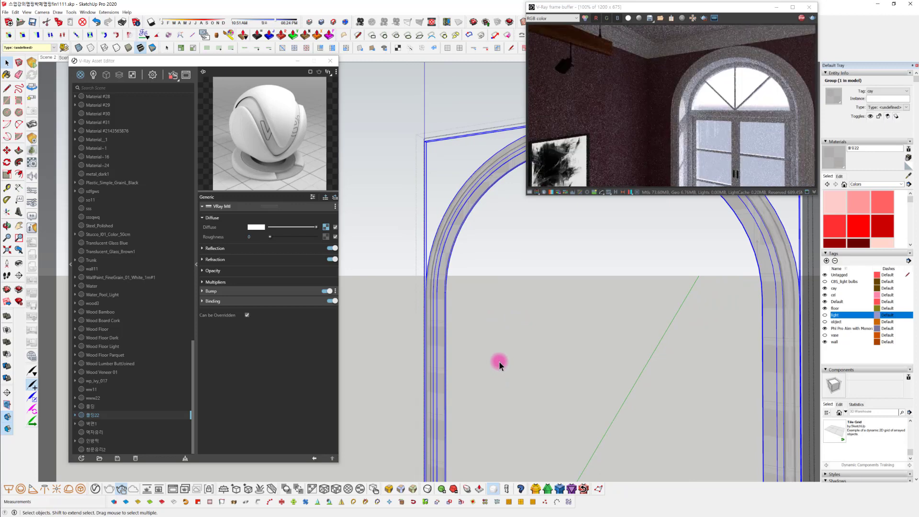
Open the Dirt texture of the 몰딩22 material, set its radius to 1.51 and test Invert Normals on the arched moulding
{"action": "scroll", "coordinate": [481, 192], "scroll_direction": "up", "scroll_amount": 5}
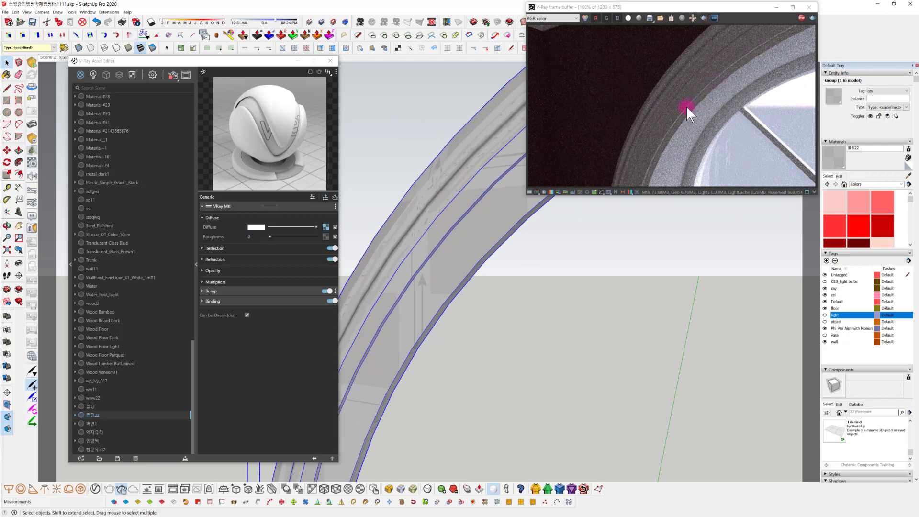
{"action": "left_click", "coordinate": [325, 227]}
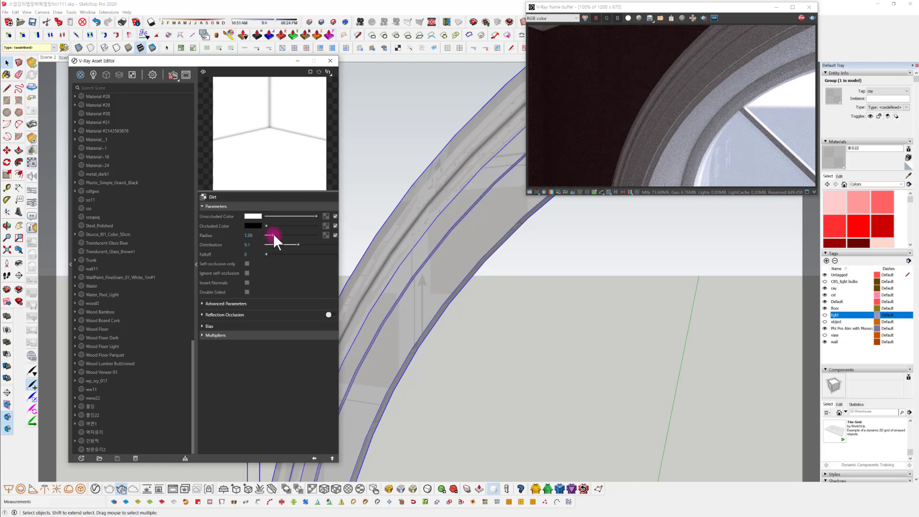
{"action": "left_click_drag", "start_coordinate": [273, 235], "coordinate": [274, 235]}
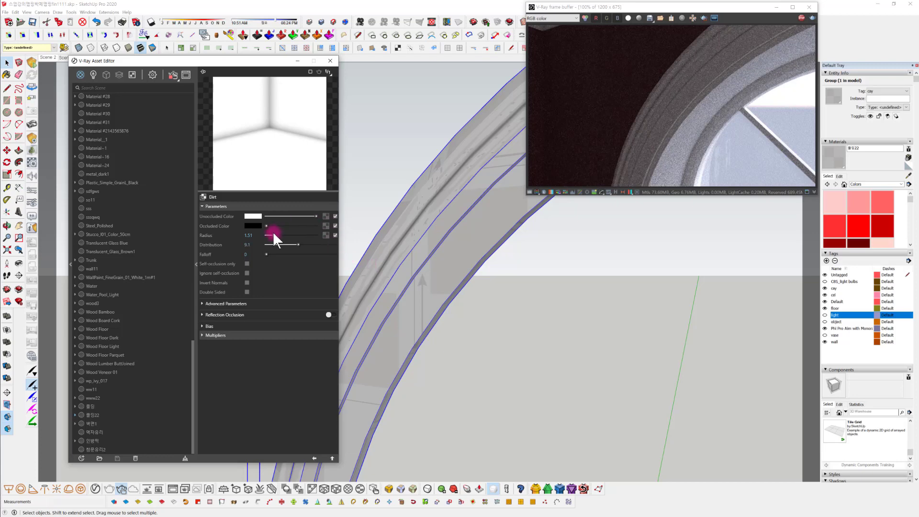
{"action": "left_click", "coordinate": [247, 283]}
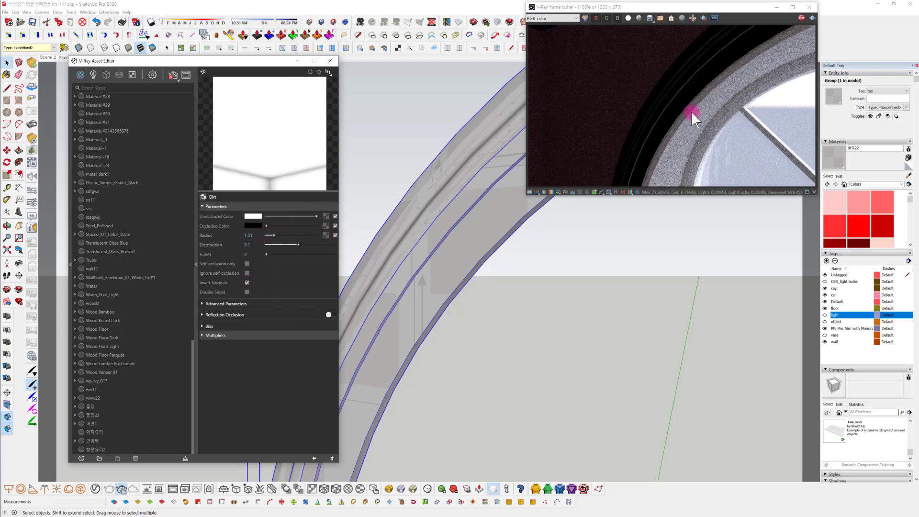
{"action": "left_click", "coordinate": [247, 283]}
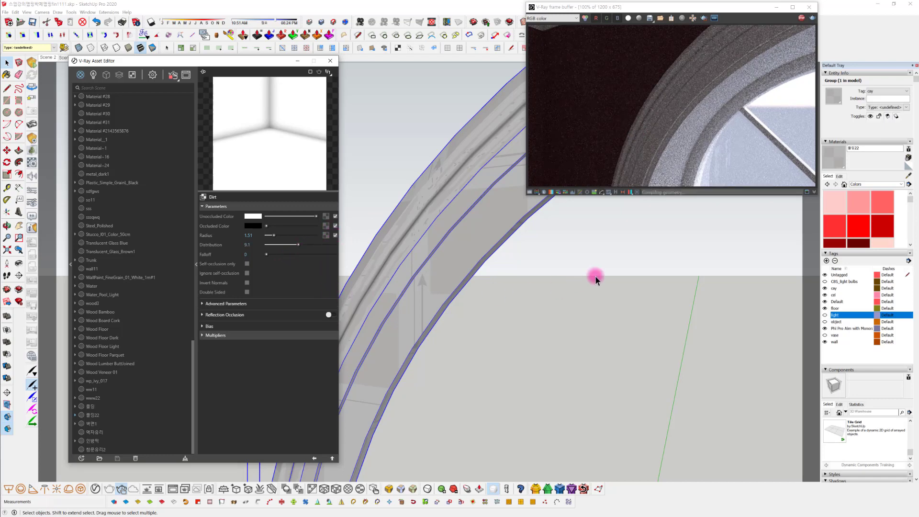
Set the moulding's Dirt radius to 1.15 and compare the render with Invert Normals on and off, leaving it off
{"action": "mouse_move", "coordinate": [595, 277]}
{"action": "middle_mouse_down"}
{"action": "mouse_move", "coordinate": [610, 281]}
{"action": "mouse_move", "coordinate": [611, 305]}
{"action": "mouse_move", "coordinate": [605, 281]}
{"action": "mouse_move", "coordinate": [554, 259]}
{"action": "middle_mouse_up"}
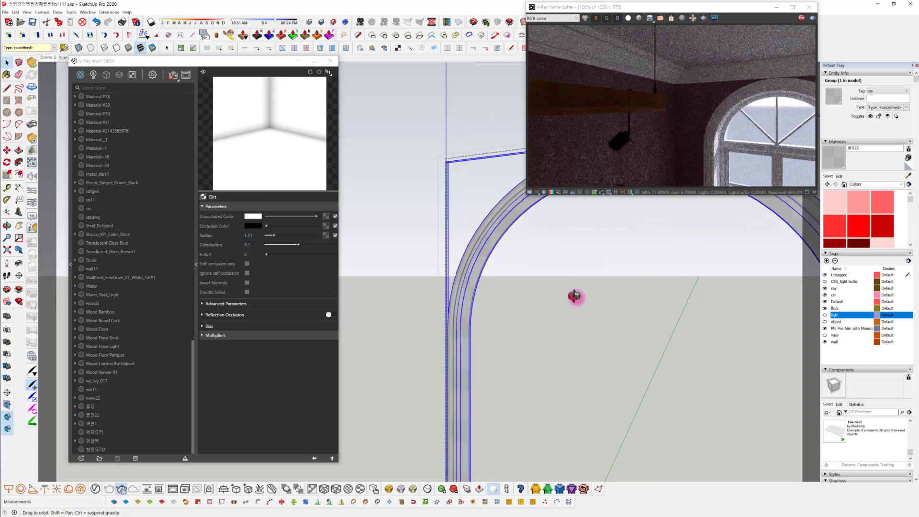
{"action": "mouse_move", "coordinate": [575, 297]}
{"action": "middle_mouse_down"}
{"action": "mouse_move", "coordinate": [521, 224]}
{"action": "mouse_move", "coordinate": [534, 268]}
{"action": "middle_mouse_up"}
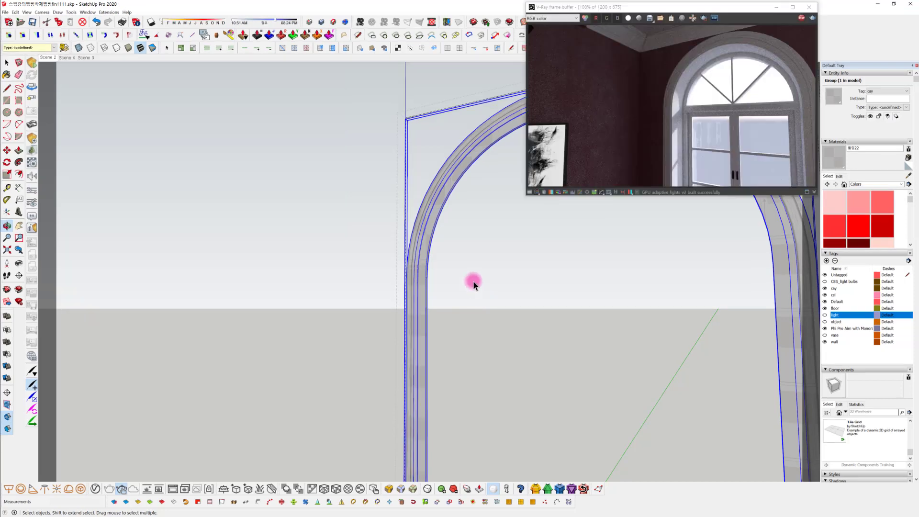
{"action": "middle_click_drag", "start_coordinate": [529, 308], "coordinate": [550, 333]}
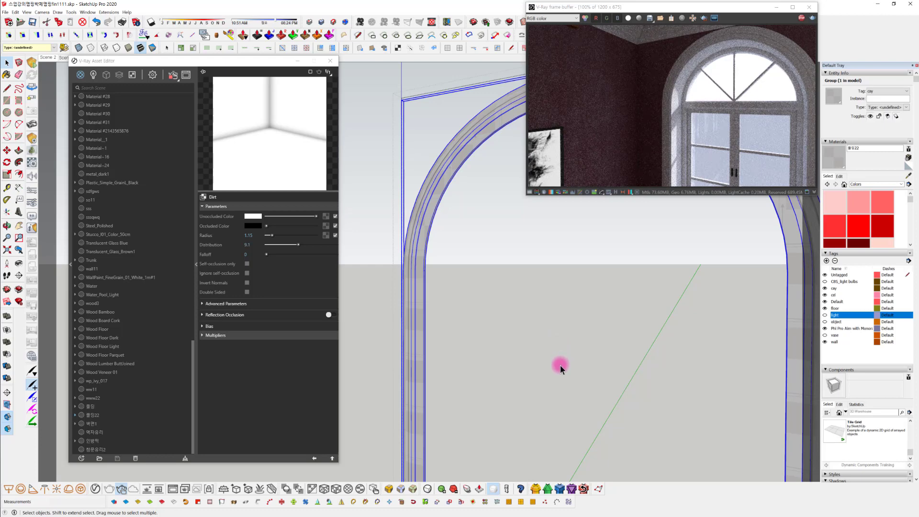
{"action": "left_click", "coordinate": [247, 283]}
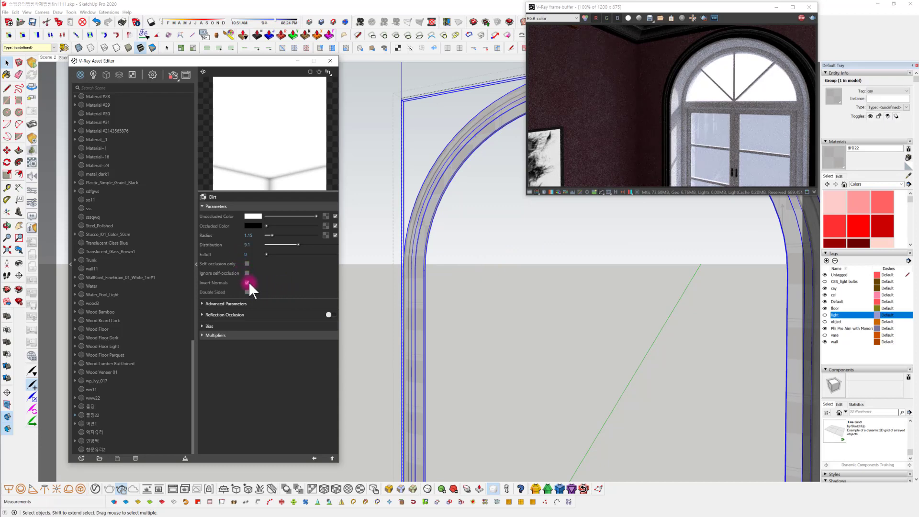
{"action": "left_click", "coordinate": [247, 282]}
Leave the arched moulding's group and select the double casement frame group inside the window
{"action": "mouse_move", "coordinate": [450, 317]}
{"action": "middle_mouse_down"}
{"action": "mouse_move", "coordinate": [484, 366]}
{"action": "mouse_move", "coordinate": [460, 299]}
{"action": "mouse_move", "coordinate": [477, 329]}
{"action": "middle_mouse_up"}
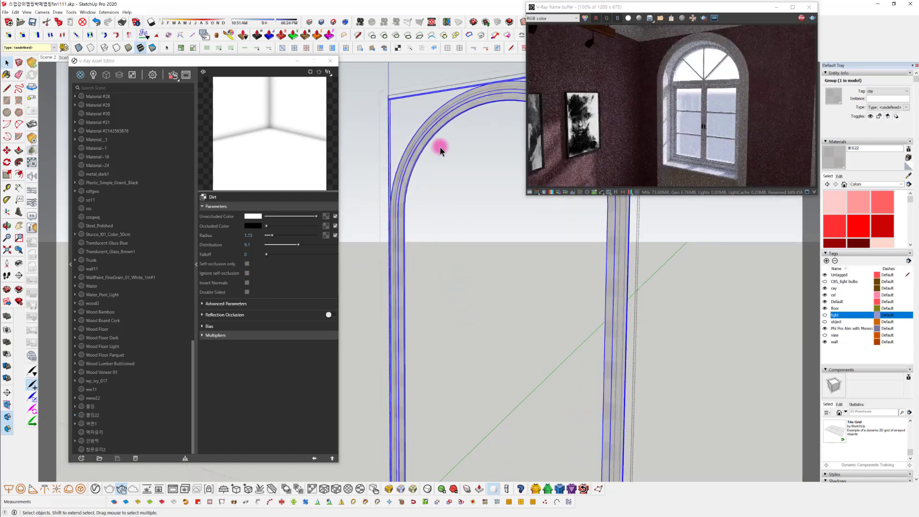
{"action": "left_click", "coordinate": [461, 223]}
{"action": "left_click", "coordinate": [498, 254]}
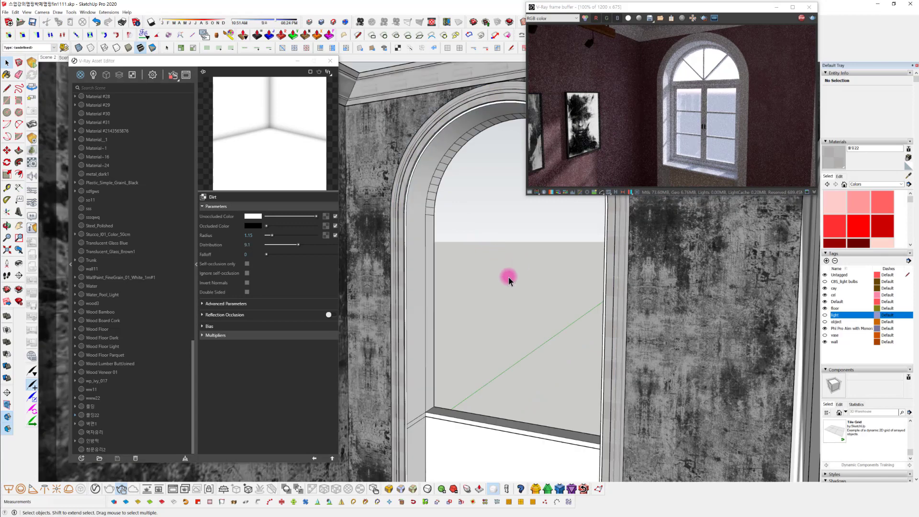
{"action": "scroll", "coordinate": [476, 410], "scroll_direction": "down", "scroll_amount": 1}
{"action": "middle_click_drag", "start_coordinate": [476, 410], "coordinate": [458, 386], "text": "shift"}
{"action": "left_click", "coordinate": [495, 250]}
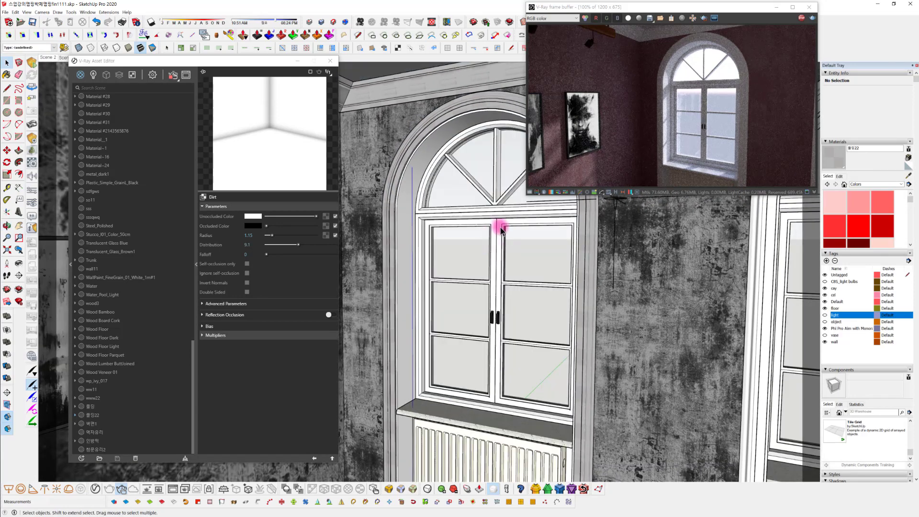
{"action": "left_click", "coordinate": [495, 251]}
{"action": "scroll", "coordinate": [497, 236], "scroll_direction": "up", "scroll_amount": 2}
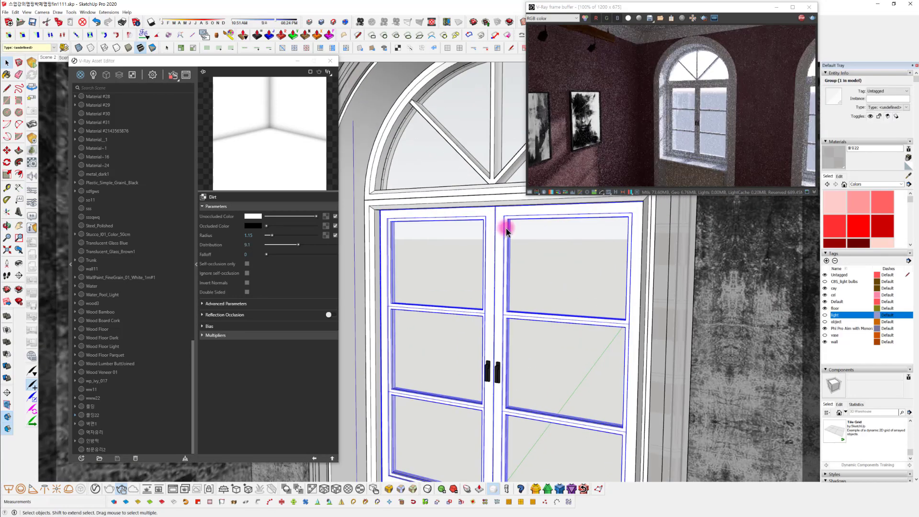
{"action": "scroll", "coordinate": [501, 233], "scroll_direction": "up", "scroll_amount": 1}
{"action": "scroll", "coordinate": [496, 236], "scroll_direction": "up", "scroll_amount": 2}
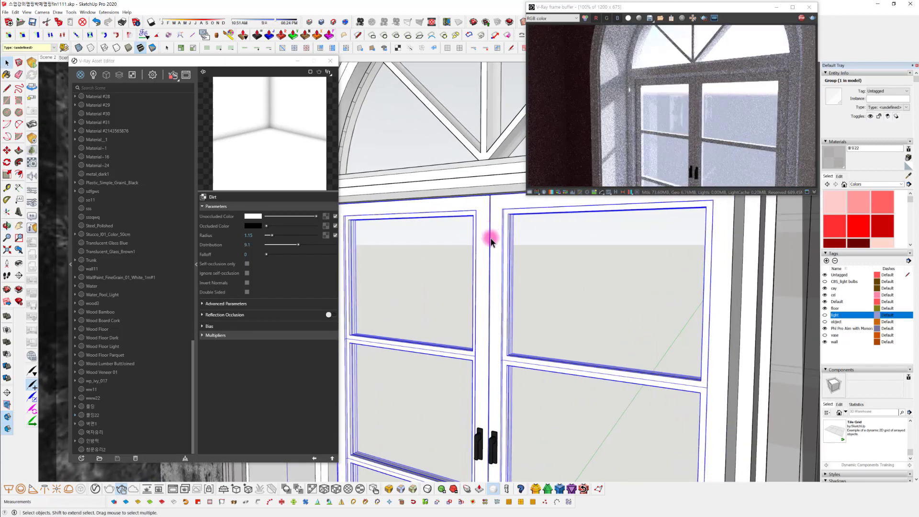
{"action": "scroll", "coordinate": [491, 238], "scroll_direction": "down", "scroll_amount": 3}
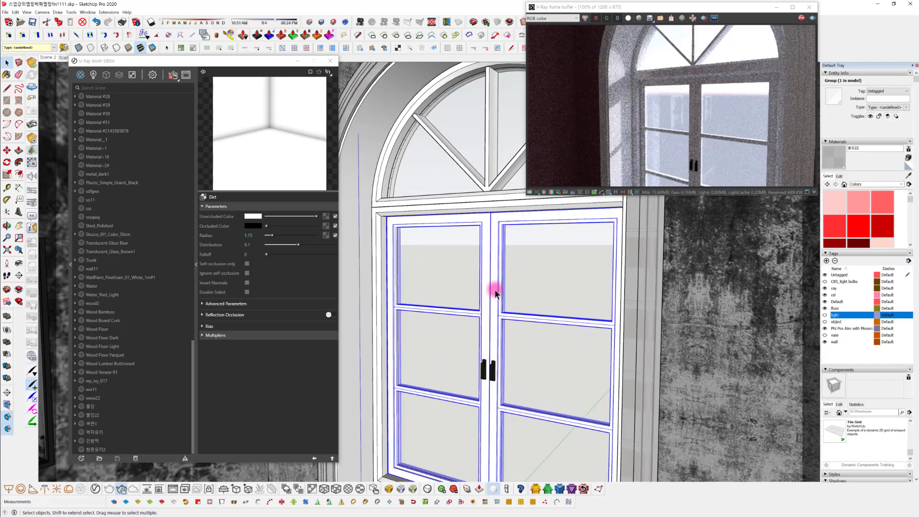
{"action": "middle_click_drag", "start_coordinate": [495, 289], "coordinate": [476, 254], "text": "shift"}
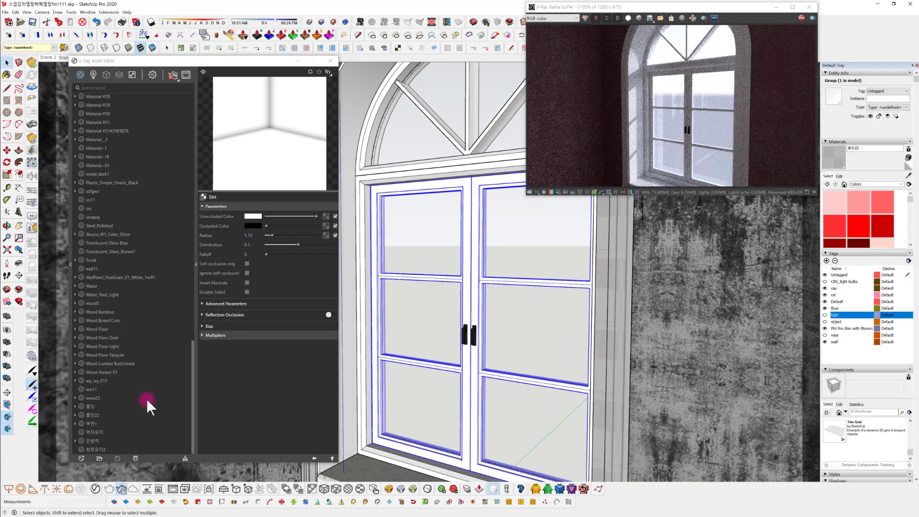
Create a new Generic V-Ray material and rename it 창틀
{"action": "left_click", "coordinate": [82, 458]}
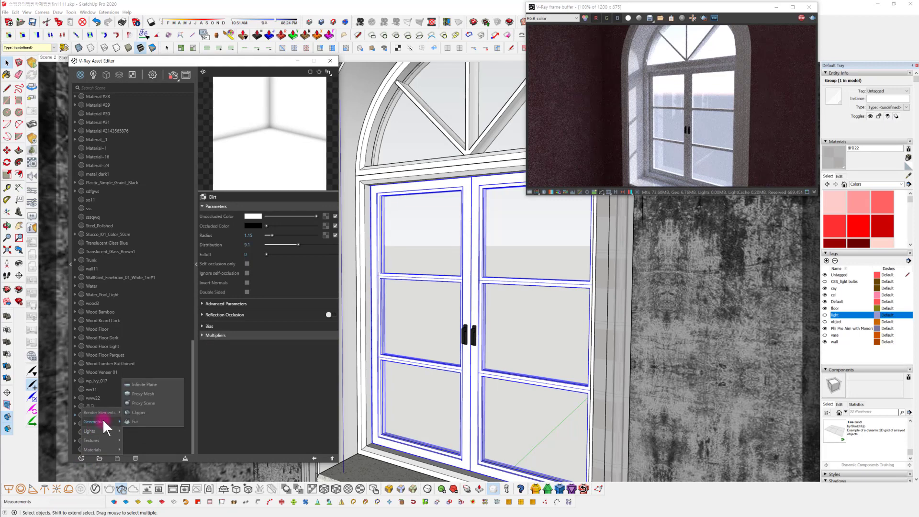
{"action": "mouse_move", "coordinate": [102, 414]}
{"action": "mouse_move", "coordinate": [99, 447]}
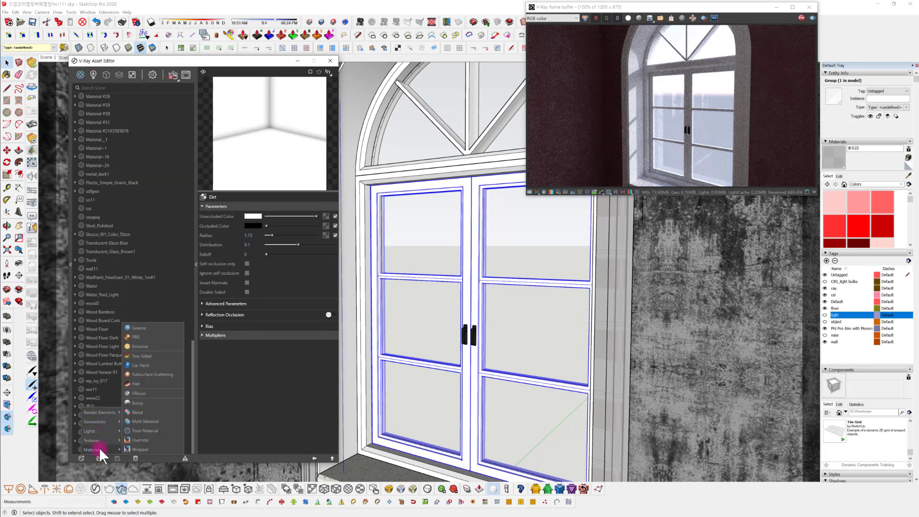
{"action": "left_click", "coordinate": [168, 327]}
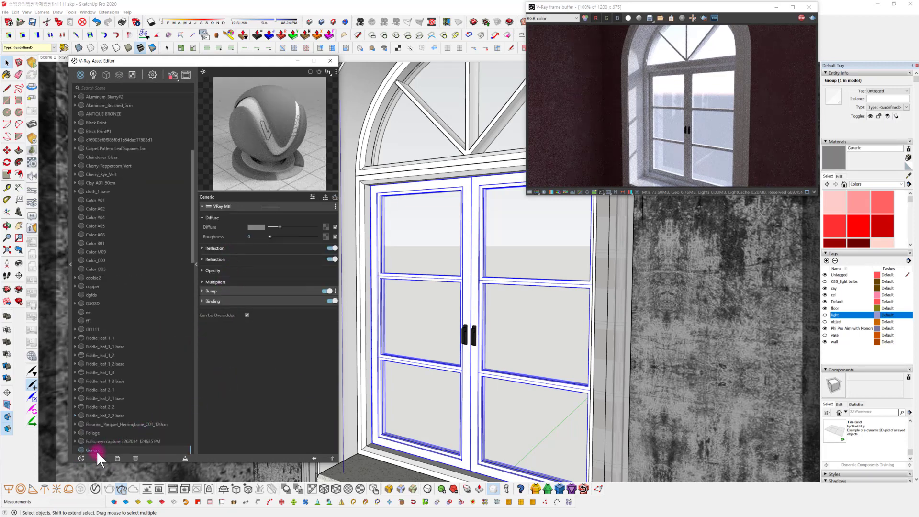
{"action": "right_click", "coordinate": [96, 449]}
{"action": "left_click", "coordinate": [116, 433]}
{"action": "left_click_drag", "start_coordinate": [106, 446], "coordinate": [58, 449]}
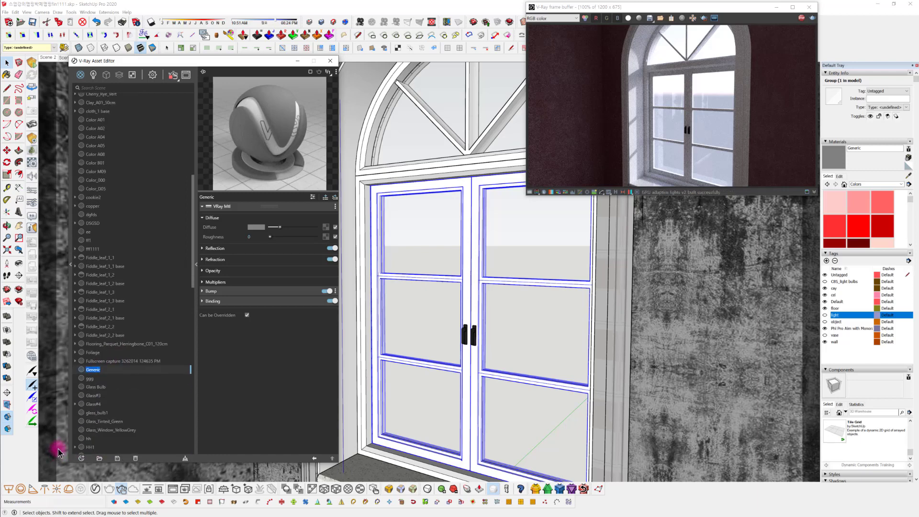
{"action": "type", "text": "창문"}
{"action": "key", "text": "Return"}
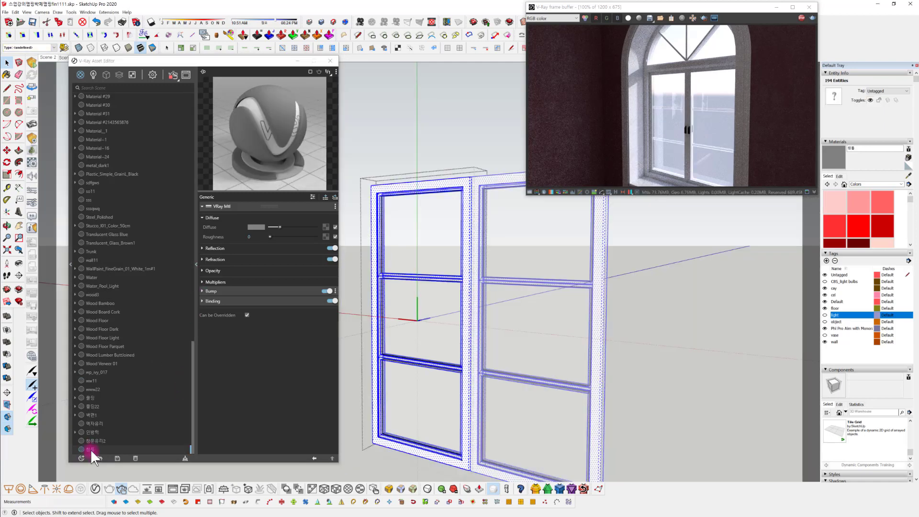
Apply the 창틀 material to the selected casement frame geometry and set its diffuse color to white
{"action": "right_click", "coordinate": [90, 449]}
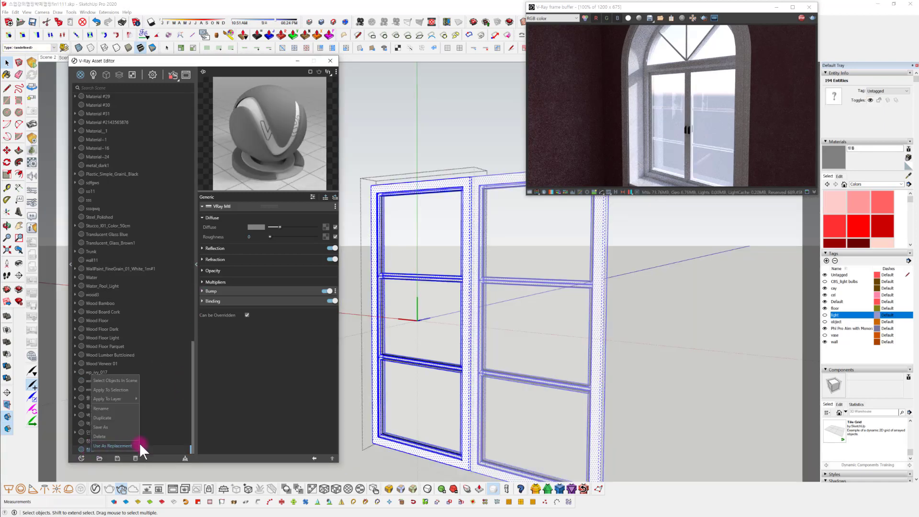
{"action": "left_click", "coordinate": [126, 387]}
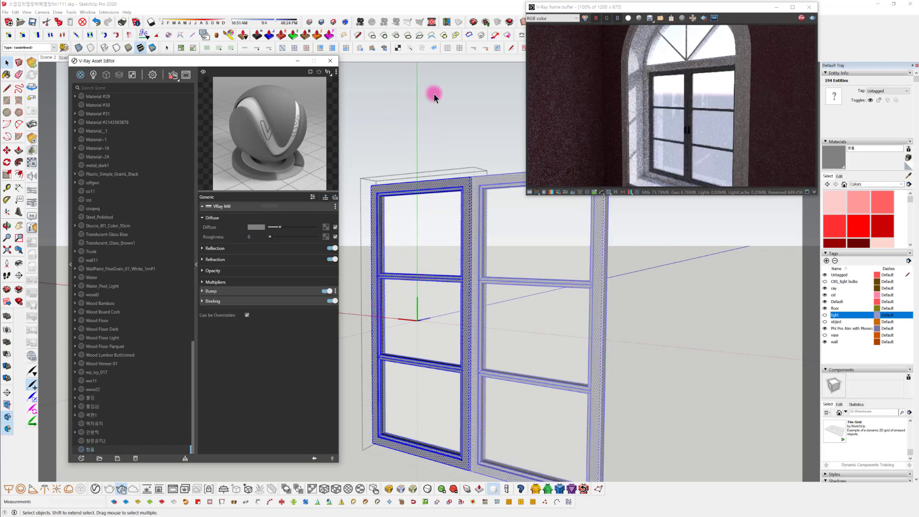
{"action": "left_click", "coordinate": [255, 227]}
{"action": "left_click_drag", "start_coordinate": [386, 97], "coordinate": [365, 72]}
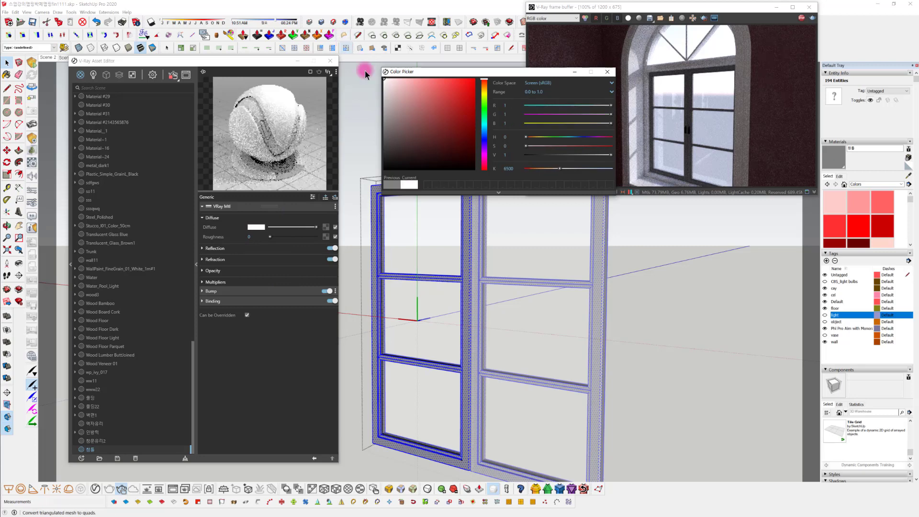
{"action": "left_click", "coordinate": [607, 72]}
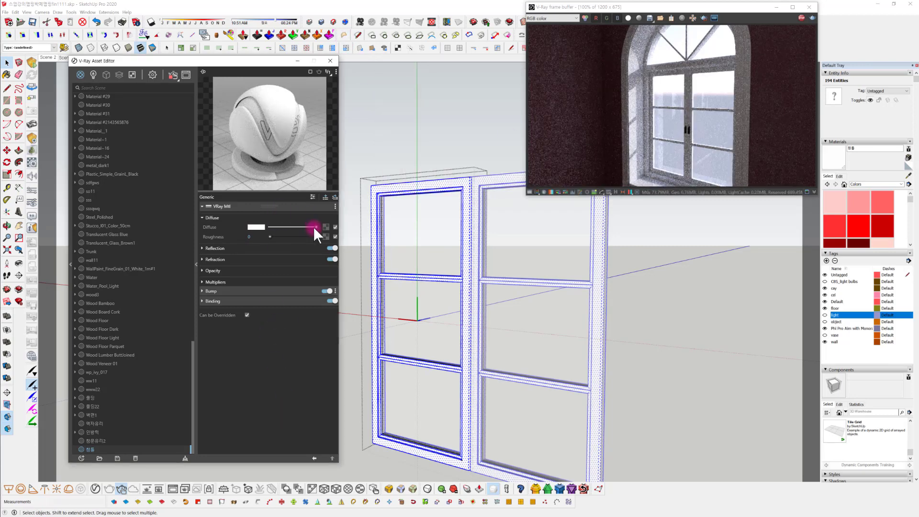
Assign a Dirt texture to the diffuse color of the 창틀 material
{"action": "middle_click_drag", "start_coordinate": [444, 350], "coordinate": [465, 347]}
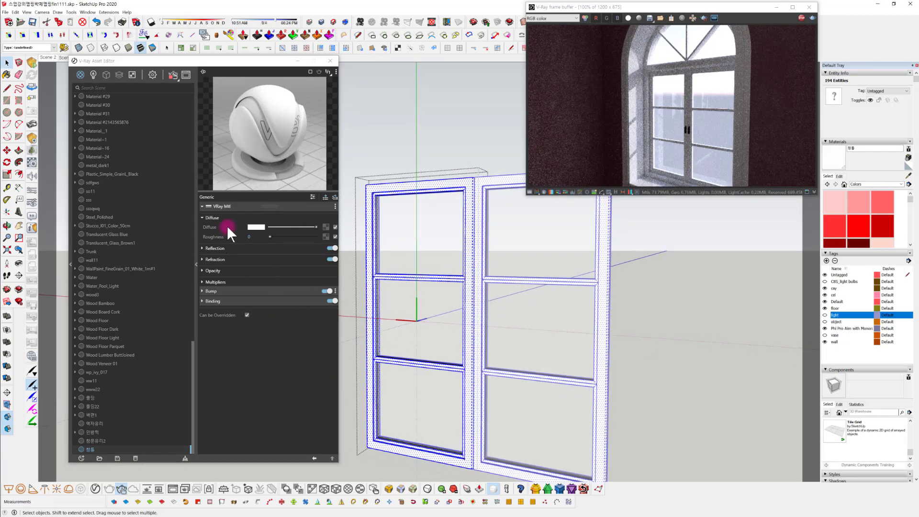
{"action": "scroll", "coordinate": [438, 270], "scroll_direction": "up", "scroll_amount": 5}
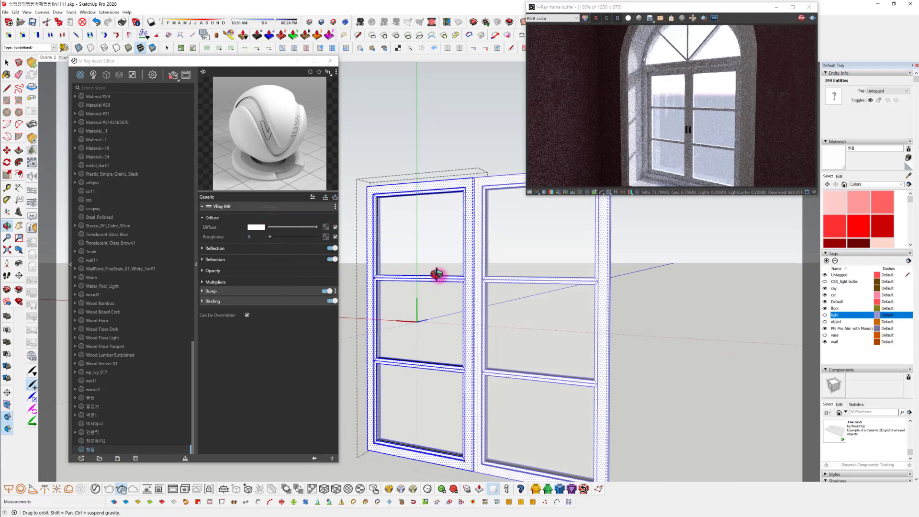
{"action": "scroll", "coordinate": [359, 247], "scroll_direction": "down", "scroll_amount": 2}
{"action": "left_click_drag", "start_coordinate": [310, 219], "coordinate": [332, 223]}
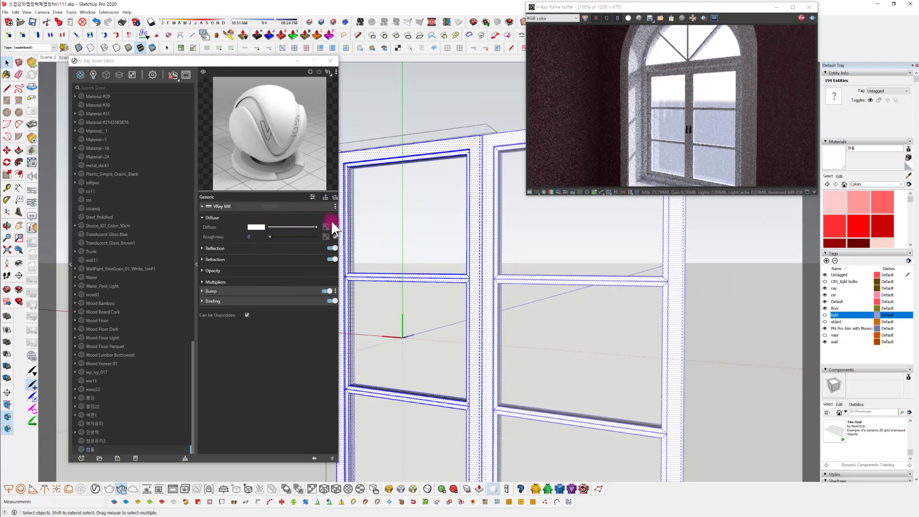
{"action": "left_click", "coordinate": [325, 226]}
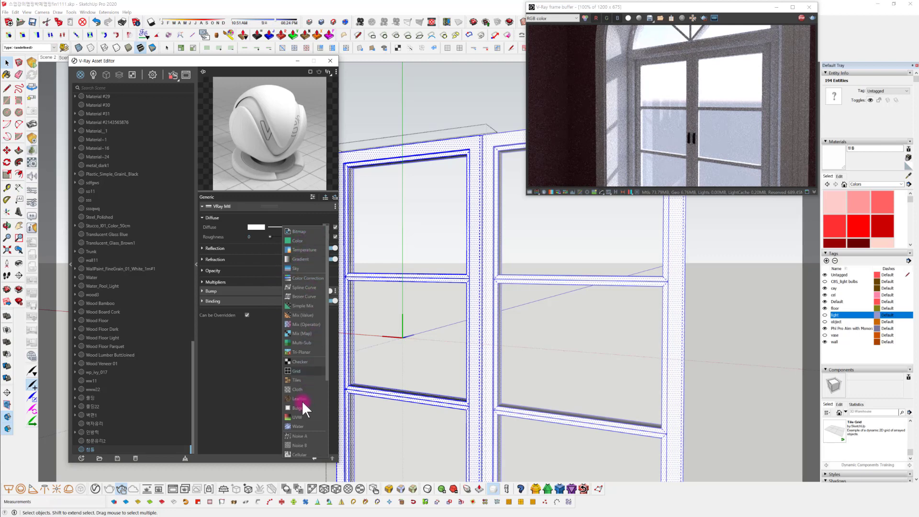
{"action": "scroll", "coordinate": [304, 415], "scroll_direction": "down", "scroll_amount": 3}
{"action": "scroll", "coordinate": [303, 416], "scroll_direction": "down", "scroll_amount": 2}
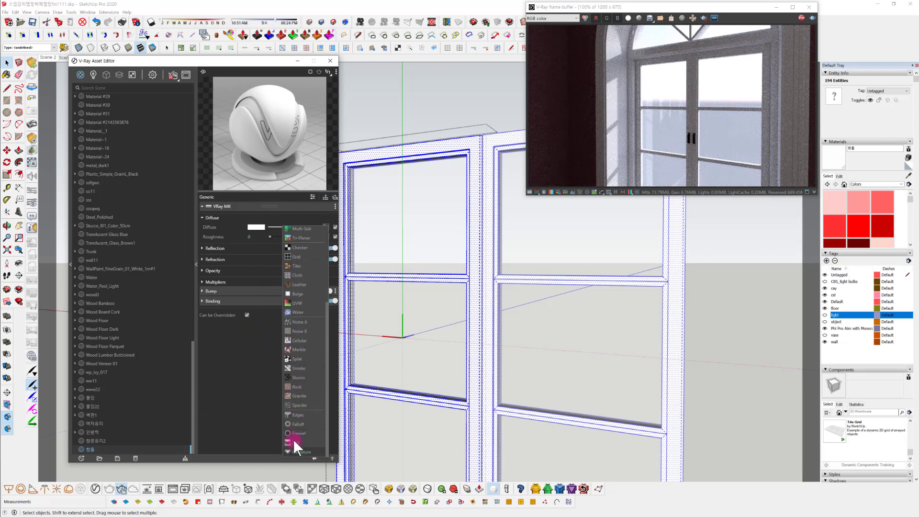
{"action": "left_click", "coordinate": [301, 441]}
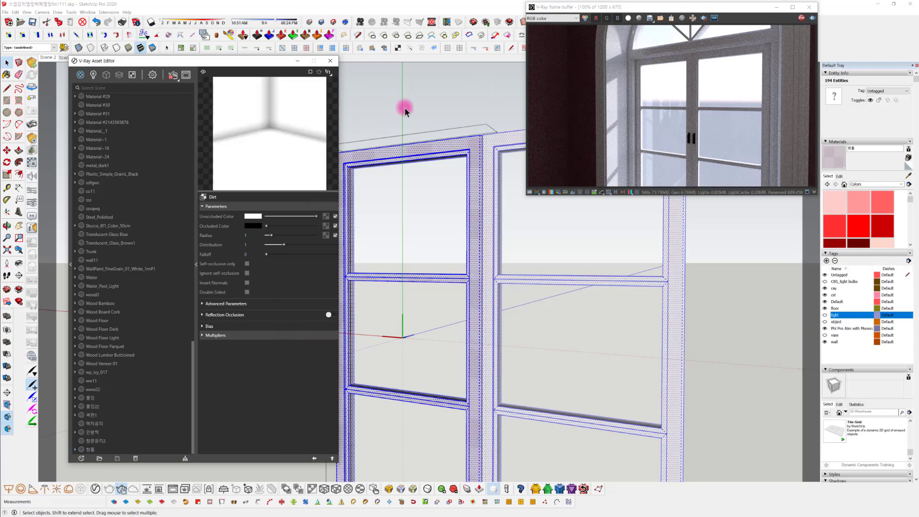
Enable Invert Normals on the window frame's Dirt texture and set its radius to 0.36 and distribution to 2.04
{"action": "middle_click_drag", "start_coordinate": [362, 353], "coordinate": [349, 365]}
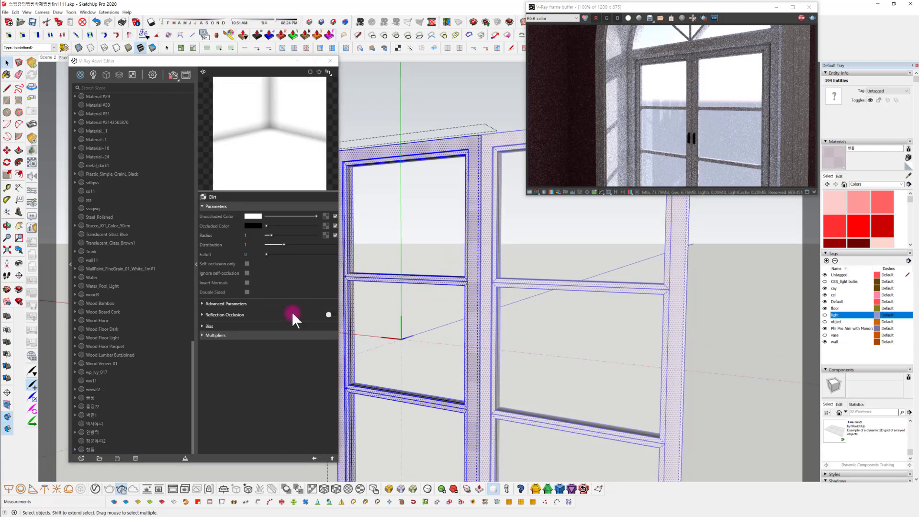
{"action": "left_click", "coordinate": [247, 282]}
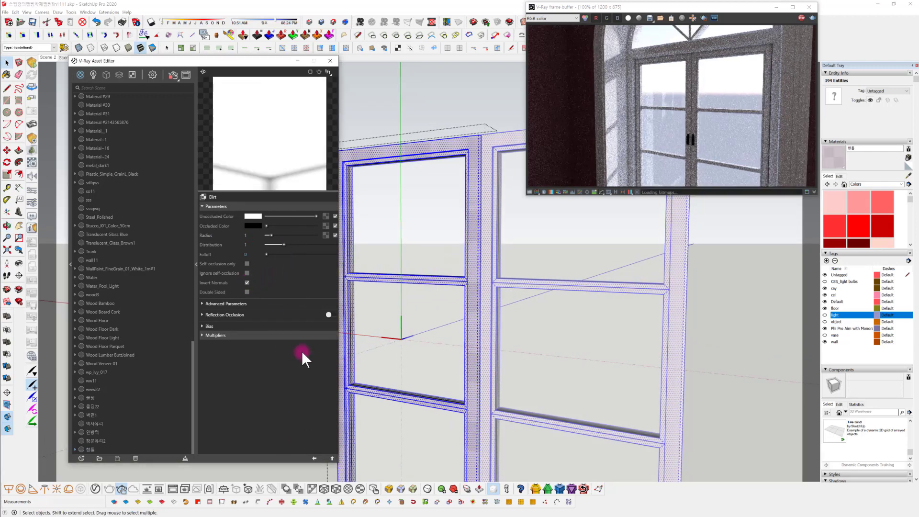
{"action": "scroll", "coordinate": [517, 281], "scroll_direction": "up", "scroll_amount": 3}
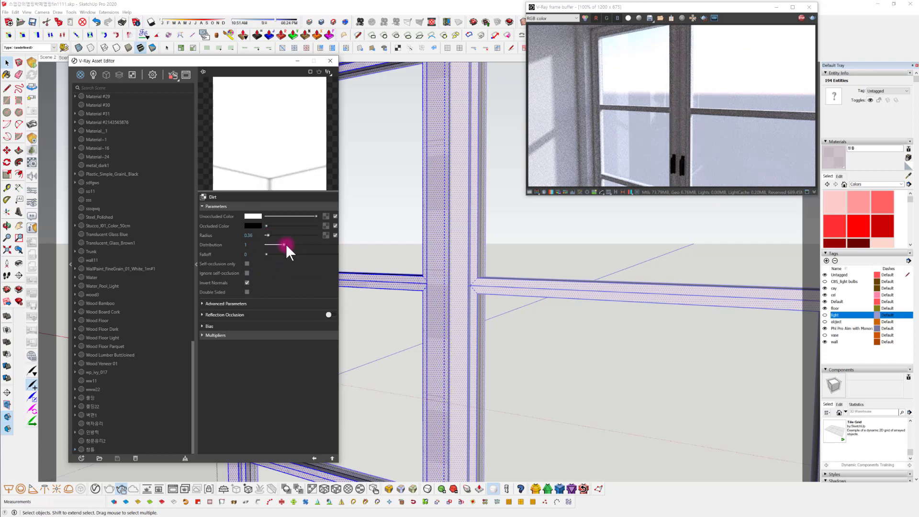
{"action": "left_click_drag", "start_coordinate": [284, 244], "coordinate": [302, 245]}
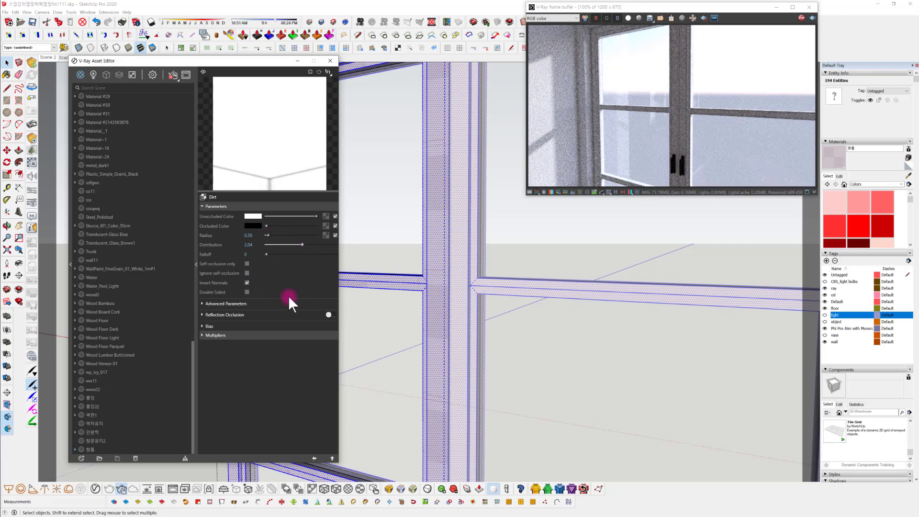
Set the window frame's Dirt texture radius to 0.21 and distribution to 2.94, and return to the 창틀 material settings
{"action": "mouse_move", "coordinate": [585, 309]}
{"action": "middle_mouse_down"}
{"action": "mouse_move", "coordinate": [587, 285]}
{"action": "mouse_move", "coordinate": [597, 308]}
{"action": "middle_mouse_up"}
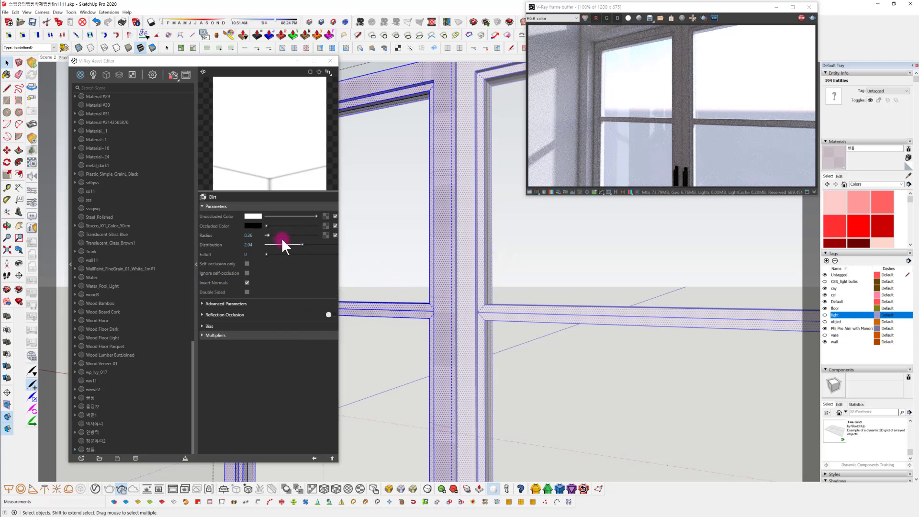
{"action": "left_click_drag", "start_coordinate": [271, 234], "coordinate": [319, 245]}
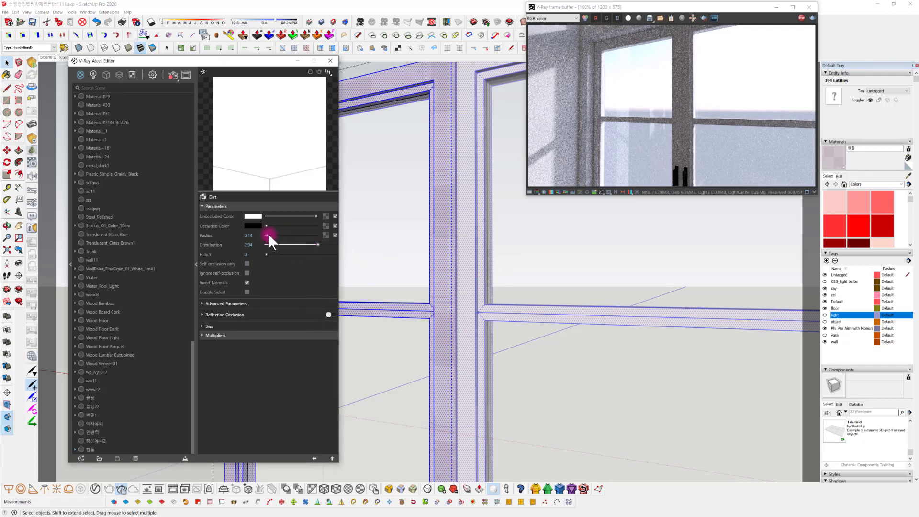
{"action": "left_click_drag", "start_coordinate": [268, 234], "coordinate": [270, 234]}
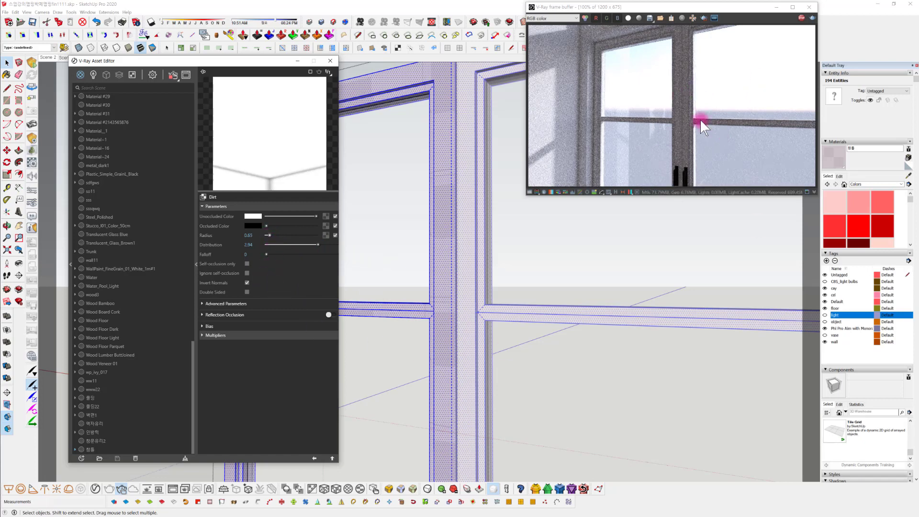
{"action": "left_click_drag", "start_coordinate": [267, 235], "coordinate": [260, 238]}
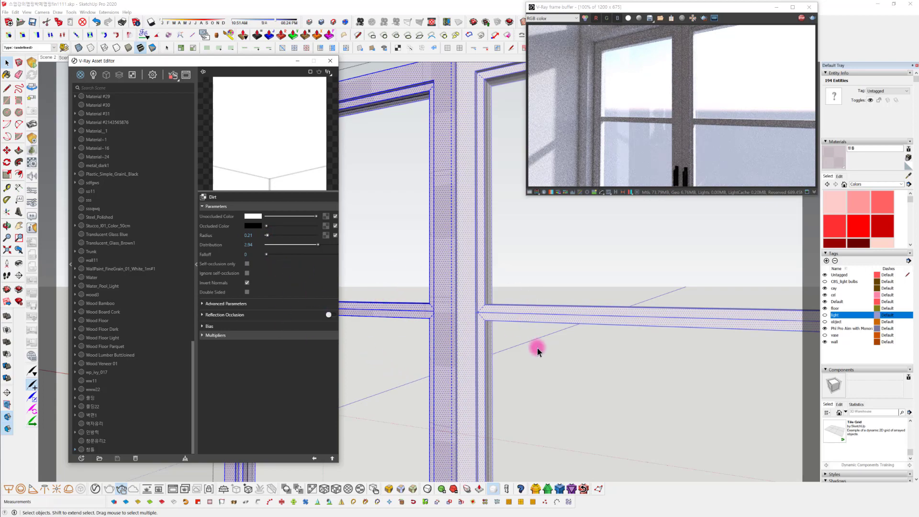
{"action": "scroll", "coordinate": [537, 354], "scroll_direction": "down", "scroll_amount": 6}
{"action": "mouse_move", "coordinate": [533, 361]}
{"action": "middle_mouse_down"}
{"action": "mouse_move", "coordinate": [573, 394]}
{"action": "mouse_move", "coordinate": [554, 355]}
{"action": "middle_mouse_up"}
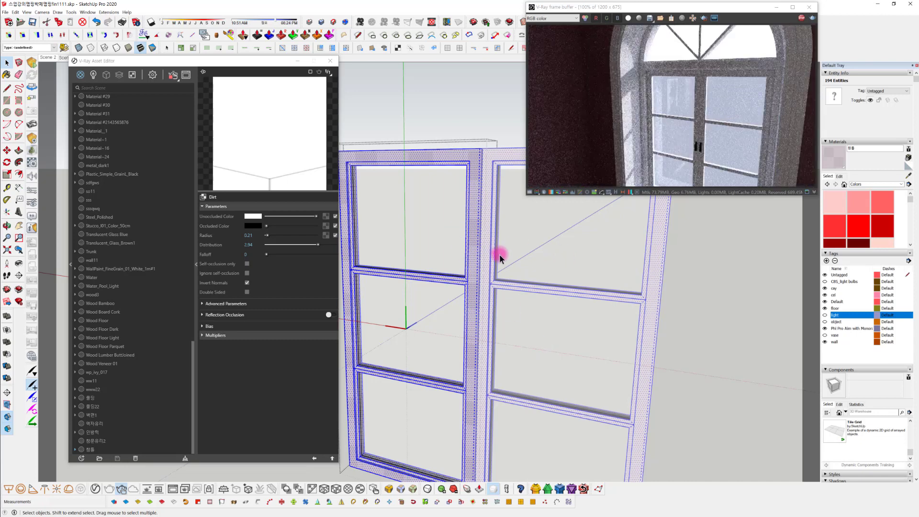
{"action": "mouse_move", "coordinate": [504, 274]}
{"action": "middle_mouse_down"}
{"action": "mouse_move", "coordinate": [468, 278]}
{"action": "mouse_move", "coordinate": [463, 240]}
{"action": "middle_mouse_up"}
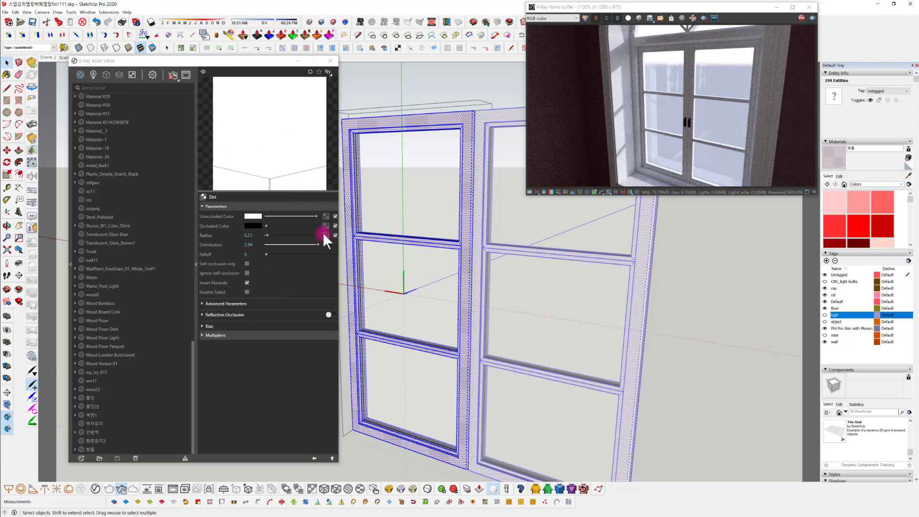
{"action": "left_click", "coordinate": [314, 458]}
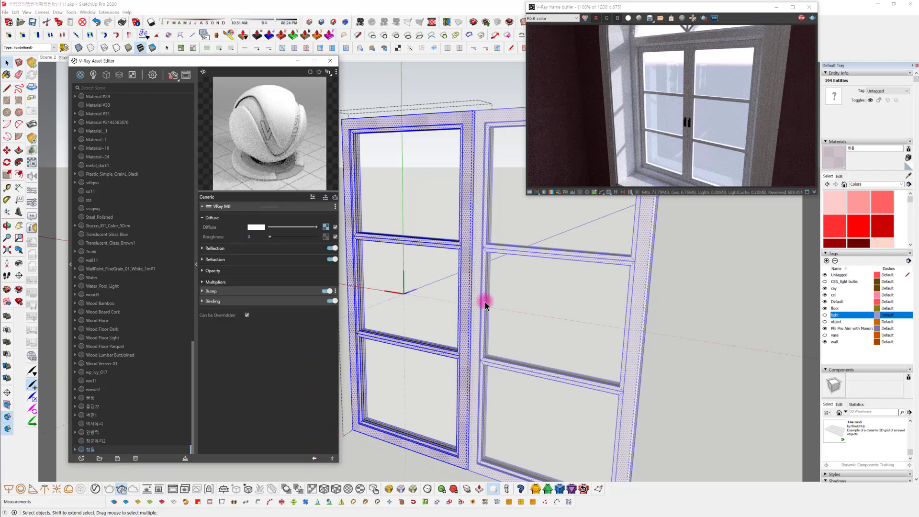
Raise the reflection color of the 창틀 window frame material from black to a very light grey
{"action": "mouse_move", "coordinate": [486, 299]}
{"action": "middle_mouse_down"}
{"action": "mouse_move", "coordinate": [468, 283]}
{"action": "mouse_move", "coordinate": [461, 122]}
{"action": "middle_mouse_up"}
{"action": "left_click", "coordinate": [434, 104]}
{"action": "middle_click_drag", "start_coordinate": [497, 266], "coordinate": [467, 277]}
{"action": "scroll", "coordinate": [479, 277], "scroll_direction": "up", "scroll_amount": 2}
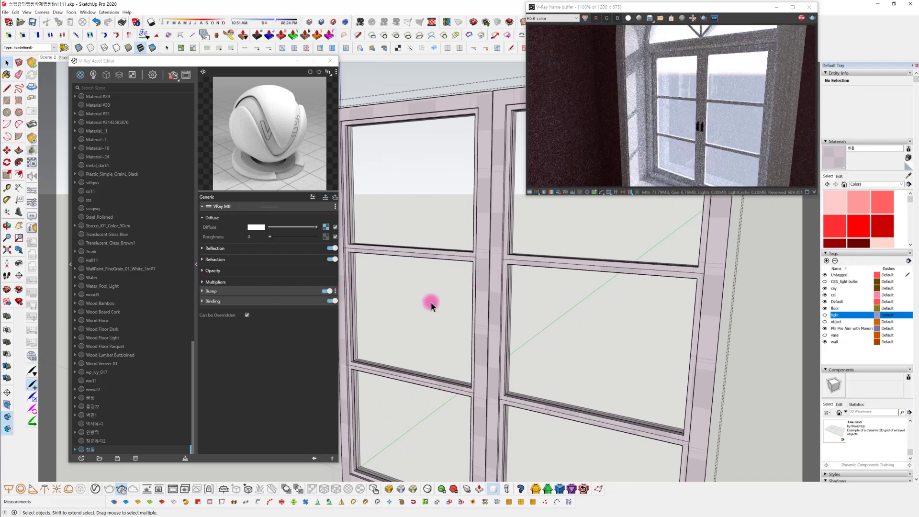
{"action": "scroll", "coordinate": [466, 263], "scroll_direction": "up", "scroll_amount": 5}
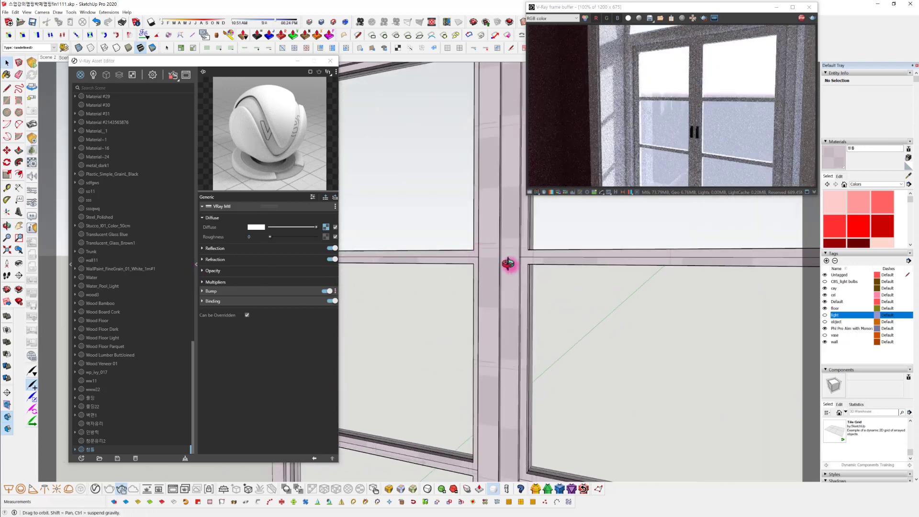
{"action": "left_click", "coordinate": [255, 248]}
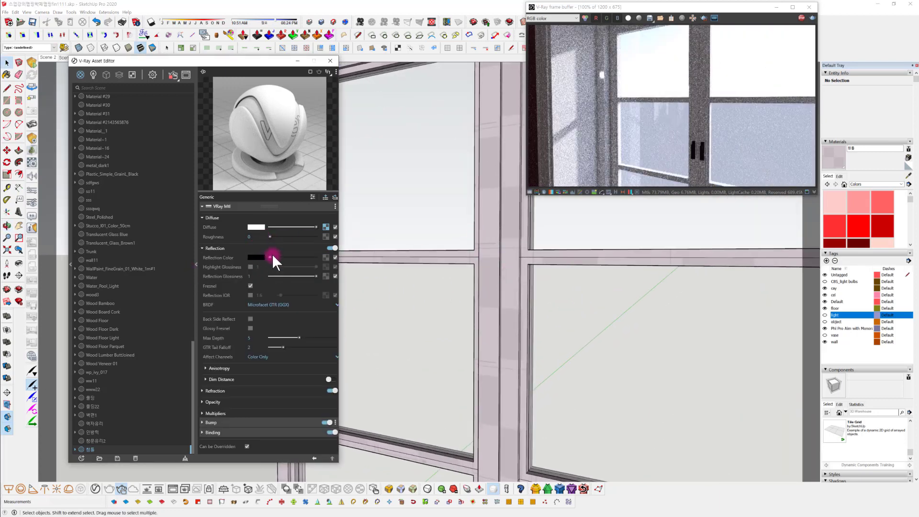
{"action": "left_click_drag", "start_coordinate": [272, 257], "coordinate": [306, 256]}
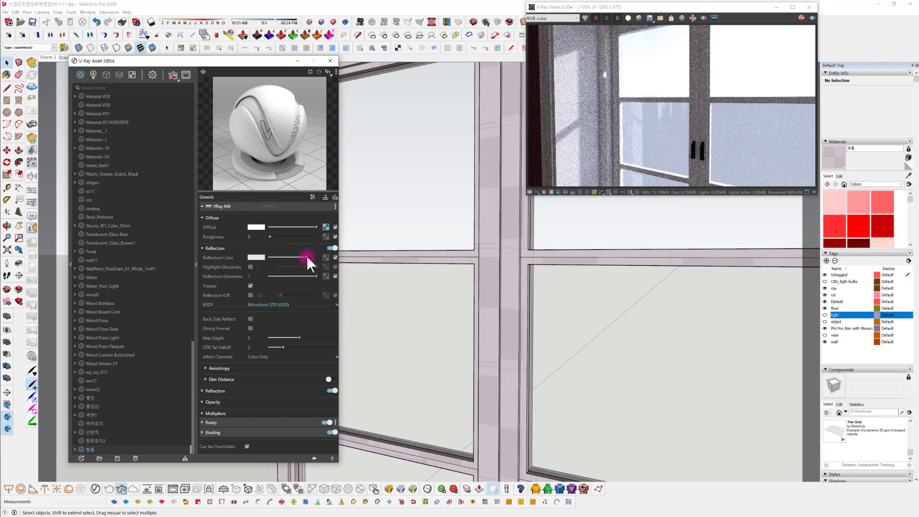
{"action": "mouse_move", "coordinate": [521, 324]}
{"action": "middle_mouse_down"}
{"action": "mouse_move", "coordinate": [487, 322]}
{"action": "mouse_move", "coordinate": [455, 343]}
{"action": "mouse_move", "coordinate": [470, 355]}
{"action": "mouse_move", "coordinate": [472, 340]}
{"action": "middle_mouse_up"}
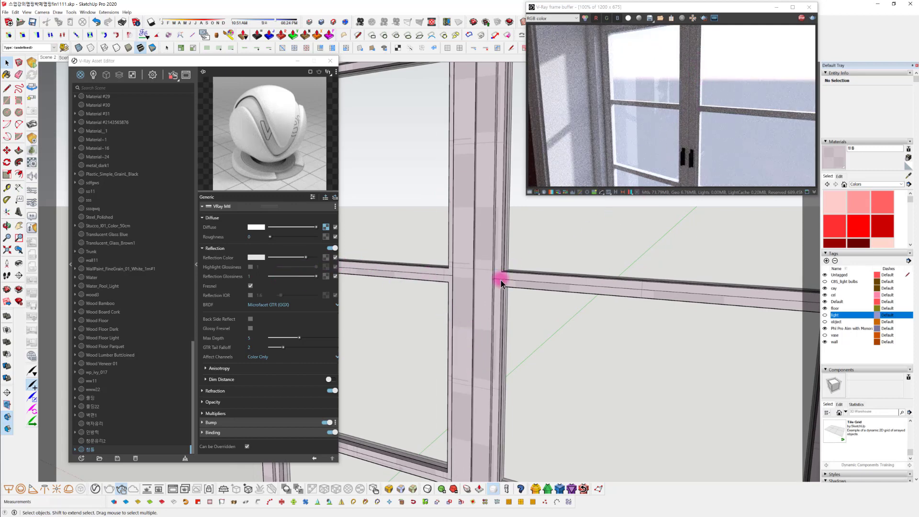
{"action": "mouse_move", "coordinate": [498, 285]}
{"action": "middle_mouse_down"}
{"action": "mouse_move", "coordinate": [579, 300]}
{"action": "mouse_move", "coordinate": [538, 262]}
{"action": "mouse_move", "coordinate": [505, 291]}
{"action": "middle_mouse_up"}
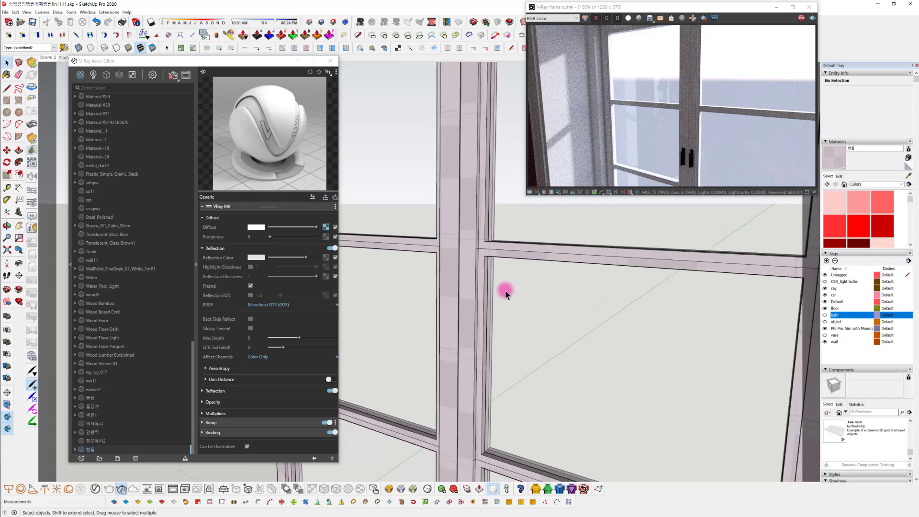
{"action": "left_click", "coordinate": [446, 289]}
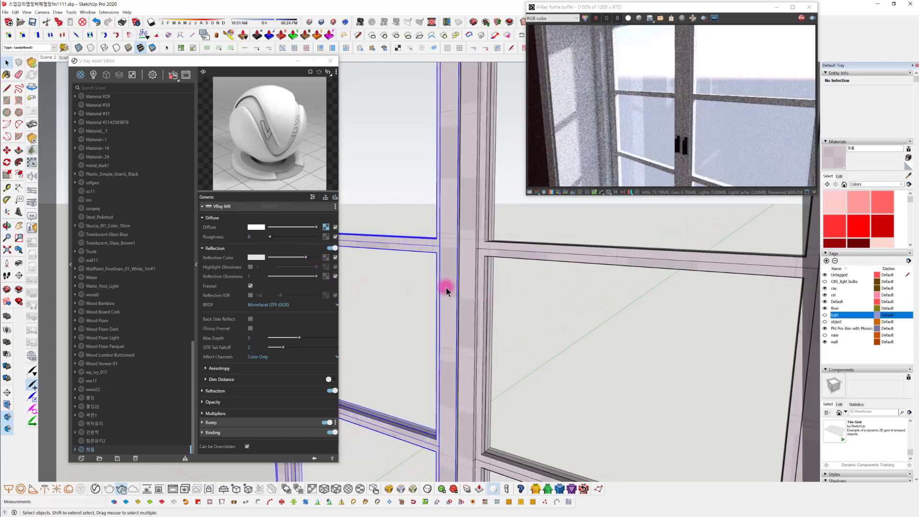
{"action": "left_click", "coordinate": [326, 257]}
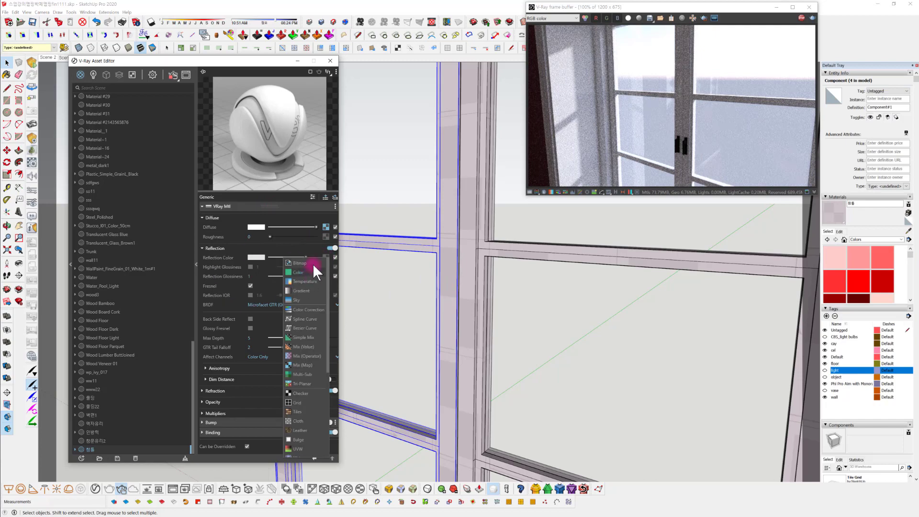
{"action": "left_click", "coordinate": [308, 263]}
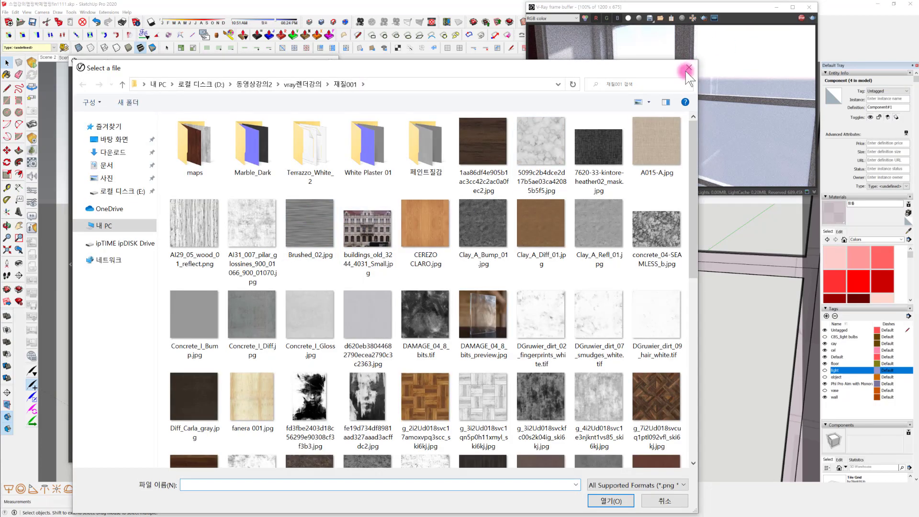
{"action": "left_click", "coordinate": [689, 67]}
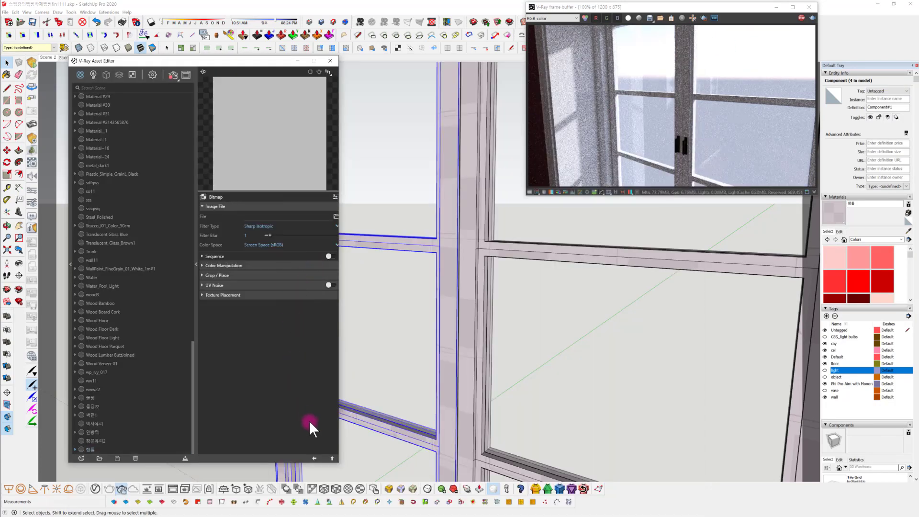
{"action": "left_click", "coordinate": [314, 458]}
{"action": "left_click", "coordinate": [322, 274]}
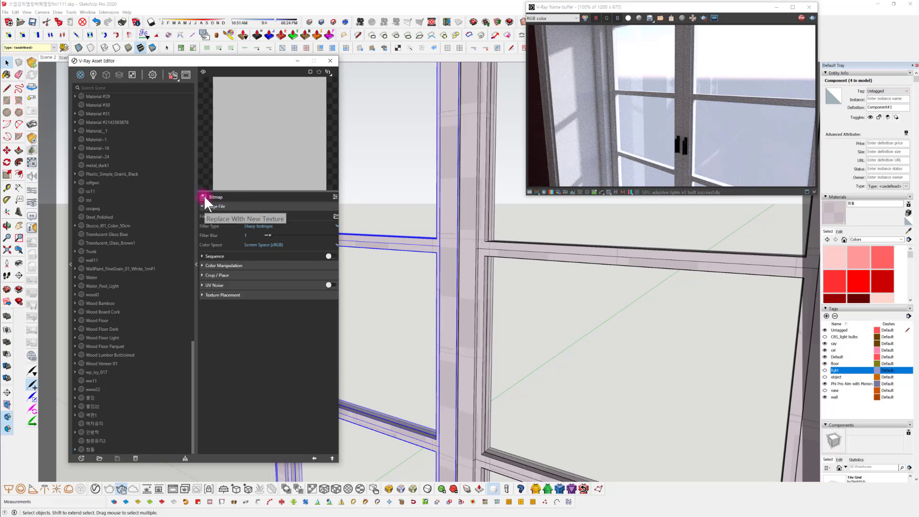
Use a Color Correction texture for the 창틀 material's reflection color, with the bitmap Glass_Dirty_A.jpg as its input
{"action": "left_click", "coordinate": [203, 196]}
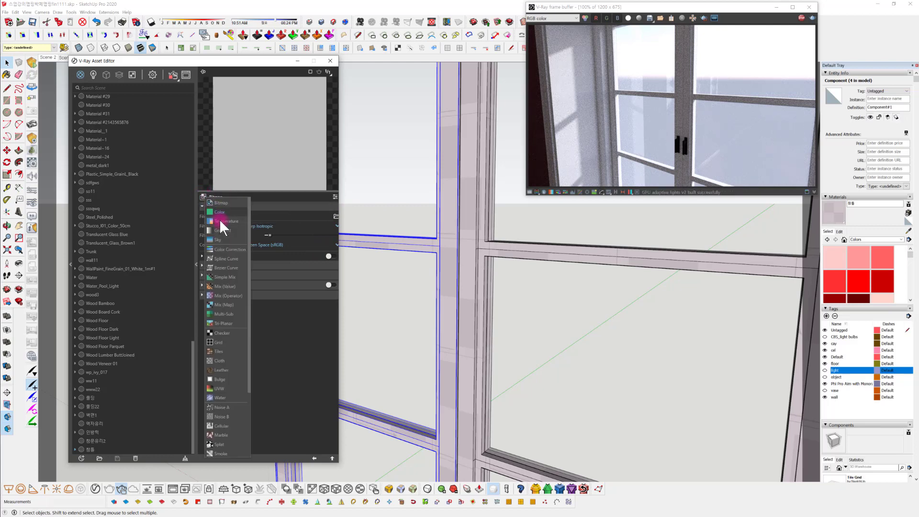
{"action": "left_click", "coordinate": [221, 249]}
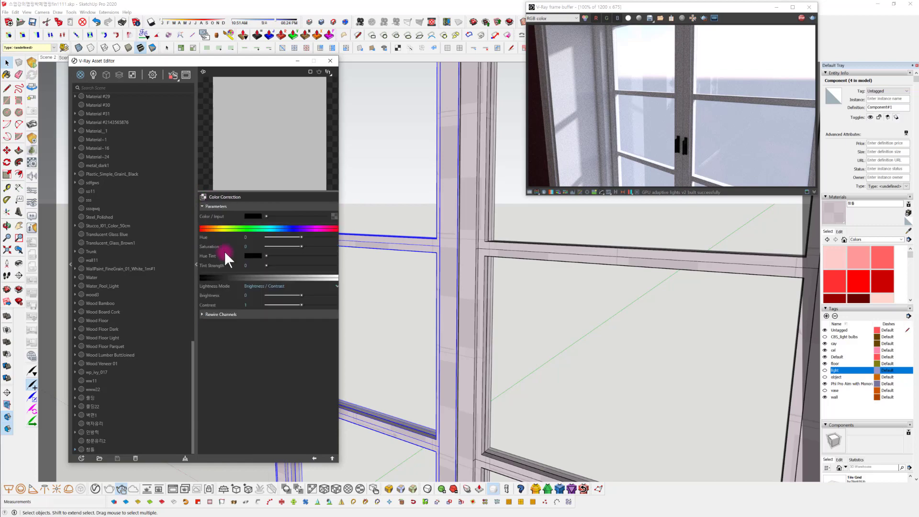
{"action": "left_click", "coordinate": [335, 217]}
{"action": "left_click", "coordinate": [305, 222]}
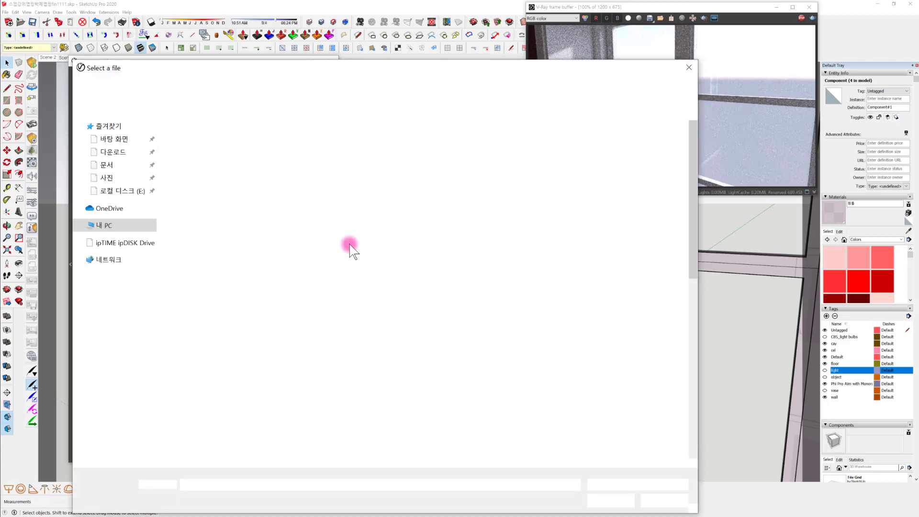
{"action": "scroll", "coordinate": [350, 262], "scroll_direction": "down", "scroll_amount": 5}
{"action": "scroll", "coordinate": [338, 297], "scroll_direction": "up", "scroll_amount": 3}
{"action": "left_click", "coordinate": [252, 313]}
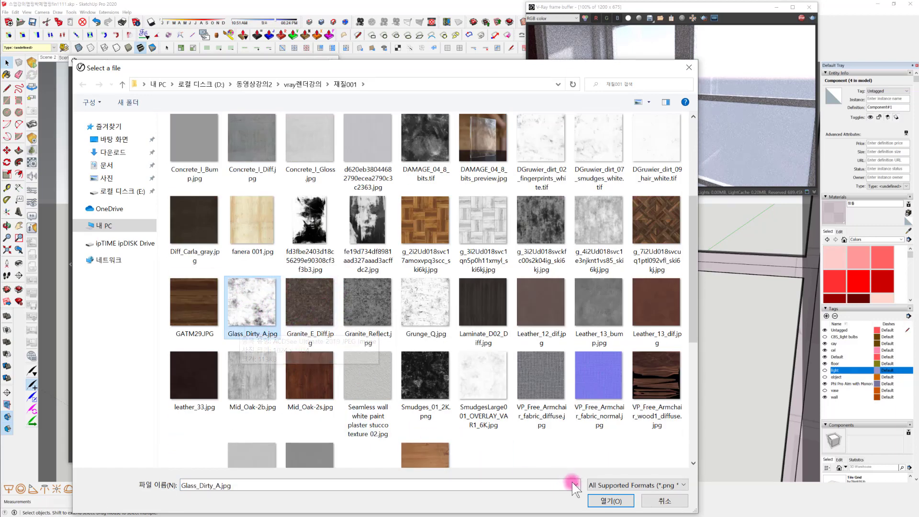
{"action": "left_click", "coordinate": [611, 501]}
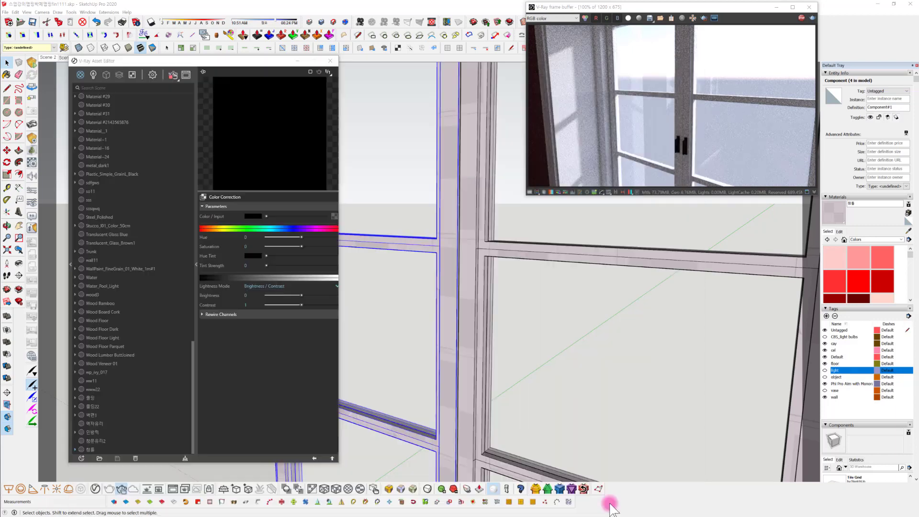
{"action": "left_click", "coordinate": [314, 459]}
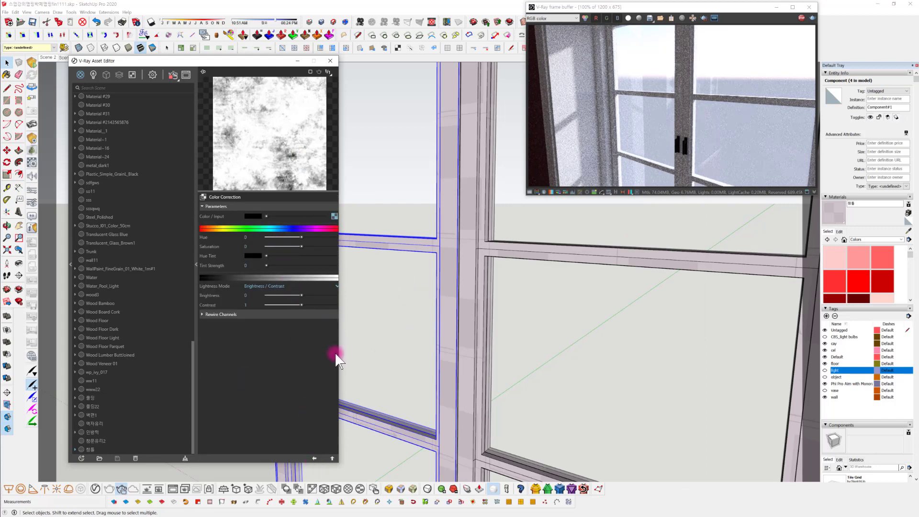
{"action": "left_click", "coordinate": [315, 458]}
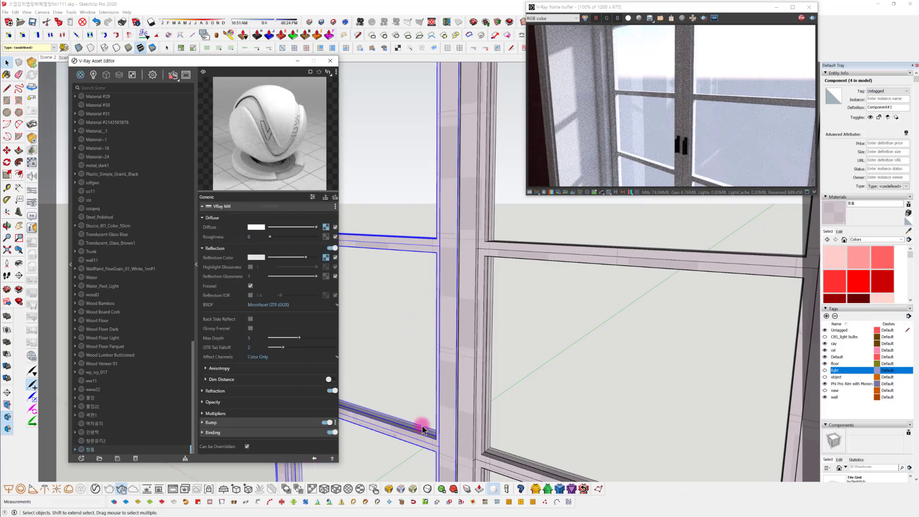
Set the texture mode in the 창틀 material's Binding settings to Custom mode
{"action": "mouse_move", "coordinate": [570, 416]}
{"action": "middle_mouse_down"}
{"action": "mouse_move", "coordinate": [585, 402]}
{"action": "mouse_move", "coordinate": [692, 380]}
{"action": "middle_mouse_up"}
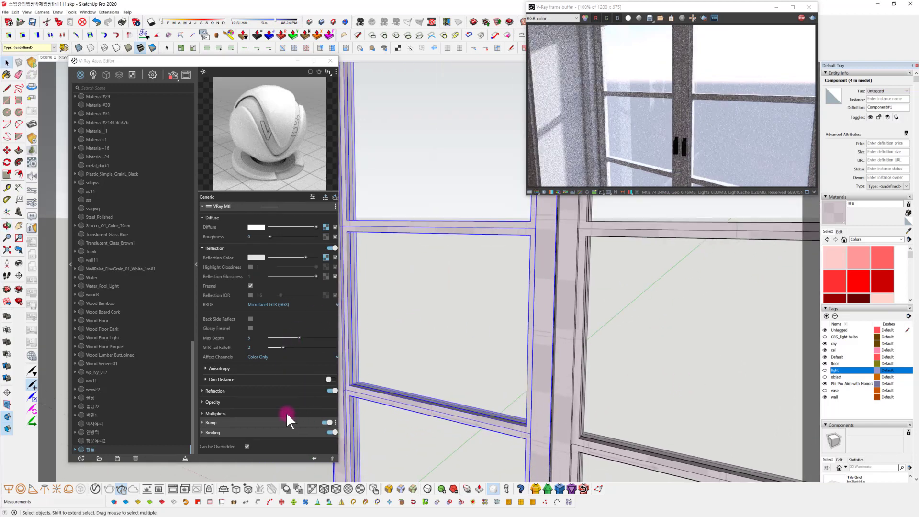
{"action": "left_click", "coordinate": [265, 433]}
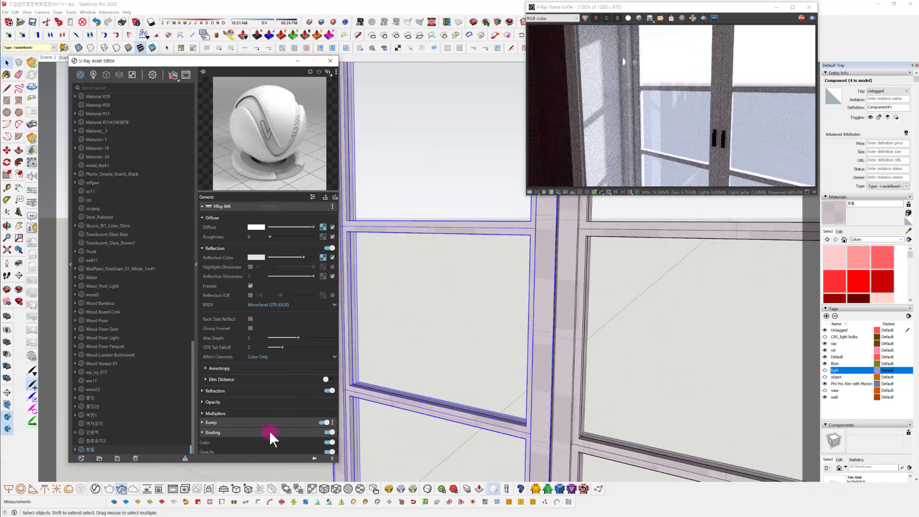
{"action": "scroll", "coordinate": [270, 431], "scroll_direction": "down", "scroll_amount": 1}
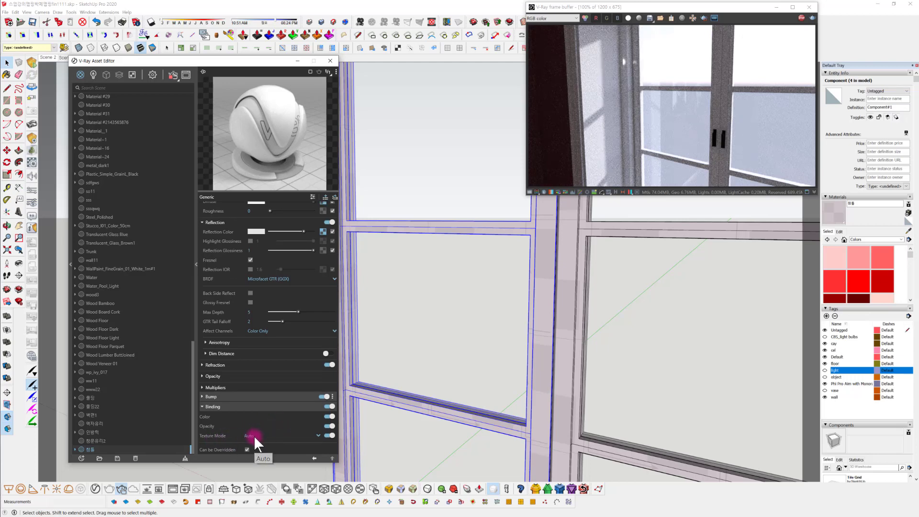
{"action": "left_click", "coordinate": [253, 436]}
{"action": "left_click", "coordinate": [269, 427]}
Assign the bitmap Glass_Dirty_A.jpg as the custom binding texture of the 창틀 material
{"action": "left_click", "coordinate": [330, 445]}
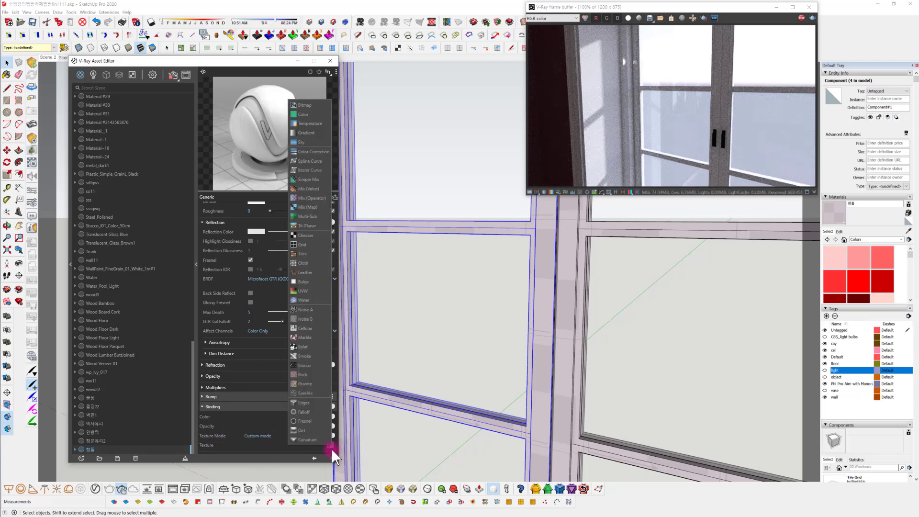
{"action": "left_click", "coordinate": [307, 113]}
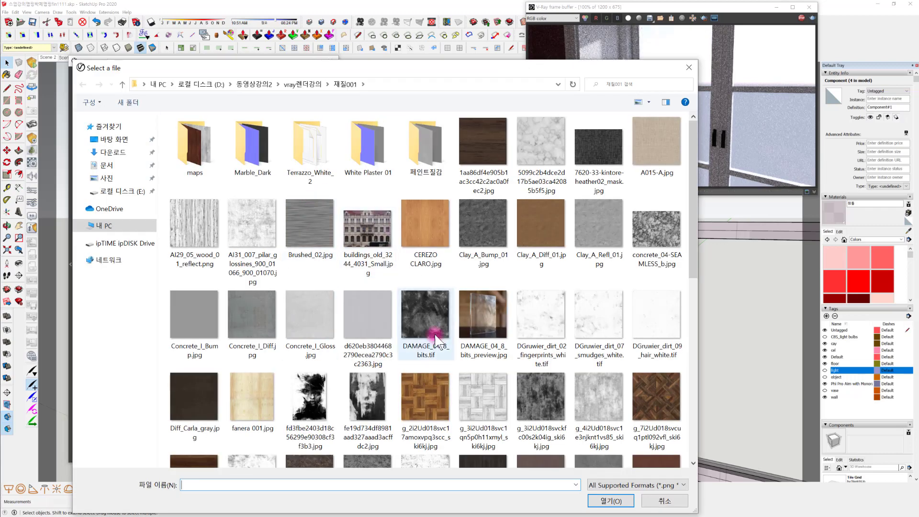
{"action": "scroll", "coordinate": [335, 316], "scroll_direction": "down", "scroll_amount": 1}
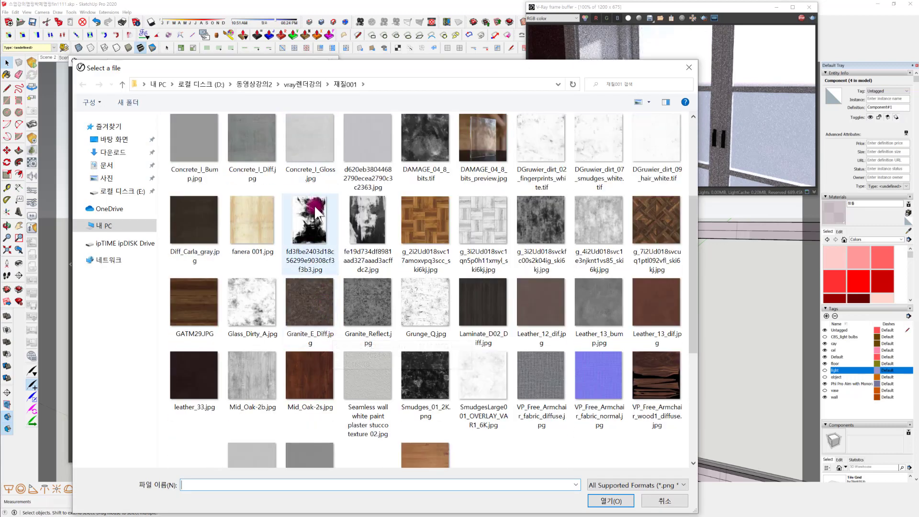
{"action": "scroll", "coordinate": [311, 211], "scroll_direction": "up", "scroll_amount": 3}
{"action": "scroll", "coordinate": [305, 221], "scroll_direction": "down", "scroll_amount": 3}
{"action": "left_click", "coordinate": [251, 332]}
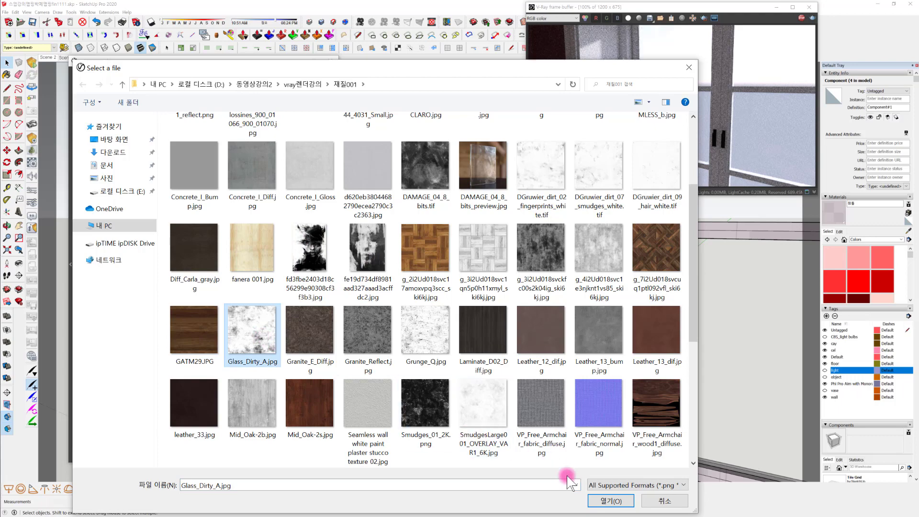
{"action": "left_click", "coordinate": [604, 501]}
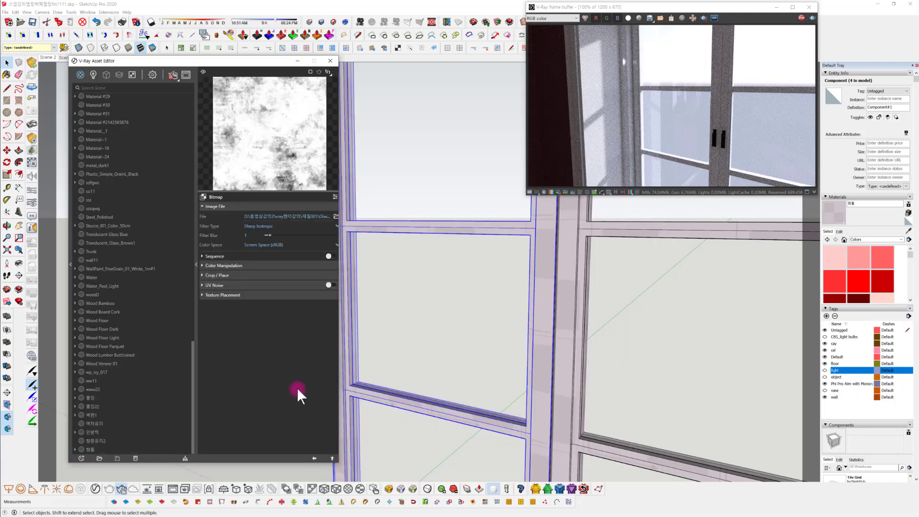
{"action": "left_click", "coordinate": [314, 457]}
Set the window frame material's texture size in SketchUp to 500 mm wide
{"action": "middle_click_drag", "start_coordinate": [613, 374], "coordinate": [542, 337]}
{"action": "scroll", "coordinate": [541, 337], "scroll_direction": "up", "scroll_amount": 3}
{"action": "scroll", "coordinate": [541, 336], "scroll_direction": "up", "scroll_amount": 1}
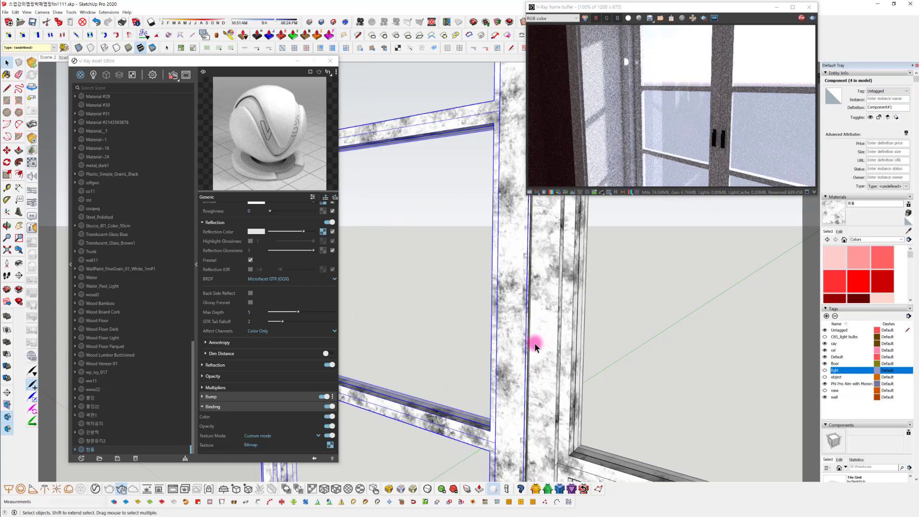
{"action": "mouse_move", "coordinate": [529, 358]}
{"action": "middle_mouse_down"}
{"action": "mouse_move", "coordinate": [553, 368]}
{"action": "mouse_move", "coordinate": [581, 240]}
{"action": "mouse_move", "coordinate": [509, 312]}
{"action": "mouse_move", "coordinate": [499, 349]}
{"action": "mouse_move", "coordinate": [482, 364]}
{"action": "middle_mouse_up"}
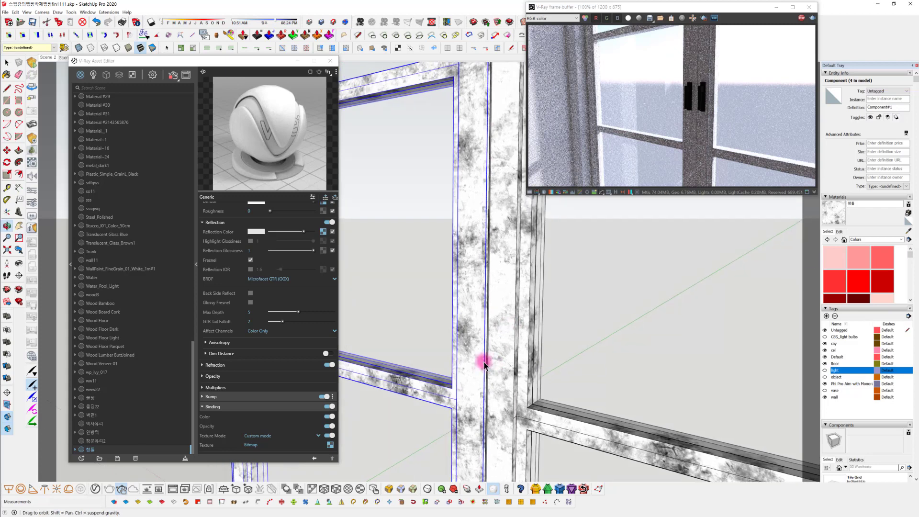
{"action": "left_click", "coordinate": [839, 232]}
{"action": "left_click", "coordinate": [841, 311]}
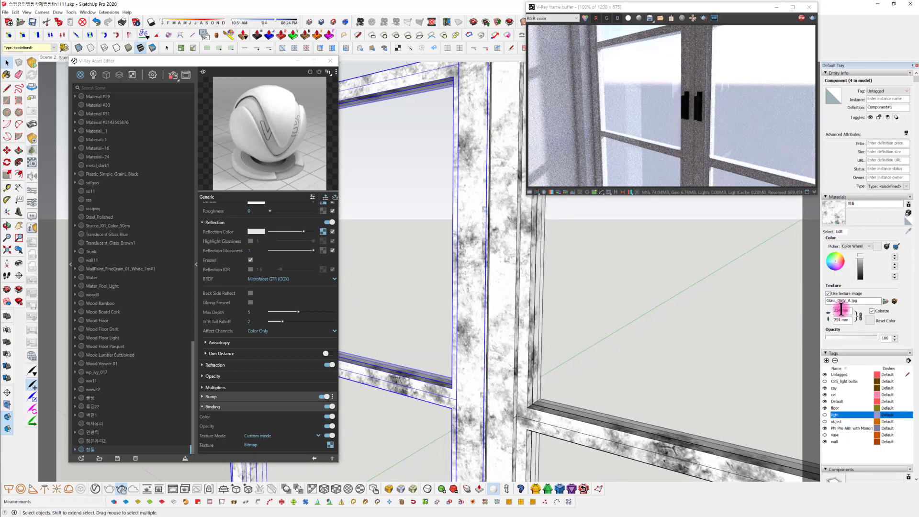
{"action": "left_click_drag", "start_coordinate": [843, 311], "coordinate": [812, 315]}
{"action": "type", "text": "50"}
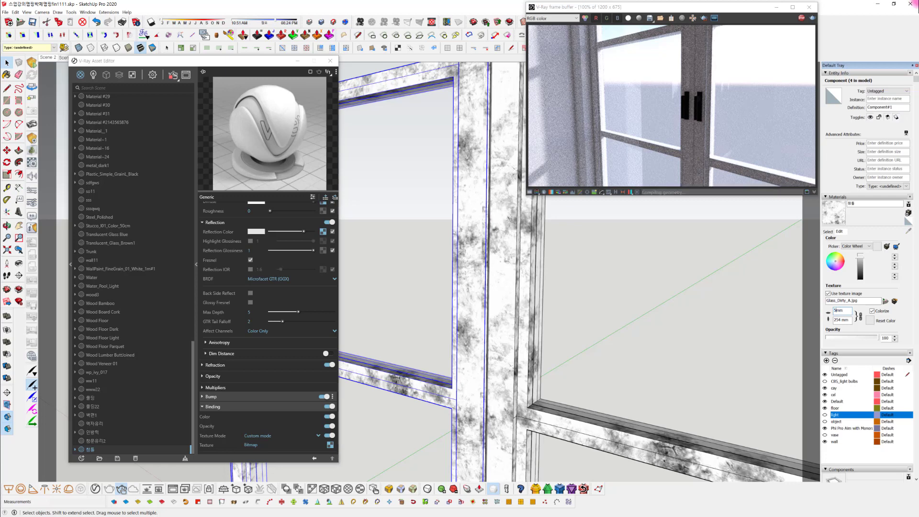
{"action": "type", "text": "0"}
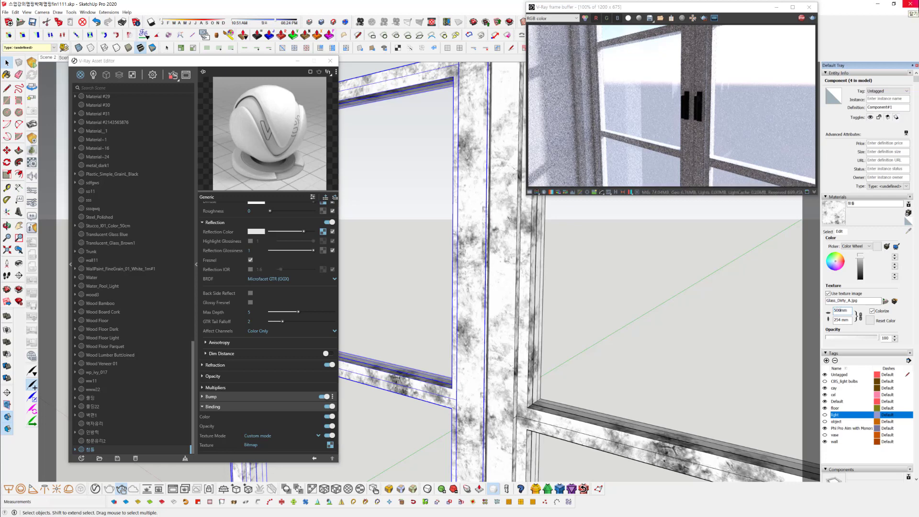
{"action": "key", "text": "Return"}
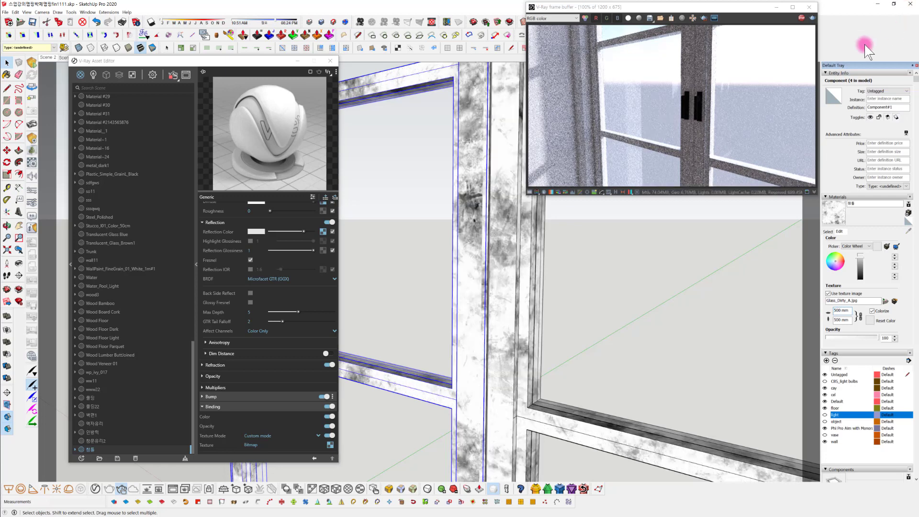
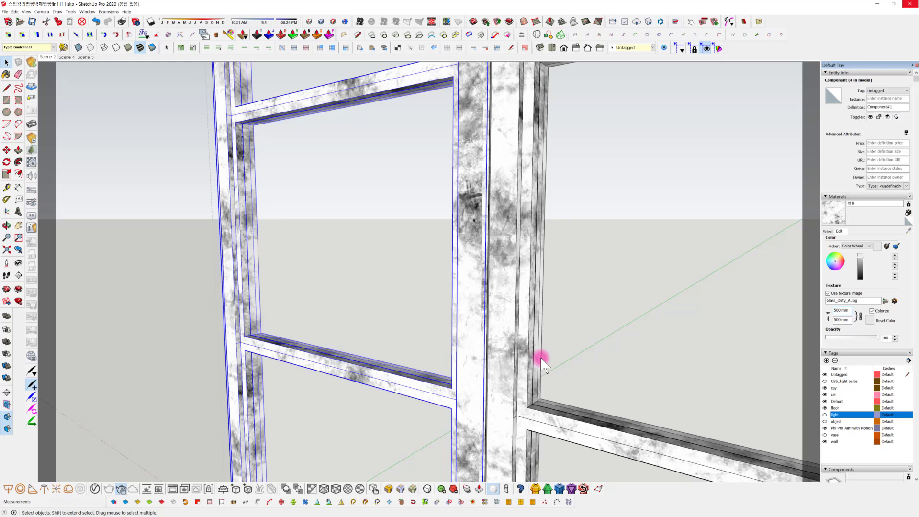
Inspect the Dirt texture parameters in the window frame material's diffuse slot
{"action": "mouse_move", "coordinate": [508, 361]}
{"action": "middle_mouse_down"}
{"action": "mouse_move", "coordinate": [484, 254]}
{"action": "mouse_move", "coordinate": [418, 263]}
{"action": "mouse_move", "coordinate": [328, 242]}
{"action": "middle_mouse_up"}
{"action": "middle_click_drag", "start_coordinate": [499, 395], "coordinate": [481, 374]}
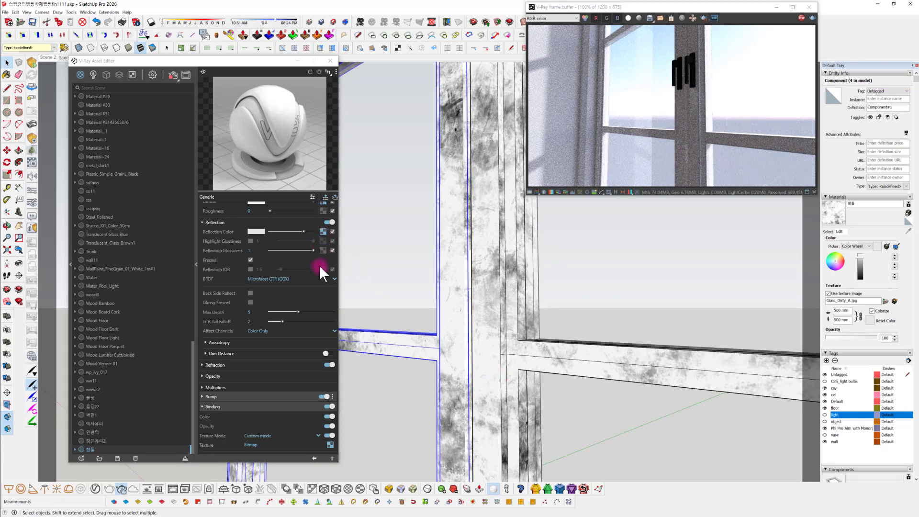
{"action": "scroll", "coordinate": [318, 263], "scroll_direction": "up", "scroll_amount": 2}
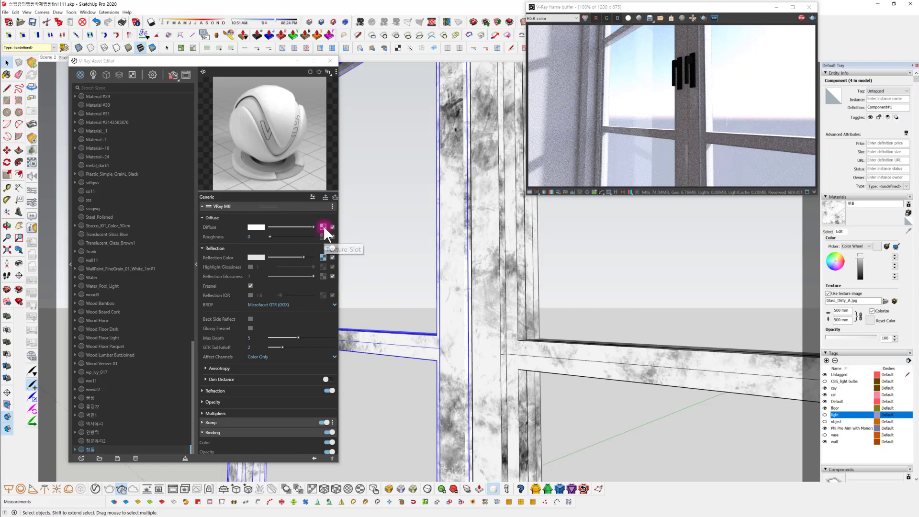
{"action": "left_click", "coordinate": [323, 226]}
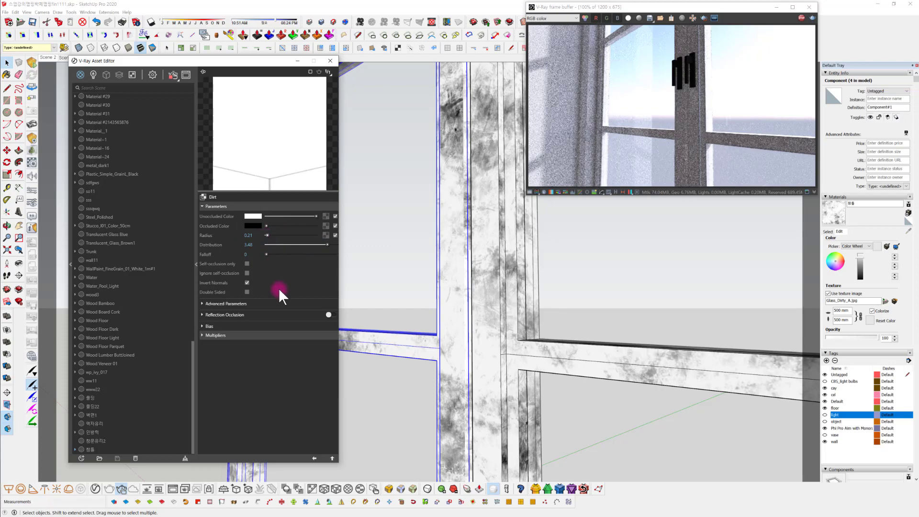
Leave the window component, open the wall group around the arched opening, and sample the arch molding's 몰딩22 material for editing
{"action": "scroll", "coordinate": [515, 338], "scroll_direction": "down", "scroll_amount": 5}
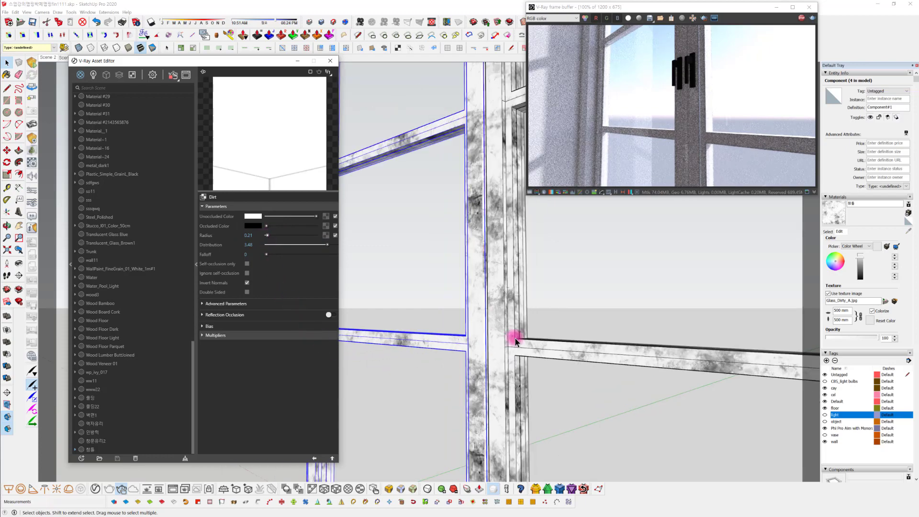
{"action": "mouse_move", "coordinate": [542, 335]}
{"action": "middle_mouse_down"}
{"action": "mouse_move", "coordinate": [544, 382]}
{"action": "mouse_move", "coordinate": [528, 367]}
{"action": "mouse_move", "coordinate": [573, 375]}
{"action": "mouse_move", "coordinate": [551, 373]}
{"action": "middle_mouse_up"}
{"action": "left_click", "coordinate": [712, 349]}
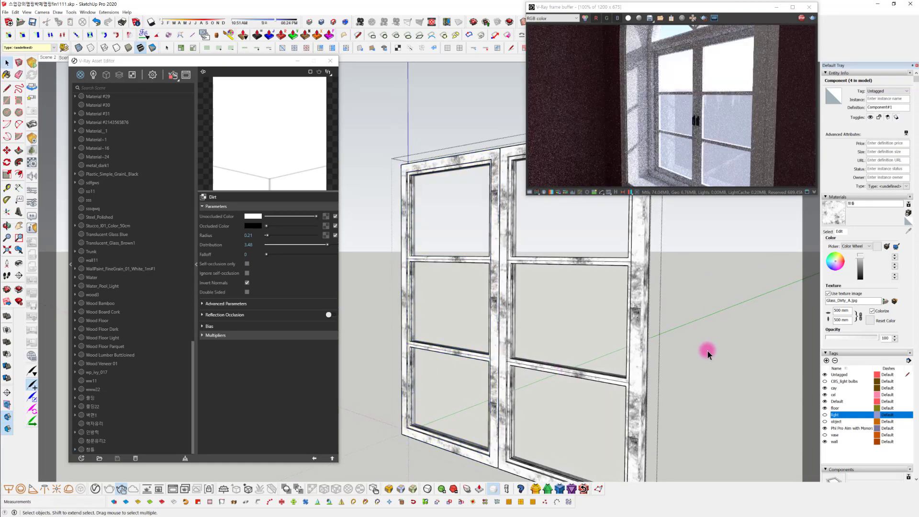
{"action": "left_click", "coordinate": [656, 349]}
{"action": "mouse_move", "coordinate": [577, 321]}
{"action": "middle_mouse_down"}
{"action": "mouse_move", "coordinate": [537, 261]}
{"action": "mouse_move", "coordinate": [771, 419]}
{"action": "mouse_move", "coordinate": [693, 423]}
{"action": "mouse_move", "coordinate": [474, 132]}
{"action": "middle_mouse_up"}
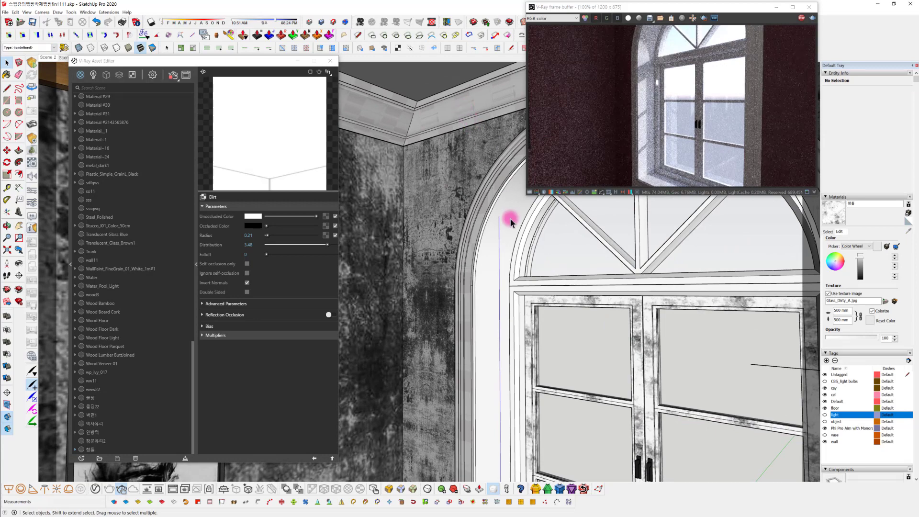
{"action": "double_click", "coordinate": [489, 204]}
{"action": "left_click", "coordinate": [484, 202]}
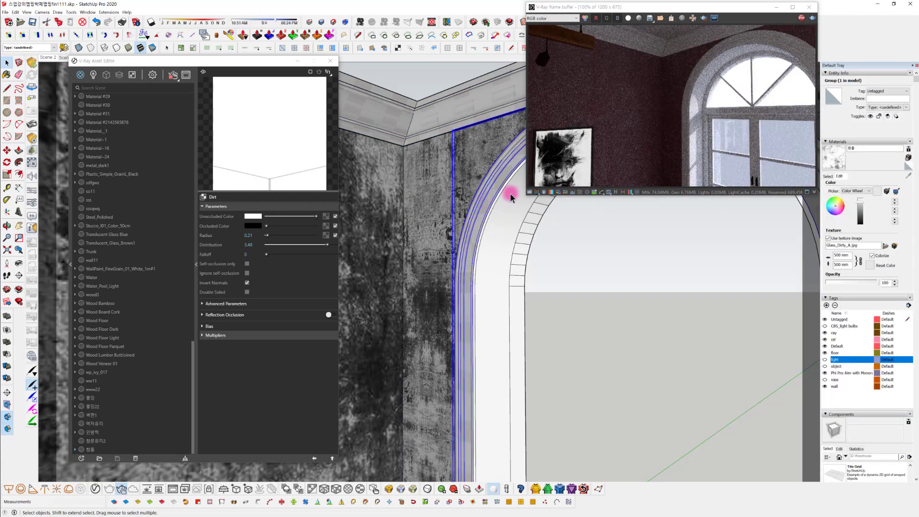
{"action": "left_click", "coordinate": [842, 176]}
{"action": "left_click", "coordinate": [909, 175]}
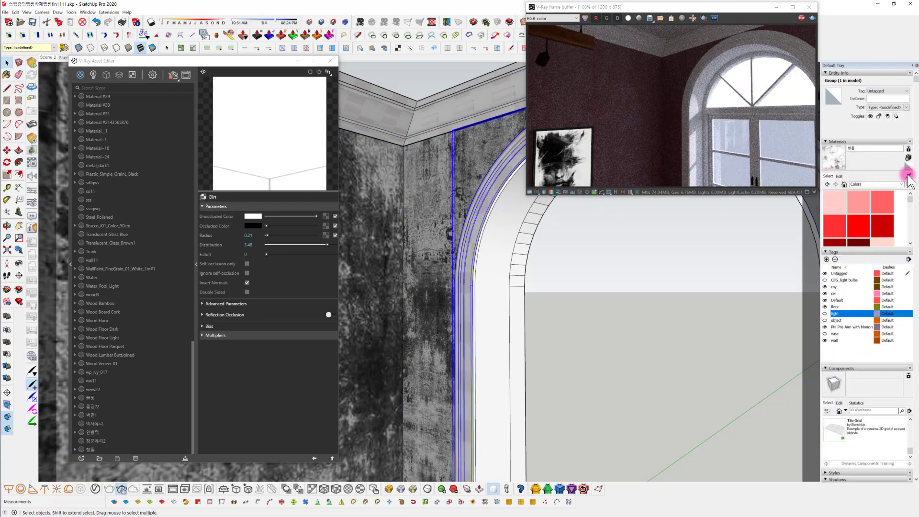
{"action": "left_click", "coordinate": [423, 273]}
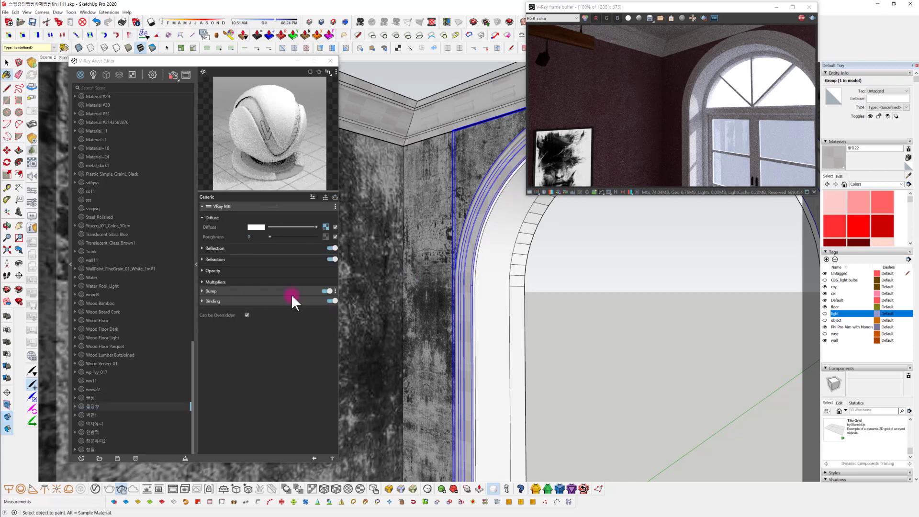
Raise the reflection color of the 몰딩22 molding material from black to near white
{"action": "left_click", "coordinate": [216, 248]}
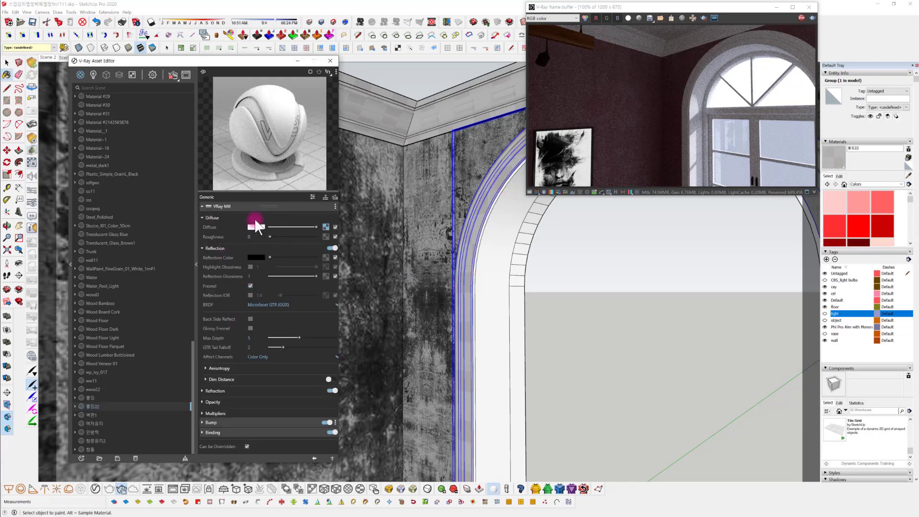
{"action": "left_click_drag", "start_coordinate": [270, 257], "coordinate": [296, 258]}
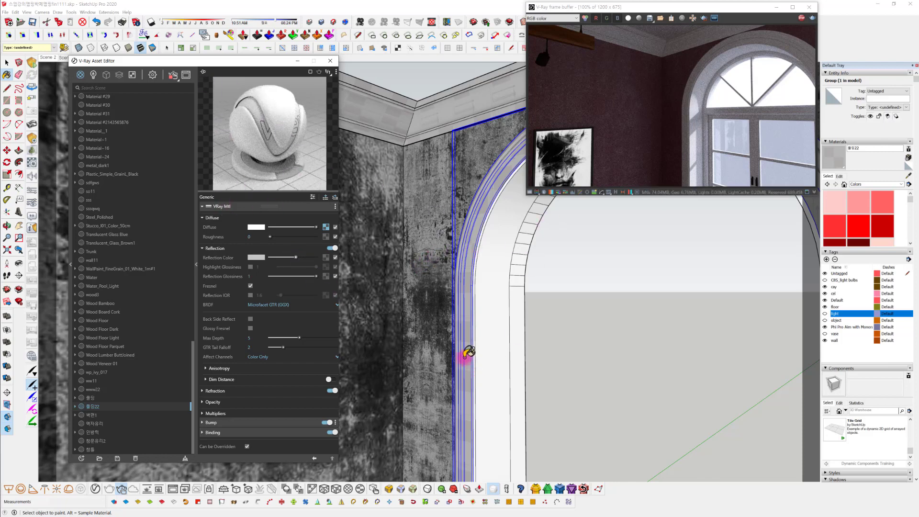
{"action": "left_click_drag", "start_coordinate": [296, 257], "coordinate": [306, 257]}
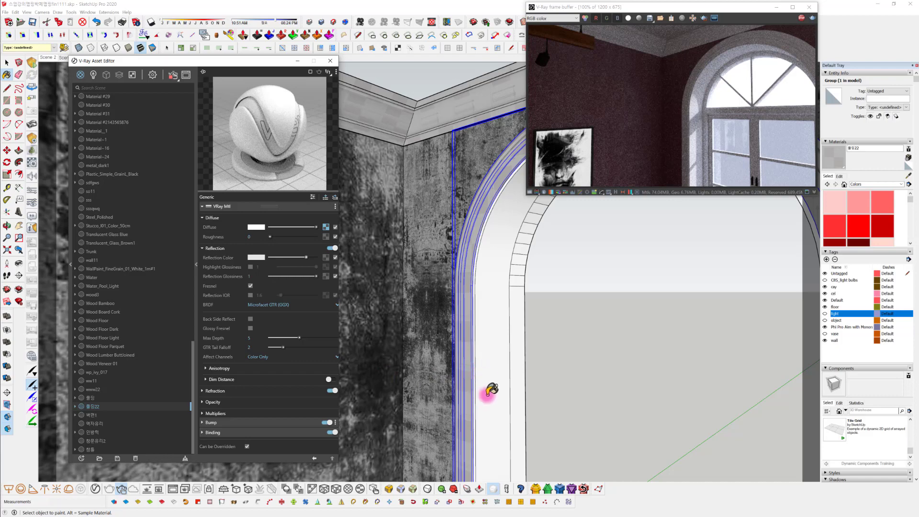
{"action": "scroll", "coordinate": [503, 383], "scroll_direction": "up", "scroll_amount": 3}
{"action": "scroll", "coordinate": [489, 353], "scroll_direction": "up", "scroll_amount": 5}
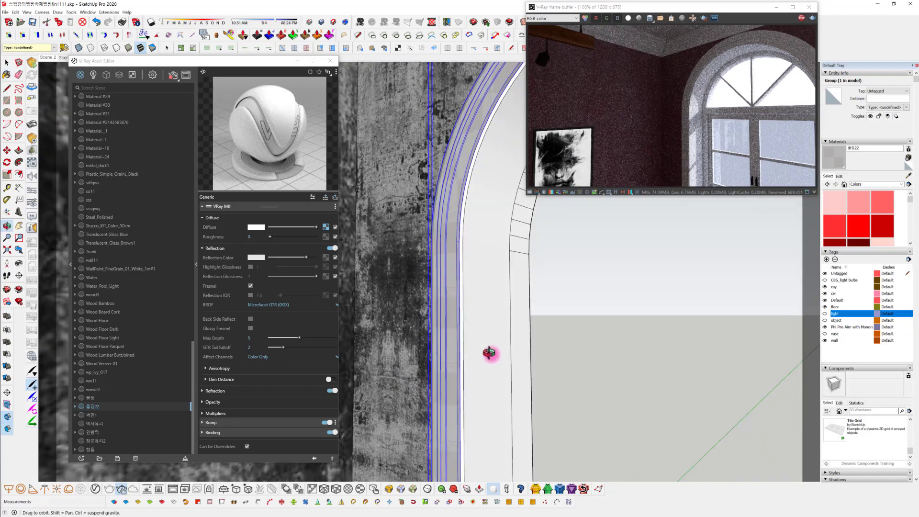
{"action": "scroll", "coordinate": [410, 253], "scroll_direction": "up", "scroll_amount": 2}
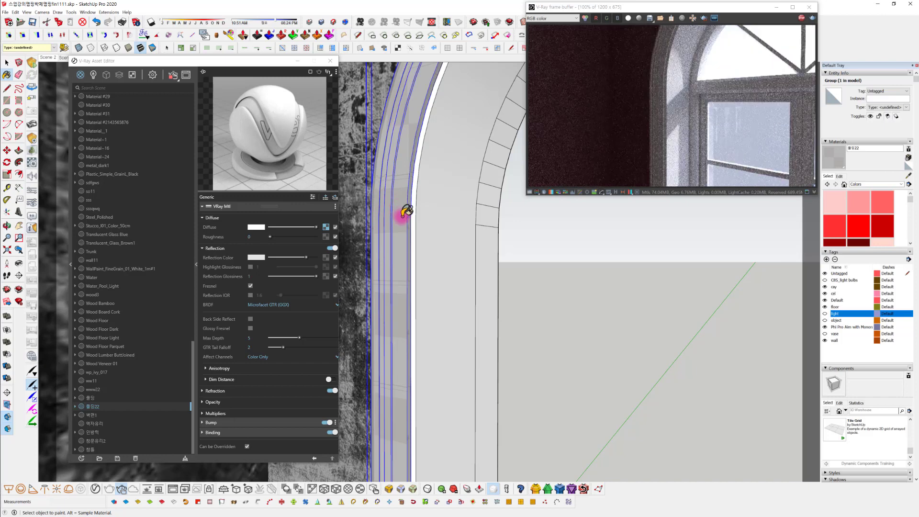
{"action": "scroll", "coordinate": [407, 212], "scroll_direction": "up", "scroll_amount": 3}
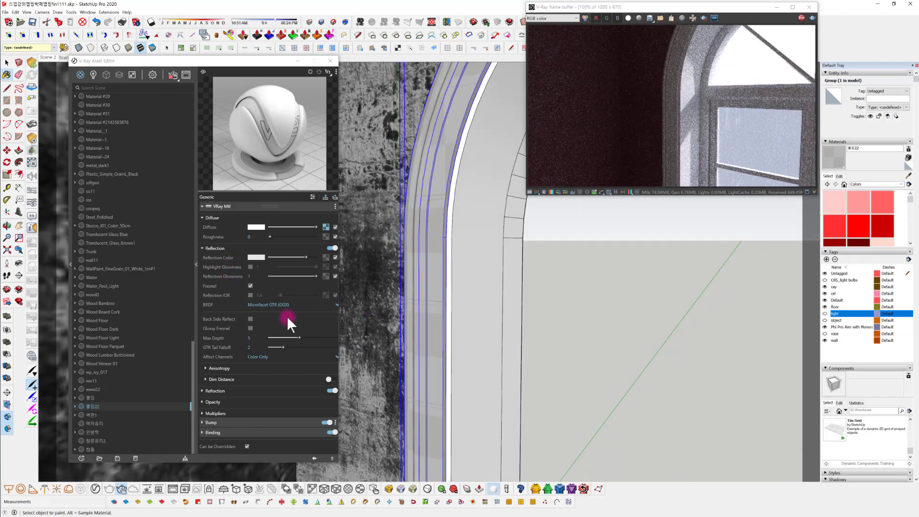
Use a Color Correction texture for the 몰딩22 material's reflection color, with the bitmap g_4i2Ud018svc1e3njknt1vs85_ski6kj.jpg as its input
{"action": "left_click", "coordinate": [326, 257]}
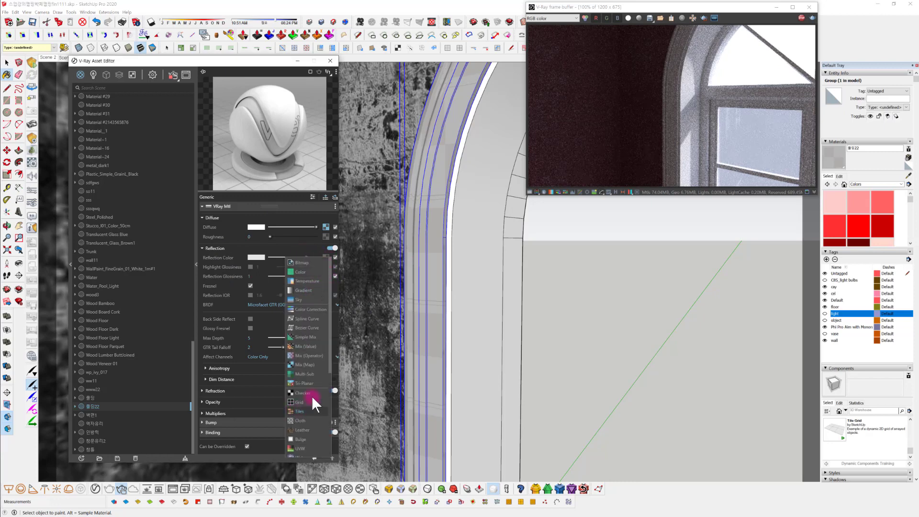
{"action": "left_click", "coordinate": [315, 309]}
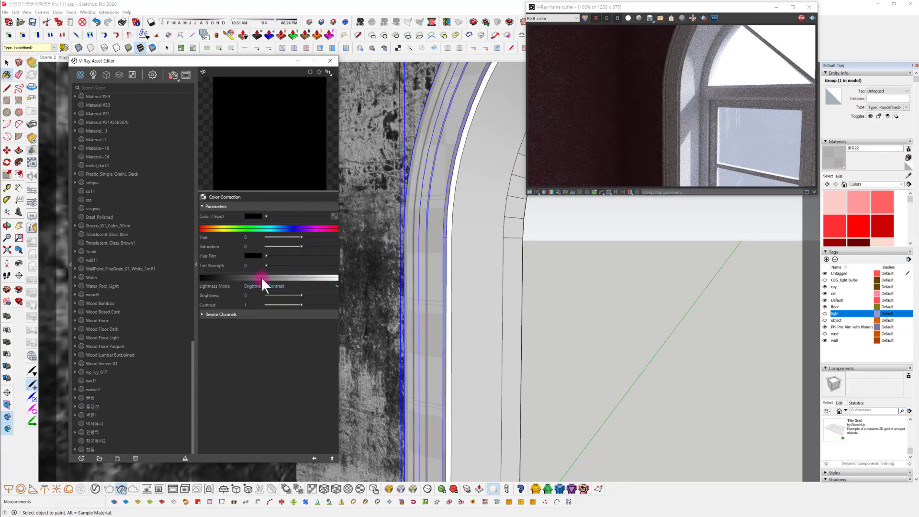
{"action": "left_click", "coordinate": [247, 293]}
{"action": "left_click", "coordinate": [334, 216]}
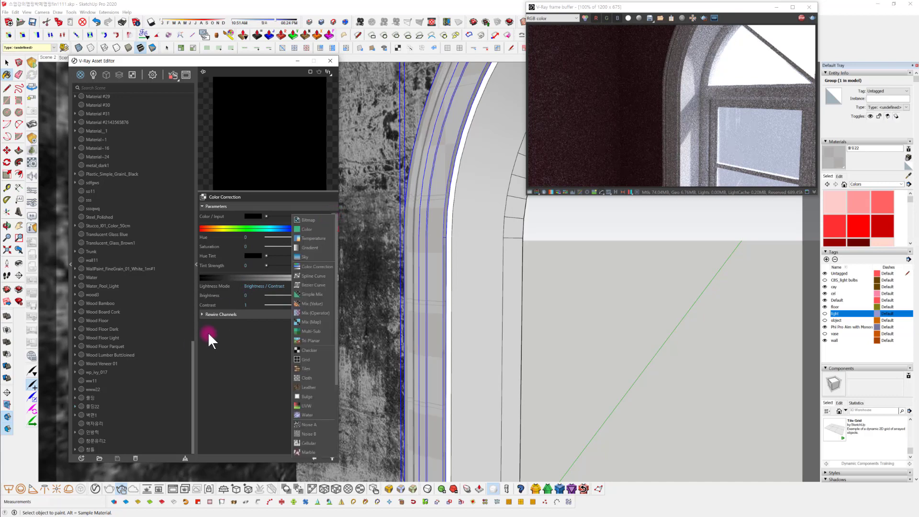
{"action": "left_click", "coordinate": [311, 218]}
{"action": "scroll", "coordinate": [382, 309], "scroll_direction": "down", "scroll_amount": 5}
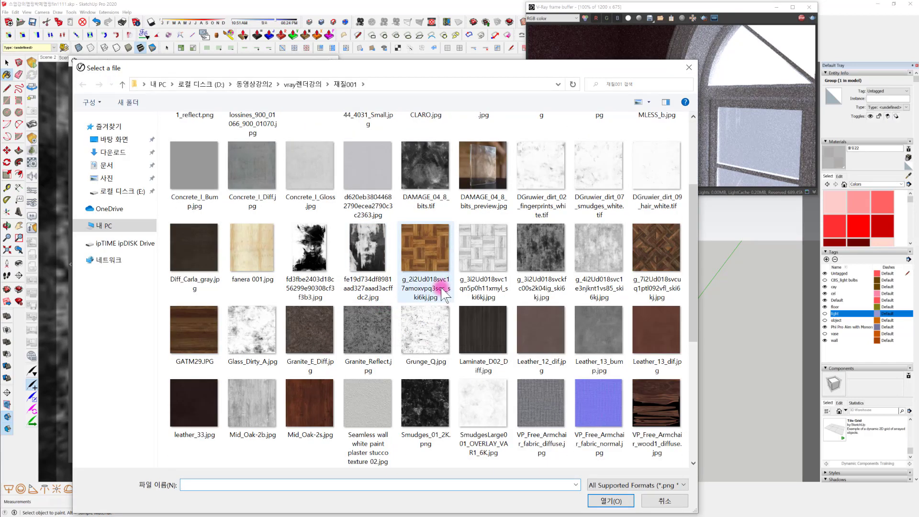
{"action": "left_click", "coordinate": [598, 244]}
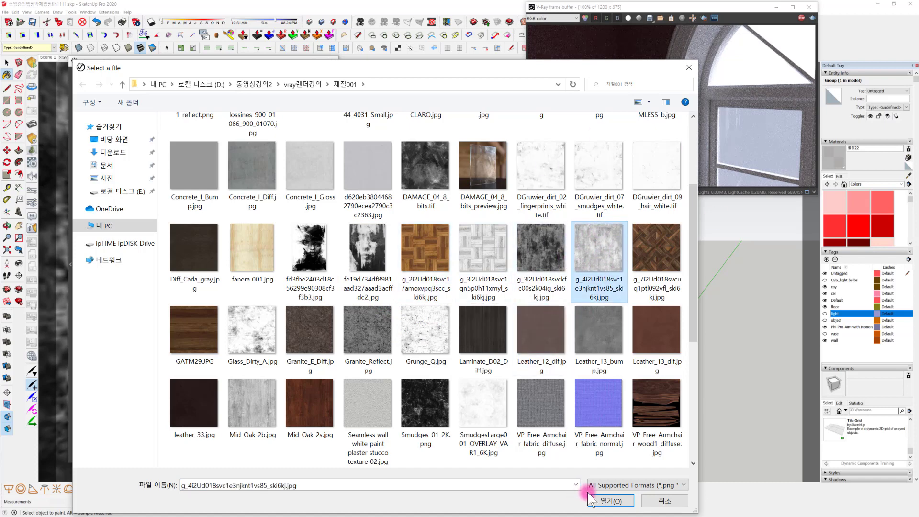
{"action": "left_click", "coordinate": [604, 501]}
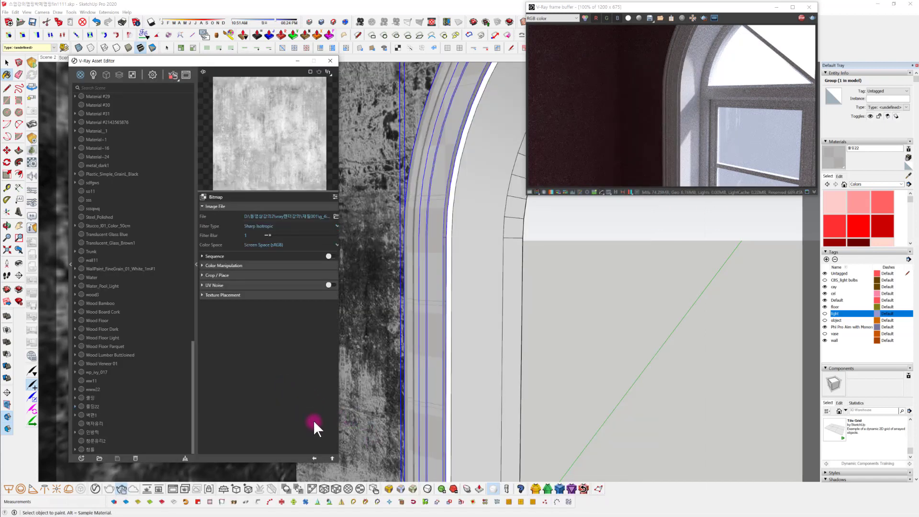
{"action": "left_click", "coordinate": [314, 457]}
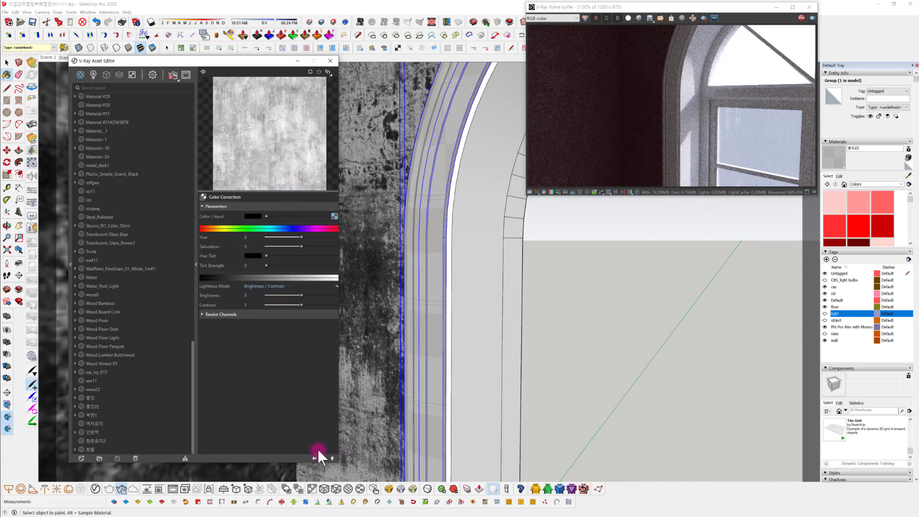
Set the reflection Color Correction's brightness to -0.203 and its contrast to 0.716
{"action": "mouse_move", "coordinate": [301, 293]}
{"action": "left_mouse_down"}
{"action": "mouse_move", "coordinate": [299, 305]}
{"action": "mouse_move", "coordinate": [286, 306]}
{"action": "mouse_move", "coordinate": [344, 306]}
{"action": "mouse_move", "coordinate": [293, 295]}
{"action": "left_mouse_up"}
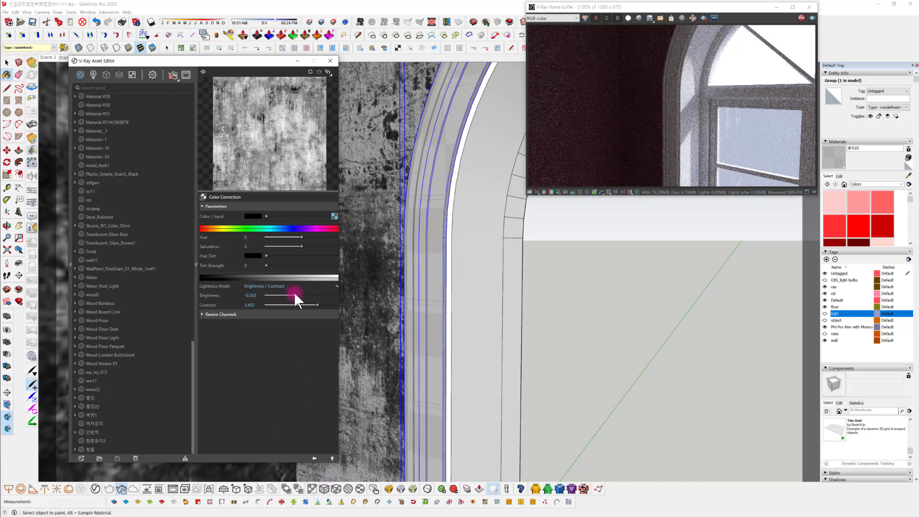
{"action": "left_click_drag", "start_coordinate": [317, 304], "coordinate": [291, 305]}
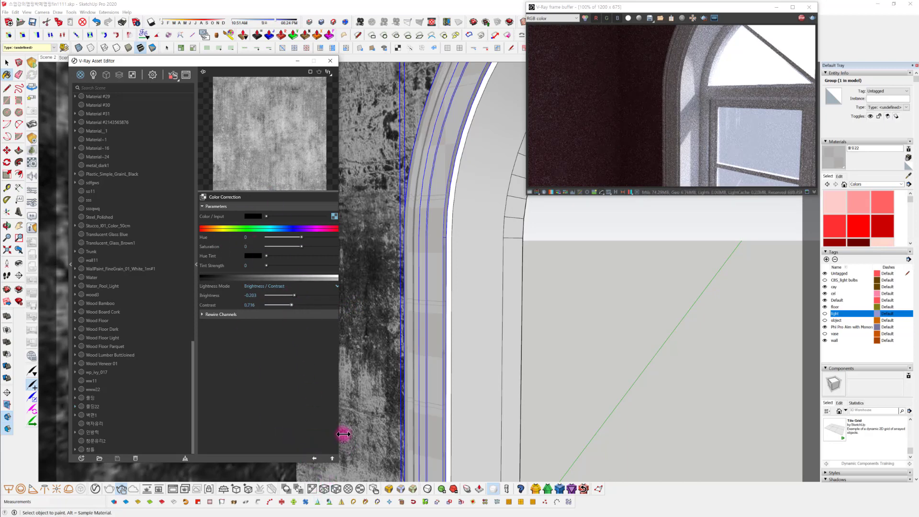
{"action": "left_click", "coordinate": [314, 456]}
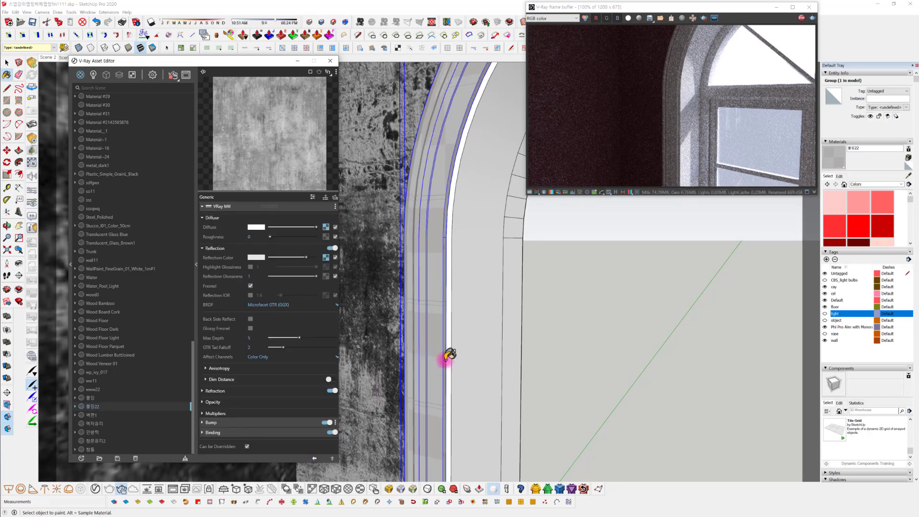
Lower the molding reflection's Color Correction brightness to -0.325 and its contrast to 0.44
{"action": "mouse_move", "coordinate": [372, 425]}
{"action": "middle_mouse_down"}
{"action": "mouse_move", "coordinate": [482, 394]}
{"action": "mouse_move", "coordinate": [563, 416]}
{"action": "mouse_move", "coordinate": [538, 370]}
{"action": "mouse_move", "coordinate": [484, 382]}
{"action": "mouse_move", "coordinate": [477, 407]}
{"action": "mouse_move", "coordinate": [493, 373]}
{"action": "mouse_move", "coordinate": [465, 382]}
{"action": "mouse_move", "coordinate": [521, 381]}
{"action": "mouse_move", "coordinate": [536, 358]}
{"action": "middle_mouse_up"}
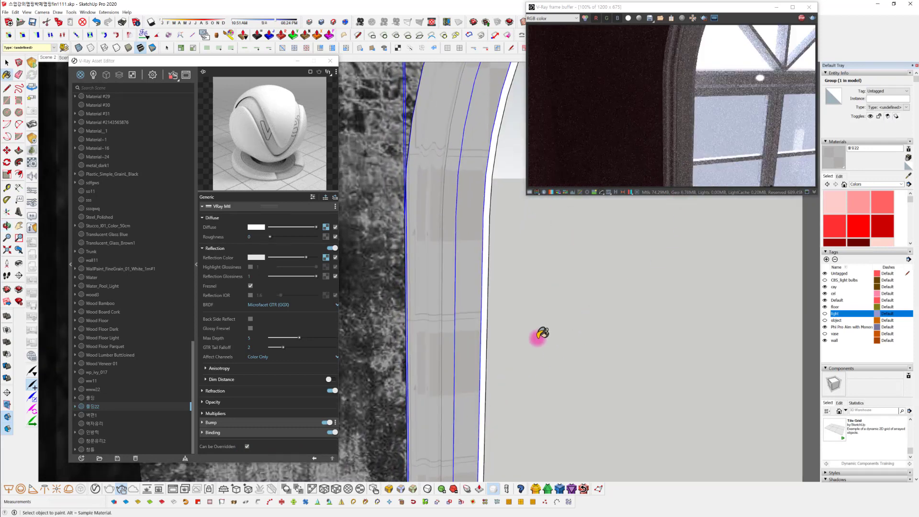
{"action": "mouse_move", "coordinate": [468, 371]}
{"action": "middle_mouse_down"}
{"action": "mouse_move", "coordinate": [402, 376]}
{"action": "mouse_move", "coordinate": [423, 368]}
{"action": "mouse_move", "coordinate": [287, 354]}
{"action": "middle_mouse_up"}
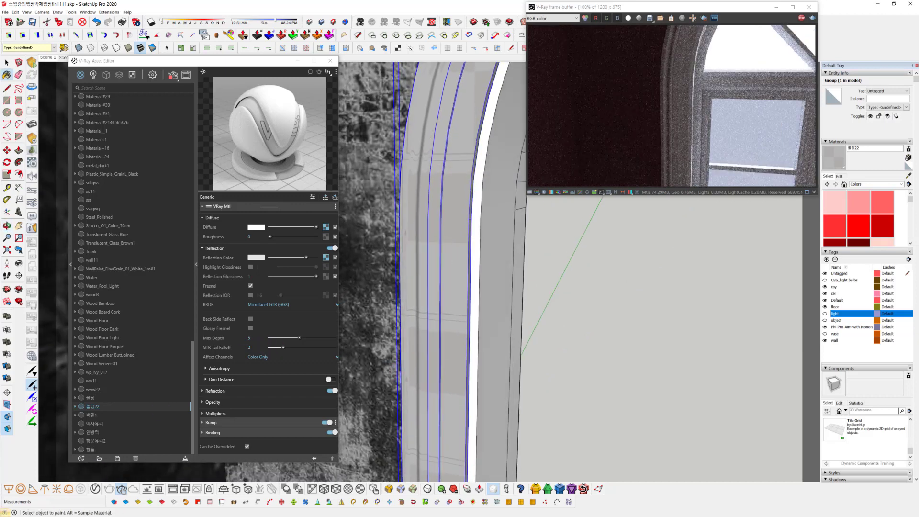
{"action": "middle_click_drag", "start_coordinate": [445, 354], "coordinate": [412, 366]}
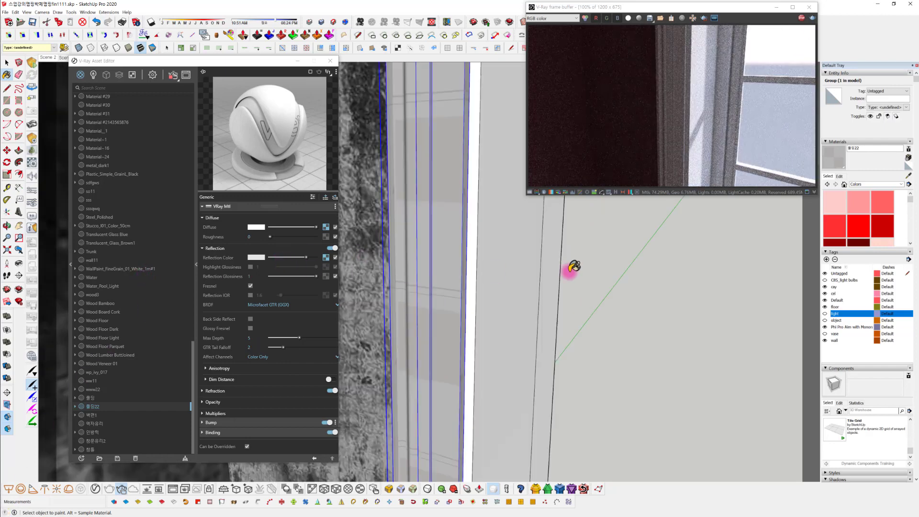
{"action": "left_click", "coordinate": [326, 257]}
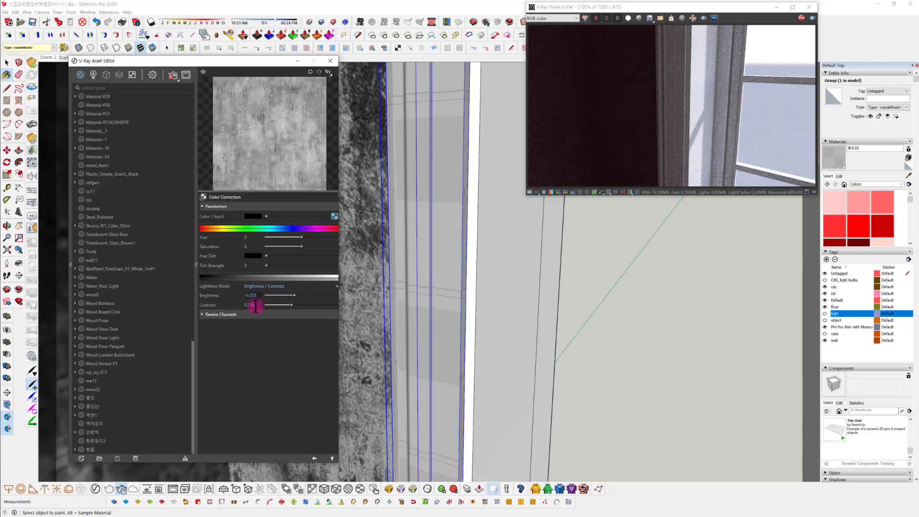
{"action": "mouse_move", "coordinate": [292, 305]}
{"action": "left_mouse_down"}
{"action": "mouse_move", "coordinate": [283, 305]}
{"action": "mouse_move", "coordinate": [298, 296]}
{"action": "mouse_move", "coordinate": [290, 294]}
{"action": "left_mouse_up"}
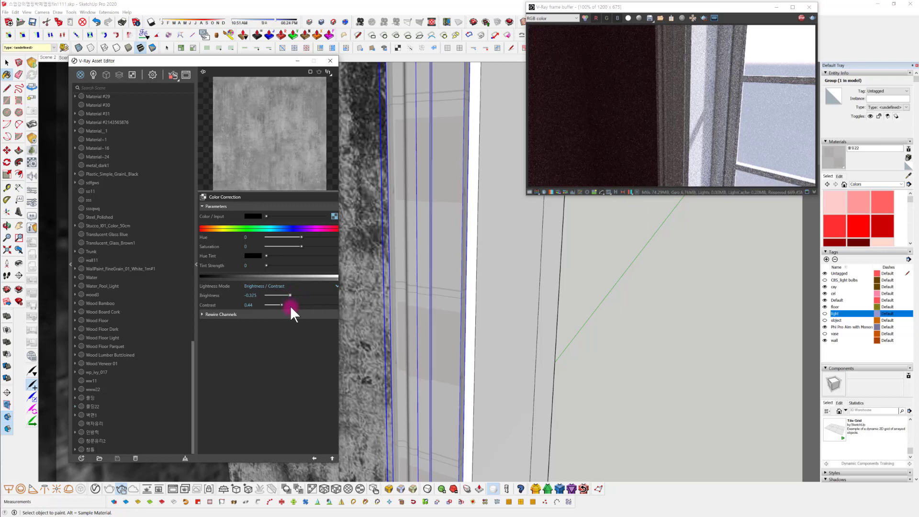
{"action": "left_click", "coordinate": [314, 457]}
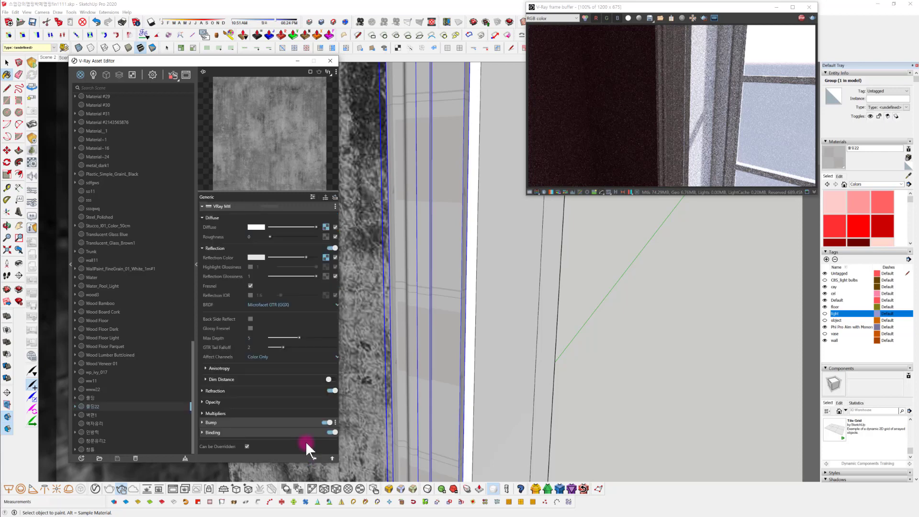
Set the 몰딩22 material's binding to a custom texture mode with the bitmap g_4i2Ud018svc1e3njknt1vs85_ski6kj.jpg
{"action": "left_click", "coordinate": [261, 433]}
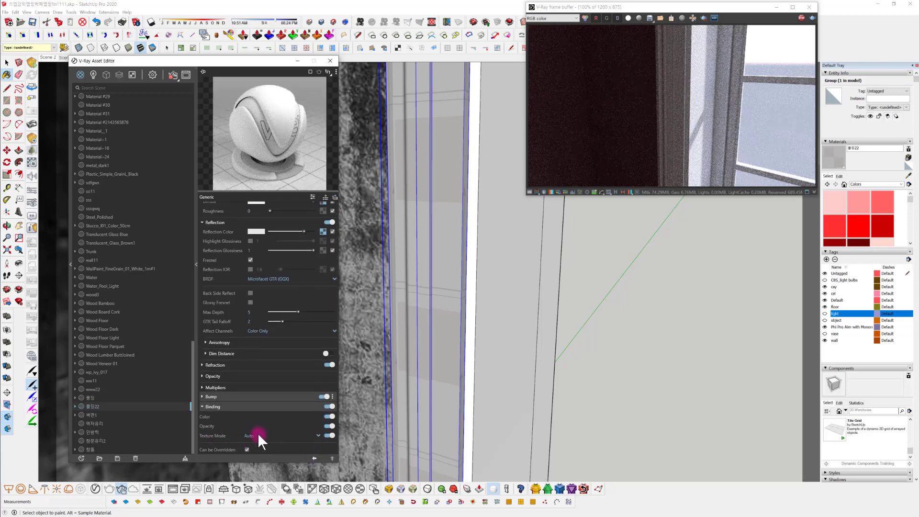
{"action": "left_click", "coordinate": [257, 435]}
{"action": "left_click", "coordinate": [268, 427]}
{"action": "left_click", "coordinate": [329, 444]}
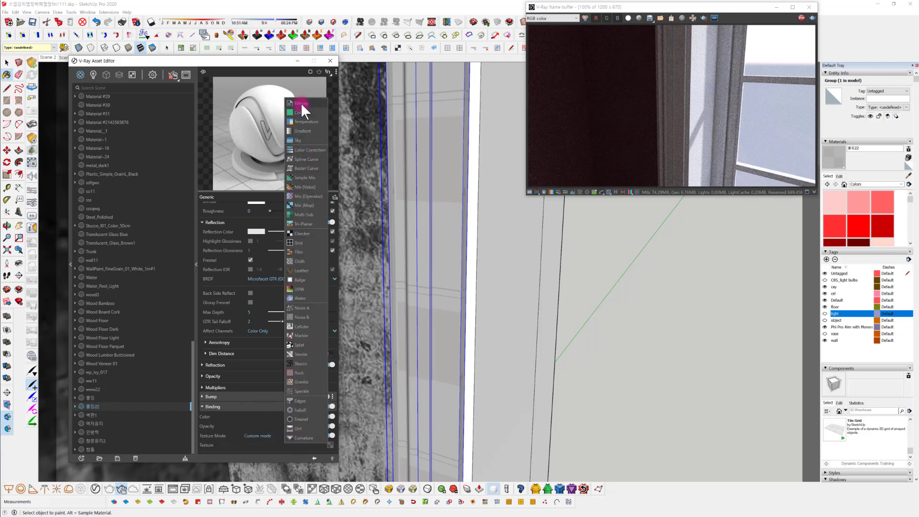
{"action": "left_click", "coordinate": [454, 257]}
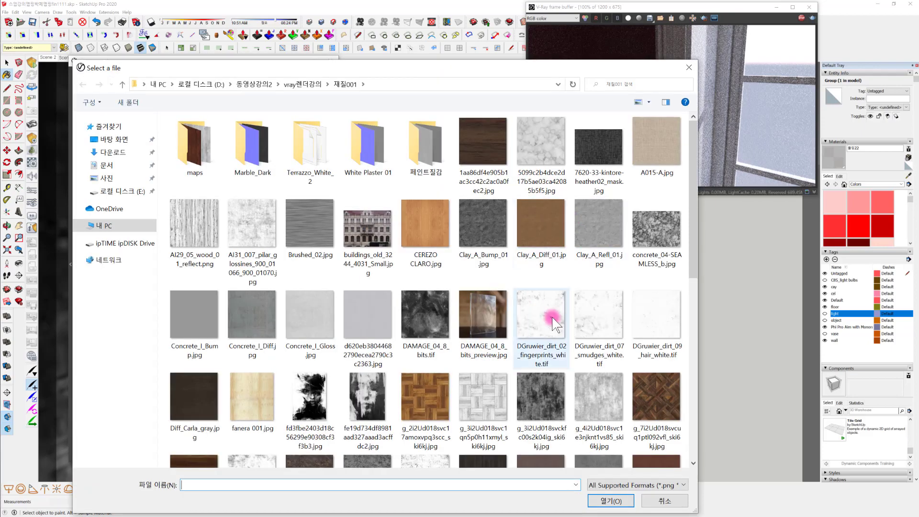
{"action": "scroll", "coordinate": [553, 317], "scroll_direction": "down", "scroll_amount": 5}
{"action": "left_click", "coordinate": [605, 166]}
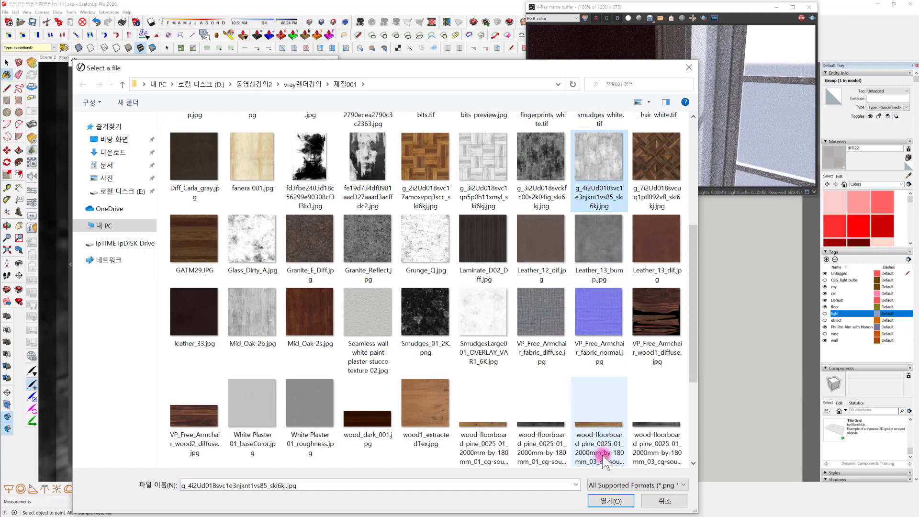
{"action": "left_click", "coordinate": [611, 501]}
Open the molding material for editing and set its texture size to 500 mm
{"action": "middle_click_drag", "start_coordinate": [468, 314], "coordinate": [751, 287]}
{"action": "left_click", "coordinate": [840, 176]}
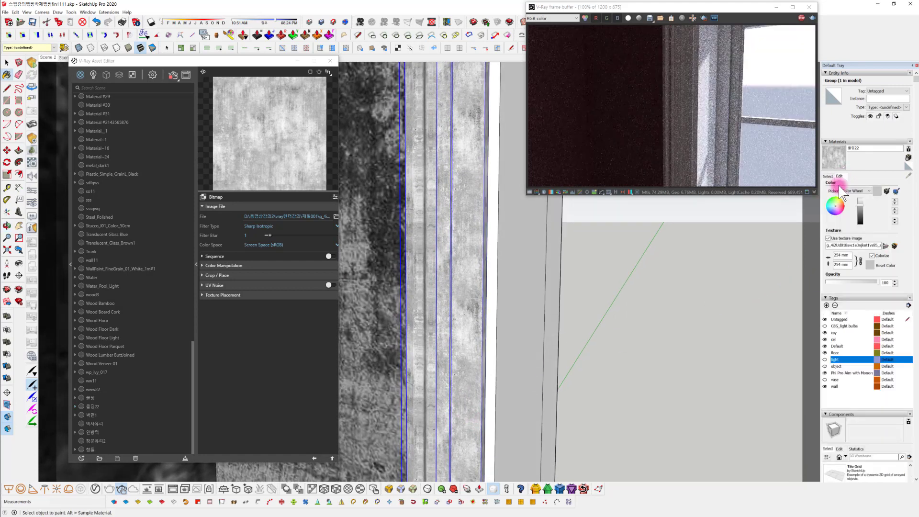
{"action": "double_click", "coordinate": [840, 256]}
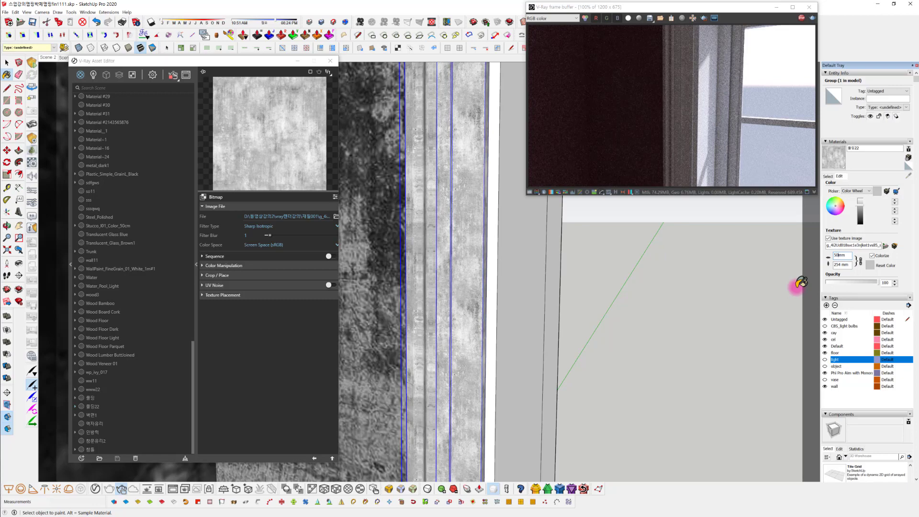
{"action": "key", "text": "Return"}
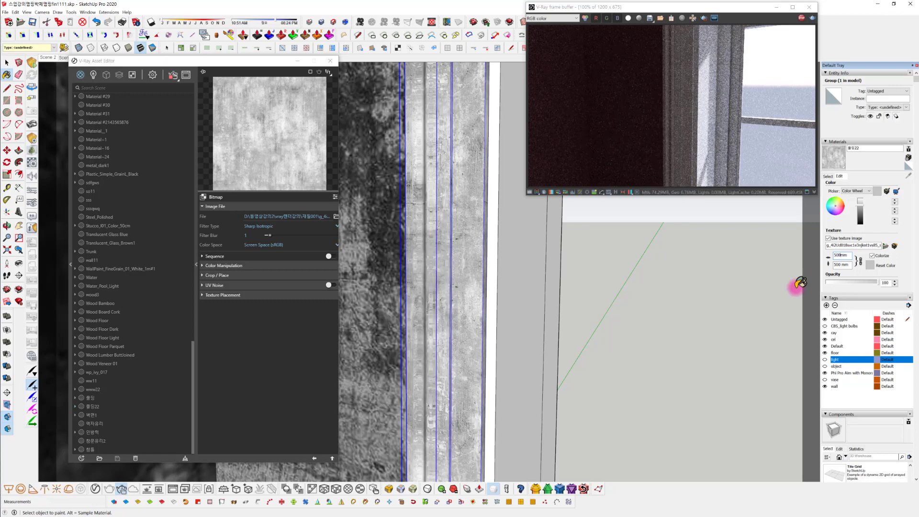
Set the molding material's texture size to 250 mm
{"action": "mouse_move", "coordinate": [541, 276]}
{"action": "middle_mouse_down"}
{"action": "mouse_move", "coordinate": [466, 312]}
{"action": "mouse_move", "coordinate": [486, 402]}
{"action": "mouse_move", "coordinate": [464, 380]}
{"action": "mouse_move", "coordinate": [475, 342]}
{"action": "mouse_move", "coordinate": [449, 215]}
{"action": "mouse_move", "coordinate": [602, 305]}
{"action": "middle_mouse_up"}
{"action": "left_click", "coordinate": [843, 256]}
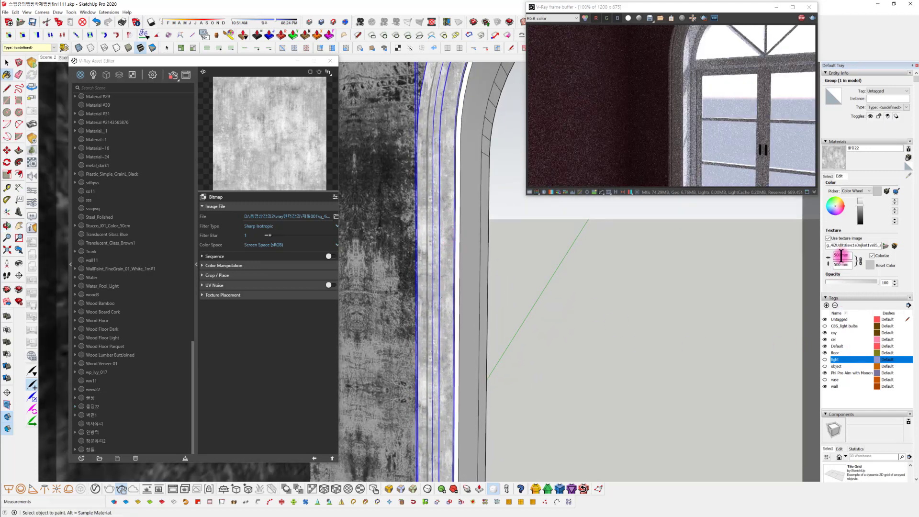
{"action": "left_click_drag", "start_coordinate": [842, 255], "coordinate": [827, 257]}
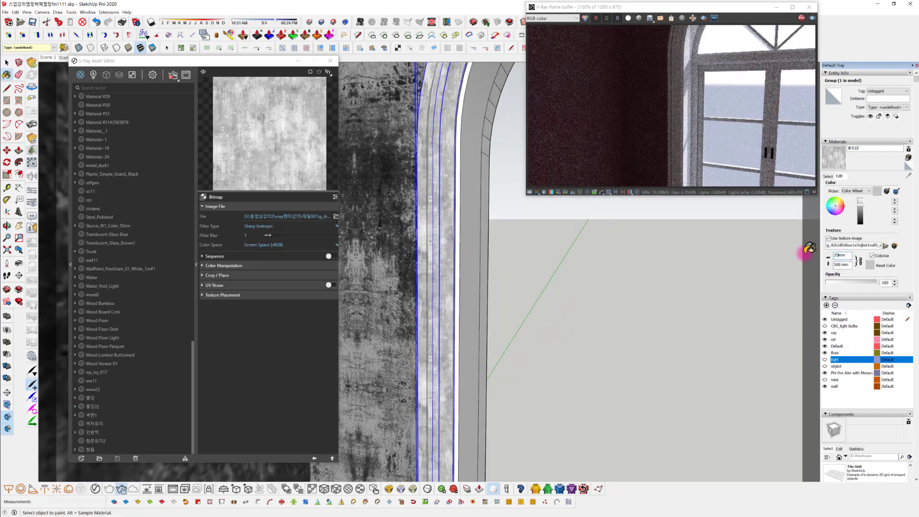
{"action": "key", "text": "Return"}
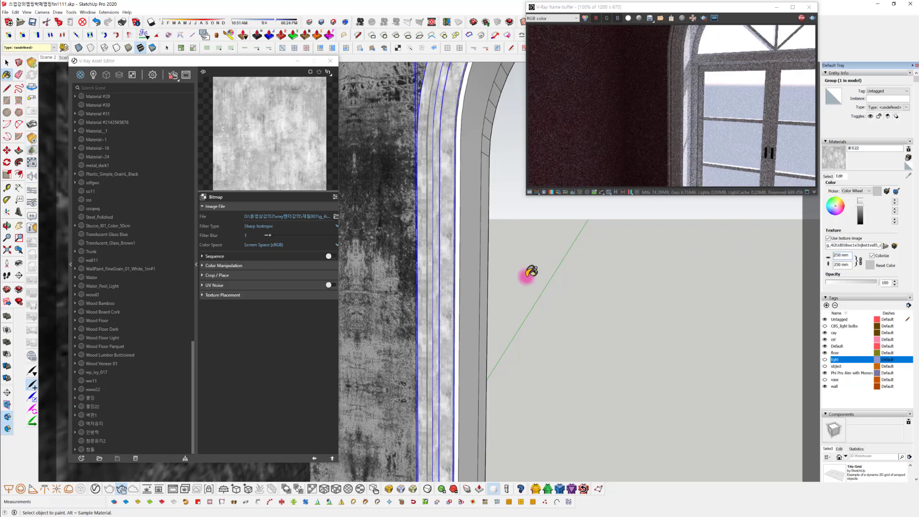
Set the molding material's texture size to 1000 mm
{"action": "mouse_move", "coordinate": [531, 272]}
{"action": "middle_mouse_down"}
{"action": "mouse_move", "coordinate": [426, 299]}
{"action": "mouse_move", "coordinate": [433, 324]}
{"action": "mouse_move", "coordinate": [569, 313]}
{"action": "mouse_move", "coordinate": [483, 361]}
{"action": "mouse_move", "coordinate": [465, 299]}
{"action": "mouse_move", "coordinate": [484, 287]}
{"action": "middle_mouse_up"}
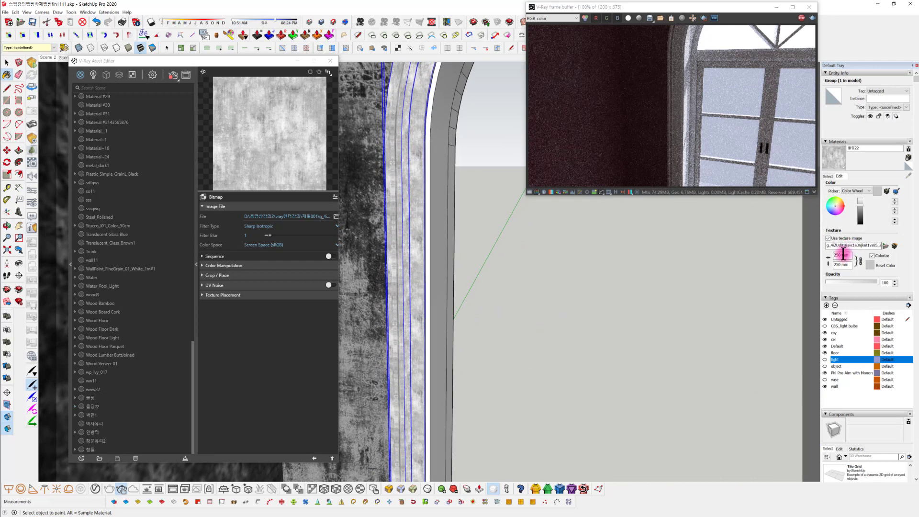
{"action": "type", "text": "100"}
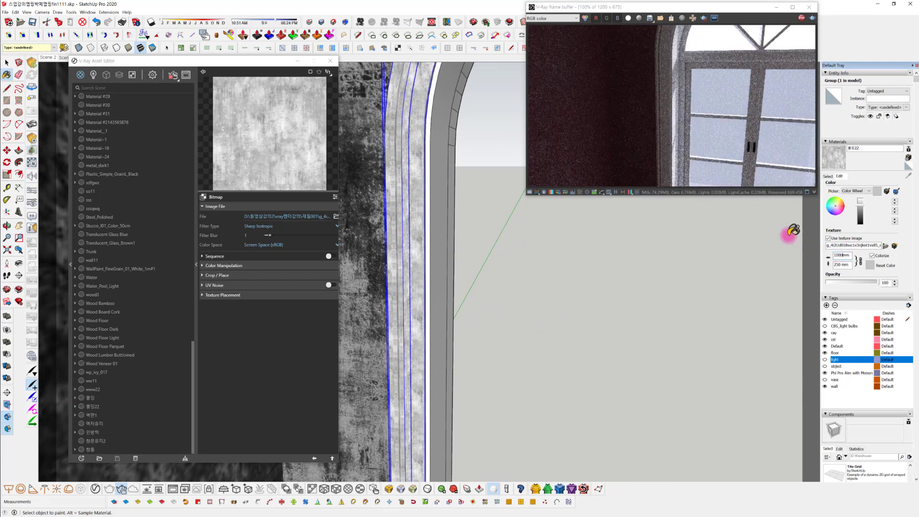
{"action": "type", "text": "0"}
{"action": "key", "text": "Return"}
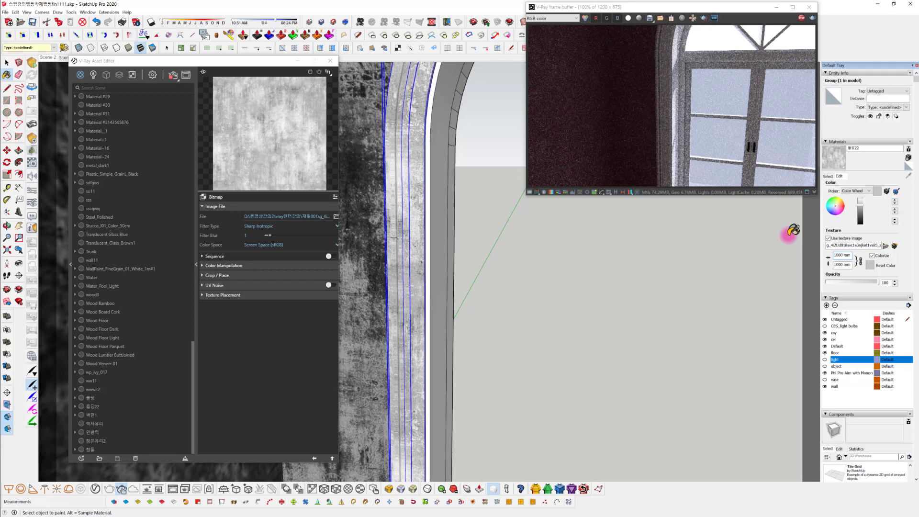
{"action": "middle_click_drag", "start_coordinate": [393, 331], "coordinate": [362, 271]}
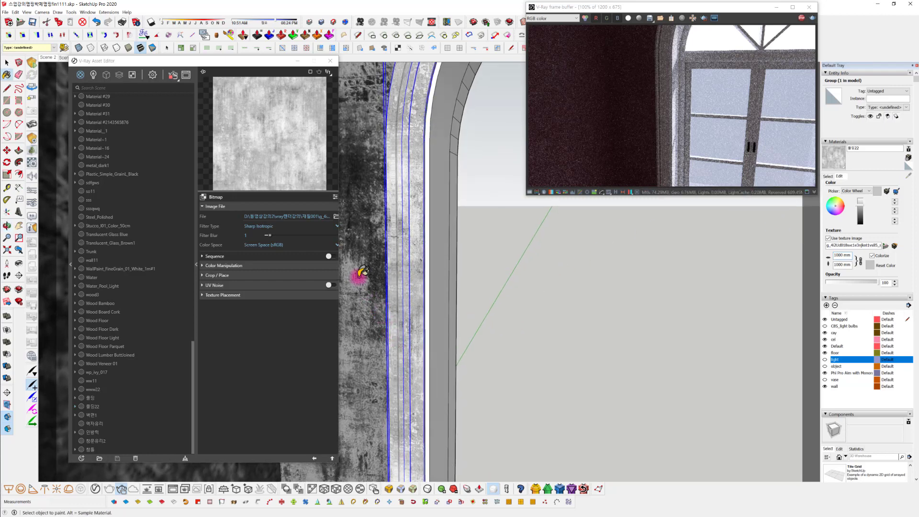
Return to the 몰딩22 material's V-Ray settings and set its reflection glossiness to 0.85
{"action": "left_click", "coordinate": [312, 458]}
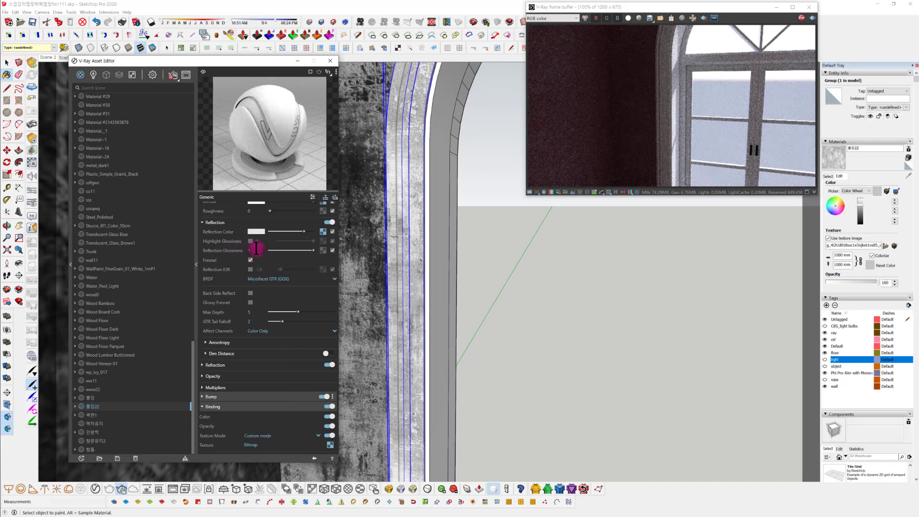
{"action": "type", "text": "0.8"}
{"action": "key", "text": "Return"}
Examine the molding around the arched window from several distances and angles in the model and the interactive render
{"action": "mouse_move", "coordinate": [611, 323]}
{"action": "middle_mouse_down"}
{"action": "mouse_move", "coordinate": [660, 326]}
{"action": "mouse_move", "coordinate": [525, 365]}
{"action": "middle_mouse_up"}
{"action": "scroll", "coordinate": [522, 369], "scroll_direction": "down", "scroll_amount": 2}
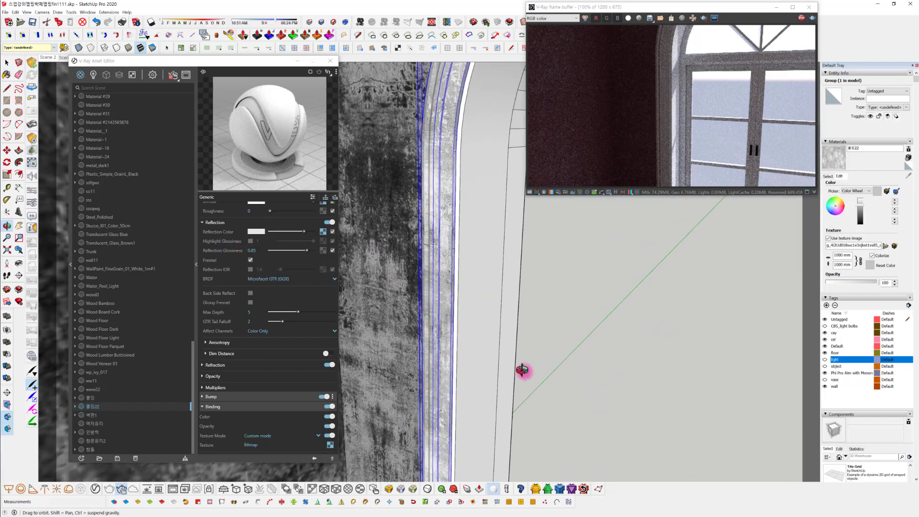
{"action": "mouse_move", "coordinate": [484, 344]}
{"action": "middle_mouse_down"}
{"action": "mouse_move", "coordinate": [486, 355]}
{"action": "mouse_move", "coordinate": [421, 320]}
{"action": "middle_mouse_up"}
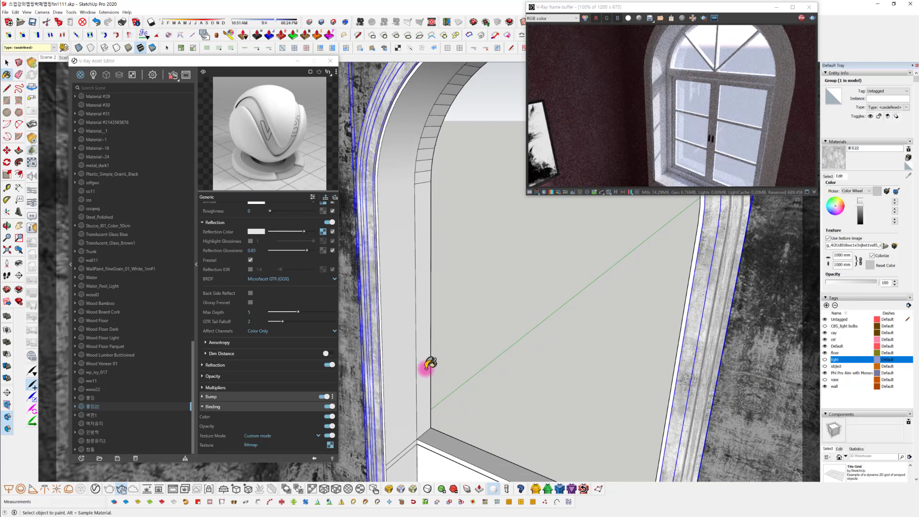
{"action": "mouse_move", "coordinate": [449, 346]}
{"action": "middle_mouse_down"}
{"action": "mouse_move", "coordinate": [426, 324]}
{"action": "mouse_move", "coordinate": [518, 343]}
{"action": "mouse_move", "coordinate": [498, 293]}
{"action": "mouse_move", "coordinate": [455, 271]}
{"action": "mouse_move", "coordinate": [456, 287]}
{"action": "middle_mouse_up"}
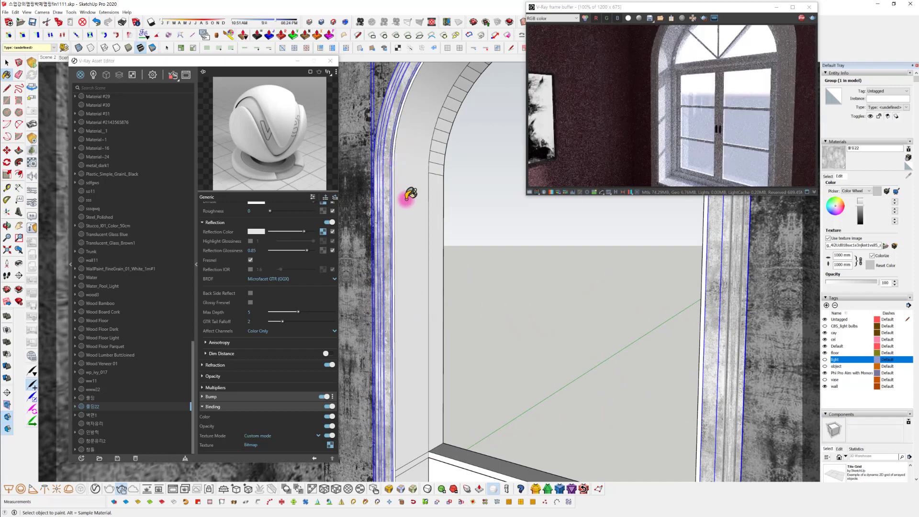
{"action": "mouse_move", "coordinate": [433, 425]}
{"action": "middle_mouse_down"}
{"action": "mouse_move", "coordinate": [433, 314]}
{"action": "mouse_move", "coordinate": [418, 324]}
{"action": "mouse_move", "coordinate": [416, 311]}
{"action": "mouse_move", "coordinate": [431, 349]}
{"action": "middle_mouse_up"}
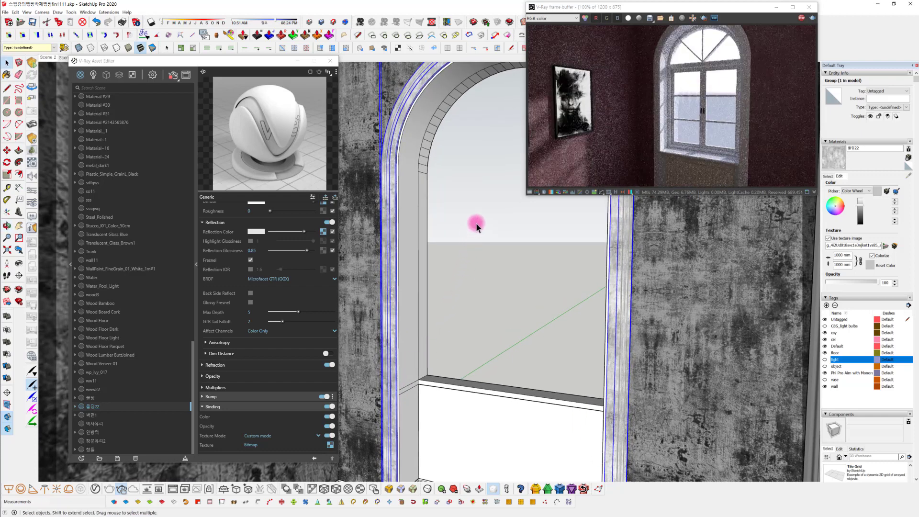
{"action": "mouse_move", "coordinate": [478, 238]}
{"action": "middle_mouse_down"}
{"action": "mouse_move", "coordinate": [469, 294]}
{"action": "mouse_move", "coordinate": [441, 236]}
{"action": "middle_mouse_up"}
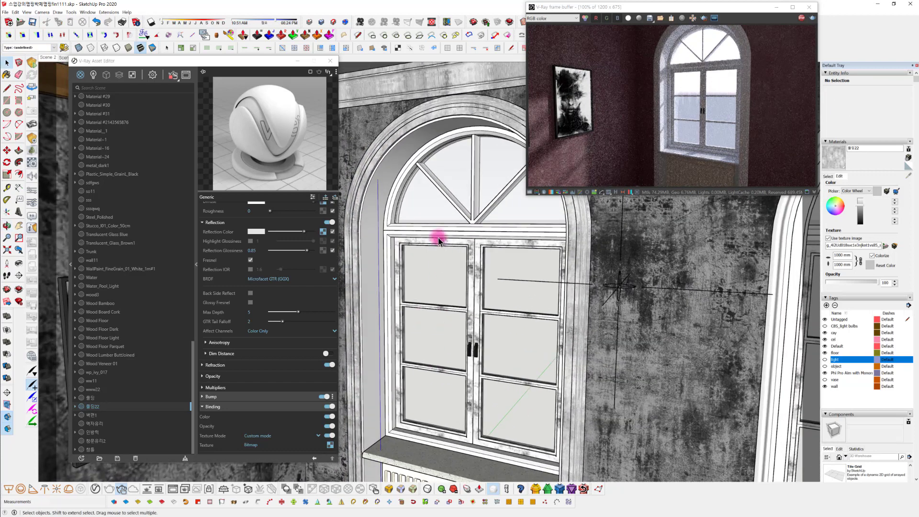
{"action": "scroll", "coordinate": [484, 240], "scroll_direction": "up", "scroll_amount": 3}
{"action": "scroll", "coordinate": [468, 291], "scroll_direction": "down", "scroll_amount": 3}
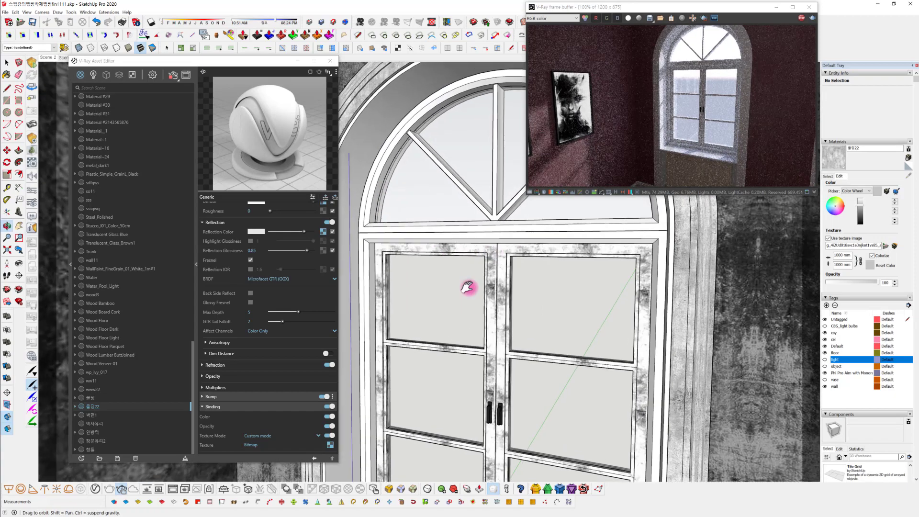
Open the ceiling crown molding group, select all its geometry and start the ThruPaint texture tool on its front face
{"action": "mouse_move", "coordinate": [468, 291]}
{"action": "middle_mouse_down"}
{"action": "mouse_move", "coordinate": [498, 349]}
{"action": "mouse_move", "coordinate": [480, 311]}
{"action": "mouse_move", "coordinate": [527, 295]}
{"action": "mouse_move", "coordinate": [708, 404]}
{"action": "mouse_move", "coordinate": [527, 333]}
{"action": "mouse_move", "coordinate": [523, 236]}
{"action": "middle_mouse_up"}
{"action": "left_click", "coordinate": [522, 238]}
{"action": "double_click", "coordinate": [522, 238]}
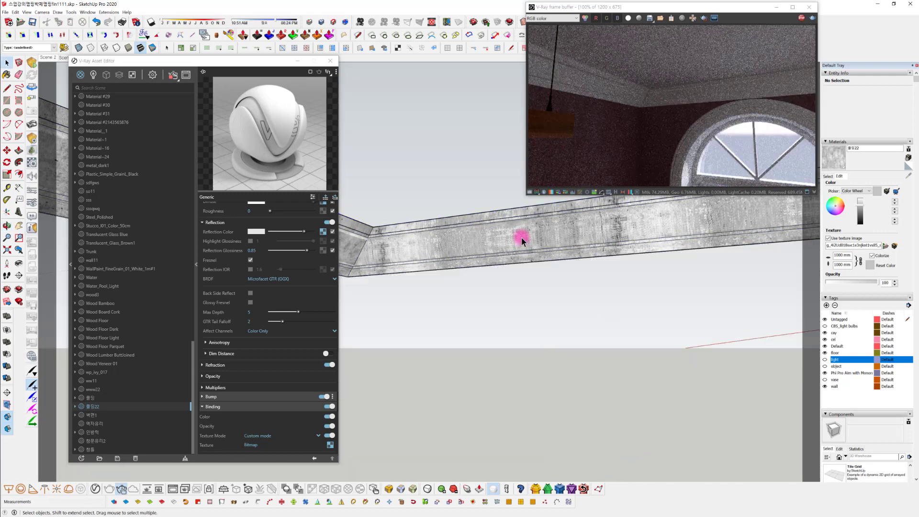
{"action": "key", "text": "ctrl+a"}
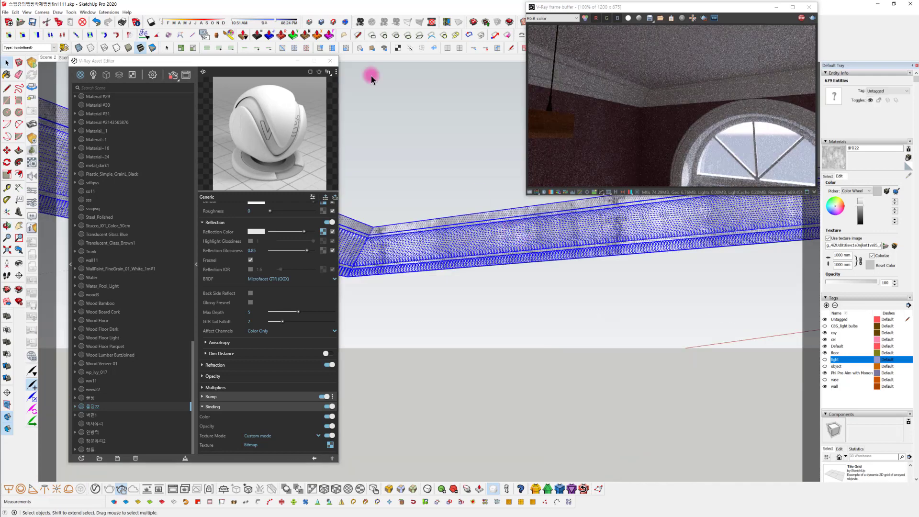
{"action": "left_click", "coordinate": [229, 34]}
{"action": "left_click", "coordinate": [536, 238]}
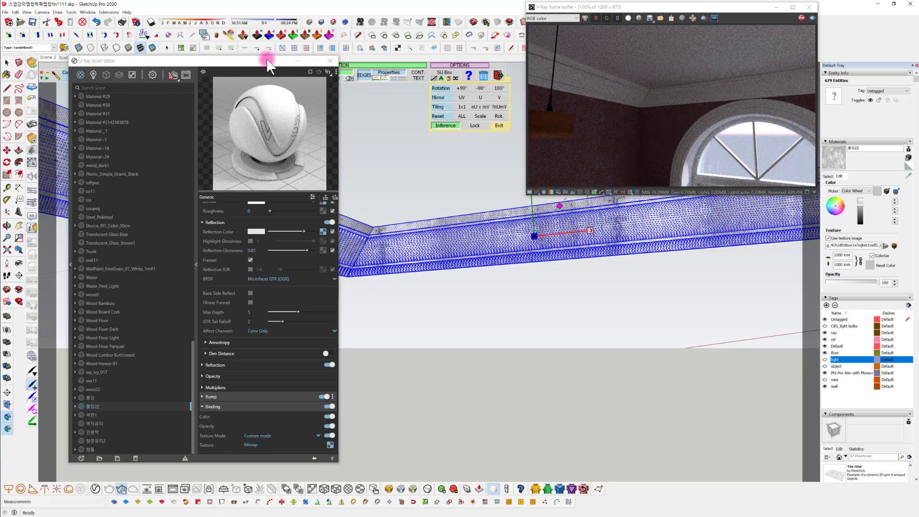
Paint the selected crown molding faces with projected UV mapping and adjust the texture with its visual handles
{"action": "left_click_drag", "start_coordinate": [267, 61], "coordinate": [265, 119]}
{"action": "left_click", "coordinate": [223, 75]}
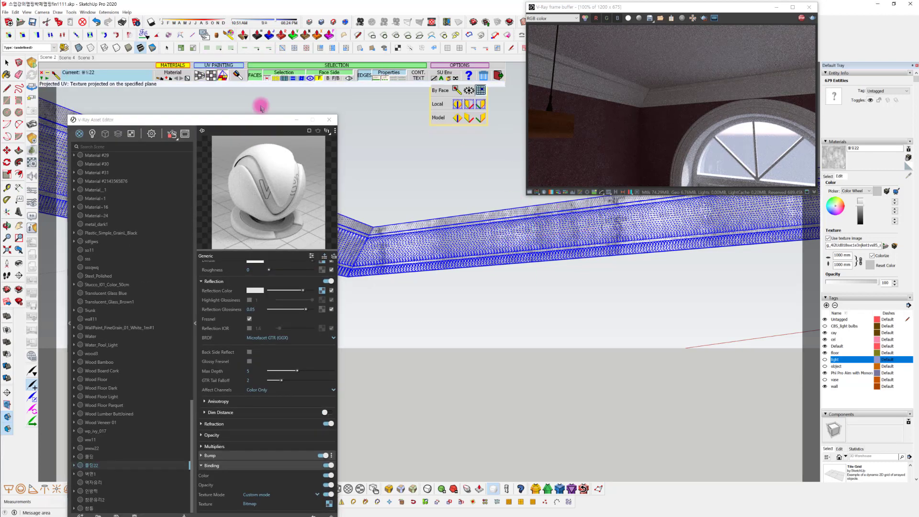
{"action": "left_click", "coordinate": [526, 230]}
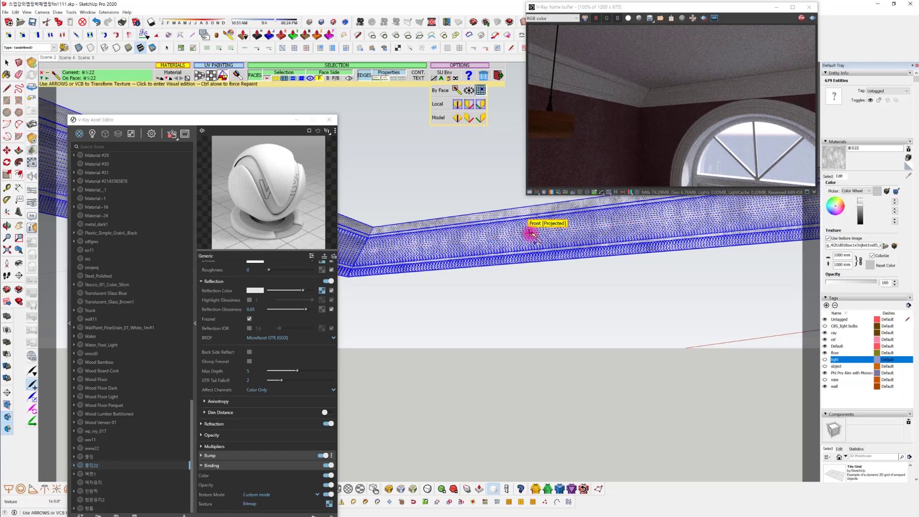
{"action": "left_click", "coordinate": [500, 214]}
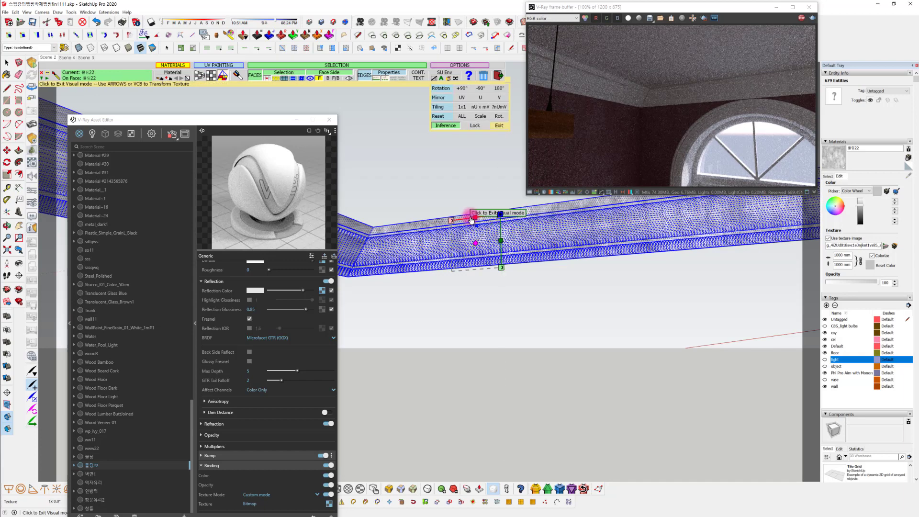
{"action": "left_click_drag", "start_coordinate": [475, 219], "coordinate": [452, 222]}
Repaint the selected crown molding faces with Natural UV mapping, then leave the texture tool and close the group
{"action": "mouse_move", "coordinate": [387, 238]}
{"action": "middle_mouse_down", "text": "shift"}
{"action": "mouse_move", "coordinate": [654, 248]}
{"action": "mouse_move", "coordinate": [541, 242]}
{"action": "middle_mouse_up", "text": "shift"}
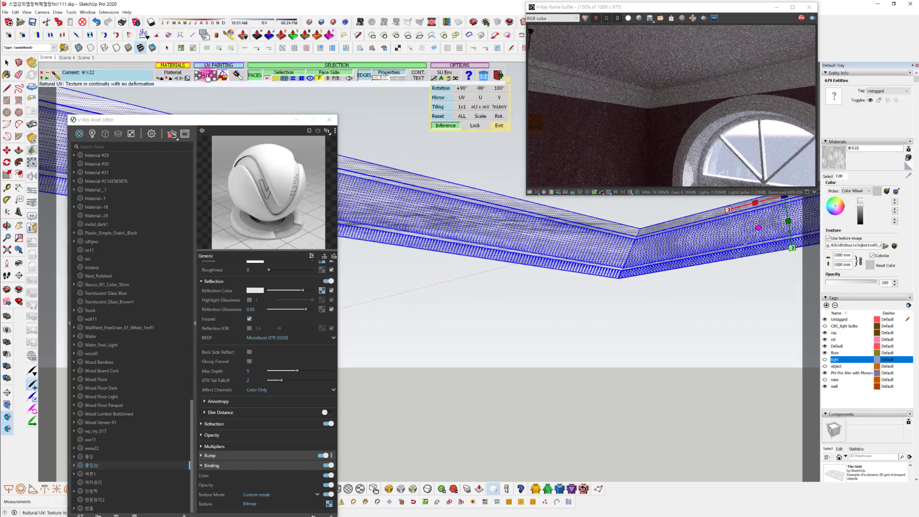
{"action": "left_click", "coordinate": [210, 75]}
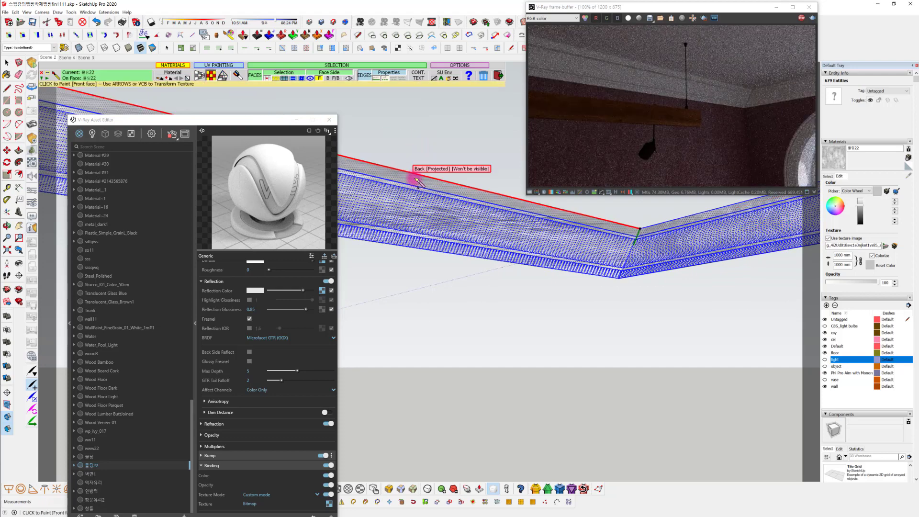
{"action": "middle_click_drag", "start_coordinate": [595, 255], "coordinate": [552, 276]}
{"action": "left_click", "coordinate": [538, 256]}
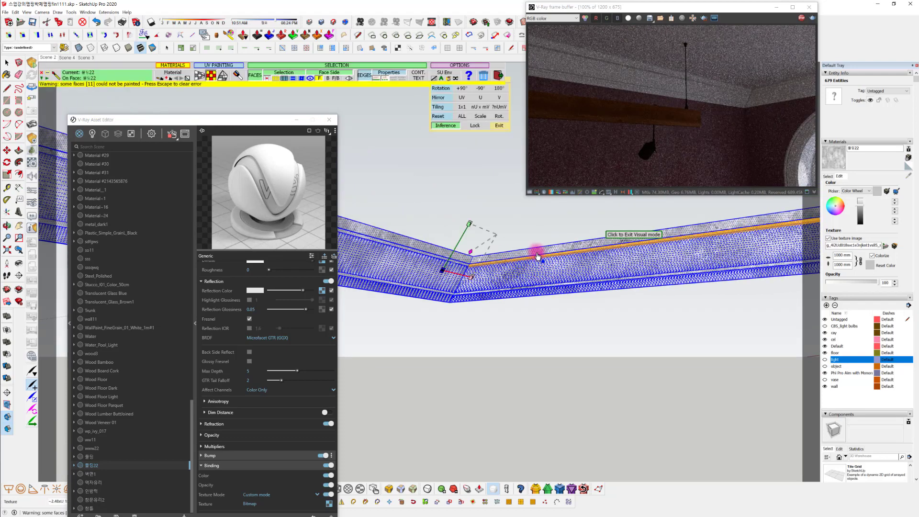
{"action": "left_click_drag", "start_coordinate": [470, 255], "coordinate": [479, 249]}
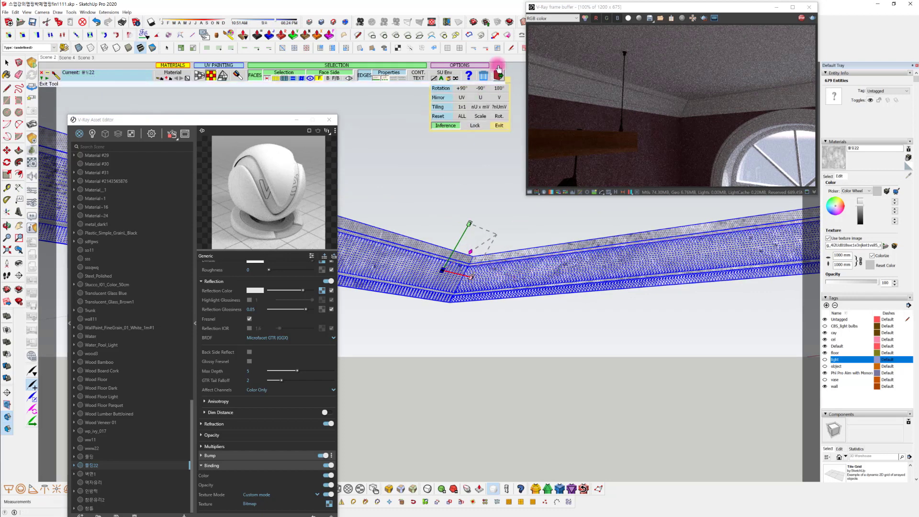
{"action": "left_click", "coordinate": [498, 76]}
{"action": "middle_click_drag", "start_coordinate": [537, 340], "coordinate": [526, 322]}
{"action": "left_click", "coordinate": [546, 334]}
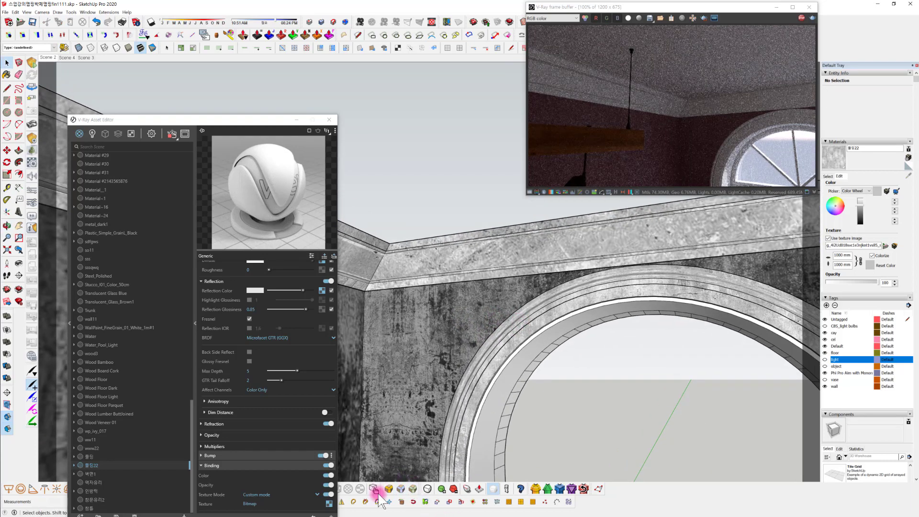
Examine the crown molding and both arched windows across the room in the model and the interactive render
{"action": "mouse_move", "coordinate": [481, 233]}
{"action": "middle_mouse_down"}
{"action": "mouse_move", "coordinate": [525, 245]}
{"action": "mouse_move", "coordinate": [566, 335]}
{"action": "middle_mouse_up"}
{"action": "middle_click_drag", "start_coordinate": [498, 424], "coordinate": [397, 480]}
{"action": "middle_click_drag", "start_coordinate": [523, 353], "coordinate": [408, 370]}
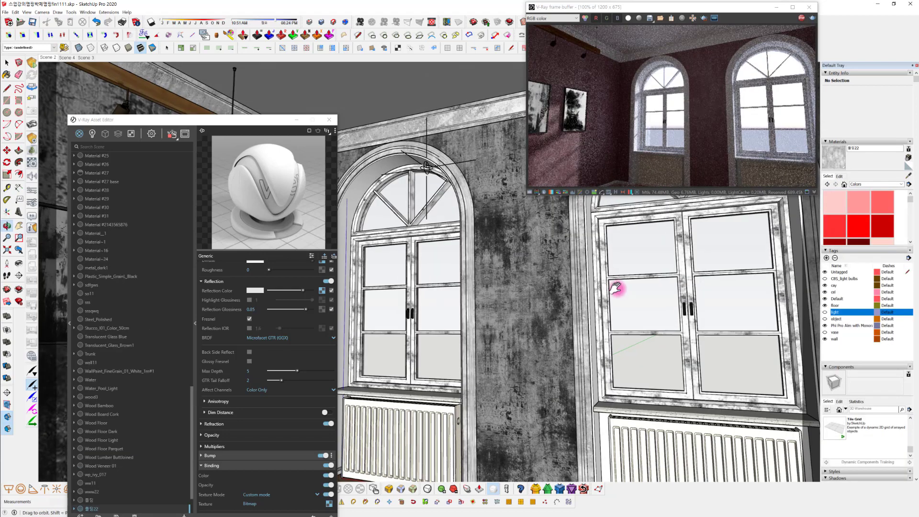
{"action": "mouse_move", "coordinate": [616, 287]}
{"action": "middle_mouse_down"}
{"action": "mouse_move", "coordinate": [523, 278]}
{"action": "mouse_move", "coordinate": [539, 336]}
{"action": "mouse_move", "coordinate": [537, 325]}
{"action": "middle_mouse_up"}
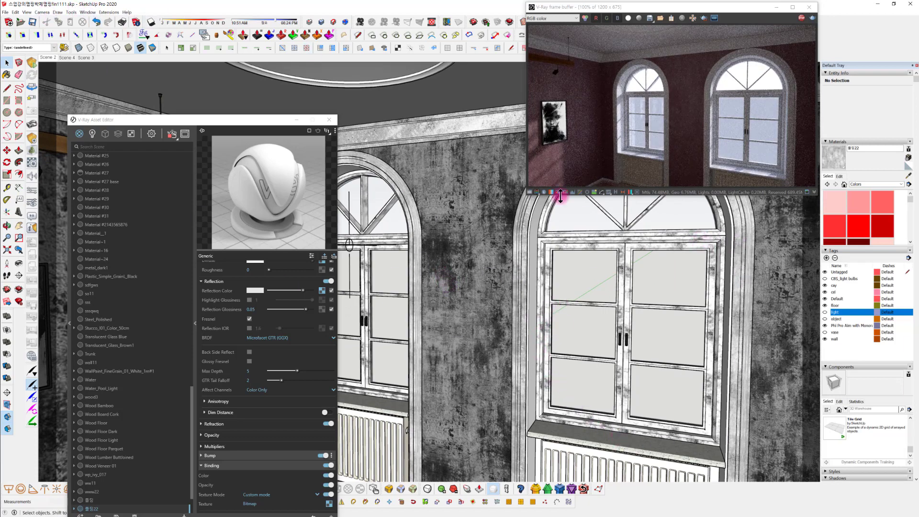
{"action": "mouse_move", "coordinate": [536, 210]}
{"action": "middle_mouse_down"}
{"action": "mouse_move", "coordinate": [493, 222]}
{"action": "mouse_move", "coordinate": [550, 256]}
{"action": "mouse_move", "coordinate": [550, 240]}
{"action": "mouse_move", "coordinate": [518, 333]}
{"action": "mouse_move", "coordinate": [495, 357]}
{"action": "mouse_move", "coordinate": [464, 361]}
{"action": "mouse_move", "coordinate": [375, 324]}
{"action": "middle_mouse_up"}
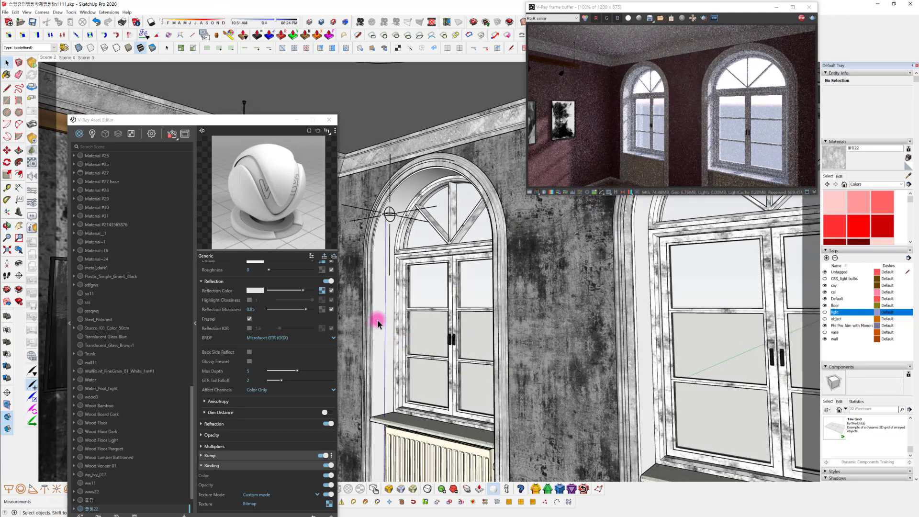
Open the wall group and select the inner reveal faces of the first arched window, including the section below the sill
{"action": "double_click", "coordinate": [378, 320]}
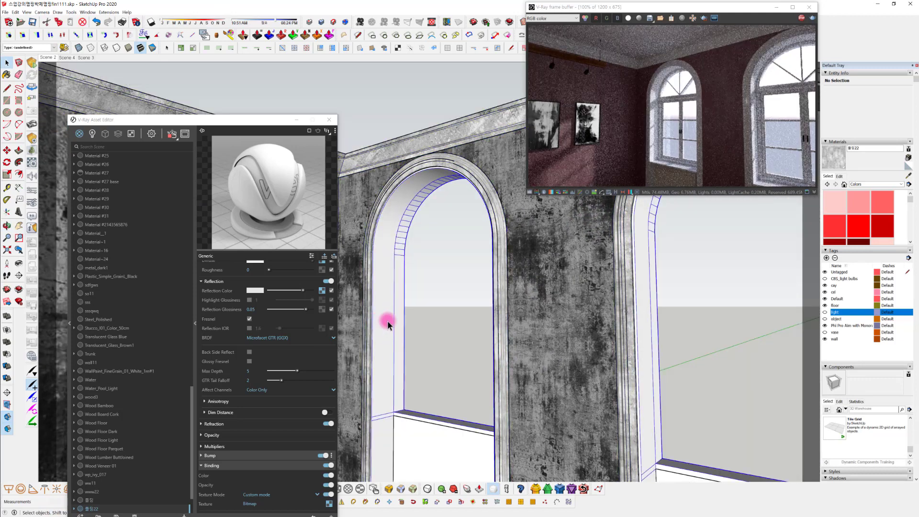
{"action": "triple_click", "coordinate": [388, 324]}
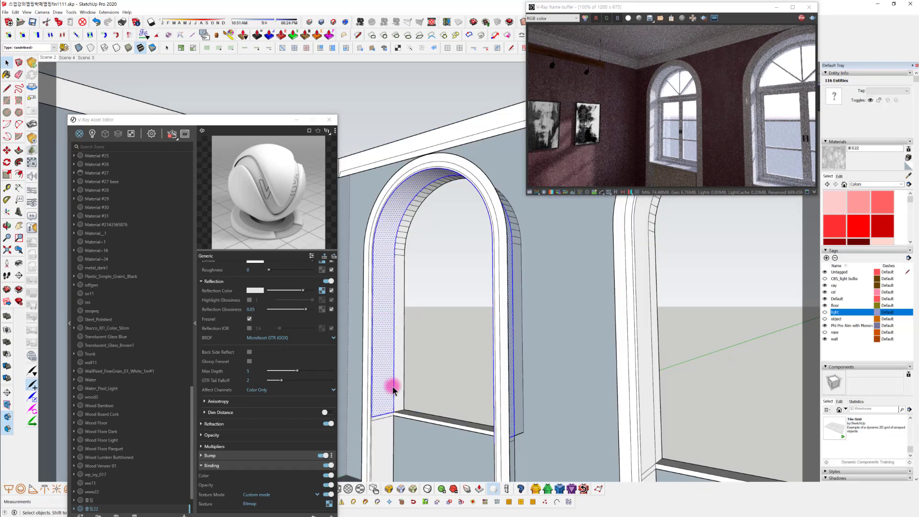
{"action": "left_click", "coordinate": [389, 433]}
{"action": "left_click", "coordinate": [386, 397], "text": "ctrl"}
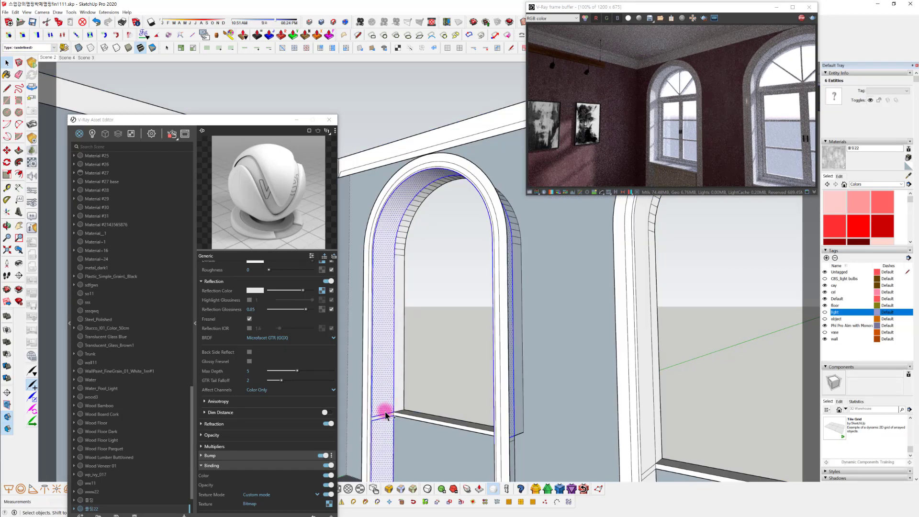
{"action": "triple_click", "coordinate": [383, 367]}
{"action": "middle_click_drag", "start_coordinate": [383, 368], "coordinate": [400, 334]}
{"action": "double_click", "coordinate": [444, 281]}
{"action": "double_click", "coordinate": [444, 379], "text": "ctrl"}
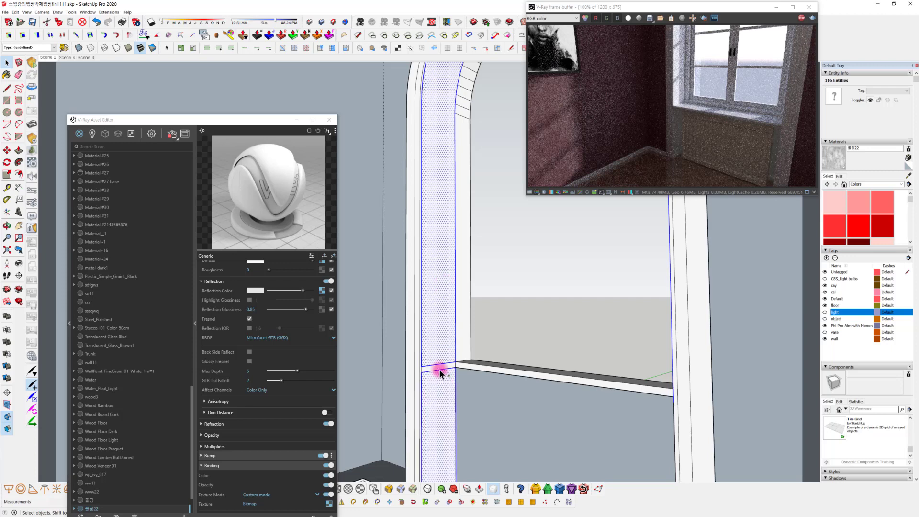
{"action": "double_click", "coordinate": [439, 368], "text": "ctrl"}
{"action": "middle_click_drag", "start_coordinate": [457, 367], "coordinate": [426, 349]}
{"action": "left_click", "coordinate": [664, 361], "text": "ctrl"}
{"action": "middle_click_drag", "start_coordinate": [716, 343], "coordinate": [518, 327]}
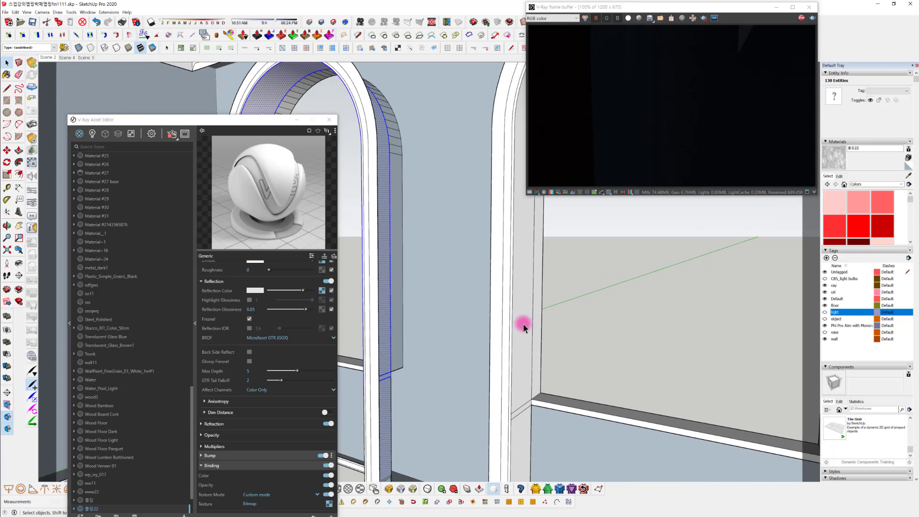
Add the second arched window's near-side reveal faces, above and below the sill, to the selection
{"action": "left_click", "coordinate": [523, 327]}
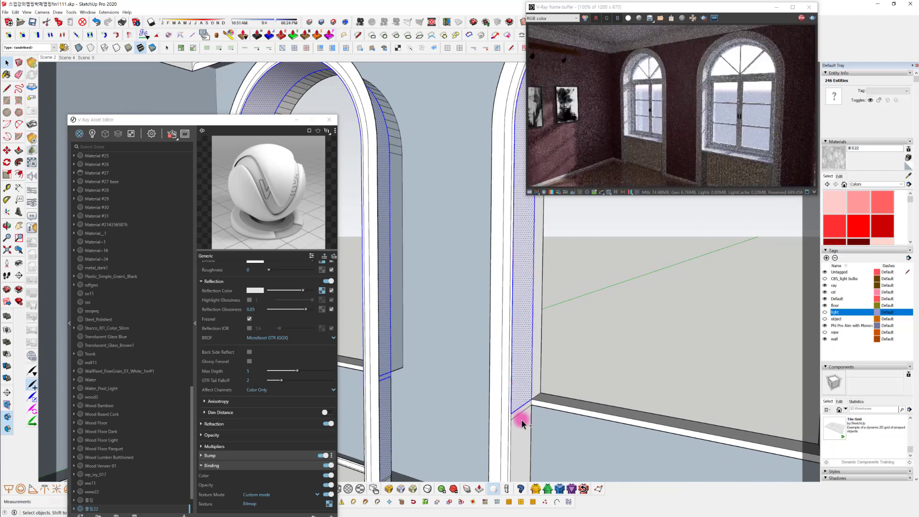
{"action": "double_click", "coordinate": [522, 421], "text": "ctrl"}
{"action": "middle_click_drag", "start_coordinate": [516, 413], "coordinate": [512, 326], "text": "shift"}
{"action": "double_click", "coordinate": [731, 315], "text": "ctrl"}
{"action": "double_click", "coordinate": [488, 306], "text": "ctrl"}
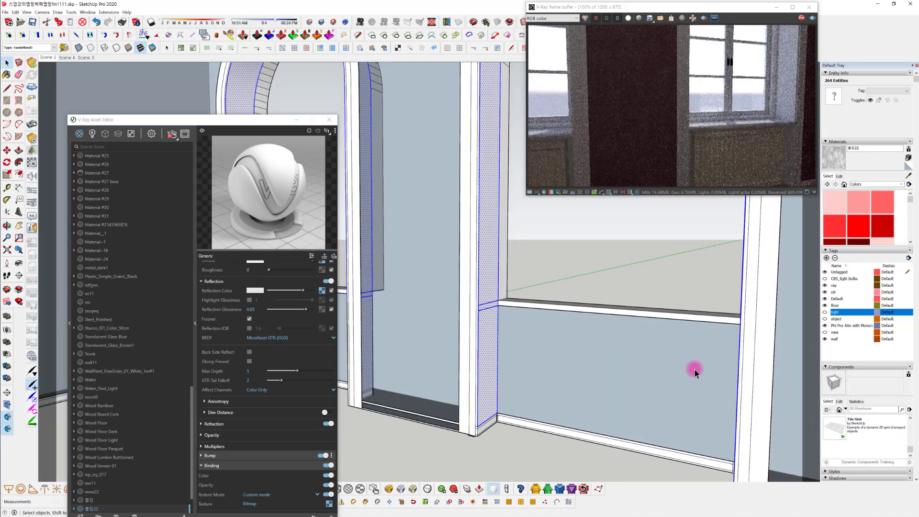
Extend the selection with the remaining reveal faces below the sill on the windows' opposite sides
{"action": "scroll", "coordinate": [742, 368], "scroll_direction": "up", "scroll_amount": 1}
{"action": "scroll", "coordinate": [743, 368], "scroll_direction": "up", "scroll_amount": 1}
{"action": "double_click", "coordinate": [740, 355], "text": "ctrl"}
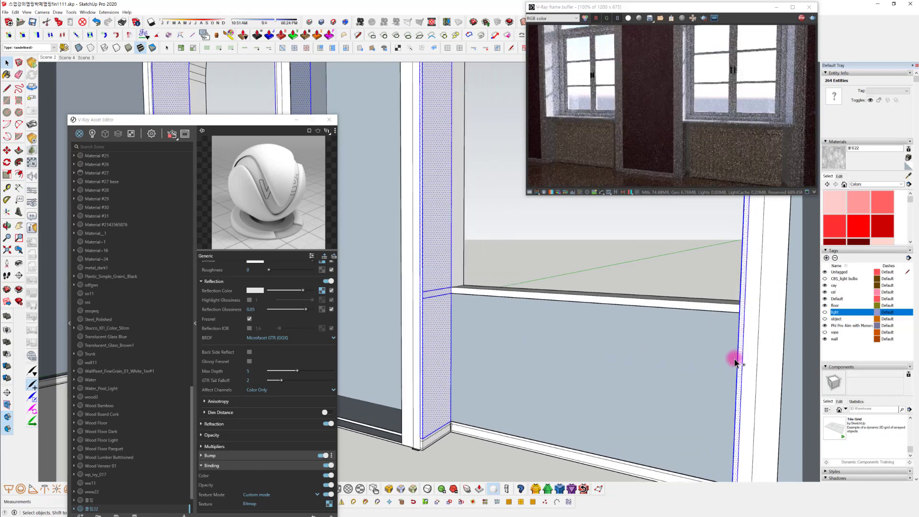
{"action": "middle_click_drag", "start_coordinate": [467, 294], "coordinate": [603, 387]}
{"action": "scroll", "coordinate": [551, 415], "scroll_direction": "up", "scroll_amount": 5}
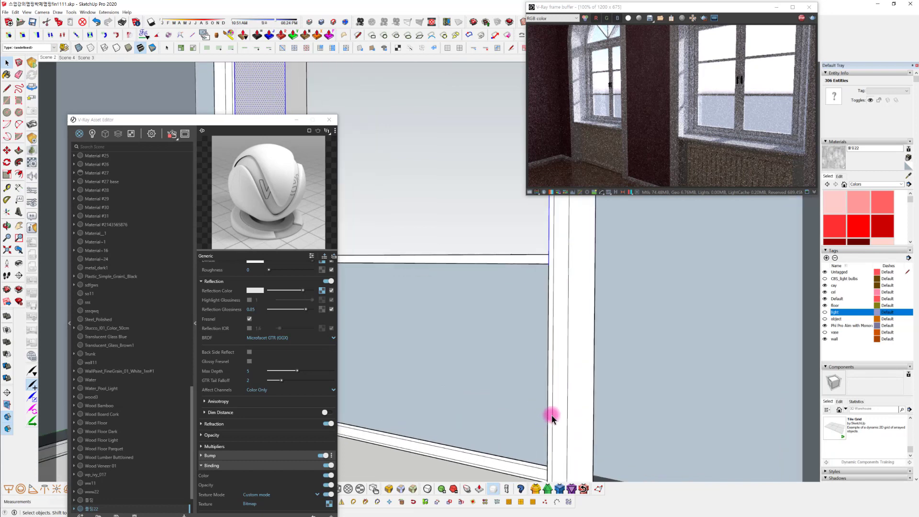
{"action": "middle_click_drag", "start_coordinate": [561, 417], "coordinate": [616, 418]}
{"action": "double_click", "coordinate": [664, 376], "text": "ctrl"}
Make a group from the selected reveal faces of both arched windows
{"action": "scroll", "coordinate": [664, 378], "scroll_direction": "down", "scroll_amount": 3}
{"action": "scroll", "coordinate": [618, 394], "scroll_direction": "down", "scroll_amount": 3}
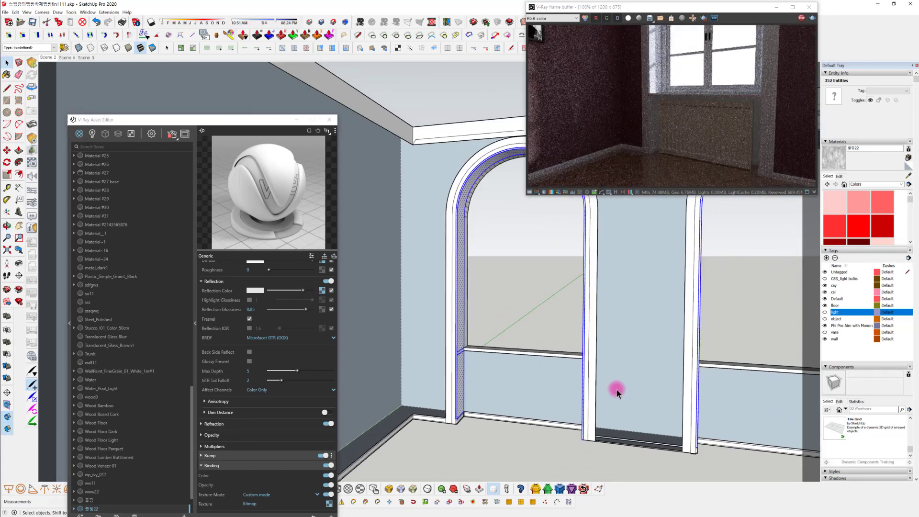
{"action": "scroll", "coordinate": [556, 328], "scroll_direction": "down", "scroll_amount": 1}
{"action": "middle_click_drag", "start_coordinate": [516, 303], "coordinate": [453, 284]}
{"action": "right_click", "coordinate": [453, 284]}
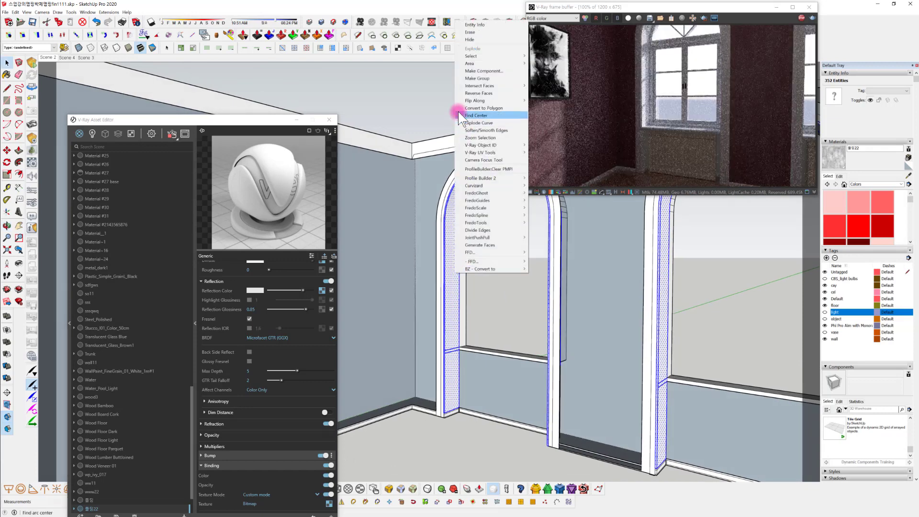
{"action": "left_click", "coordinate": [489, 79]}
Create a new Generic V-Ray material for the grouped window reveals
{"action": "scroll", "coordinate": [441, 268], "scroll_direction": "up", "scroll_amount": 2}
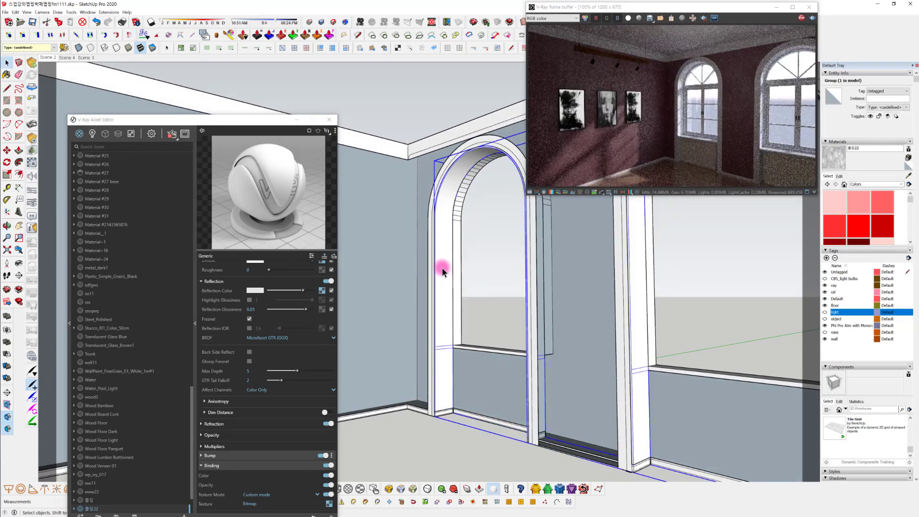
{"action": "scroll", "coordinate": [442, 268], "scroll_direction": "up", "scroll_amount": 4}
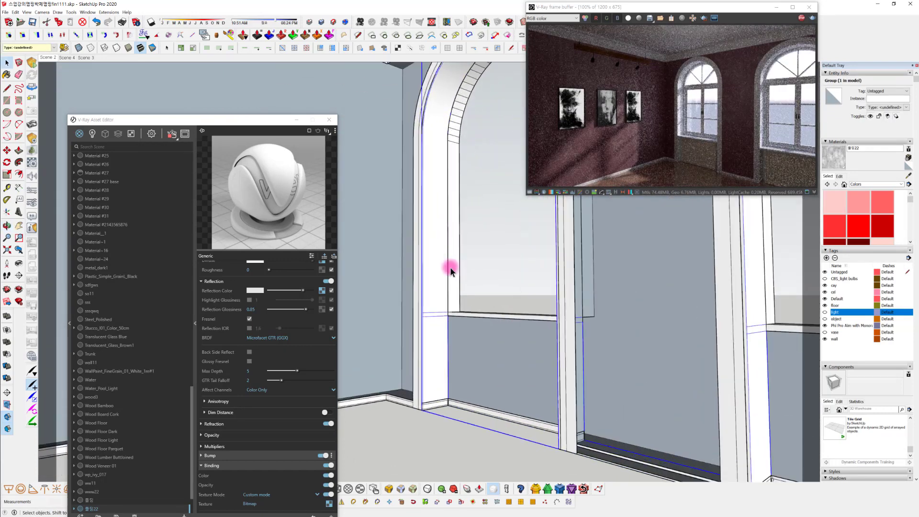
{"action": "mouse_move", "coordinate": [433, 320]}
{"action": "middle_mouse_down", "text": "shift"}
{"action": "mouse_move", "coordinate": [431, 383]}
{"action": "mouse_move", "coordinate": [443, 383]}
{"action": "middle_mouse_up", "text": "shift"}
{"action": "scroll", "coordinate": [439, 352], "scroll_direction": "down", "scroll_amount": 2}
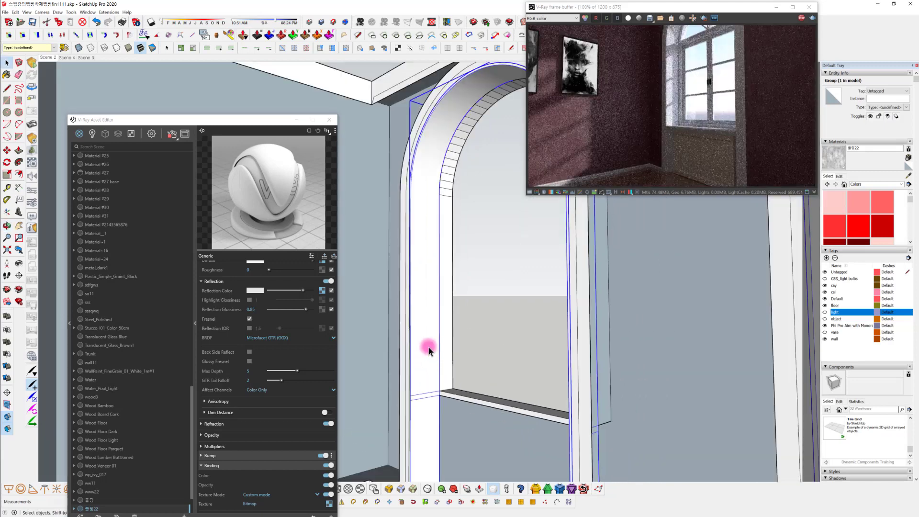
{"action": "mouse_move", "coordinate": [428, 346]}
{"action": "middle_mouse_down"}
{"action": "mouse_move", "coordinate": [473, 358]}
{"action": "mouse_move", "coordinate": [499, 396]}
{"action": "middle_mouse_up"}
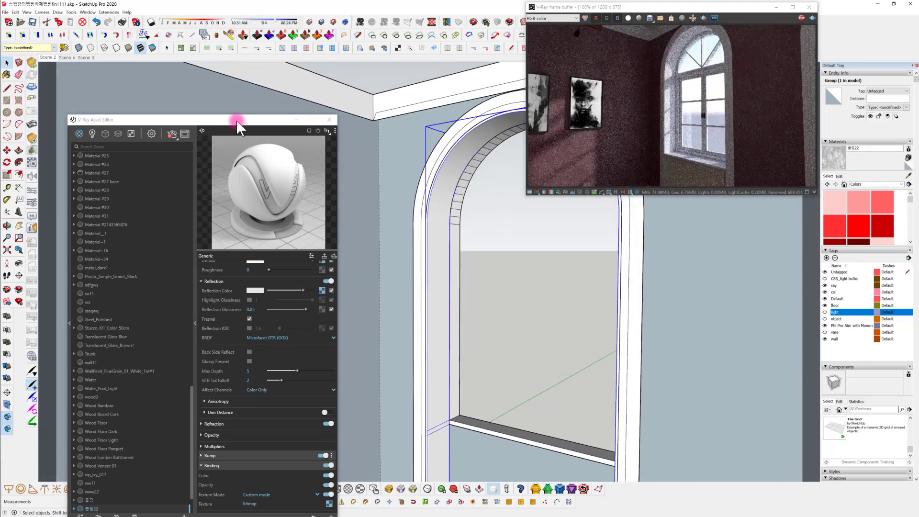
{"action": "left_click_drag", "start_coordinate": [237, 120], "coordinate": [277, 56]}
{"action": "mouse_move", "coordinate": [421, 304]}
{"action": "middle_mouse_down"}
{"action": "mouse_move", "coordinate": [408, 336]}
{"action": "mouse_move", "coordinate": [460, 333]}
{"action": "mouse_move", "coordinate": [453, 275]}
{"action": "middle_mouse_up"}
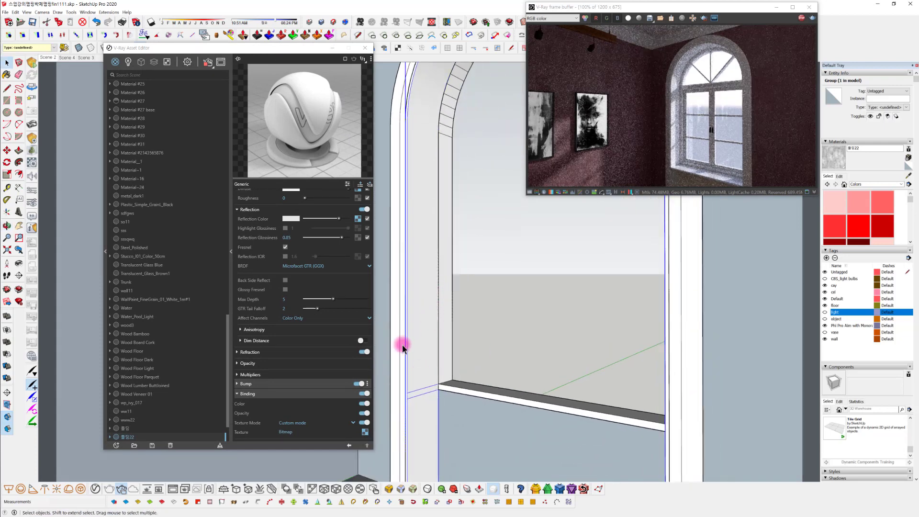
{"action": "left_click", "coordinate": [116, 443]}
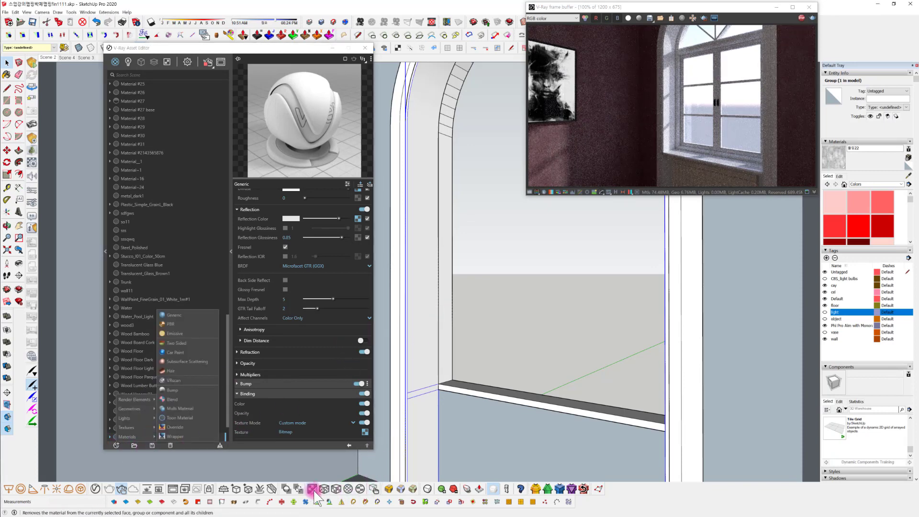
{"action": "left_click", "coordinate": [191, 314]}
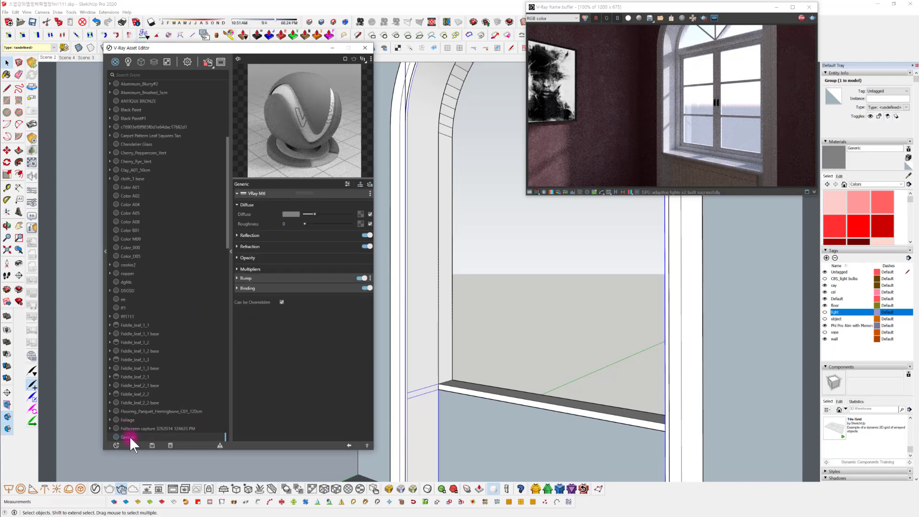
Rename the new Generic material with a Korean name ending in 002 and apply it to the selected window reveal group
{"action": "right_click", "coordinate": [130, 436]}
{"action": "left_click", "coordinate": [145, 396]}
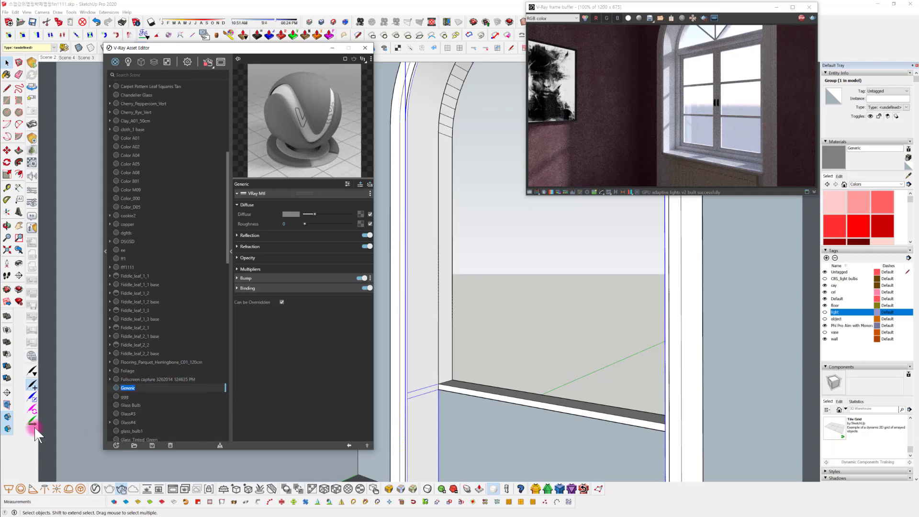
{"action": "type", "text": "ㅈ"}
{"action": "left_click", "coordinate": [197, 407]}
{"action": "left_click_drag", "start_coordinate": [226, 235], "coordinate": [215, 420]}
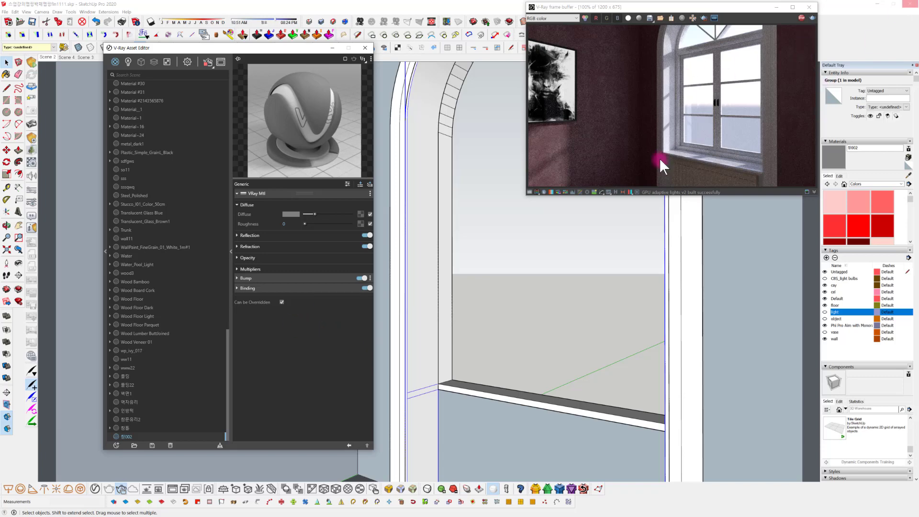
{"action": "right_click", "coordinate": [154, 438]}
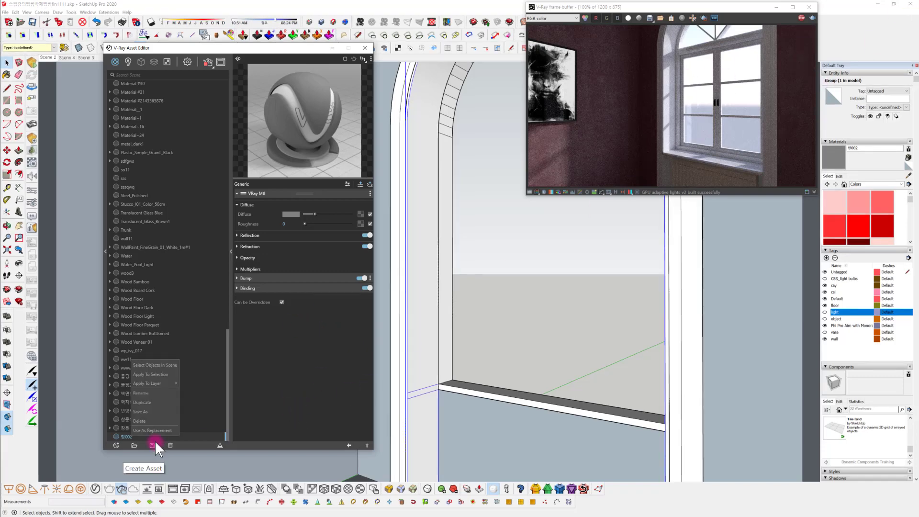
{"action": "left_click", "coordinate": [162, 373]}
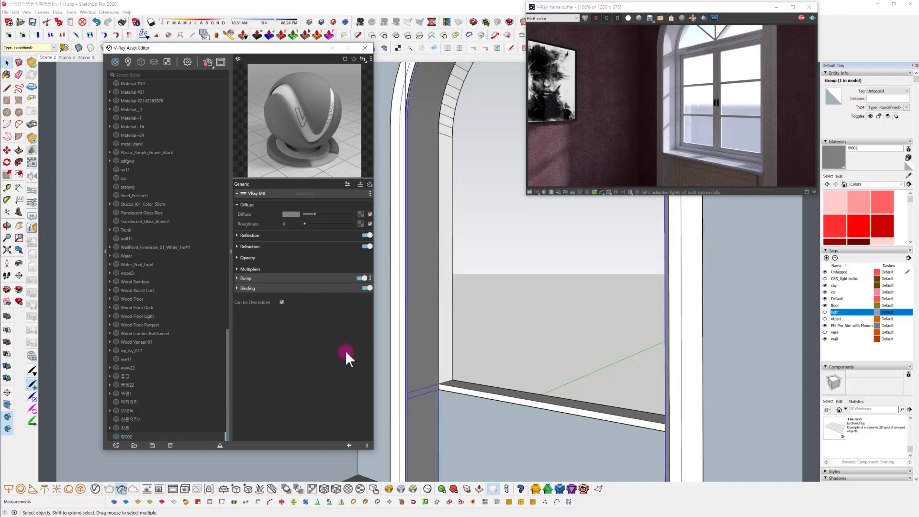
Set the window reveal material's diffuse color to pure white
{"action": "left_click", "coordinate": [292, 213]}
{"action": "left_click_drag", "start_coordinate": [371, 61], "coordinate": [371, 59]}
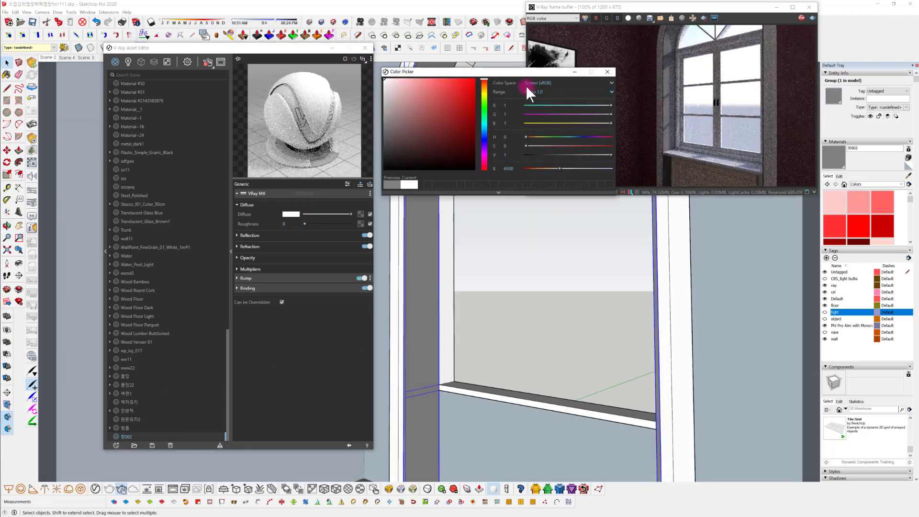
{"action": "left_click", "coordinate": [608, 72]}
Assign a Dirt texture to the reveal material's diffuse channel and reduce its radius to about 0.36
{"action": "mouse_move", "coordinate": [452, 309]}
{"action": "middle_mouse_down"}
{"action": "mouse_move", "coordinate": [476, 322]}
{"action": "mouse_move", "coordinate": [456, 333]}
{"action": "middle_mouse_up"}
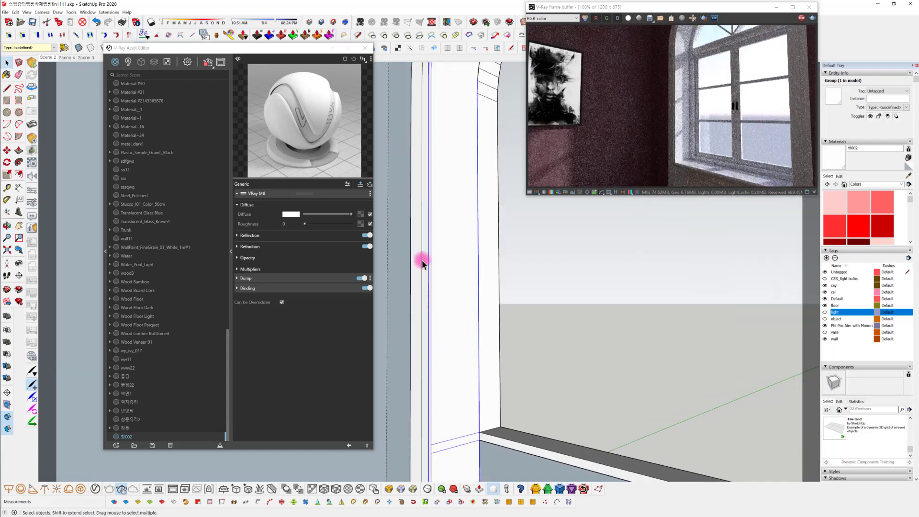
{"action": "middle_click_drag", "start_coordinate": [459, 277], "coordinate": [478, 342]}
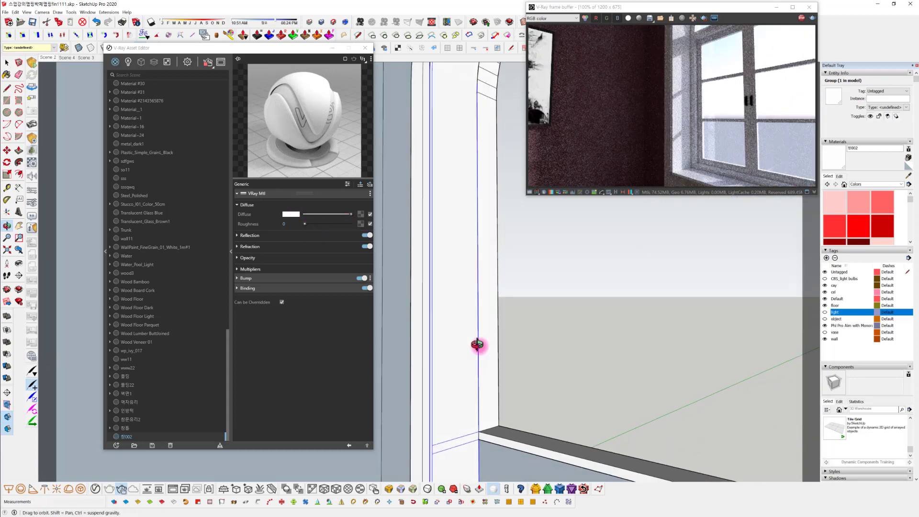
{"action": "left_click", "coordinate": [359, 214]}
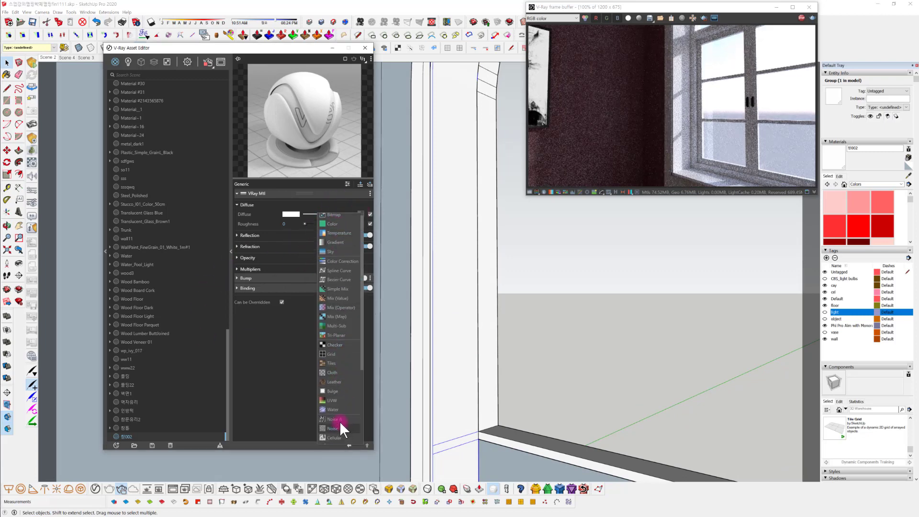
{"action": "scroll", "coordinate": [340, 422], "scroll_direction": "down", "scroll_amount": 2}
{"action": "left_click", "coordinate": [340, 426]}
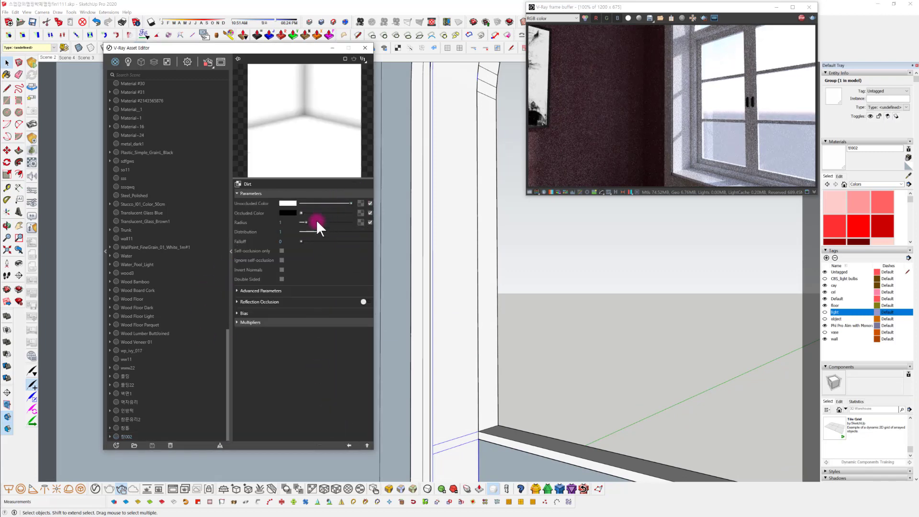
{"action": "left_click_drag", "start_coordinate": [306, 225], "coordinate": [303, 222]}
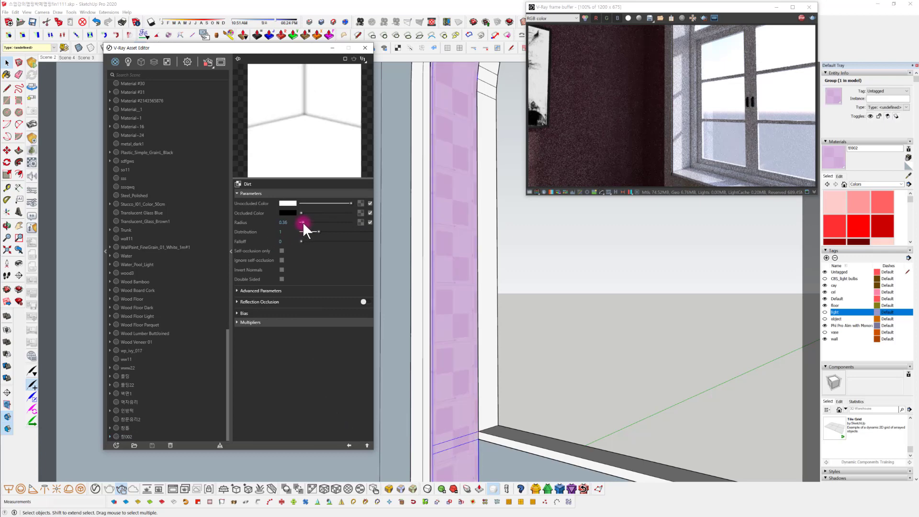
Adjust the Dirt texture to a radius of about 0.43 and a distribution of 1.39, then return to the material
{"action": "scroll", "coordinate": [425, 322], "scroll_direction": "up", "scroll_amount": 3}
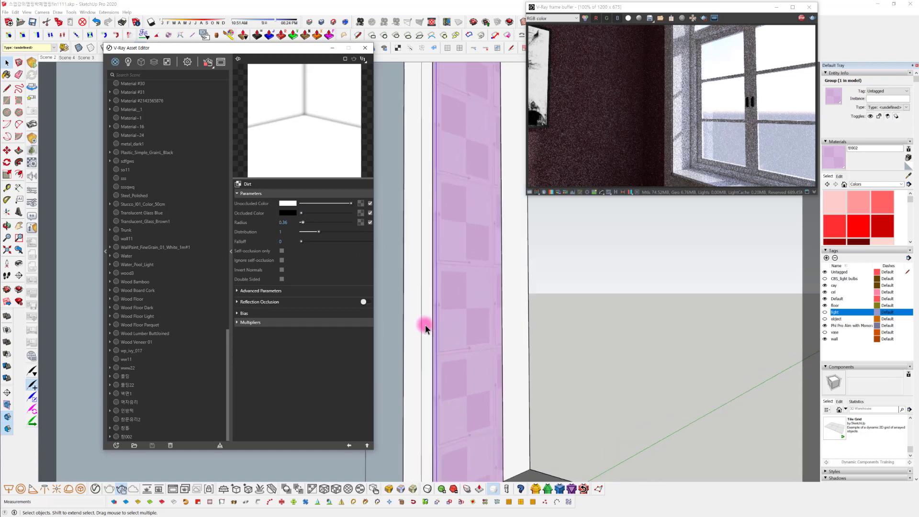
{"action": "mouse_move", "coordinate": [444, 354]}
{"action": "middle_mouse_down"}
{"action": "mouse_move", "coordinate": [447, 322]}
{"action": "mouse_move", "coordinate": [438, 328]}
{"action": "mouse_move", "coordinate": [470, 386]}
{"action": "mouse_move", "coordinate": [452, 220]}
{"action": "mouse_move", "coordinate": [447, 267]}
{"action": "mouse_move", "coordinate": [468, 300]}
{"action": "mouse_move", "coordinate": [437, 177]}
{"action": "mouse_move", "coordinate": [459, 236]}
{"action": "middle_mouse_up"}
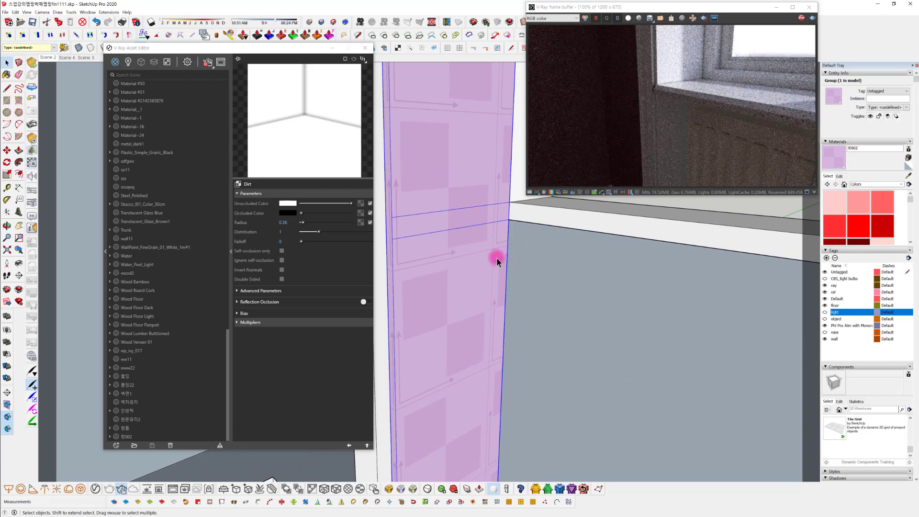
{"action": "mouse_move", "coordinate": [494, 257]}
{"action": "middle_mouse_down"}
{"action": "mouse_move", "coordinate": [509, 283]}
{"action": "mouse_move", "coordinate": [522, 382]}
{"action": "mouse_move", "coordinate": [427, 247]}
{"action": "mouse_move", "coordinate": [459, 252]}
{"action": "mouse_move", "coordinate": [486, 274]}
{"action": "middle_mouse_up"}
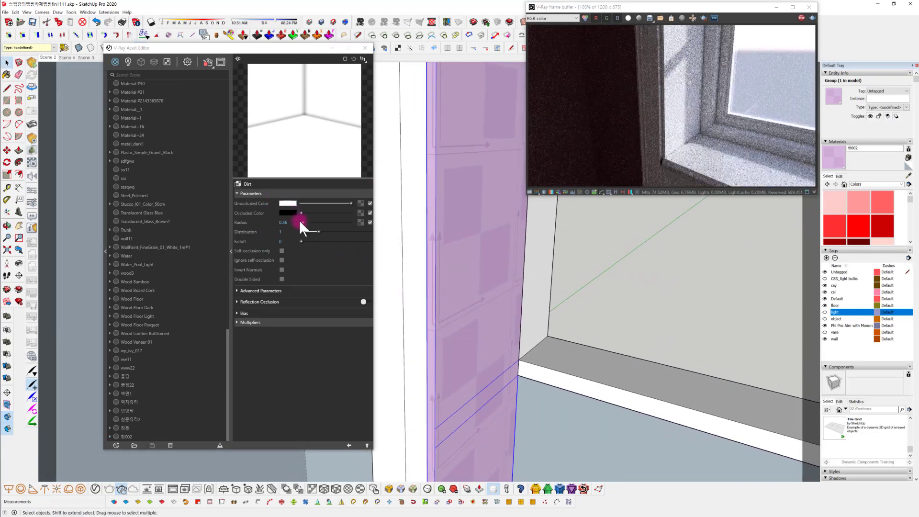
{"action": "left_click_drag", "start_coordinate": [300, 223], "coordinate": [303, 222]}
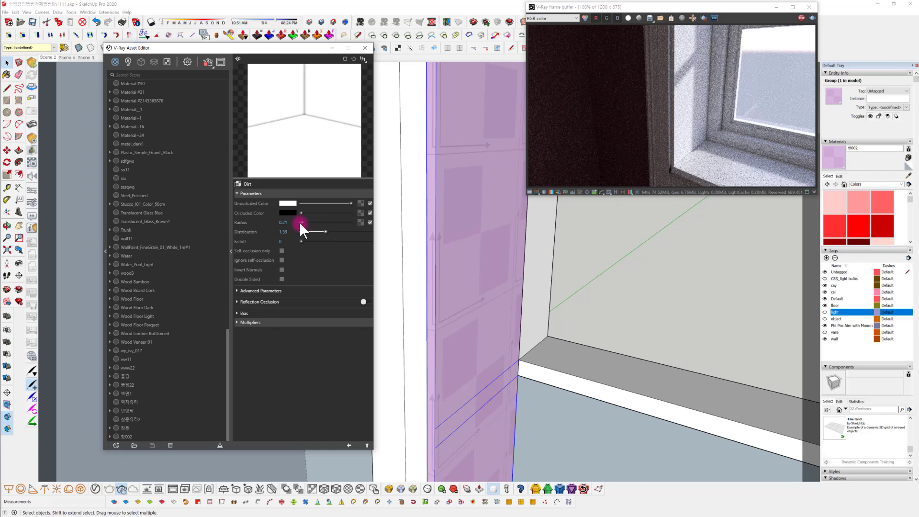
{"action": "left_click_drag", "start_coordinate": [303, 220], "coordinate": [303, 221]}
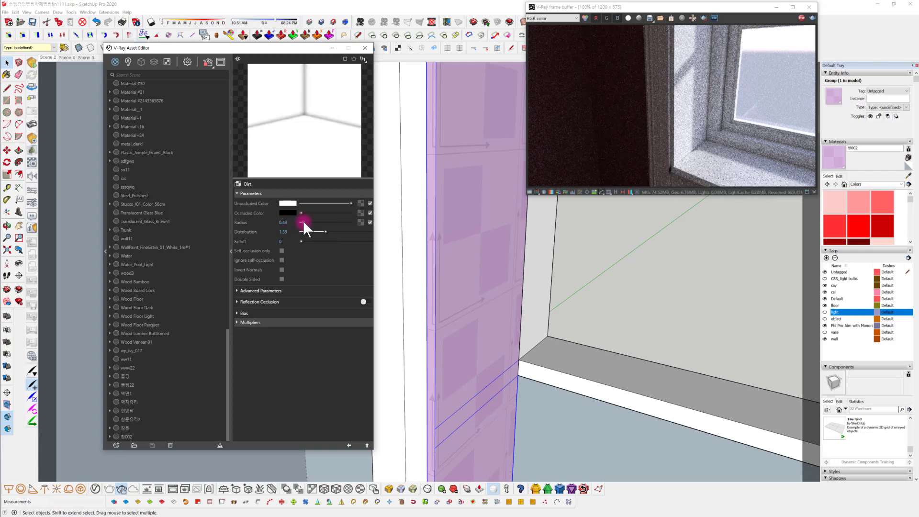
{"action": "left_click", "coordinate": [348, 445]}
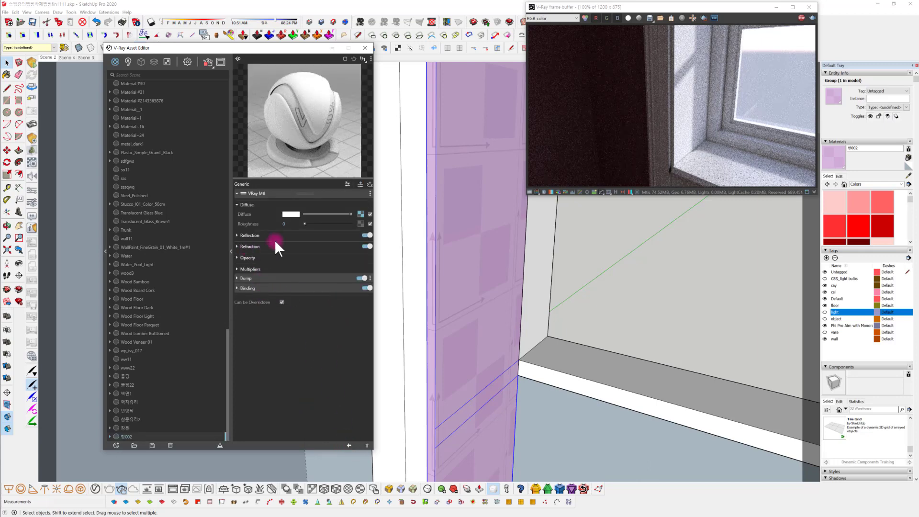
Raise the window reveal material's reflection color to light gray and turn off Fresnel
{"action": "left_click", "coordinate": [264, 232]}
{"action": "mouse_move", "coordinate": [458, 339]}
{"action": "middle_mouse_down"}
{"action": "mouse_move", "coordinate": [600, 293]}
{"action": "mouse_move", "coordinate": [610, 375]}
{"action": "mouse_move", "coordinate": [556, 360]}
{"action": "mouse_move", "coordinate": [581, 309]}
{"action": "mouse_move", "coordinate": [478, 330]}
{"action": "mouse_move", "coordinate": [502, 361]}
{"action": "mouse_move", "coordinate": [500, 348]}
{"action": "mouse_move", "coordinate": [495, 379]}
{"action": "middle_mouse_up"}
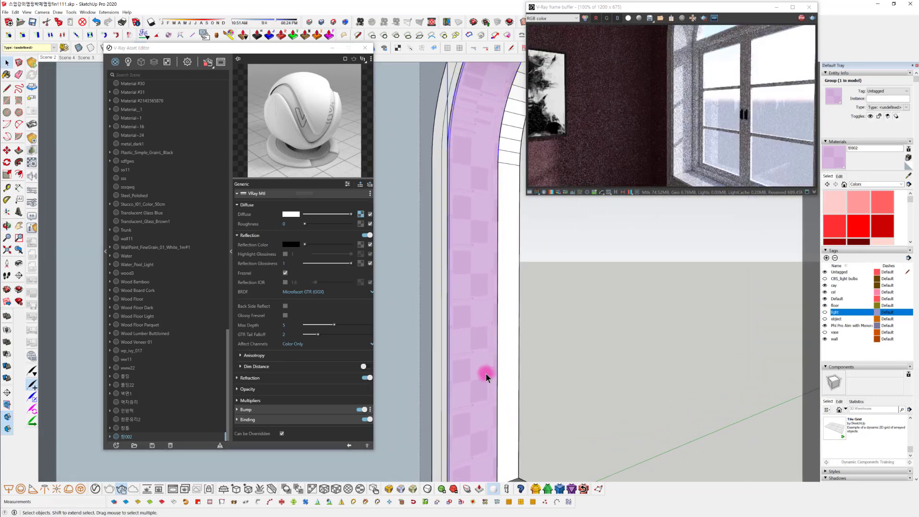
{"action": "scroll", "coordinate": [467, 352], "scroll_direction": "up", "scroll_amount": 1}
{"action": "left_click", "coordinate": [336, 244]}
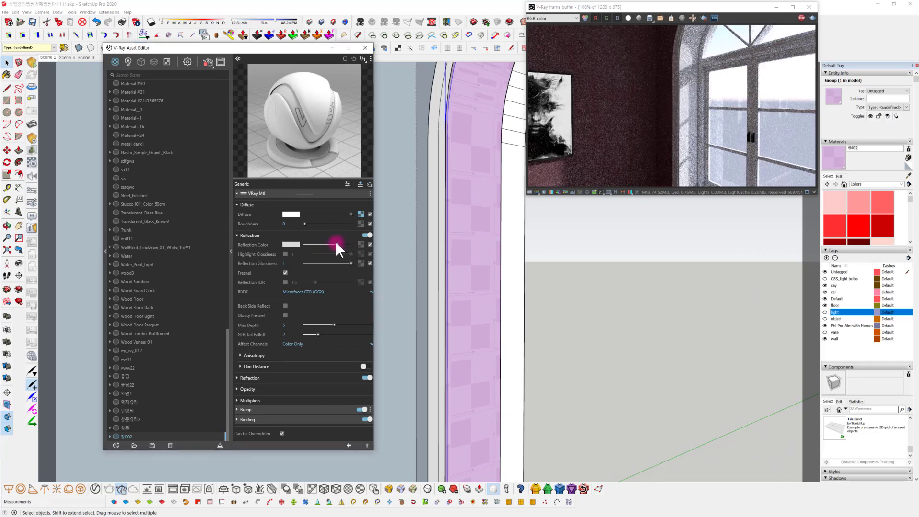
{"action": "left_click", "coordinate": [285, 273]}
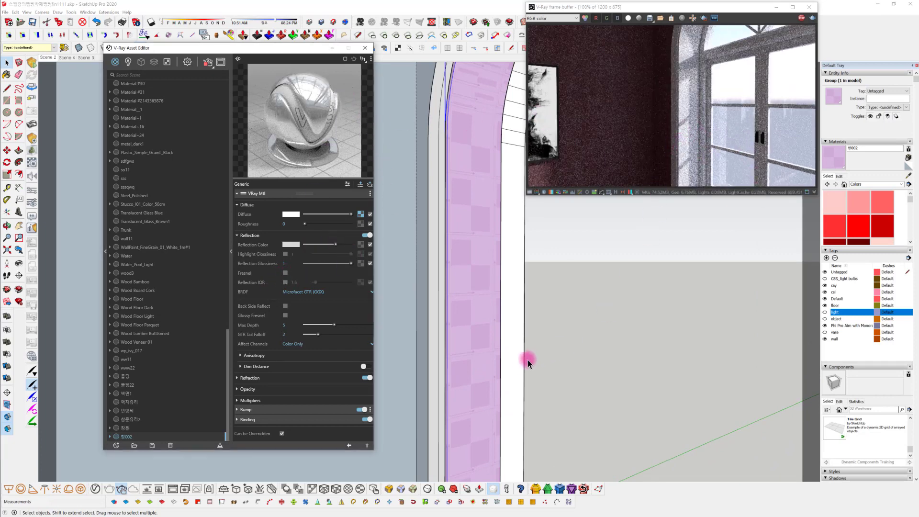
{"action": "mouse_move", "coordinate": [527, 359]}
{"action": "middle_mouse_down"}
{"action": "mouse_move", "coordinate": [509, 349]}
{"action": "mouse_move", "coordinate": [533, 340]}
{"action": "middle_mouse_up"}
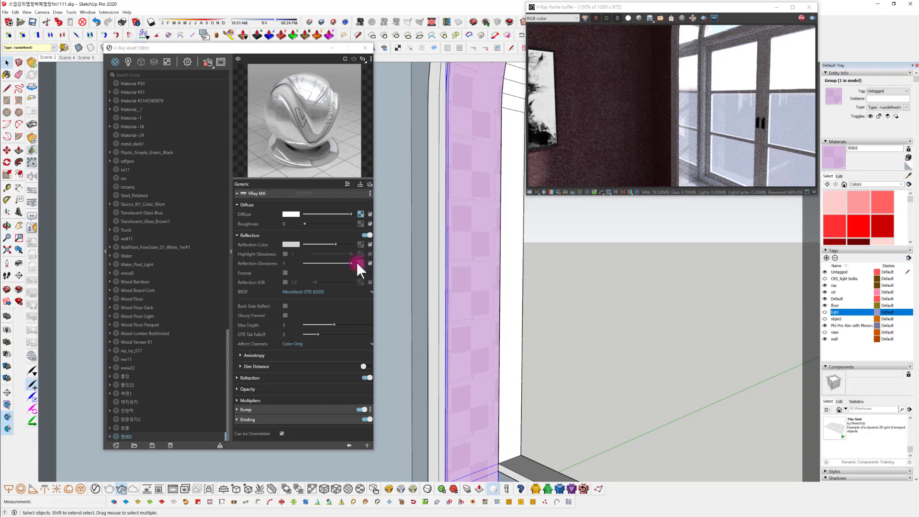
Assign a Color Correction to the reveal material's reflection color and load the Glass_Dirty_A.jpg bitmap as its input
{"action": "left_click", "coordinate": [361, 244]}
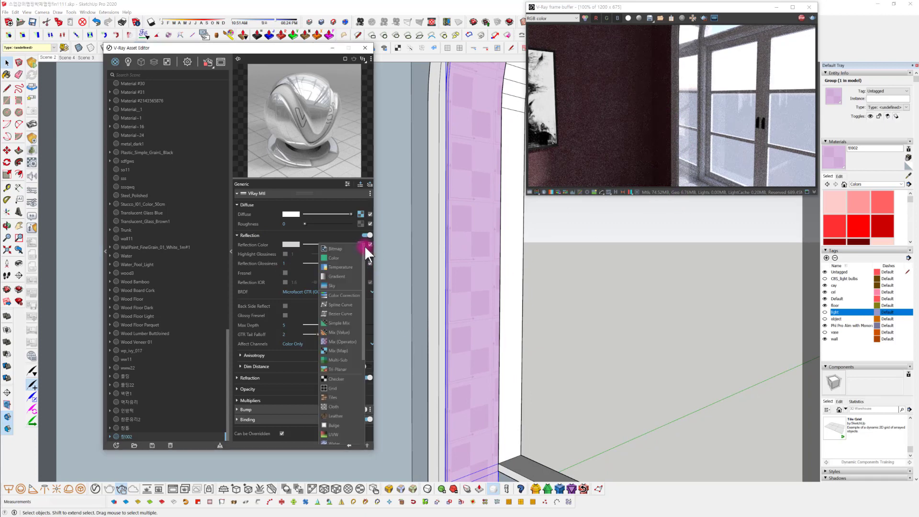
{"action": "left_click", "coordinate": [334, 296]}
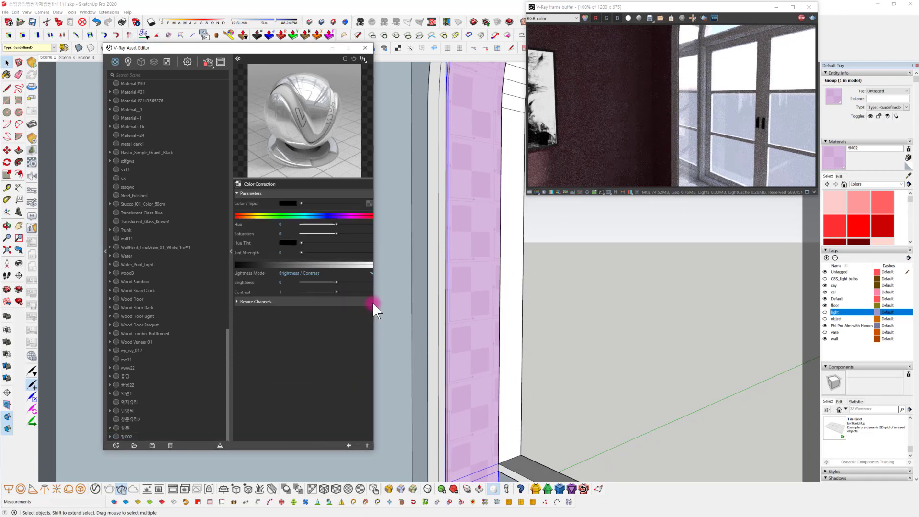
{"action": "left_click", "coordinate": [369, 203]}
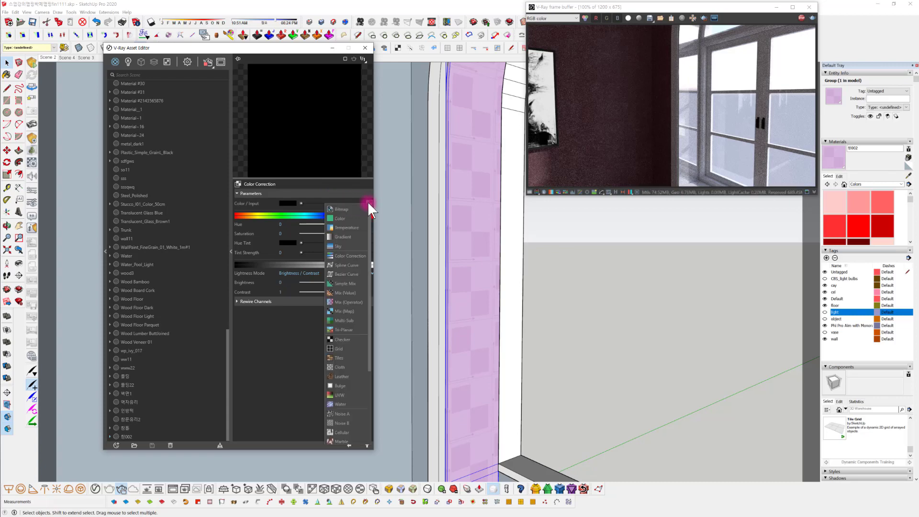
{"action": "left_click", "coordinate": [358, 207]}
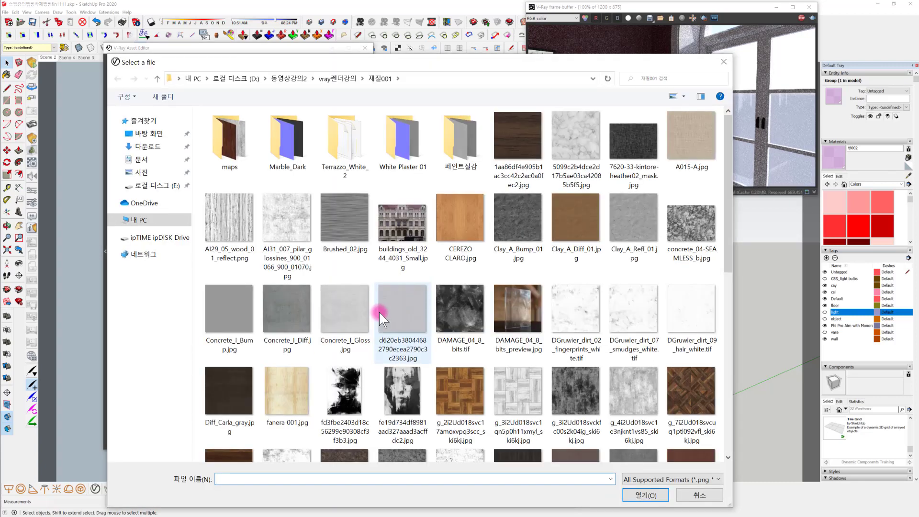
{"action": "scroll", "coordinate": [369, 321], "scroll_direction": "down", "scroll_amount": 4}
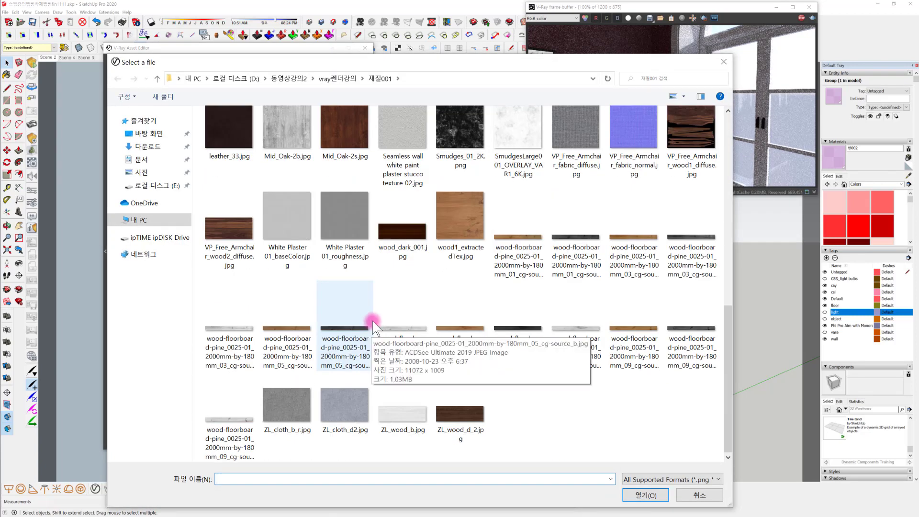
{"action": "scroll", "coordinate": [371, 323], "scroll_direction": "up", "scroll_amount": 4}
{"action": "scroll", "coordinate": [375, 316], "scroll_direction": "up", "scroll_amount": 1}
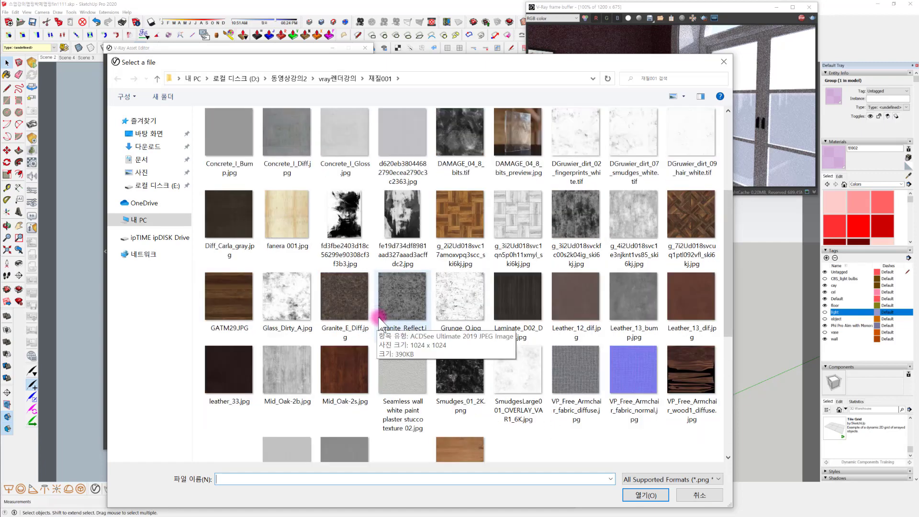
{"action": "scroll", "coordinate": [393, 322], "scroll_direction": "up", "scroll_amount": 3}
{"action": "scroll", "coordinate": [472, 303], "scroll_direction": "down", "scroll_amount": 3}
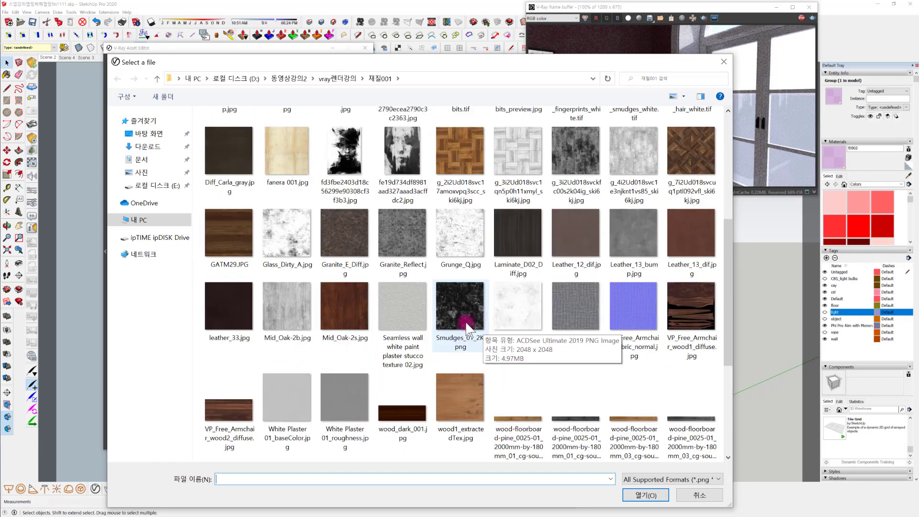
{"action": "left_click", "coordinate": [297, 243]}
{"action": "left_click", "coordinate": [637, 495]}
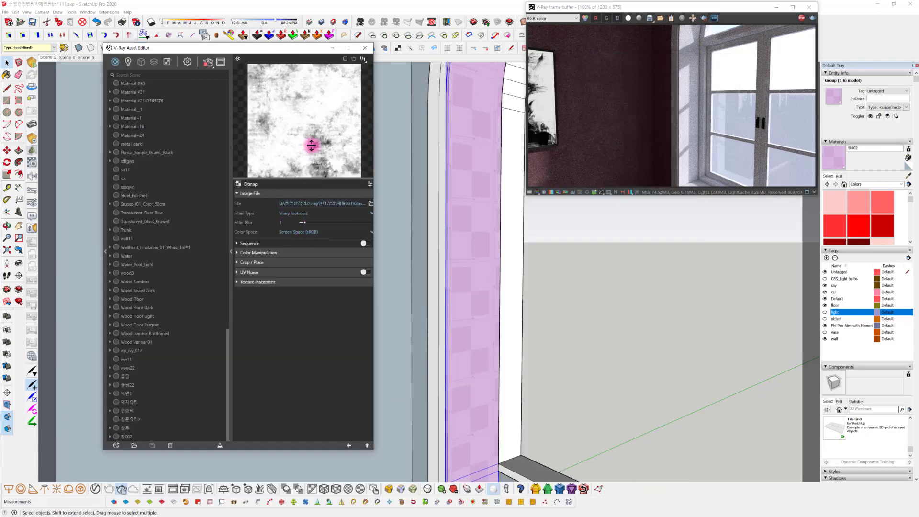
{"action": "left_click", "coordinate": [349, 445]}
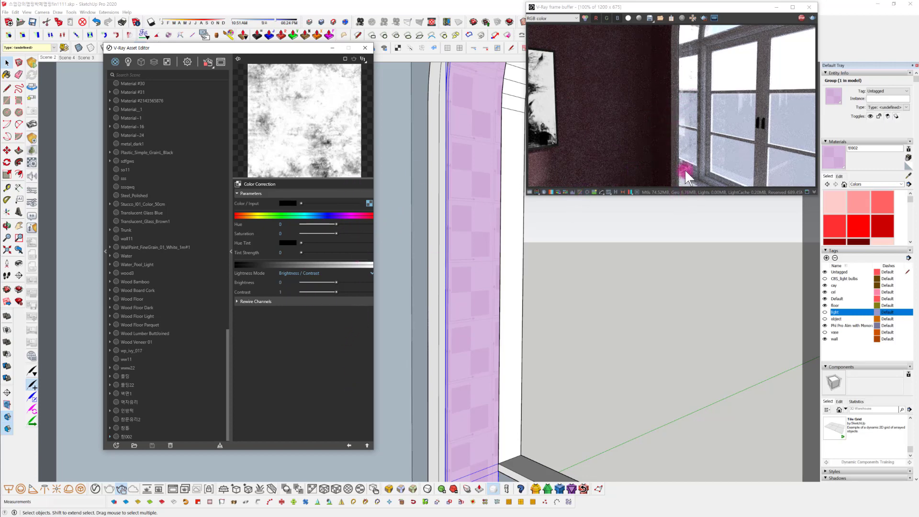
Darken the reflection's Color Correction to a brightness of -0.56 and lower its contrast to about 0.29
{"action": "mouse_move", "coordinate": [608, 266]}
{"action": "middle_mouse_down"}
{"action": "mouse_move", "coordinate": [550, 281]}
{"action": "mouse_move", "coordinate": [529, 396]}
{"action": "mouse_move", "coordinate": [601, 263]}
{"action": "mouse_move", "coordinate": [519, 314]}
{"action": "mouse_move", "coordinate": [694, 143]}
{"action": "middle_mouse_up"}
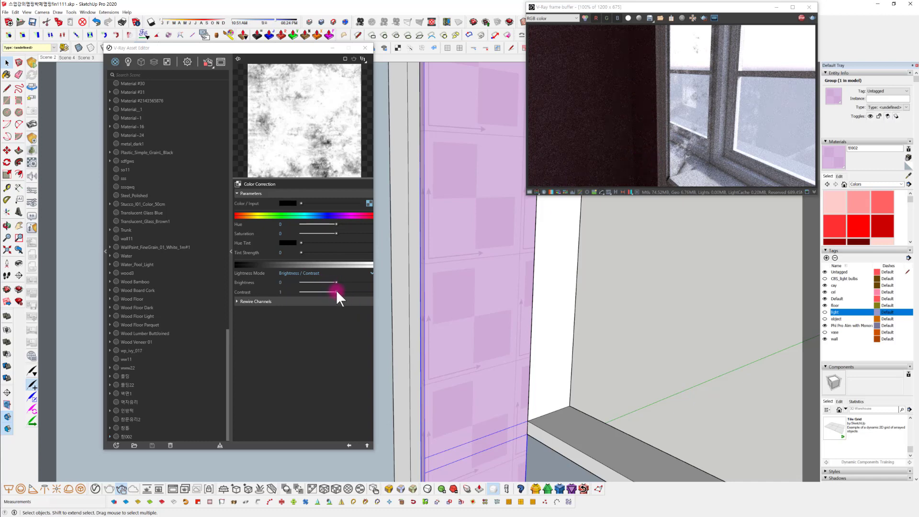
{"action": "left_click_drag", "start_coordinate": [336, 283], "coordinate": [312, 292]}
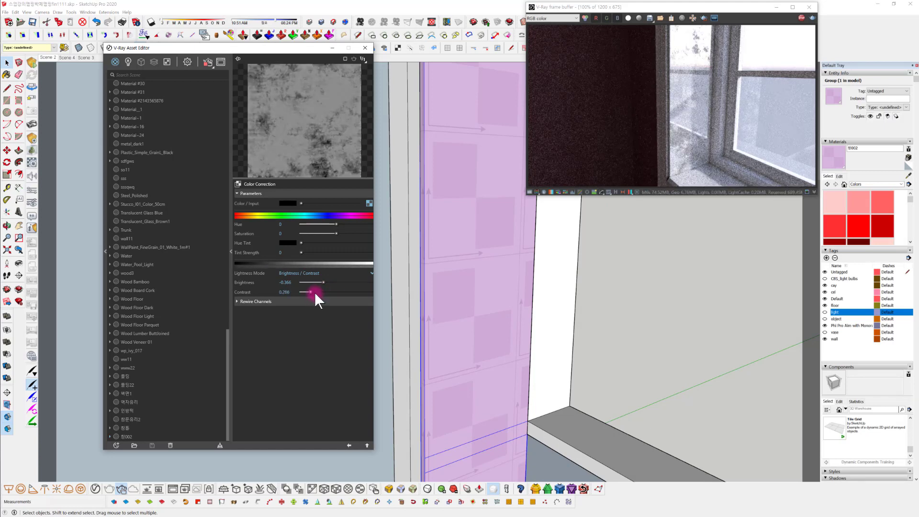
{"action": "left_click_drag", "start_coordinate": [317, 281], "coordinate": [317, 282]}
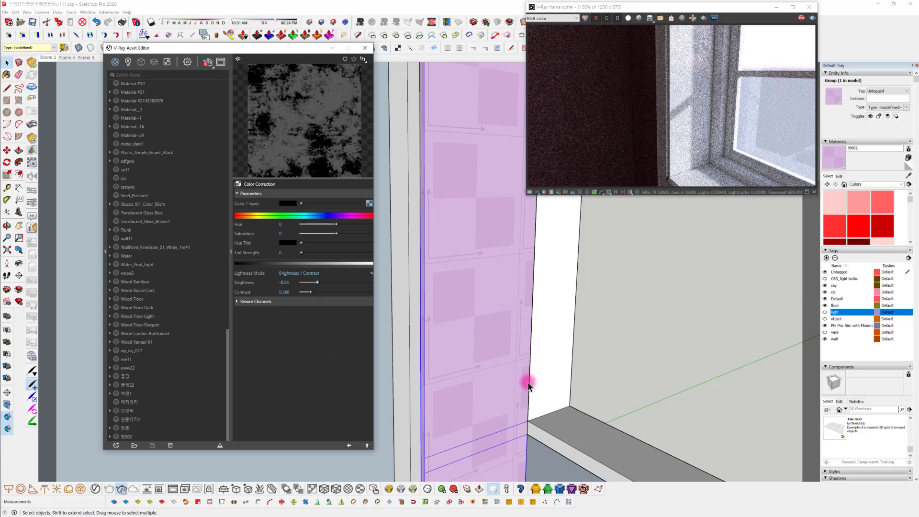
{"action": "left_click_drag", "start_coordinate": [314, 292], "coordinate": [315, 292]}
{"action": "mouse_move", "coordinate": [559, 394]}
{"action": "middle_mouse_down"}
{"action": "mouse_move", "coordinate": [550, 355]}
{"action": "mouse_move", "coordinate": [583, 372]}
{"action": "middle_mouse_up"}
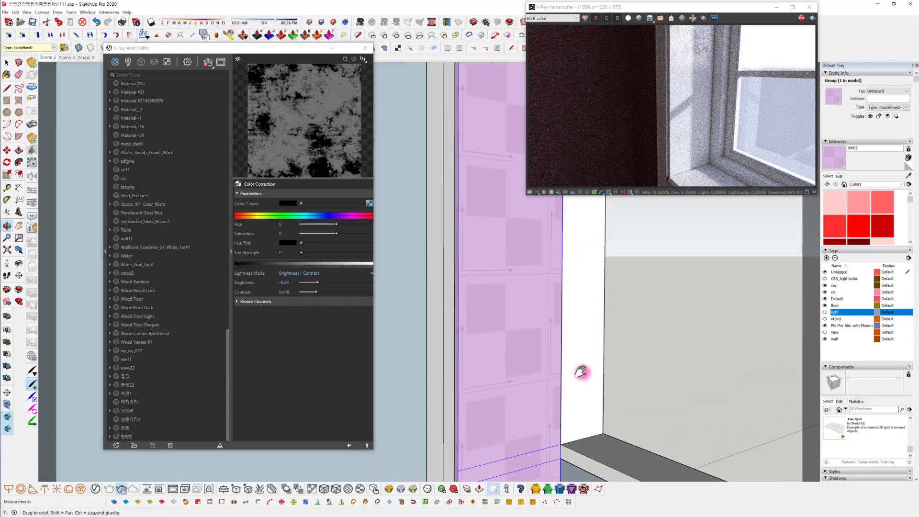
{"action": "scroll", "coordinate": [541, 379], "scroll_direction": "down", "scroll_amount": 3}
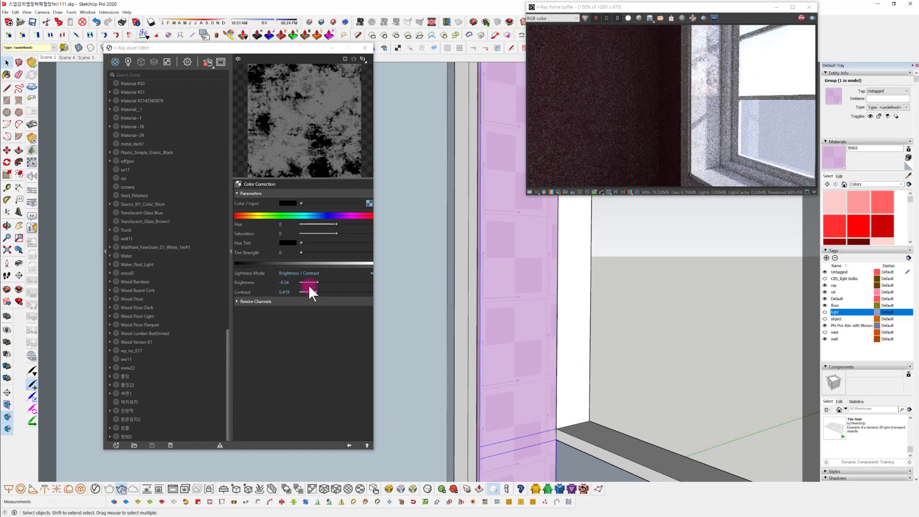
{"action": "left_click_drag", "start_coordinate": [318, 281], "coordinate": [311, 293]}
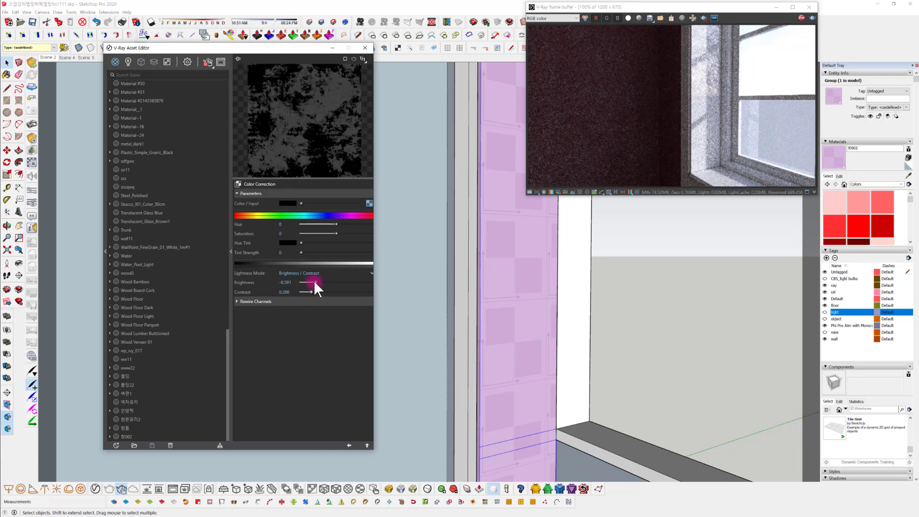
{"action": "left_click_drag", "start_coordinate": [314, 281], "coordinate": [316, 280]}
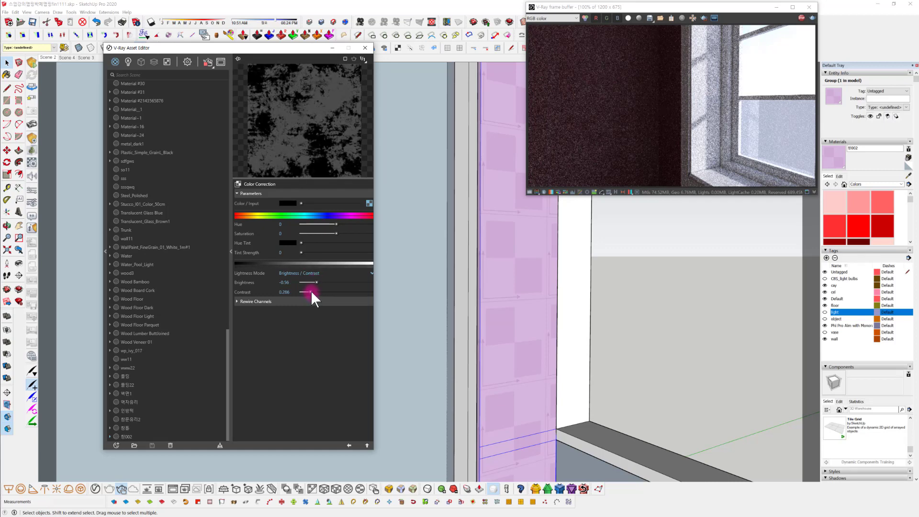
Try Color Correction contrasts of 1.492, 0.317 and 1.176 on the reflection texture, and return to the material
{"action": "left_click_drag", "start_coordinate": [311, 292], "coordinate": [352, 292]}
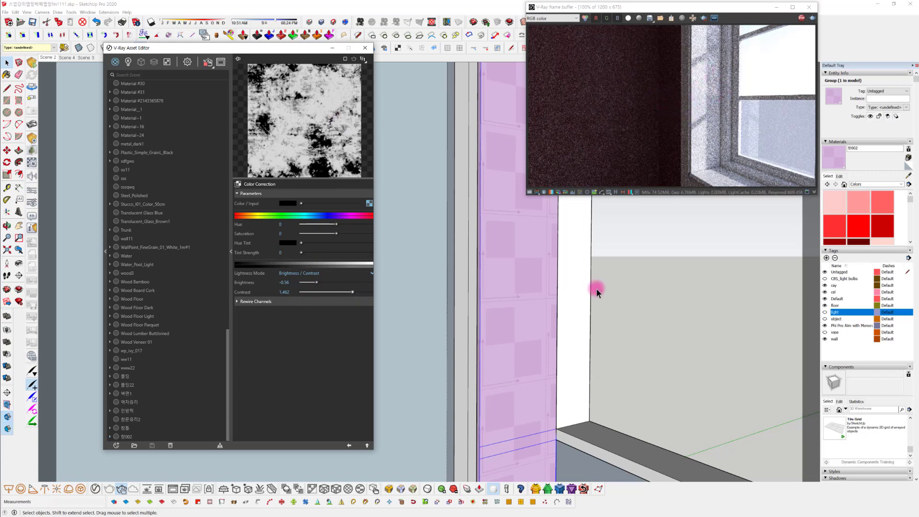
{"action": "middle_click_drag", "start_coordinate": [597, 289], "coordinate": [651, 357]}
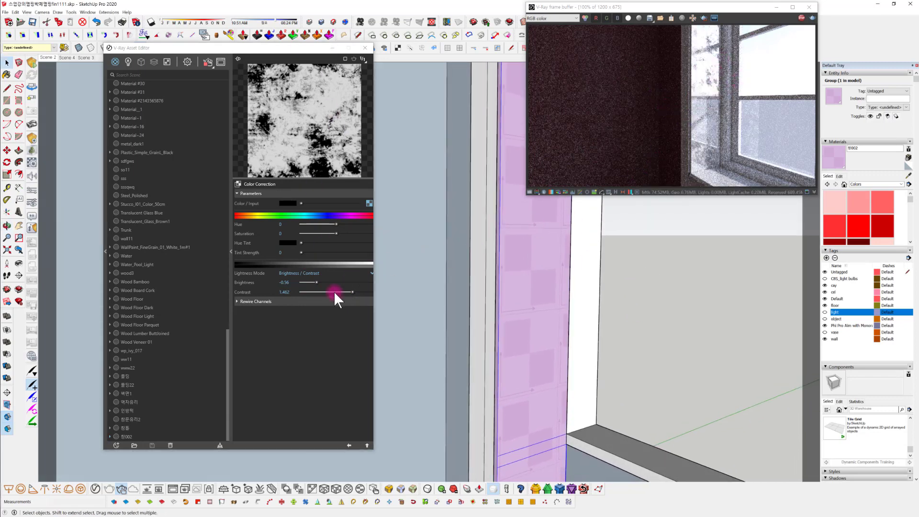
{"action": "left_click_drag", "start_coordinate": [351, 292], "coordinate": [312, 292]}
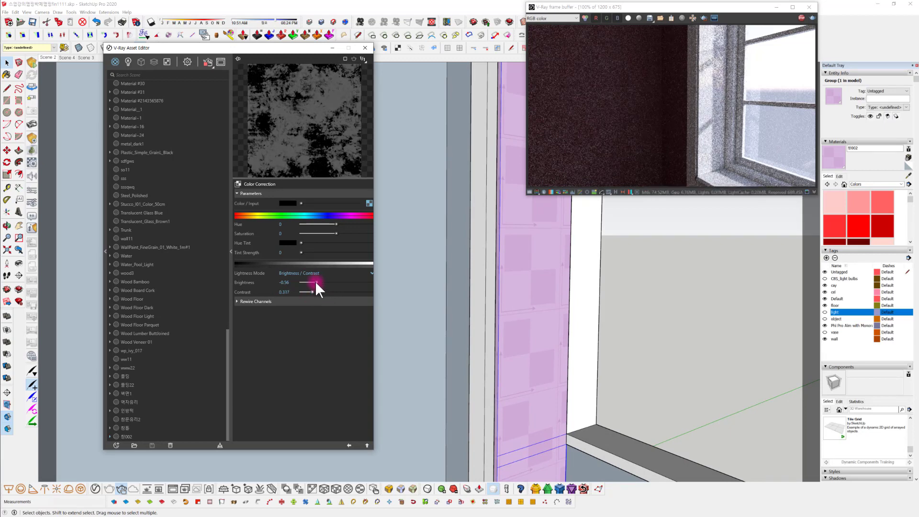
{"action": "left_click_drag", "start_coordinate": [315, 291], "coordinate": [342, 291]}
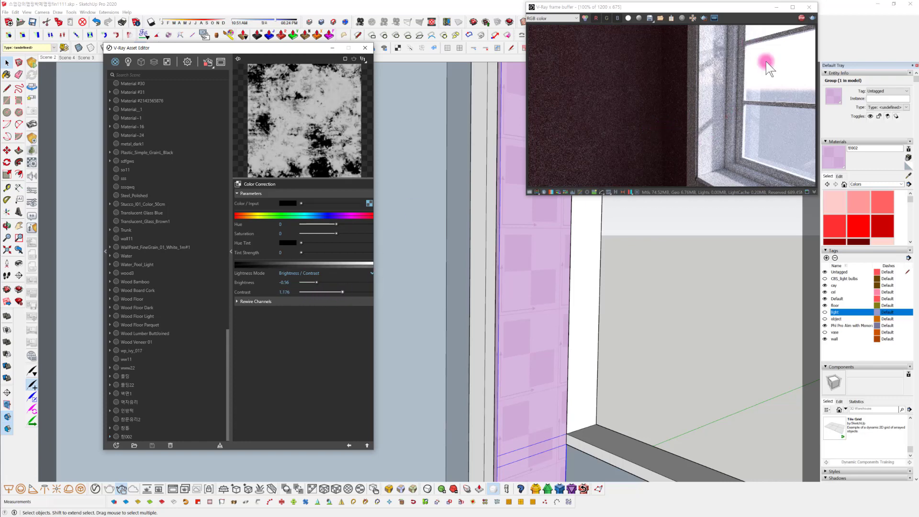
{"action": "left_click", "coordinate": [350, 442]}
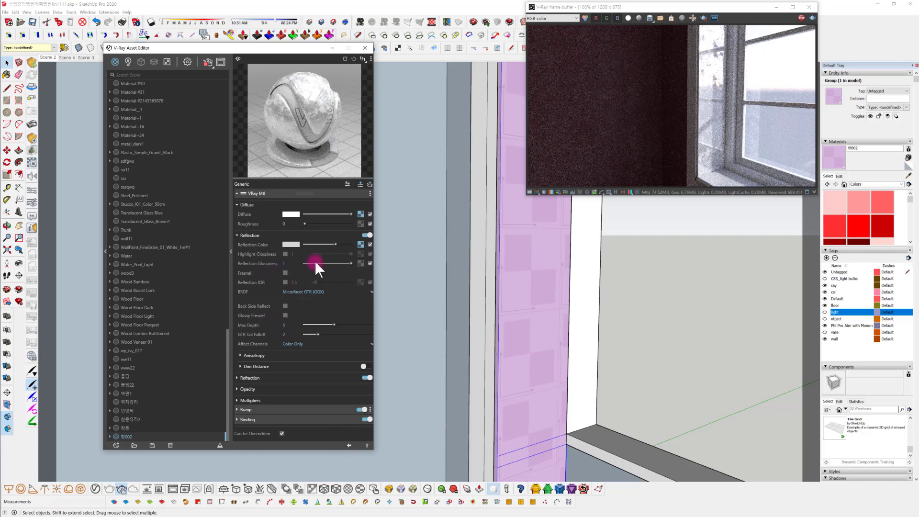
Raise the reveal material's reflection color to near white, comparing the result with Fresnel on and leaving it off
{"action": "left_click", "coordinate": [286, 272]}
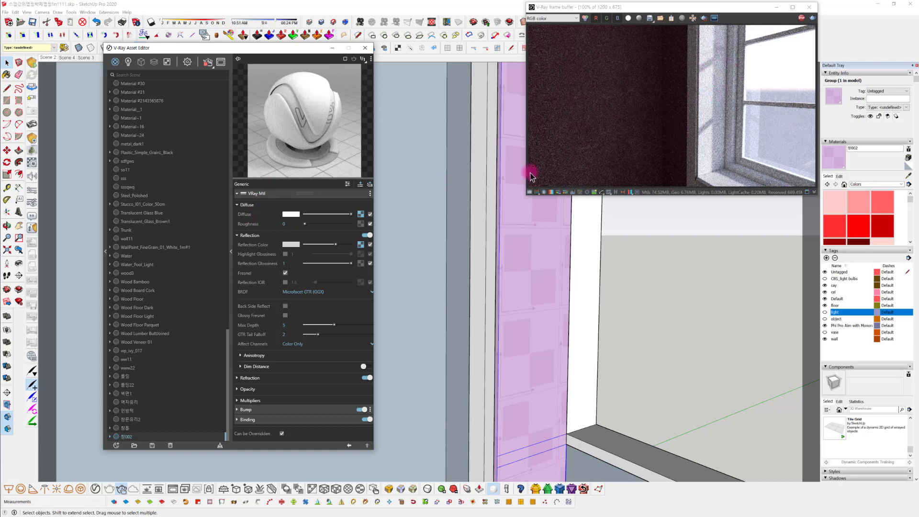
{"action": "mouse_move", "coordinate": [338, 242]}
{"action": "left_mouse_down"}
{"action": "mouse_move", "coordinate": [329, 243]}
{"action": "mouse_move", "coordinate": [348, 242]}
{"action": "left_mouse_up"}
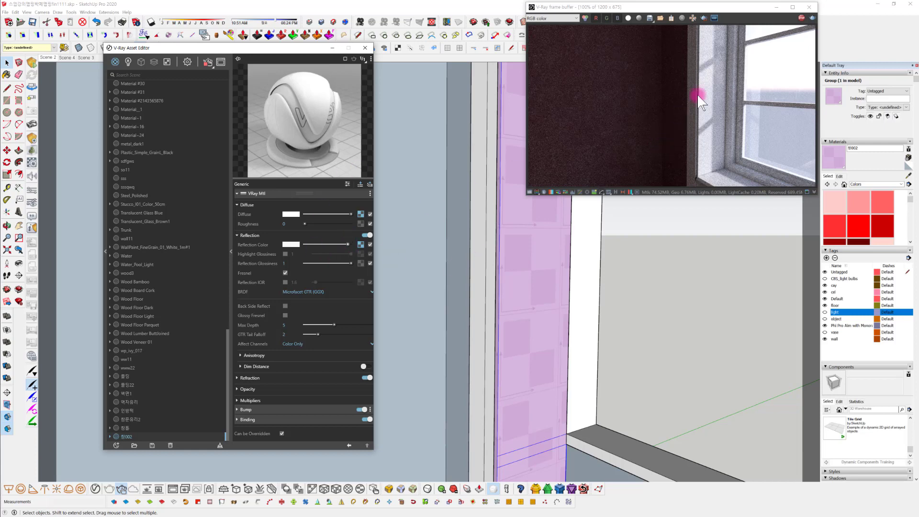
{"action": "left_click", "coordinate": [286, 273]}
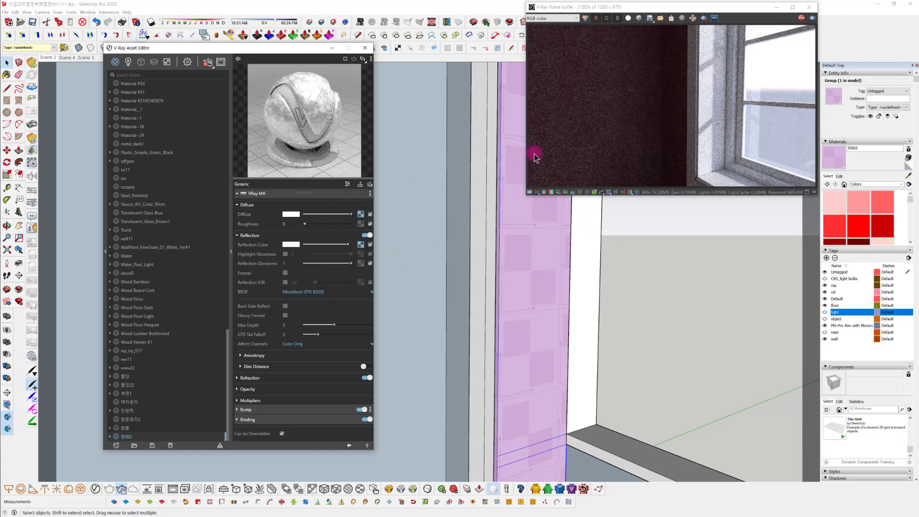
Reduce the contrast of the reflection's Color Correction to 0.296 and return to the reveal material
{"action": "left_click", "coordinate": [360, 245]}
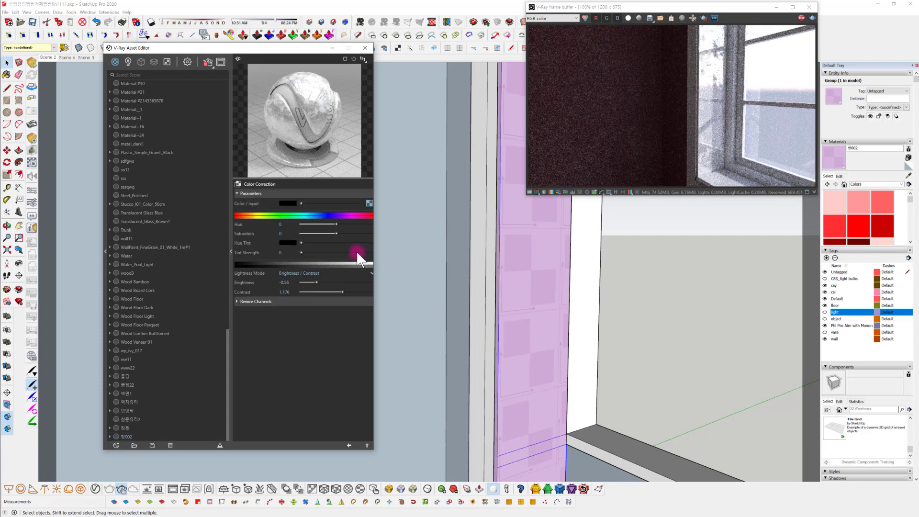
{"action": "left_click_drag", "start_coordinate": [336, 289], "coordinate": [309, 292]}
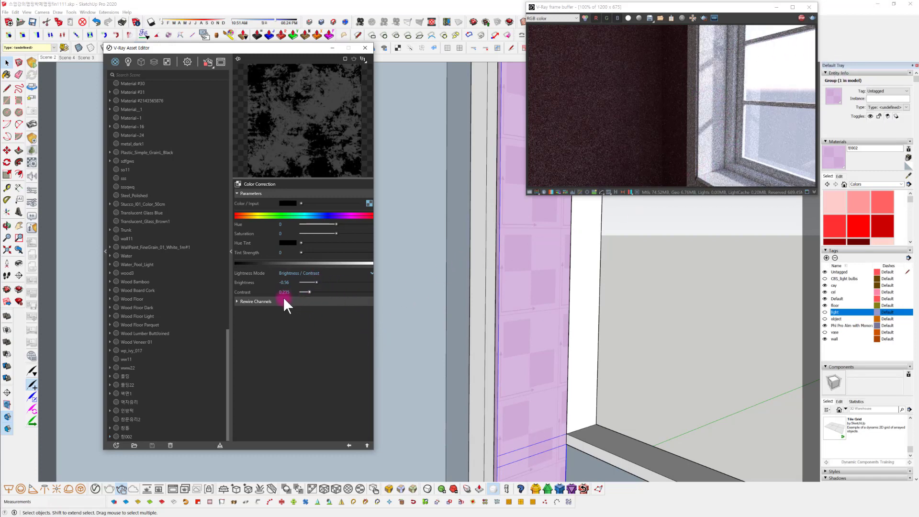
{"action": "left_click", "coordinate": [311, 291]}
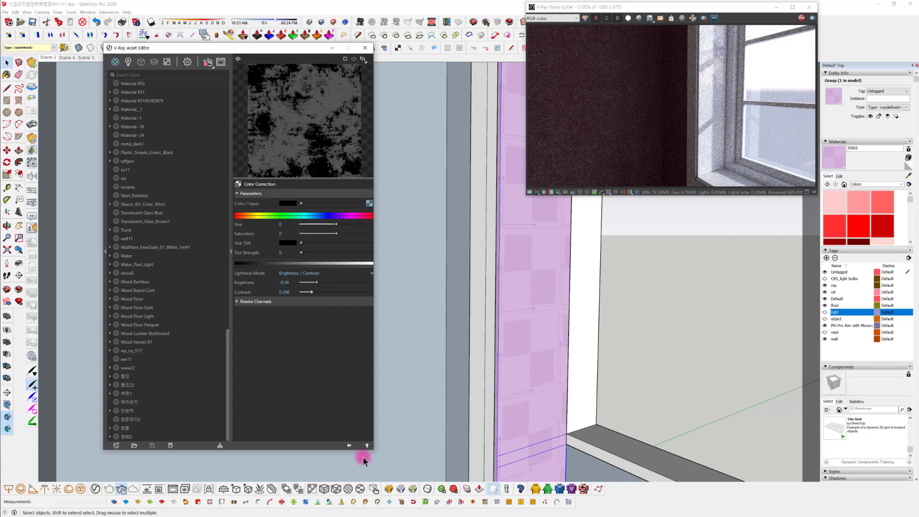
{"action": "left_click", "coordinate": [348, 444]}
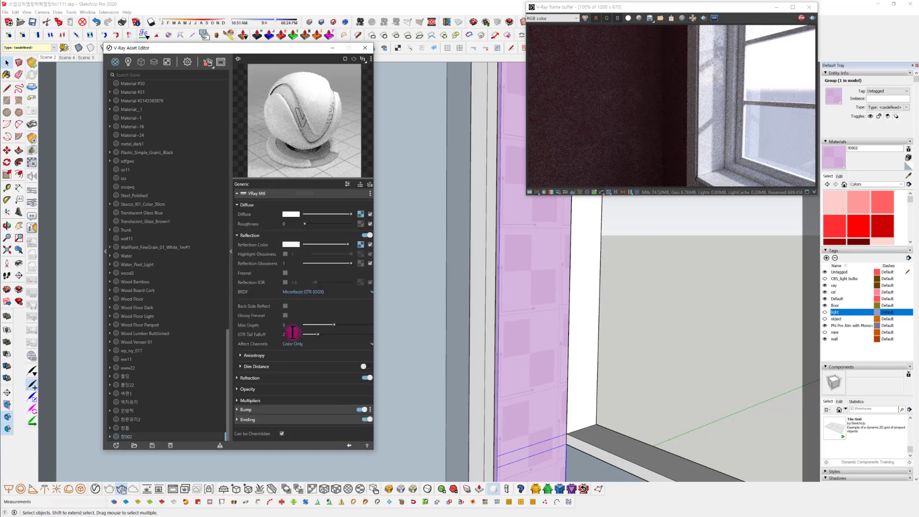
Set the reveal material's reflection glossiness to 0.9 and check the window reveal in the render
{"action": "left_click_drag", "start_coordinate": [288, 263], "coordinate": [272, 264]}
{"action": "type", "text": "0.9"}
{"action": "key", "text": "Return"}
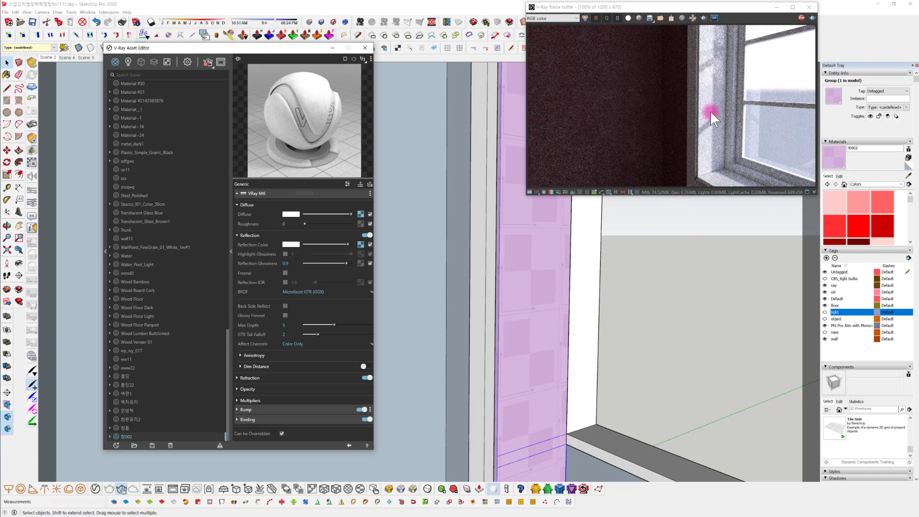
{"action": "middle_click_drag", "start_coordinate": [660, 254], "coordinate": [622, 317]}
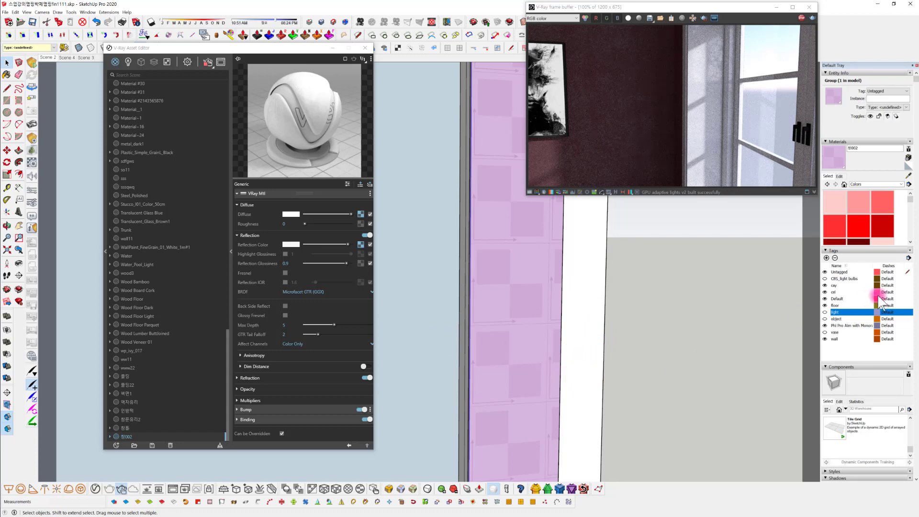
Set the reveal material's binding texture mode to Custom mode and load the bitmap Glass_Dirty_A.jpg into its texture slot
{"action": "mouse_move", "coordinate": [805, 350]}
{"action": "middle_mouse_down"}
{"action": "mouse_move", "coordinate": [718, 366]}
{"action": "mouse_move", "coordinate": [608, 335]}
{"action": "middle_mouse_up"}
{"action": "left_click", "coordinate": [362, 409]}
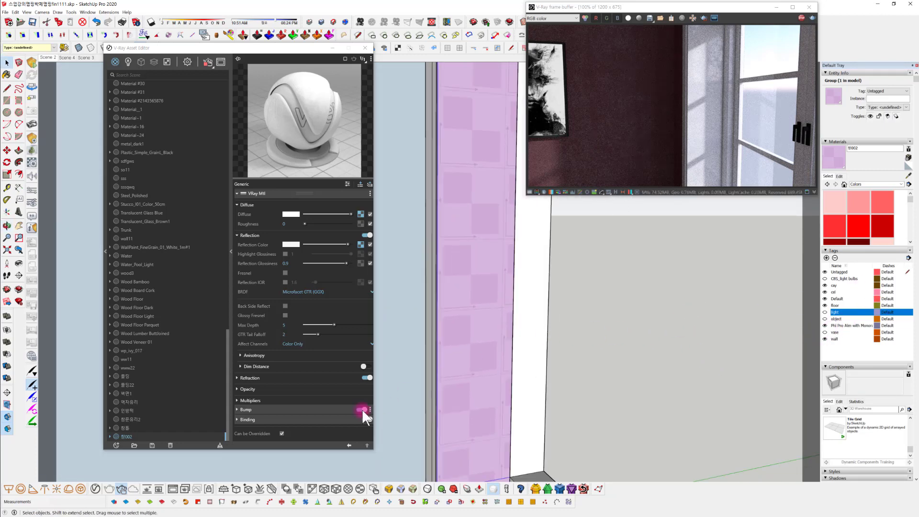
{"action": "left_click", "coordinate": [321, 420]}
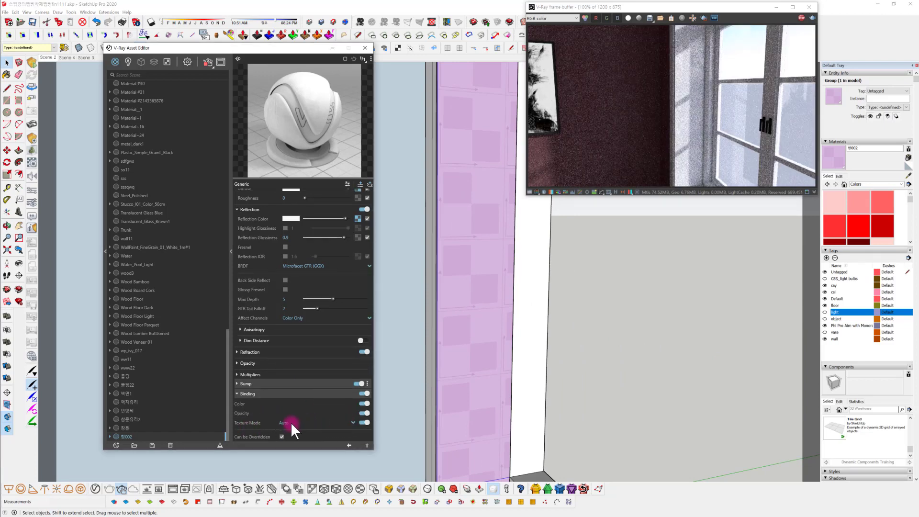
{"action": "left_click", "coordinate": [290, 422]}
{"action": "left_click", "coordinate": [299, 412]}
{"action": "left_click", "coordinate": [365, 431]}
{"action": "left_click", "coordinate": [344, 94]}
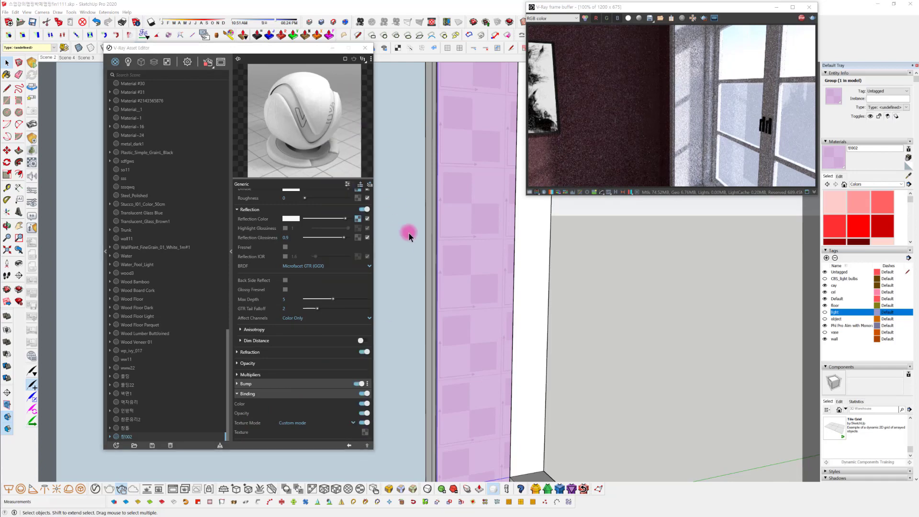
{"action": "scroll", "coordinate": [300, 300], "scroll_direction": "down", "scroll_amount": 5}
{"action": "left_click", "coordinate": [293, 242]}
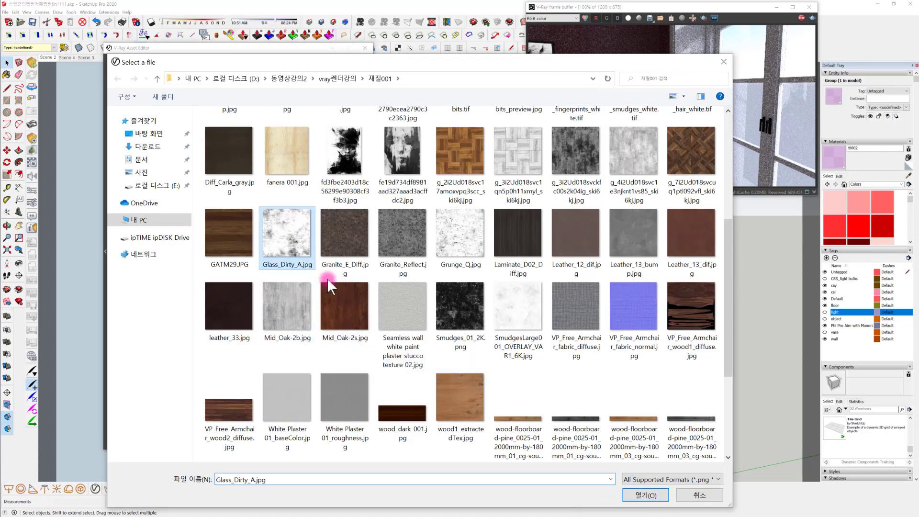
{"action": "left_click", "coordinate": [645, 495]}
Set the reveal material's texture size to 600 mm and check the pattern's scale on the window reveals
{"action": "scroll", "coordinate": [498, 345], "scroll_direction": "up", "scroll_amount": 1}
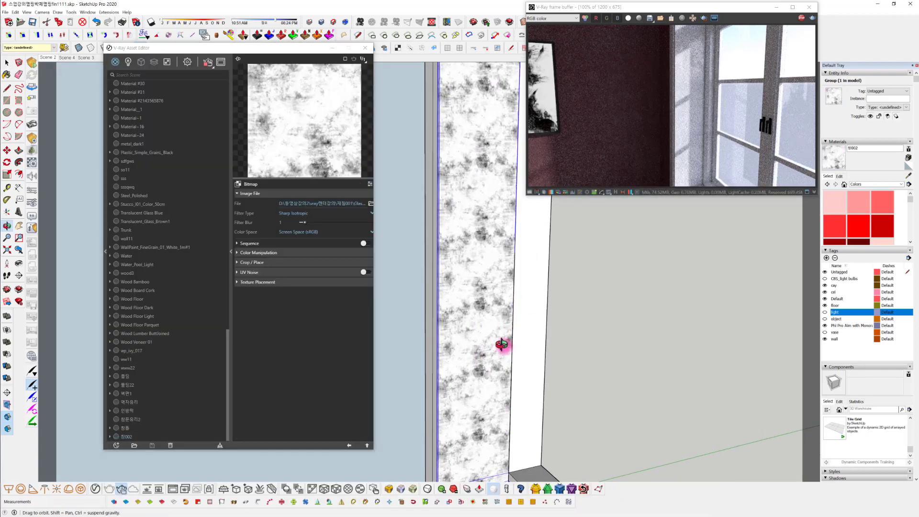
{"action": "scroll", "coordinate": [464, 291], "scroll_direction": "up", "scroll_amount": 1}
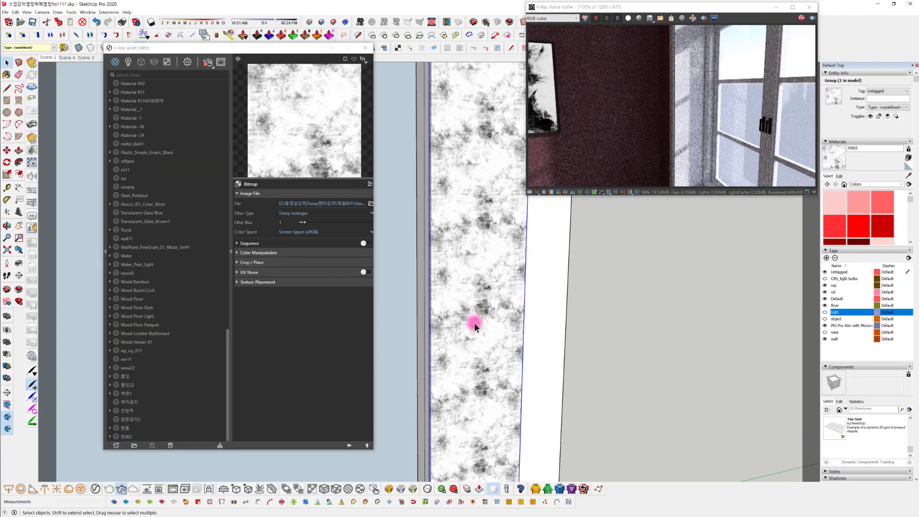
{"action": "mouse_move", "coordinate": [474, 323]}
{"action": "middle_mouse_down"}
{"action": "mouse_move", "coordinate": [597, 317]}
{"action": "mouse_move", "coordinate": [604, 303]}
{"action": "mouse_move", "coordinate": [536, 302]}
{"action": "mouse_move", "coordinate": [565, 306]}
{"action": "middle_mouse_up"}
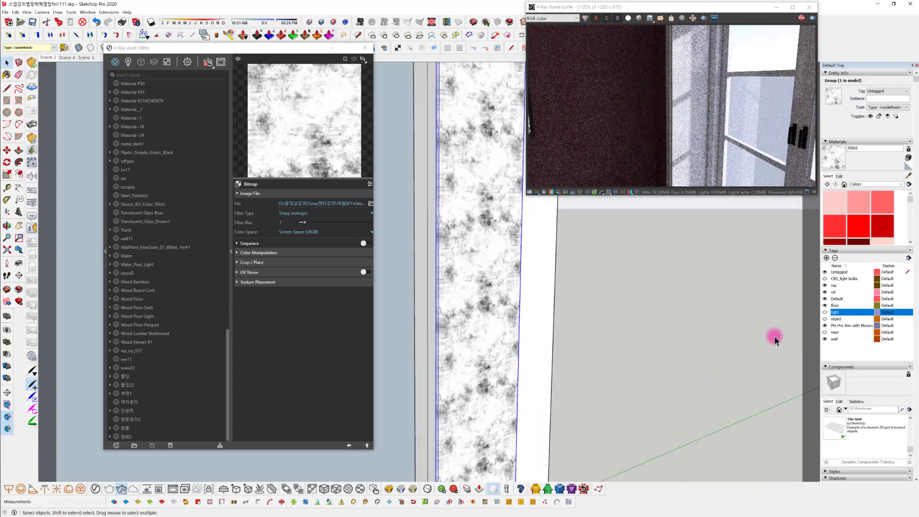
{"action": "left_click", "coordinate": [336, 488]}
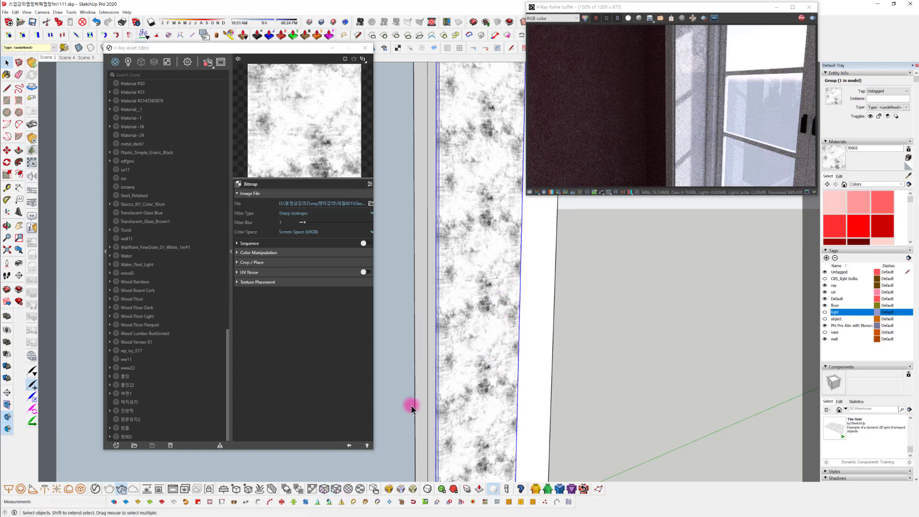
{"action": "left_click", "coordinate": [325, 488]}
{"action": "left_click", "coordinate": [375, 489]}
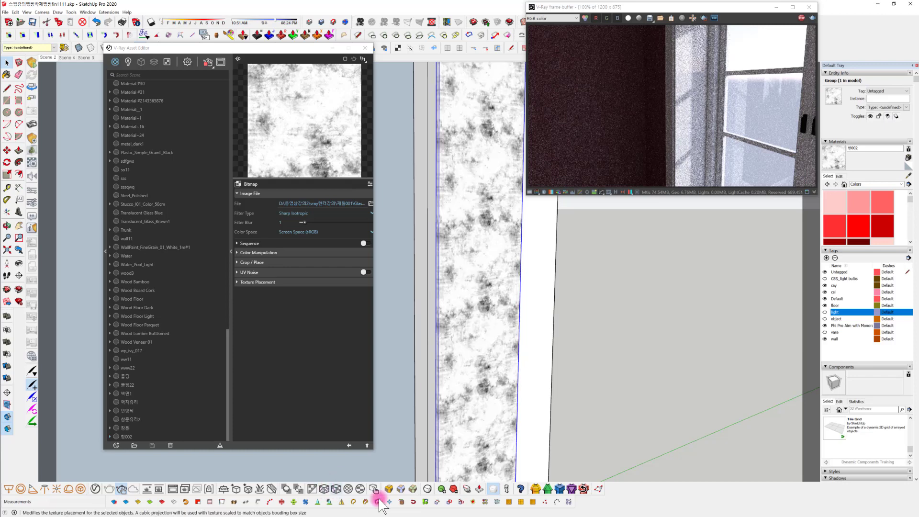
{"action": "left_click", "coordinate": [839, 176]}
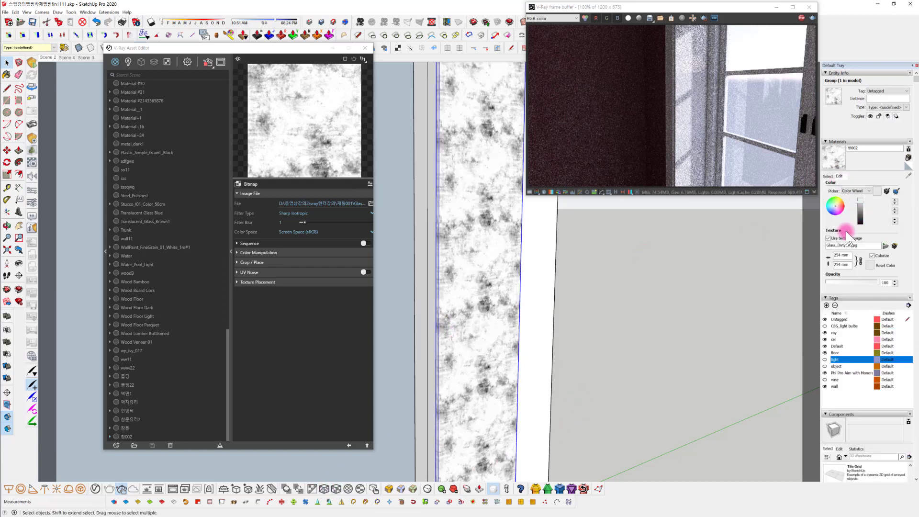
{"action": "triple_click", "coordinate": [841, 256]}
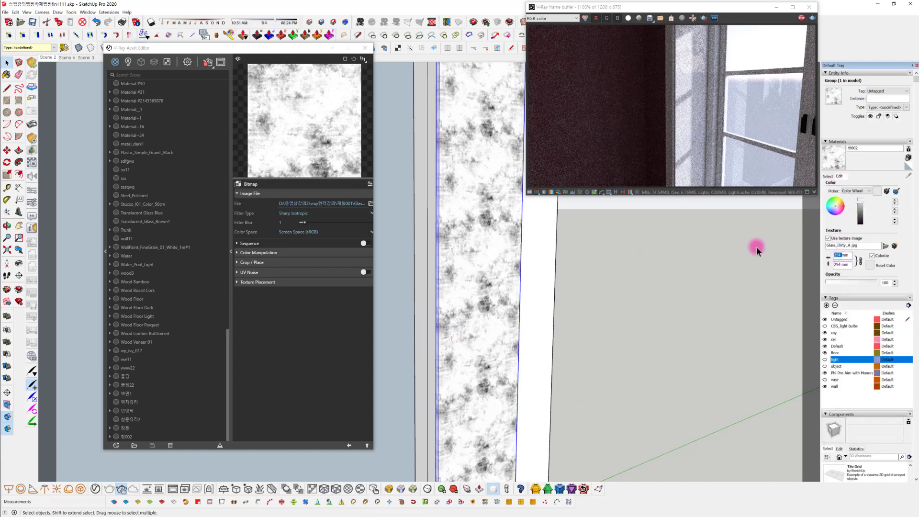
{"action": "type", "text": "600"}
{"action": "key", "text": "Return"}
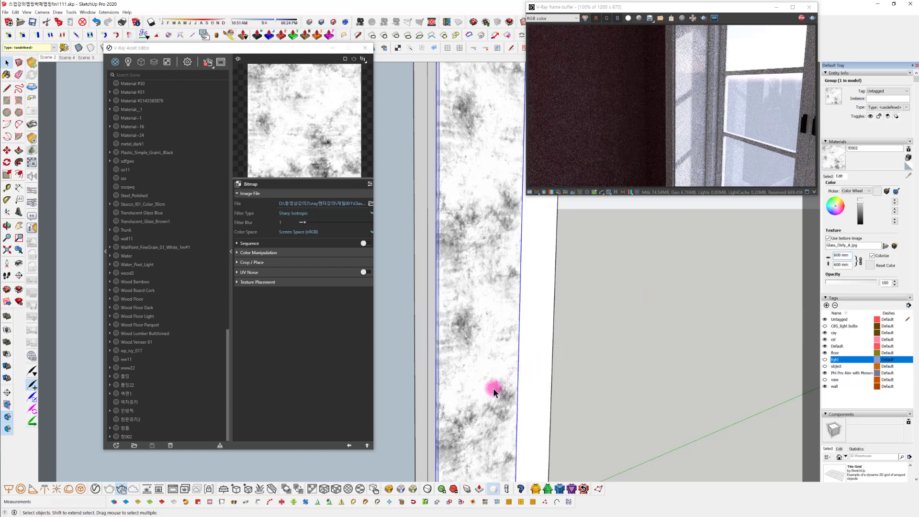
{"action": "scroll", "coordinate": [491, 390], "scroll_direction": "down", "scroll_amount": 3}
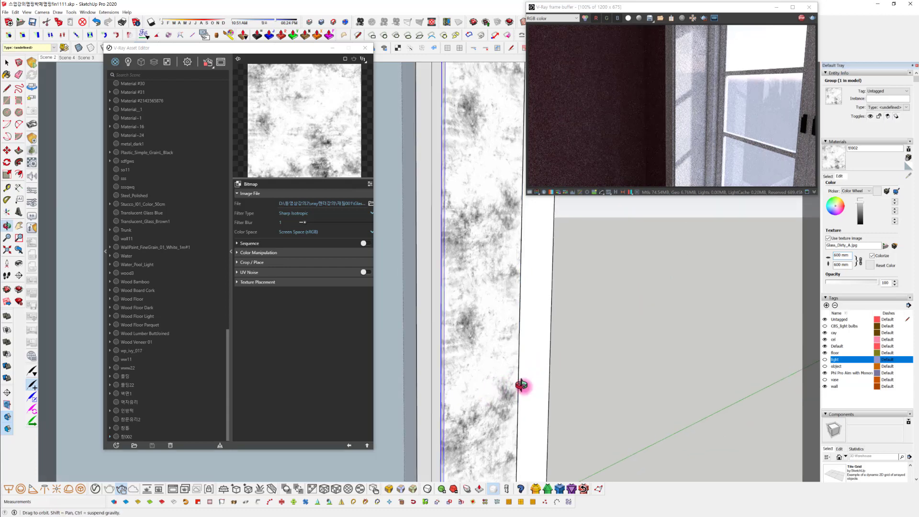
{"action": "scroll", "coordinate": [487, 395], "scroll_direction": "down", "scroll_amount": 3}
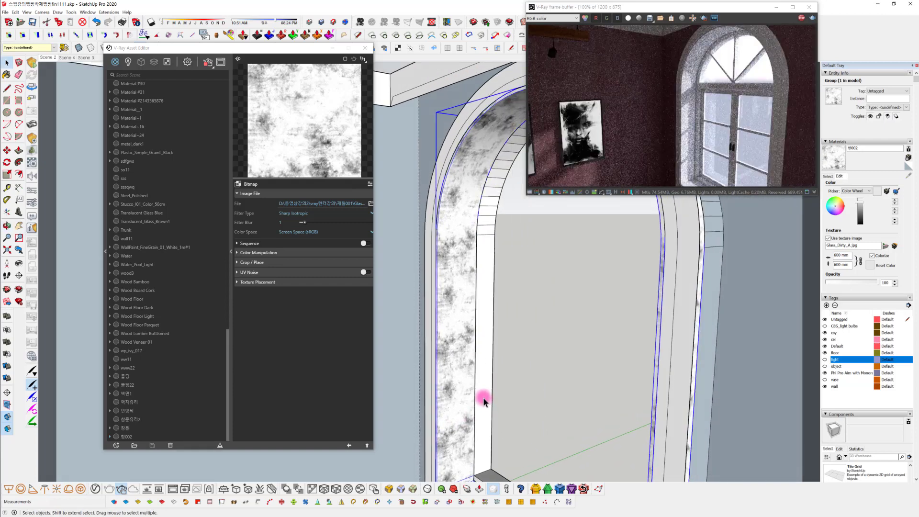
{"action": "scroll", "coordinate": [476, 376], "scroll_direction": "up", "scroll_amount": 3}
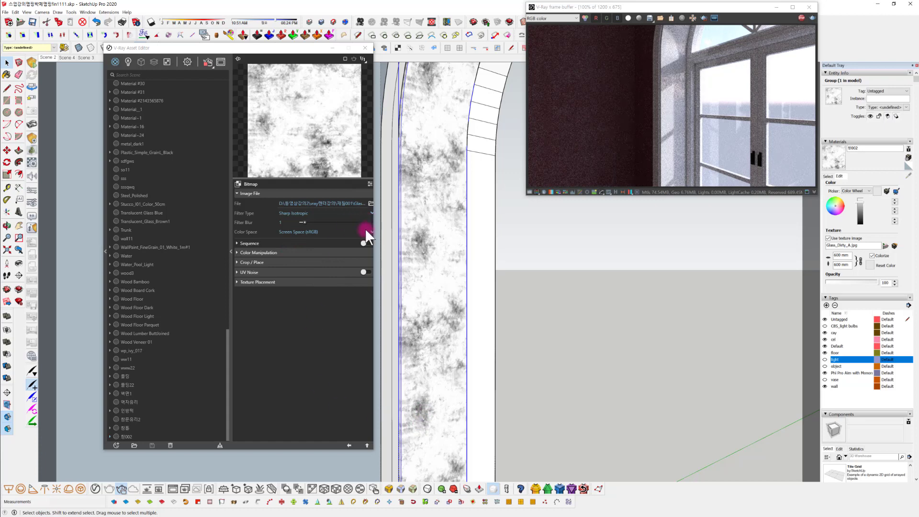
Set the reflection texture's Color Correction to brightness -0.581 and contrast 0.276, and return to the reveal material
{"action": "left_click", "coordinate": [349, 446]}
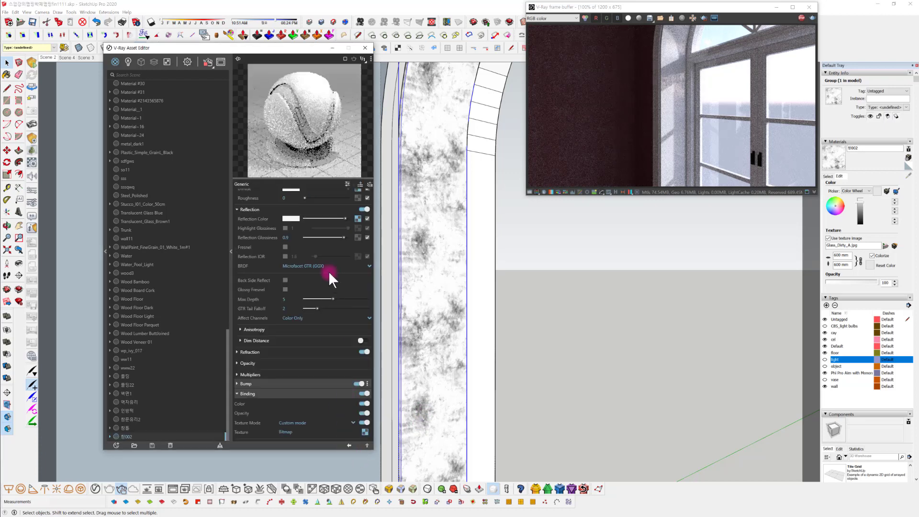
{"action": "left_click", "coordinate": [358, 219]}
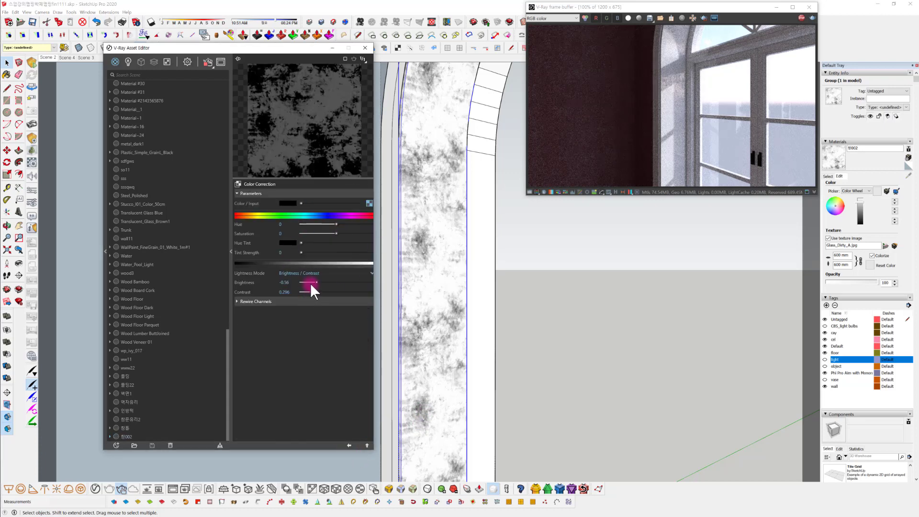
{"action": "left_click_drag", "start_coordinate": [312, 293], "coordinate": [309, 292]}
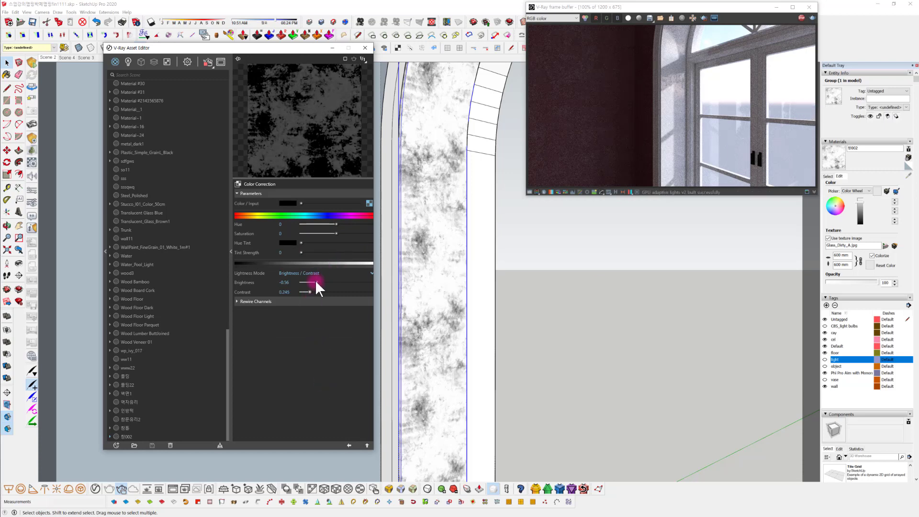
{"action": "left_click_drag", "start_coordinate": [315, 282], "coordinate": [316, 283]}
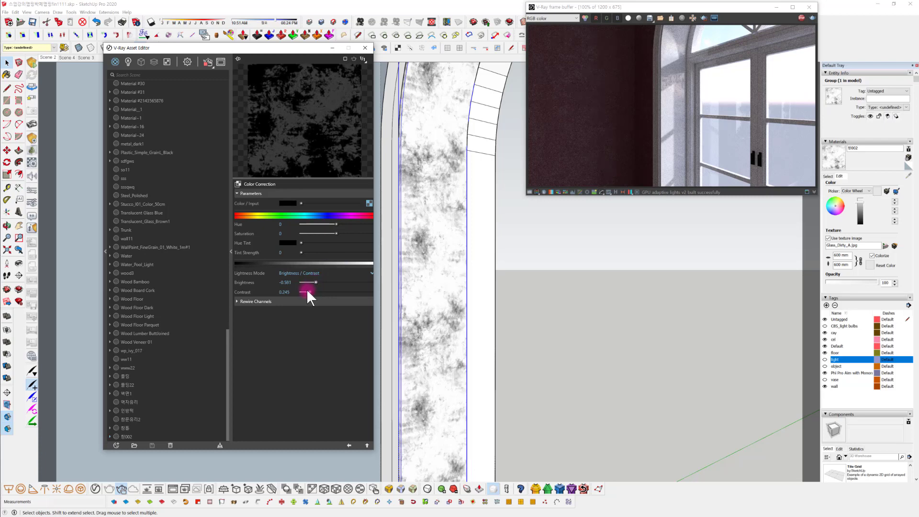
{"action": "left_click_drag", "start_coordinate": [311, 292], "coordinate": [312, 292]}
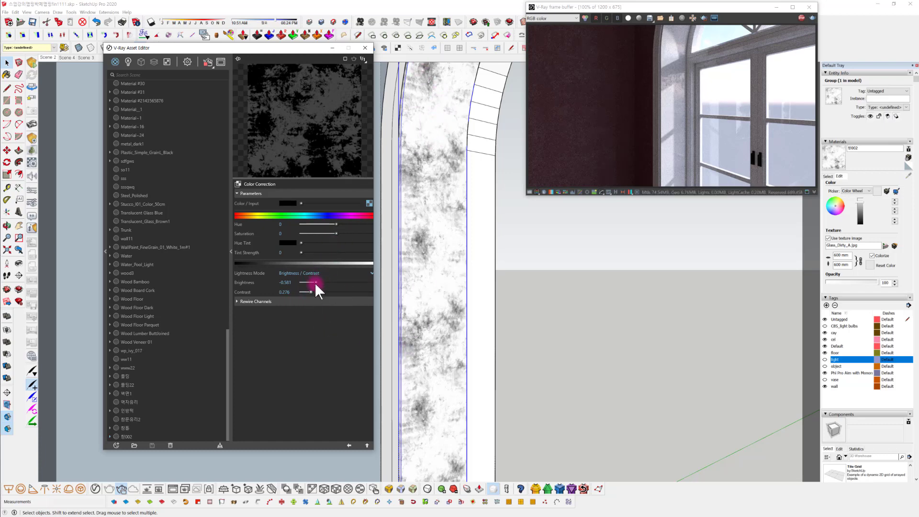
{"action": "left_click", "coordinate": [349, 445]}
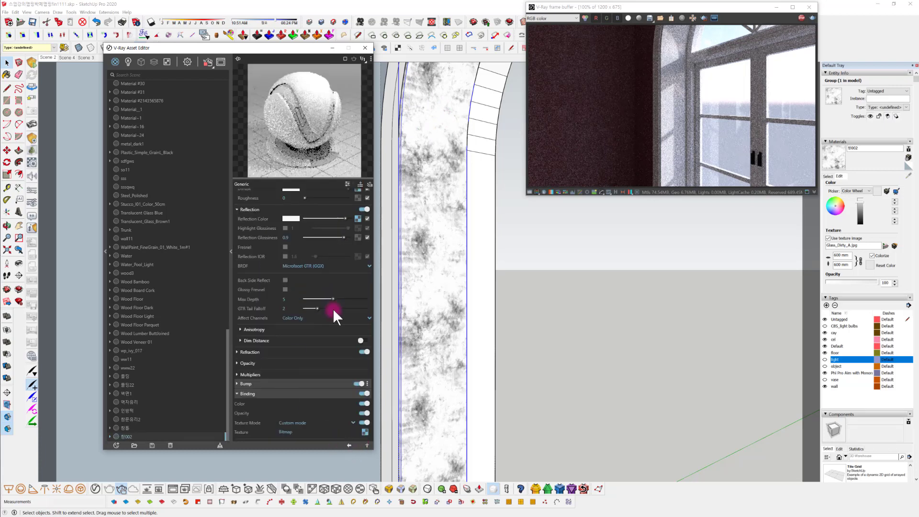
Set the reveal material's reflection glossiness to 0.86 and check the windows and surrounding walls in the interactive render
{"action": "left_click_drag", "start_coordinate": [293, 237], "coordinate": [211, 240]}
{"action": "type", "text": "0"}
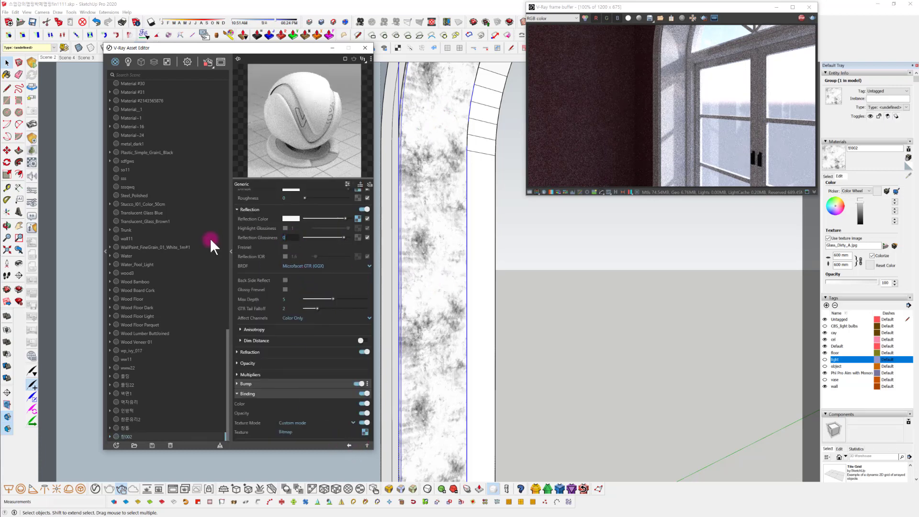
{"action": "type", "text": ".86"}
{"action": "key", "text": "Return"}
{"action": "scroll", "coordinate": [490, 371], "scroll_direction": "down", "scroll_amount": 3}
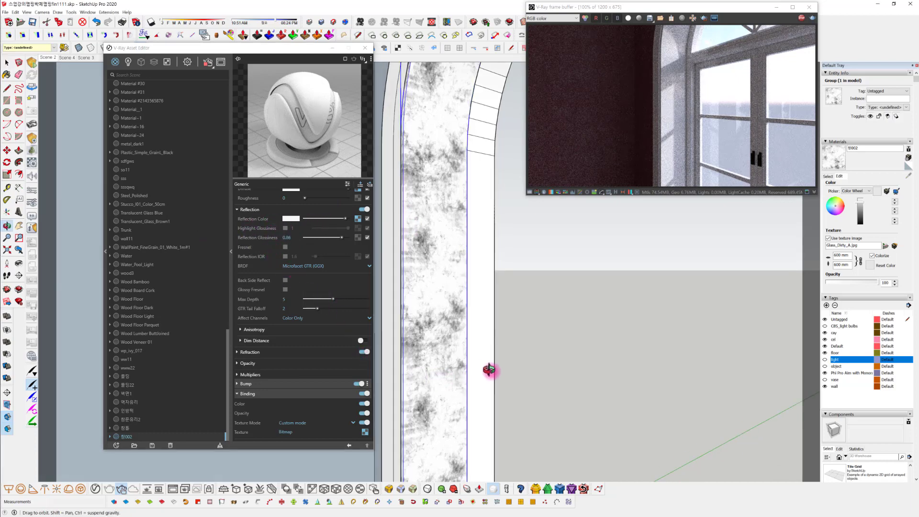
{"action": "scroll", "coordinate": [522, 387], "scroll_direction": "down", "scroll_amount": 3}
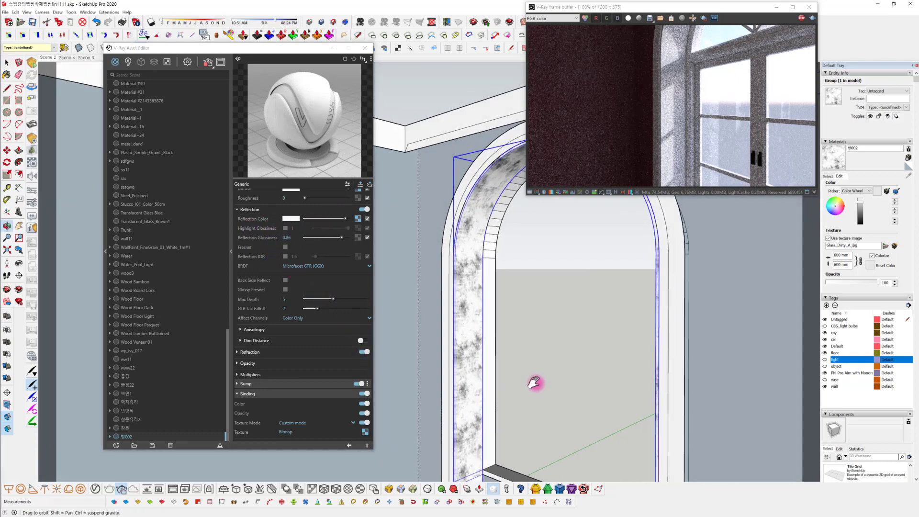
{"action": "scroll", "coordinate": [501, 342], "scroll_direction": "down", "scroll_amount": 3}
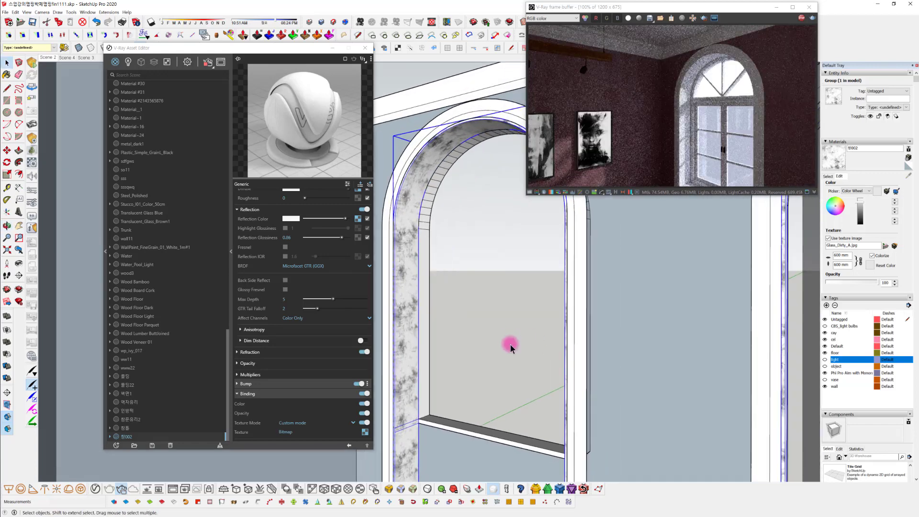
{"action": "left_click", "coordinate": [504, 334]}
{"action": "scroll", "coordinate": [512, 343], "scroll_direction": "down", "scroll_amount": 2}
{"action": "middle_click_drag", "start_coordinate": [523, 352], "coordinate": [441, 339]}
{"action": "mouse_move", "coordinate": [490, 374]}
{"action": "middle_mouse_down"}
{"action": "mouse_move", "coordinate": [580, 396]}
{"action": "mouse_move", "coordinate": [429, 341]}
{"action": "mouse_move", "coordinate": [620, 349]}
{"action": "mouse_move", "coordinate": [667, 364]}
{"action": "mouse_move", "coordinate": [616, 373]}
{"action": "mouse_move", "coordinate": [566, 287]}
{"action": "middle_mouse_up"}
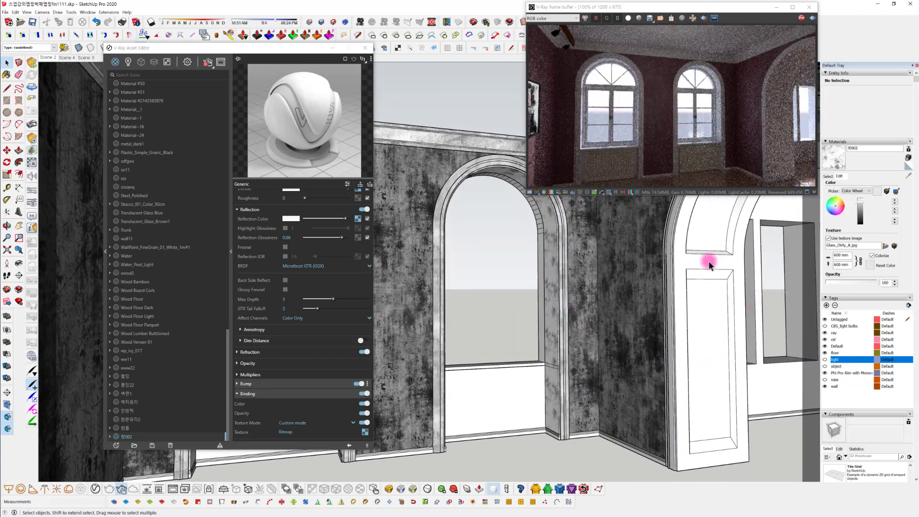
{"action": "mouse_move", "coordinate": [679, 343]}
{"action": "middle_mouse_down"}
{"action": "mouse_move", "coordinate": [662, 340]}
{"action": "mouse_move", "coordinate": [666, 331]}
{"action": "middle_mouse_up"}
{"action": "triple_click", "coordinate": [623, 312]}
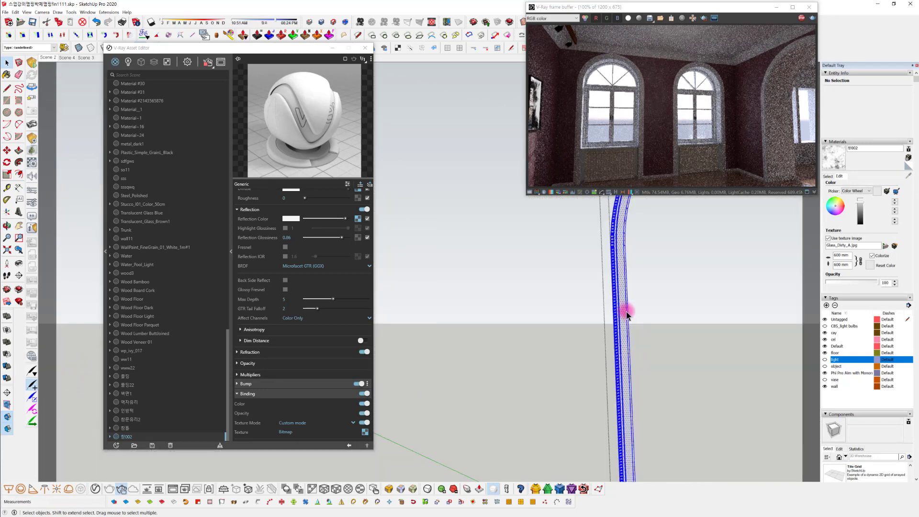
{"action": "left_click", "coordinate": [678, 299]}
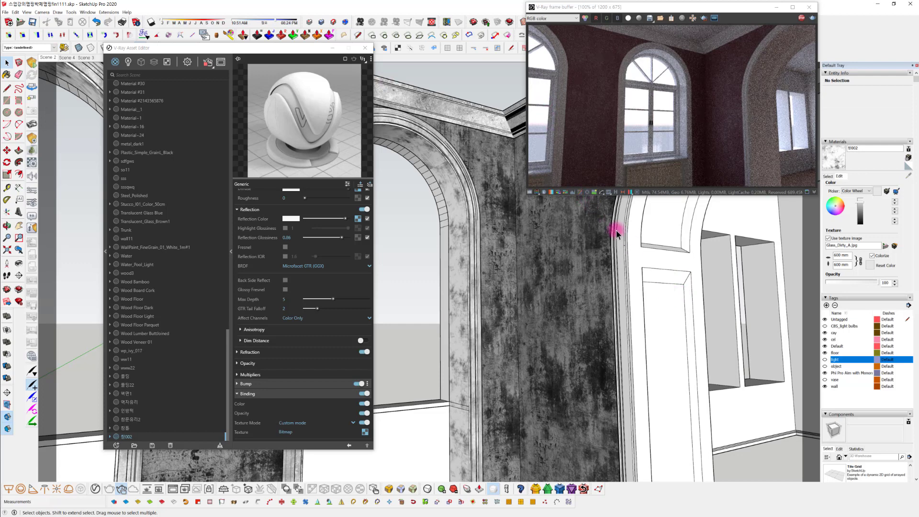
Turn off hiding the rest of the model during component and group editing in the Model Info settings
{"action": "left_click", "coordinate": [88, 11]}
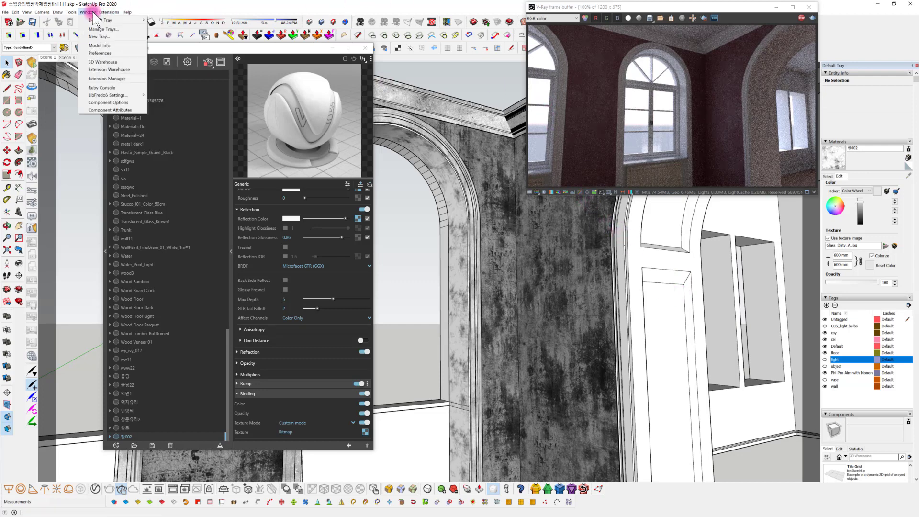
{"action": "left_click", "coordinate": [99, 46]}
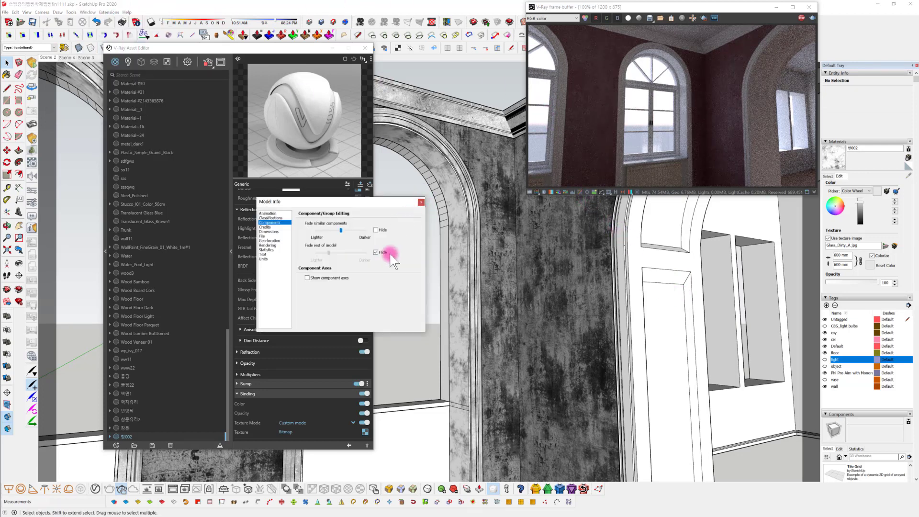
{"action": "left_click", "coordinate": [421, 202]}
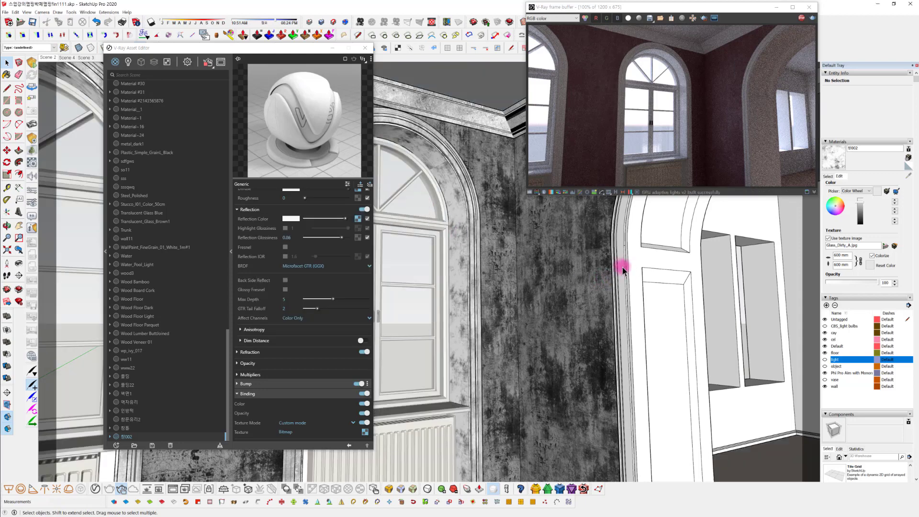
Select all geometry of the large archway's trim and paint it with the 몰딩22 material sampled from the window's arch molding
{"action": "left_click", "coordinate": [621, 267]}
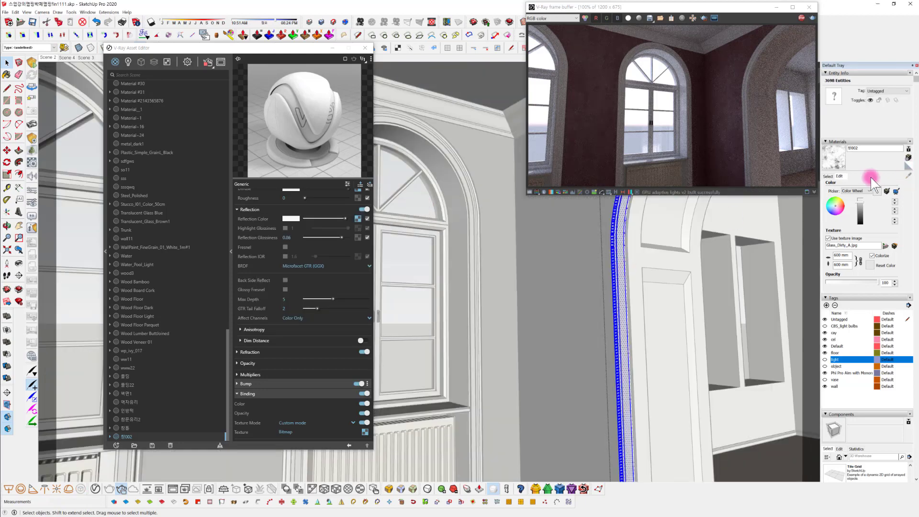
{"action": "left_click", "coordinate": [827, 176]}
{"action": "left_click", "coordinate": [908, 175]}
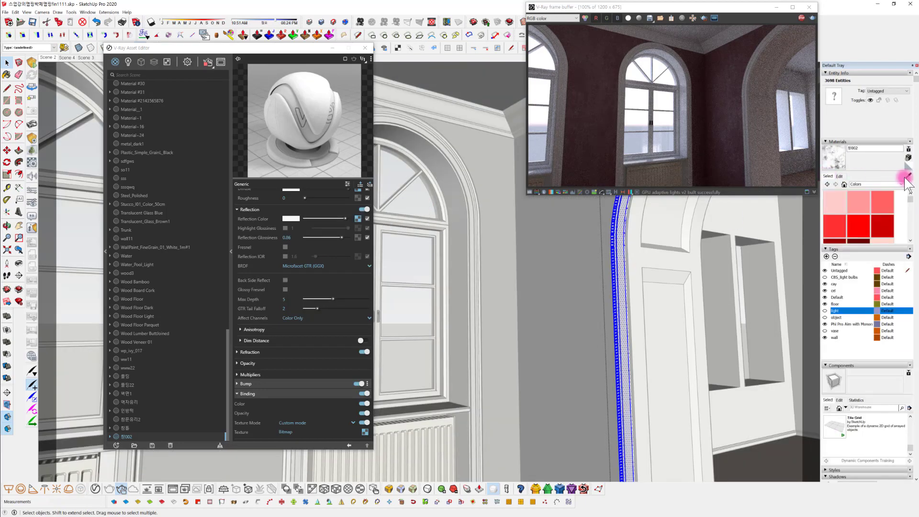
{"action": "left_click", "coordinate": [439, 142]}
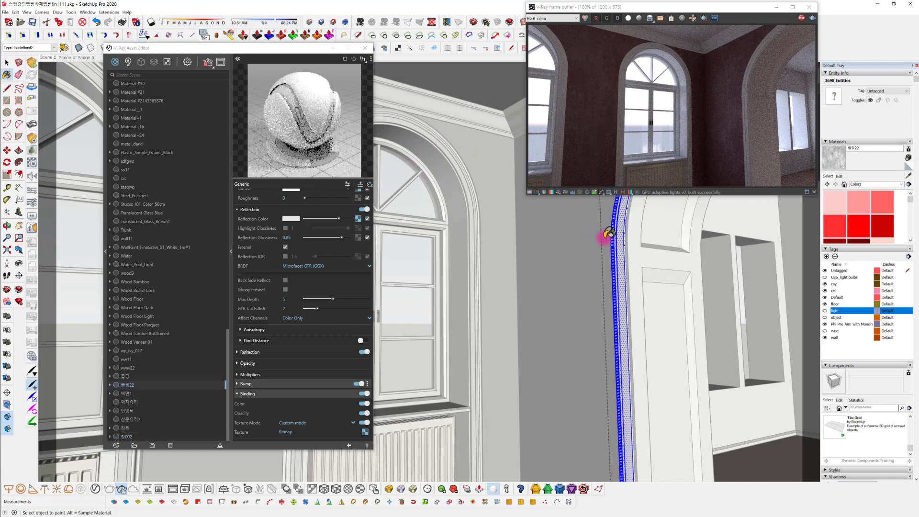
{"action": "left_click", "coordinate": [627, 248]}
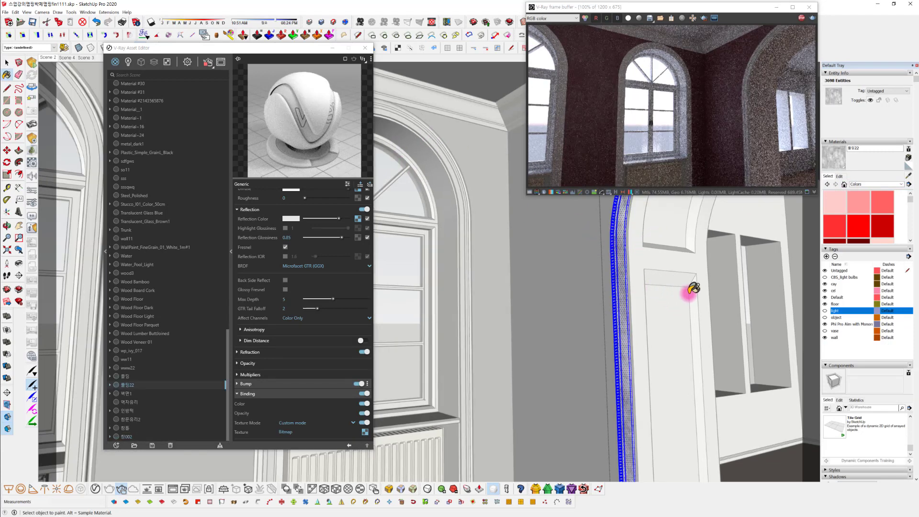
Select all geometry of the large archway's paneled inner lining and paint it with the 창002 material sampled from the neighboring window
{"action": "key", "text": "space"}
{"action": "left_click", "coordinate": [719, 289]}
{"action": "mouse_move", "coordinate": [689, 308]}
{"action": "middle_mouse_down"}
{"action": "mouse_move", "coordinate": [683, 314]}
{"action": "mouse_move", "coordinate": [700, 334]}
{"action": "mouse_move", "coordinate": [704, 318]}
{"action": "mouse_move", "coordinate": [628, 314]}
{"action": "middle_mouse_up"}
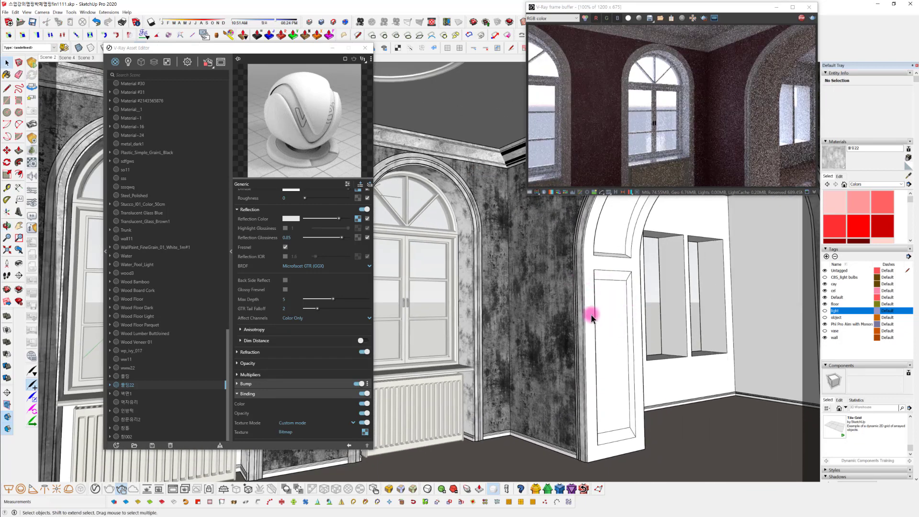
{"action": "scroll", "coordinate": [624, 316], "scroll_direction": "up", "scroll_amount": 3}
{"action": "left_click", "coordinate": [615, 309]}
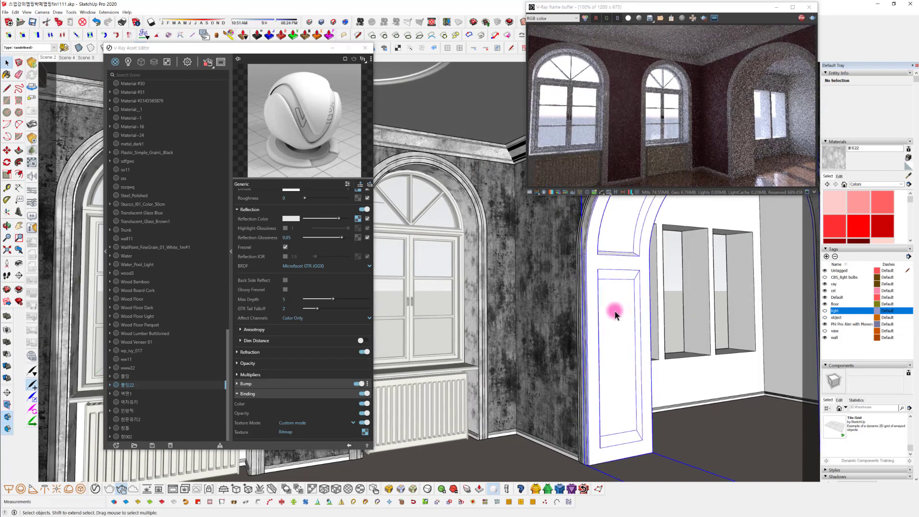
{"action": "middle_click_drag", "start_coordinate": [614, 310], "coordinate": [693, 320]}
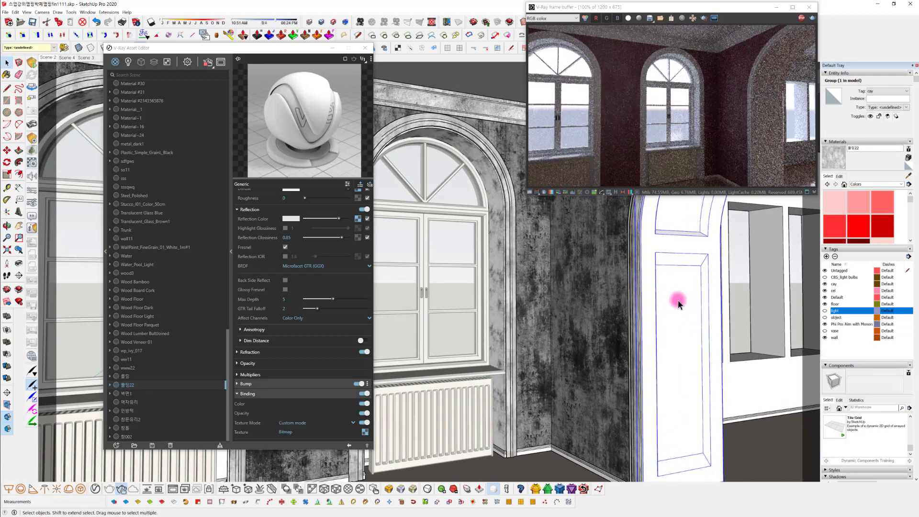
{"action": "triple_click", "coordinate": [675, 280]}
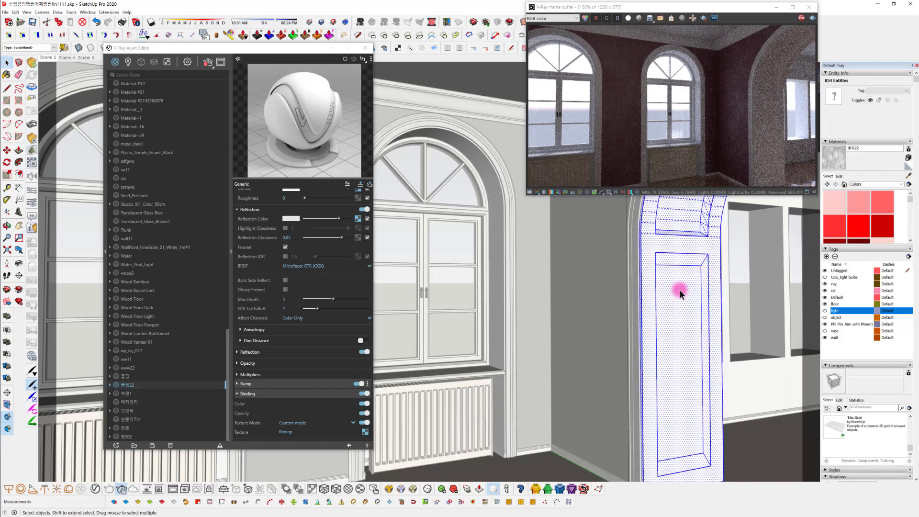
{"action": "double_click", "coordinate": [679, 290]}
{"action": "left_click", "coordinate": [679, 289]}
{"action": "left_click", "coordinate": [908, 176]}
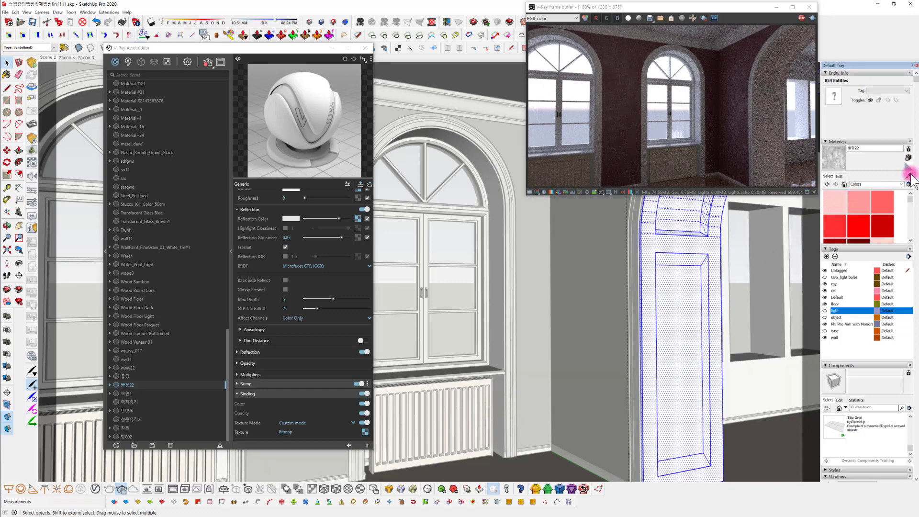
{"action": "left_click", "coordinate": [504, 277]}
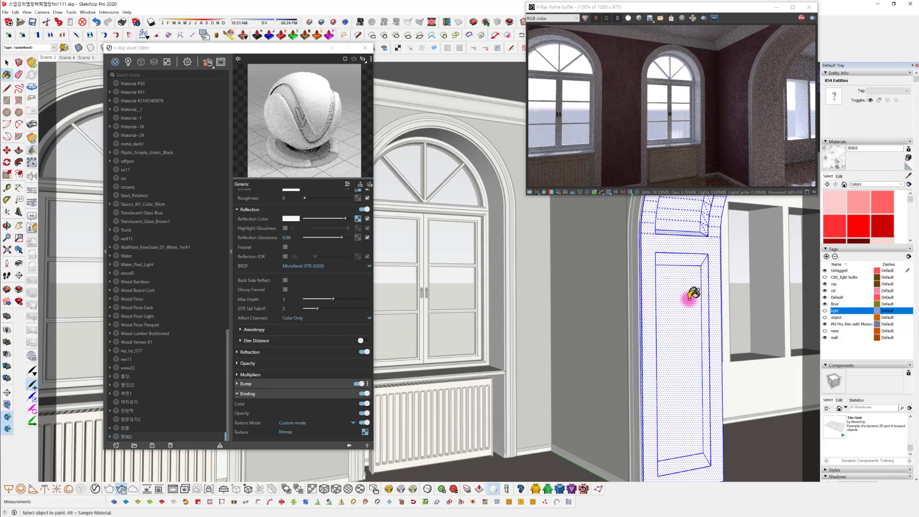
{"action": "left_click", "coordinate": [687, 372]}
Enlarge the smudge texture on the archway's paneled lining using ThruPaint's visual texture editing
{"action": "middle_click_drag", "start_coordinate": [690, 370], "coordinate": [710, 394]}
{"action": "left_click_drag", "start_coordinate": [671, 394], "coordinate": [547, 338]}
{"action": "scroll", "coordinate": [517, 351], "scroll_direction": "up", "scroll_amount": 3}
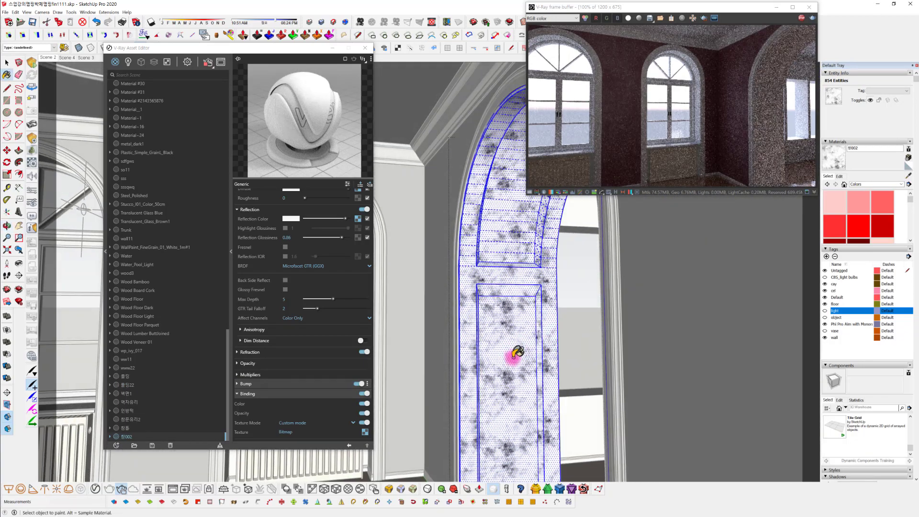
{"action": "key", "text": "b"}
{"action": "mouse_move", "coordinate": [503, 364]}
{"action": "middle_mouse_down"}
{"action": "mouse_move", "coordinate": [544, 343]}
{"action": "mouse_move", "coordinate": [583, 214]}
{"action": "middle_mouse_up"}
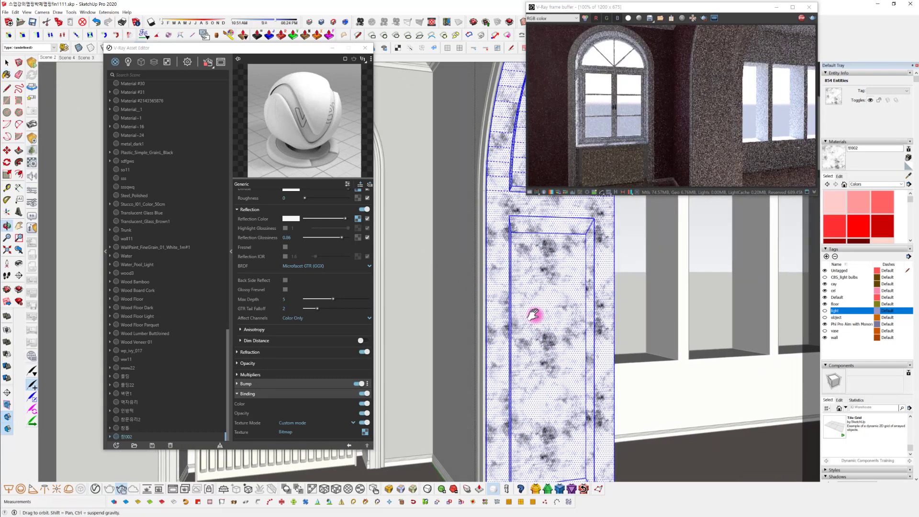
{"action": "middle_click_drag", "start_coordinate": [534, 312], "coordinate": [795, 238]}
{"action": "left_click", "coordinate": [843, 175]}
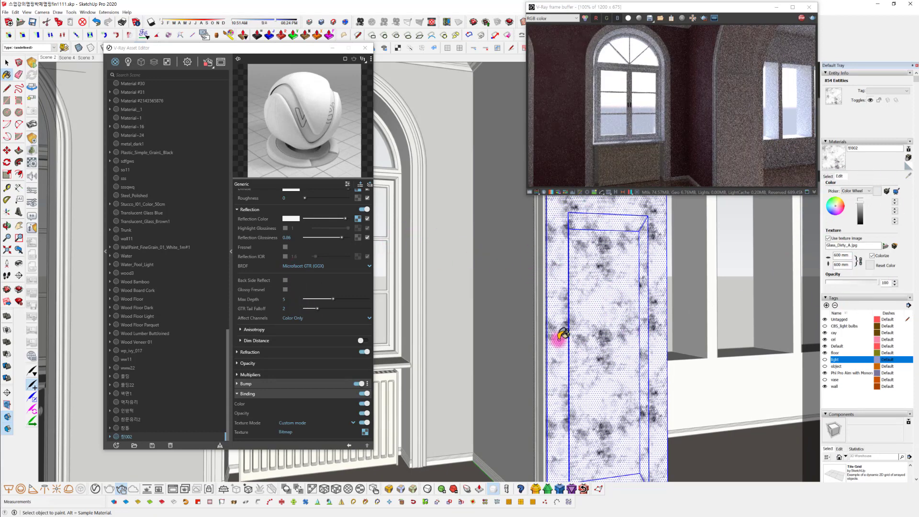
{"action": "middle_click_drag", "start_coordinate": [600, 299], "coordinate": [591, 291]}
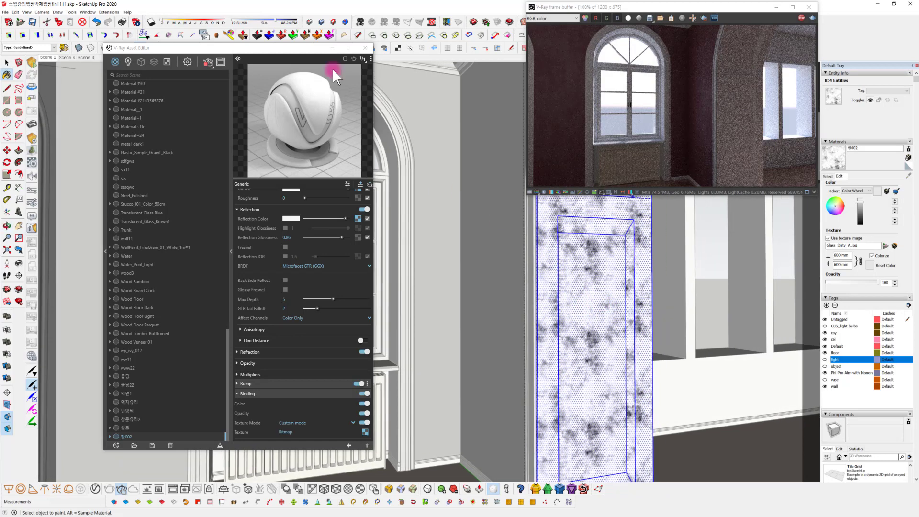
{"action": "left_click_drag", "start_coordinate": [284, 48], "coordinate": [271, 126]}
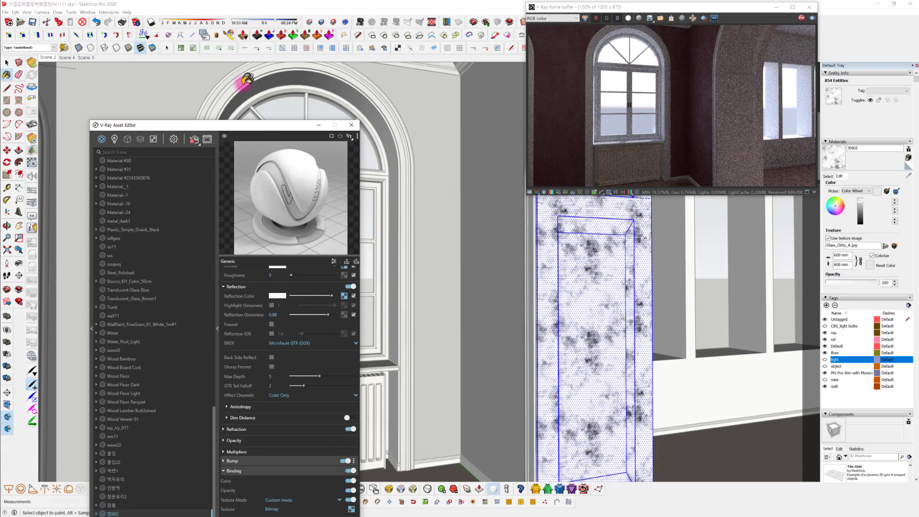
{"action": "left_click", "coordinate": [230, 35]}
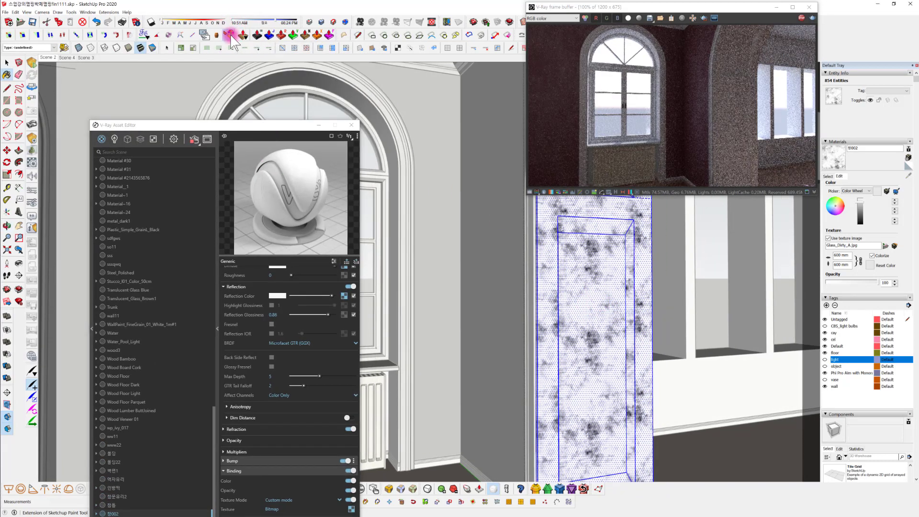
{"action": "left_click", "coordinate": [592, 303]}
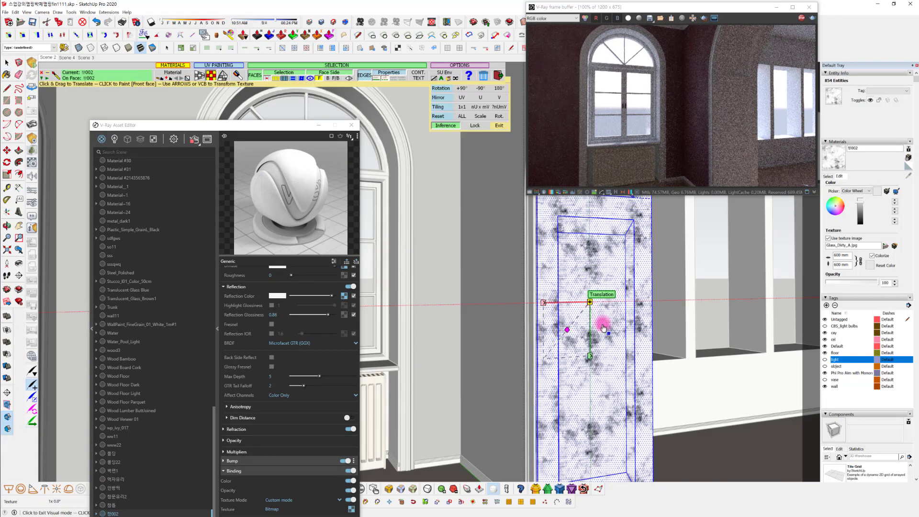
{"action": "mouse_move", "coordinate": [565, 338]}
{"action": "left_mouse_down"}
{"action": "mouse_move", "coordinate": [558, 352]}
{"action": "mouse_move", "coordinate": [559, 329]}
{"action": "mouse_move", "coordinate": [573, 336]}
{"action": "left_mouse_up"}
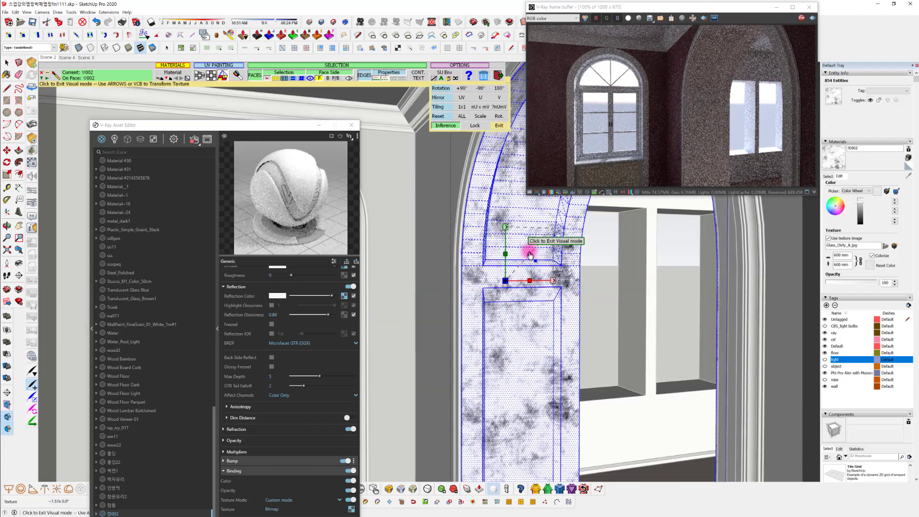
{"action": "left_click_drag", "start_coordinate": [530, 254], "coordinate": [540, 247]}
{"action": "middle_click_drag", "start_coordinate": [549, 396], "coordinate": [533, 378]}
Shift and rescale the archway lining's texture with ThruPaint's translation and scale handles, and exit the tool
{"action": "left_click", "coordinate": [526, 372]}
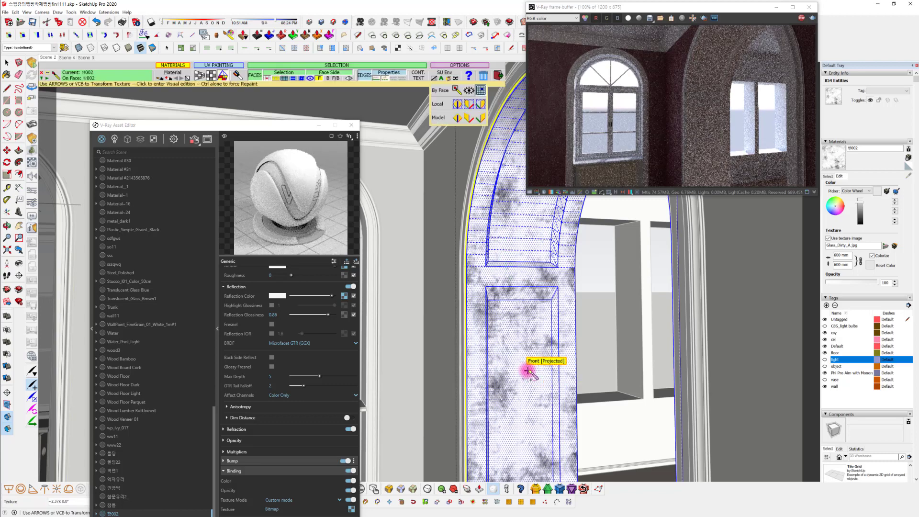
{"action": "double_click", "coordinate": [527, 371]}
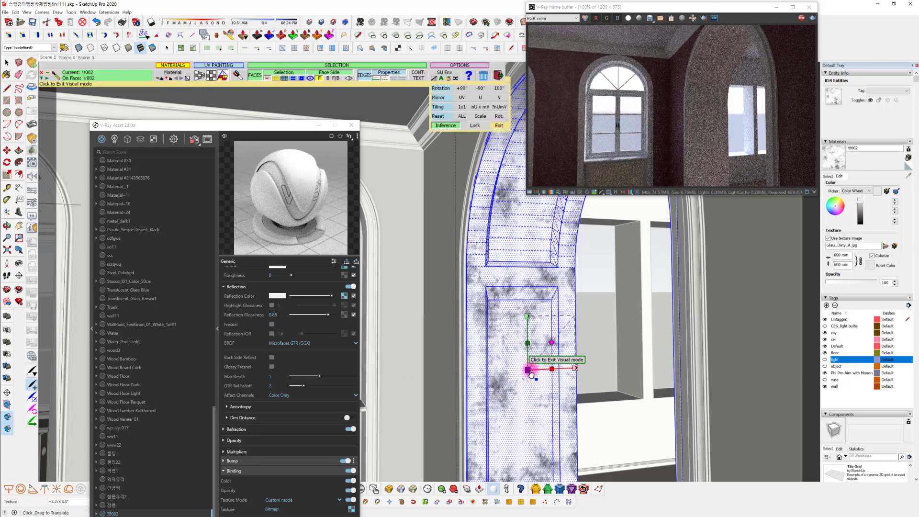
{"action": "left_click", "coordinate": [526, 371]}
{"action": "left_click", "coordinate": [527, 370]}
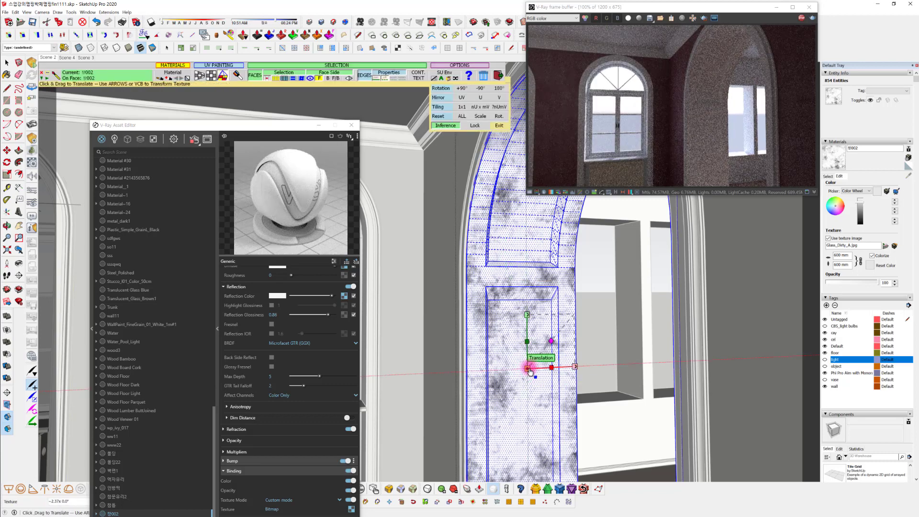
{"action": "left_click_drag", "start_coordinate": [527, 370], "coordinate": [548, 378]}
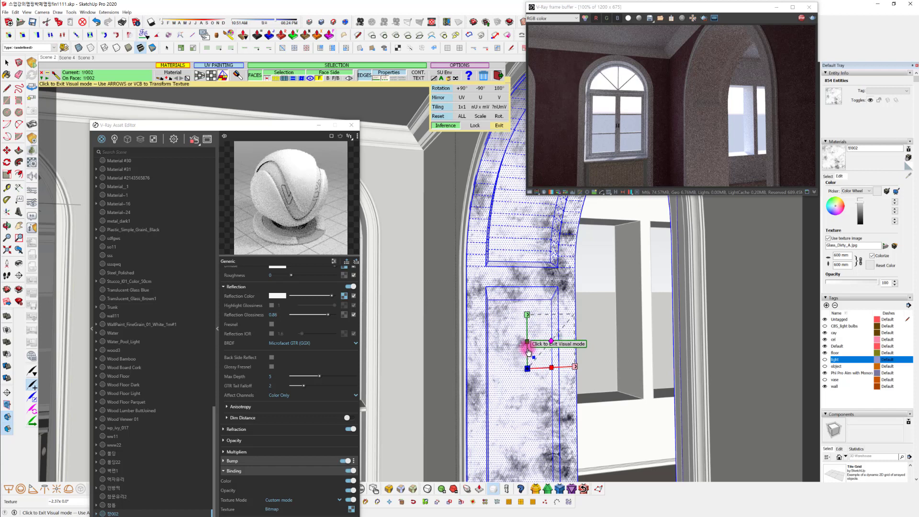
{"action": "left_click_drag", "start_coordinate": [527, 341], "coordinate": [529, 349]}
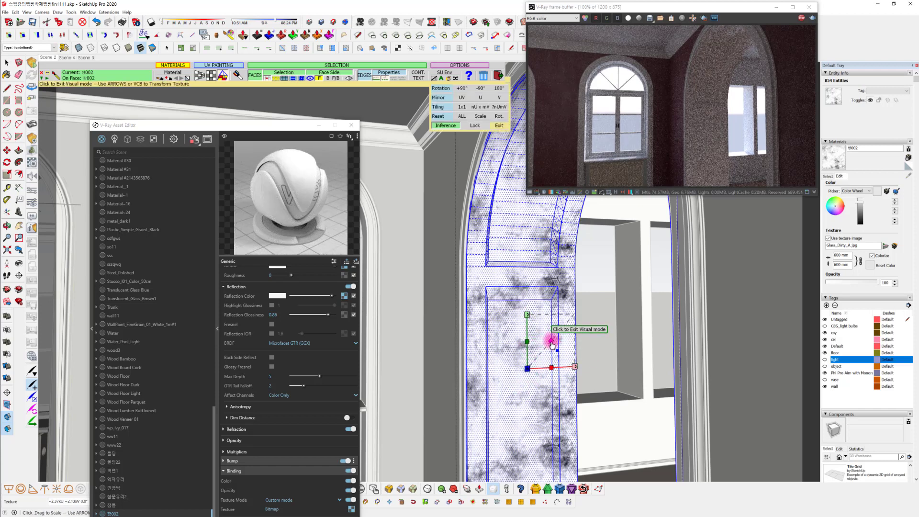
{"action": "left_click_drag", "start_coordinate": [550, 341], "coordinate": [546, 345]}
{"action": "left_click", "coordinate": [503, 86]}
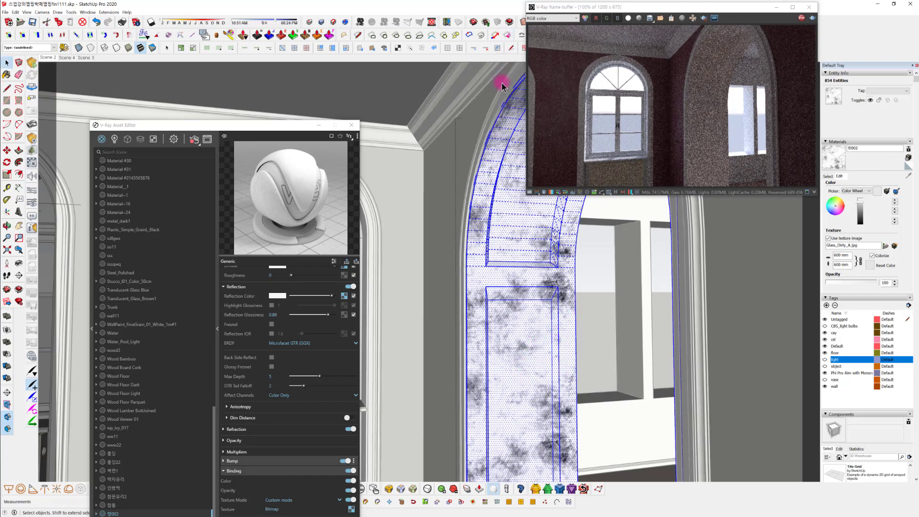
{"action": "key", "text": "Escape"}
Sample the 몰딩22 material from the window's arch molding to load its settings in the V-Ray Asset Editor
{"action": "middle_click_drag", "start_coordinate": [539, 344], "coordinate": [633, 304]}
{"action": "mouse_move", "coordinate": [772, 325]}
{"action": "middle_mouse_down"}
{"action": "mouse_move", "coordinate": [659, 306]}
{"action": "mouse_move", "coordinate": [636, 280]}
{"action": "mouse_move", "coordinate": [659, 288]}
{"action": "mouse_move", "coordinate": [602, 335]}
{"action": "mouse_move", "coordinate": [540, 337]}
{"action": "mouse_move", "coordinate": [572, 314]}
{"action": "mouse_move", "coordinate": [618, 311]}
{"action": "mouse_move", "coordinate": [582, 322]}
{"action": "middle_mouse_up"}
{"action": "scroll", "coordinate": [447, 283], "scroll_direction": "up", "scroll_amount": 3}
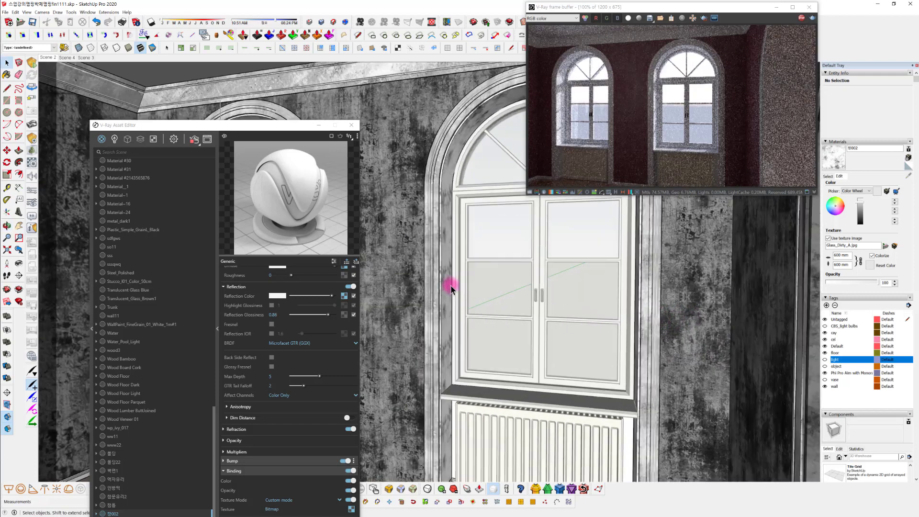
{"action": "left_click", "coordinate": [827, 177]}
{"action": "left_click", "coordinate": [909, 176]}
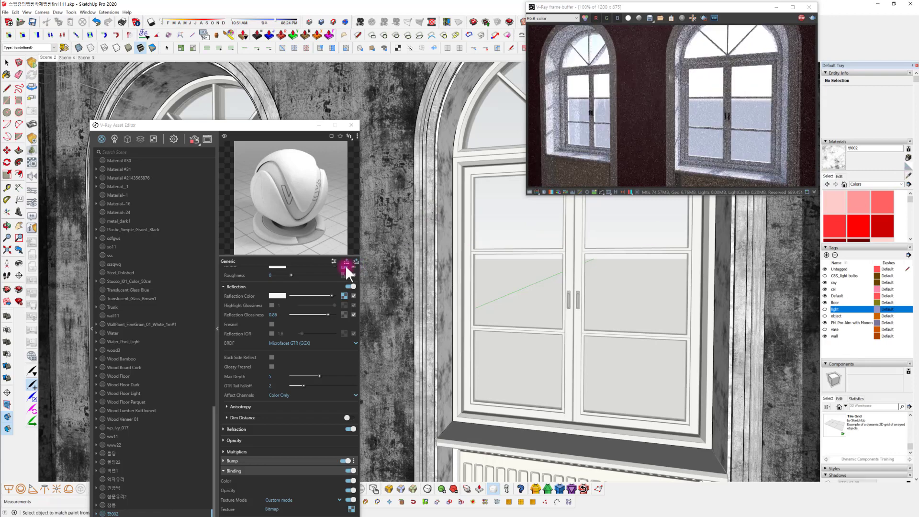
{"action": "left_click", "coordinate": [417, 226]}
{"action": "left_click_drag", "start_coordinate": [288, 129], "coordinate": [295, 37]}
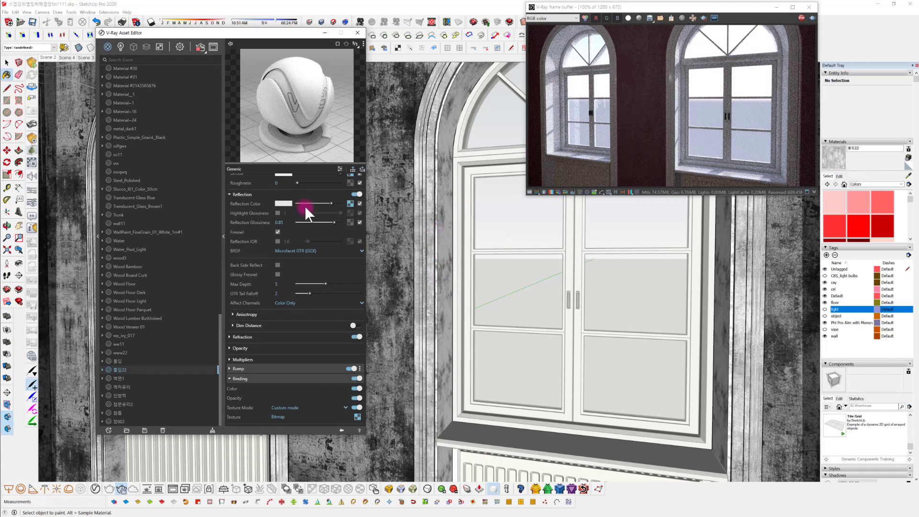
Set the molding material's reflection texture Color Correction to brightness about -0.48 and contrast 0.276, and return to the material
{"action": "left_click", "coordinate": [350, 203]}
{"action": "left_click_drag", "start_coordinate": [315, 265], "coordinate": [312, 272]}
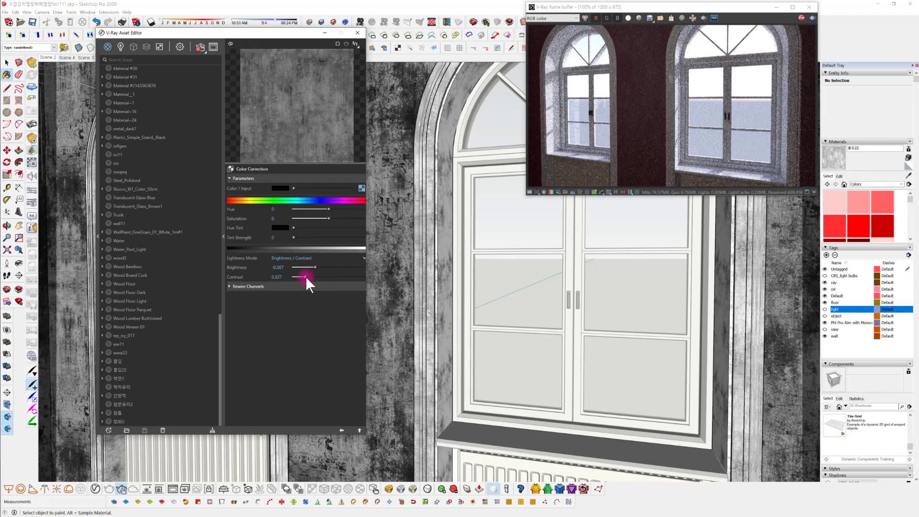
{"action": "left_click_drag", "start_coordinate": [305, 278], "coordinate": [313, 268]}
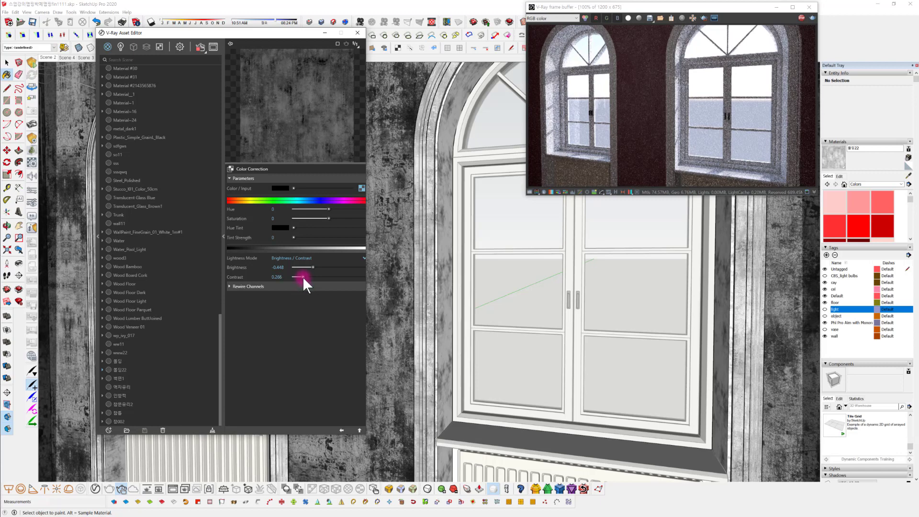
{"action": "left_click_drag", "start_coordinate": [312, 265], "coordinate": [307, 302]}
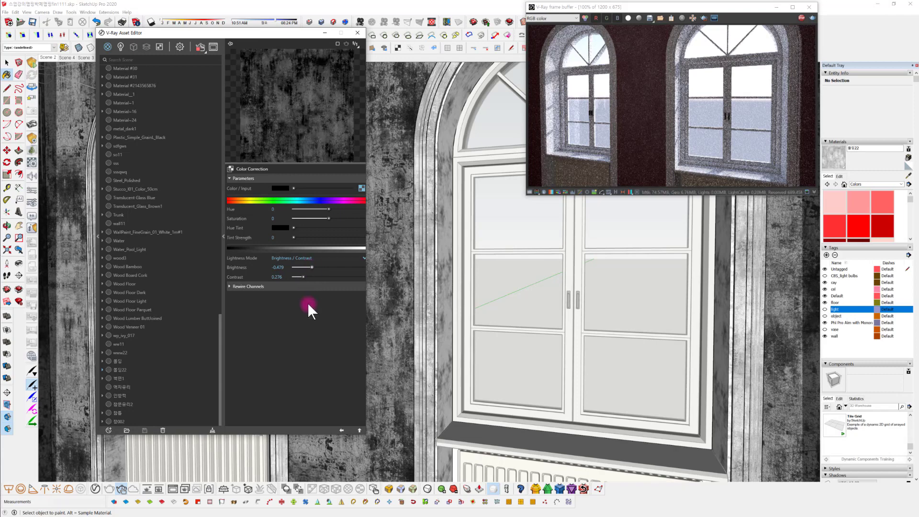
{"action": "left_click_drag", "start_coordinate": [311, 265], "coordinate": [314, 276]}
{"action": "left_click", "coordinate": [341, 429]}
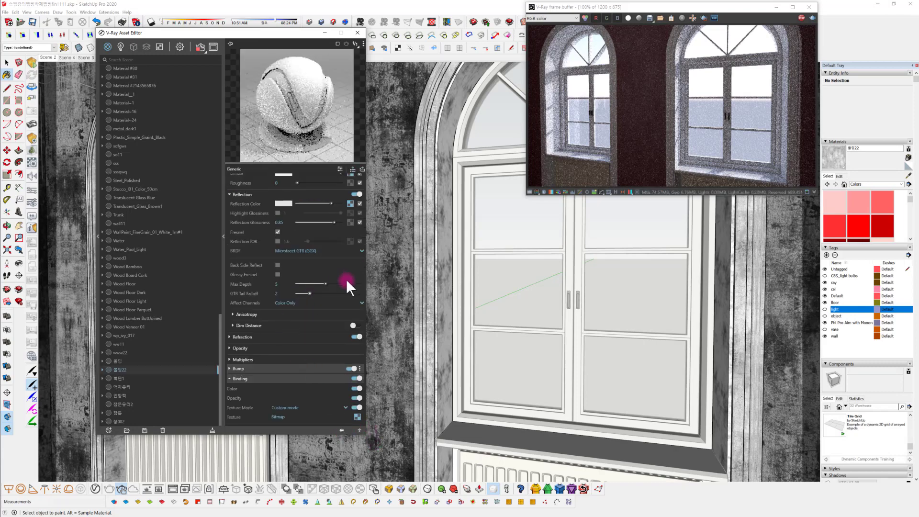
{"action": "mouse_move", "coordinate": [682, 330]}
{"action": "middle_mouse_down"}
{"action": "mouse_move", "coordinate": [642, 369]}
{"action": "mouse_move", "coordinate": [654, 345]}
{"action": "mouse_move", "coordinate": [628, 365]}
{"action": "mouse_move", "coordinate": [680, 359]}
{"action": "mouse_move", "coordinate": [584, 351]}
{"action": "mouse_move", "coordinate": [641, 357]}
{"action": "mouse_move", "coordinate": [599, 318]}
{"action": "mouse_move", "coordinate": [579, 322]}
{"action": "mouse_move", "coordinate": [596, 317]}
{"action": "middle_mouse_up"}
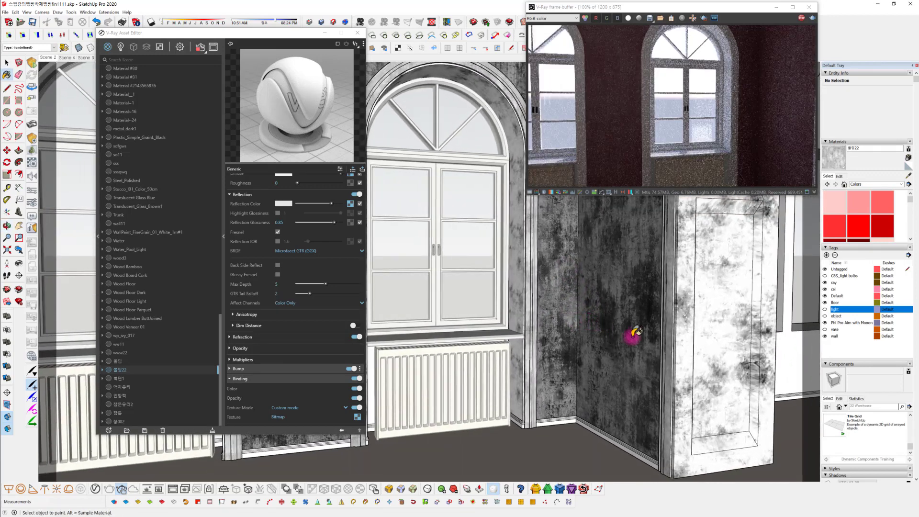
{"action": "mouse_move", "coordinate": [600, 254]}
{"action": "middle_mouse_down"}
{"action": "mouse_move", "coordinate": [529, 302]}
{"action": "mouse_move", "coordinate": [644, 310]}
{"action": "mouse_move", "coordinate": [529, 318]}
{"action": "mouse_move", "coordinate": [697, 315]}
{"action": "mouse_move", "coordinate": [697, 303]}
{"action": "mouse_move", "coordinate": [674, 360]}
{"action": "middle_mouse_up"}
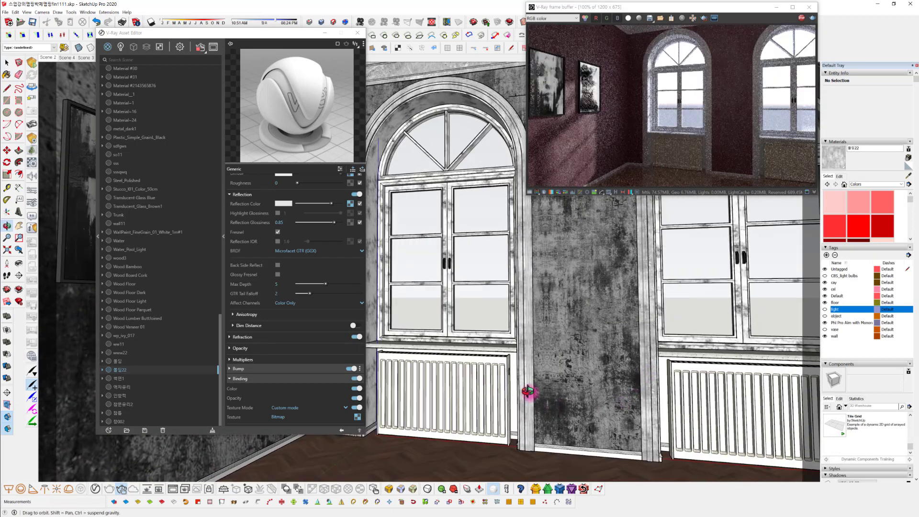
Select all geometry of the panel behind the radiator and paint it with the 창002 material sampled from the window reveal
{"action": "scroll", "coordinate": [489, 406], "scroll_direction": "up", "scroll_amount": 3}
{"action": "key", "text": "space"}
{"action": "left_click", "coordinate": [497, 382]}
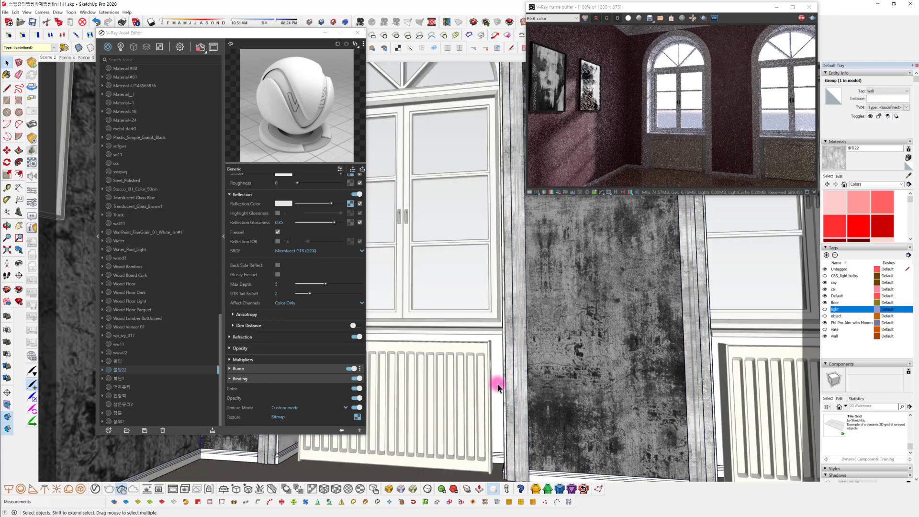
{"action": "key", "text": "Escape"}
{"action": "middle_click_drag", "start_coordinate": [455, 306], "coordinate": [496, 415]}
{"action": "scroll", "coordinate": [501, 392], "scroll_direction": "up", "scroll_amount": 3}
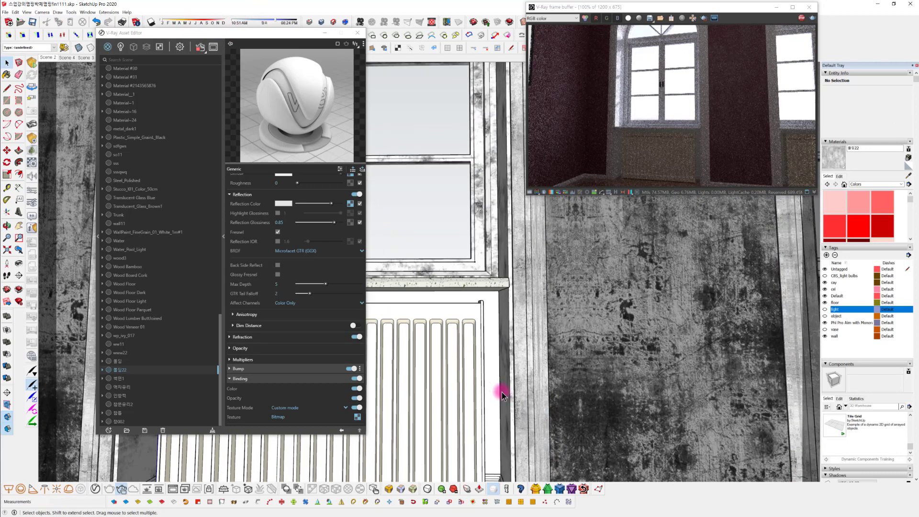
{"action": "left_click", "coordinate": [495, 379]}
{"action": "double_click", "coordinate": [495, 380]}
{"action": "left_click", "coordinate": [495, 379]}
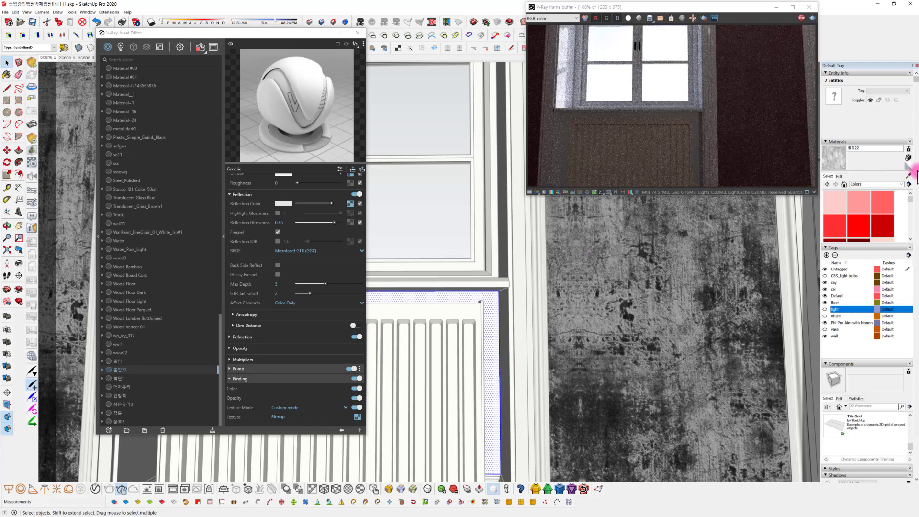
{"action": "left_click", "coordinate": [909, 176]}
{"action": "middle_click_drag", "start_coordinate": [509, 238], "coordinate": [573, 261]}
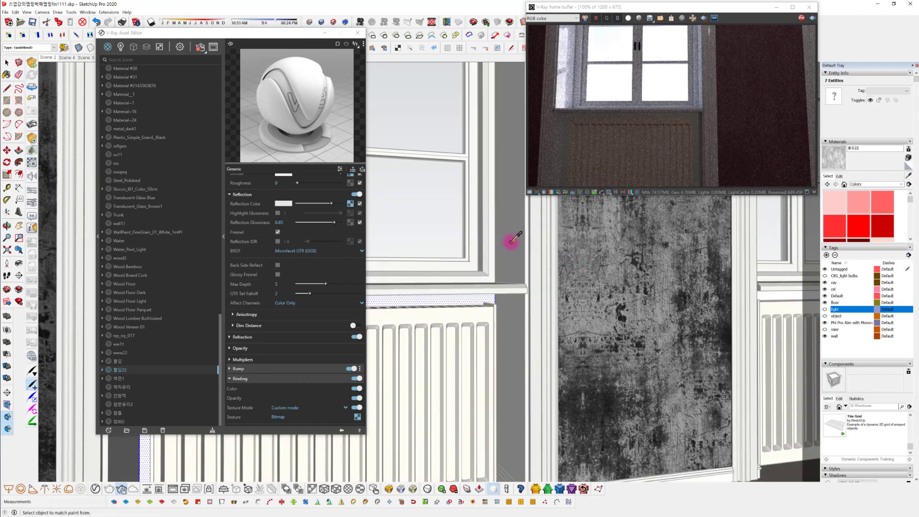
{"action": "left_click", "coordinate": [510, 241]}
{"action": "middle_click_drag", "start_coordinate": [443, 352], "coordinate": [400, 356]}
{"action": "left_click", "coordinate": [465, 321]}
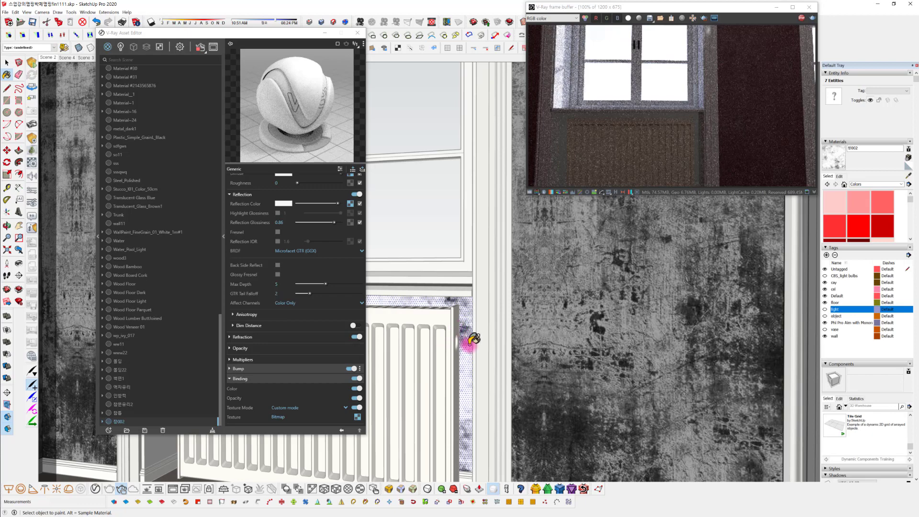
Paint the panel behind the adjacent window's radiator with the 창002 material sampled from that window's reveal
{"action": "middle_click_drag", "start_coordinate": [472, 341], "coordinate": [357, 337], "text": "shift"}
{"action": "mouse_move", "coordinate": [595, 309]}
{"action": "middle_mouse_down"}
{"action": "mouse_move", "coordinate": [512, 294]}
{"action": "mouse_move", "coordinate": [518, 297]}
{"action": "mouse_move", "coordinate": [487, 302]}
{"action": "mouse_move", "coordinate": [543, 309]}
{"action": "mouse_move", "coordinate": [437, 297]}
{"action": "middle_mouse_up"}
{"action": "key", "text": "space"}
{"action": "left_click", "coordinate": [517, 302]}
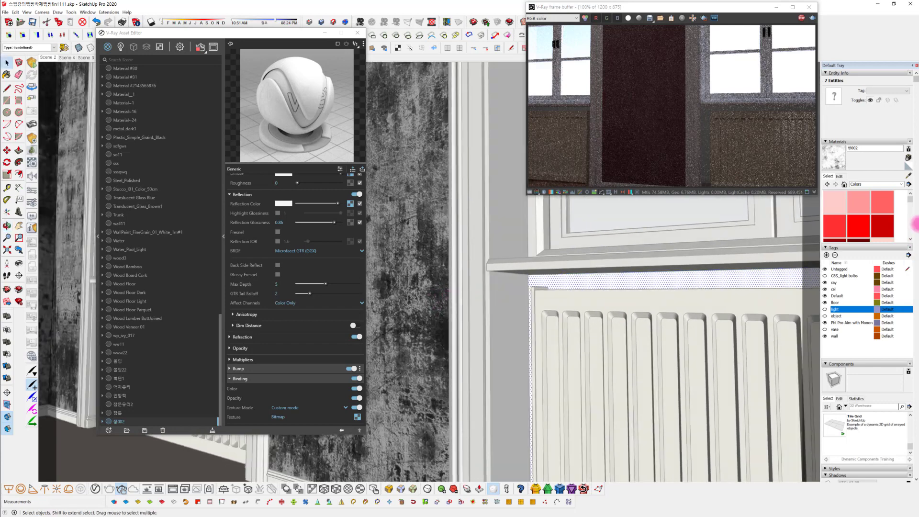
{"action": "left_click", "coordinate": [908, 176]}
{"action": "left_click", "coordinate": [509, 239]}
{"action": "left_click", "coordinate": [593, 283]}
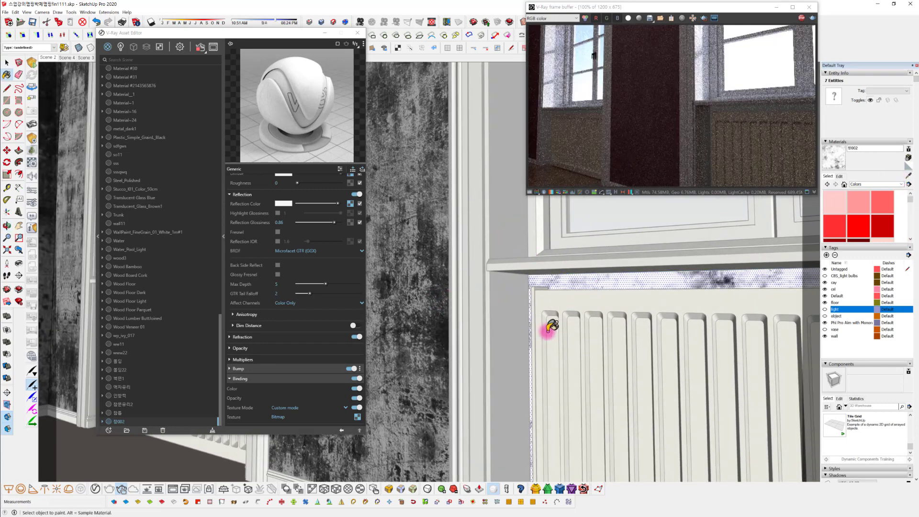
Open the baseboard group below the dark wall panel, select all its geometry for inspection, and leave the group
{"action": "mouse_move", "coordinate": [550, 324]}
{"action": "middle_mouse_down"}
{"action": "mouse_move", "coordinate": [626, 353]}
{"action": "mouse_move", "coordinate": [620, 320]}
{"action": "mouse_move", "coordinate": [605, 342]}
{"action": "mouse_move", "coordinate": [568, 365]}
{"action": "mouse_move", "coordinate": [581, 418]}
{"action": "middle_mouse_up"}
{"action": "key", "text": "space"}
{"action": "left_click", "coordinate": [611, 334]}
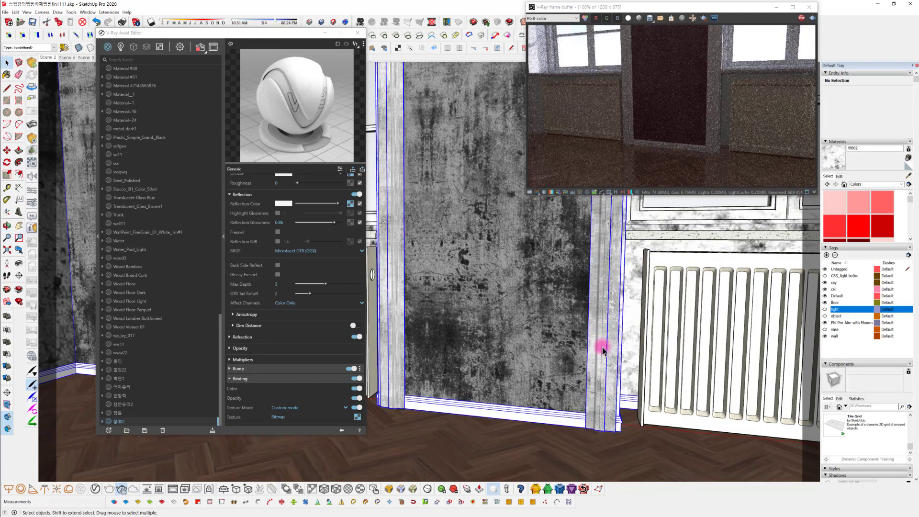
{"action": "left_click", "coordinate": [587, 370]}
{"action": "mouse_move", "coordinate": [587, 370]}
{"action": "middle_mouse_down"}
{"action": "mouse_move", "coordinate": [568, 322]}
{"action": "mouse_move", "coordinate": [521, 342]}
{"action": "mouse_move", "coordinate": [519, 415]}
{"action": "middle_mouse_up"}
{"action": "double_click", "coordinate": [515, 418]}
{"action": "left_click", "coordinate": [515, 418]}
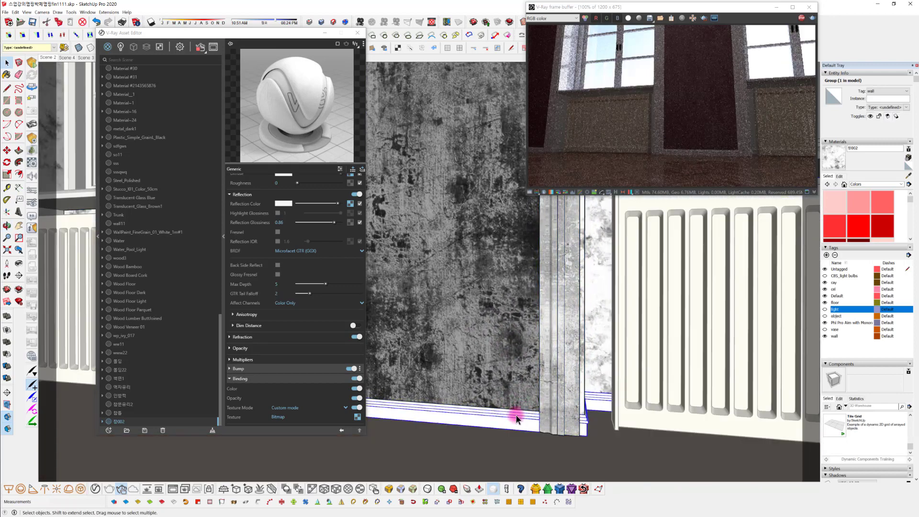
{"action": "triple_click", "coordinate": [515, 416]}
{"action": "middle_click_drag", "start_coordinate": [516, 415], "coordinate": [630, 431]}
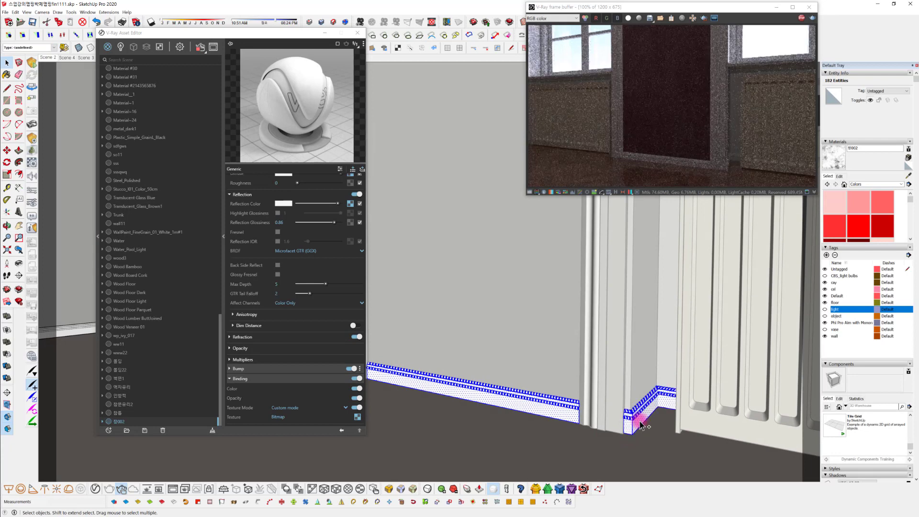
{"action": "middle_click_drag", "start_coordinate": [595, 377], "coordinate": [616, 405]}
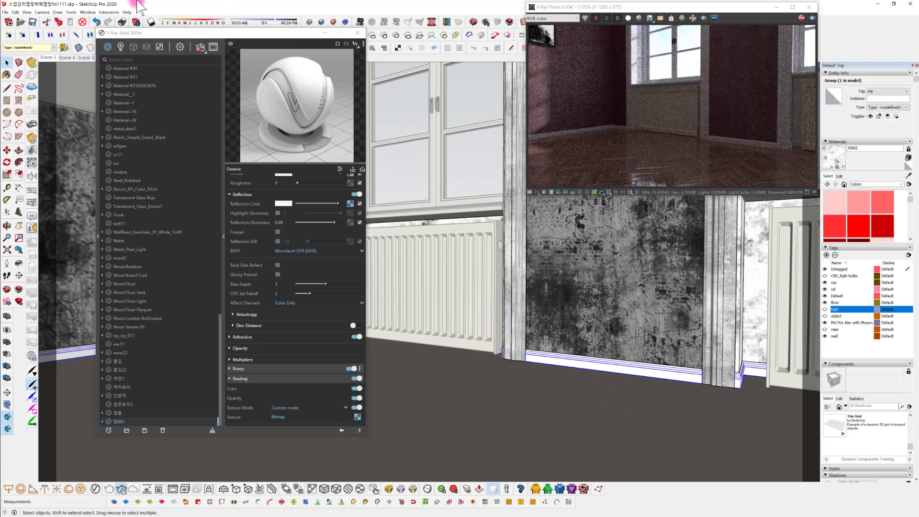
In Model Info's Components settings, hide the rest of the model during component and group editing
{"action": "left_click", "coordinate": [109, 12]}
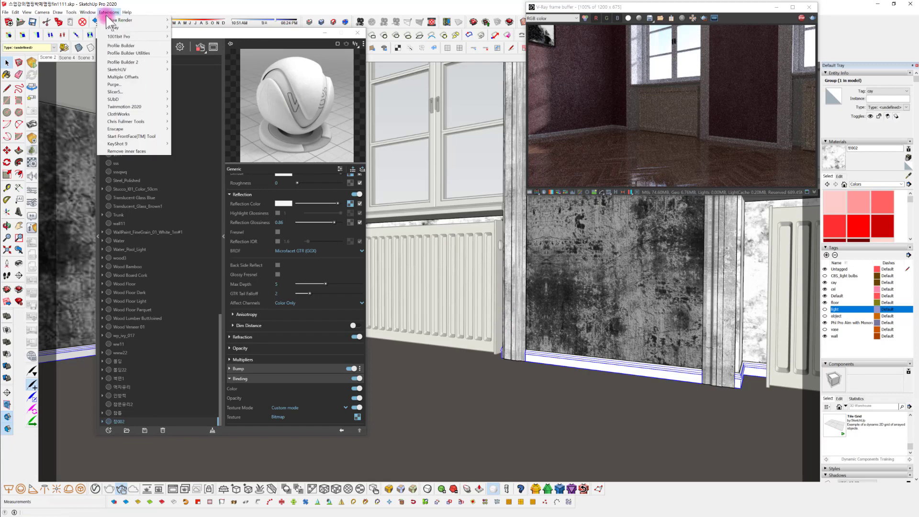
{"action": "mouse_move", "coordinate": [88, 11]}
{"action": "left_click", "coordinate": [101, 46]}
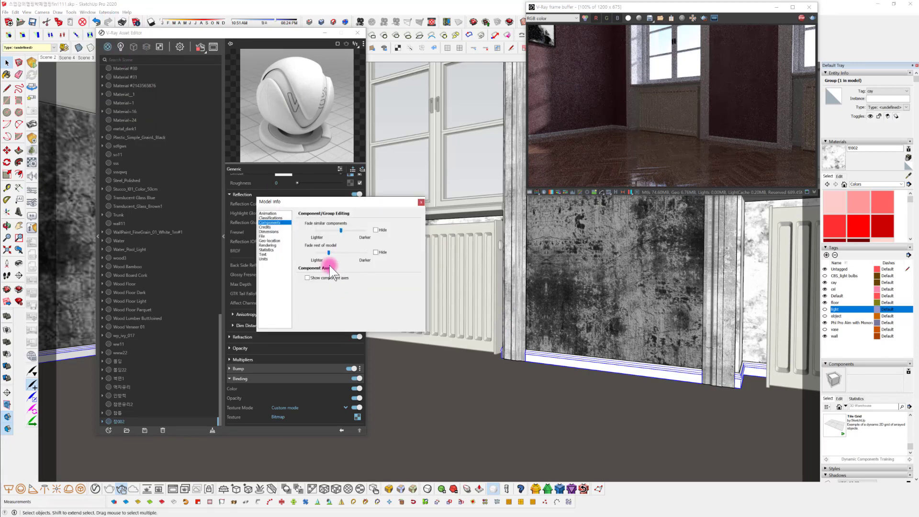
{"action": "left_click", "coordinate": [376, 252]}
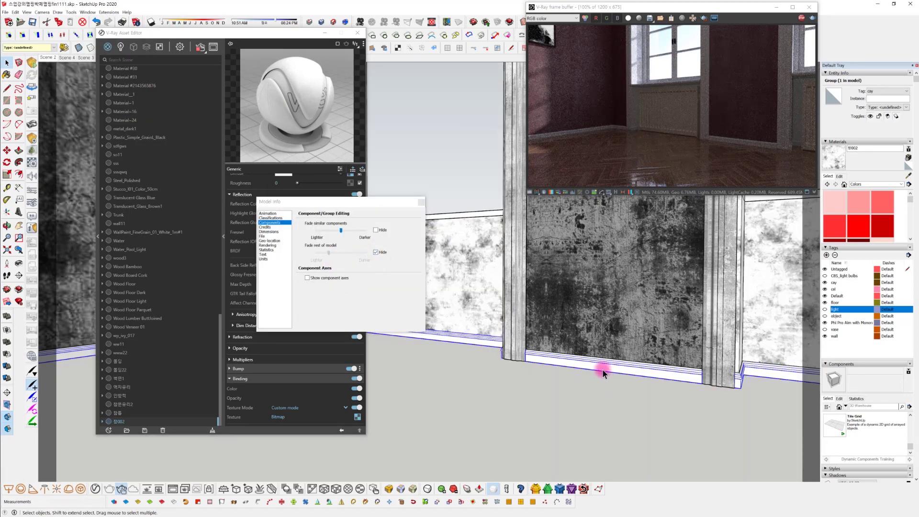
Open the baseboard group in isolation to examine its pieces and close it again
{"action": "double_click", "coordinate": [602, 369]}
{"action": "middle_click_drag", "start_coordinate": [605, 376], "coordinate": [752, 386]}
{"action": "left_click", "coordinate": [670, 392]}
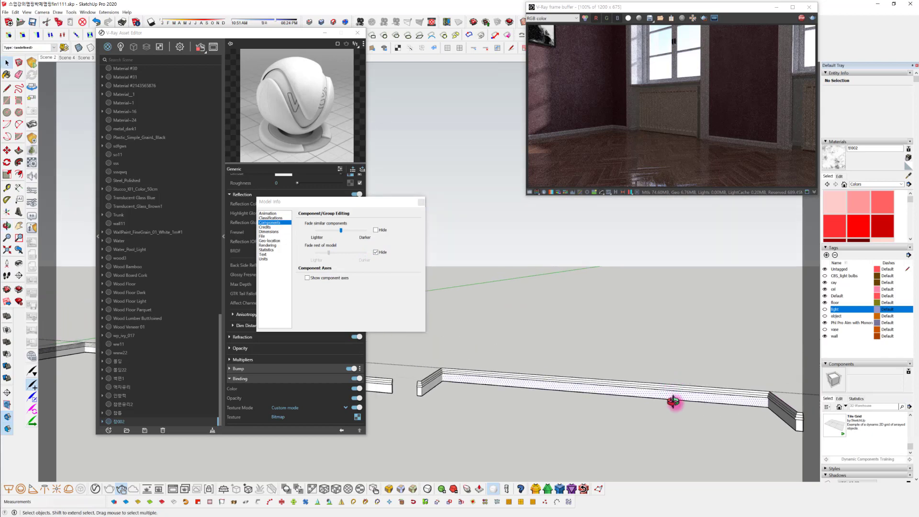
{"action": "middle_click_drag", "start_coordinate": [672, 399], "coordinate": [632, 373]}
{"action": "scroll", "coordinate": [634, 355], "scroll_direction": "down", "scroll_amount": 3}
{"action": "left_click", "coordinate": [575, 389]}
Select the baseboard group and remove the materials from it and all its children
{"action": "scroll", "coordinate": [574, 389], "scroll_direction": "up", "scroll_amount": 8}
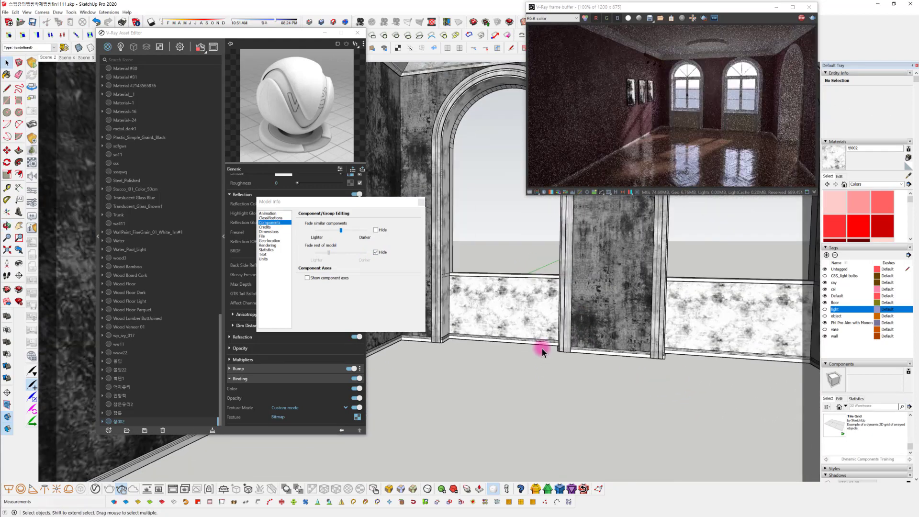
{"action": "middle_click_drag", "start_coordinate": [545, 320], "coordinate": [435, 476]}
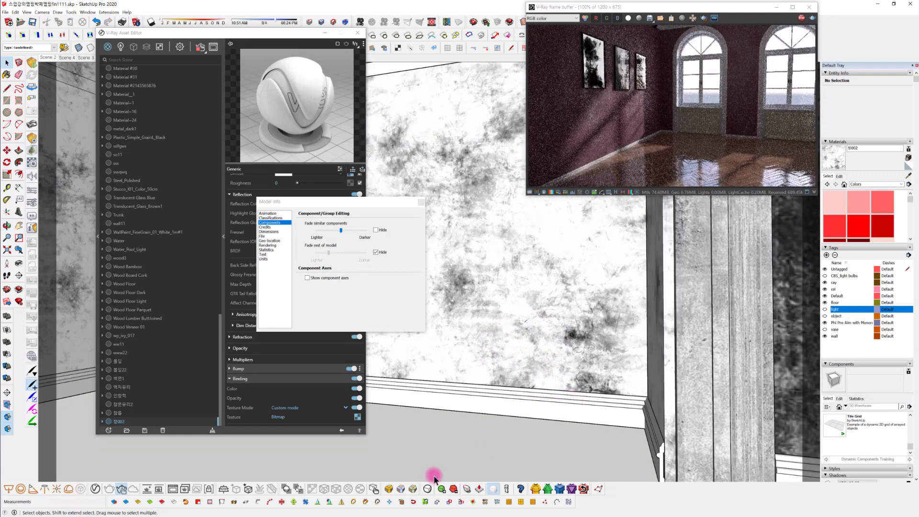
{"action": "left_click", "coordinate": [452, 401]}
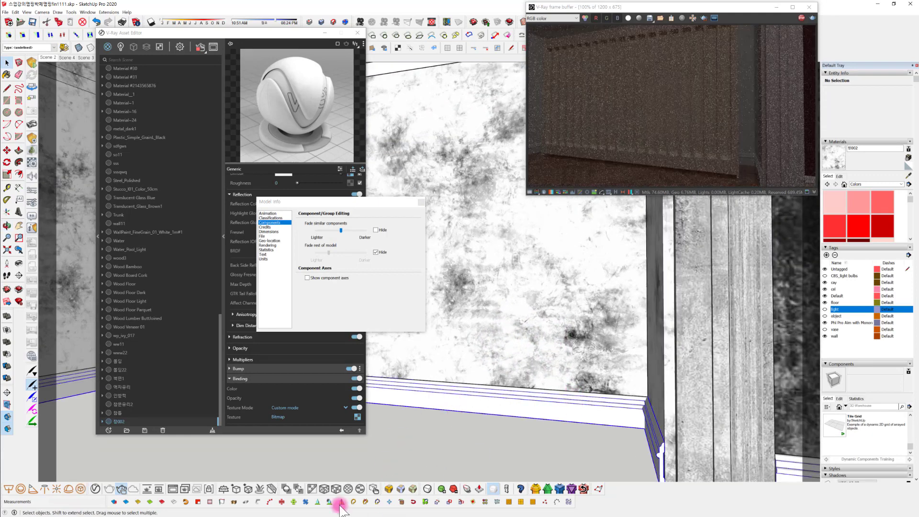
{"action": "left_click", "coordinate": [312, 489]}
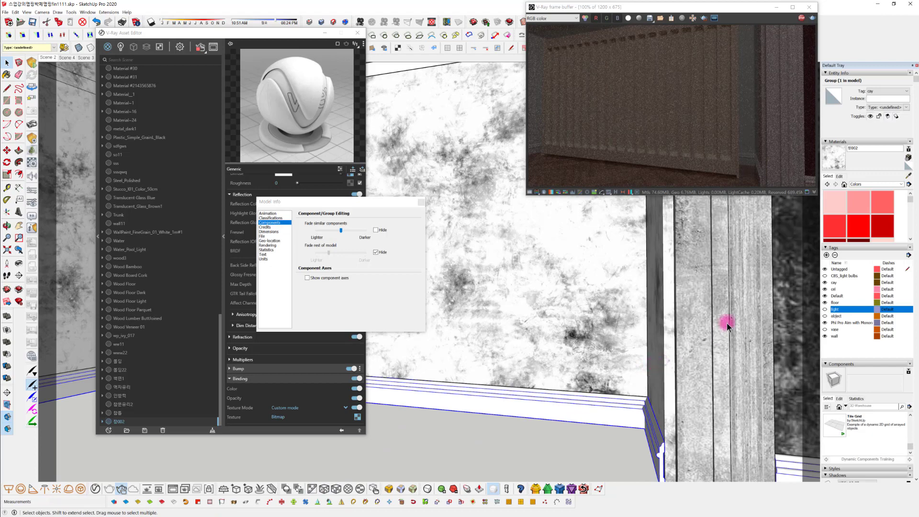
Sample Material222 from the wall molding and paint the baseboard group with it
{"action": "left_click", "coordinate": [909, 177]}
{"action": "middle_click_drag", "start_coordinate": [544, 405], "coordinate": [612, 420]}
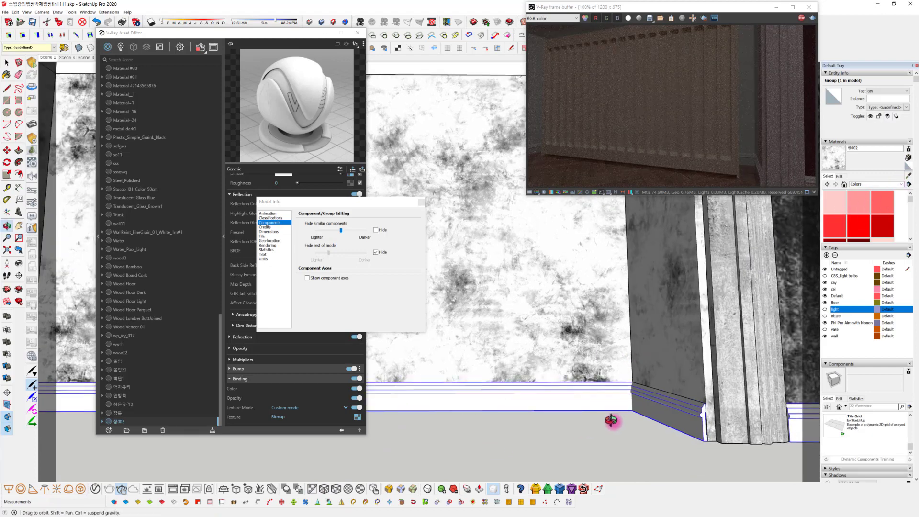
{"action": "left_click", "coordinate": [732, 392]}
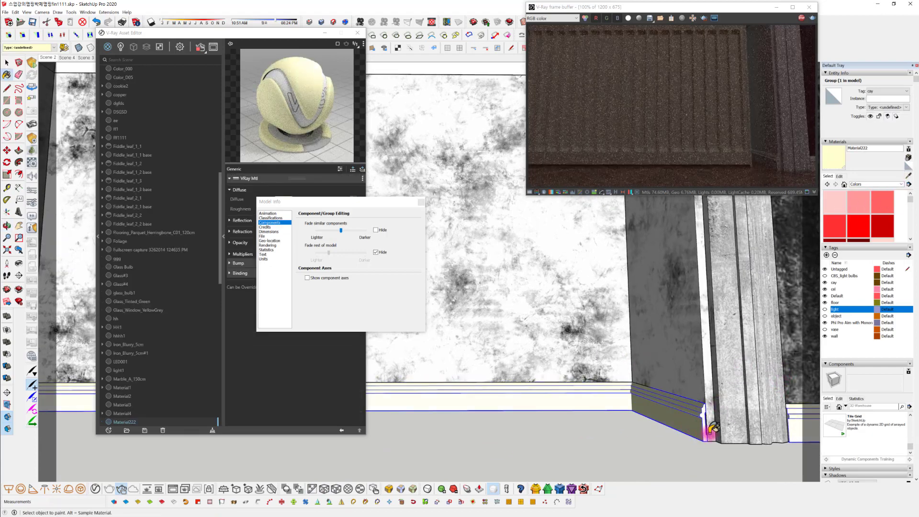
{"action": "middle_click_drag", "start_coordinate": [712, 427], "coordinate": [638, 419]}
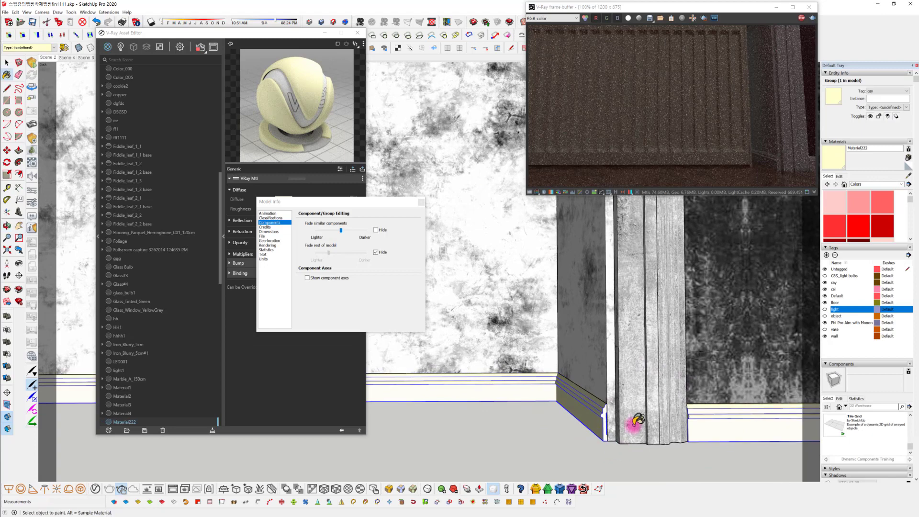
Sample the 몰딩22 material from the vertical wall molding and paint the baseboard group with it
{"action": "left_click", "coordinate": [907, 177]}
{"action": "left_click", "coordinate": [660, 311]}
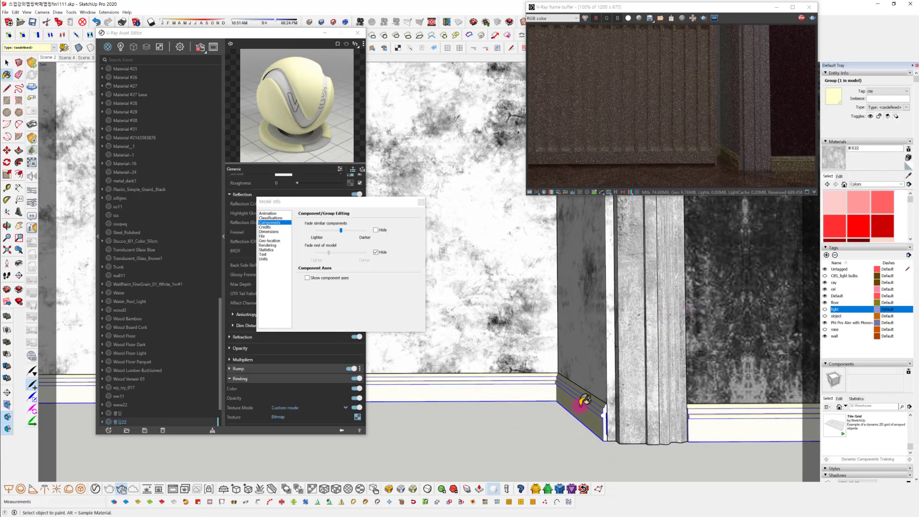
{"action": "mouse_move", "coordinate": [630, 424]}
{"action": "middle_mouse_down"}
{"action": "mouse_move", "coordinate": [568, 459]}
{"action": "mouse_move", "coordinate": [607, 423]}
{"action": "mouse_move", "coordinate": [479, 446]}
{"action": "mouse_move", "coordinate": [636, 429]}
{"action": "mouse_move", "coordinate": [637, 401]}
{"action": "mouse_move", "coordinate": [652, 437]}
{"action": "mouse_move", "coordinate": [547, 446]}
{"action": "mouse_move", "coordinate": [609, 407]}
{"action": "mouse_move", "coordinate": [550, 400]}
{"action": "mouse_move", "coordinate": [555, 425]}
{"action": "mouse_move", "coordinate": [618, 422]}
{"action": "mouse_move", "coordinate": [538, 405]}
{"action": "mouse_move", "coordinate": [462, 309]}
{"action": "middle_mouse_up"}
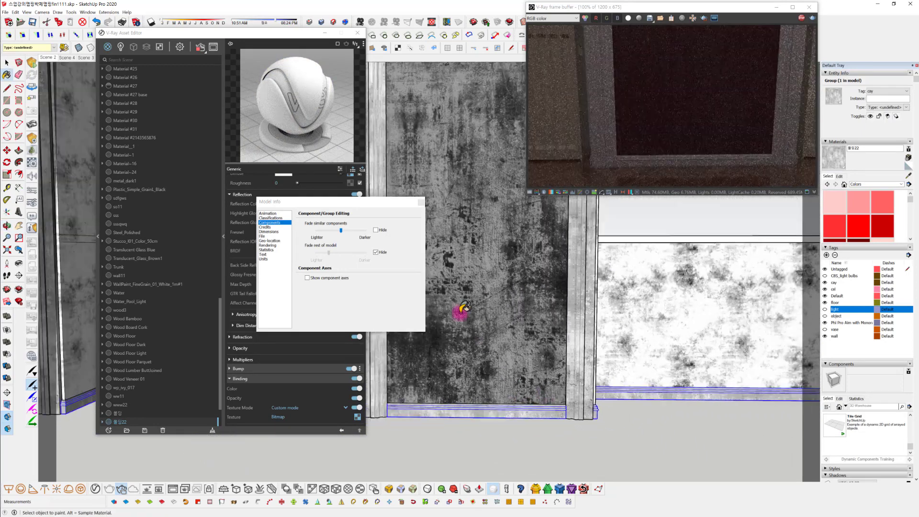
Close Model Info and return the camera to the Scene 2 view
{"action": "left_click", "coordinate": [420, 203]}
{"action": "mouse_move", "coordinate": [611, 455]}
{"action": "middle_mouse_down"}
{"action": "mouse_move", "coordinate": [523, 441]}
{"action": "mouse_move", "coordinate": [545, 361]}
{"action": "mouse_move", "coordinate": [463, 368]}
{"action": "mouse_move", "coordinate": [527, 372]}
{"action": "mouse_move", "coordinate": [527, 390]}
{"action": "mouse_move", "coordinate": [593, 393]}
{"action": "middle_mouse_up"}
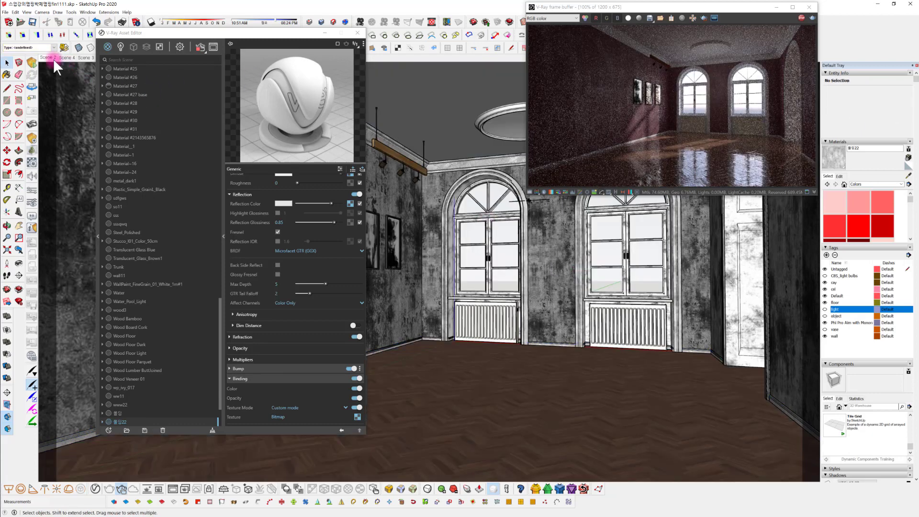
{"action": "left_click", "coordinate": [50, 58]}
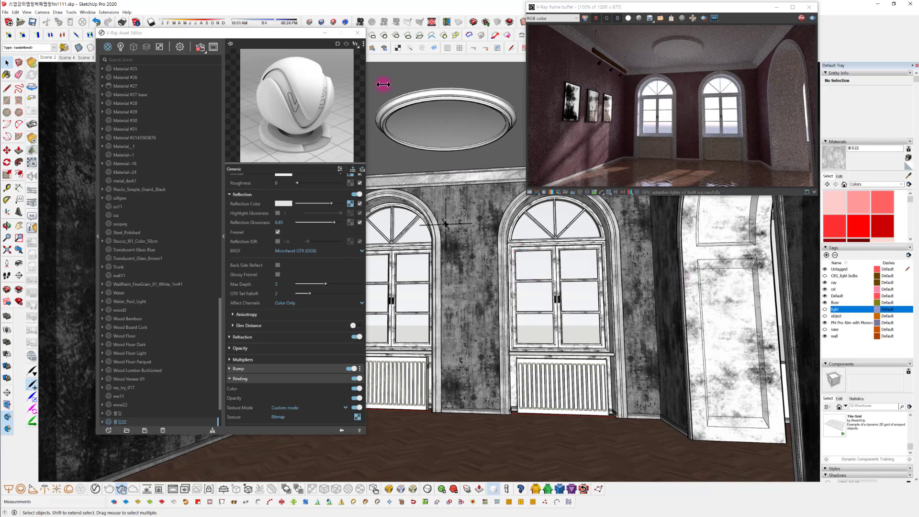
Paint the round ceiling molding group with the 몰딩22 material sampled from the cornice above the windows
{"action": "scroll", "coordinate": [376, 91], "scroll_direction": "up", "scroll_amount": 1}
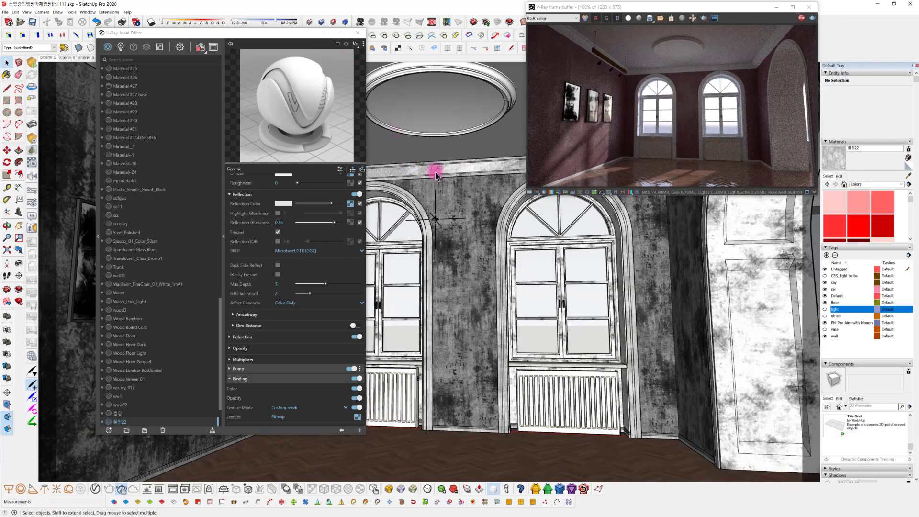
{"action": "scroll", "coordinate": [517, 245], "scroll_direction": "up", "scroll_amount": 3}
{"action": "mouse_move", "coordinate": [480, 246]}
{"action": "middle_mouse_down"}
{"action": "mouse_move", "coordinate": [527, 277]}
{"action": "mouse_move", "coordinate": [543, 312]}
{"action": "mouse_move", "coordinate": [583, 312]}
{"action": "mouse_move", "coordinate": [539, 289]}
{"action": "mouse_move", "coordinate": [578, 377]}
{"action": "mouse_move", "coordinate": [635, 380]}
{"action": "mouse_move", "coordinate": [630, 399]}
{"action": "mouse_move", "coordinate": [676, 387]}
{"action": "middle_mouse_up"}
{"action": "left_click", "coordinate": [651, 386]}
{"action": "mouse_move", "coordinate": [616, 385]}
{"action": "middle_mouse_down"}
{"action": "mouse_move", "coordinate": [653, 382]}
{"action": "mouse_move", "coordinate": [689, 396]}
{"action": "mouse_move", "coordinate": [509, 234]}
{"action": "middle_mouse_up"}
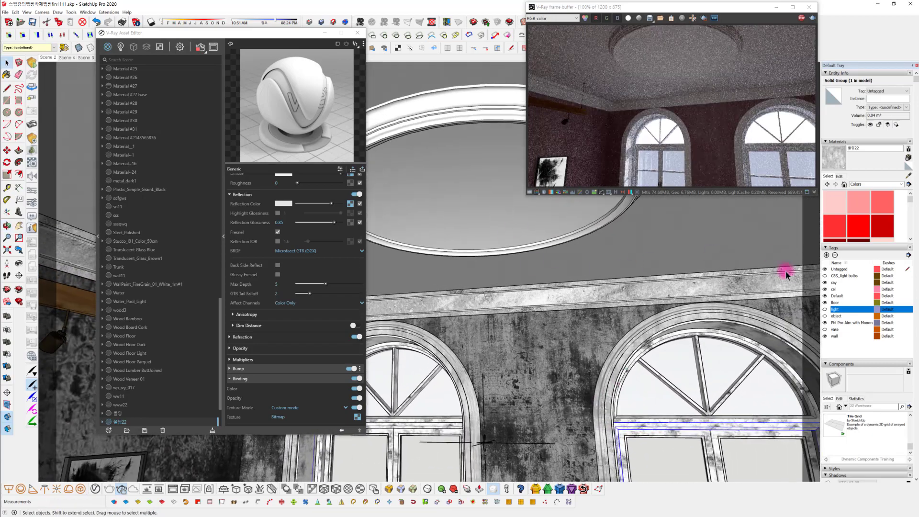
{"action": "left_click", "coordinate": [478, 215]}
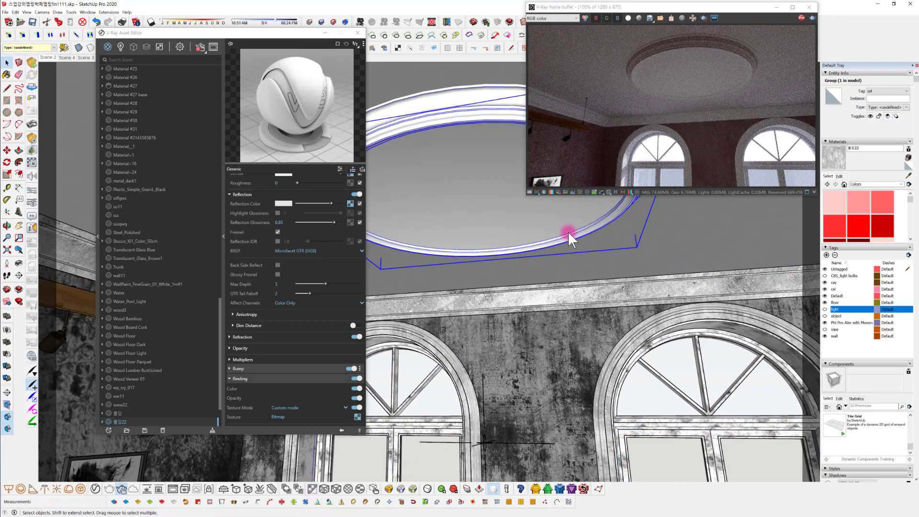
{"action": "left_click", "coordinate": [908, 176]}
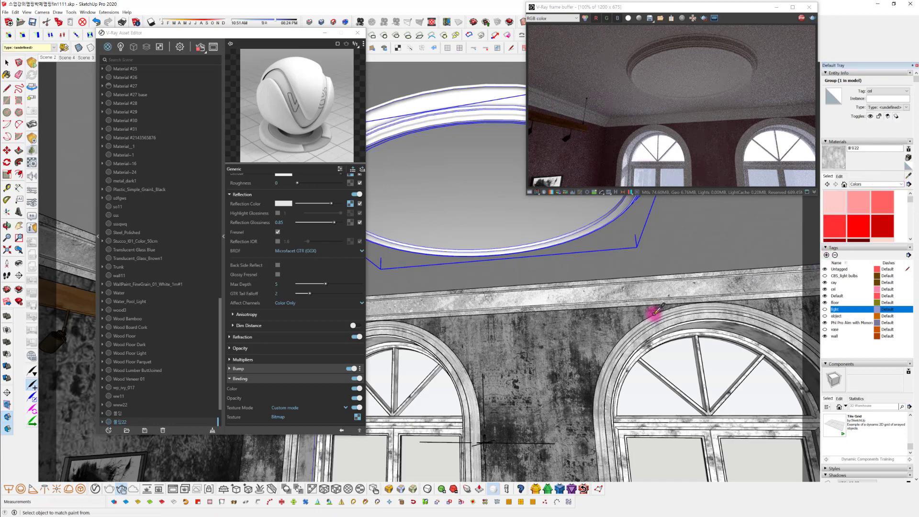
{"action": "left_click", "coordinate": [647, 290]}
{"action": "left_click", "coordinate": [449, 140]}
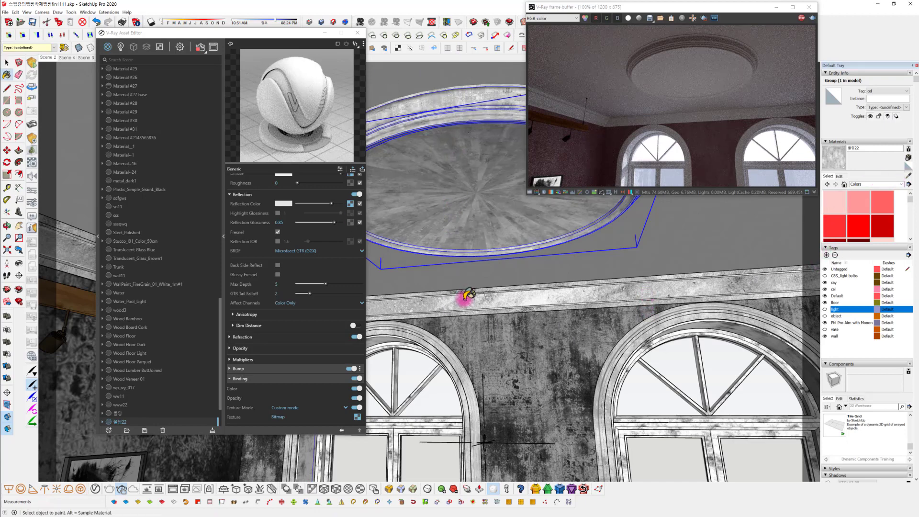
{"action": "middle_click_drag", "start_coordinate": [461, 209], "coordinate": [467, 209]}
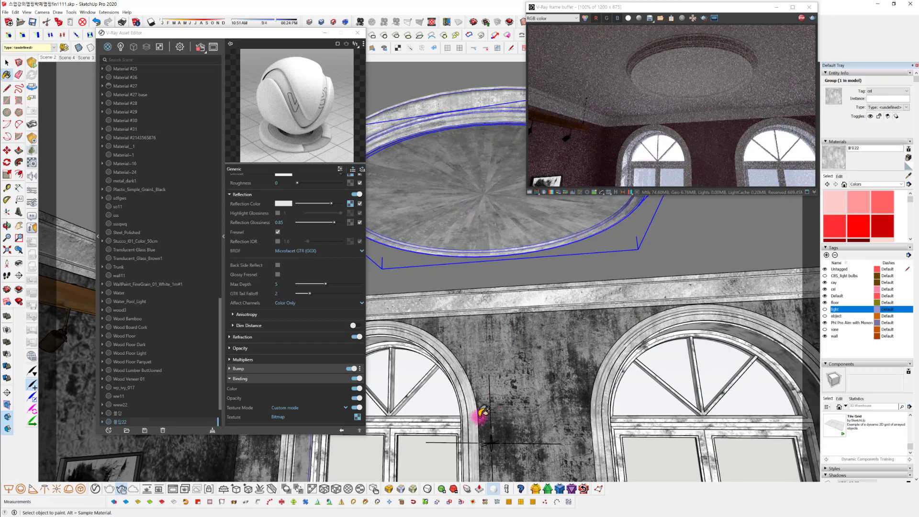
Apply V-Ray's Tri-Planar Projection (Fit) to the round ceiling molding's texture
{"action": "left_click", "coordinate": [336, 489]}
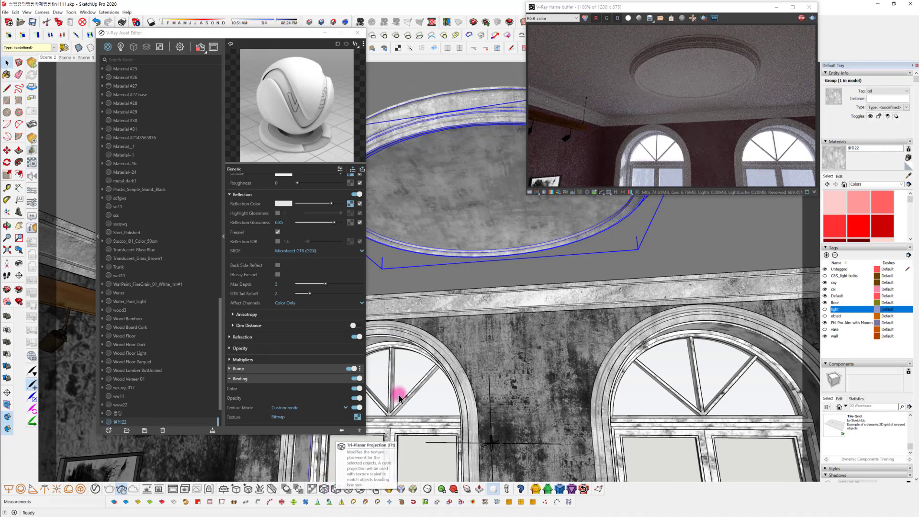
{"action": "left_click", "coordinate": [353, 198]}
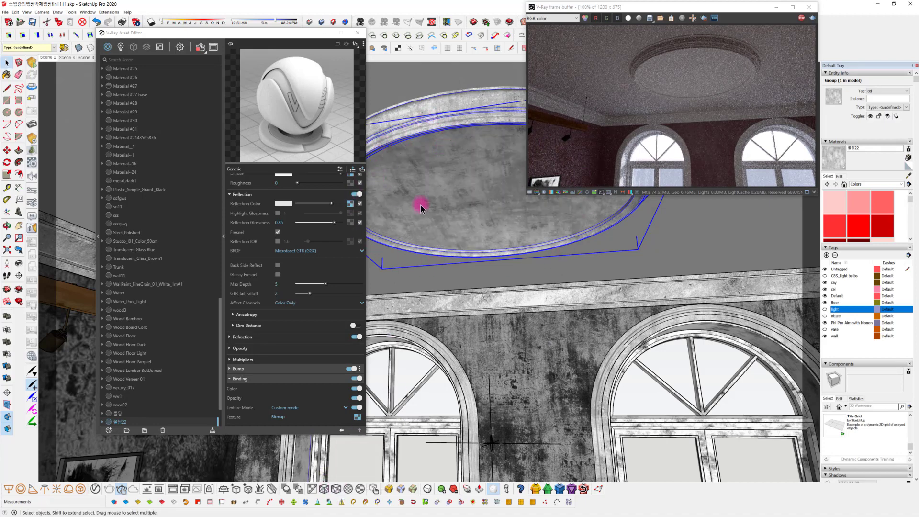
{"action": "scroll", "coordinate": [472, 263], "scroll_direction": "up", "scroll_amount": 5}
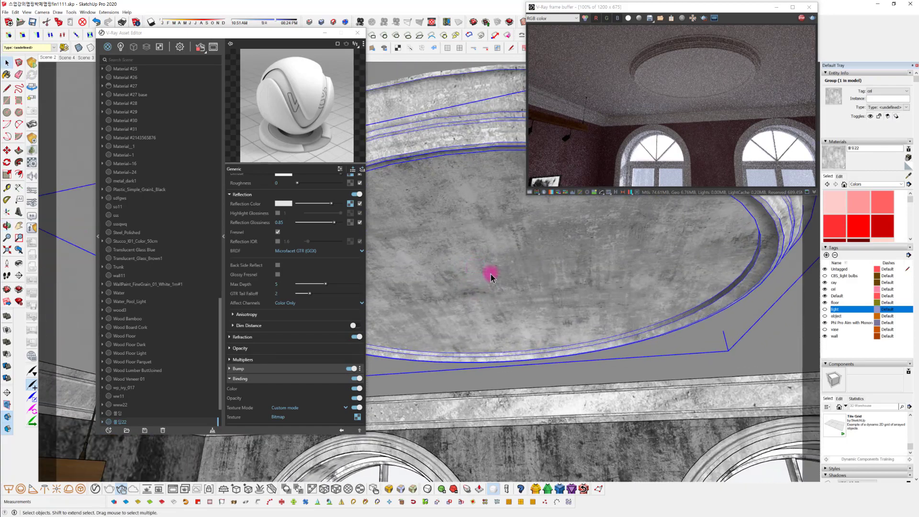
Set the contrast of the 몰딩22 material's Color Correction to 0.276 and return to the material settings
{"action": "mouse_move", "coordinate": [491, 276]}
{"action": "middle_mouse_down"}
{"action": "mouse_move", "coordinate": [470, 257]}
{"action": "mouse_move", "coordinate": [478, 269]}
{"action": "mouse_move", "coordinate": [470, 281]}
{"action": "mouse_move", "coordinate": [583, 283]}
{"action": "mouse_move", "coordinate": [523, 329]}
{"action": "mouse_move", "coordinate": [569, 318]}
{"action": "mouse_move", "coordinate": [548, 238]}
{"action": "mouse_move", "coordinate": [556, 261]}
{"action": "middle_mouse_up"}
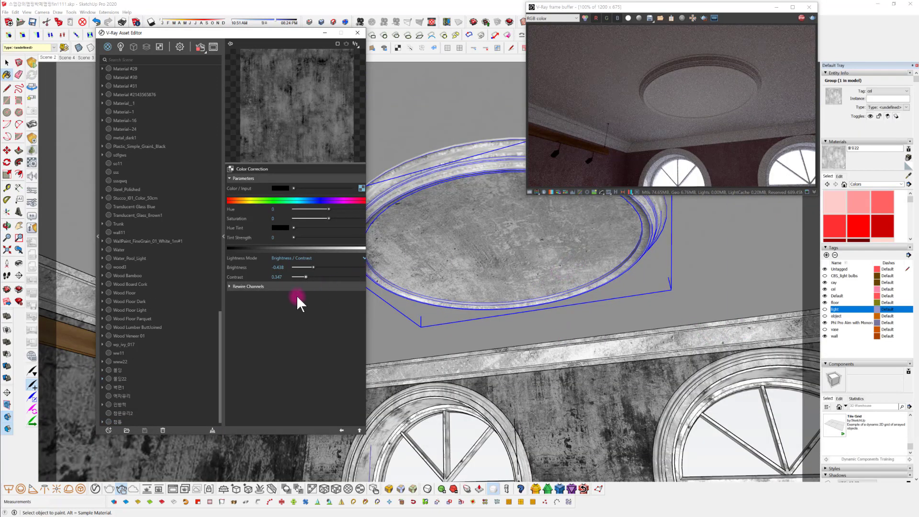
{"action": "left_click_drag", "start_coordinate": [305, 277], "coordinate": [303, 278]}
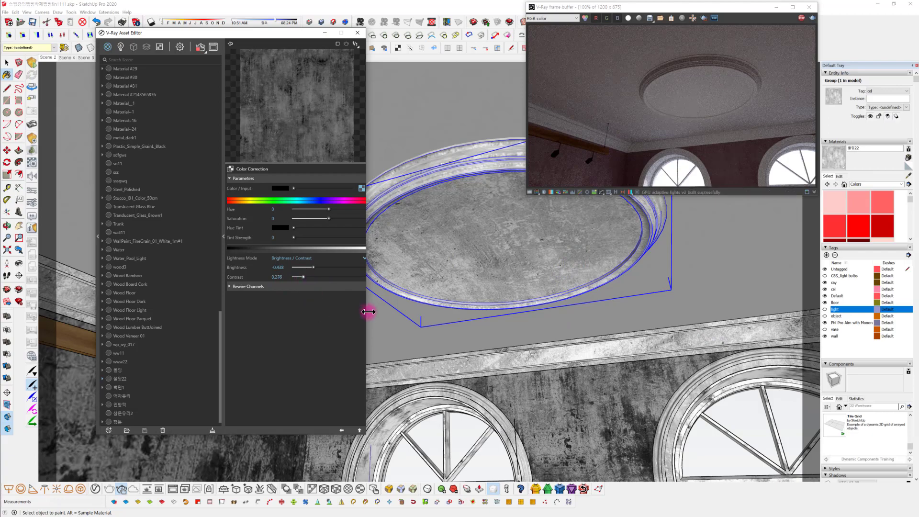
{"action": "left_click", "coordinate": [341, 430]}
Examine the window frames and moldings up close in the model and the interactive render
{"action": "middle_click_drag", "start_coordinate": [589, 418], "coordinate": [583, 293]}
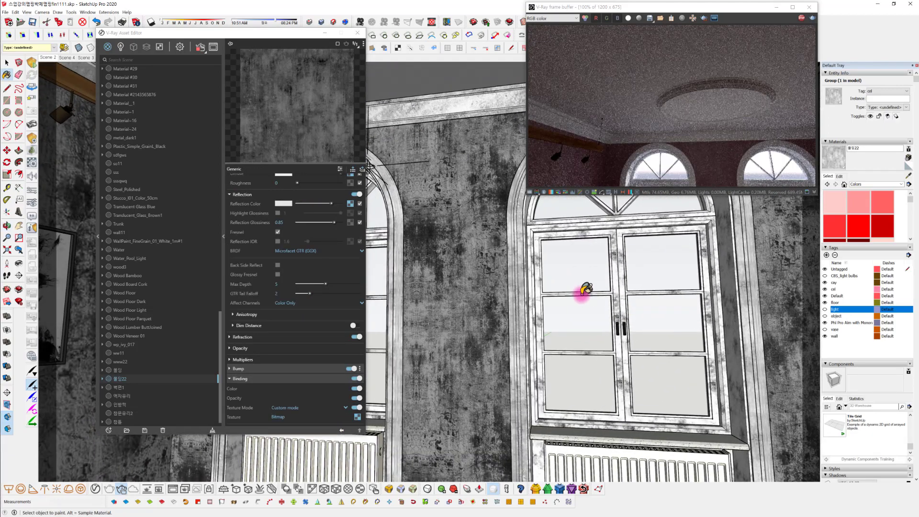
{"action": "scroll", "coordinate": [574, 299], "scroll_direction": "up", "scroll_amount": 3}
{"action": "scroll", "coordinate": [574, 299], "scroll_direction": "up", "scroll_amount": 1}
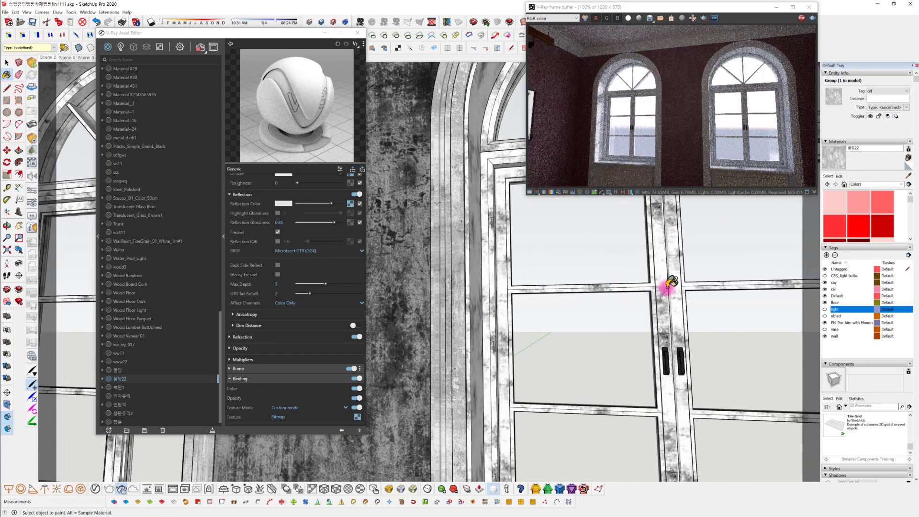
{"action": "scroll", "coordinate": [673, 283], "scroll_direction": "up", "scroll_amount": 3}
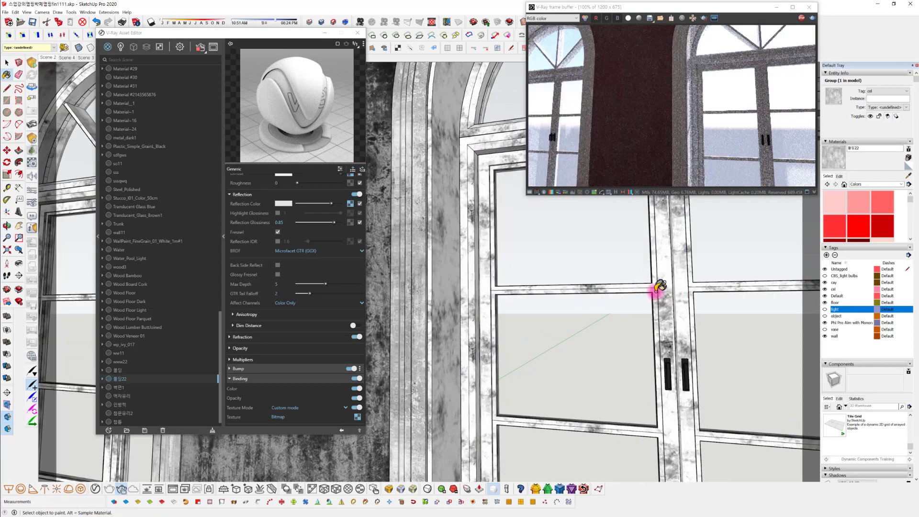
{"action": "scroll", "coordinate": [672, 280], "scroll_direction": "up", "scroll_amount": 3}
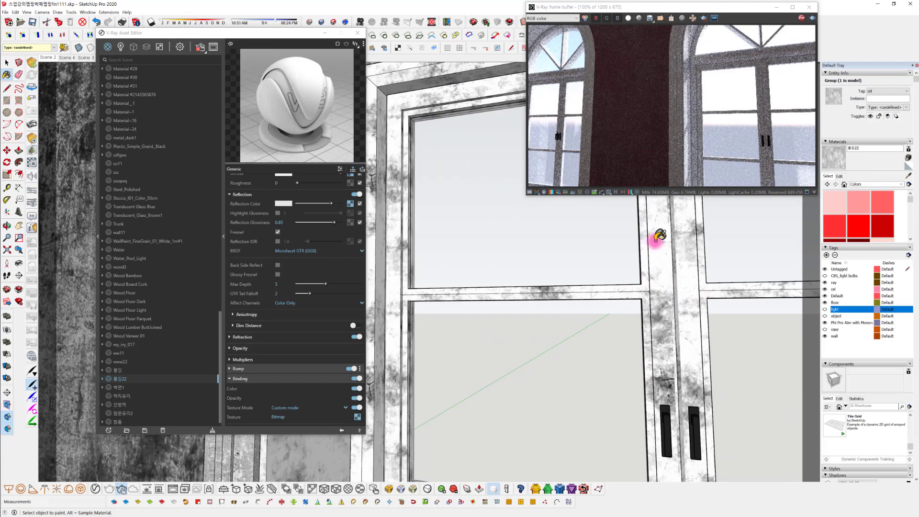
{"action": "middle_click_drag", "start_coordinate": [443, 184], "coordinate": [679, 453]}
{"action": "scroll", "coordinate": [495, 286], "scroll_direction": "down", "scroll_amount": 2}
{"action": "mouse_move", "coordinate": [489, 235]}
{"action": "middle_mouse_down"}
{"action": "mouse_move", "coordinate": [514, 223]}
{"action": "mouse_move", "coordinate": [598, 392]}
{"action": "middle_mouse_up"}
{"action": "scroll", "coordinate": [564, 352], "scroll_direction": "down", "scroll_amount": 3}
{"action": "middle_click_drag", "start_coordinate": [562, 295], "coordinate": [551, 269]}
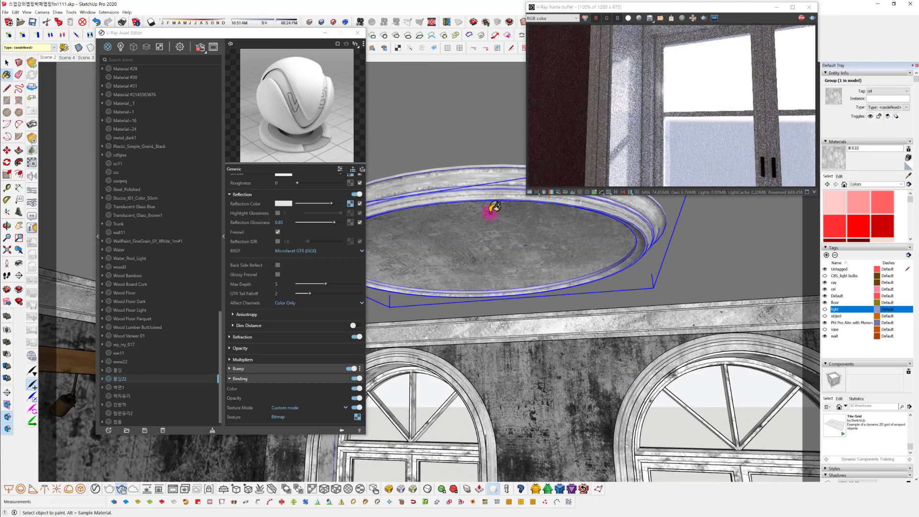
Try the Invert Normals option in the 몰딩22 material's Dirt texture on the ceiling molding, and switch it off again
{"action": "scroll", "coordinate": [541, 260], "scroll_direction": "down", "scroll_amount": 2}
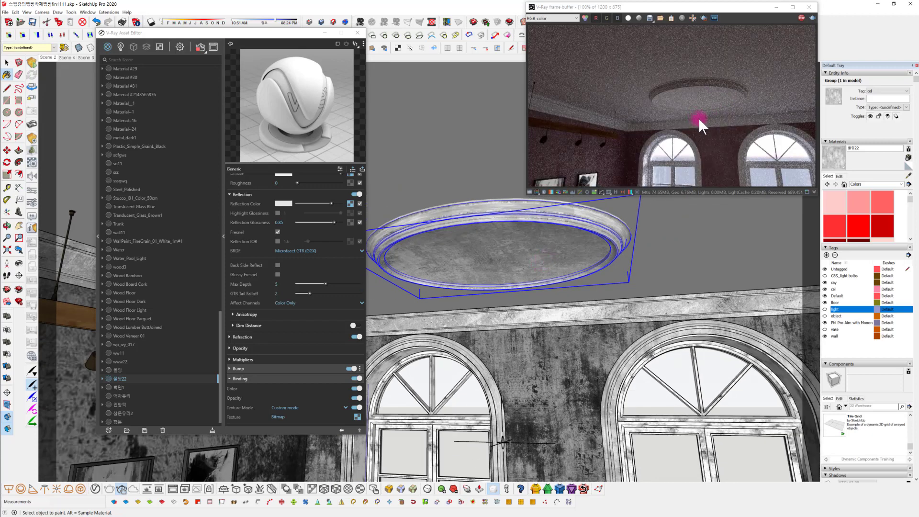
{"action": "mouse_move", "coordinate": [613, 276]}
{"action": "middle_mouse_down"}
{"action": "mouse_move", "coordinate": [669, 277]}
{"action": "mouse_move", "coordinate": [635, 247]}
{"action": "middle_mouse_up"}
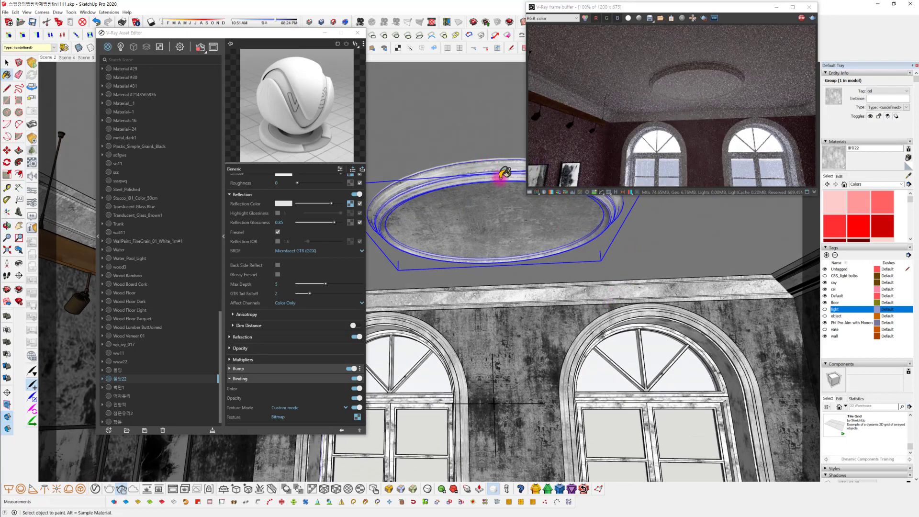
{"action": "scroll", "coordinate": [346, 201], "scroll_direction": "up", "scroll_amount": 1}
{"action": "left_click", "coordinate": [351, 200]}
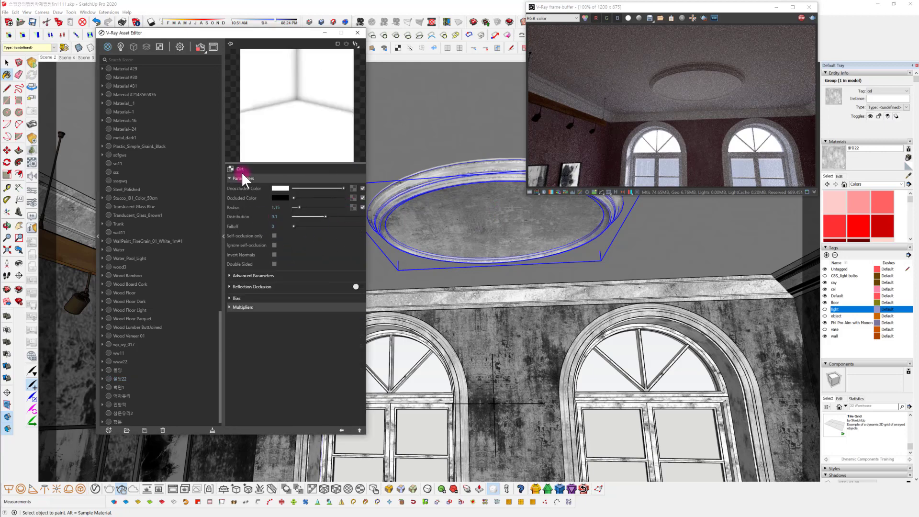
{"action": "left_click", "coordinate": [274, 255]}
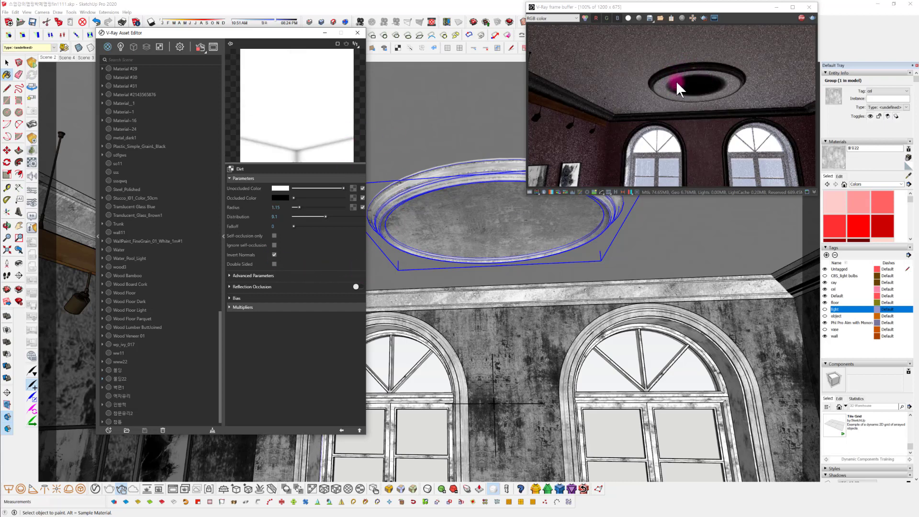
{"action": "left_click", "coordinate": [275, 255]}
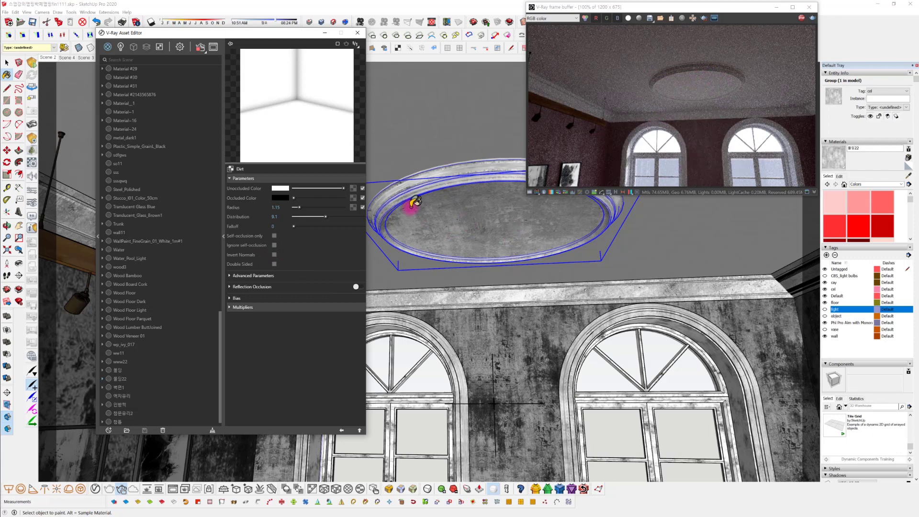
Restore the Scene 2 camera view of the whole room and stop the running render
{"action": "mouse_move", "coordinate": [529, 390]}
{"action": "middle_mouse_down"}
{"action": "mouse_move", "coordinate": [595, 439]}
{"action": "mouse_move", "coordinate": [554, 385]}
{"action": "mouse_move", "coordinate": [578, 289]}
{"action": "mouse_move", "coordinate": [568, 318]}
{"action": "mouse_move", "coordinate": [550, 311]}
{"action": "middle_mouse_up"}
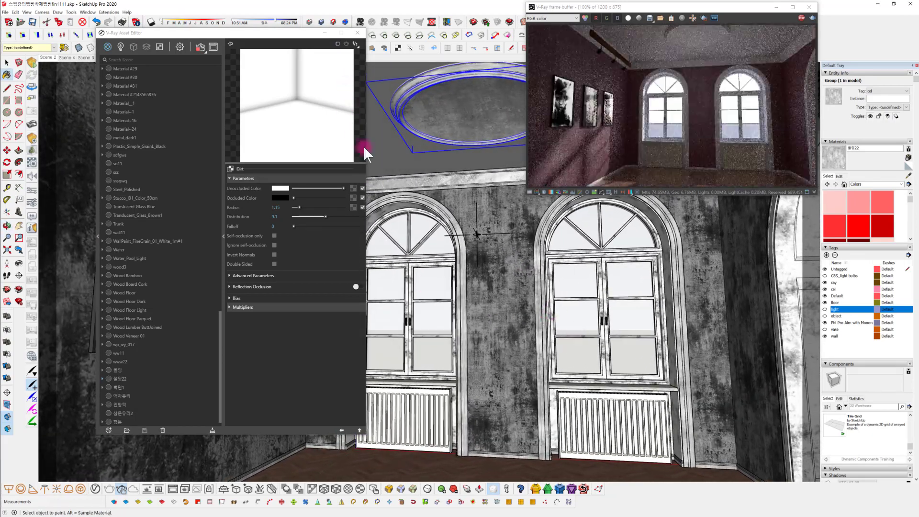
{"action": "mouse_move", "coordinate": [597, 365]}
{"action": "middle_mouse_down"}
{"action": "mouse_move", "coordinate": [608, 369]}
{"action": "mouse_move", "coordinate": [550, 369]}
{"action": "mouse_move", "coordinate": [617, 360]}
{"action": "mouse_move", "coordinate": [691, 369]}
{"action": "mouse_move", "coordinate": [634, 345]}
{"action": "mouse_move", "coordinate": [661, 365]}
{"action": "mouse_move", "coordinate": [652, 355]}
{"action": "middle_mouse_up"}
{"action": "left_click", "coordinate": [49, 58]}
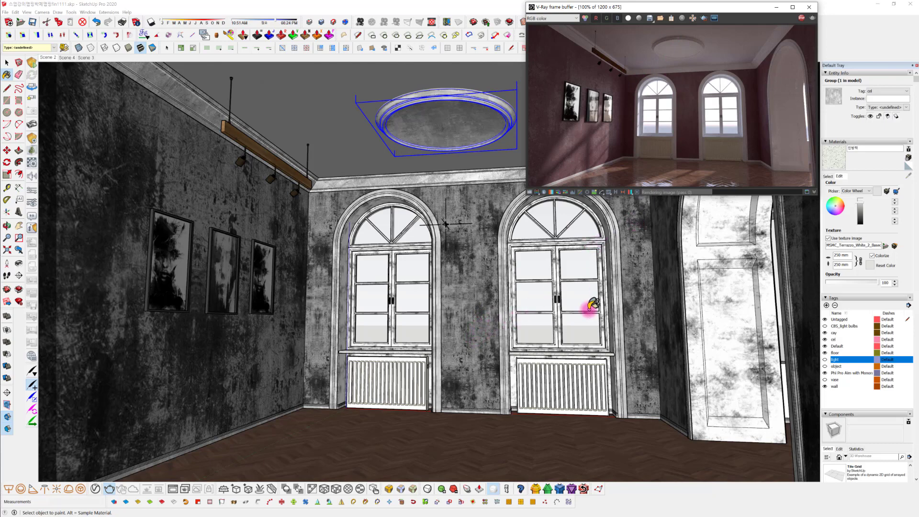
{"action": "left_click", "coordinate": [801, 18]}
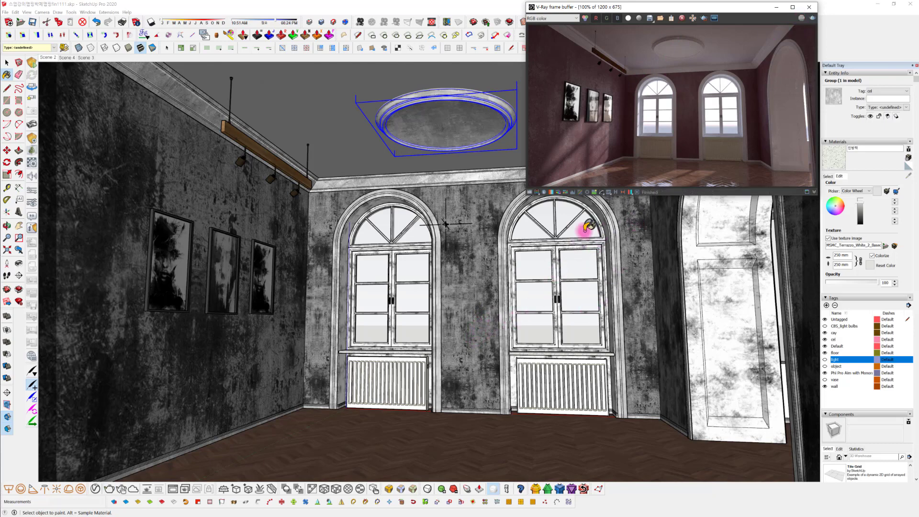
Set V-Ray's render quality to Medium and start rendering an angled close-up of the window by the terrazzo sill
{"action": "middle_click_drag", "start_coordinate": [593, 304], "coordinate": [563, 314]}
{"action": "scroll", "coordinate": [564, 306], "scroll_direction": "up", "scroll_amount": 10}
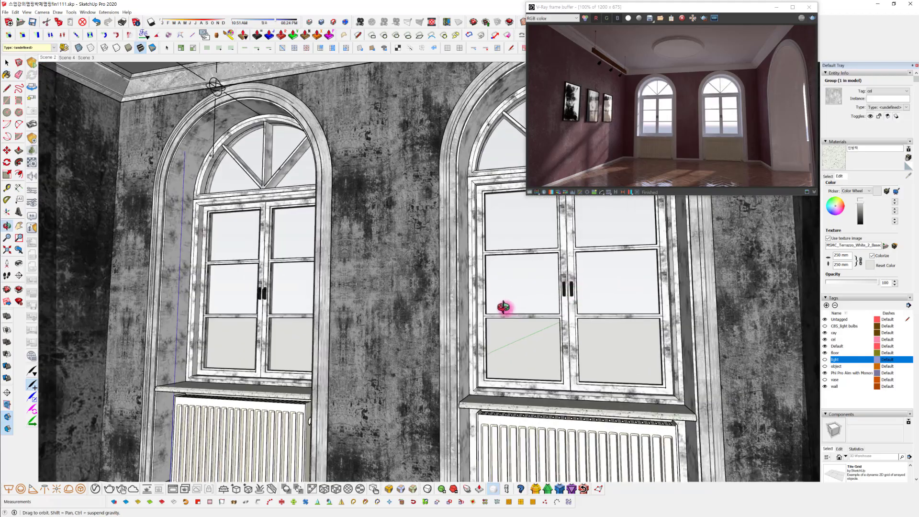
{"action": "scroll", "coordinate": [460, 228], "scroll_direction": "up", "scroll_amount": 6}
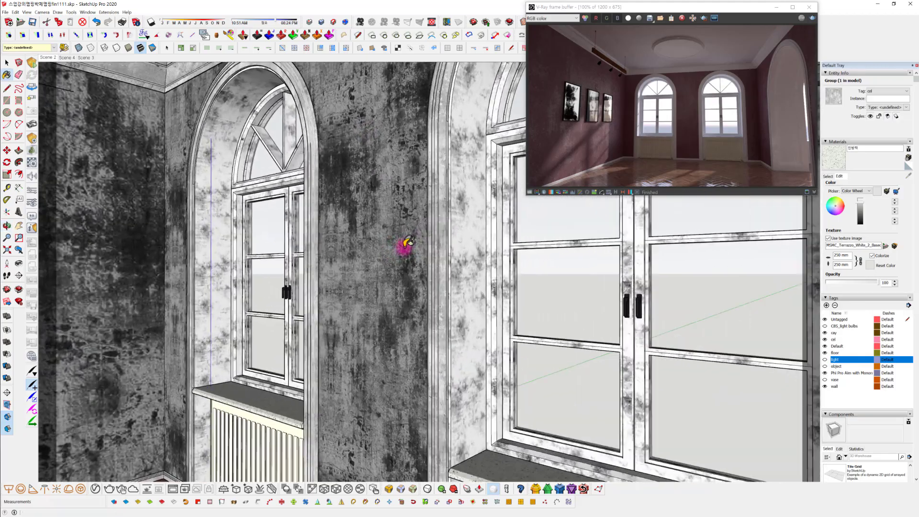
{"action": "mouse_move", "coordinate": [453, 262]}
{"action": "middle_mouse_down"}
{"action": "mouse_move", "coordinate": [673, 256]}
{"action": "mouse_move", "coordinate": [492, 258]}
{"action": "mouse_move", "coordinate": [424, 227]}
{"action": "mouse_move", "coordinate": [333, 221]}
{"action": "mouse_move", "coordinate": [400, 263]}
{"action": "mouse_move", "coordinate": [447, 266]}
{"action": "mouse_move", "coordinate": [389, 291]}
{"action": "mouse_move", "coordinate": [400, 293]}
{"action": "mouse_move", "coordinate": [341, 254]}
{"action": "mouse_move", "coordinate": [339, 280]}
{"action": "mouse_move", "coordinate": [351, 294]}
{"action": "mouse_move", "coordinate": [355, 286]}
{"action": "middle_mouse_up"}
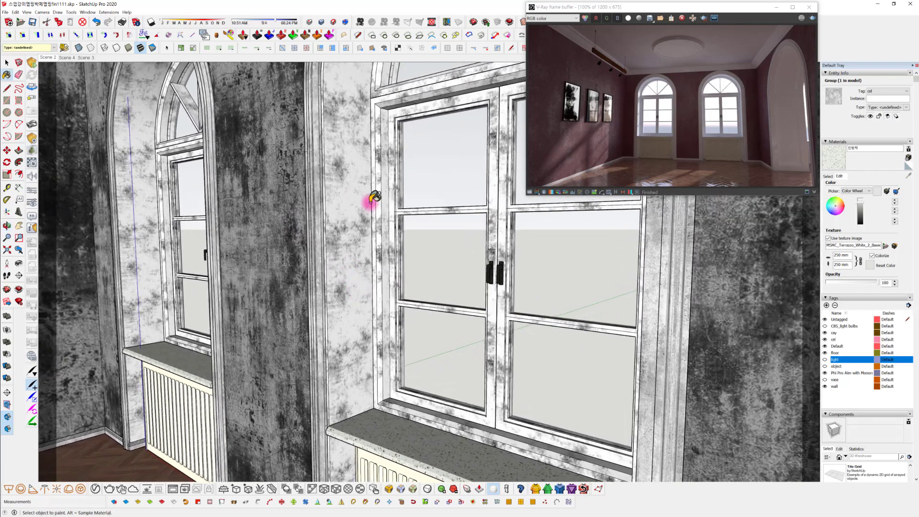
{"action": "left_click", "coordinate": [95, 489]}
{"action": "left_click", "coordinate": [334, 50]}
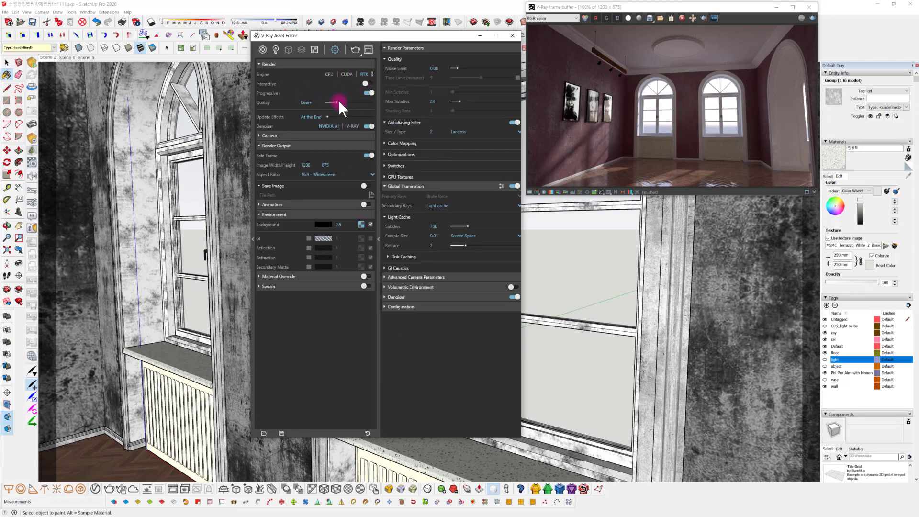
{"action": "left_click_drag", "start_coordinate": [338, 102], "coordinate": [343, 103]}
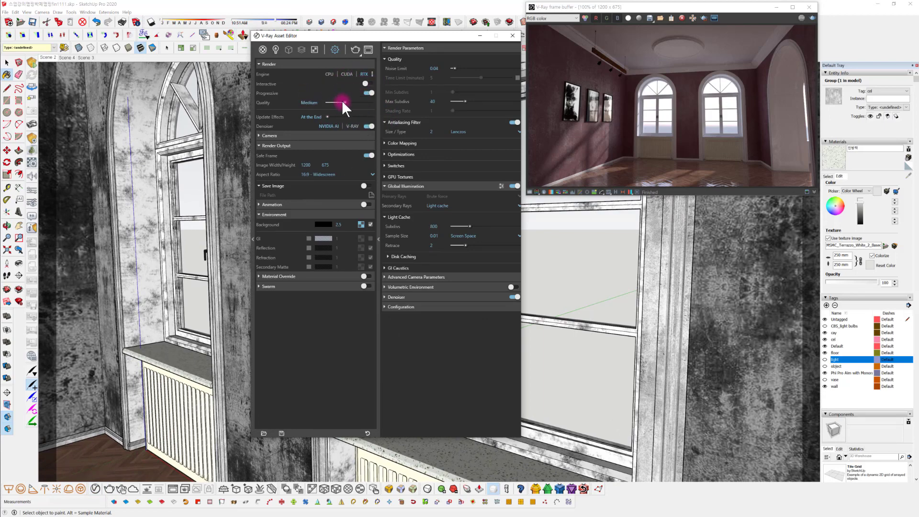
{"action": "left_click", "coordinate": [354, 50]}
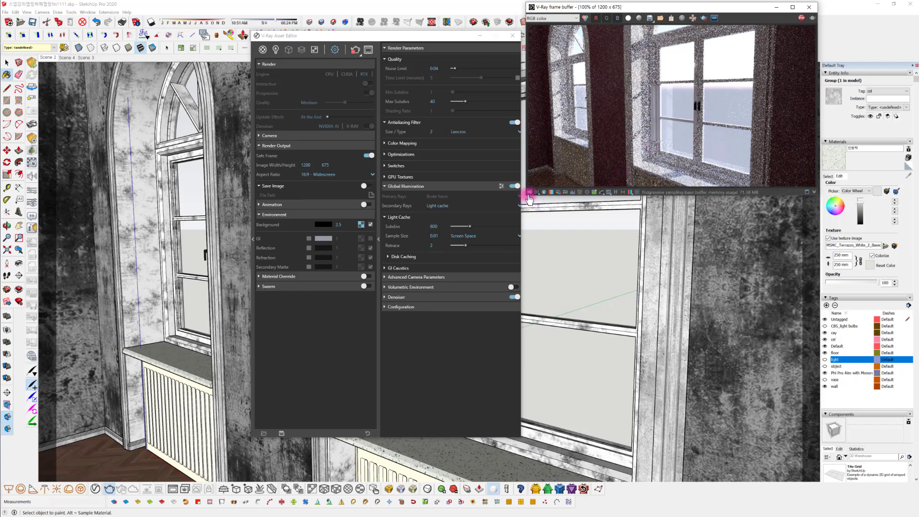
Enlarge the frame buffer and examine the window frame, reveal and sill up close in the render
{"action": "left_click_drag", "start_coordinate": [528, 197], "coordinate": [409, 387]}
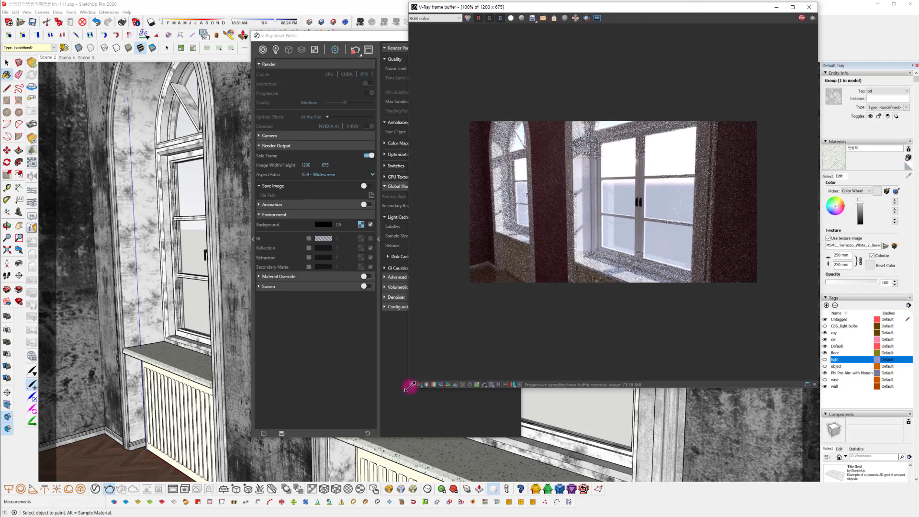
{"action": "scroll", "coordinate": [618, 229], "scroll_direction": "up", "scroll_amount": 2}
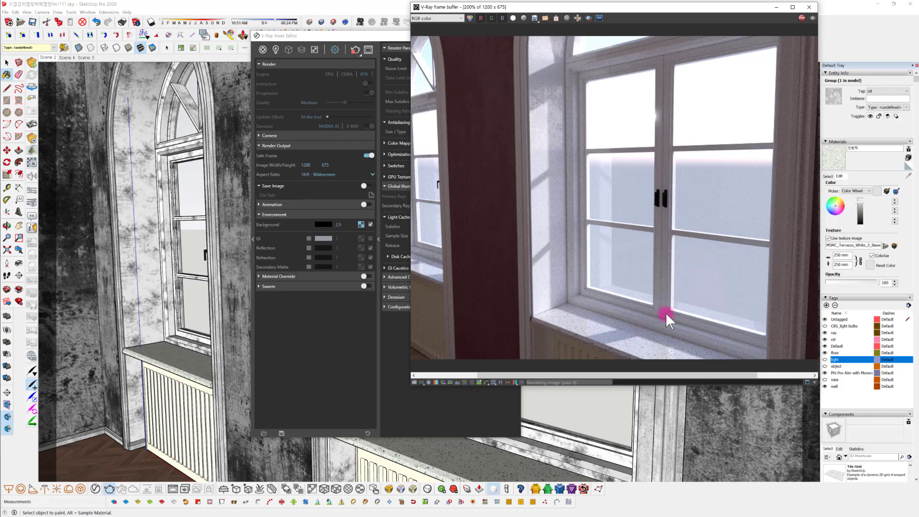
{"action": "scroll", "coordinate": [711, 277], "scroll_direction": "down", "scroll_amount": 1}
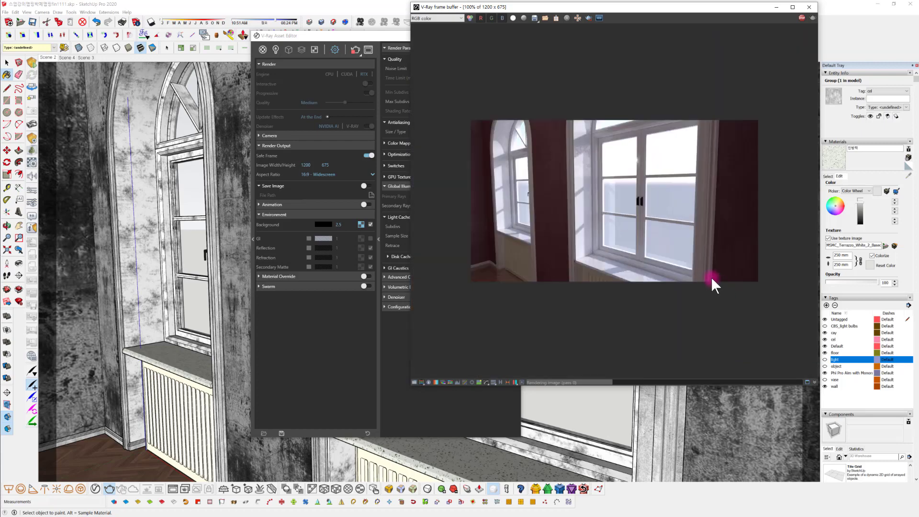
{"action": "scroll", "coordinate": [674, 257], "scroll_direction": "up", "scroll_amount": 1}
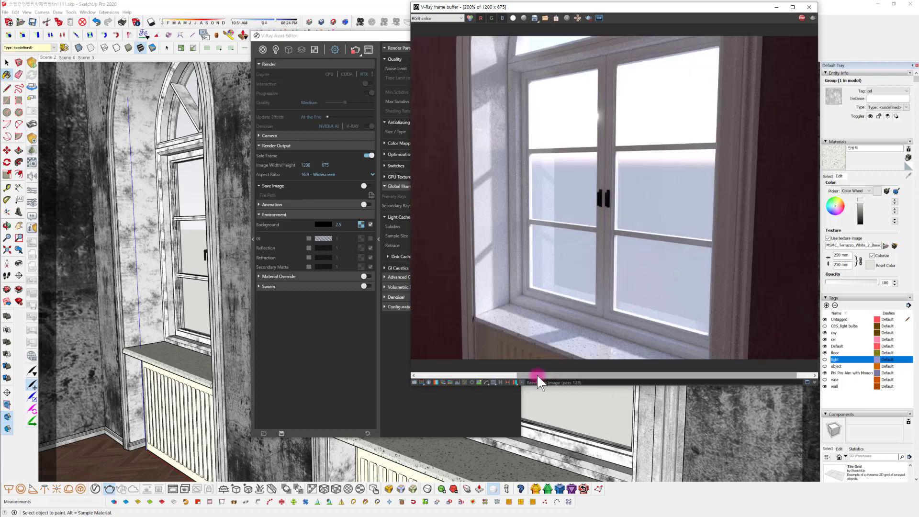
{"action": "left_click_drag", "start_coordinate": [536, 374], "coordinate": [572, 374]}
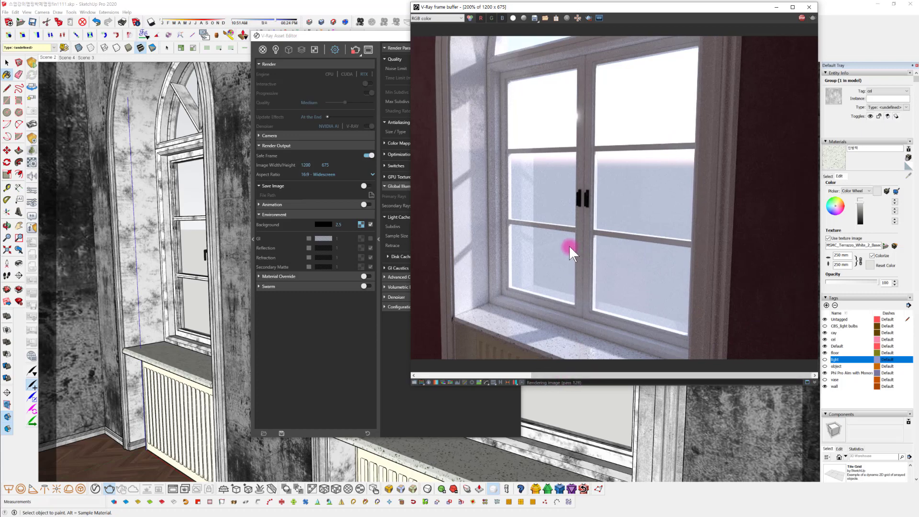
{"action": "middle_click_drag", "start_coordinate": [568, 245], "coordinate": [662, 268]}
{"action": "scroll", "coordinate": [658, 268], "scroll_direction": "down", "scroll_amount": 1}
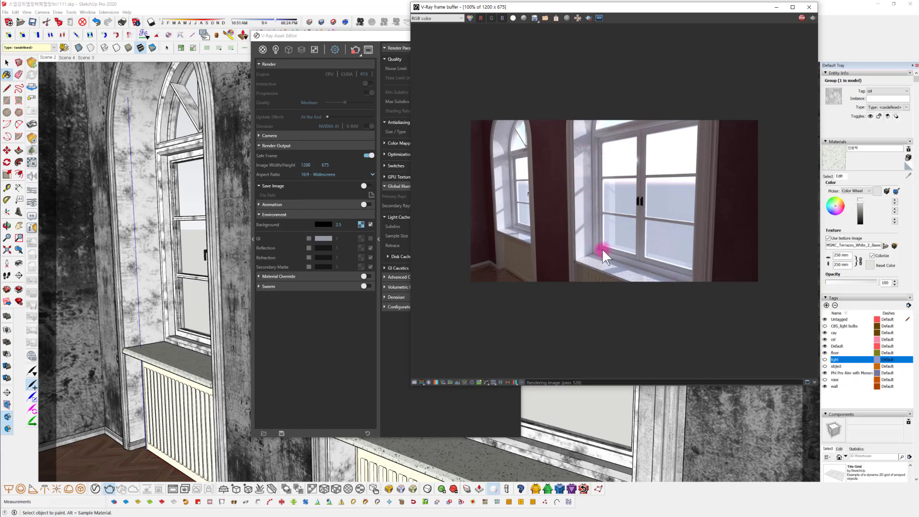
{"action": "scroll", "coordinate": [602, 248], "scroll_direction": "up", "scroll_amount": 1}
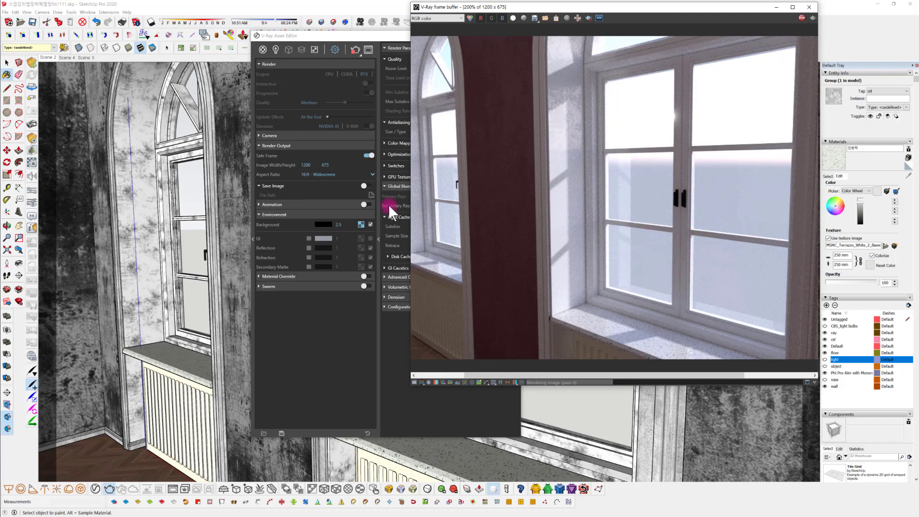
Shrink the frame buffer, stop the current render and start rendering the view with the wall picture and radiator
{"action": "left_click_drag", "start_coordinate": [408, 386], "coordinate": [584, 204]}
{"action": "mouse_move", "coordinate": [249, 431]}
{"action": "middle_mouse_down"}
{"action": "mouse_move", "coordinate": [240, 454]}
{"action": "mouse_move", "coordinate": [486, 355]}
{"action": "mouse_move", "coordinate": [469, 209]}
{"action": "middle_mouse_up"}
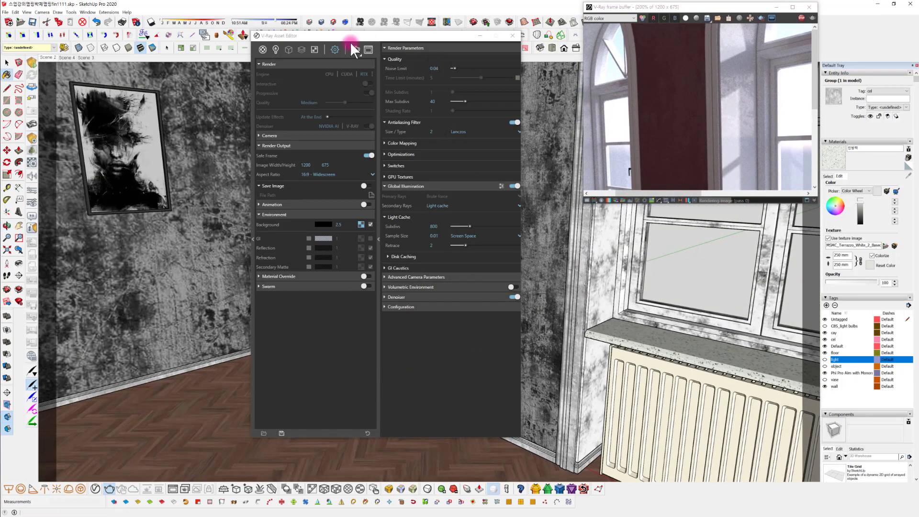
{"action": "left_click", "coordinate": [801, 17]}
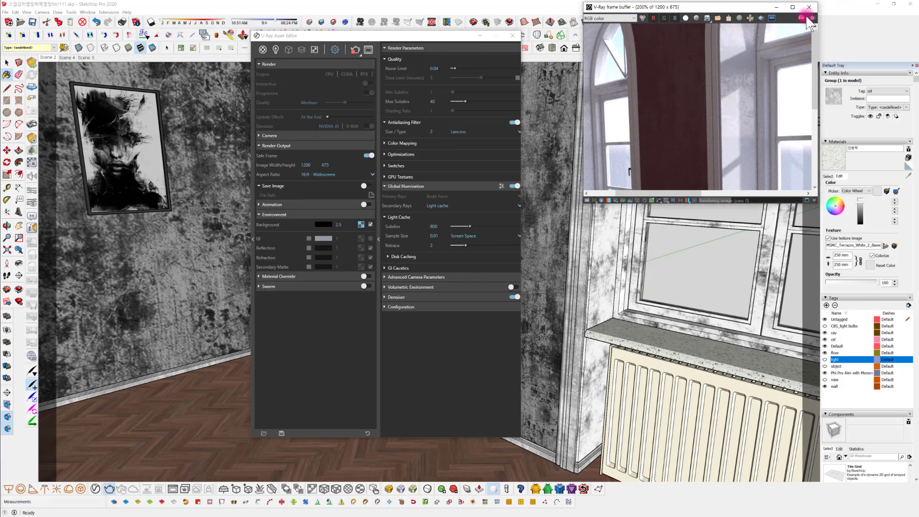
{"action": "left_click", "coordinate": [813, 18]}
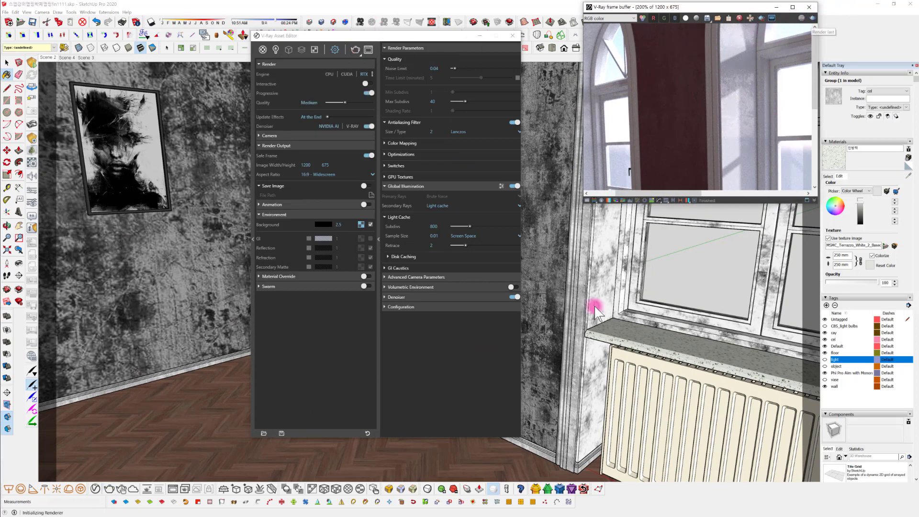
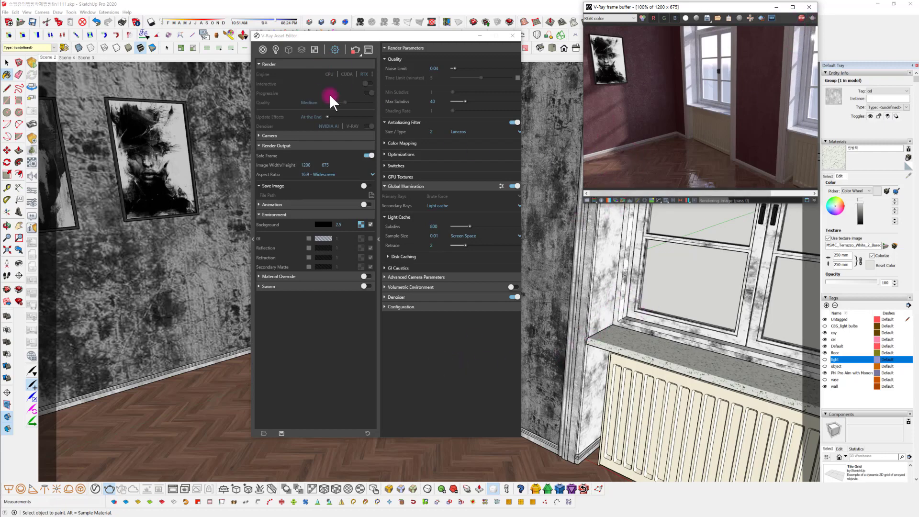
Close the render frame buffer, open the wood-textured base floor group and select all of its geometry
{"action": "left_click", "coordinate": [807, 8]}
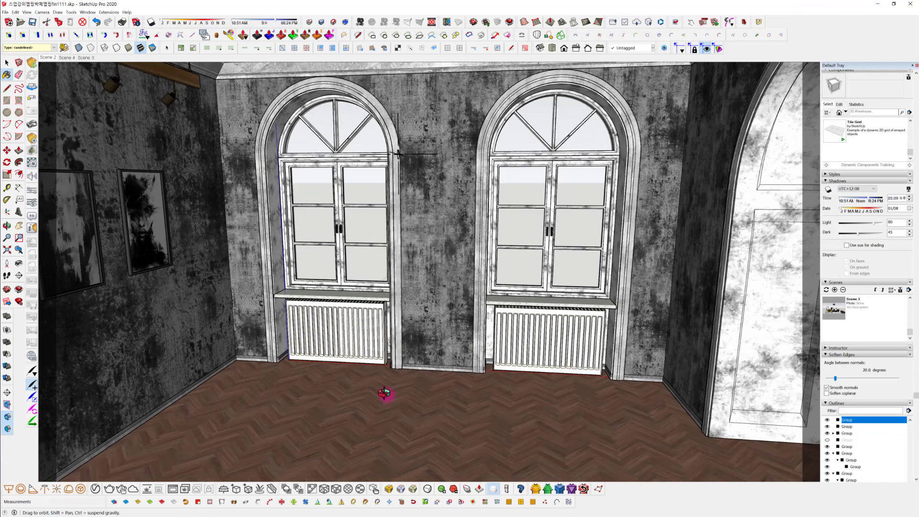
{"action": "scroll", "coordinate": [425, 317], "scroll_direction": "up", "scroll_amount": 5}
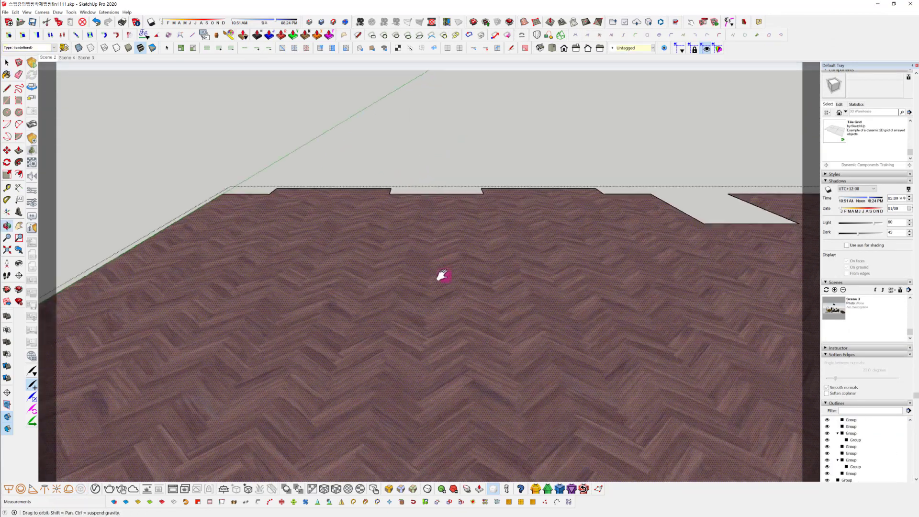
{"action": "middle_click_drag", "start_coordinate": [443, 275], "coordinate": [439, 269], "text": "shift"}
{"action": "scroll", "coordinate": [423, 343], "scroll_direction": "down", "scroll_amount": 5}
{"action": "double_click", "coordinate": [453, 357]}
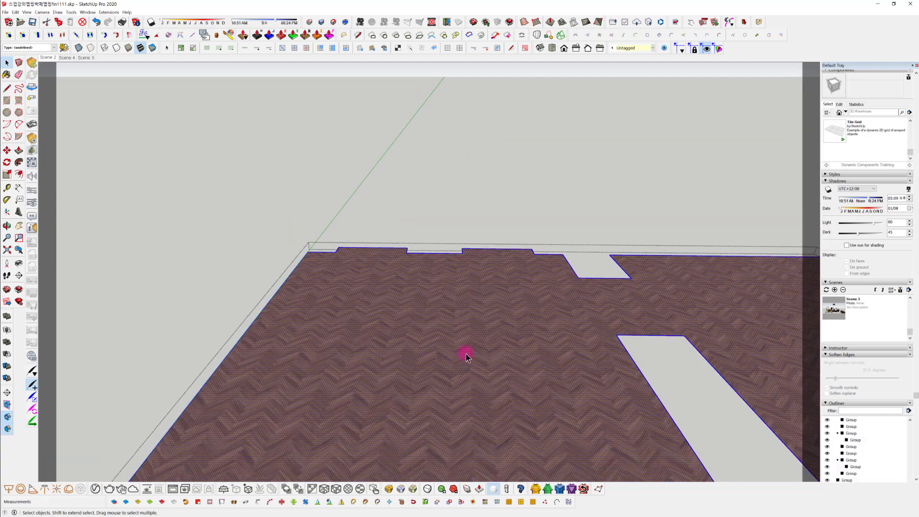
{"action": "scroll", "coordinate": [832, 117], "scroll_direction": "up", "scroll_amount": 8}
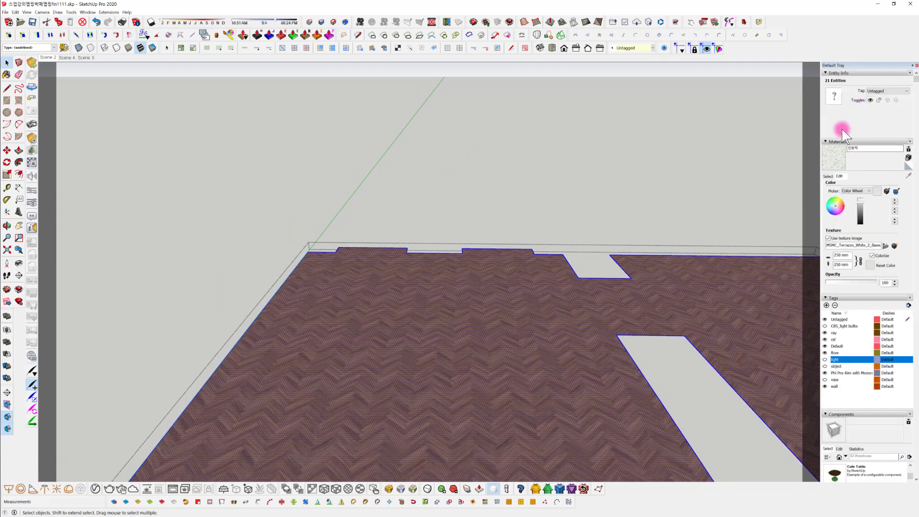
Pick a dark grey from the Colors material collection for the base floor
{"action": "left_click", "coordinate": [828, 176]}
{"action": "left_click", "coordinate": [860, 183]}
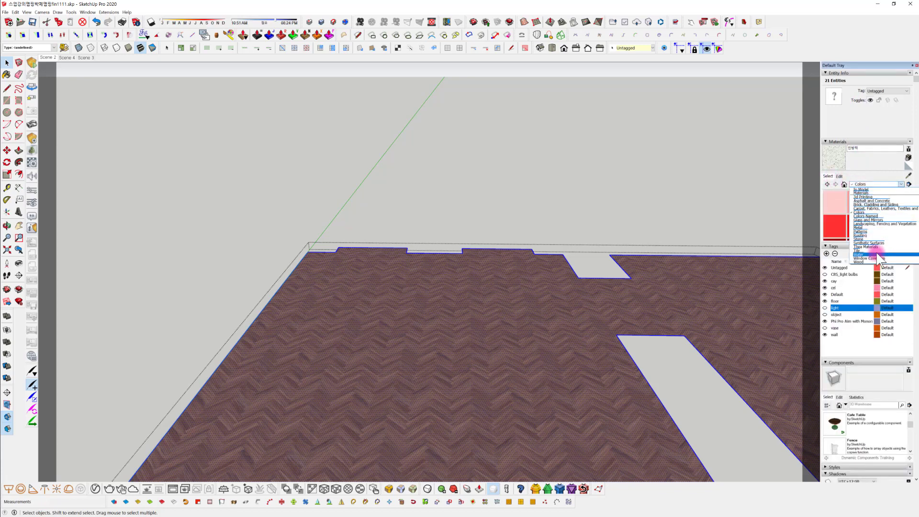
{"action": "left_click", "coordinate": [869, 212]}
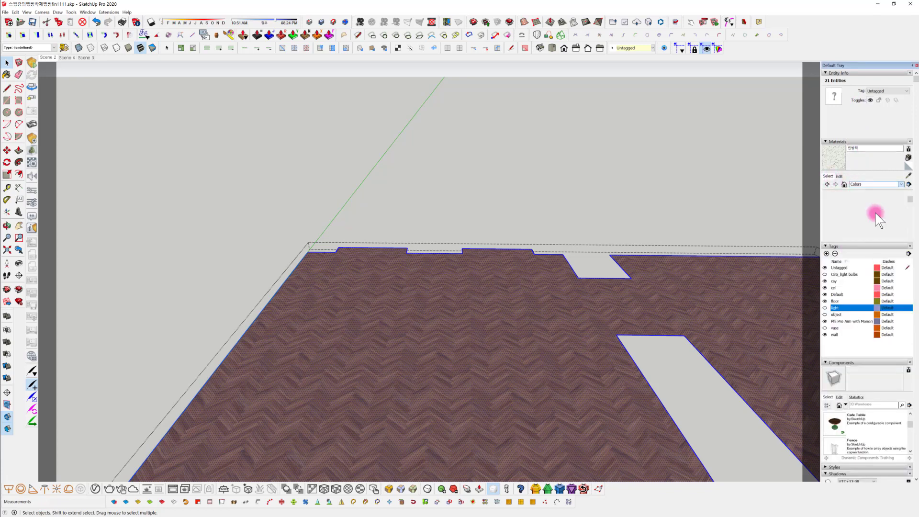
{"action": "scroll", "coordinate": [861, 220], "scroll_direction": "down", "scroll_amount": 10}
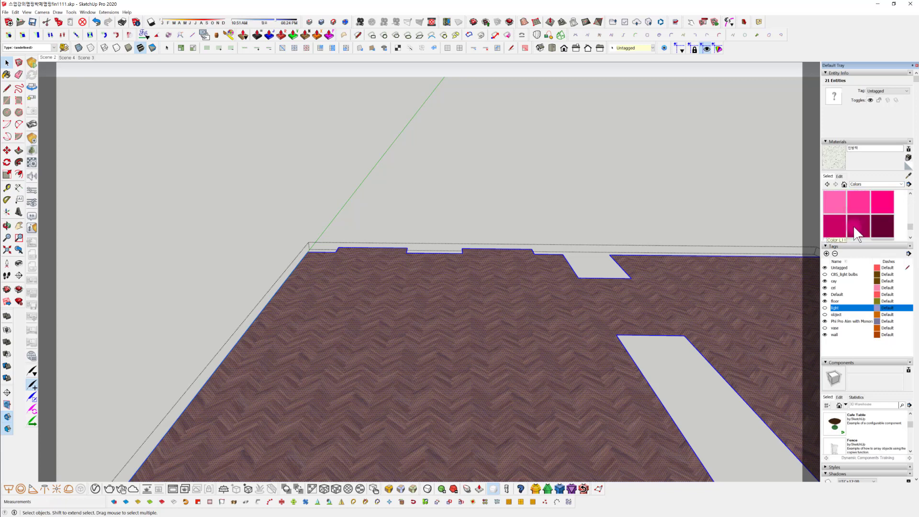
{"action": "scroll", "coordinate": [855, 221], "scroll_direction": "up", "scroll_amount": 2}
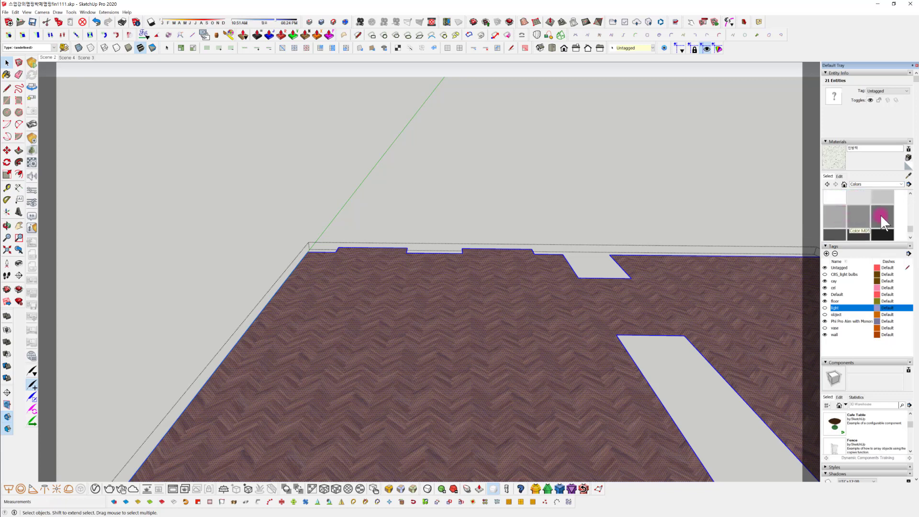
{"action": "scroll", "coordinate": [847, 217], "scroll_direction": "down", "scroll_amount": 1}
{"action": "left_click", "coordinate": [836, 212]}
Create a new material named fff from the dark grey, paint the selected base floor with it and exit the group
{"action": "left_click", "coordinate": [908, 158]}
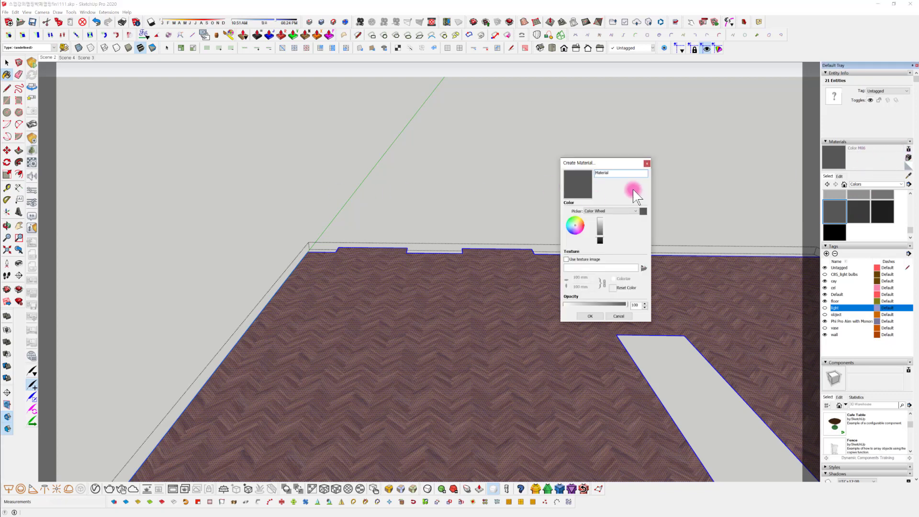
{"action": "double_click", "coordinate": [615, 172]}
{"action": "type", "text": "fff"}
{"action": "left_click", "coordinate": [591, 316]}
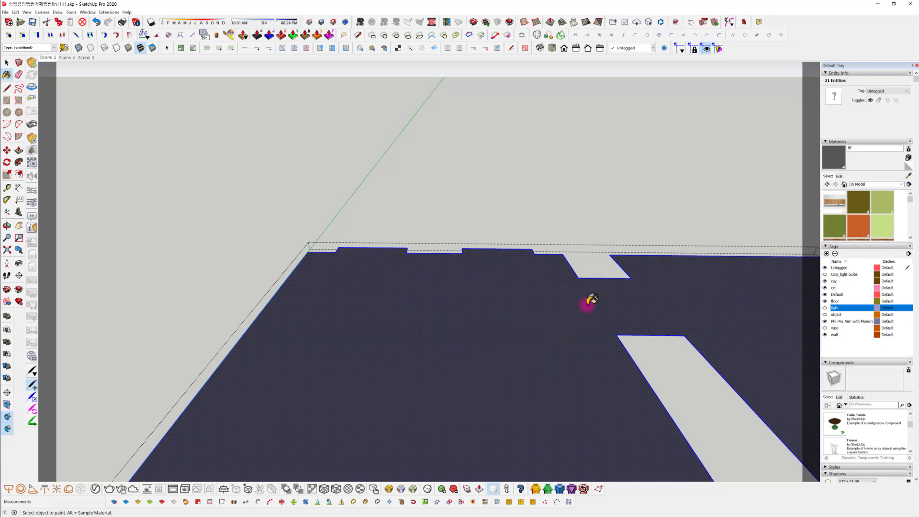
{"action": "middle_click_drag", "start_coordinate": [587, 306], "coordinate": [525, 285]}
{"action": "key", "text": "space"}
{"action": "left_click", "coordinate": [555, 143]}
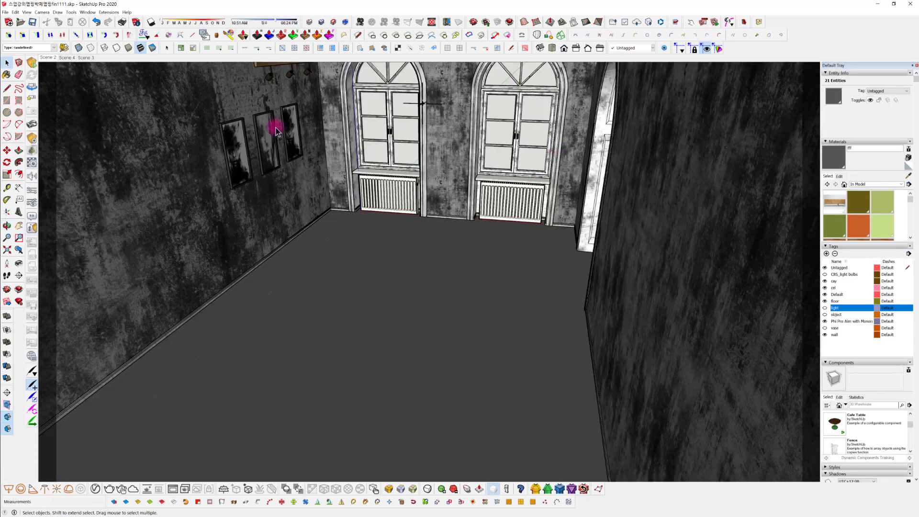
Return to Scene 2 and try to unhide all hidden geometry, checking the room's floor
{"action": "middle_click_drag", "start_coordinate": [453, 275], "coordinate": [513, 302], "text": "shift"}
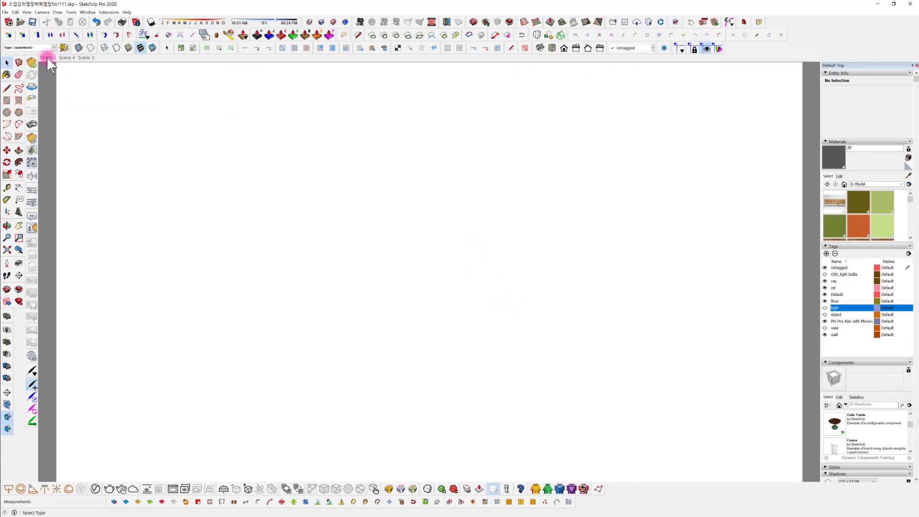
{"action": "left_click", "coordinate": [47, 57]}
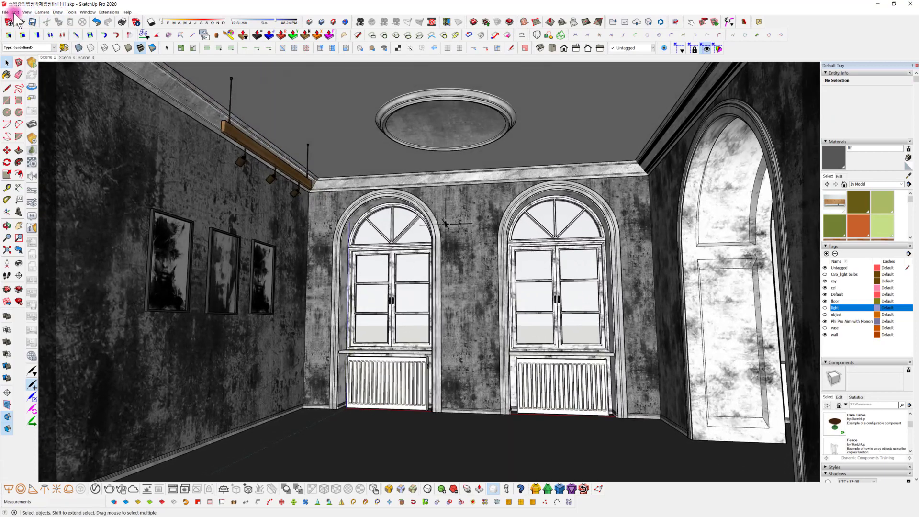
{"action": "left_click", "coordinate": [15, 12]}
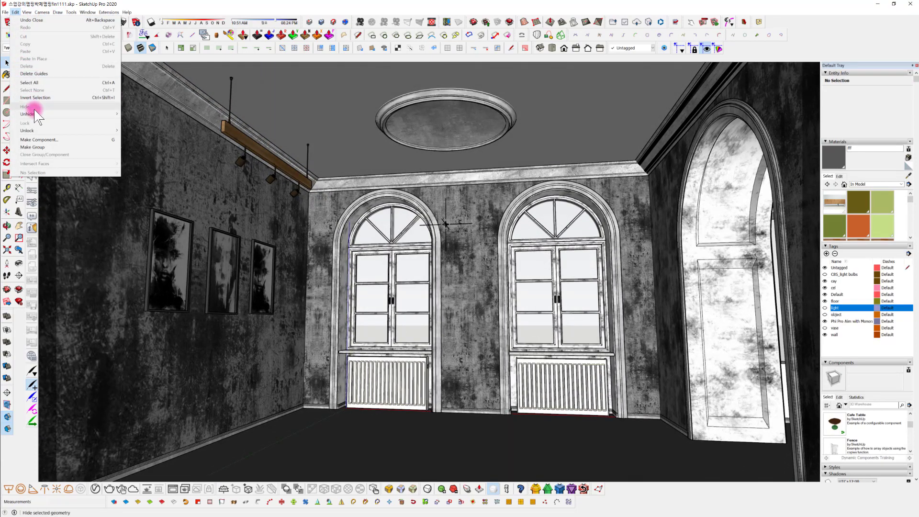
{"action": "mouse_move", "coordinate": [35, 111]}
{"action": "left_click", "coordinate": [137, 128]}
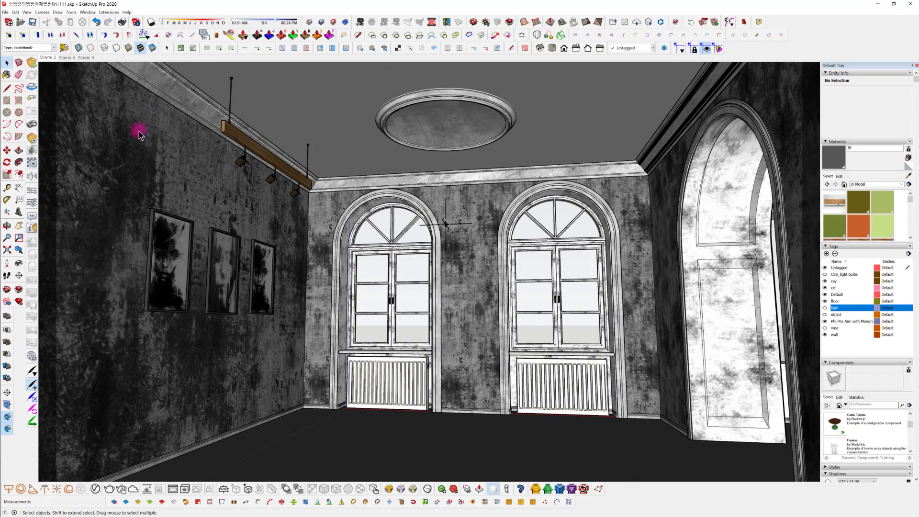
{"action": "middle_click_drag", "start_coordinate": [472, 338], "coordinate": [477, 189]}
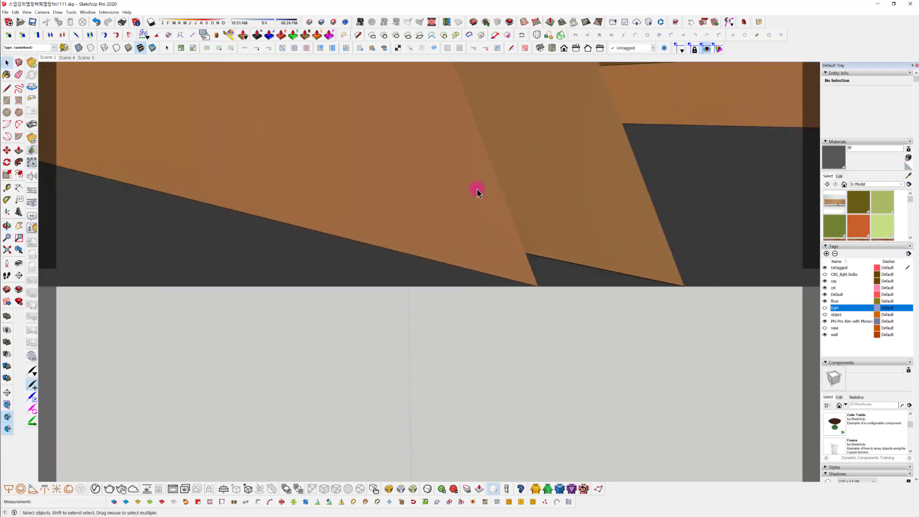
{"action": "left_click", "coordinate": [48, 57]}
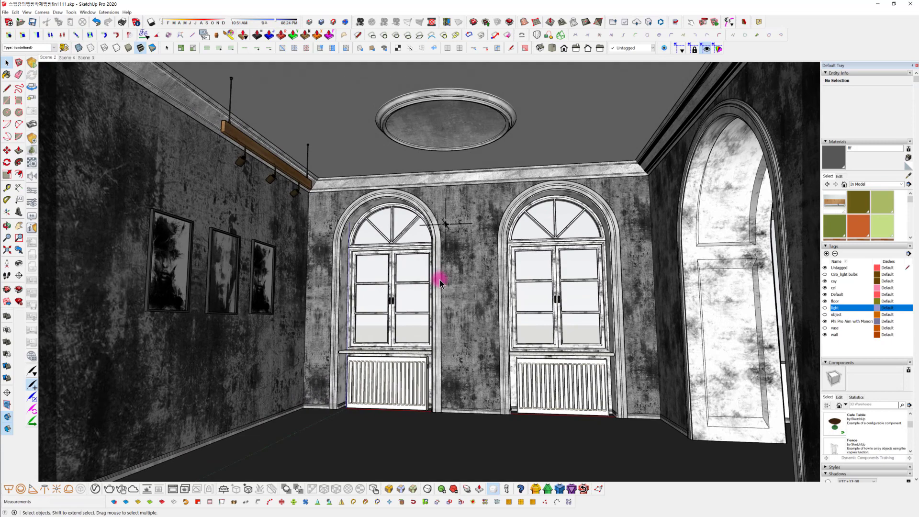
{"action": "mouse_move", "coordinate": [444, 287]}
{"action": "middle_mouse_down"}
{"action": "mouse_move", "coordinate": [448, 317]}
{"action": "mouse_move", "coordinate": [462, 269]}
{"action": "mouse_move", "coordinate": [443, 282]}
{"action": "middle_mouse_up"}
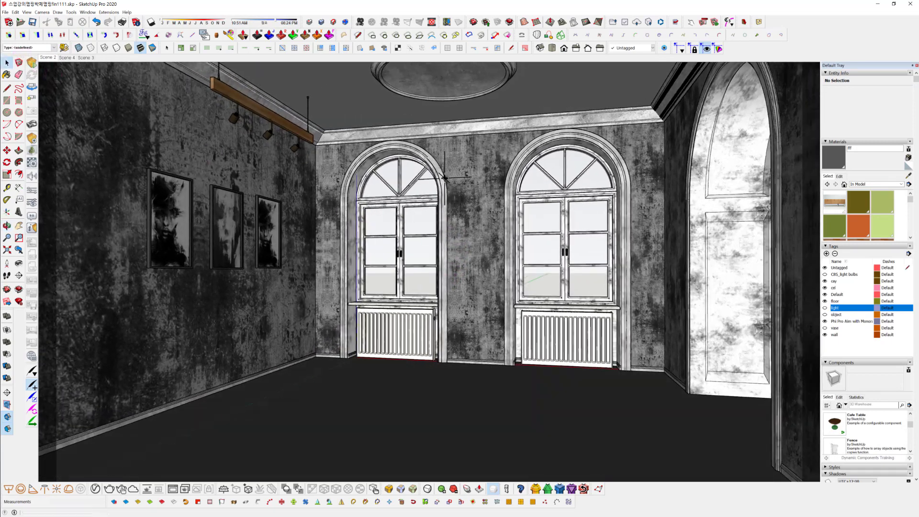
Unhide all hidden geometry to bring back the modelled herringbone plank floor and update Scene 2
{"action": "left_click", "coordinate": [16, 12]}
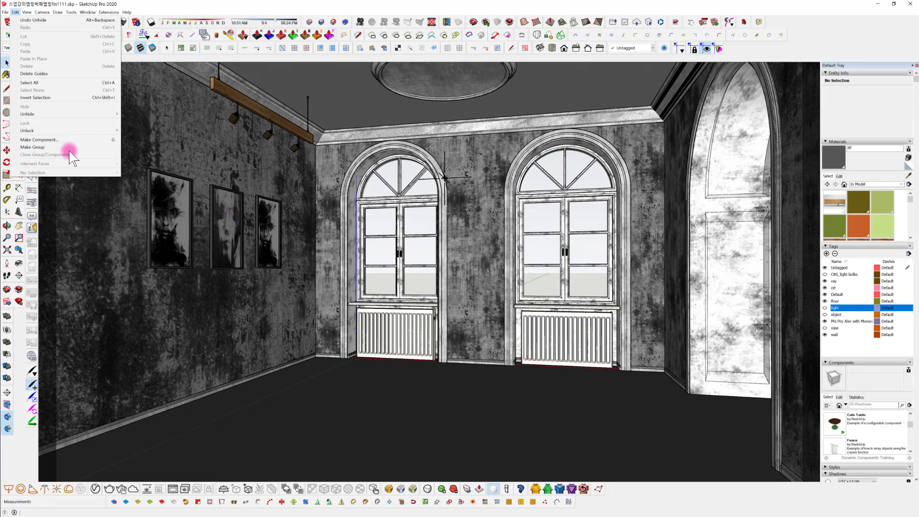
{"action": "mouse_move", "coordinate": [78, 115]}
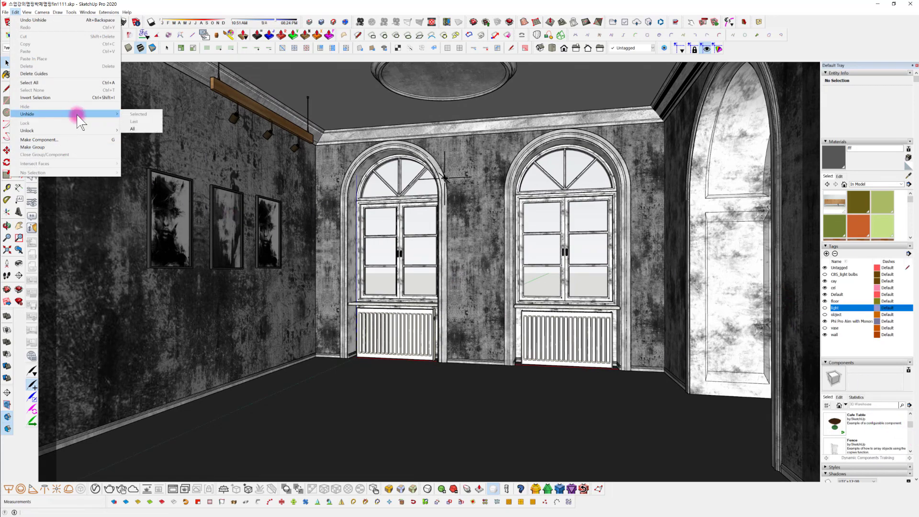
{"action": "left_click", "coordinate": [136, 129]}
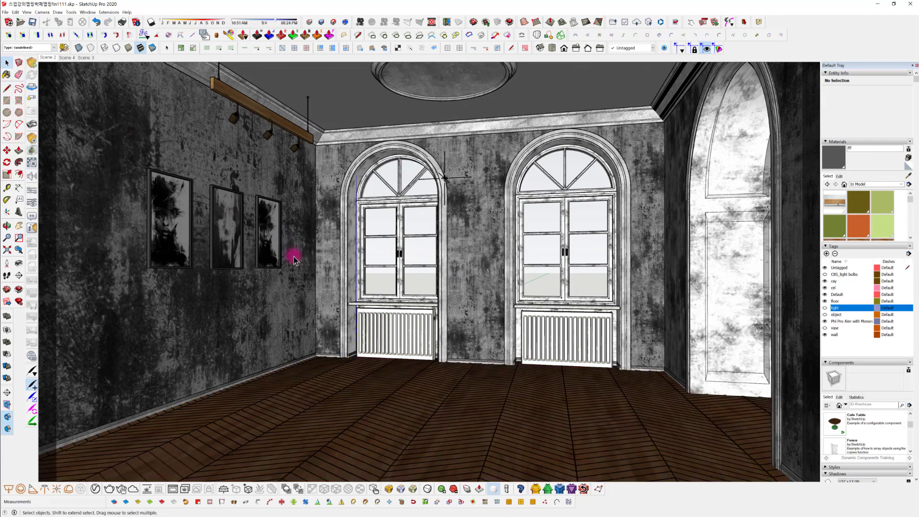
{"action": "right_click", "coordinate": [50, 57]}
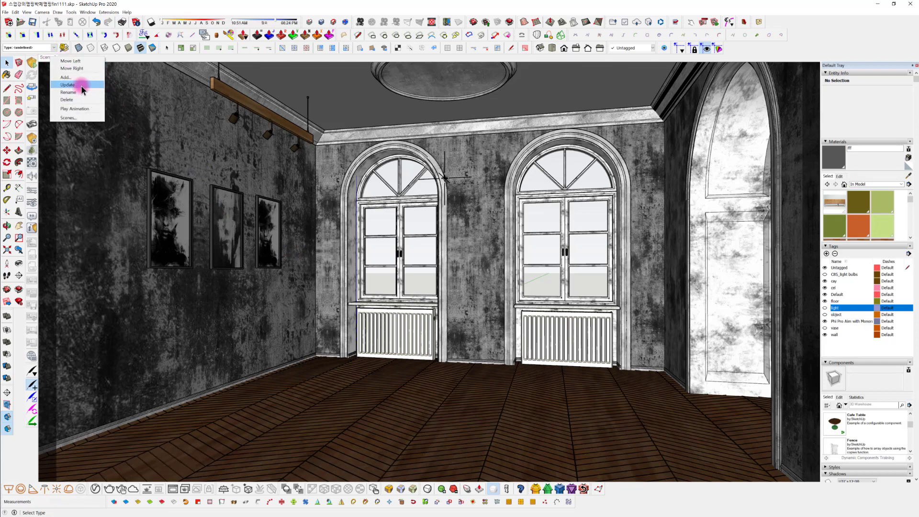
{"action": "left_click", "coordinate": [82, 85]}
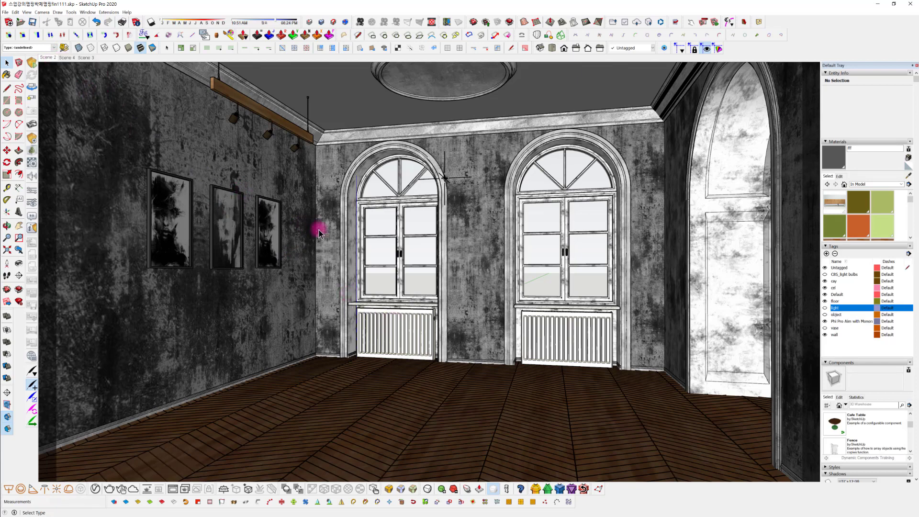
Open the herringbone plank floor group, examine its individual boards and joints up close, and restore the Scene 2 view
{"action": "middle_click_drag", "start_coordinate": [311, 189], "coordinate": [352, 283]}
{"action": "middle_click_drag", "start_coordinate": [351, 173], "coordinate": [166, 131]}
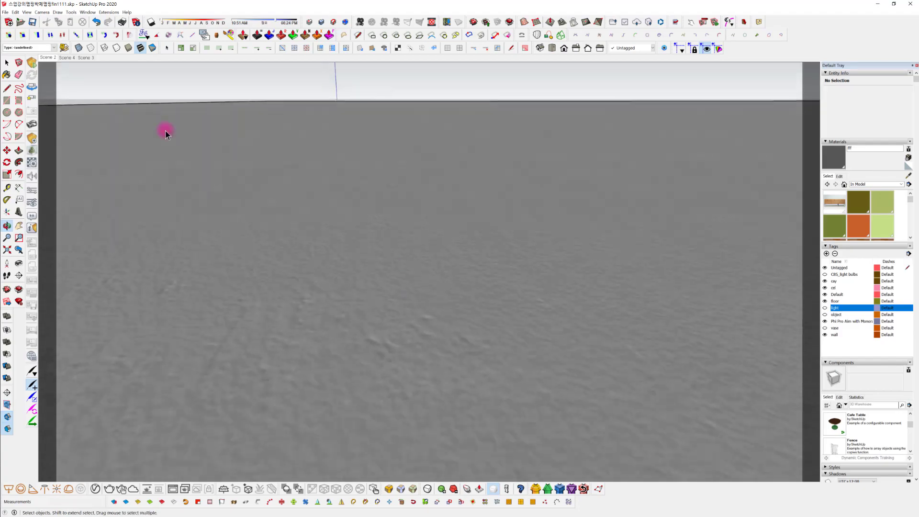
{"action": "left_click", "coordinate": [46, 58]}
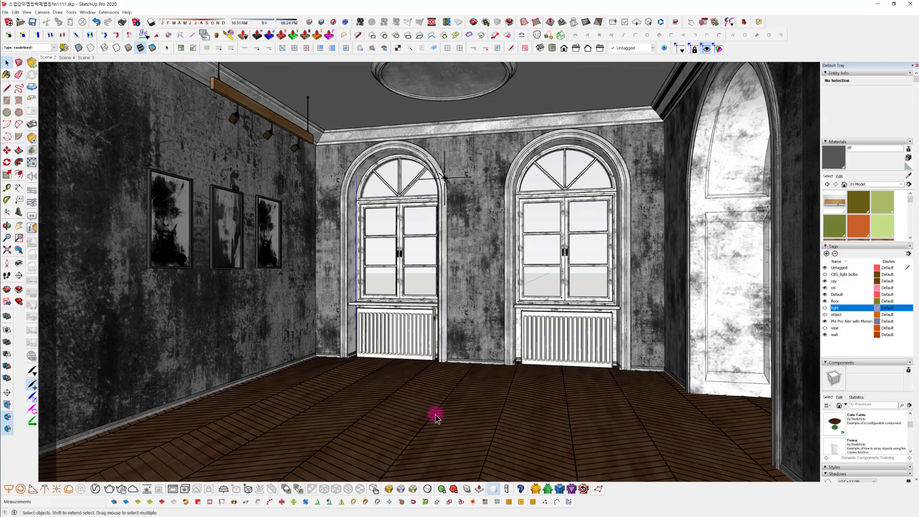
{"action": "left_click", "coordinate": [435, 418]}
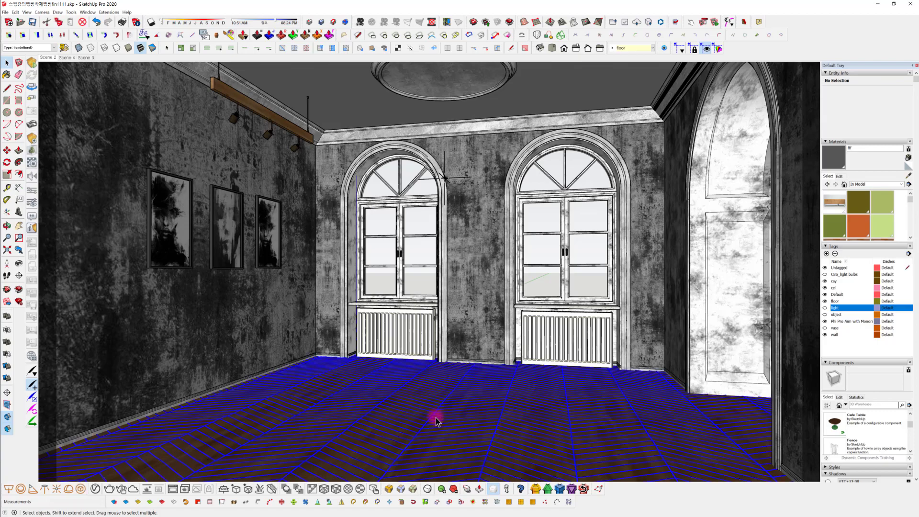
{"action": "double_click", "coordinate": [435, 417]}
{"action": "left_click", "coordinate": [436, 417]}
{"action": "mouse_move", "coordinate": [435, 417]}
{"action": "middle_mouse_down"}
{"action": "mouse_move", "coordinate": [501, 490]}
{"action": "mouse_move", "coordinate": [517, 181]}
{"action": "mouse_move", "coordinate": [521, 262]}
{"action": "mouse_move", "coordinate": [499, 352]}
{"action": "mouse_move", "coordinate": [450, 177]}
{"action": "middle_mouse_up"}
{"action": "scroll", "coordinate": [522, 264], "scroll_direction": "down", "scroll_amount": 3}
{"action": "scroll", "coordinate": [425, 261], "scroll_direction": "down", "scroll_amount": 5}
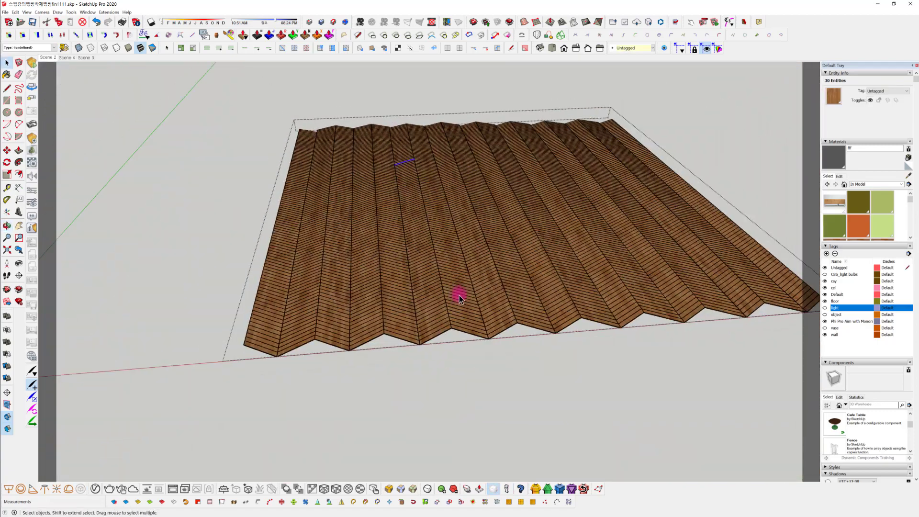
{"action": "mouse_move", "coordinate": [498, 335]}
{"action": "middle_mouse_down"}
{"action": "mouse_move", "coordinate": [411, 214]}
{"action": "mouse_move", "coordinate": [597, 71]}
{"action": "mouse_move", "coordinate": [593, 269]}
{"action": "mouse_move", "coordinate": [515, 327]}
{"action": "mouse_move", "coordinate": [324, 349]}
{"action": "mouse_move", "coordinate": [309, 329]}
{"action": "middle_mouse_up"}
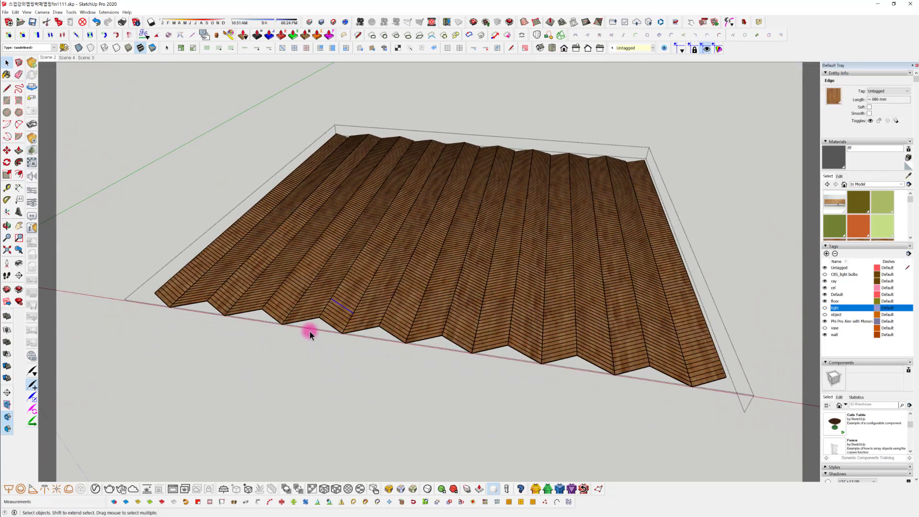
{"action": "scroll", "coordinate": [308, 330], "scroll_direction": "up", "scroll_amount": 5}
{"action": "scroll", "coordinate": [345, 279], "scroll_direction": "up", "scroll_amount": 6}
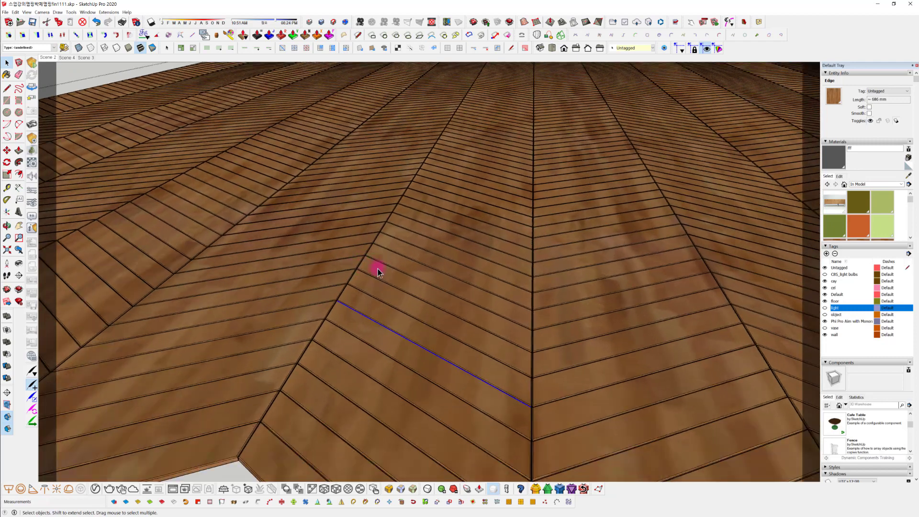
{"action": "scroll", "coordinate": [375, 266], "scroll_direction": "down", "scroll_amount": 7}
{"action": "left_click", "coordinate": [47, 54]}
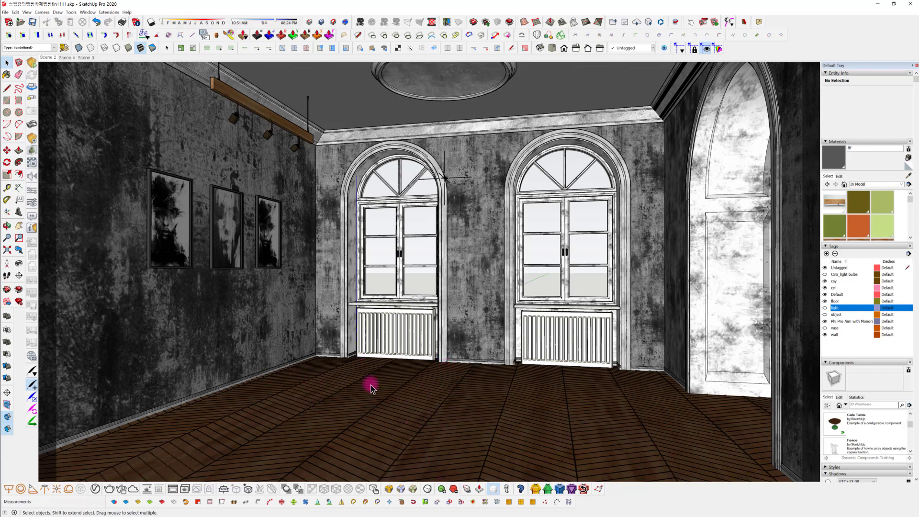
Inspect the grey group at the room's floor and restore the Scene 2 view
{"action": "middle_click_drag", "start_coordinate": [381, 413], "coordinate": [431, 351], "text": "shift"}
{"action": "left_click", "coordinate": [437, 389]}
{"action": "middle_click_drag", "start_coordinate": [437, 389], "coordinate": [414, 265], "text": "shift"}
{"action": "key", "text": "h"}
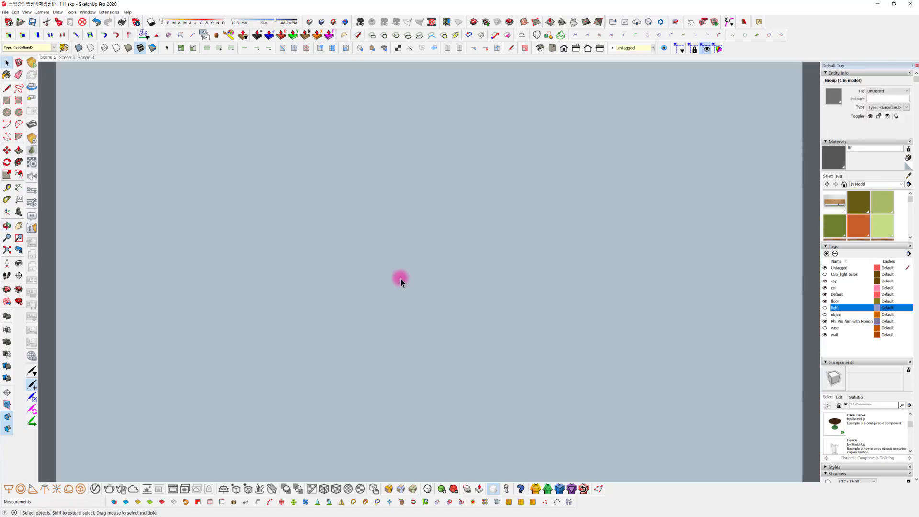
{"action": "left_click", "coordinate": [46, 58]}
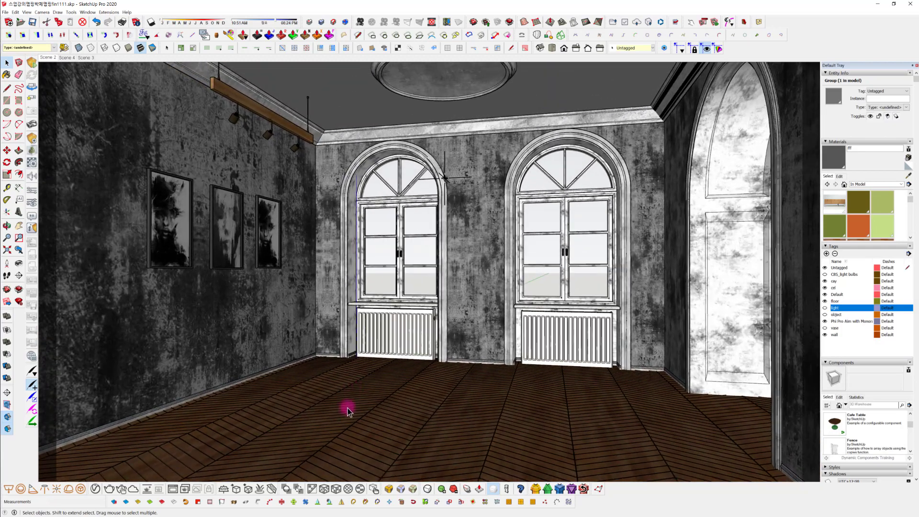
Select the herringbone plank floor group and reset it to the default material
{"action": "left_click", "coordinate": [347, 410]}
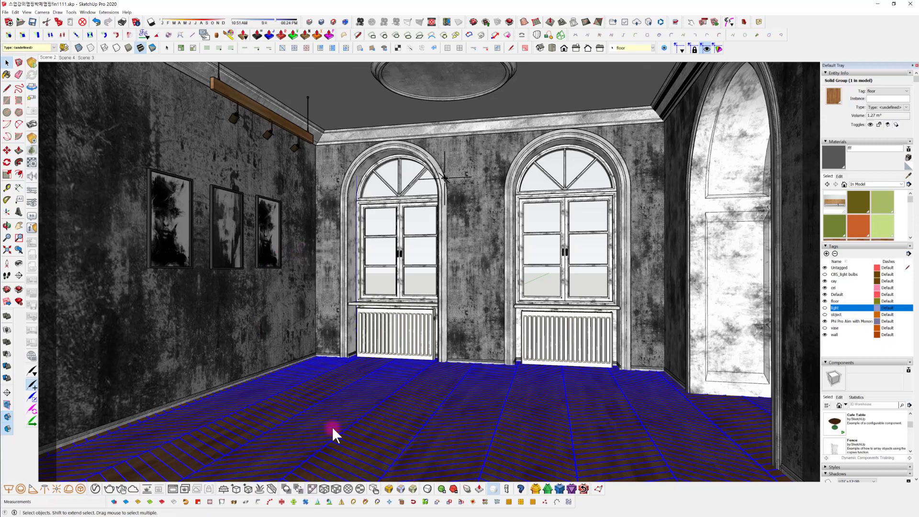
{"action": "left_click", "coordinate": [367, 344]}
{"action": "middle_click_drag", "start_coordinate": [389, 409], "coordinate": [370, 401]}
{"action": "left_click", "coordinate": [370, 401]}
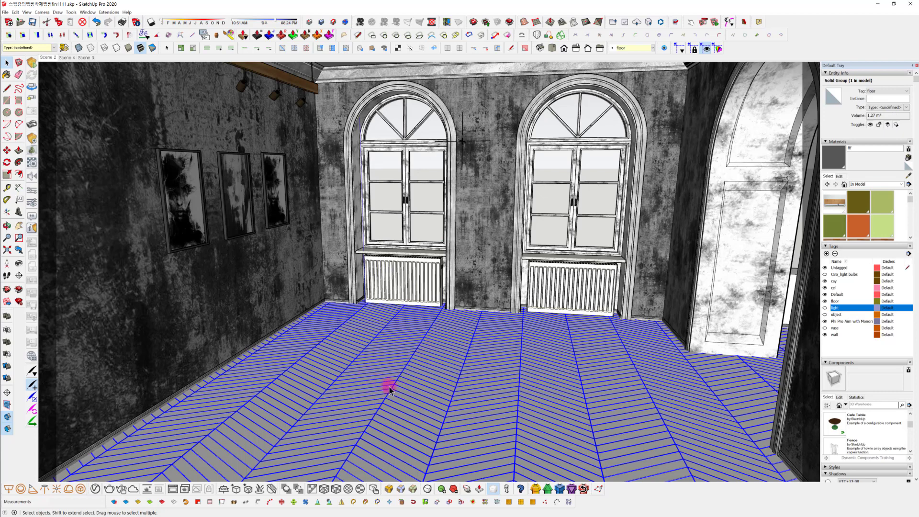
{"action": "middle_click_drag", "start_coordinate": [393, 395], "coordinate": [404, 359]}
{"action": "double_click", "coordinate": [405, 360]}
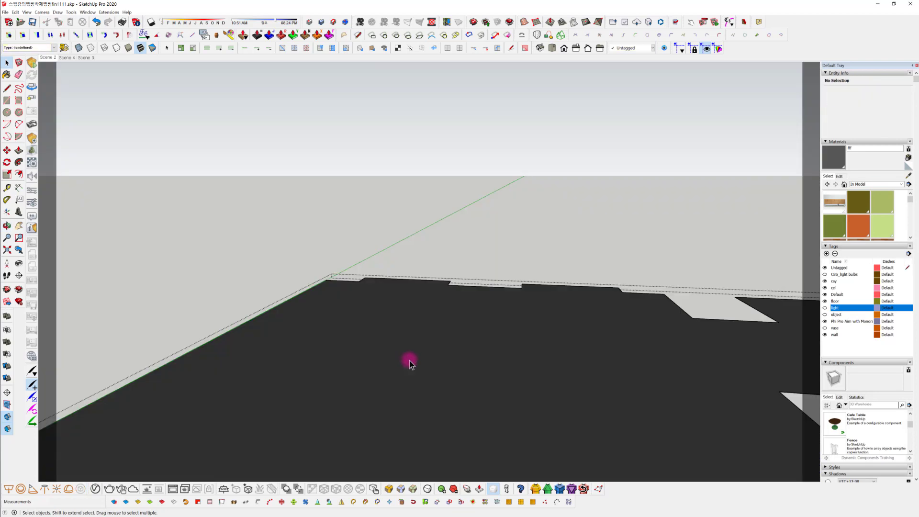
{"action": "key", "text": "Escape"}
Open the herringbone plank floor group for editing and select the first and third plank rows at one edge
{"action": "left_click", "coordinate": [404, 324]}
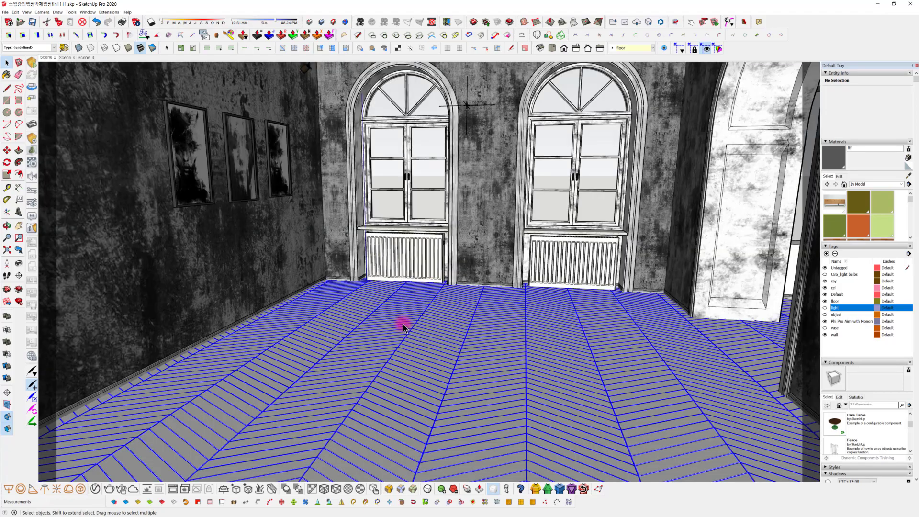
{"action": "double_click", "coordinate": [403, 324]}
{"action": "mouse_move", "coordinate": [403, 324]}
{"action": "middle_mouse_down"}
{"action": "mouse_move", "coordinate": [421, 392]}
{"action": "mouse_move", "coordinate": [470, 279]}
{"action": "mouse_move", "coordinate": [453, 390]}
{"action": "mouse_move", "coordinate": [489, 249]}
{"action": "middle_mouse_up"}
{"action": "scroll", "coordinate": [489, 250], "scroll_direction": "down", "scroll_amount": 4}
{"action": "middle_click_drag", "start_coordinate": [460, 320], "coordinate": [417, 372]}
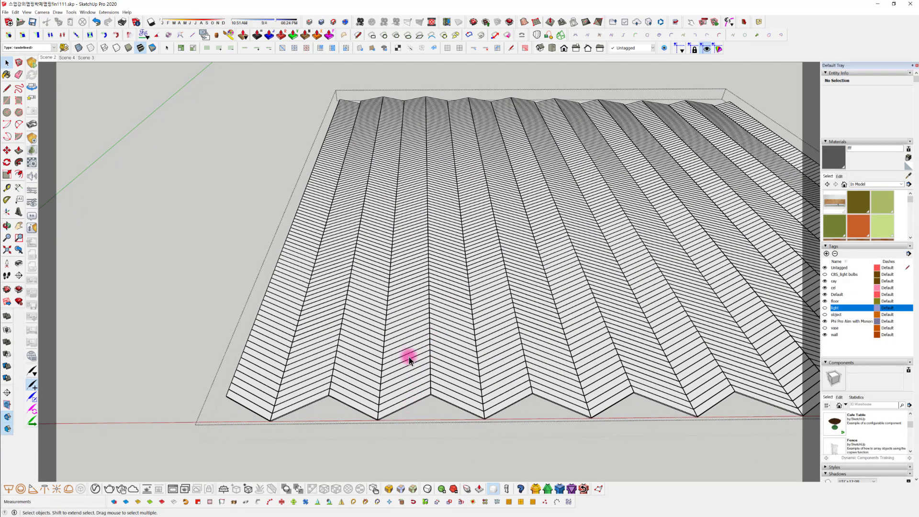
{"action": "mouse_move", "coordinate": [427, 209]}
{"action": "middle_mouse_down"}
{"action": "mouse_move", "coordinate": [429, 271]}
{"action": "mouse_move", "coordinate": [380, 302]}
{"action": "mouse_move", "coordinate": [381, 325]}
{"action": "mouse_move", "coordinate": [468, 311]}
{"action": "mouse_move", "coordinate": [371, 316]}
{"action": "mouse_move", "coordinate": [421, 329]}
{"action": "mouse_move", "coordinate": [396, 312]}
{"action": "mouse_move", "coordinate": [576, 349]}
{"action": "mouse_move", "coordinate": [564, 332]}
{"action": "middle_mouse_up"}
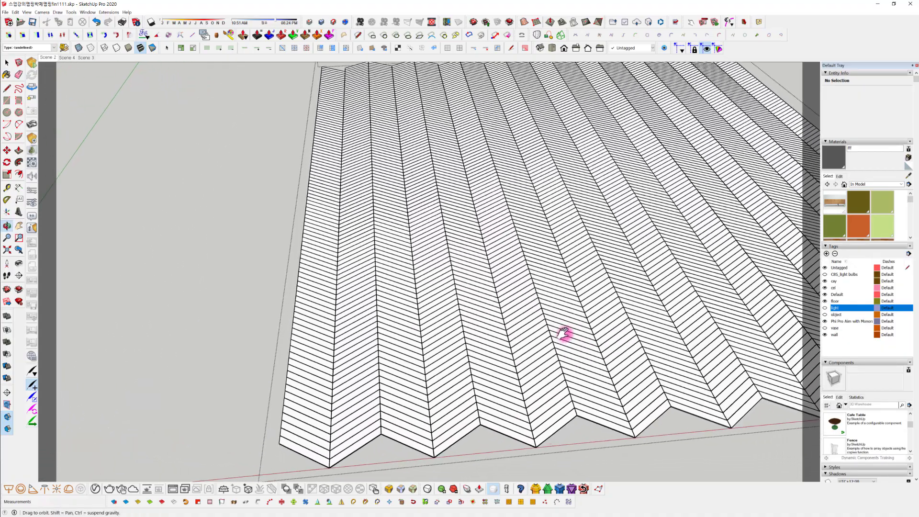
{"action": "middle_click_drag", "start_coordinate": [348, 413], "coordinate": [355, 389]}
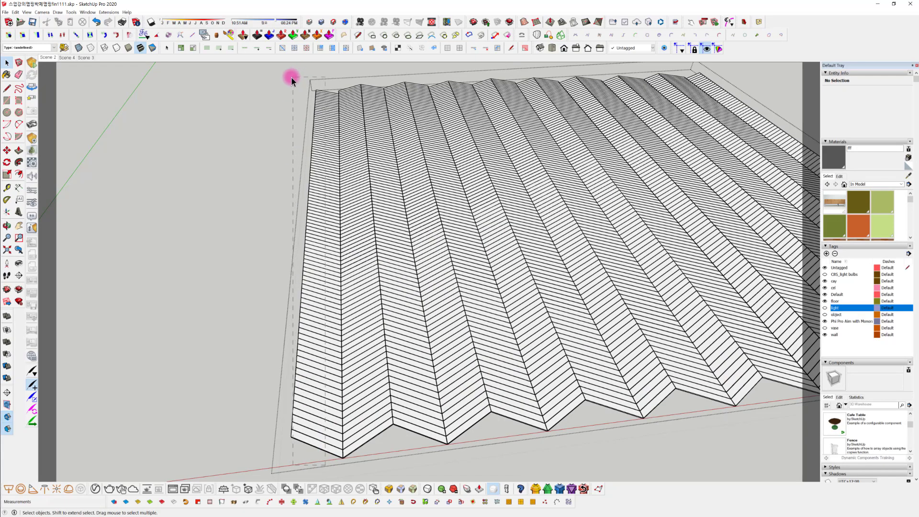
{"action": "left_click_drag", "start_coordinate": [277, 92], "coordinate": [278, 94]}
{"action": "middle_click_drag", "start_coordinate": [349, 293], "coordinate": [310, 423]}
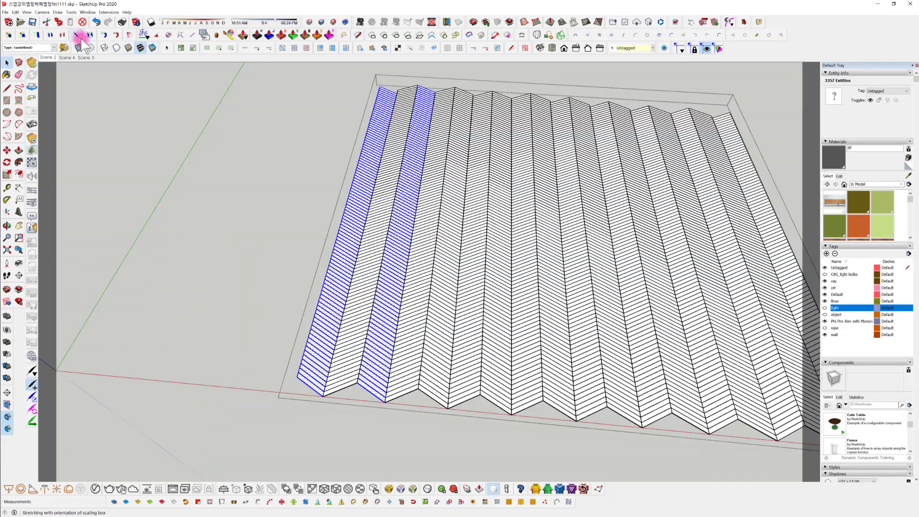
In top view, add every remaining alternate plank row to the selection across the whole floor
{"action": "left_click", "coordinate": [554, 48]}
{"action": "scroll", "coordinate": [517, 297], "scroll_direction": "down", "scroll_amount": 3}
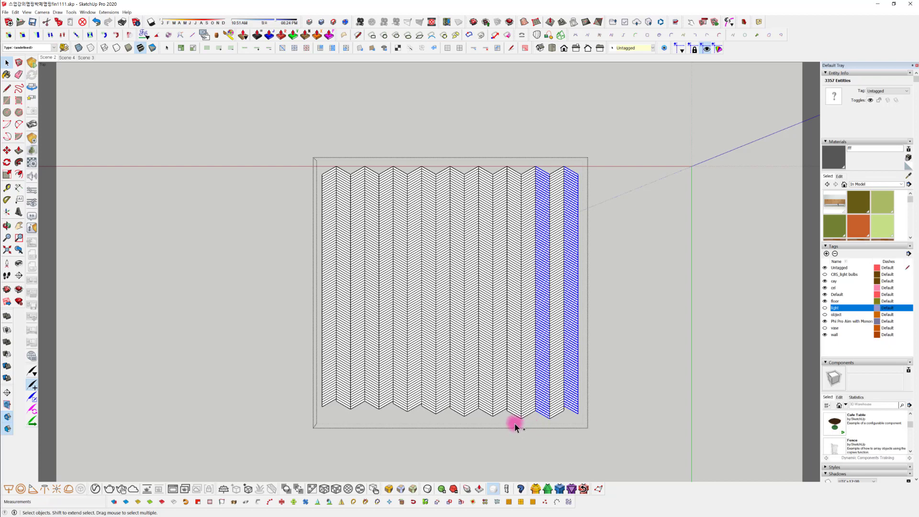
{"action": "left_click_drag", "start_coordinate": [515, 423], "coordinate": [513, 150], "text": "ctrl"}
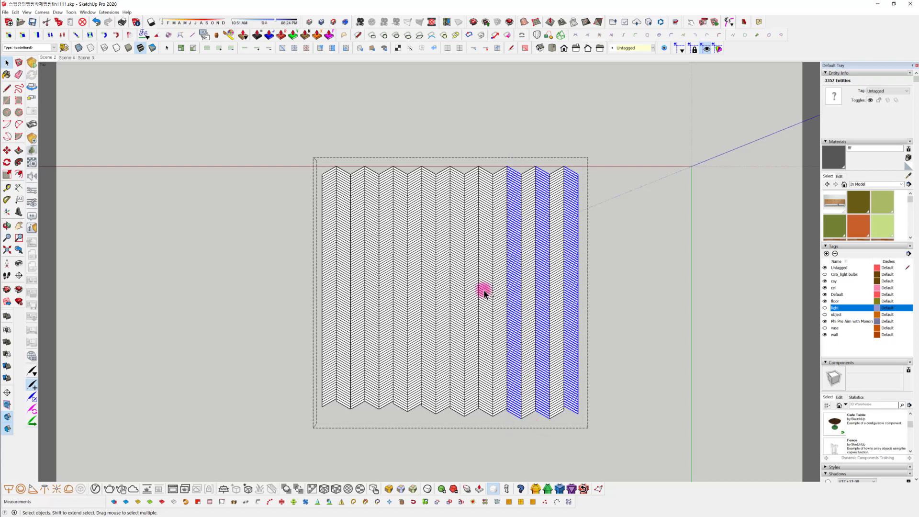
{"action": "left_click_drag", "start_coordinate": [484, 294], "coordinate": [473, 423], "text": "ctrl"}
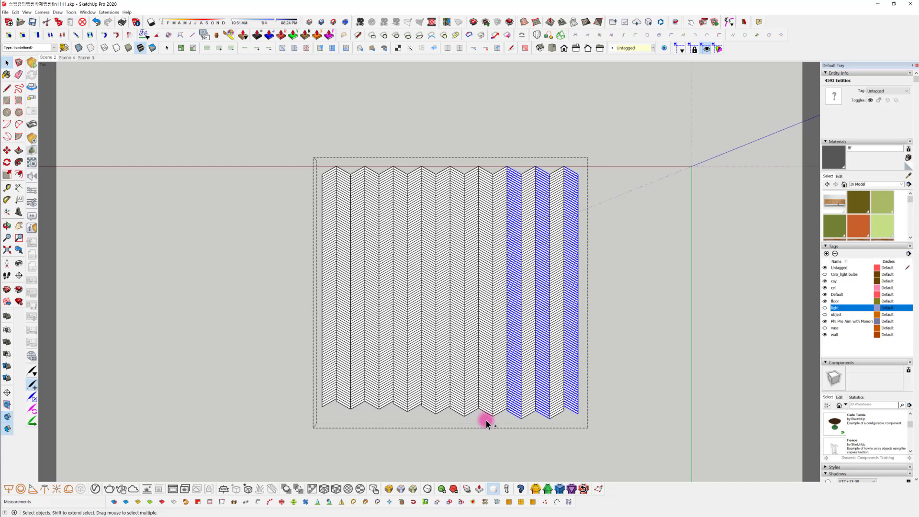
{"action": "left_click_drag", "start_coordinate": [487, 423], "coordinate": [483, 158]}
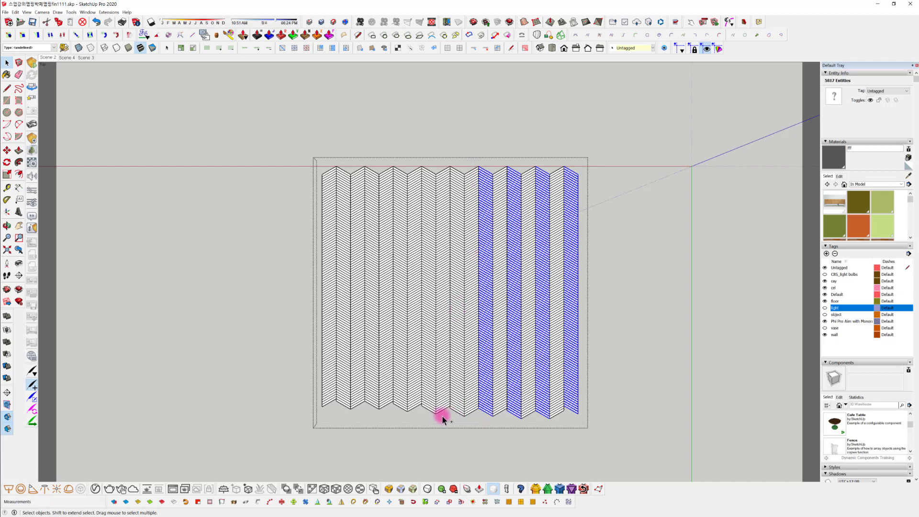
{"action": "left_click_drag", "start_coordinate": [453, 420], "coordinate": [455, 145], "text": "ctrl"}
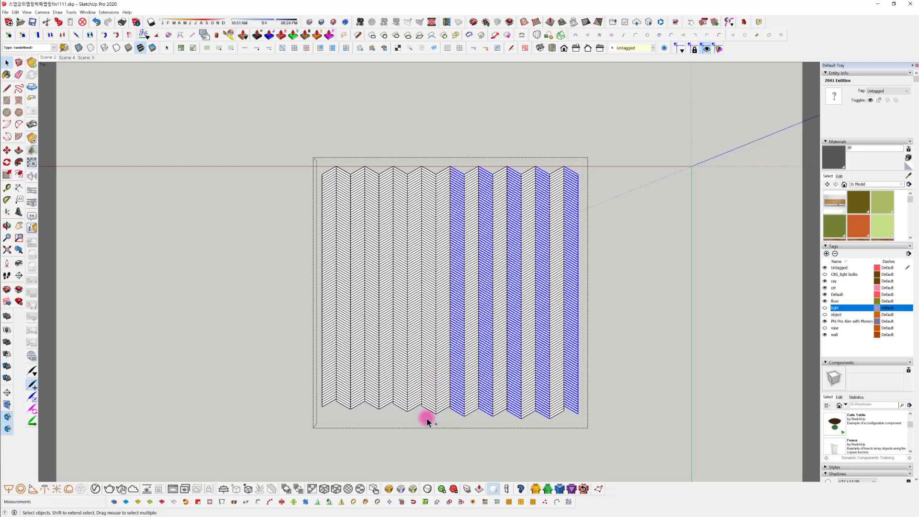
{"action": "left_click_drag", "start_coordinate": [425, 417], "coordinate": [423, 461], "text": "ctrl"}
{"action": "left_click_drag", "start_coordinate": [430, 422], "coordinate": [425, 168], "text": "ctrl"}
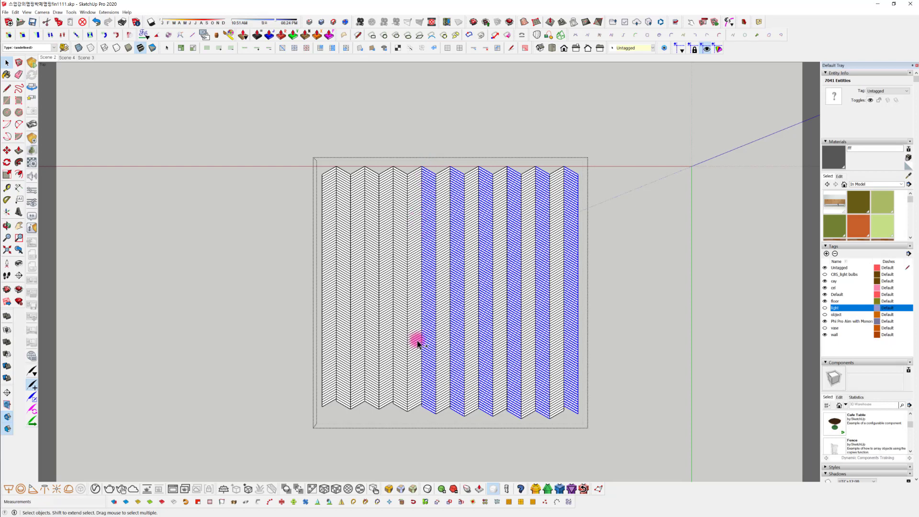
{"action": "left_click_drag", "start_coordinate": [401, 412], "coordinate": [399, 163], "text": "ctrl"}
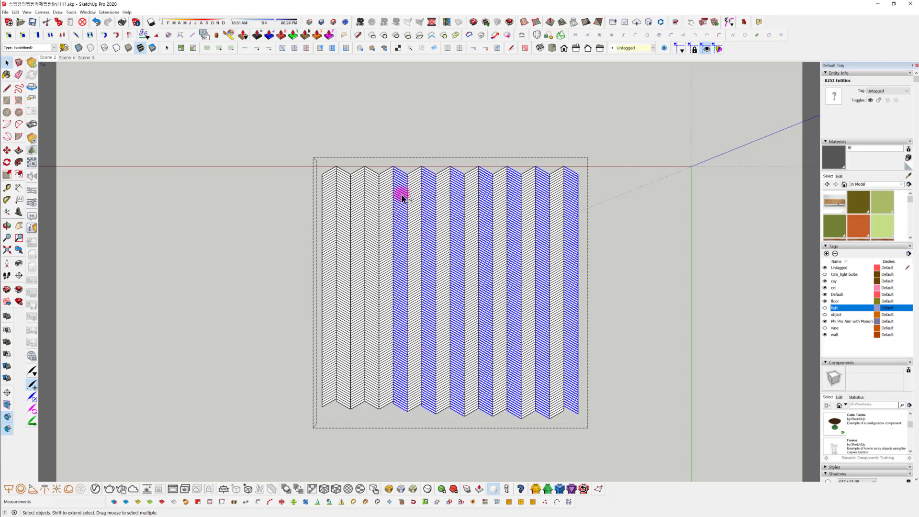
{"action": "left_click_drag", "start_coordinate": [373, 412], "coordinate": [370, 144], "text": "ctrl"}
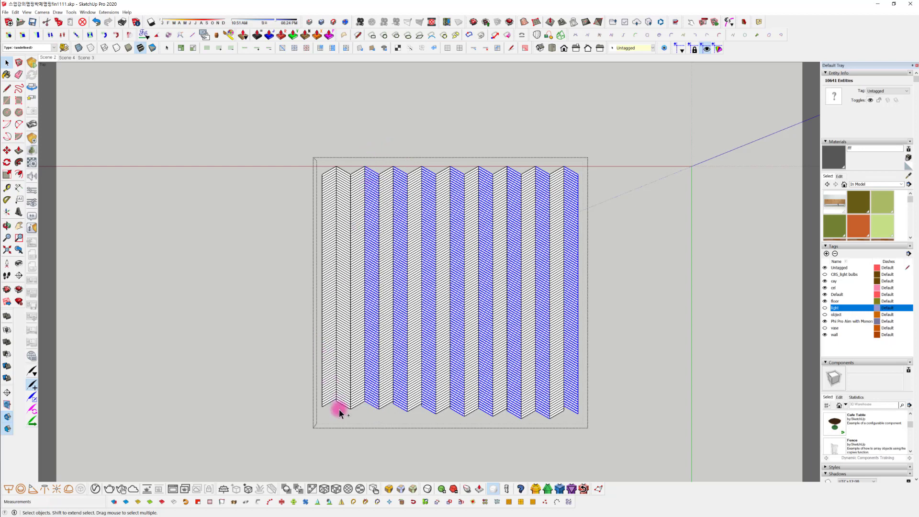
{"action": "left_click_drag", "start_coordinate": [342, 416], "coordinate": [344, 148], "text": "ctrl"}
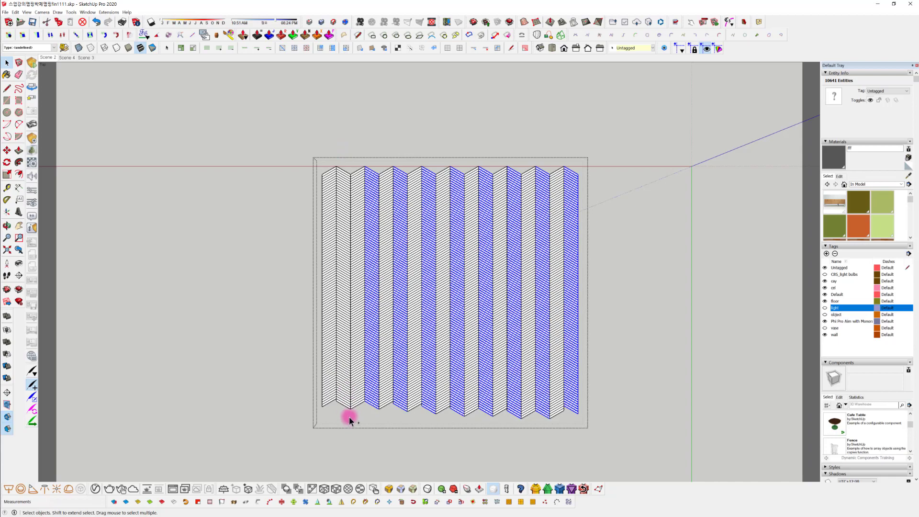
{"action": "left_click_drag", "start_coordinate": [349, 420], "coordinate": [338, 162], "text": "ctrl"}
Examine the selected plank rows' undersides, side edges and the joints between neighbouring rows up close
{"action": "middle_click_drag", "start_coordinate": [556, 390], "coordinate": [349, 378]}
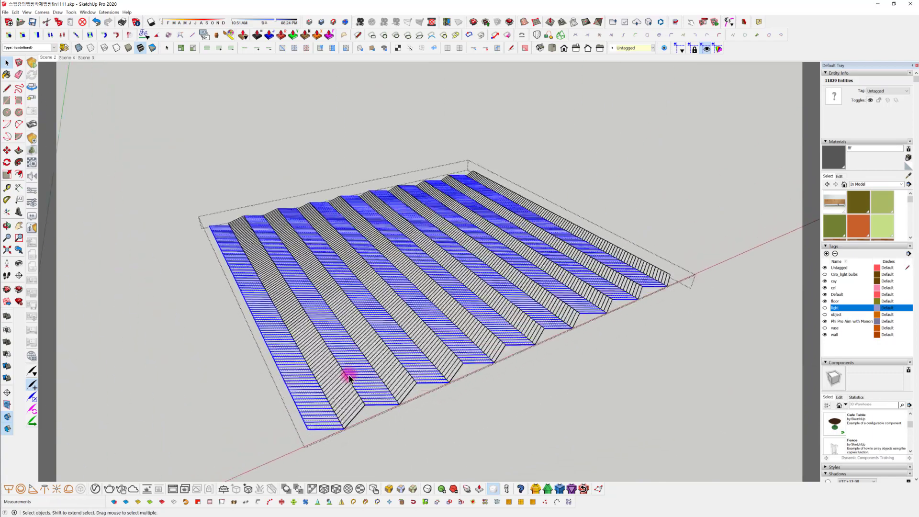
{"action": "scroll", "coordinate": [349, 377], "scroll_direction": "up", "scroll_amount": 2}
{"action": "middle_click_drag", "start_coordinate": [470, 406], "coordinate": [357, 340]}
{"action": "middle_click_drag", "start_coordinate": [357, 340], "coordinate": [474, 356], "text": "shift"}
{"action": "scroll", "coordinate": [474, 357], "scroll_direction": "up", "scroll_amount": 3}
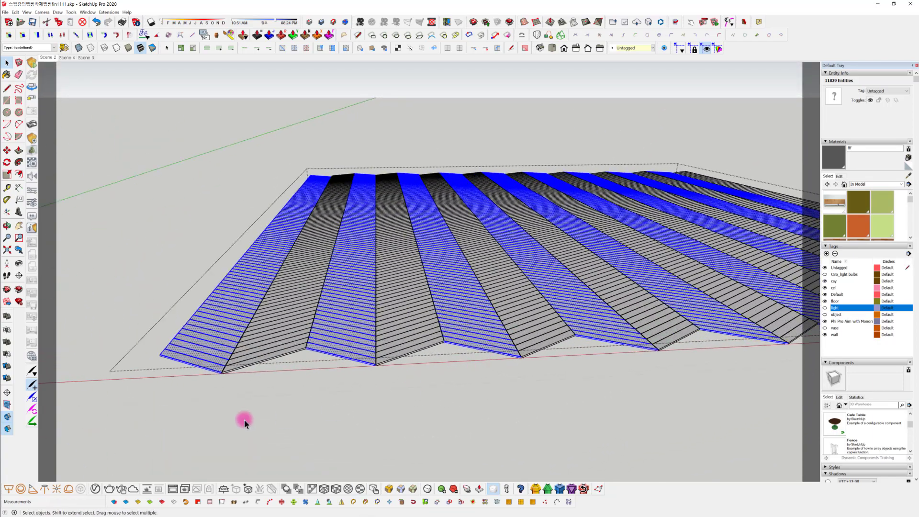
{"action": "middle_click_drag", "start_coordinate": [244, 423], "coordinate": [330, 255]}
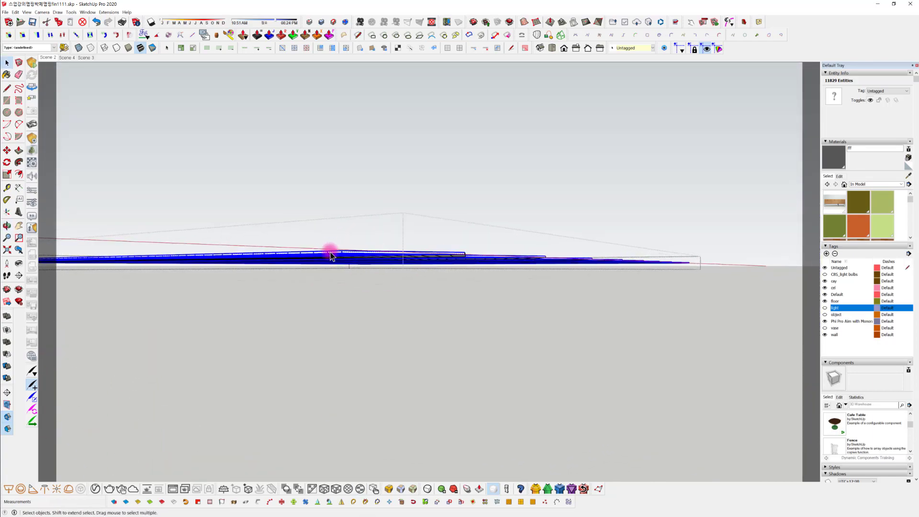
{"action": "middle_click_drag", "start_coordinate": [400, 248], "coordinate": [416, 217]}
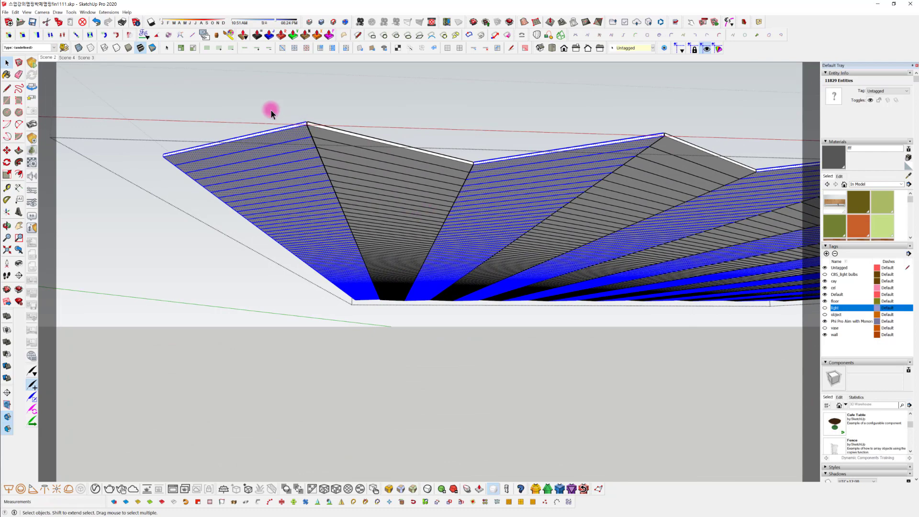
{"action": "scroll", "coordinate": [271, 113], "scroll_direction": "up", "scroll_amount": 5}
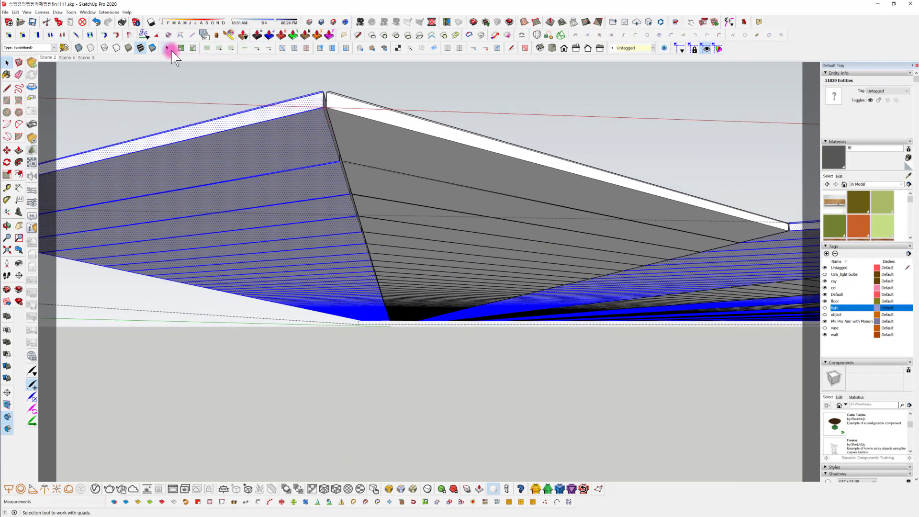
Detach the QuadFace Tools and grow the selection of the alternate plank rows to include their connected faces and edges
{"action": "left_click_drag", "start_coordinate": [172, 50], "coordinate": [208, 67]}
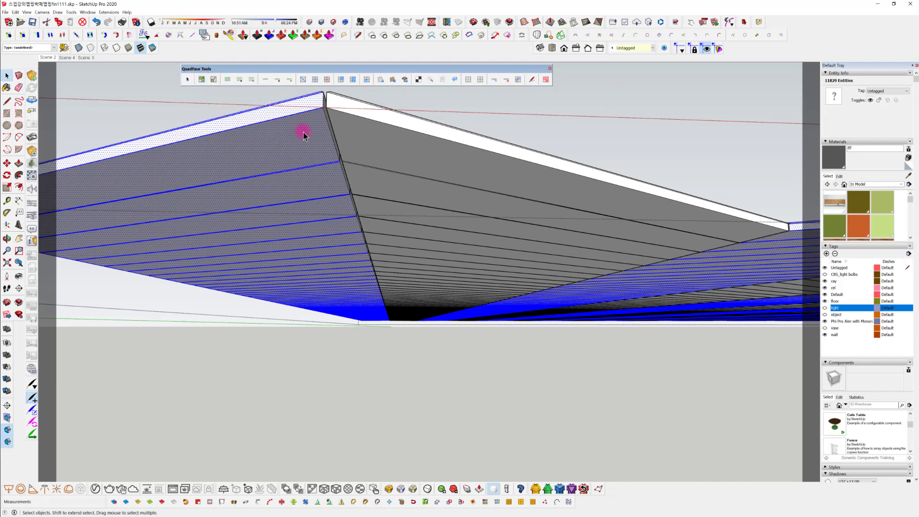
{"action": "left_click", "coordinate": [201, 81]}
{"action": "middle_click_drag", "start_coordinate": [293, 139], "coordinate": [349, 394]}
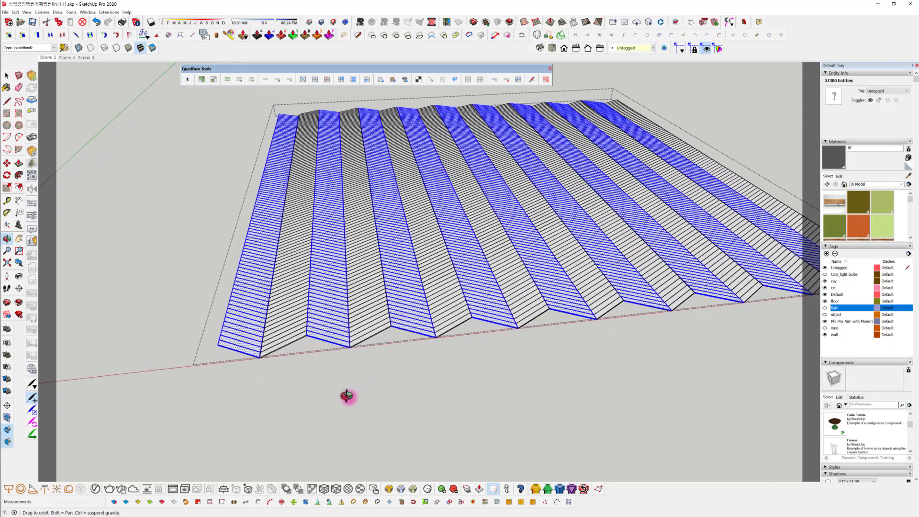
{"action": "scroll", "coordinate": [270, 302], "scroll_direction": "up", "scroll_amount": 3}
{"action": "scroll", "coordinate": [277, 320], "scroll_direction": "down", "scroll_amount": 5}
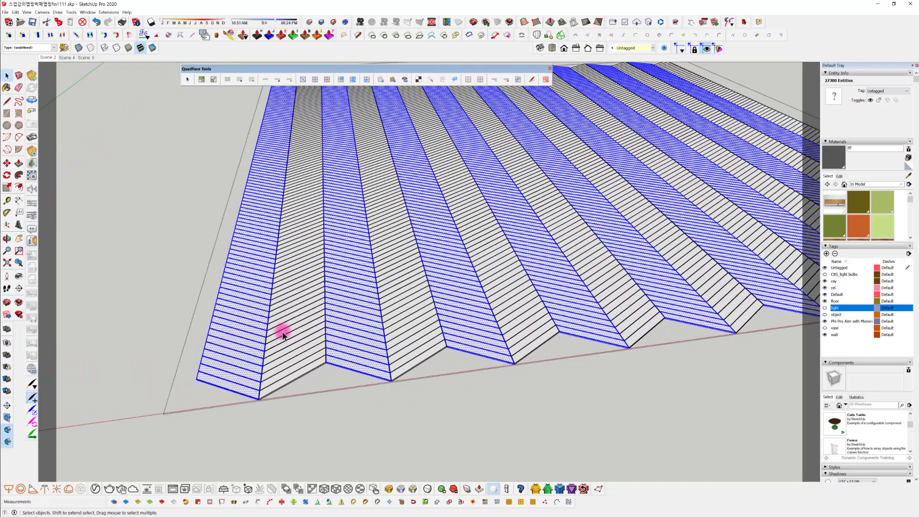
Create a new named material based on orange Color C04 from the Colors library
{"action": "left_click", "coordinate": [868, 185]}
{"action": "left_click", "coordinate": [872, 212]}
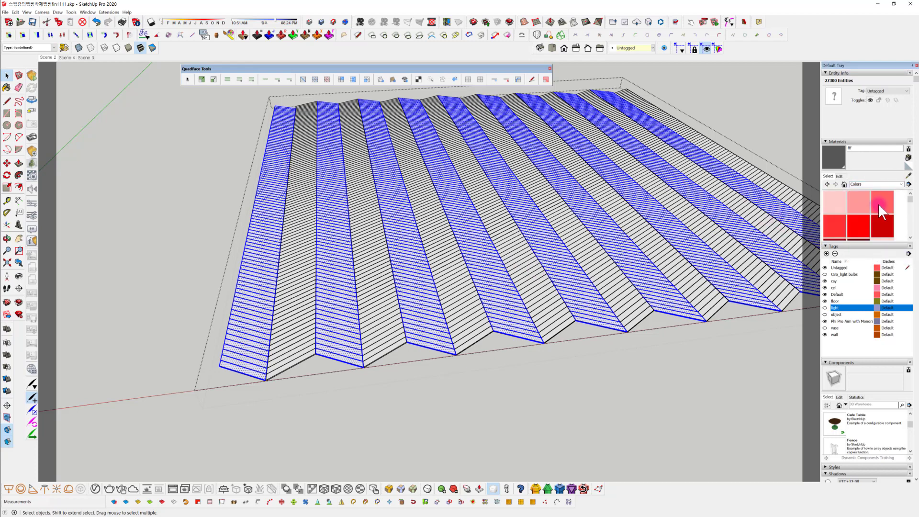
{"action": "scroll", "coordinate": [876, 206], "scroll_direction": "down", "scroll_amount": 3}
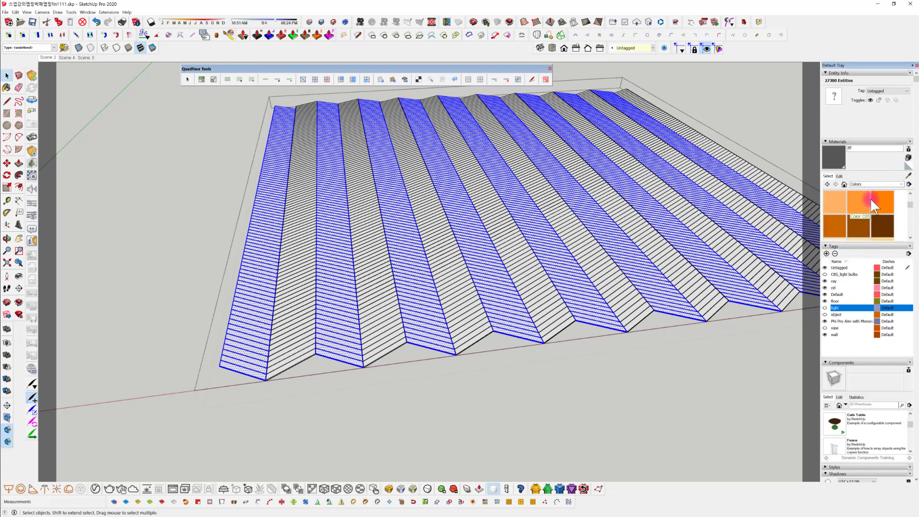
{"action": "left_click", "coordinate": [856, 200]}
{"action": "left_click", "coordinate": [908, 157]}
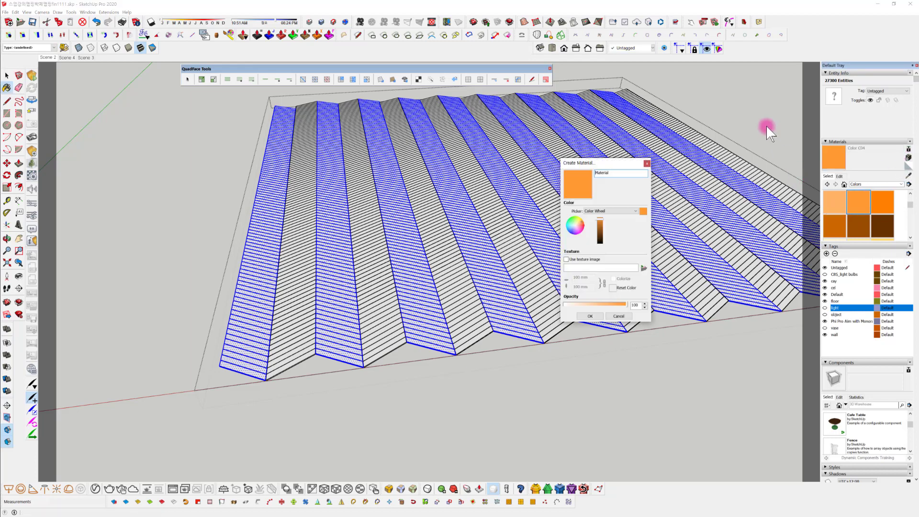
{"action": "left_click", "coordinate": [591, 172]}
{"action": "type", "text": "333"}
{"action": "left_click", "coordinate": [596, 315]}
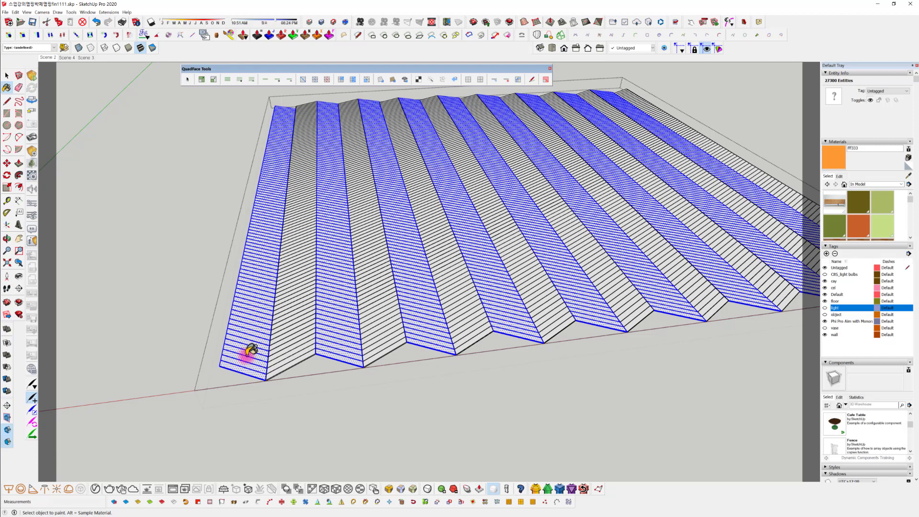
Paint the selected alternate plank rows with the new orange material and clear the selection
{"action": "left_click", "coordinate": [244, 331]}
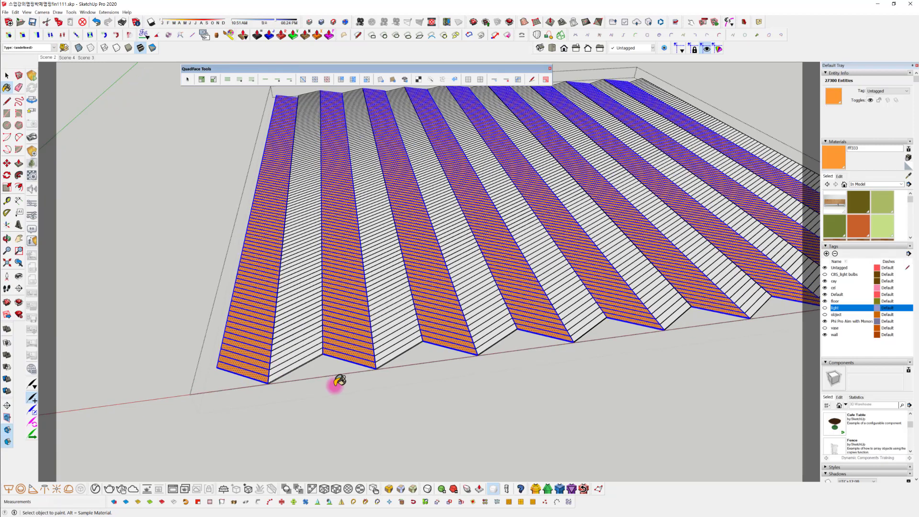
{"action": "mouse_move", "coordinate": [337, 381]}
{"action": "middle_mouse_down"}
{"action": "mouse_move", "coordinate": [331, 375]}
{"action": "mouse_move", "coordinate": [335, 433]}
{"action": "mouse_move", "coordinate": [312, 422]}
{"action": "mouse_move", "coordinate": [324, 420]}
{"action": "mouse_move", "coordinate": [324, 430]}
{"action": "mouse_move", "coordinate": [312, 445]}
{"action": "mouse_move", "coordinate": [320, 426]}
{"action": "mouse_move", "coordinate": [308, 431]}
{"action": "mouse_move", "coordinate": [309, 400]}
{"action": "mouse_move", "coordinate": [321, 467]}
{"action": "mouse_move", "coordinate": [320, 447]}
{"action": "middle_mouse_up"}
{"action": "key", "text": "space"}
{"action": "left_click", "coordinate": [321, 452]}
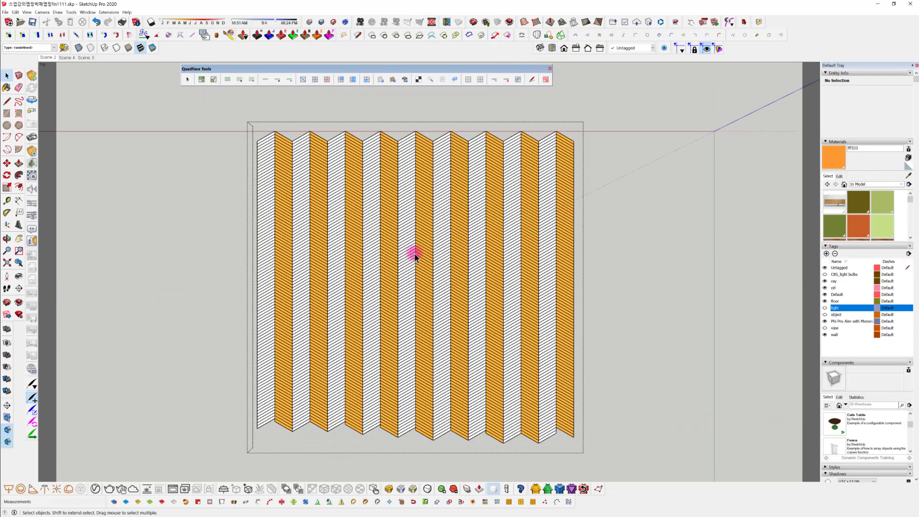
In top view, select all the unpainted plank rows between the orange ones
{"action": "left_click", "coordinate": [552, 48]}
{"action": "left_click_drag", "start_coordinate": [554, 450], "coordinate": [542, 129]}
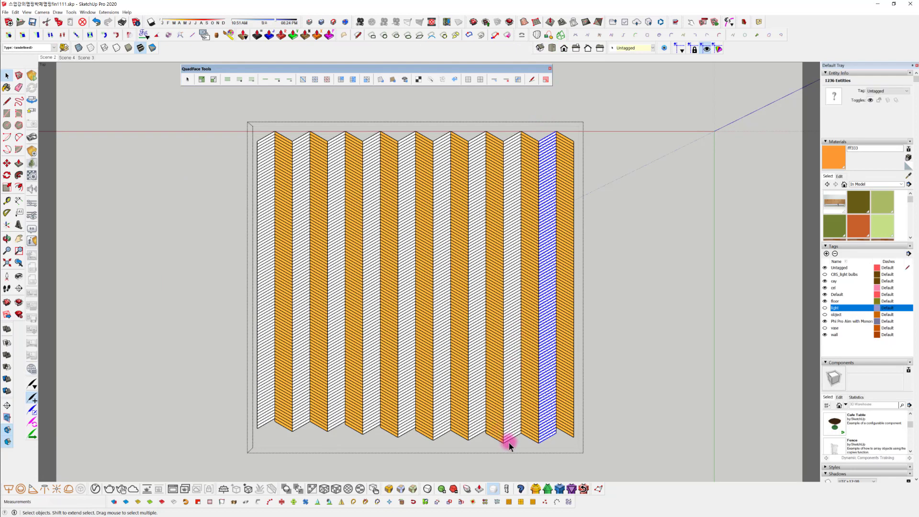
{"action": "left_click_drag", "start_coordinate": [515, 445], "coordinate": [503, 165]}
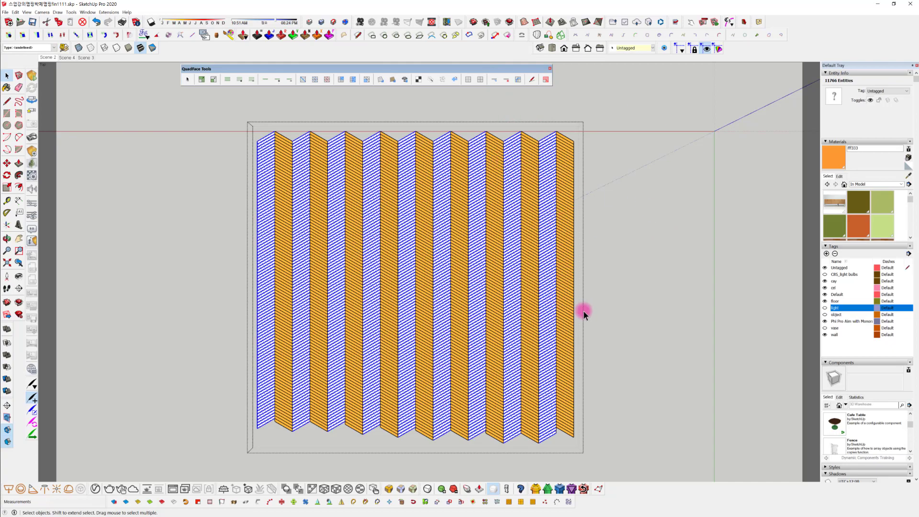
Create a new named material based on red-orange Color B05 from the Colors library
{"action": "middle_click_drag", "start_coordinate": [583, 310], "coordinate": [221, 201]}
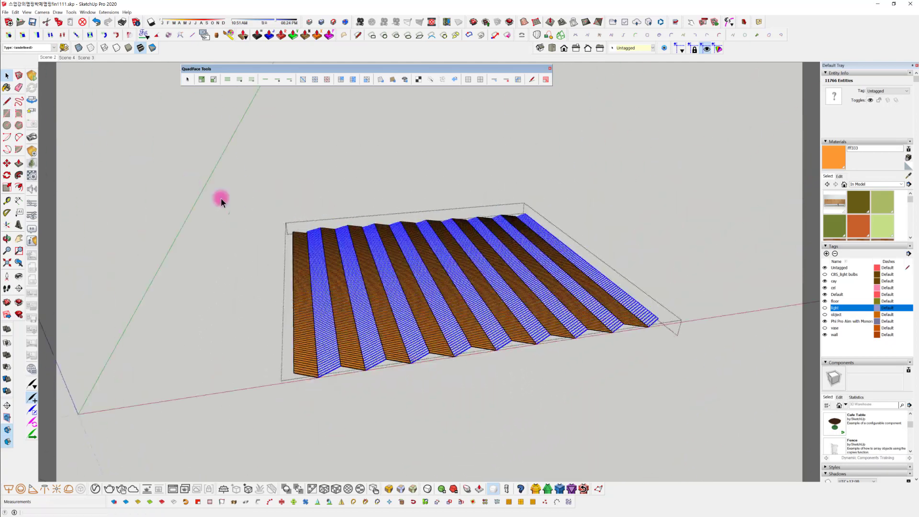
{"action": "left_click", "coordinate": [880, 184]}
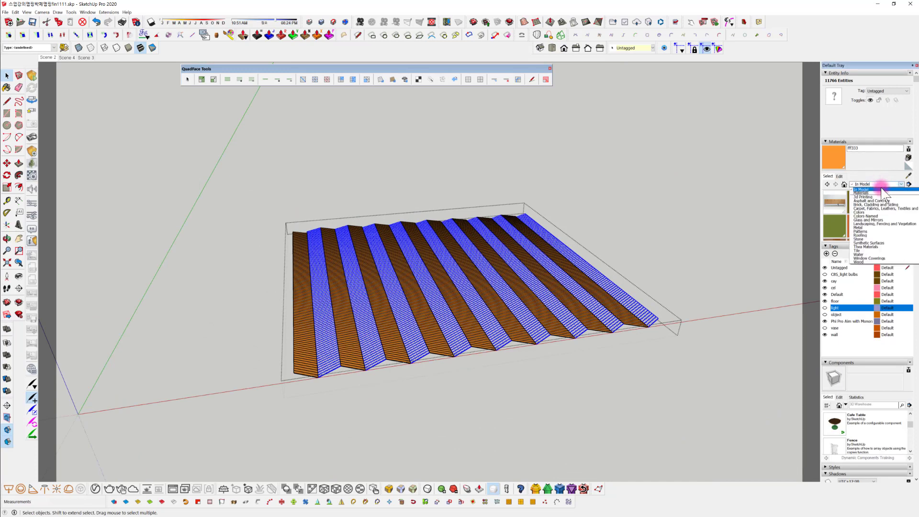
{"action": "left_click", "coordinate": [881, 212]}
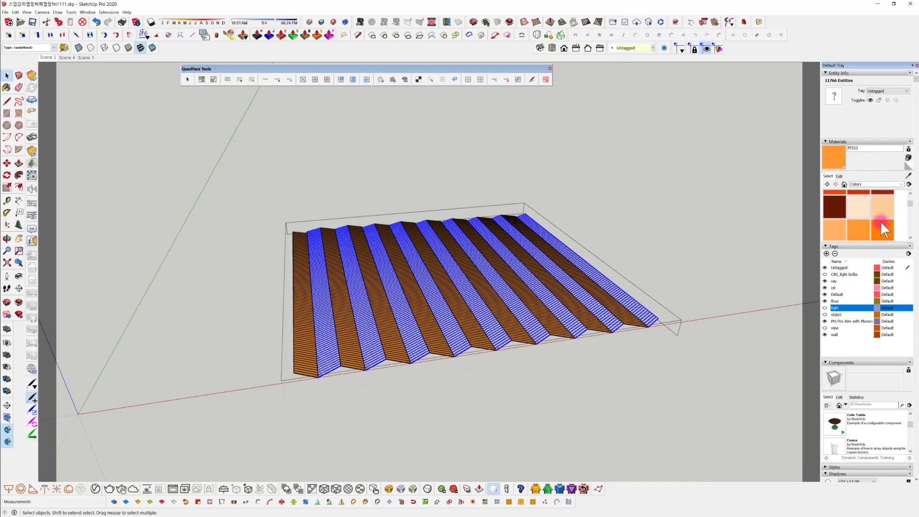
{"action": "scroll", "coordinate": [871, 216], "scroll_direction": "up", "scroll_amount": 1}
{"action": "left_click", "coordinate": [835, 211]}
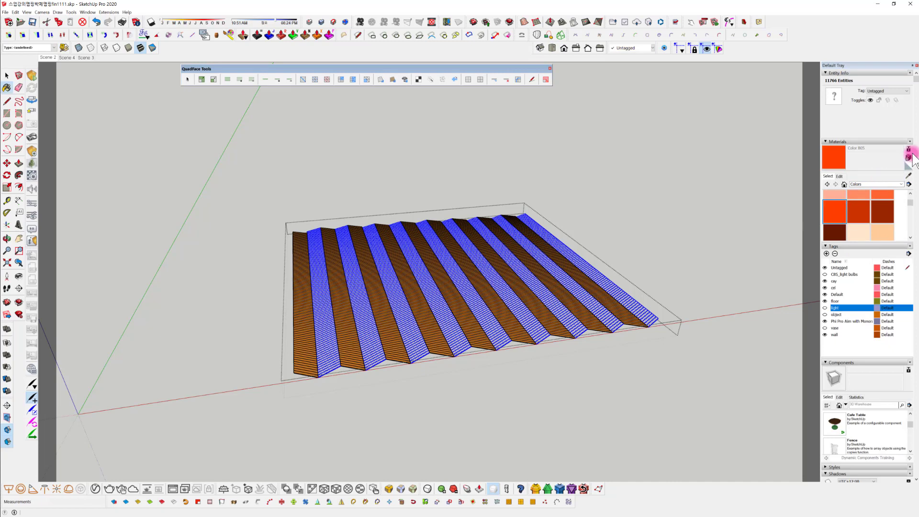
{"action": "left_click", "coordinate": [899, 161]}
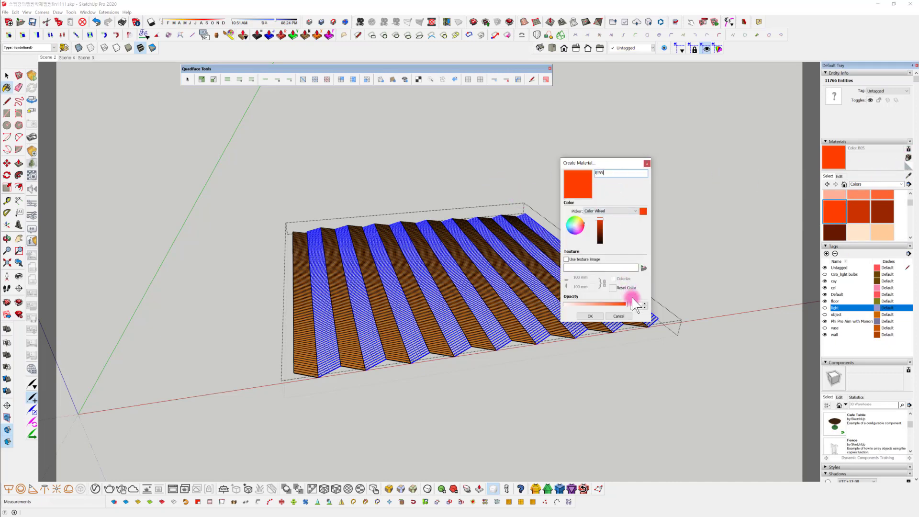
{"action": "left_click", "coordinate": [590, 316]}
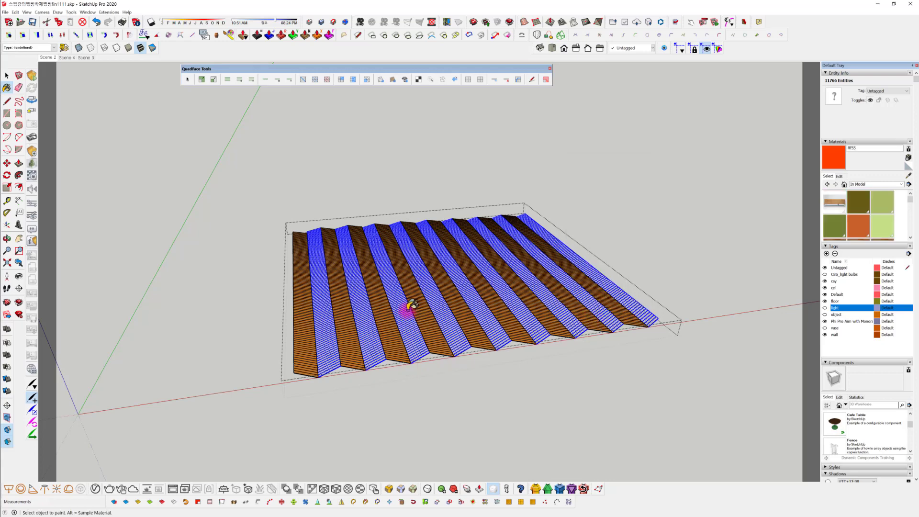
Paint the selected plank rows between the orange ones with the new red-orange material
{"action": "left_click", "coordinate": [429, 341]}
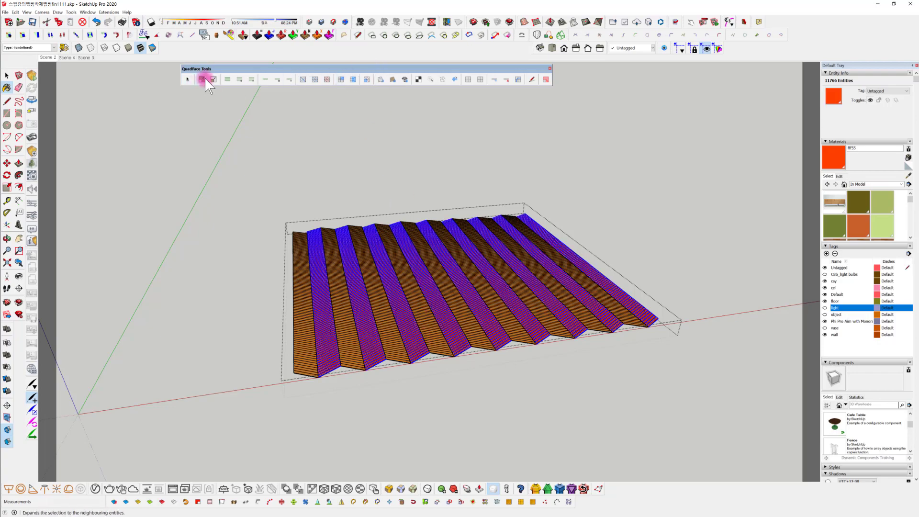
{"action": "scroll", "coordinate": [330, 376], "scroll_direction": "up", "scroll_amount": 5}
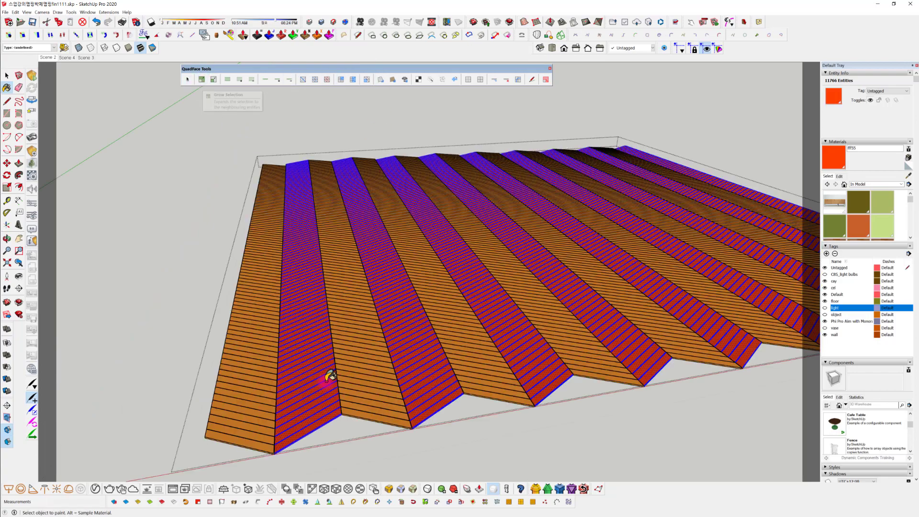
{"action": "mouse_move", "coordinate": [330, 376]}
{"action": "middle_mouse_down"}
{"action": "mouse_move", "coordinate": [314, 381]}
{"action": "mouse_move", "coordinate": [318, 294]}
{"action": "mouse_move", "coordinate": [378, 227]}
{"action": "mouse_move", "coordinate": [381, 205]}
{"action": "mouse_move", "coordinate": [345, 262]}
{"action": "mouse_move", "coordinate": [304, 271]}
{"action": "mouse_move", "coordinate": [365, 257]}
{"action": "mouse_move", "coordinate": [352, 225]}
{"action": "mouse_move", "coordinate": [311, 254]}
{"action": "mouse_move", "coordinate": [306, 239]}
{"action": "middle_mouse_up"}
{"action": "key", "text": "b"}
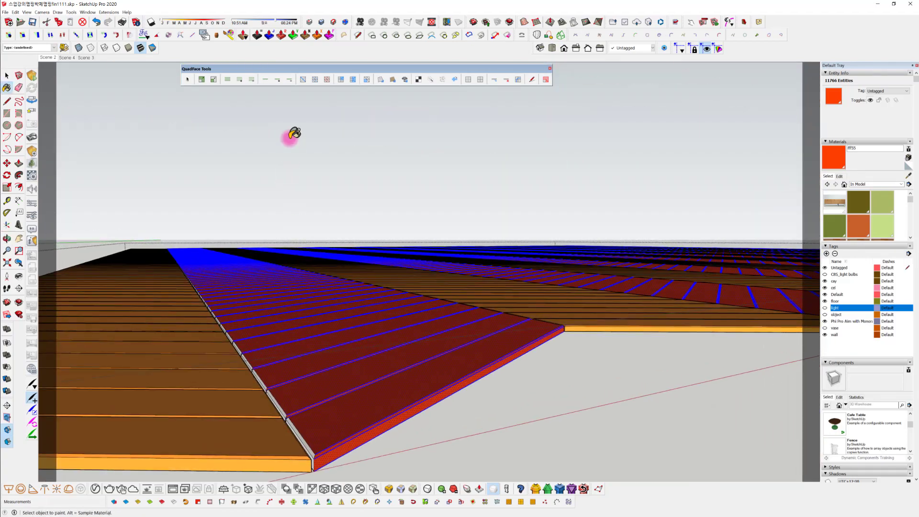
Grow the selection to the red-orange planks' connected side faces, paint these with the same material, and clear the selection
{"action": "left_click", "coordinate": [202, 79]}
{"action": "scroll", "coordinate": [232, 136], "scroll_direction": "up", "scroll_amount": 1}
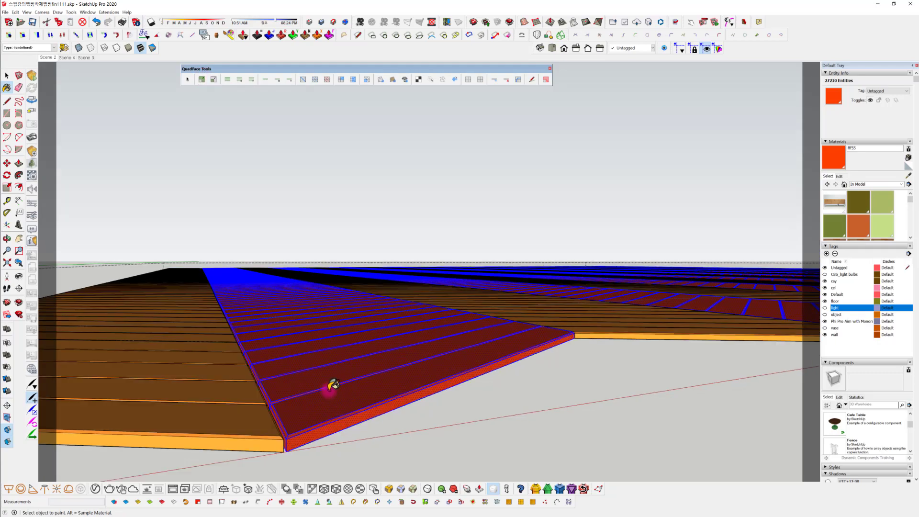
{"action": "scroll", "coordinate": [453, 407], "scroll_direction": "down", "scroll_amount": 6}
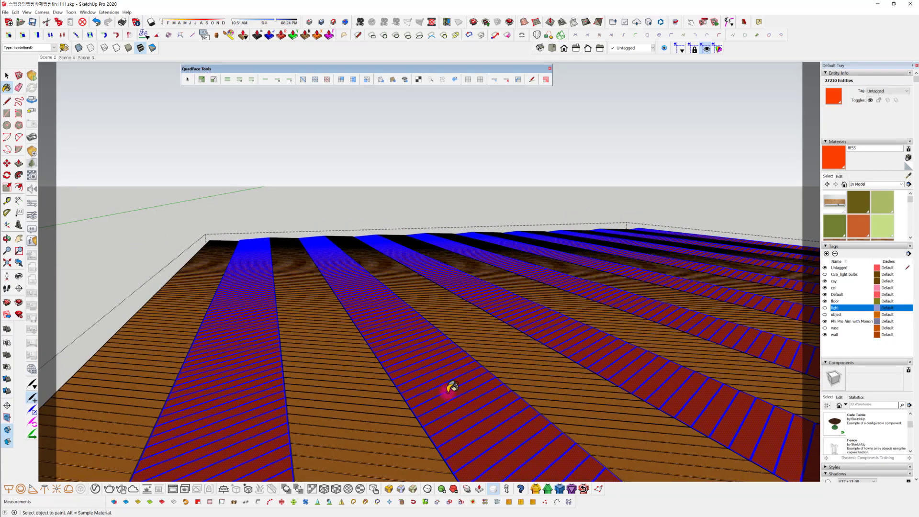
{"action": "key", "text": "space"}
{"action": "left_click", "coordinate": [546, 444]}
{"action": "middle_click_drag", "start_coordinate": [556, 433], "coordinate": [346, 402]}
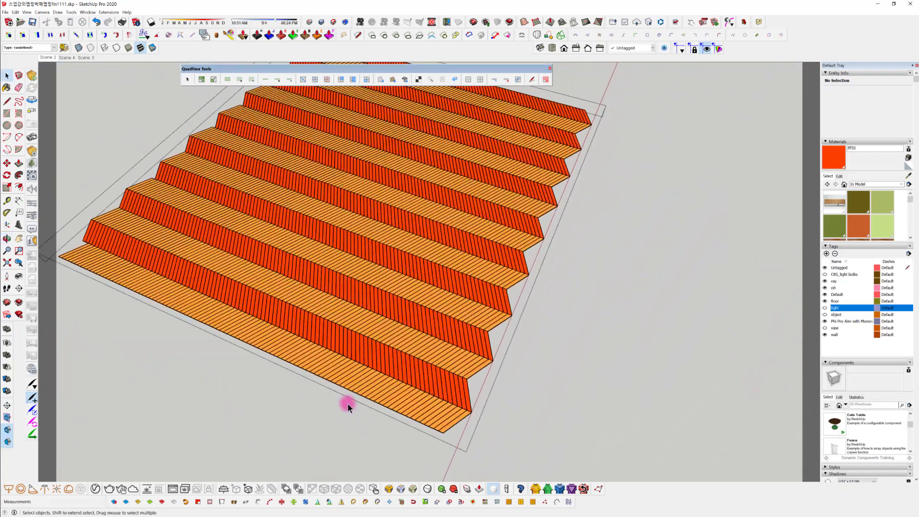
Select individual planks at irregular intervals along the full length of the outermost red-orange row
{"action": "scroll", "coordinate": [396, 343], "scroll_direction": "up", "scroll_amount": 6}
{"action": "scroll", "coordinate": [412, 357], "scroll_direction": "up", "scroll_amount": 3}
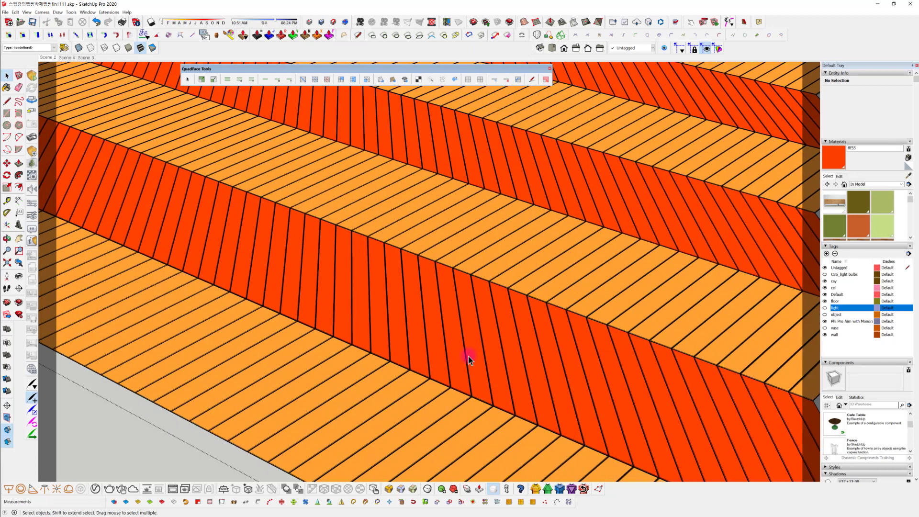
{"action": "double_click", "coordinate": [458, 352]}
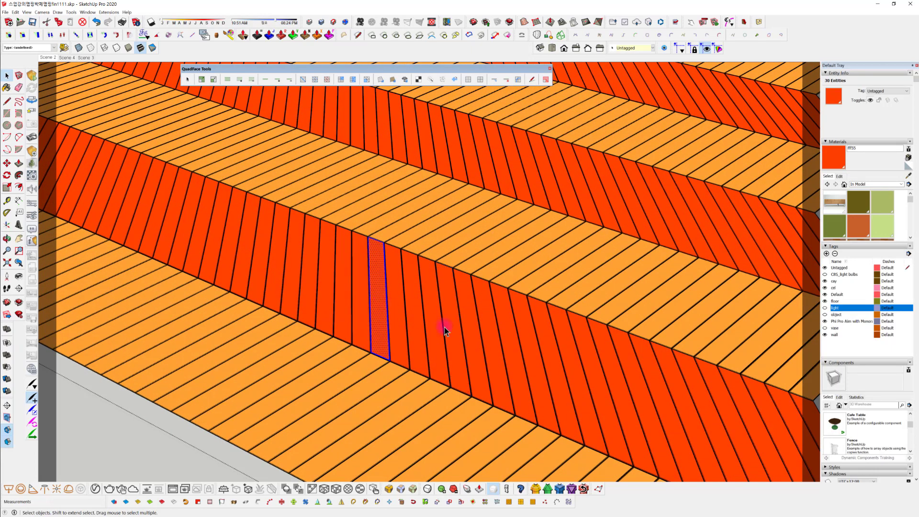
{"action": "left_click", "coordinate": [457, 347], "text": "shift"}
{"action": "left_click", "coordinate": [190, 227], "text": "ctrl"}
{"action": "scroll", "coordinate": [249, 258], "scroll_direction": "down", "scroll_amount": 3}
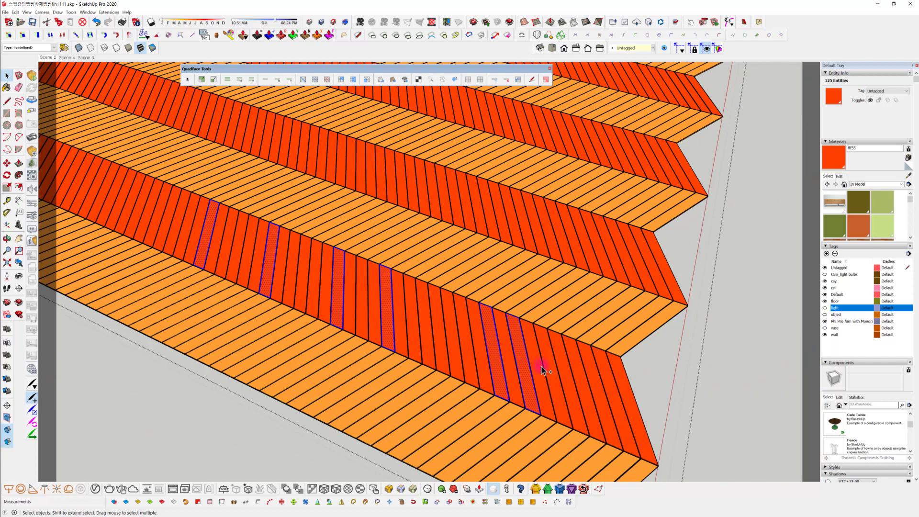
{"action": "middle_click_drag", "start_coordinate": [508, 364], "coordinate": [737, 464], "text": "shift"}
{"action": "left_click", "coordinate": [323, 298], "text": "ctrl"}
{"action": "middle_click_drag", "start_coordinate": [323, 298], "coordinate": [376, 316]}
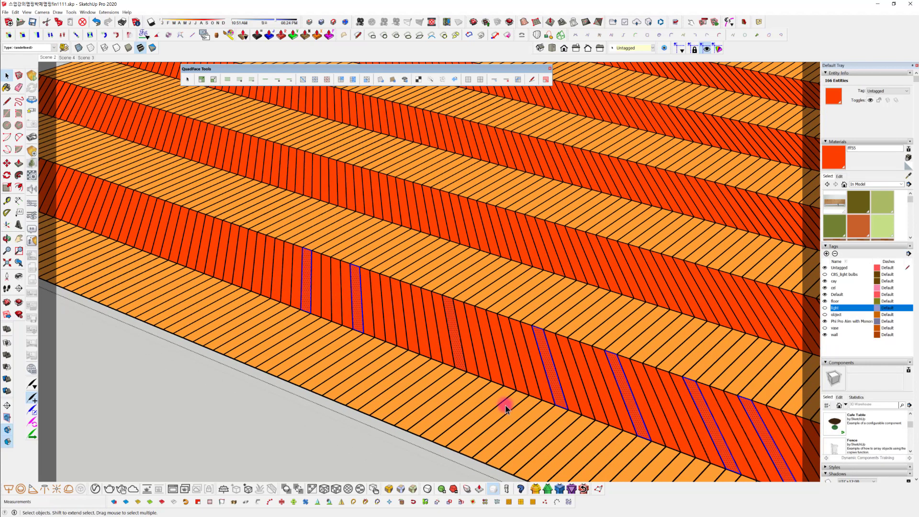
{"action": "middle_click_drag", "start_coordinate": [480, 374], "coordinate": [574, 368]}
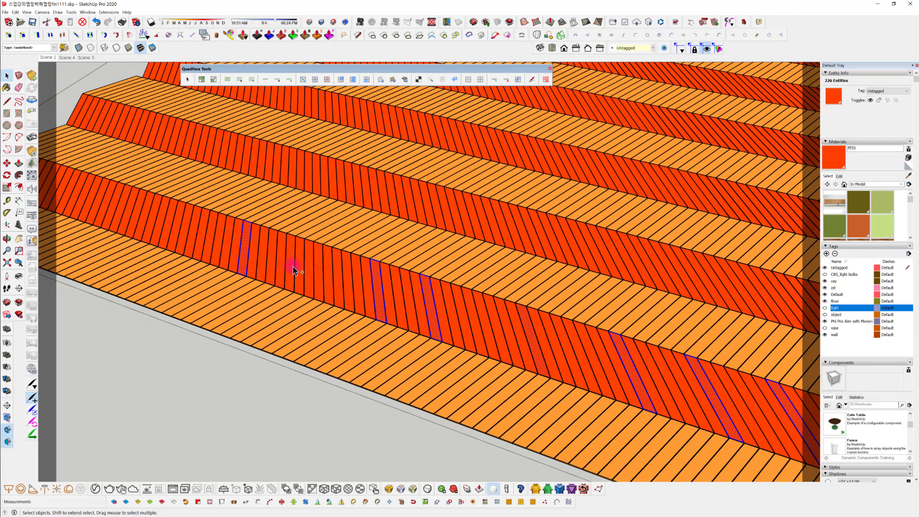
{"action": "left_click", "coordinate": [152, 225], "text": "ctrl"}
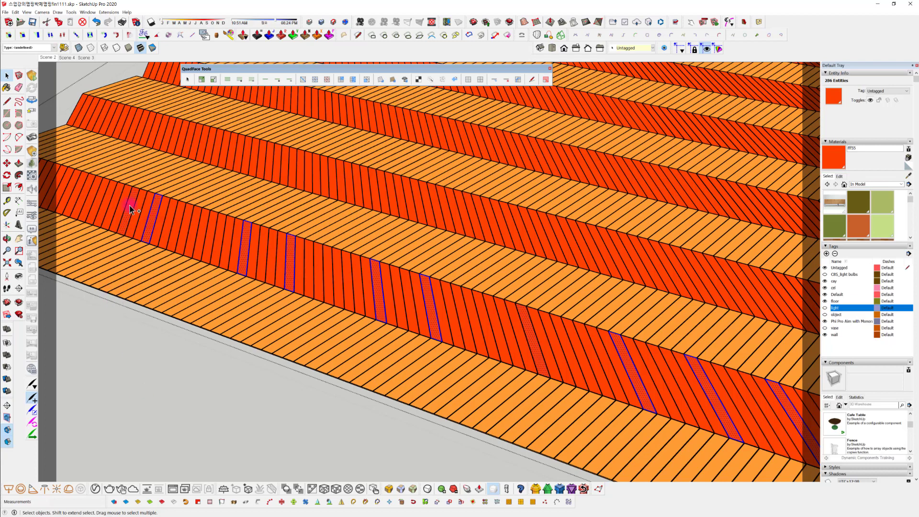
{"action": "middle_click_drag", "start_coordinate": [123, 232], "coordinate": [300, 318], "text": "shift"}
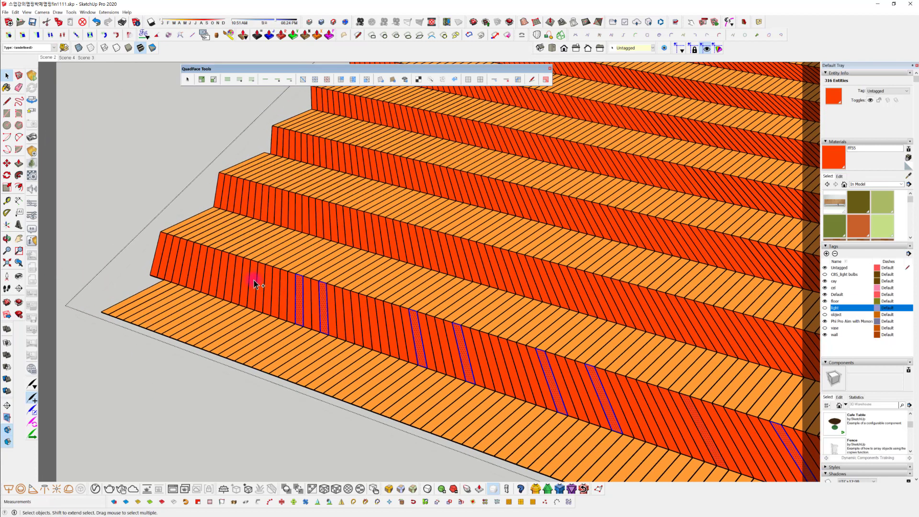
{"action": "left_click", "coordinate": [230, 273], "text": "ctrl"}
{"action": "middle_click_drag", "start_coordinate": [347, 319], "coordinate": [226, 282]}
{"action": "scroll", "coordinate": [226, 282], "scroll_direction": "down", "scroll_amount": 3}
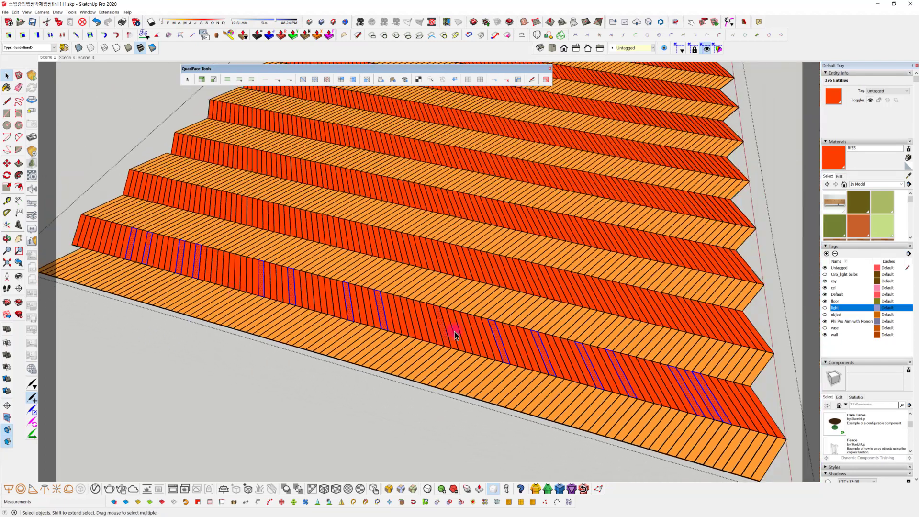
{"action": "left_click", "coordinate": [751, 405], "text": "ctrl"}
{"action": "middle_click_drag", "start_coordinate": [579, 372], "coordinate": [431, 312]}
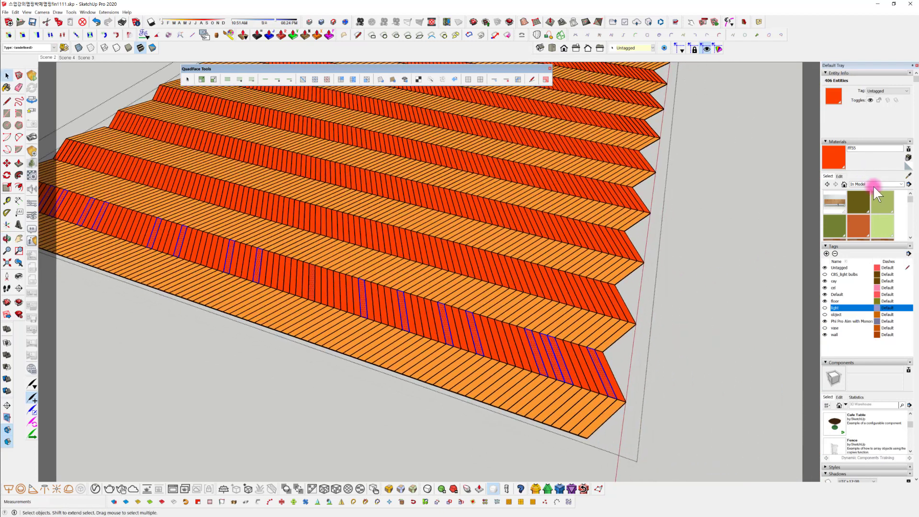
Paint the selected scattered planks of the red-orange row with Color D07 from the Colors library
{"action": "left_click", "coordinate": [875, 184]}
{"action": "left_click", "coordinate": [876, 213]}
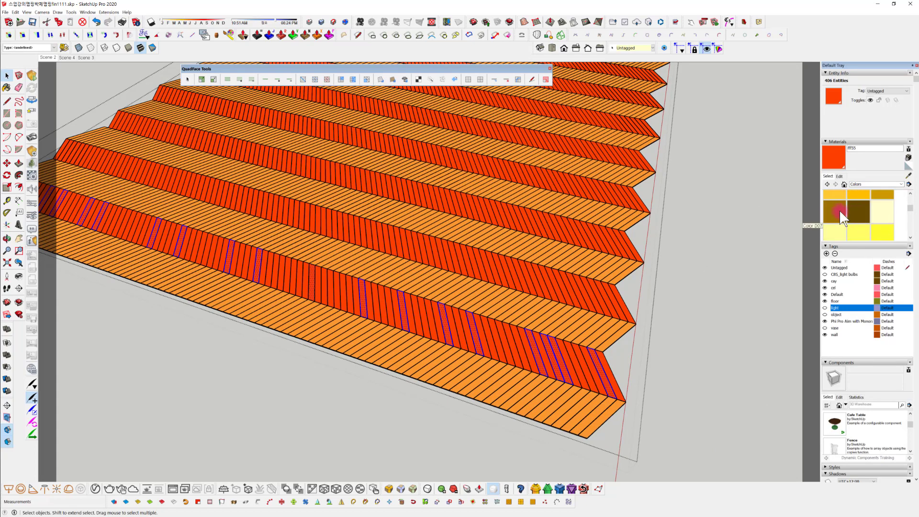
{"action": "left_click", "coordinate": [838, 211]}
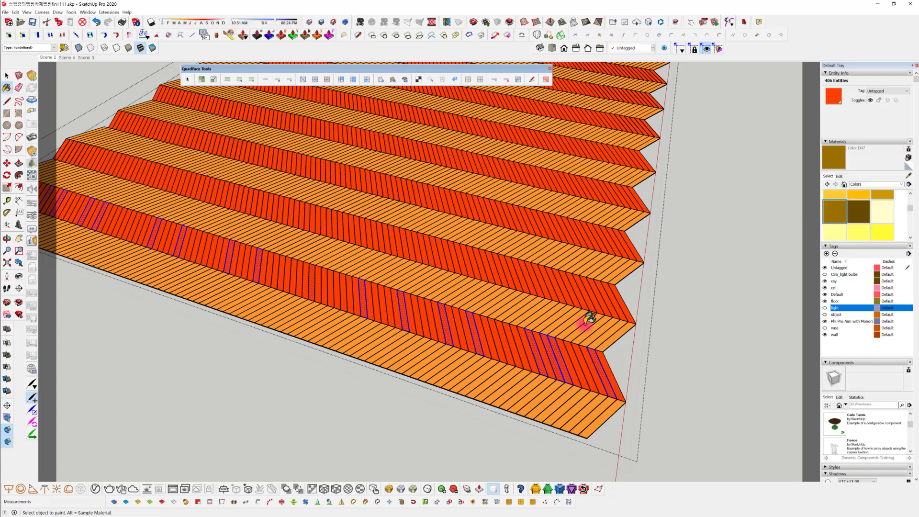
{"action": "left_click", "coordinate": [566, 359]}
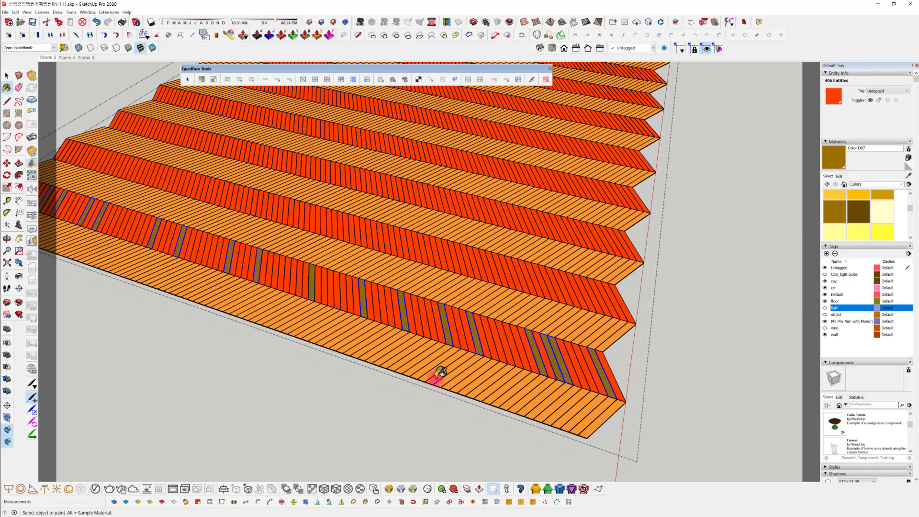
{"action": "mouse_move", "coordinate": [437, 371]}
{"action": "middle_mouse_down"}
{"action": "mouse_move", "coordinate": [477, 372]}
{"action": "mouse_move", "coordinate": [455, 358]}
{"action": "middle_mouse_up"}
{"action": "key", "text": "space"}
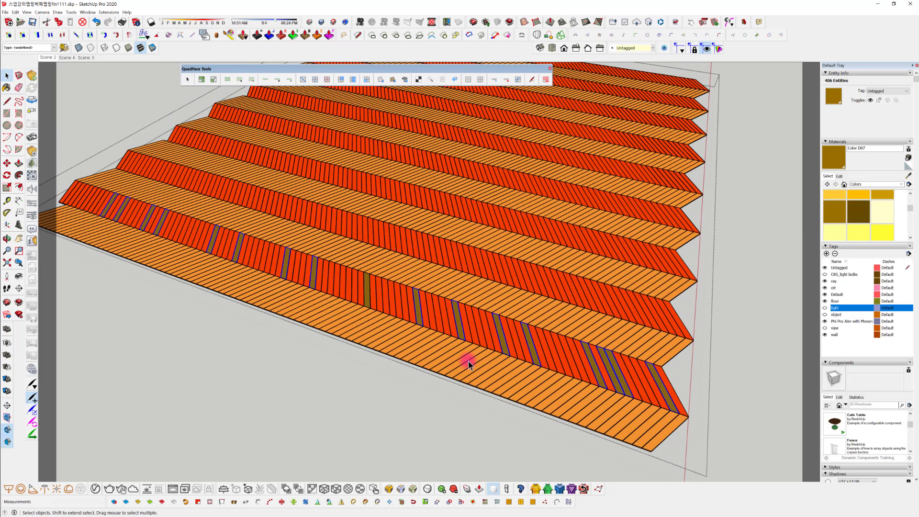
Select individual planks at irregular intervals along the orange row at the floor's outer edge
{"action": "double_click", "coordinate": [470, 364]}
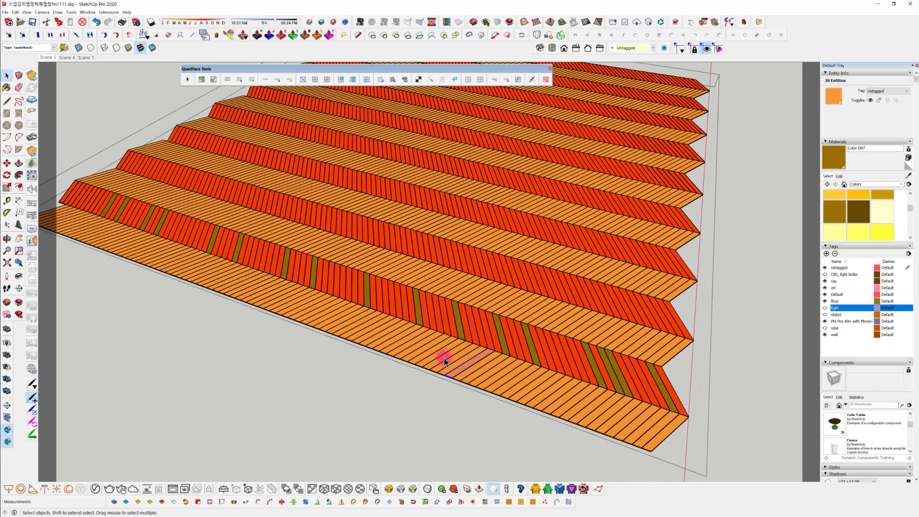
{"action": "double_click", "coordinate": [568, 404], "text": "shift"}
{"action": "scroll", "coordinate": [318, 310], "scroll_direction": "up", "scroll_amount": 5}
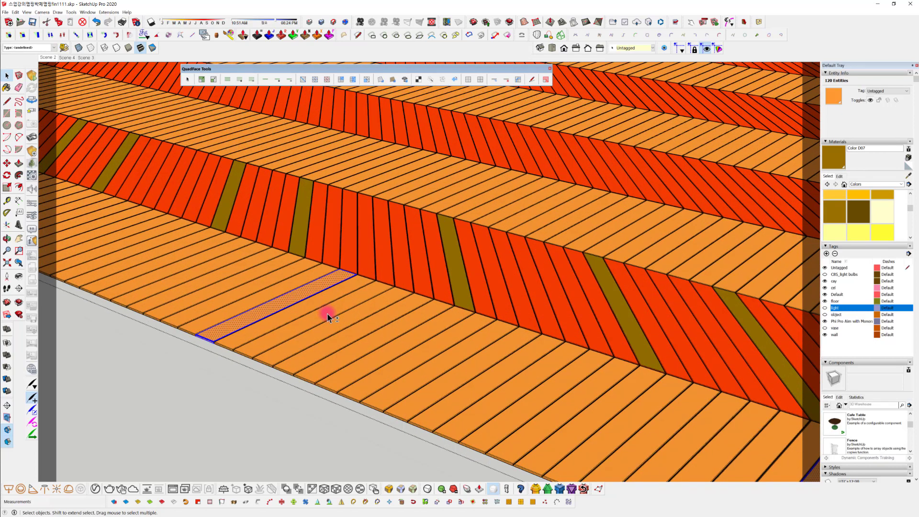
{"action": "double_click", "coordinate": [325, 313], "text": "shift"}
{"action": "double_click", "coordinate": [399, 343], "text": "shift"}
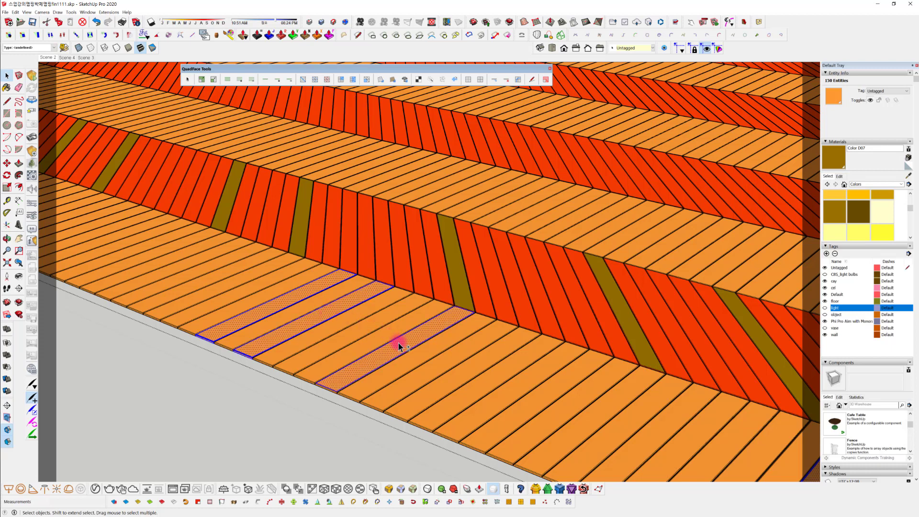
{"action": "double_click", "coordinate": [468, 372], "text": "shift"}
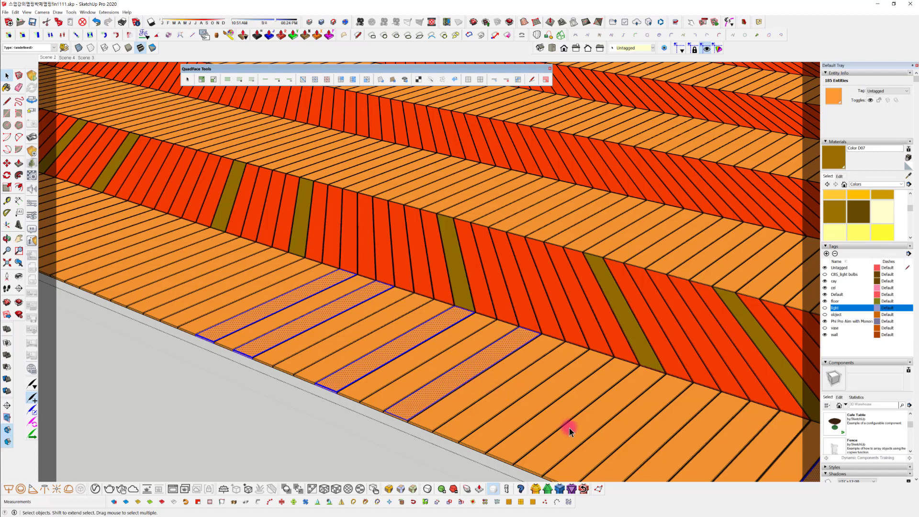
{"action": "double_click", "coordinate": [607, 437], "text": "shift"}
{"action": "middle_click_drag", "start_coordinate": [427, 347], "coordinate": [751, 445]}
{"action": "double_click", "coordinate": [386, 378], "text": "shift"}
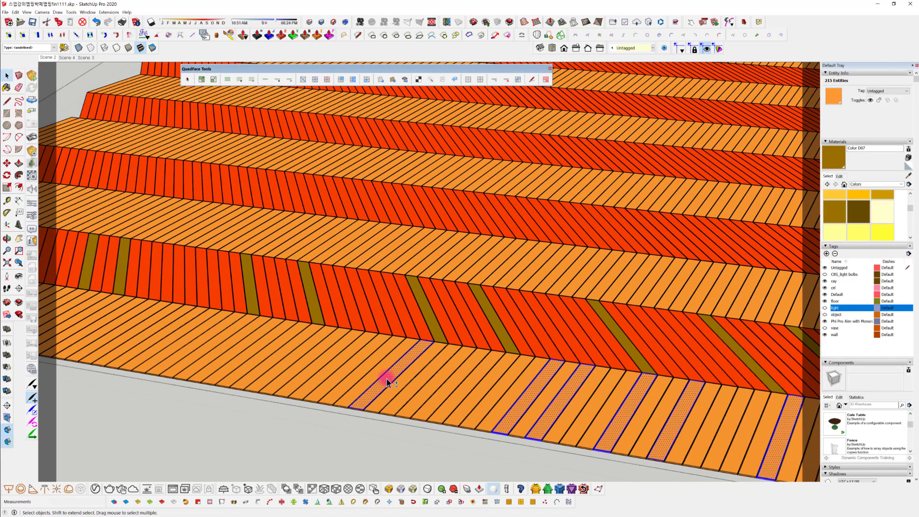
{"action": "double_click", "coordinate": [203, 362], "text": "shift"}
{"action": "double_click", "coordinate": [165, 348], "text": "shift"}
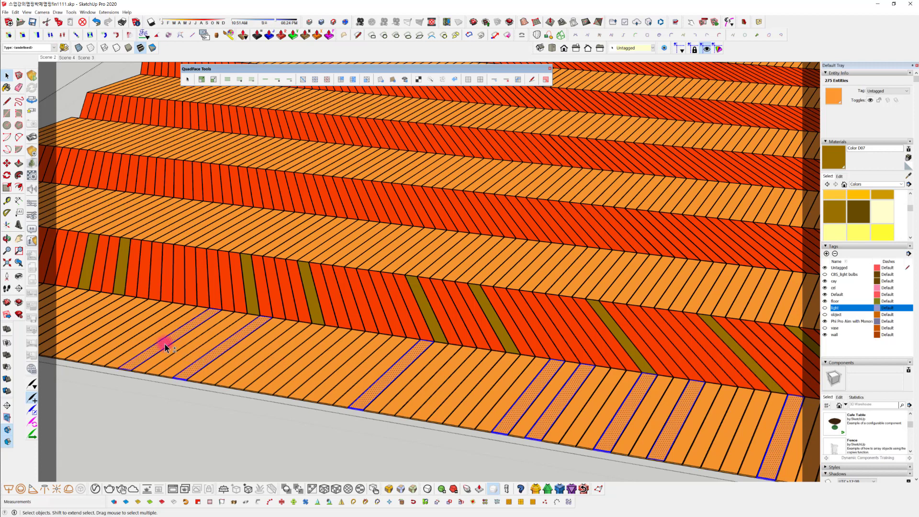
{"action": "middle_click_drag", "start_coordinate": [165, 348], "coordinate": [379, 359]}
{"action": "scroll", "coordinate": [379, 357], "scroll_direction": "down", "scroll_amount": 3}
{"action": "double_click", "coordinate": [381, 354], "text": "shift"}
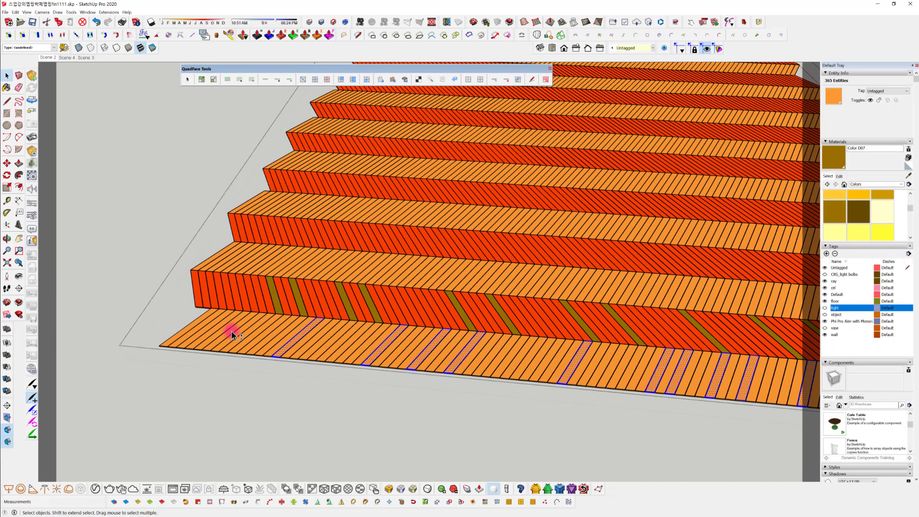
Paint the selected scattered planks of the outer orange row with green Color G04 from the Colors library
{"action": "scroll", "coordinate": [863, 217], "scroll_direction": "down", "scroll_amount": 1}
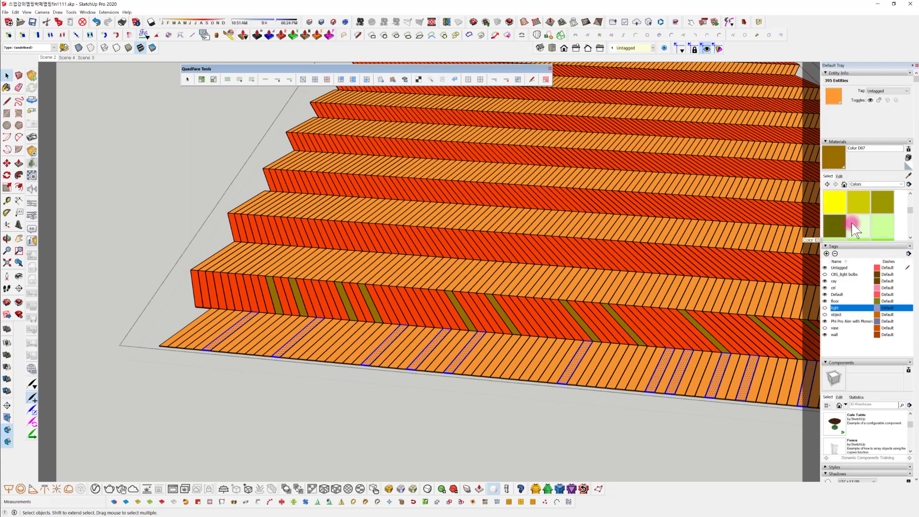
{"action": "scroll", "coordinate": [854, 222], "scroll_direction": "down", "scroll_amount": 1}
{"action": "scroll", "coordinate": [855, 219], "scroll_direction": "down", "scroll_amount": 2}
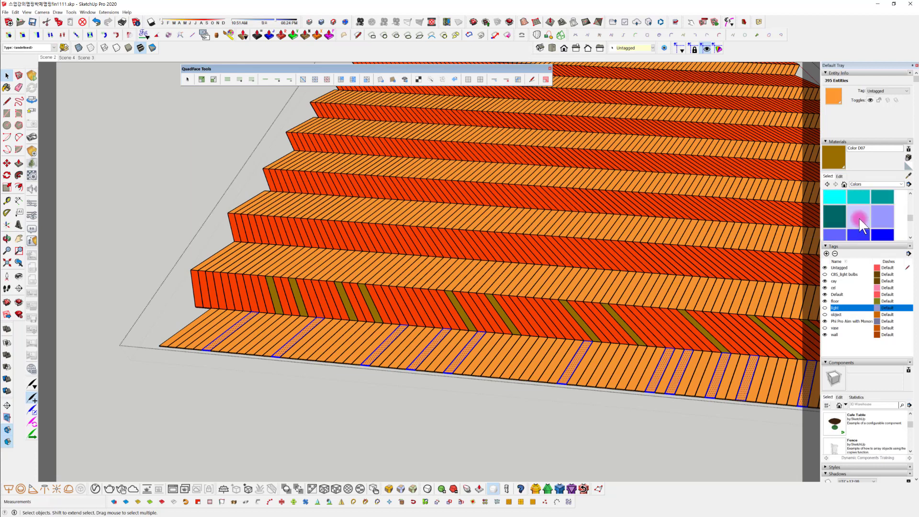
{"action": "scroll", "coordinate": [858, 218], "scroll_direction": "up", "scroll_amount": 1}
{"action": "left_click", "coordinate": [834, 208]}
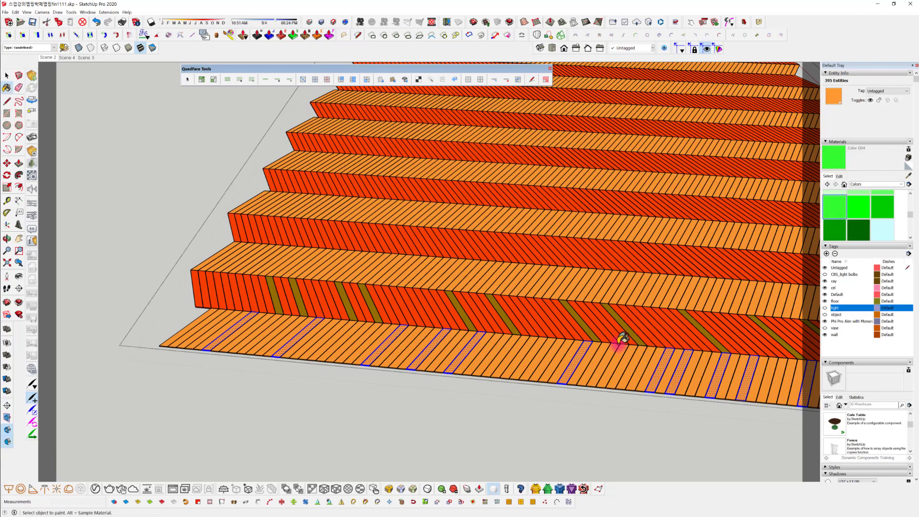
{"action": "left_click", "coordinate": [581, 364]}
{"action": "mouse_move", "coordinate": [611, 375]}
{"action": "middle_mouse_down"}
{"action": "mouse_move", "coordinate": [328, 383]}
{"action": "mouse_move", "coordinate": [468, 382]}
{"action": "mouse_move", "coordinate": [327, 374]}
{"action": "mouse_move", "coordinate": [207, 322]}
{"action": "mouse_move", "coordinate": [361, 337]}
{"action": "middle_mouse_up"}
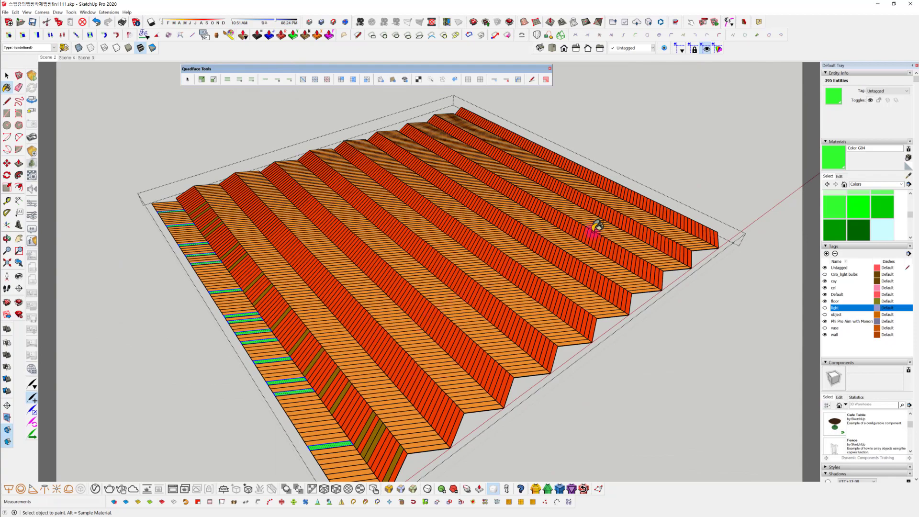
Examine the scattered accent planks across the herringbone rows, from the whole floor down to its front corner
{"action": "middle_click_drag", "start_coordinate": [324, 349], "coordinate": [455, 342]}
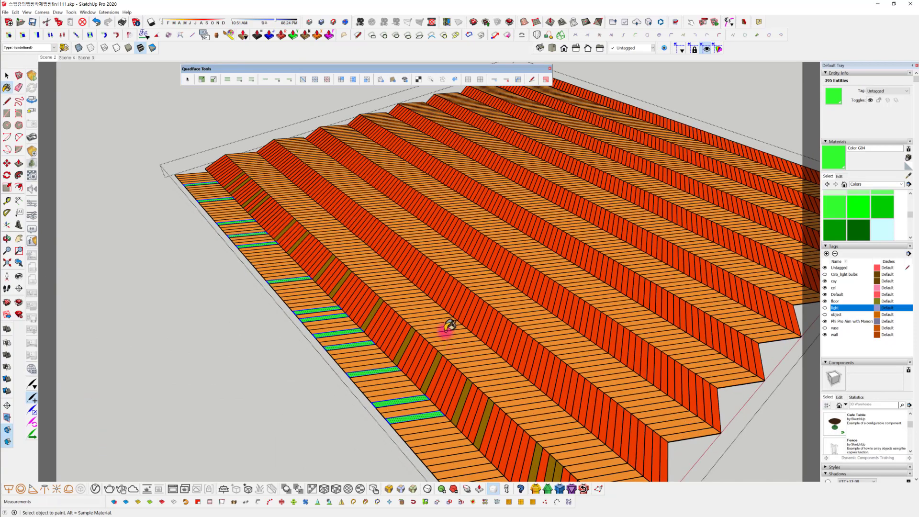
{"action": "scroll", "coordinate": [409, 307], "scroll_direction": "up", "scroll_amount": 3}
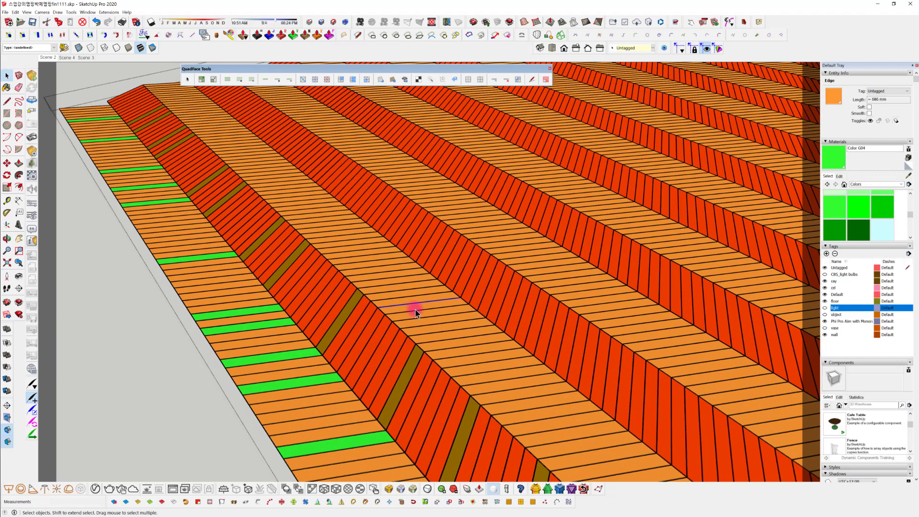
{"action": "left_click", "coordinate": [398, 298]}
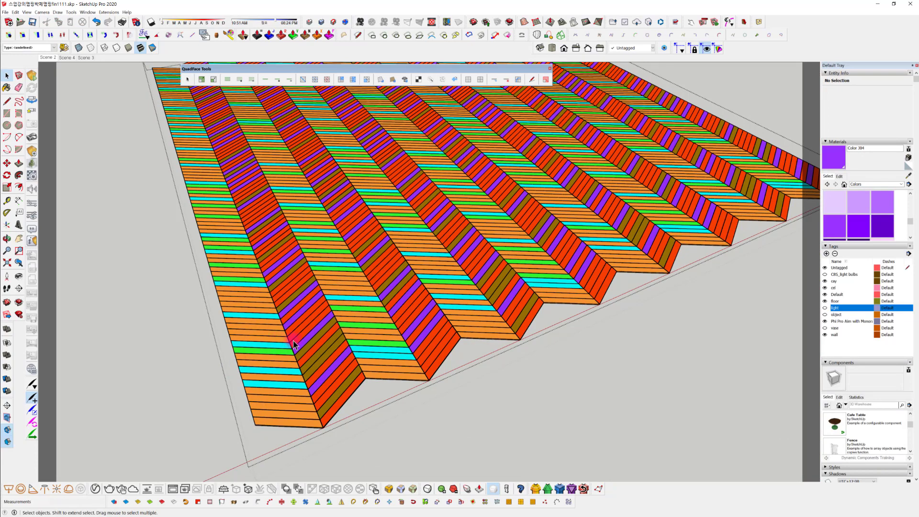
{"action": "middle_click_drag", "start_coordinate": [277, 366], "coordinate": [244, 383]}
{"action": "scroll", "coordinate": [356, 374], "scroll_direction": "up", "scroll_amount": 3}
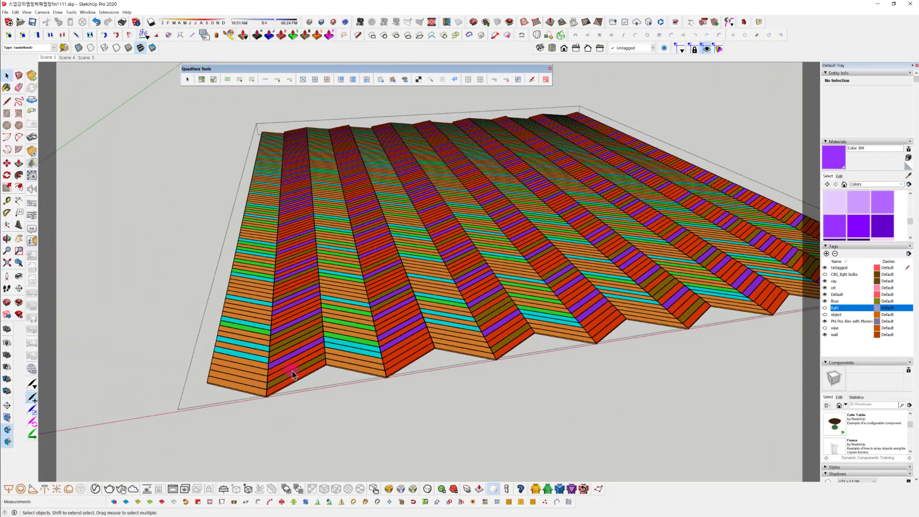
{"action": "middle_click_drag", "start_coordinate": [308, 384], "coordinate": [461, 398]}
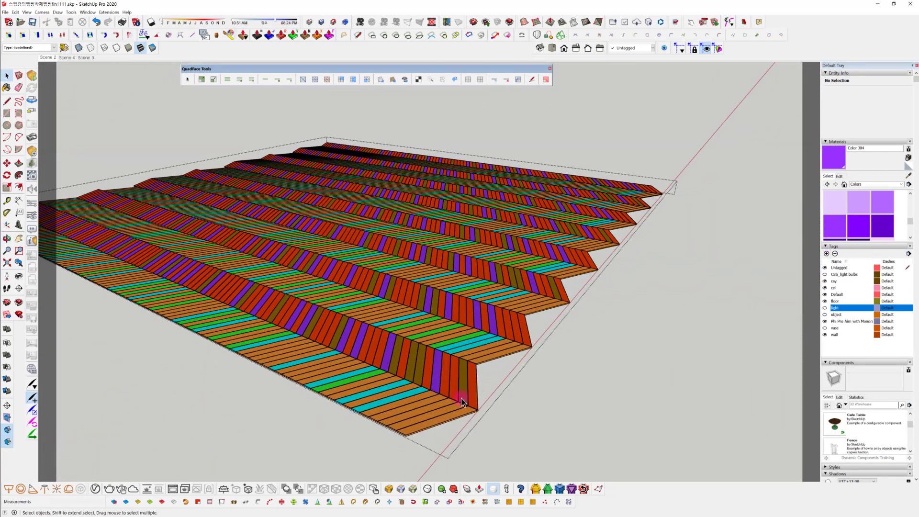
{"action": "scroll", "coordinate": [394, 413], "scroll_direction": "up", "scroll_amount": 6}
{"action": "scroll", "coordinate": [462, 404], "scroll_direction": "up", "scroll_amount": 3}
{"action": "scroll", "coordinate": [486, 263], "scroll_direction": "up", "scroll_amount": 3}
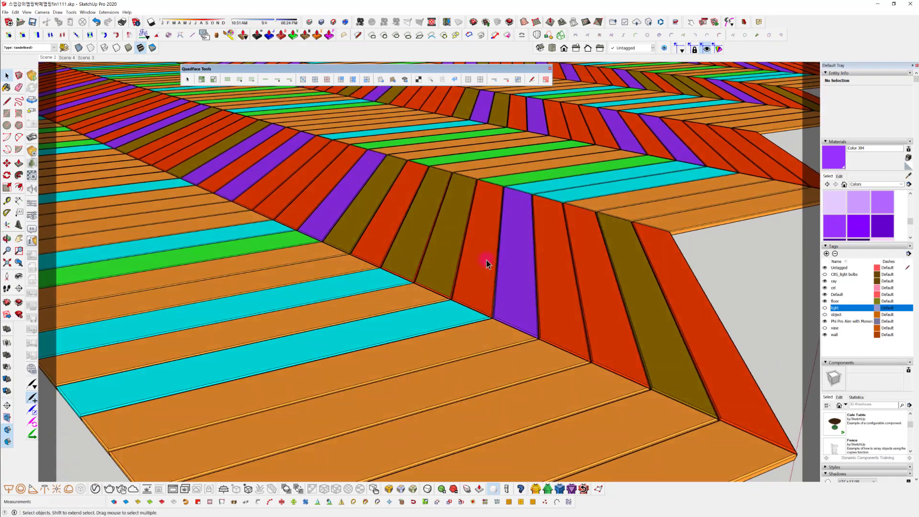
{"action": "middle_click_drag", "start_coordinate": [355, 332], "coordinate": [457, 278]}
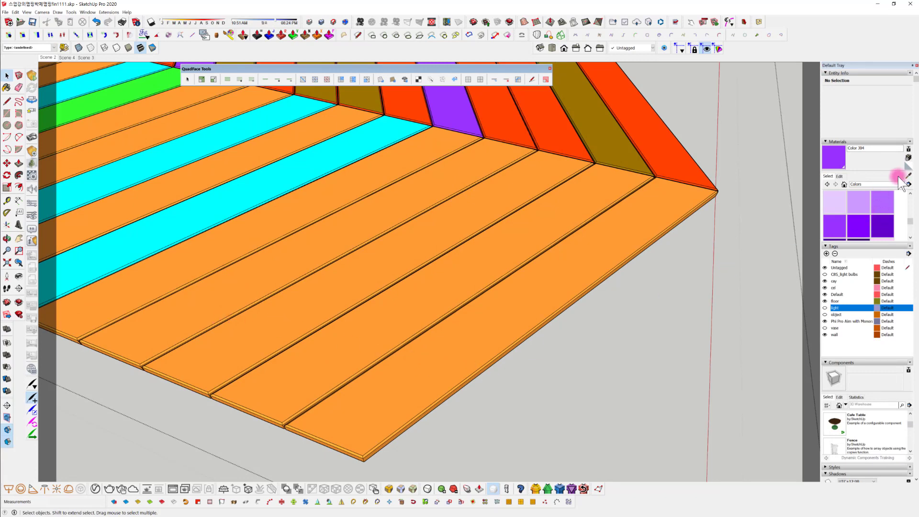
Sample the orange material from the floor's front corner plank and select all of that plank's connected geometry
{"action": "key", "text": "b"}
{"action": "left_click", "coordinate": [370, 399], "text": "alt"}
{"action": "mouse_move", "coordinate": [352, 376]}
{"action": "middle_mouse_down"}
{"action": "mouse_move", "coordinate": [396, 351]}
{"action": "mouse_move", "coordinate": [513, 355]}
{"action": "middle_mouse_up"}
{"action": "key", "text": "space"}
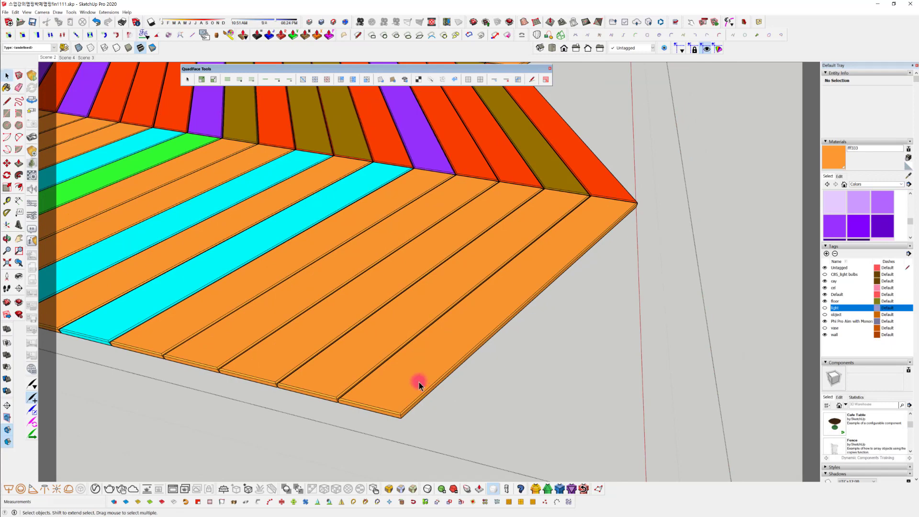
{"action": "double_click", "coordinate": [415, 374]}
{"action": "mouse_move", "coordinate": [415, 374]}
{"action": "middle_mouse_down"}
{"action": "mouse_move", "coordinate": [447, 407]}
{"action": "mouse_move", "coordinate": [407, 389]}
{"action": "middle_mouse_up"}
{"action": "scroll", "coordinate": [431, 383], "scroll_direction": "up", "scroll_amount": 3}
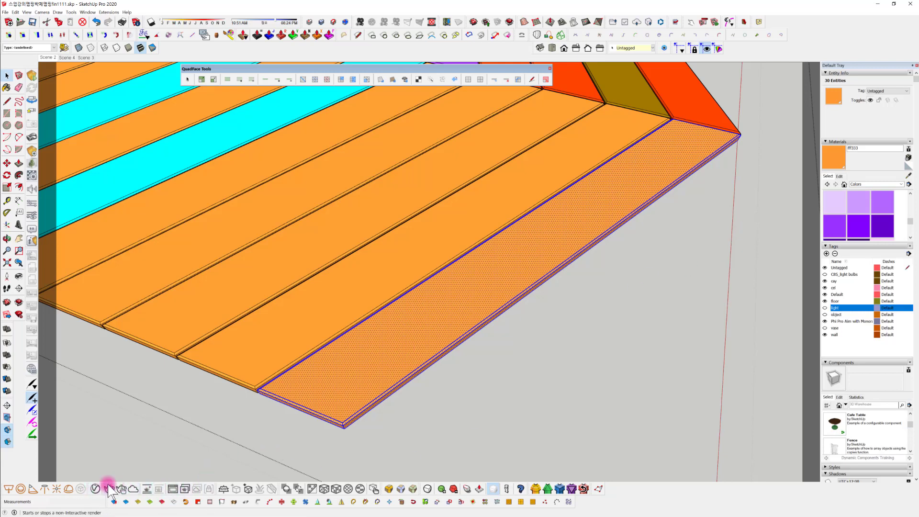
{"action": "middle_click_drag", "start_coordinate": [406, 393], "coordinate": [469, 396]}
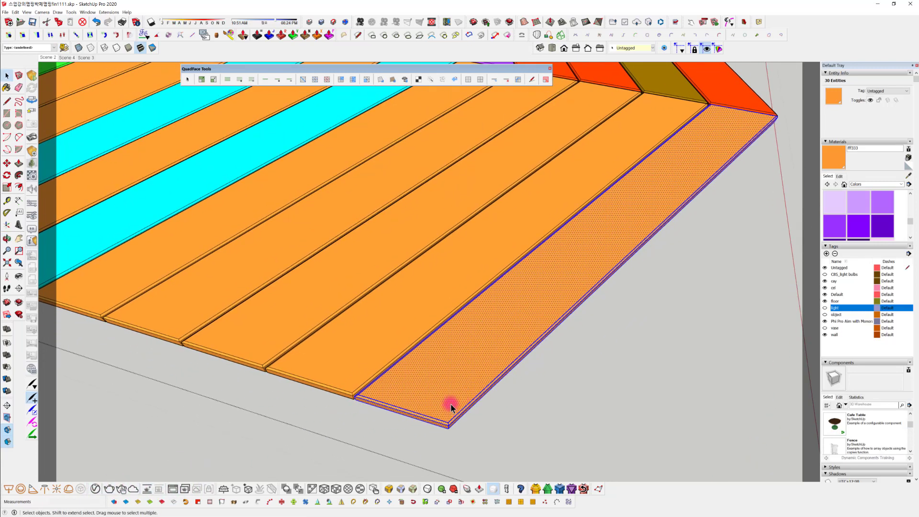
Create a new Generic material in the V-Ray Asset Editor
{"action": "left_click", "coordinate": [95, 488]}
{"action": "left_click_drag", "start_coordinate": [400, 34], "coordinate": [199, 23]}
{"action": "left_click", "coordinate": [220, 252]}
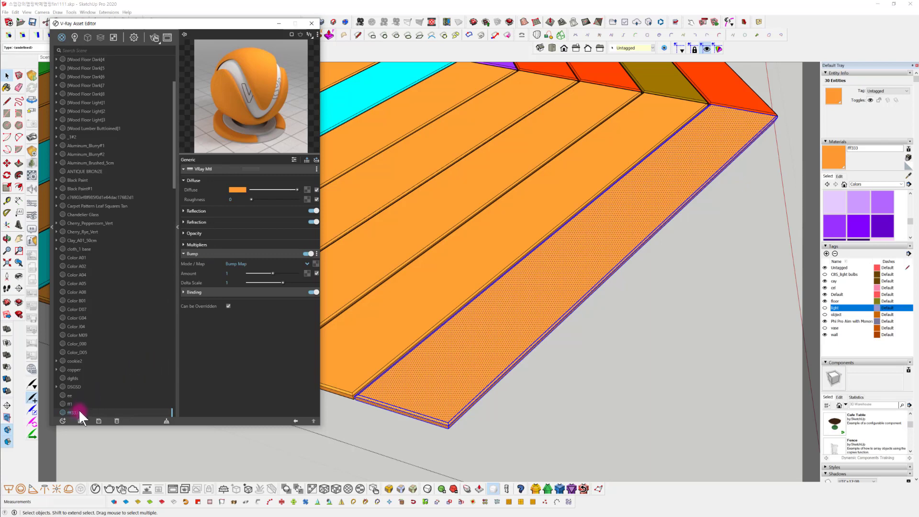
{"action": "left_click", "coordinate": [62, 421]}
{"action": "mouse_move", "coordinate": [73, 411]}
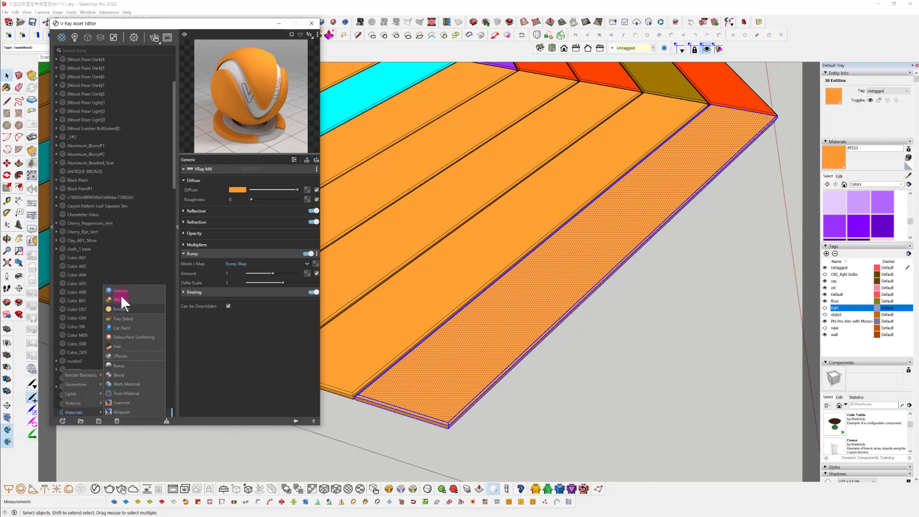
{"action": "left_click", "coordinate": [120, 292]}
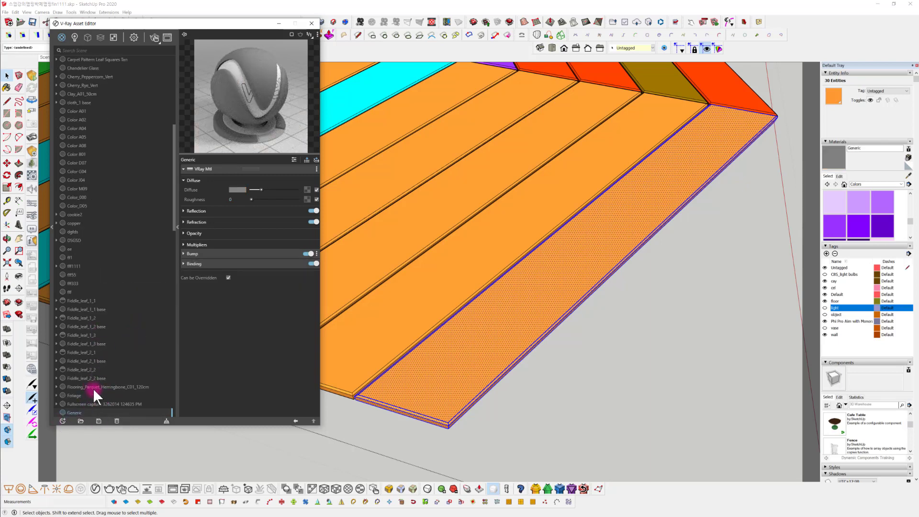
Rename the new Generic material WWW11 and locate it in the material list
{"action": "scroll", "coordinate": [89, 391], "scroll_direction": "down", "scroll_amount": 1}
{"action": "right_click", "coordinate": [75, 377]}
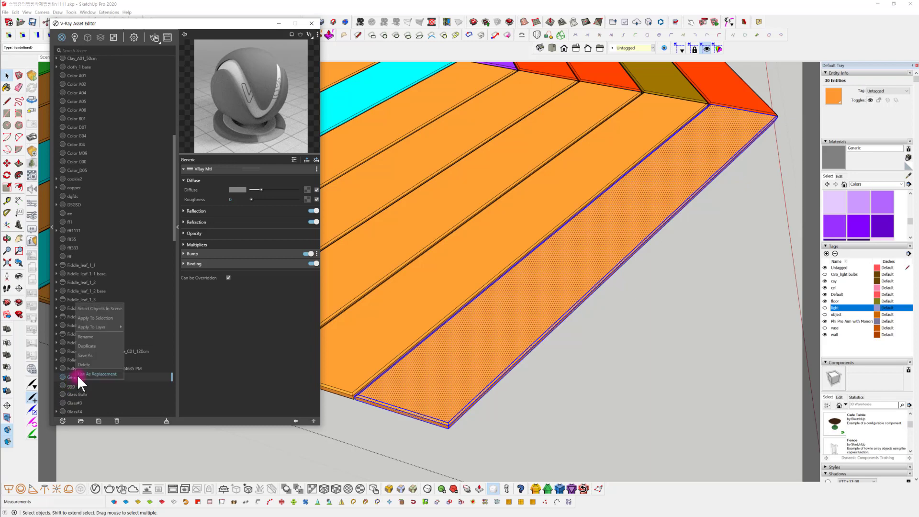
{"action": "left_click", "coordinate": [95, 336]}
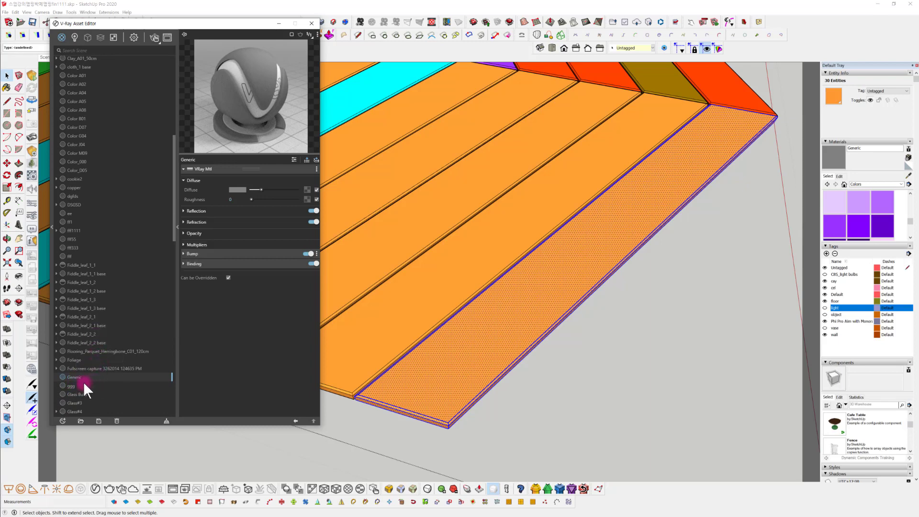
{"action": "left_click_drag", "start_coordinate": [87, 377], "coordinate": [39, 377]}
{"action": "type", "text": "ggg"}
{"action": "key", "text": "Return"}
{"action": "scroll", "coordinate": [120, 247], "scroll_direction": "down", "scroll_amount": 1}
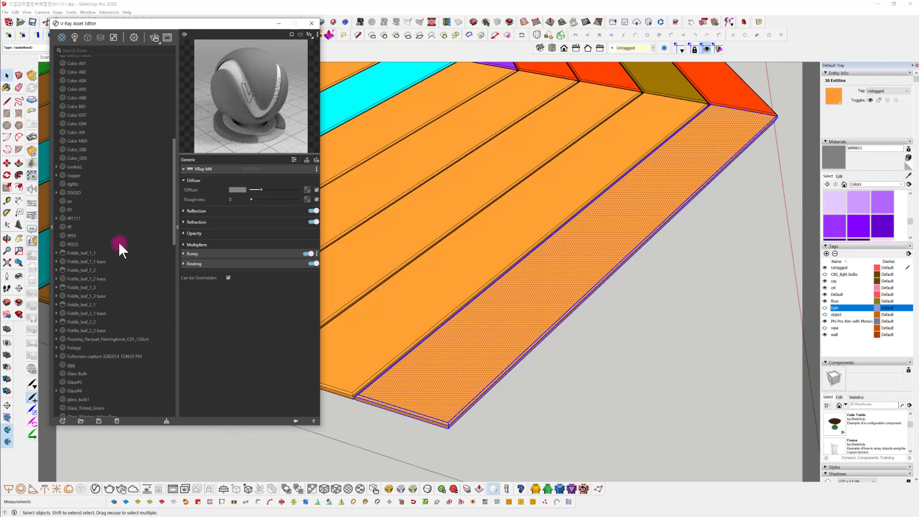
{"action": "scroll", "coordinate": [117, 306], "scroll_direction": "down", "scroll_amount": 10}
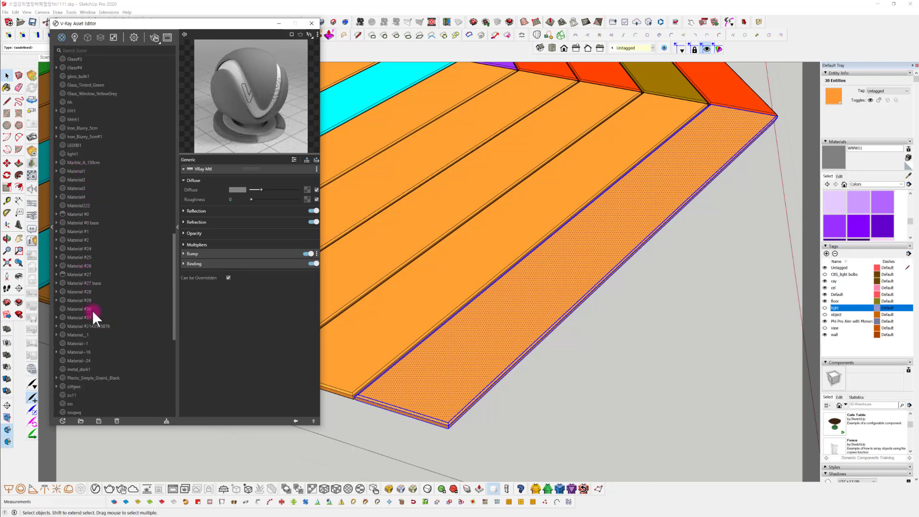
{"action": "scroll", "coordinate": [96, 325], "scroll_direction": "down", "scroll_amount": 8}
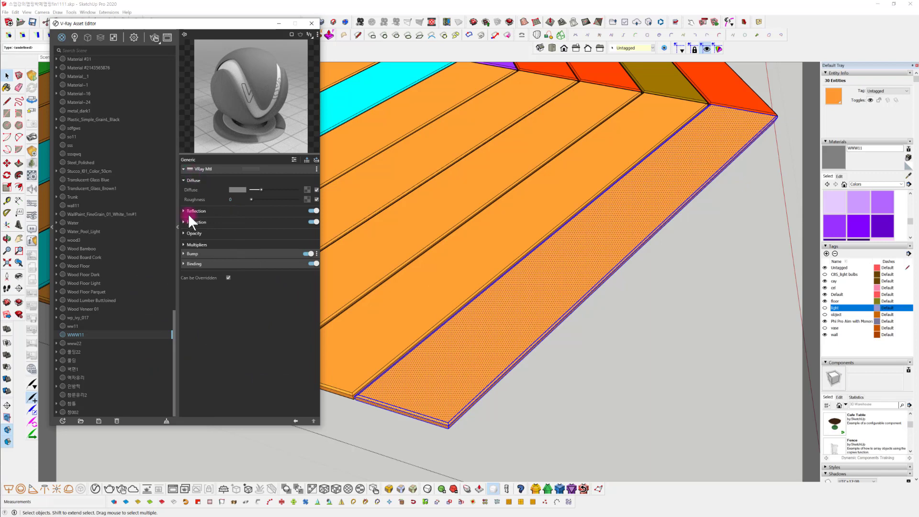
Start assigning a bitmap file to WWW11's diffuse and find the pine floorboard images in the 재질001 folder
{"action": "left_click", "coordinate": [307, 189]}
{"action": "left_click", "coordinate": [283, 193]}
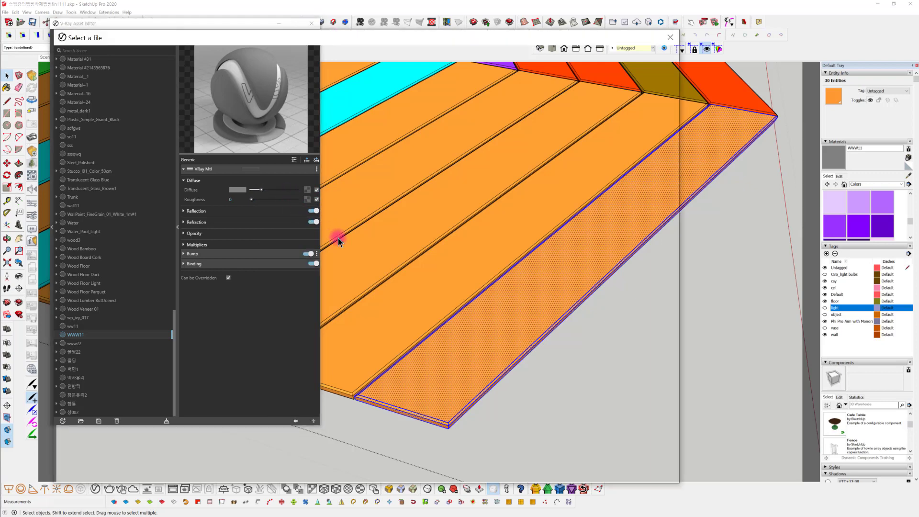
{"action": "scroll", "coordinate": [369, 211], "scroll_direction": "down", "scroll_amount": 5}
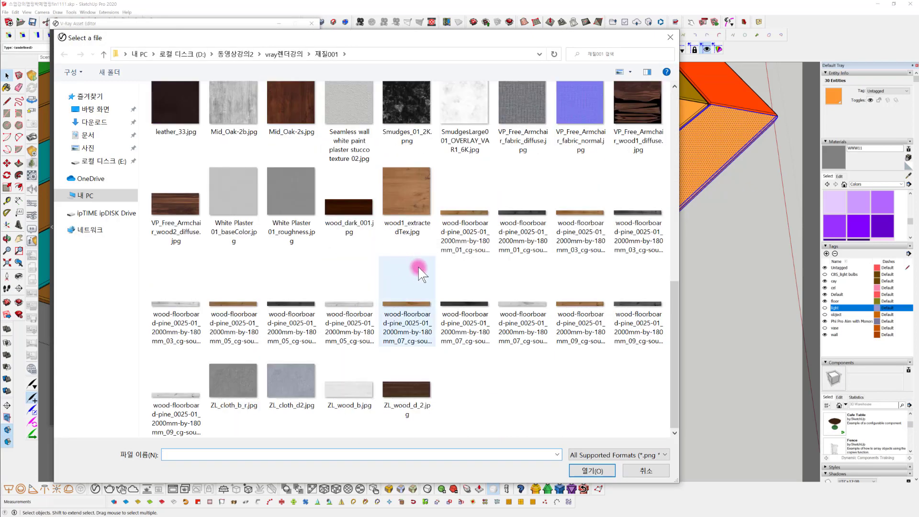
Preview the series of pine floorboard textures in ACDSee, starting from wood-floorboard-pine_0025-01_2000mm-by-180mm_01_cg-source.jpg, and return to the file selection
{"action": "left_click", "coordinate": [462, 221]}
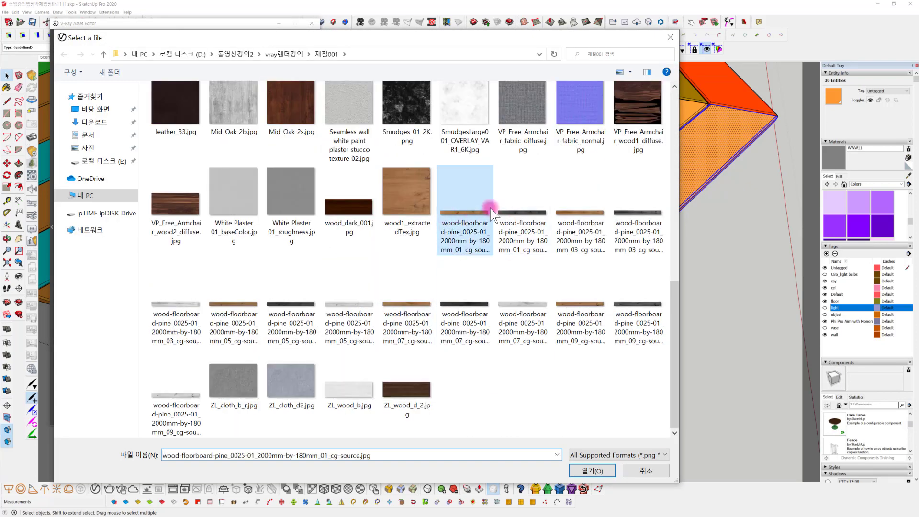
{"action": "right_click", "coordinate": [462, 221]}
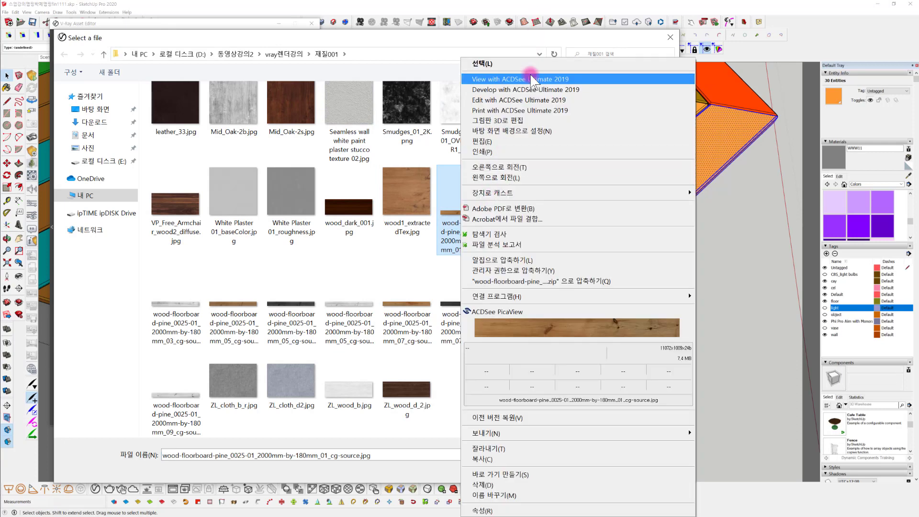
{"action": "left_click", "coordinate": [532, 80]}
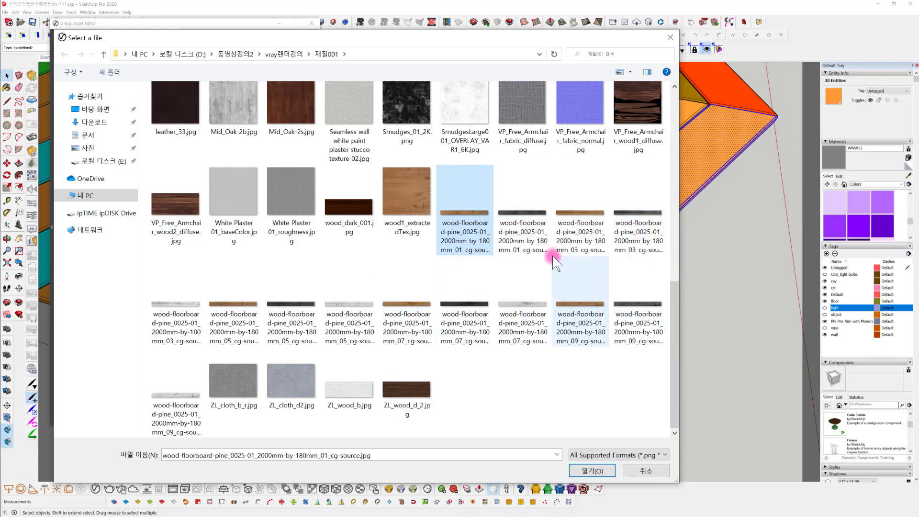
{"action": "scroll", "coordinate": [546, 256], "scroll_direction": "down", "scroll_amount": 1}
{"action": "scroll", "coordinate": [545, 270], "scroll_direction": "down", "scroll_amount": 2}
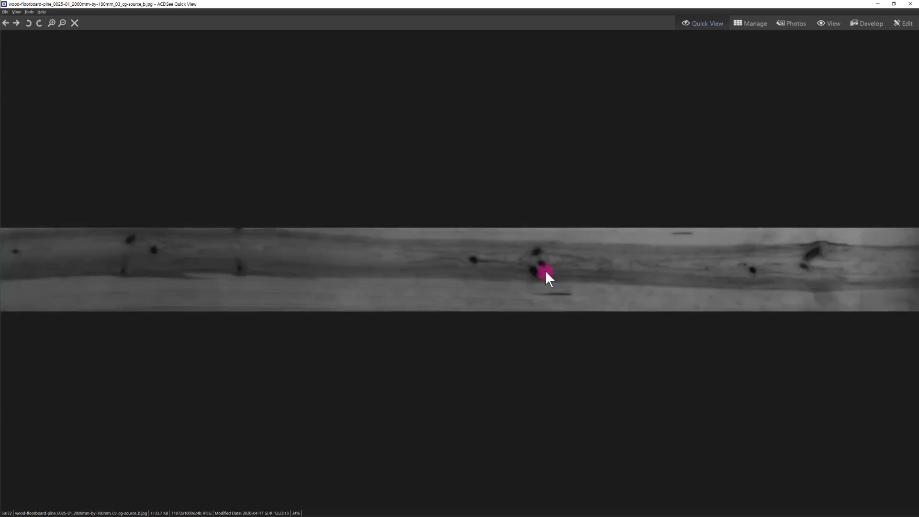
{"action": "scroll", "coordinate": [545, 279], "scroll_direction": "down", "scroll_amount": 5}
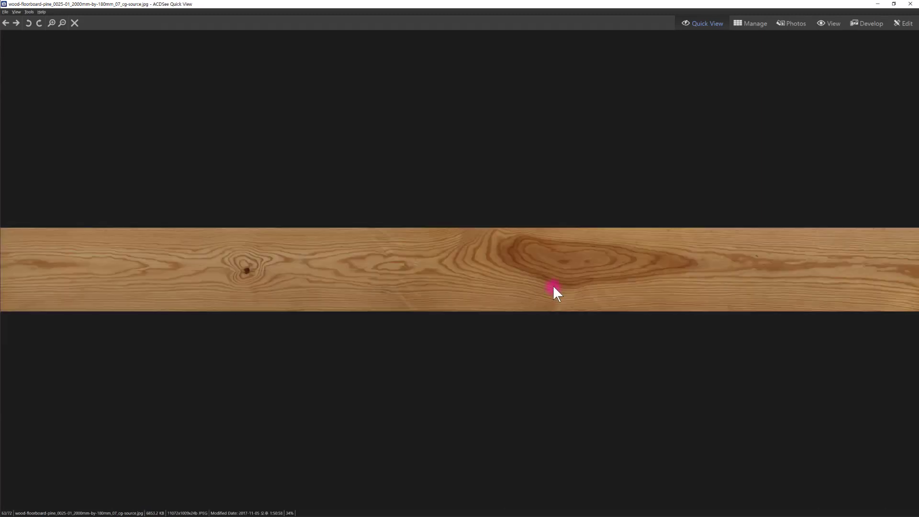
{"action": "scroll", "coordinate": [555, 287], "scroll_direction": "down", "scroll_amount": 5}
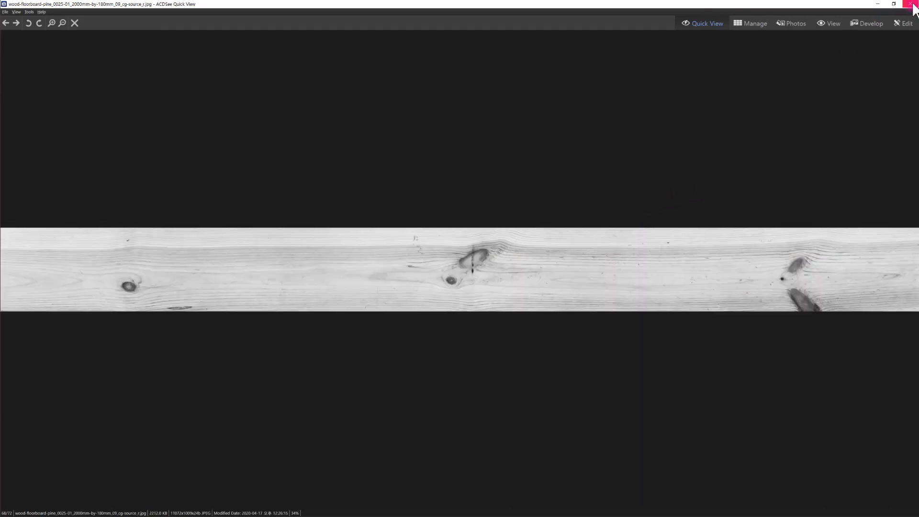
{"action": "left_click", "coordinate": [911, 4]}
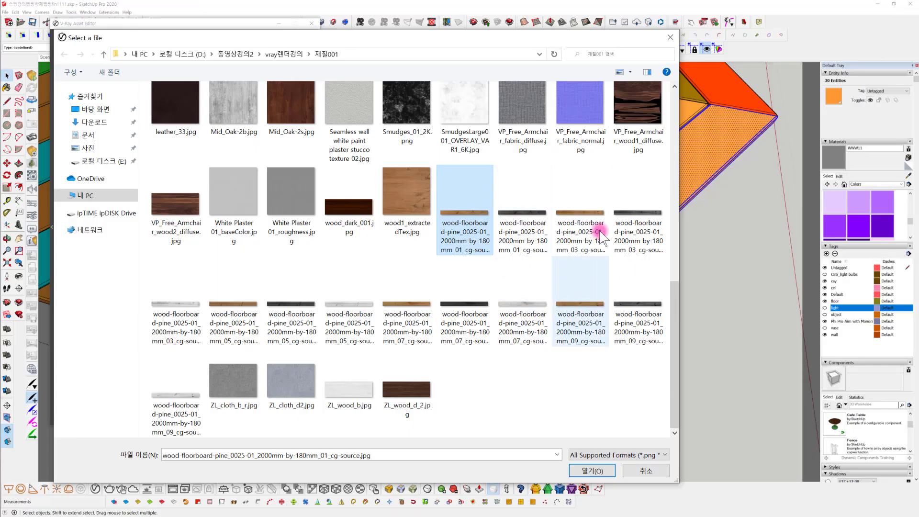
Load wood-floorboard-pine_0025-01_2000mm-by-180mm_03_cg-source.jpg as WWW11's diffuse bitmap and apply the material to the selected corner plank
{"action": "left_click", "coordinate": [580, 207]}
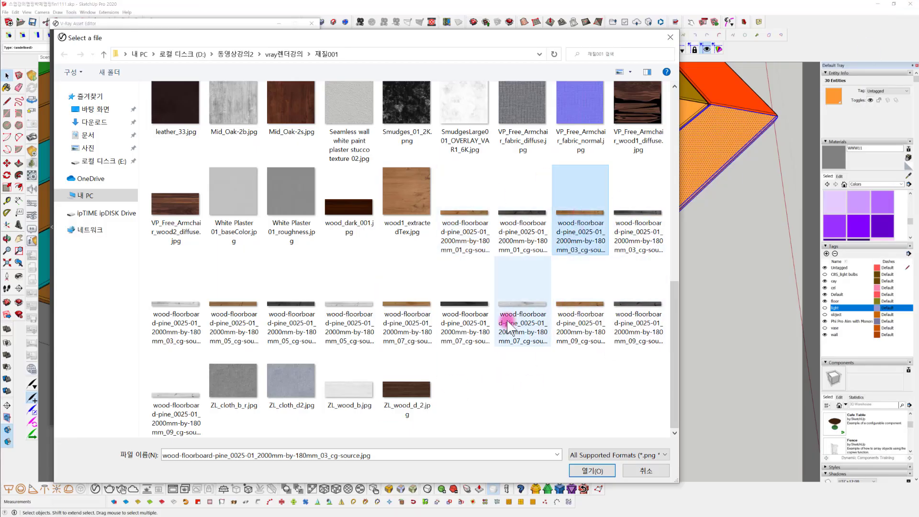
{"action": "left_click", "coordinate": [599, 470]}
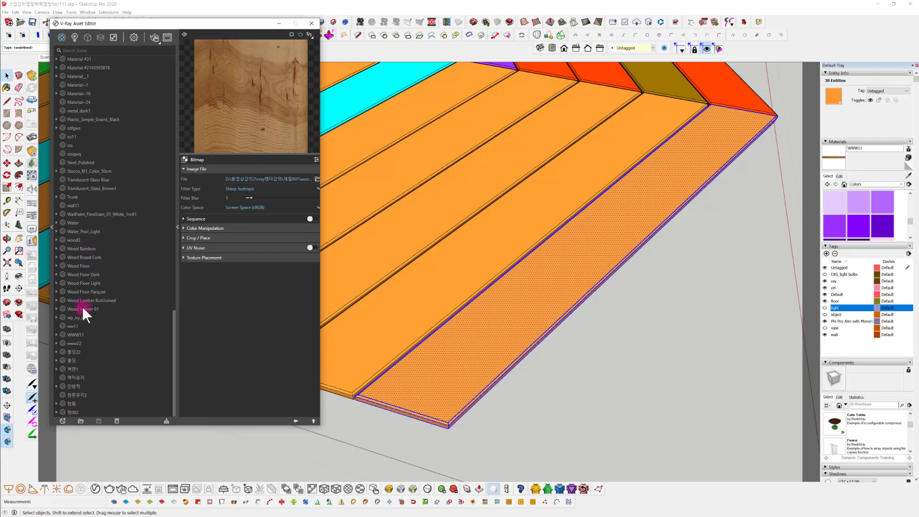
{"action": "left_click", "coordinate": [81, 342]}
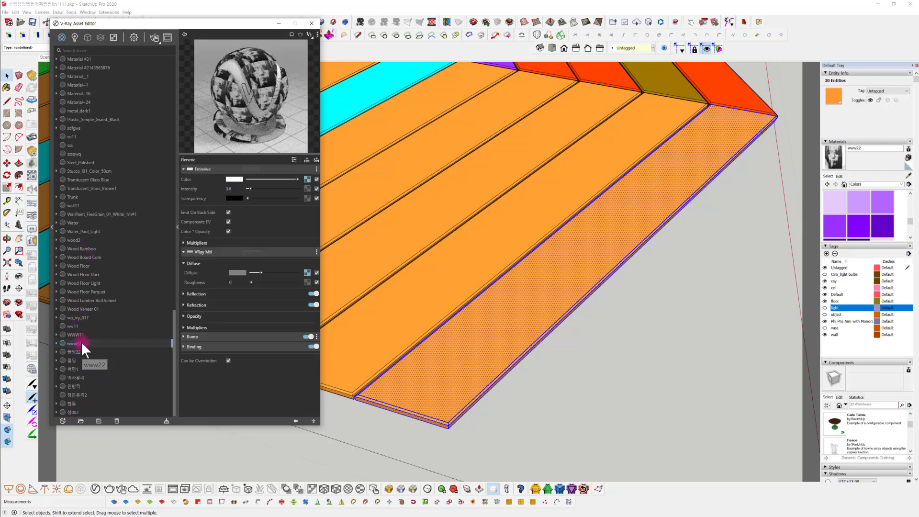
{"action": "right_click", "coordinate": [81, 342]}
{"action": "left_click", "coordinate": [73, 334]}
{"action": "right_click", "coordinate": [77, 334]}
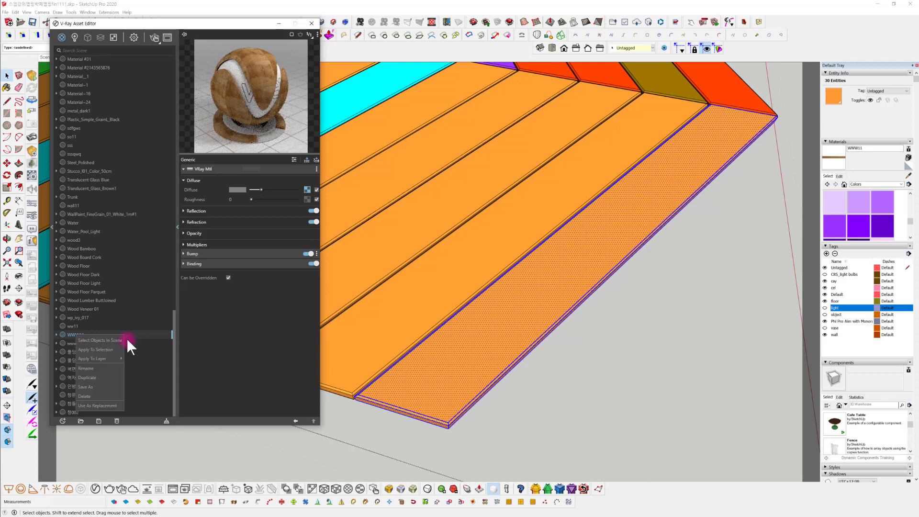
{"action": "left_click", "coordinate": [108, 347]}
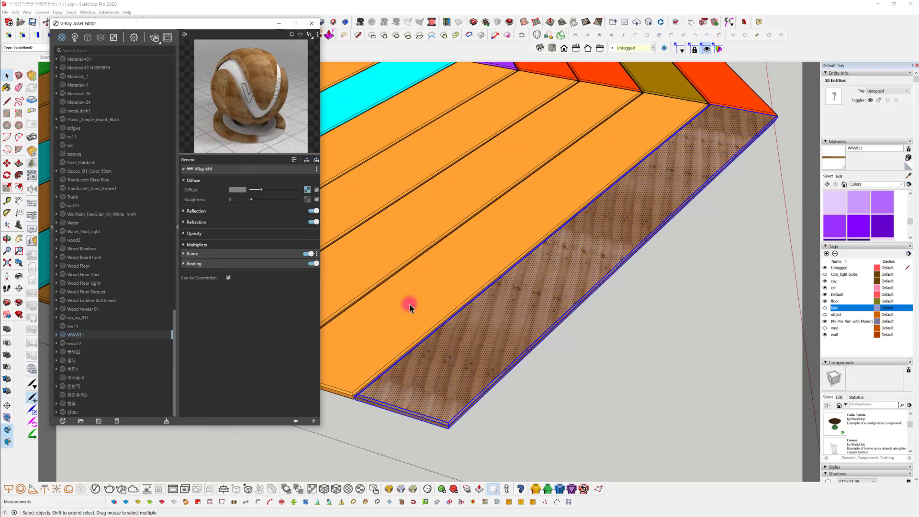
Apply V-Ray's cubic texture projection, with texture size independent of object scaling, to the selected wood plank
{"action": "scroll", "coordinate": [529, 335], "scroll_direction": "up", "scroll_amount": 5}
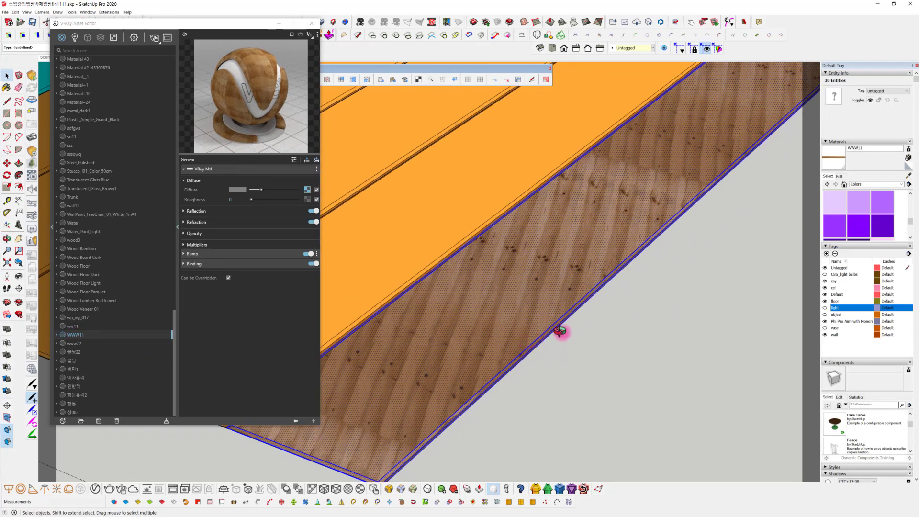
{"action": "mouse_move", "coordinate": [558, 328]}
{"action": "middle_mouse_down", "text": "shift"}
{"action": "mouse_move", "coordinate": [573, 304]}
{"action": "mouse_move", "coordinate": [505, 307]}
{"action": "mouse_move", "coordinate": [464, 332]}
{"action": "mouse_move", "coordinate": [478, 328]}
{"action": "mouse_move", "coordinate": [463, 454]}
{"action": "middle_mouse_up", "text": "shift"}
{"action": "scroll", "coordinate": [495, 323], "scroll_direction": "down", "scroll_amount": 3}
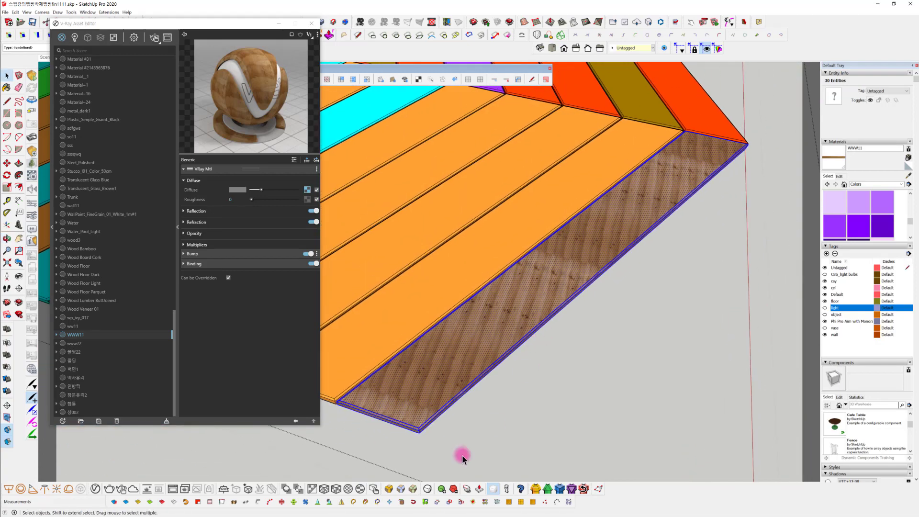
{"action": "left_click", "coordinate": [336, 489]}
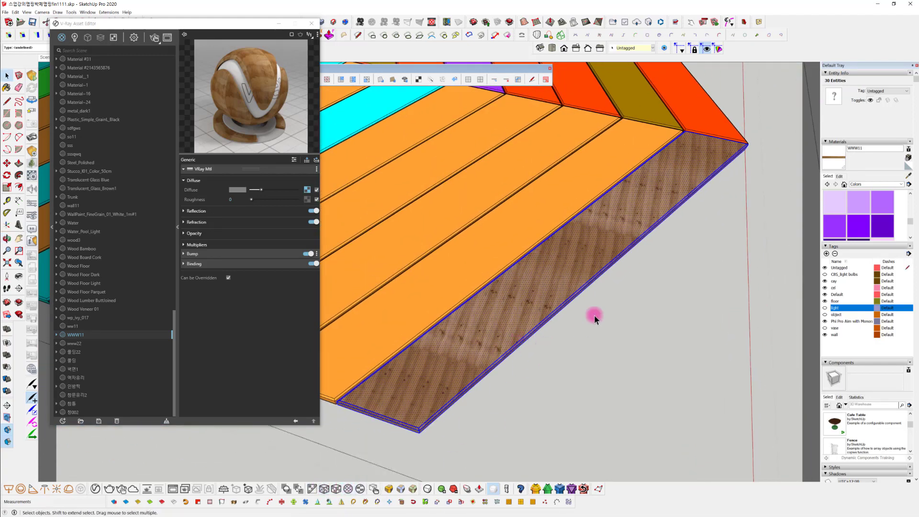
Try a different V-Ray texture projection on the selected corner plank and reapply the cubic projection
{"action": "left_click", "coordinate": [358, 489]}
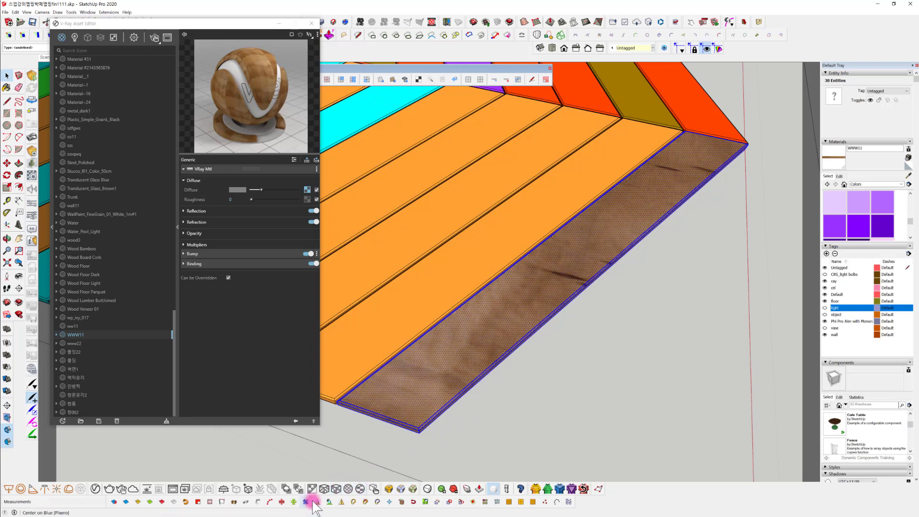
{"action": "left_click", "coordinate": [325, 489]}
{"action": "left_click", "coordinate": [468, 367]}
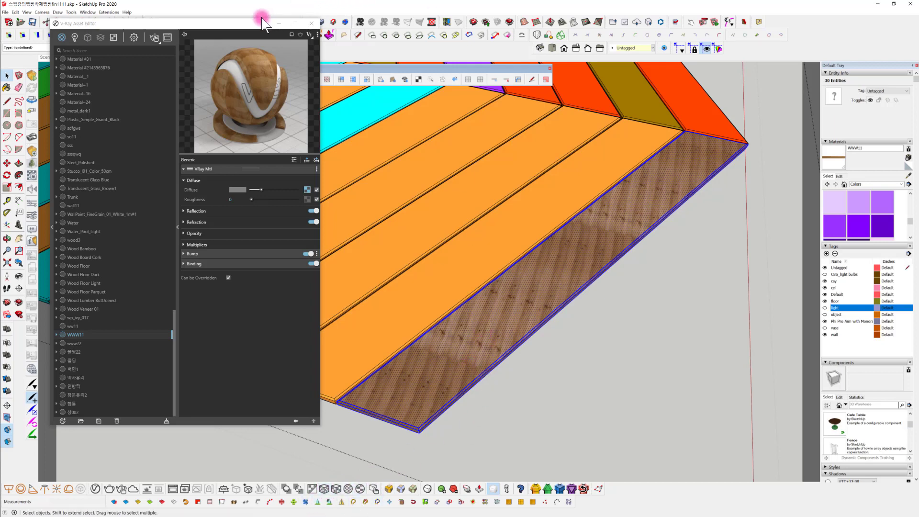
Clear the view of the floor by moving the V-Ray Asset Editor aside and docking the floating toolbar
{"action": "left_click_drag", "start_coordinate": [249, 22], "coordinate": [260, 146]}
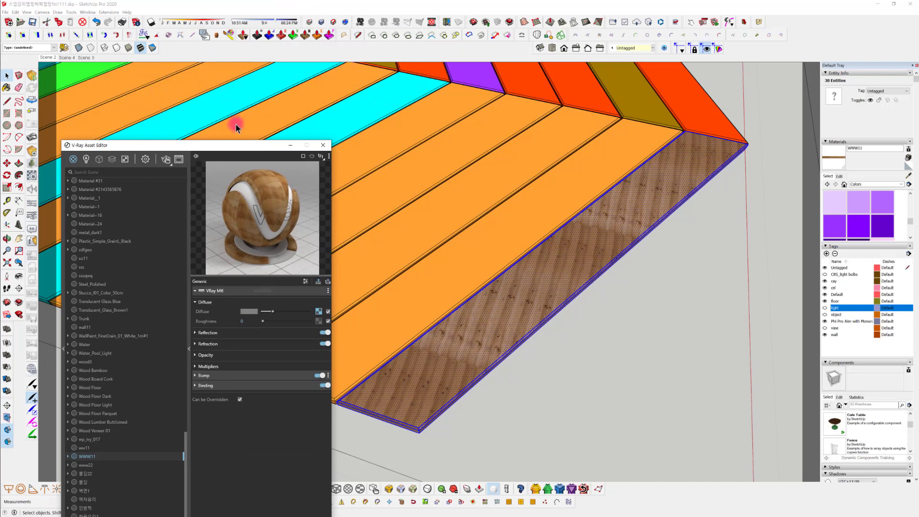
{"action": "left_click", "coordinate": [661, 322]}
{"action": "mouse_move", "coordinate": [324, 70]}
{"action": "left_mouse_down"}
{"action": "mouse_move", "coordinate": [328, 55]}
{"action": "mouse_move", "coordinate": [312, 47]}
{"action": "left_mouse_up"}
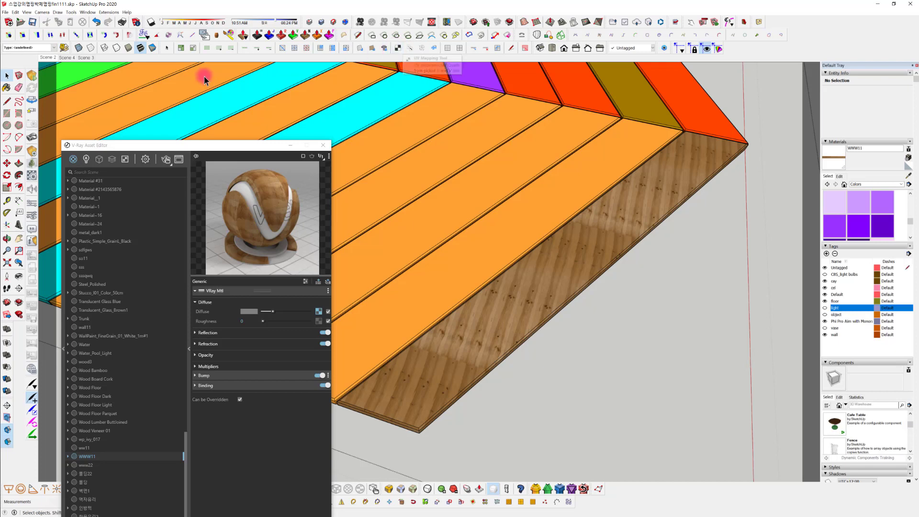
Adjust the corner plank's pine texture with ThruPaint: align the grain with its length, enlarge the pattern and shift it along the plank
{"action": "left_click", "coordinate": [230, 35]}
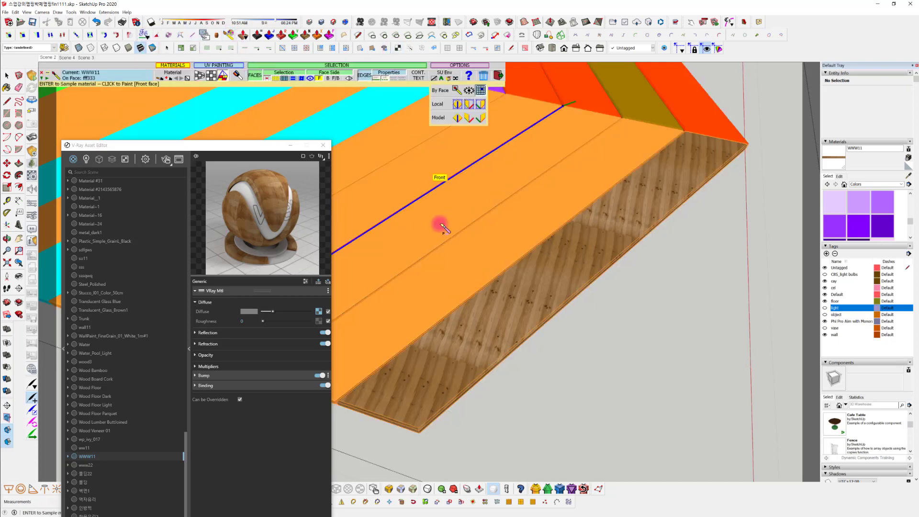
{"action": "left_click", "coordinate": [509, 310]}
{"action": "left_click", "coordinate": [523, 306]}
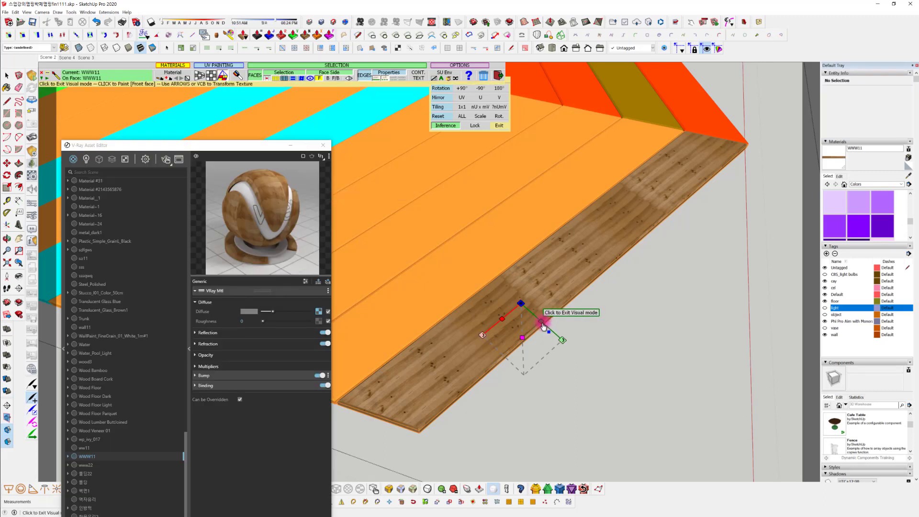
{"action": "left_click_drag", "start_coordinate": [544, 327], "coordinate": [392, 477]}
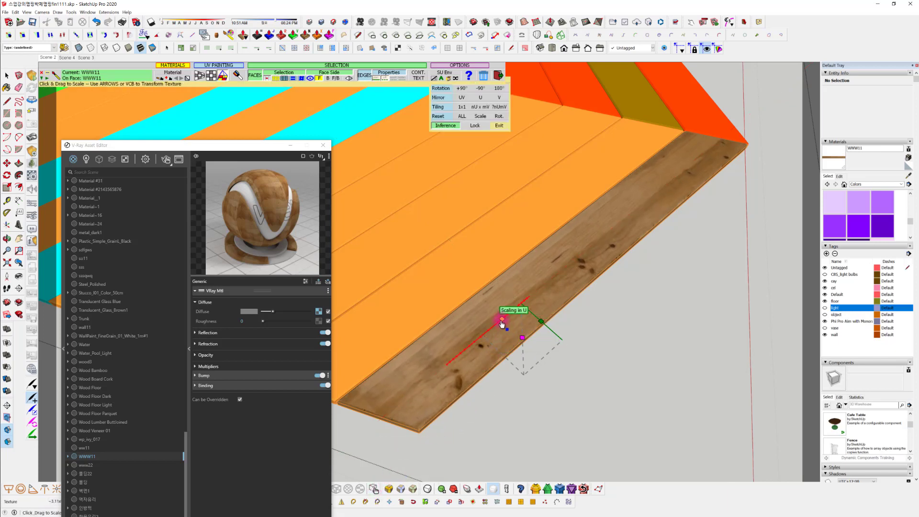
{"action": "left_click_drag", "start_coordinate": [503, 327], "coordinate": [507, 301]}
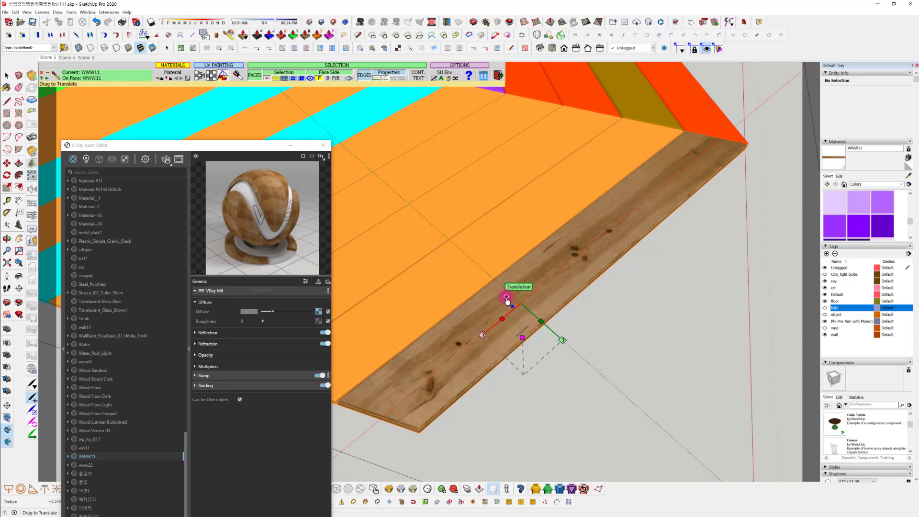
{"action": "left_click", "coordinate": [561, 120]}
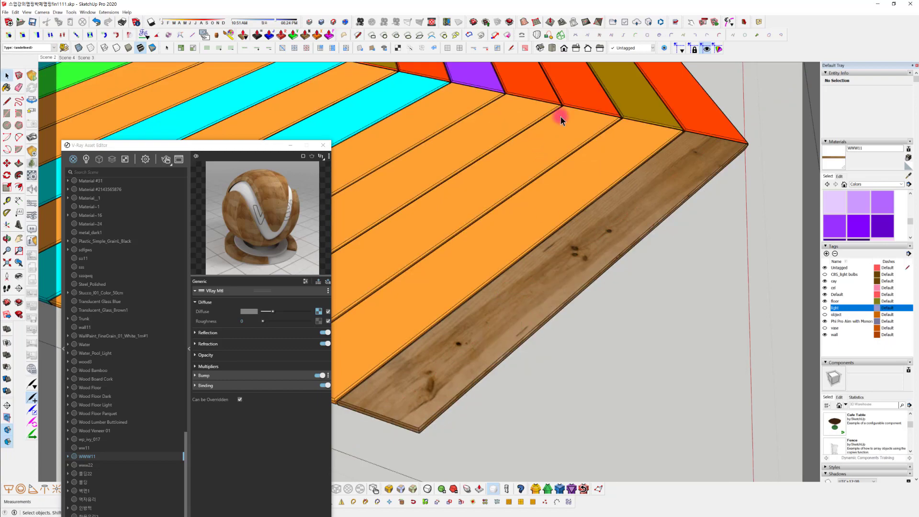
Select the top face of the cyan plank nearest the textured corner plank
{"action": "middle_click_drag", "start_coordinate": [630, 281], "coordinate": [554, 217]}
{"action": "scroll", "coordinate": [597, 320], "scroll_direction": "up", "scroll_amount": 3}
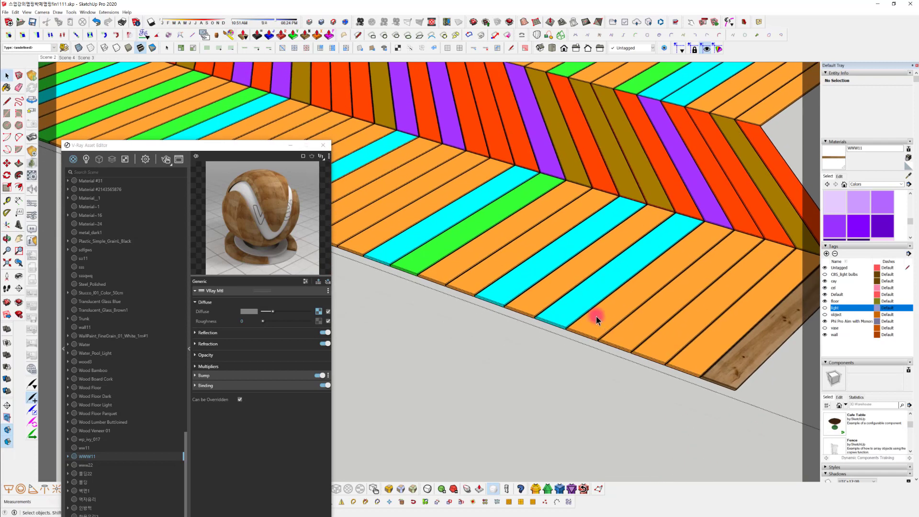
{"action": "left_click", "coordinate": [578, 310]}
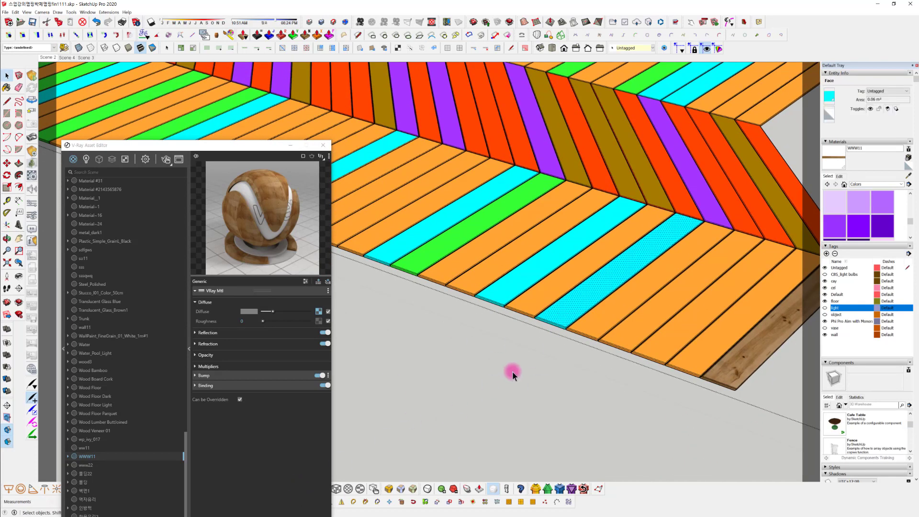
{"action": "middle_click_drag", "start_coordinate": [513, 374], "coordinate": [529, 256]}
{"action": "middle_click_drag", "start_coordinate": [468, 359], "coordinate": [431, 376]}
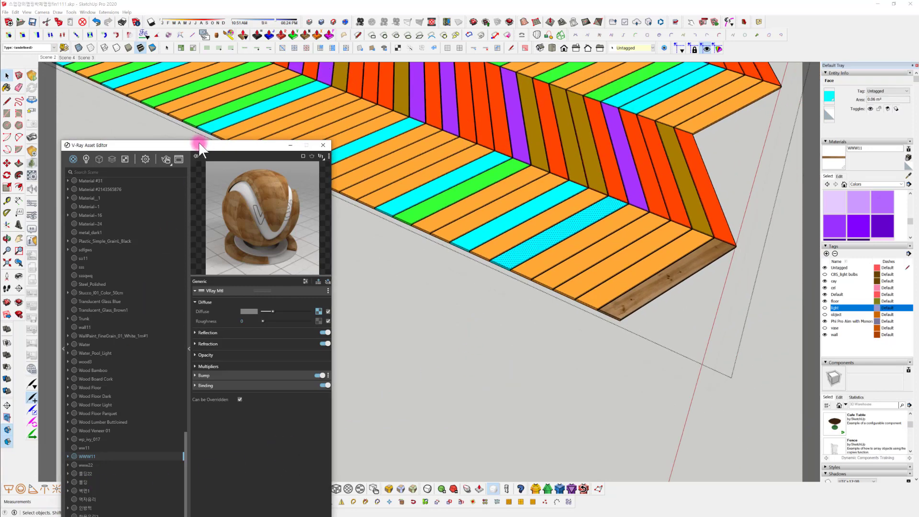
Duplicate the WWW11 material in the V-Ray Asset Editor and select the copy
{"action": "left_click_drag", "start_coordinate": [200, 146], "coordinate": [247, 57]}
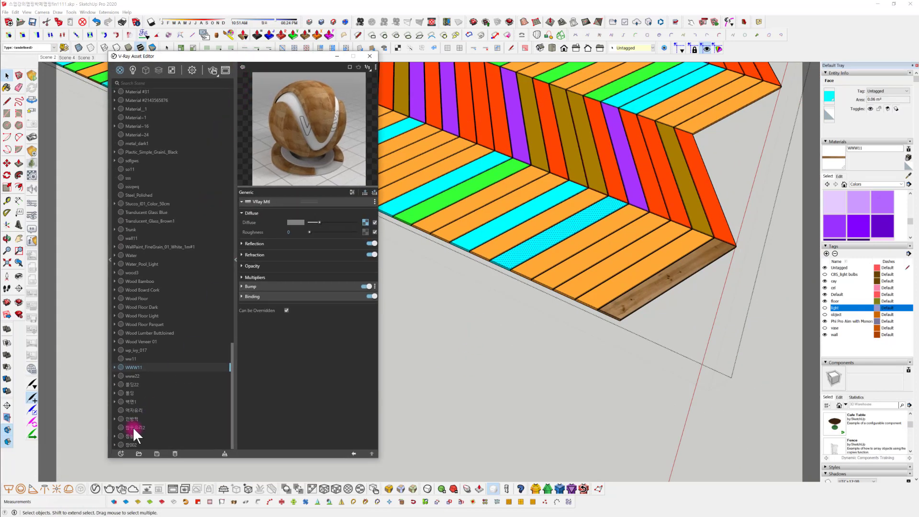
{"action": "left_click", "coordinate": [122, 453]}
{"action": "mouse_move", "coordinate": [154, 408]}
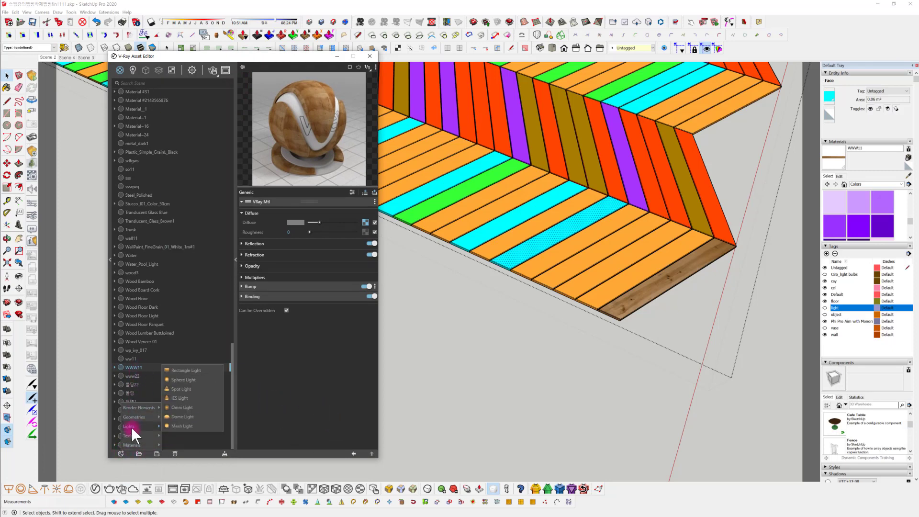
{"action": "left_click", "coordinate": [133, 366]}
{"action": "right_click", "coordinate": [134, 367]}
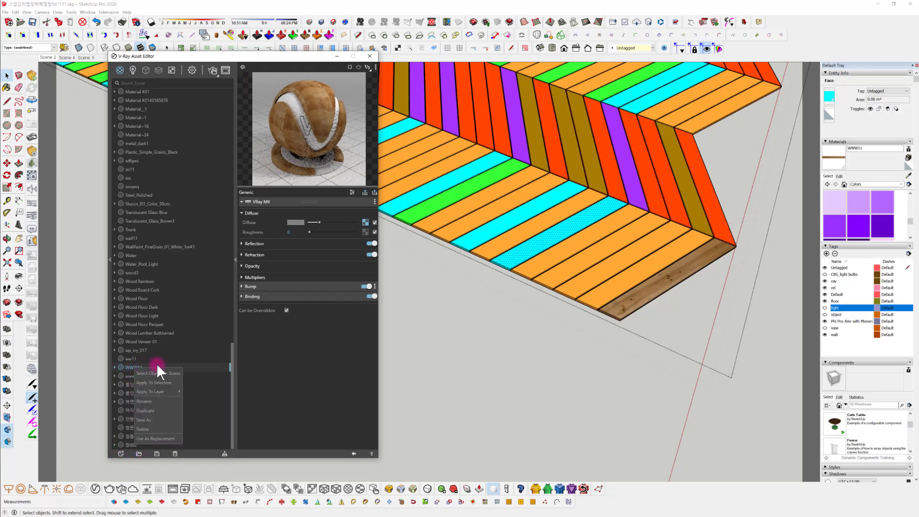
{"action": "left_click", "coordinate": [154, 411]}
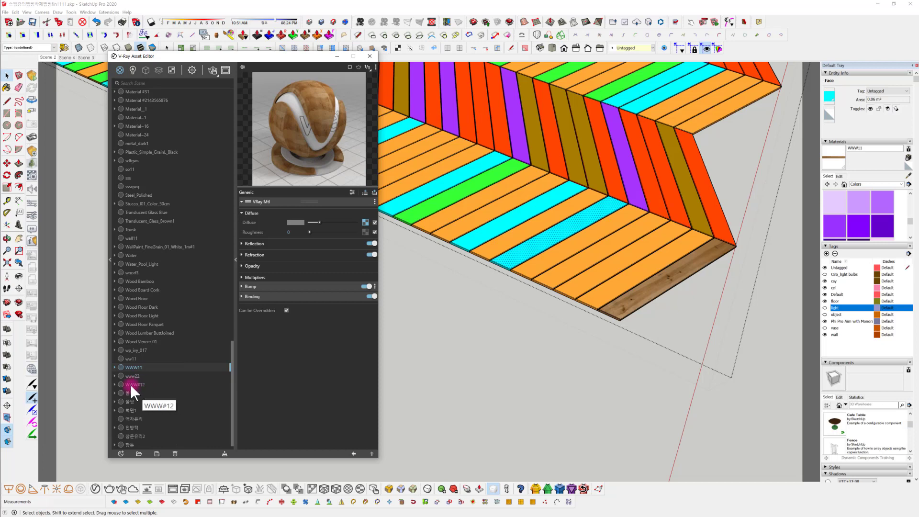
{"action": "left_click", "coordinate": [188, 385]}
{"action": "left_click", "coordinate": [120, 384]}
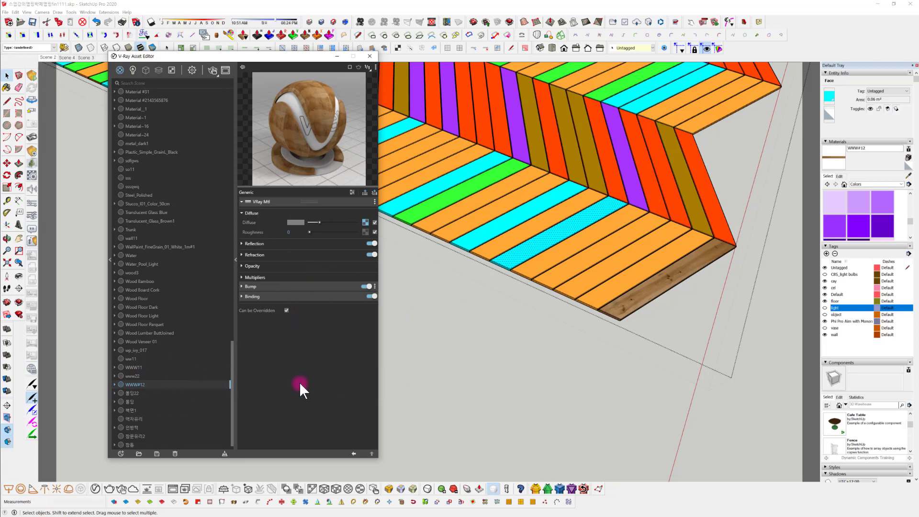
Delete the duplicate of WWW11 from the material list
{"action": "right_click", "coordinate": [141, 383]}
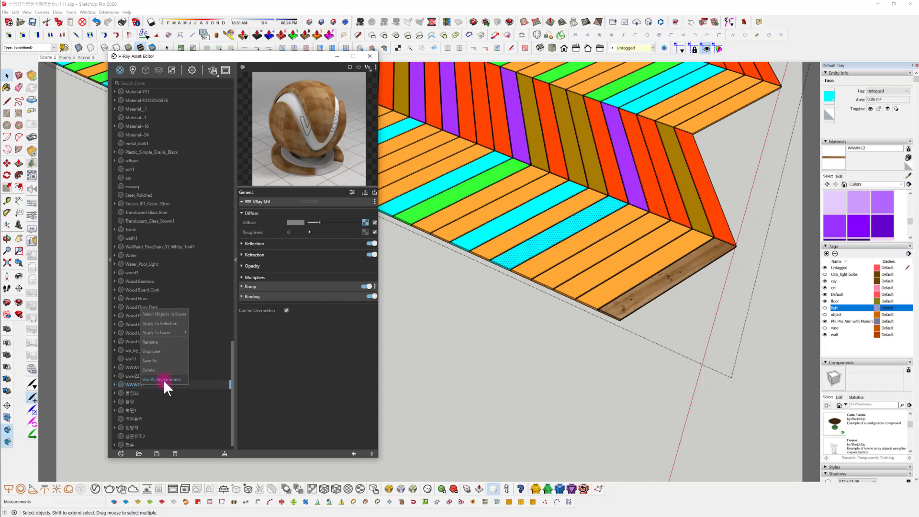
{"action": "left_click", "coordinate": [162, 379]}
{"action": "left_click", "coordinate": [478, 264]}
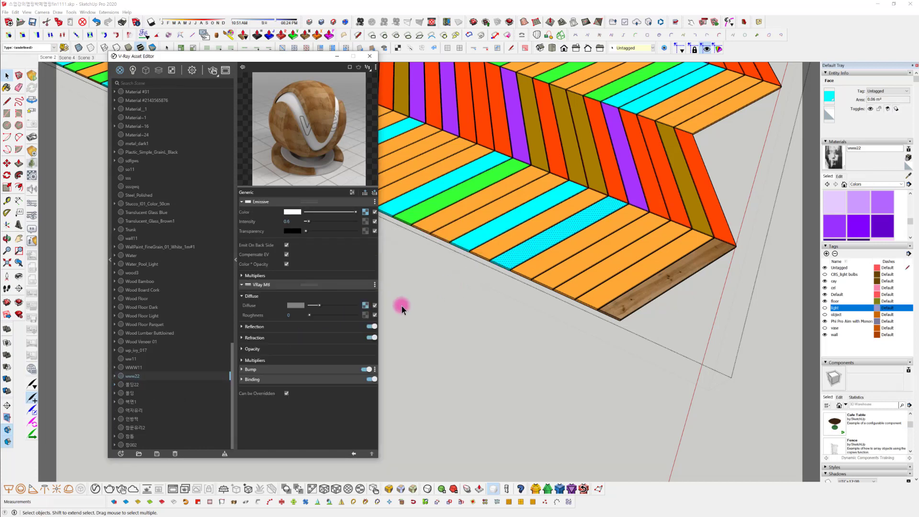
Select the textured corner plank's face and sample its material so WWW11's V-Ray settings are open for editing
{"action": "middle_click_drag", "start_coordinate": [591, 330], "coordinate": [438, 334]}
{"action": "scroll", "coordinate": [458, 301], "scroll_direction": "up", "scroll_amount": 5}
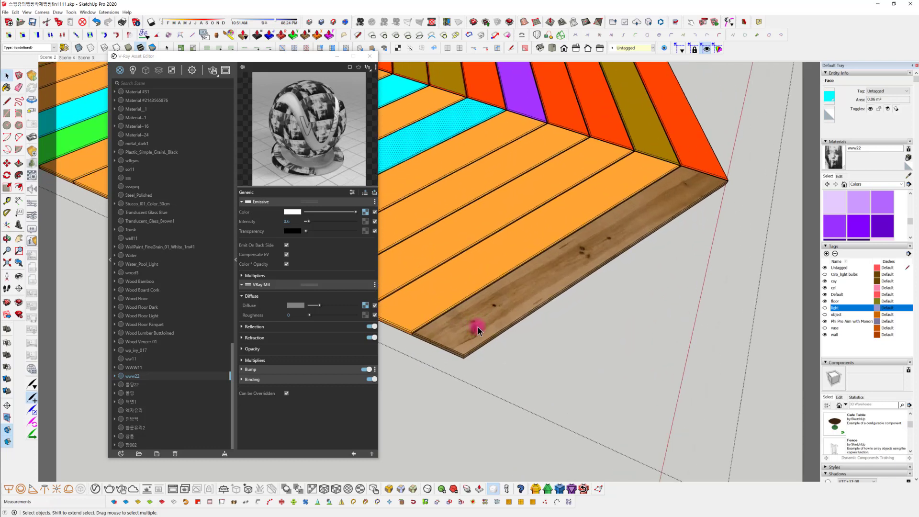
{"action": "left_click", "coordinate": [479, 330]}
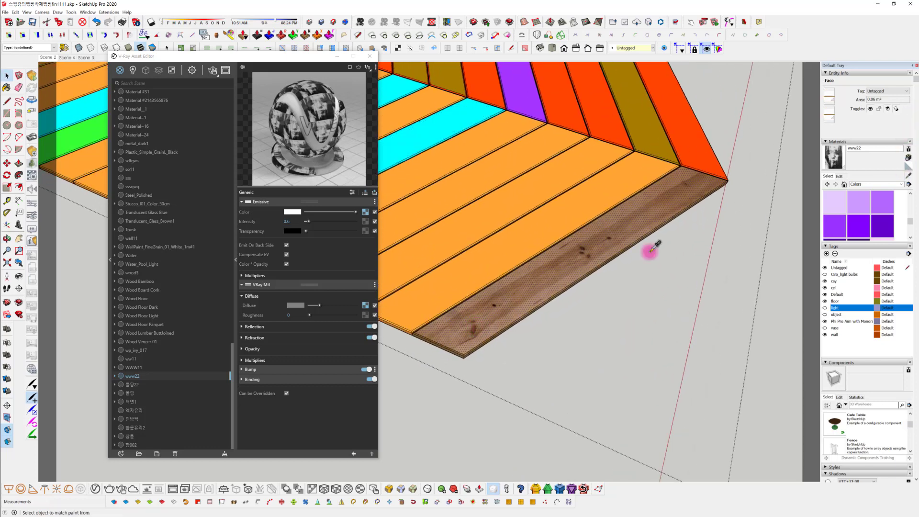
{"action": "key", "text": "b"}
{"action": "left_click", "coordinate": [563, 269], "text": "alt"}
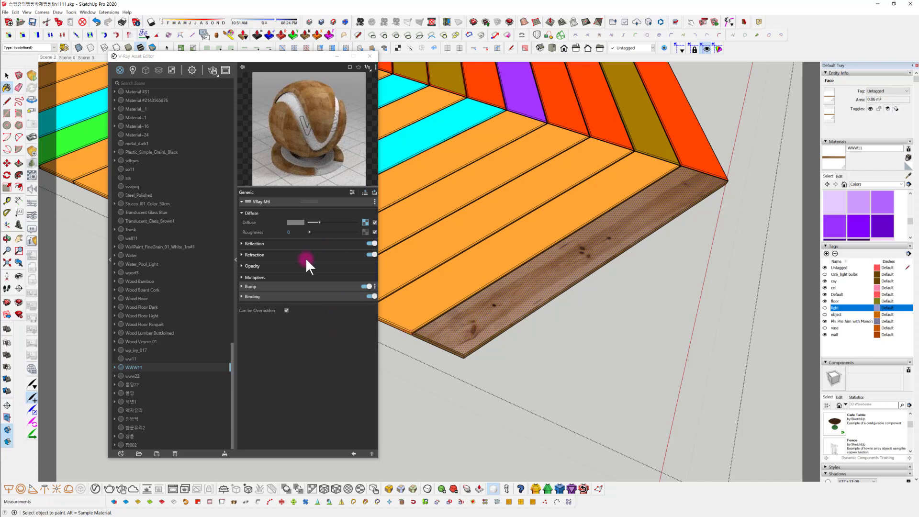
Load wood-floorboard-pine_0025-01_2000mm-by-180mm_03_cg-source_b.jpg as WWW11's bump map and return to the material settings
{"action": "left_click", "coordinate": [270, 244]}
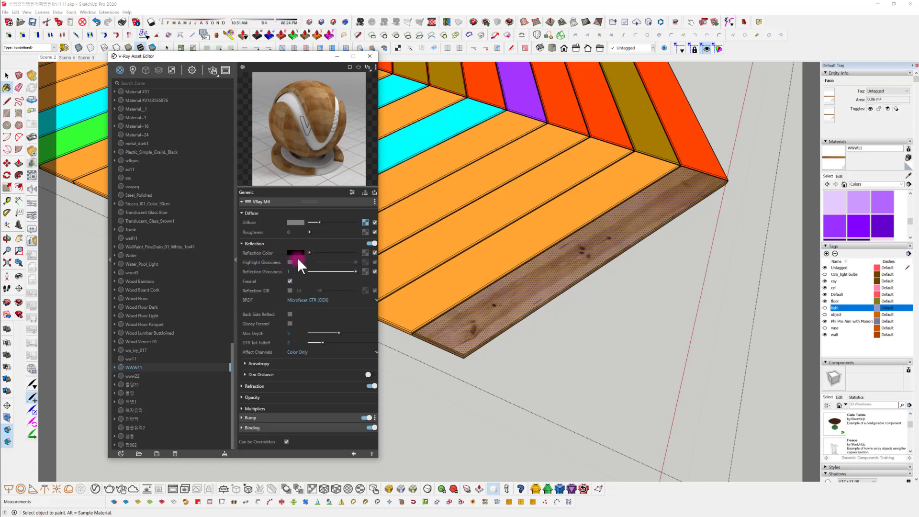
{"action": "left_click", "coordinate": [301, 416]}
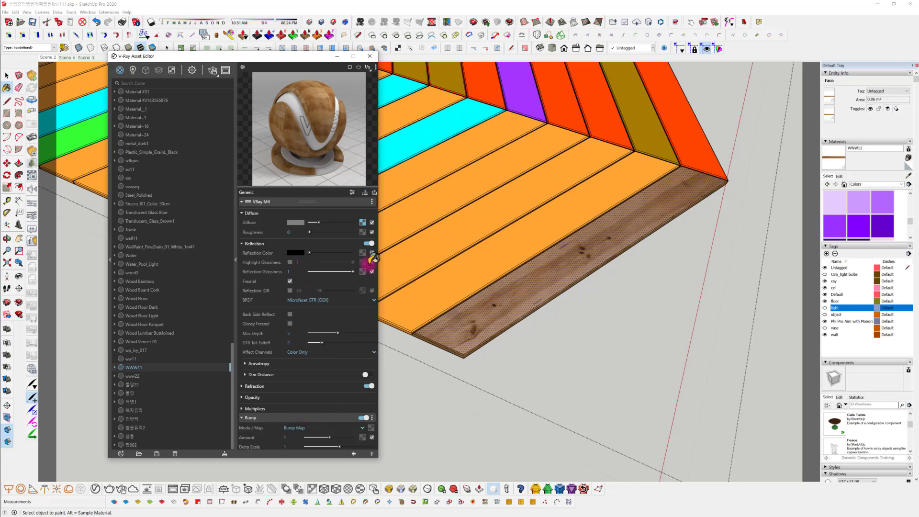
{"action": "left_click", "coordinate": [371, 427]}
{"action": "left_click", "coordinate": [352, 88]}
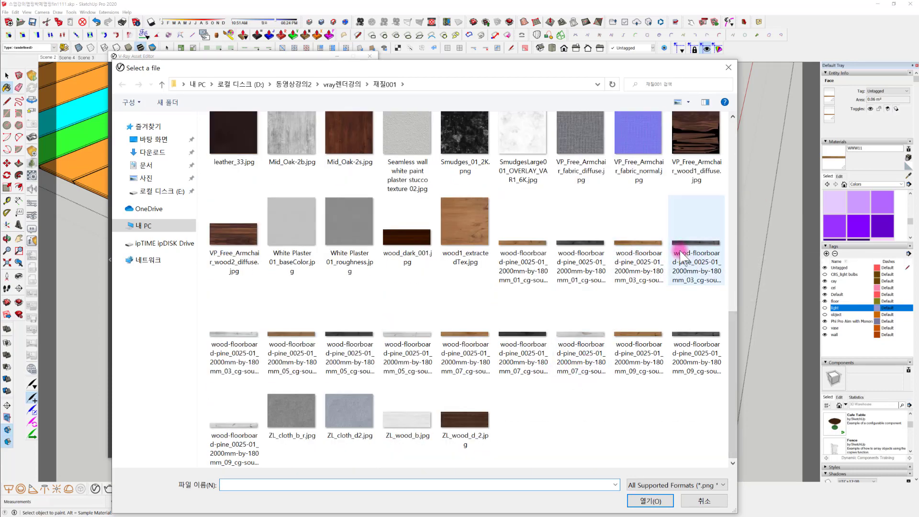
{"action": "left_click", "coordinate": [695, 246]}
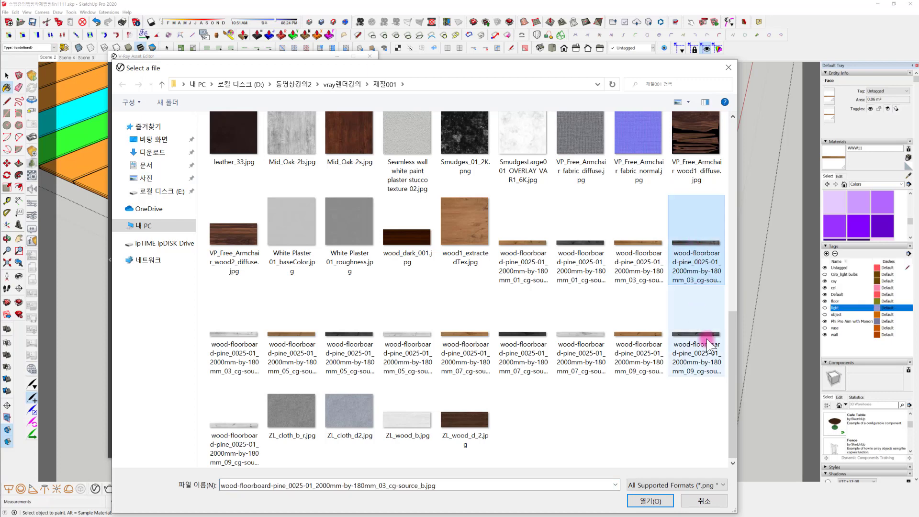
{"action": "left_click", "coordinate": [658, 501]}
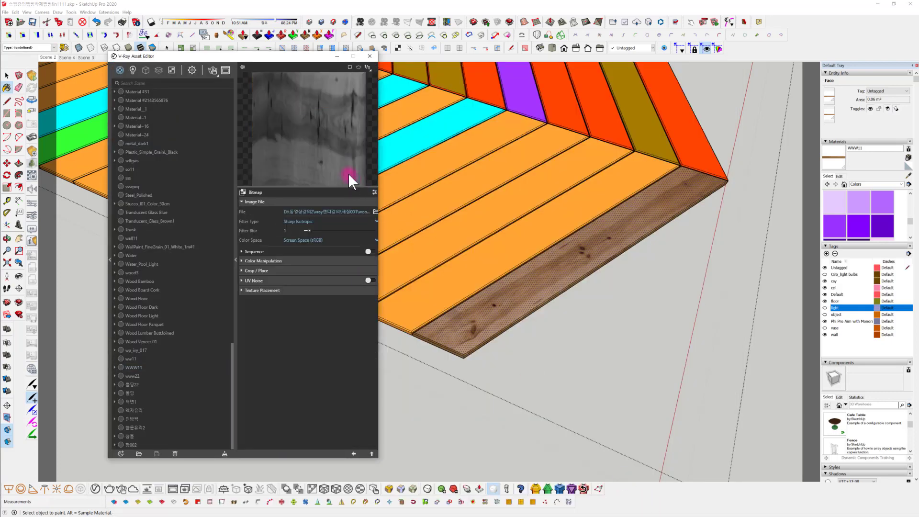
{"action": "left_click", "coordinate": [354, 453]}
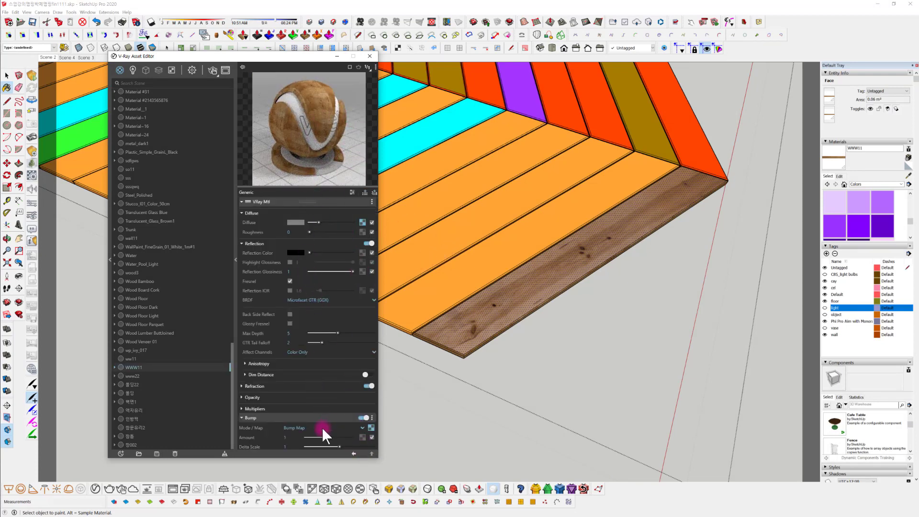
Set WWW11's bump amount to 0.8
{"action": "scroll", "coordinate": [306, 431], "scroll_direction": "down", "scroll_amount": 2}
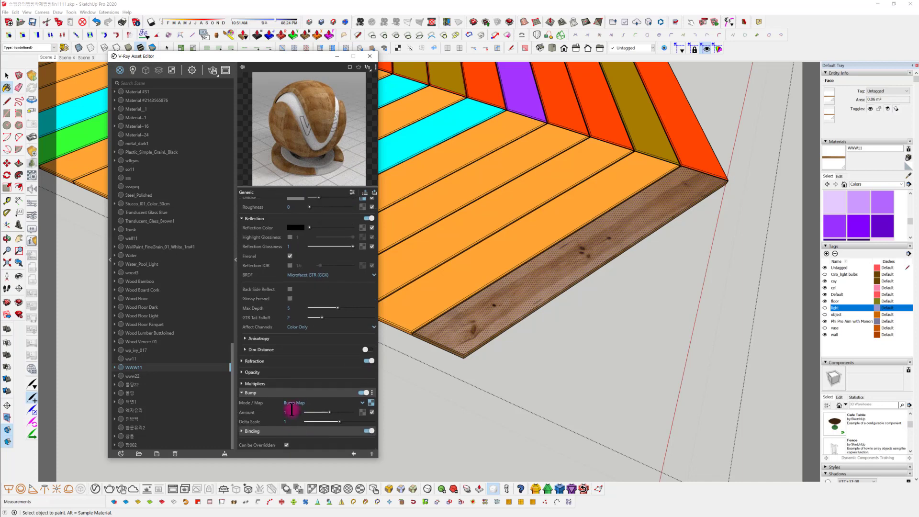
{"action": "type", "text": "0.8"}
{"action": "key", "text": "Return"}
Raise WWW11's reflection color to light grey and load wood-floorboard-pine_0025-01_2000mm-by-180mm_03_cg-source_r.jpg as its reflection color bitmap
{"action": "scroll", "coordinate": [309, 244], "scroll_direction": "up", "scroll_amount": 2}
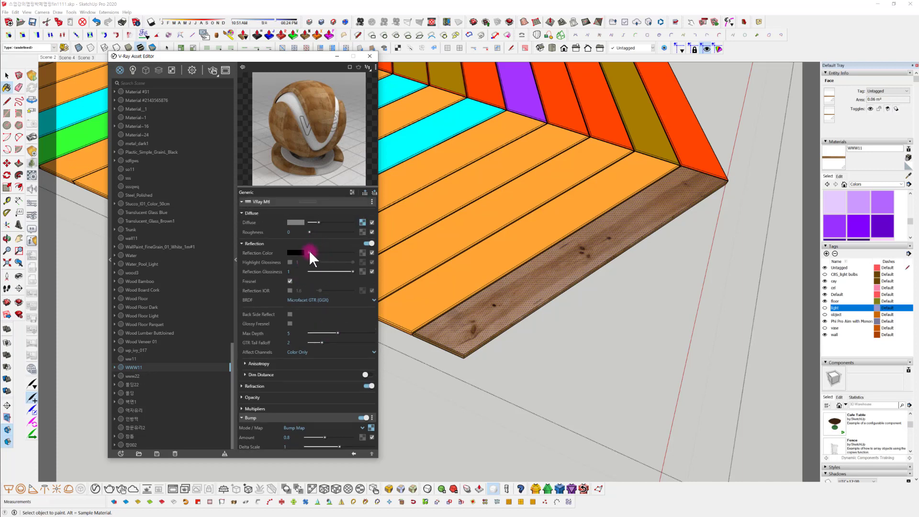
{"action": "left_click_drag", "start_coordinate": [310, 252], "coordinate": [332, 253]}
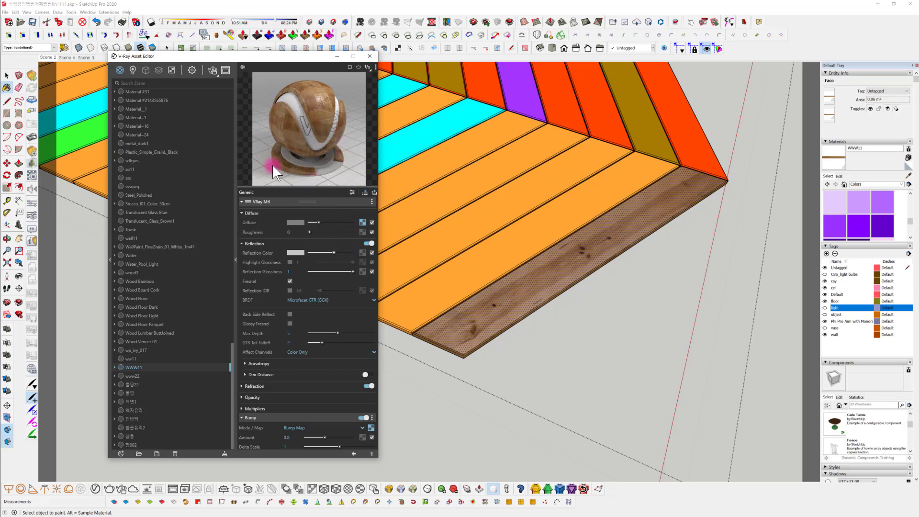
{"action": "left_click", "coordinate": [363, 252]}
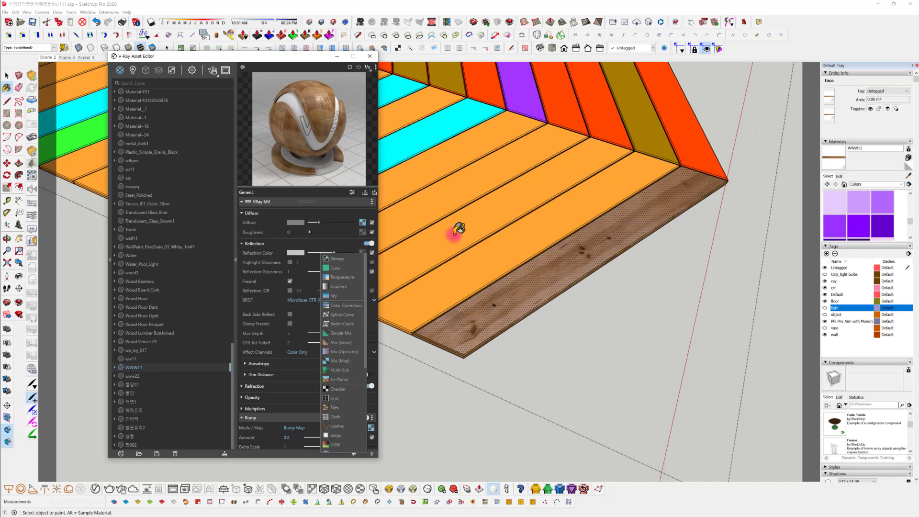
{"action": "left_click", "coordinate": [337, 258]}
{"action": "scroll", "coordinate": [457, 302], "scroll_direction": "down", "scroll_amount": 5}
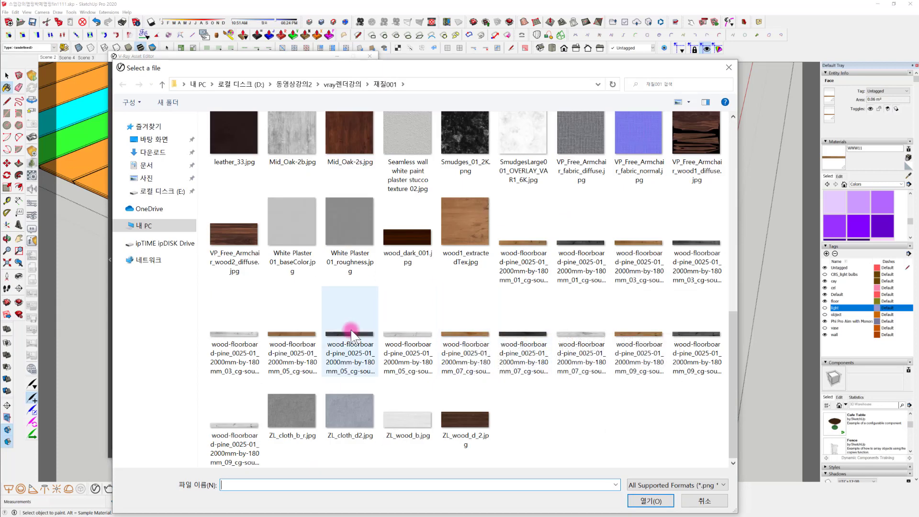
{"action": "left_click", "coordinate": [239, 313]}
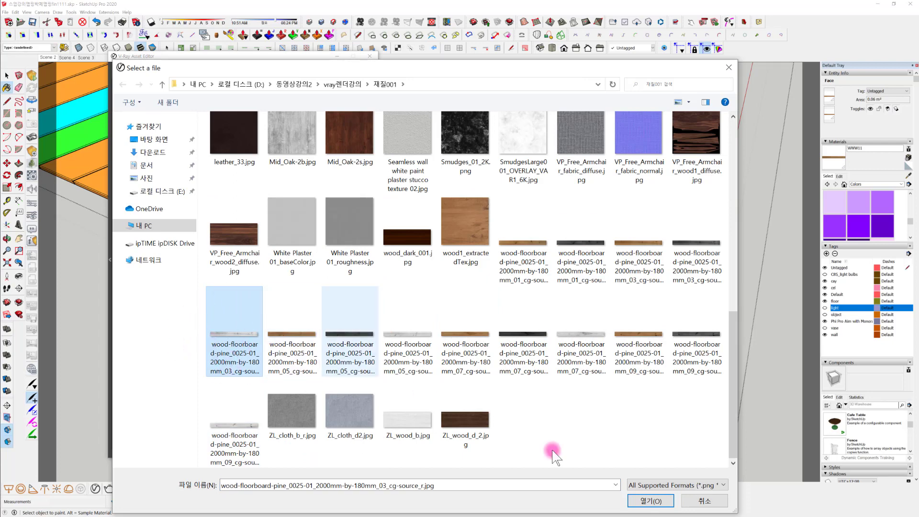
{"action": "left_click", "coordinate": [650, 500]}
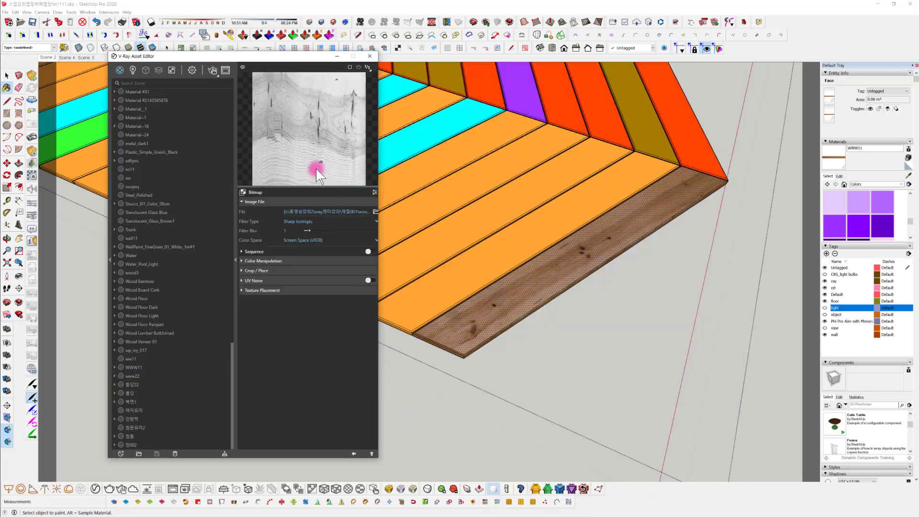
Fine-tune WWW11's light grey reflection color in the material settings and enable Fresnel
{"action": "left_click", "coordinate": [354, 453]}
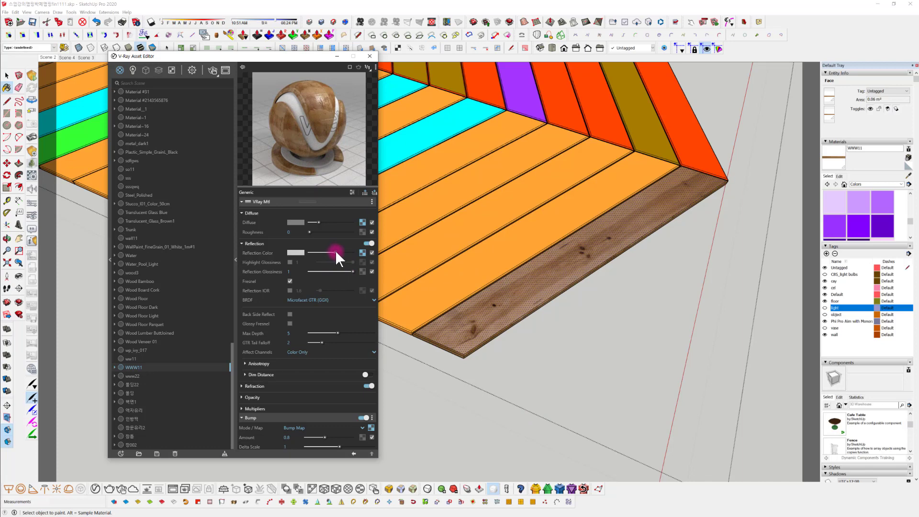
{"action": "left_click_drag", "start_coordinate": [336, 252], "coordinate": [330, 254]}
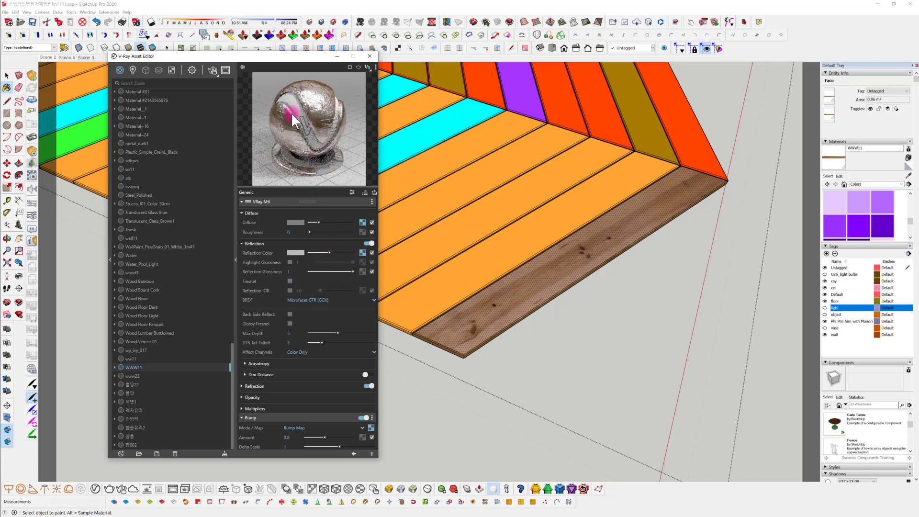
{"action": "left_click", "coordinate": [289, 281]}
{"action": "left_click_drag", "start_coordinate": [330, 253], "coordinate": [332, 252]}
Clear the bitmap from WWW11's reflection color and assign a Color Correction texture in its place
{"action": "right_click", "coordinate": [362, 253]}
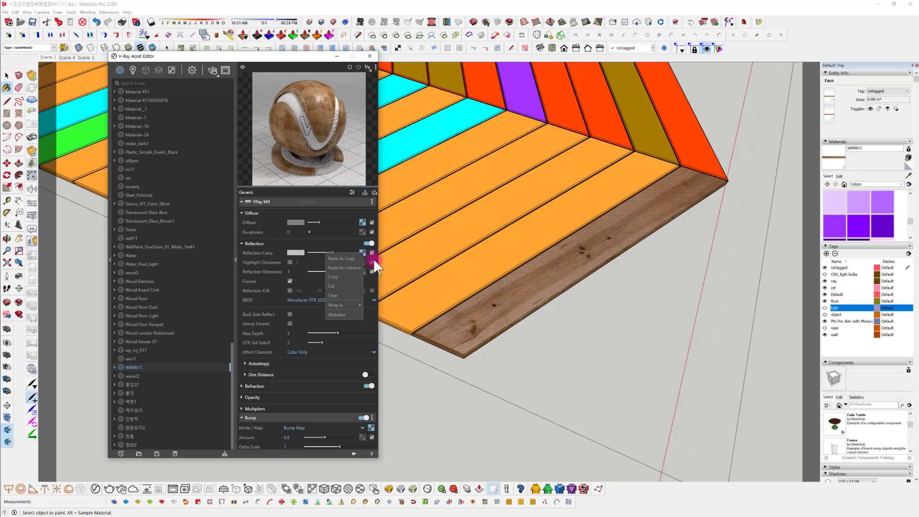
{"action": "left_click", "coordinate": [344, 295]}
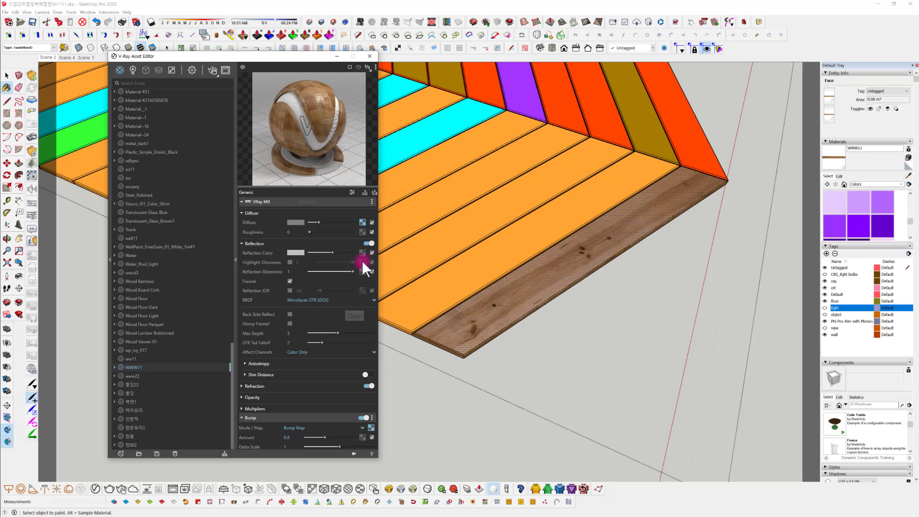
{"action": "left_click", "coordinate": [362, 252]}
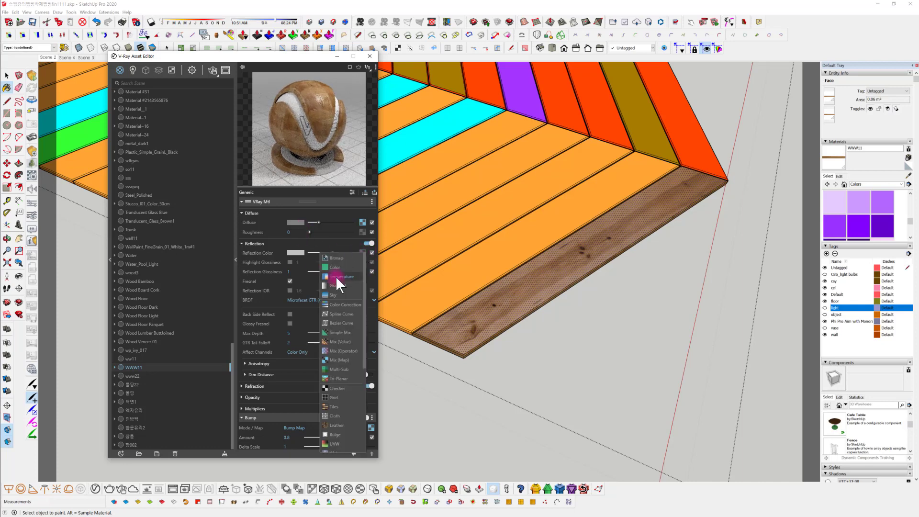
{"action": "left_click", "coordinate": [355, 304]}
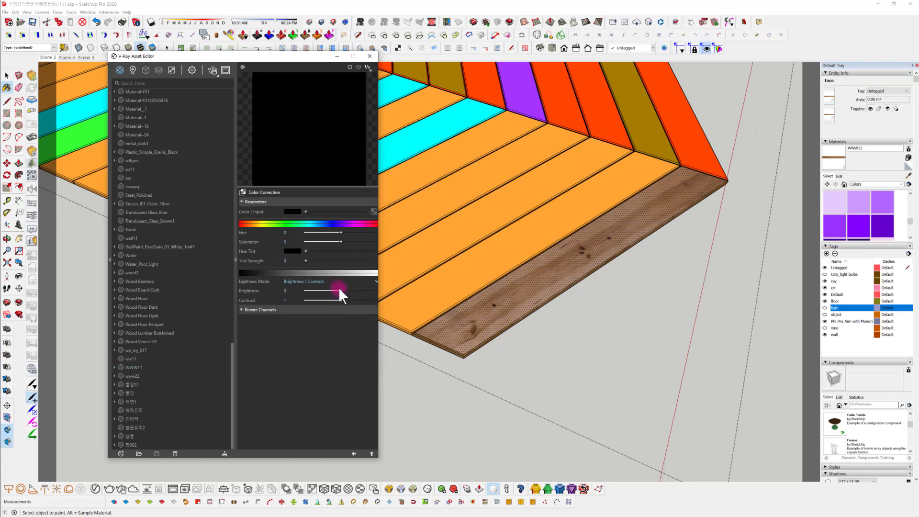
Load wood-floorboard-pine_0025-01_2000mm-by-180mm_03_cg-source_r.jpg as the Color Correction's input bitmap and return to its parameters
{"action": "left_click", "coordinate": [373, 211]}
{"action": "left_click", "coordinate": [352, 218]}
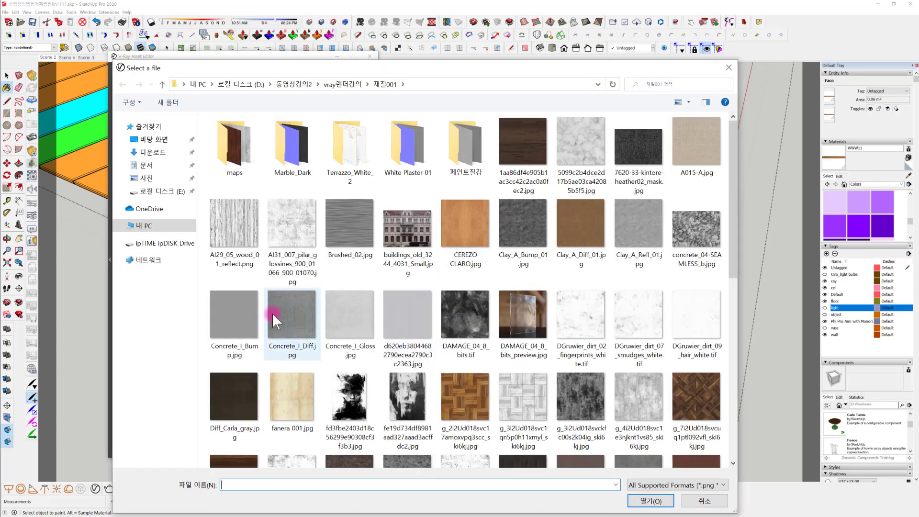
{"action": "scroll", "coordinate": [272, 313], "scroll_direction": "down", "scroll_amount": 5}
{"action": "left_click", "coordinate": [234, 336]}
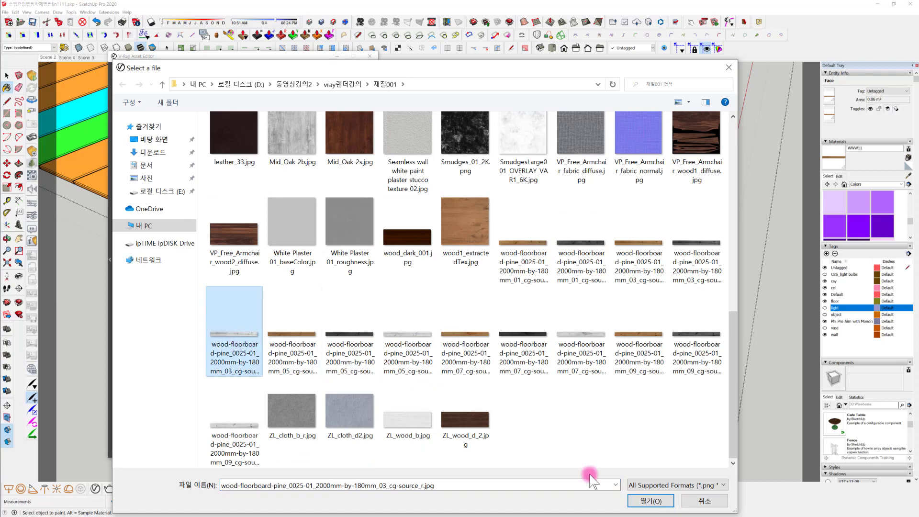
{"action": "left_click", "coordinate": [650, 501]}
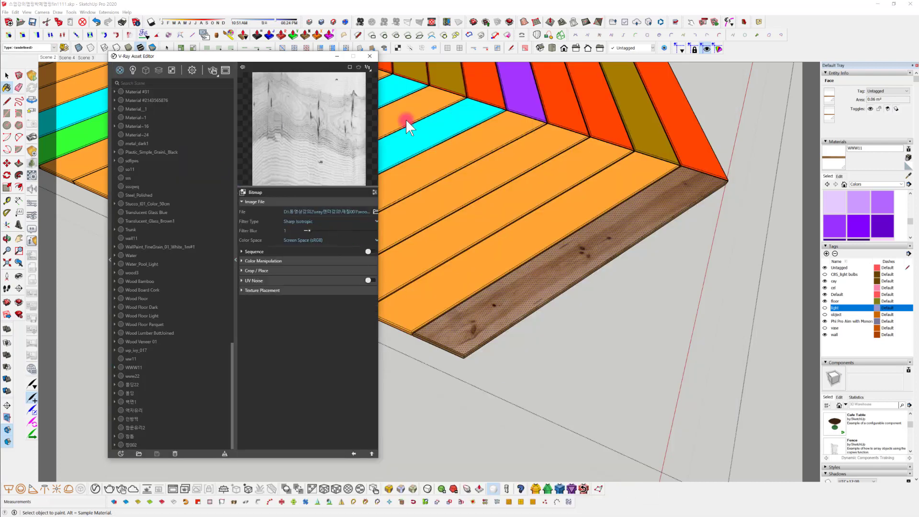
{"action": "left_click", "coordinate": [354, 453]}
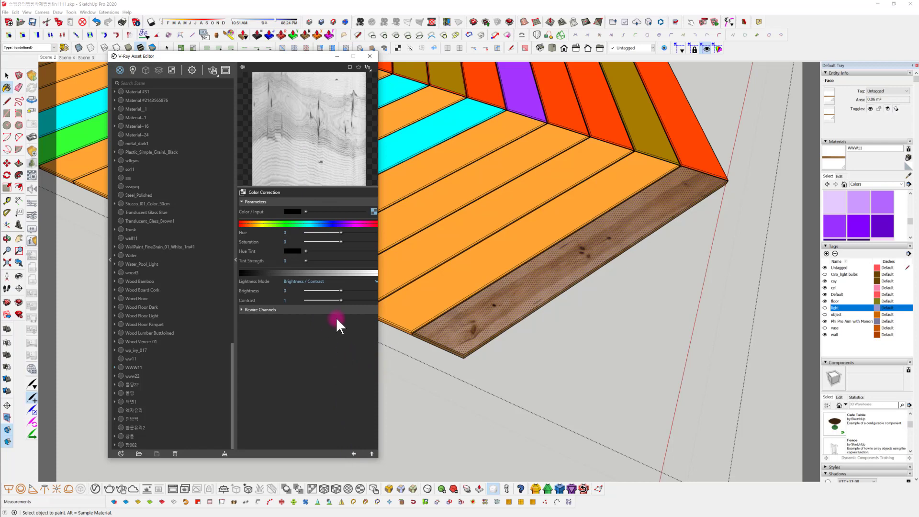
Set the Color Correction's brightness to -0.438 and contrast to 0.499, and turn off Fresnel for WWW11
{"action": "mouse_move", "coordinate": [340, 290]}
{"action": "left_mouse_down"}
{"action": "mouse_move", "coordinate": [317, 300]}
{"action": "mouse_move", "coordinate": [325, 290]}
{"action": "left_mouse_up"}
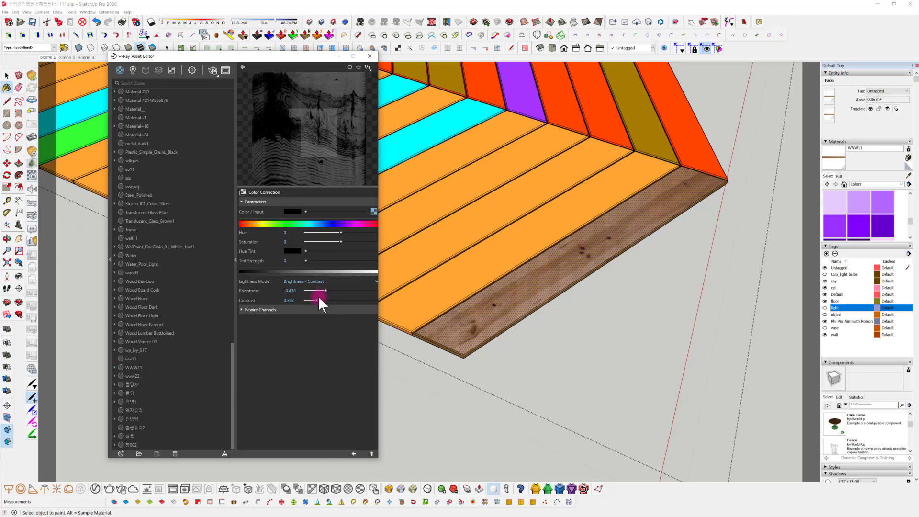
{"action": "left_click", "coordinate": [316, 298]}
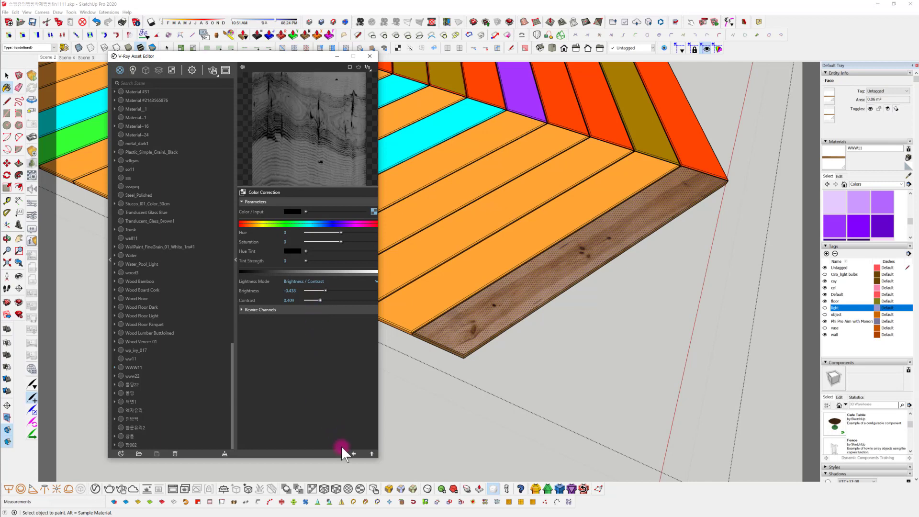
{"action": "left_click", "coordinate": [353, 453]}
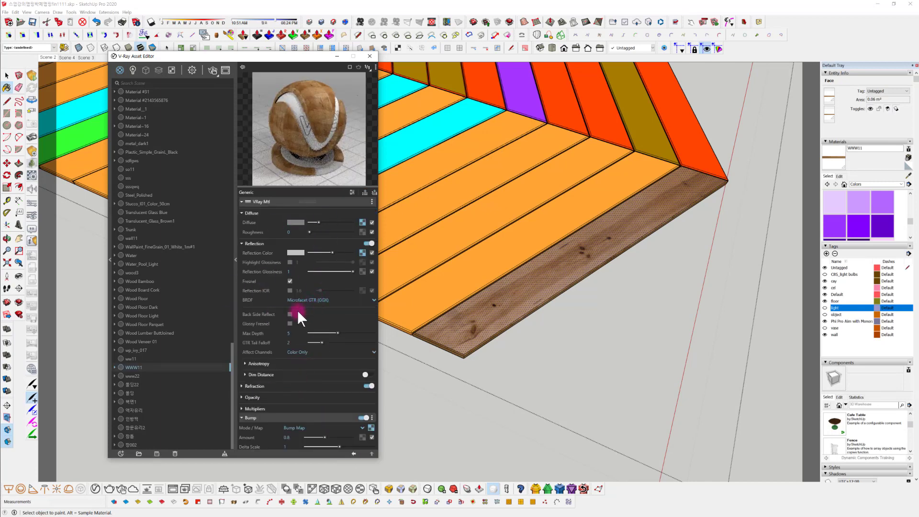
{"action": "left_click", "coordinate": [289, 281]}
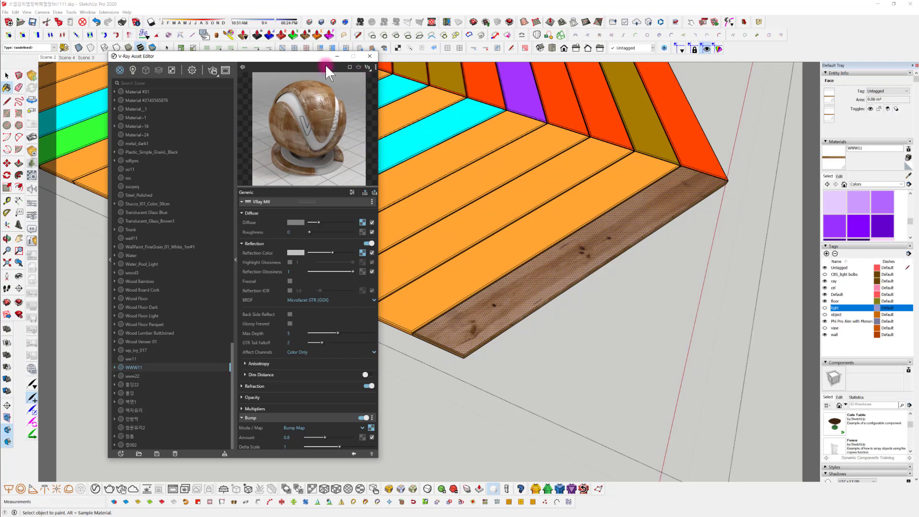
{"action": "left_click", "coordinate": [337, 56]}
Sample WWW11 from the corner plank and paint all matching orange planks in the model with it
{"action": "middle_click_drag", "start_coordinate": [637, 319], "coordinate": [534, 280]}
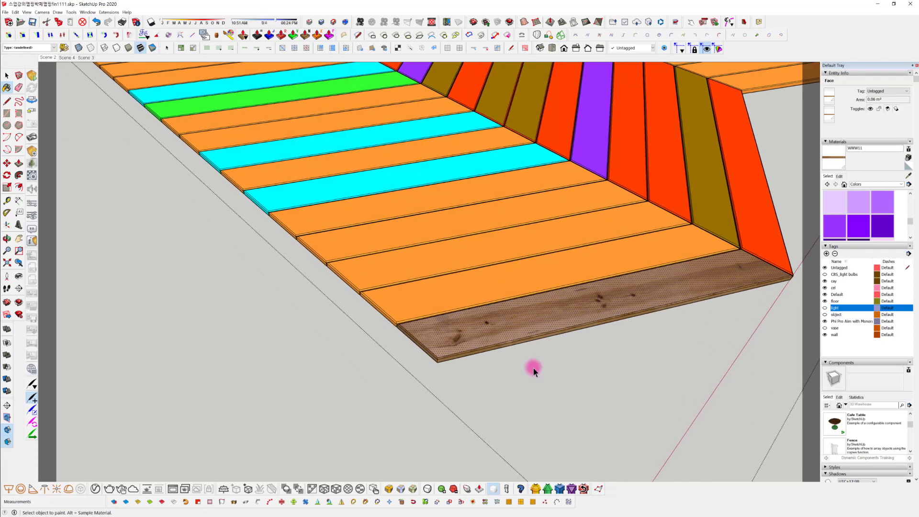
{"action": "key", "text": "space"}
{"action": "left_click", "coordinate": [533, 369]}
{"action": "middle_click_drag", "start_coordinate": [507, 327], "coordinate": [576, 349]}
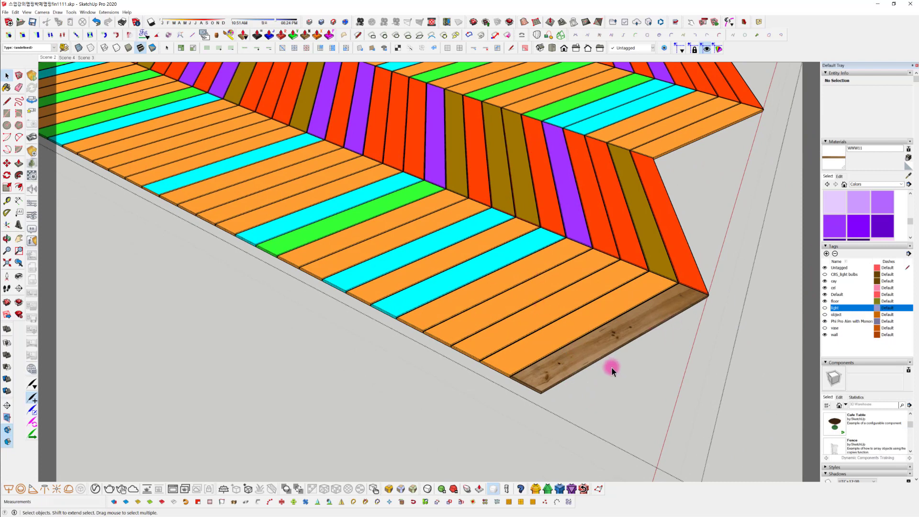
{"action": "left_click", "coordinate": [908, 175]}
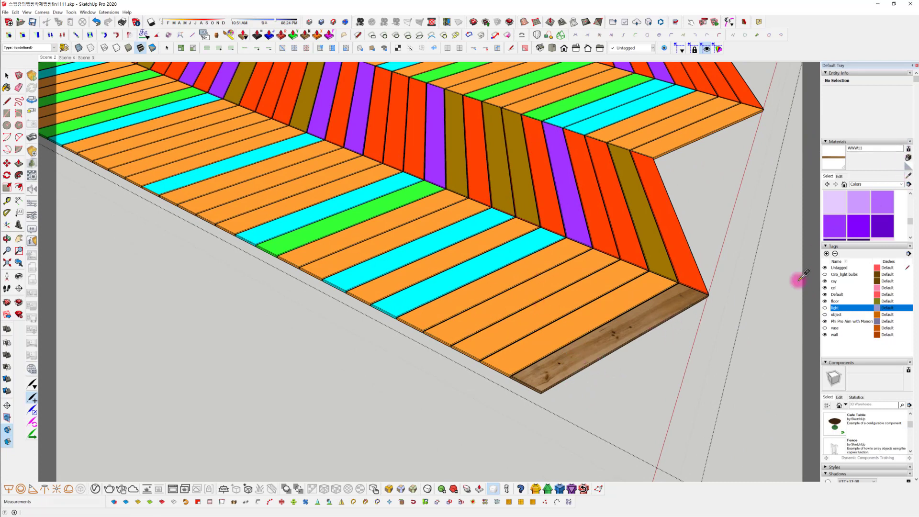
{"action": "mouse_move", "coordinate": [503, 369]}
{"action": "middle_mouse_down"}
{"action": "mouse_move", "coordinate": [580, 381]}
{"action": "mouse_move", "coordinate": [603, 371]}
{"action": "mouse_move", "coordinate": [554, 349]}
{"action": "mouse_move", "coordinate": [580, 332]}
{"action": "middle_mouse_up"}
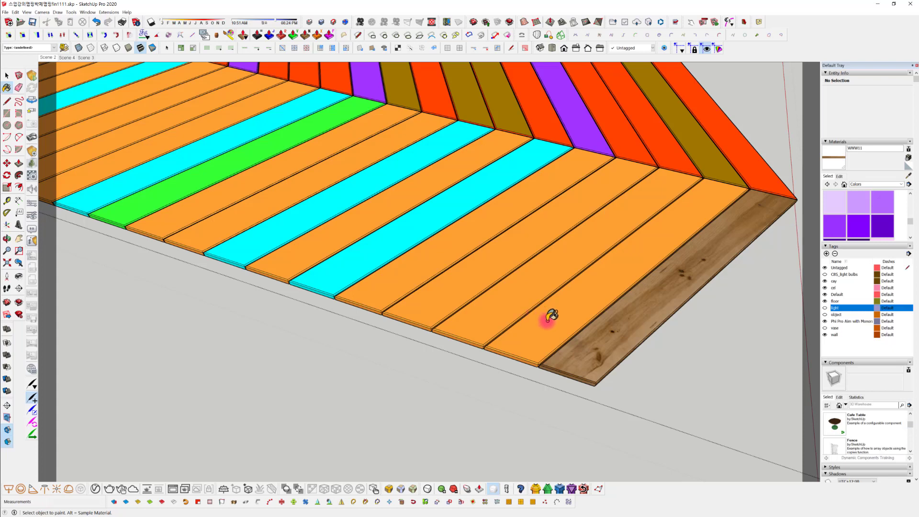
{"action": "key", "text": "shift"}
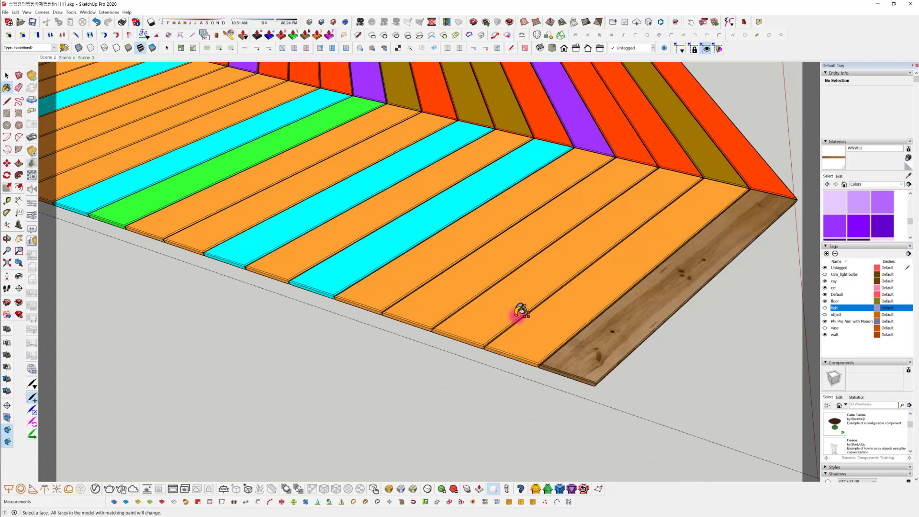
{"action": "left_click", "coordinate": [543, 316], "text": "shift"}
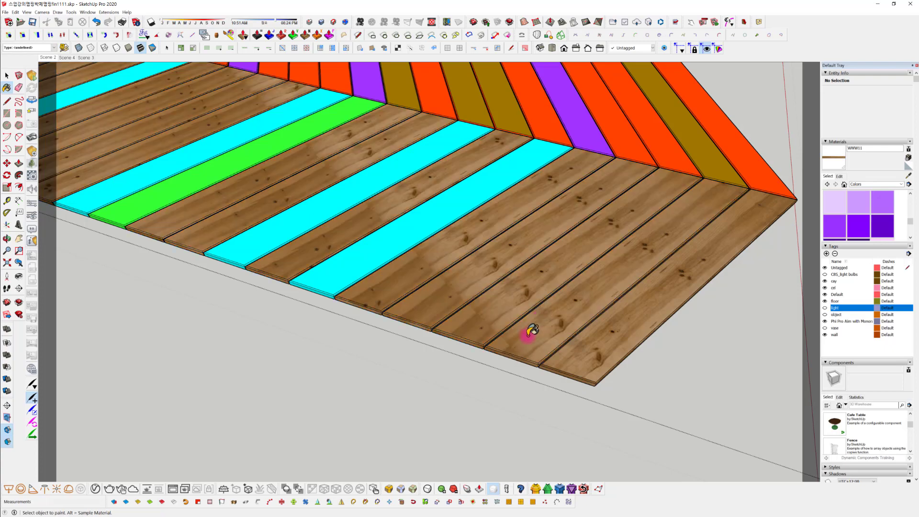
Examine the pine texture's grain and direction on the repainted planks, up close and from farther away
{"action": "scroll", "coordinate": [340, 263], "scroll_direction": "down", "scroll_amount": 2}
{"action": "scroll", "coordinate": [384, 288], "scroll_direction": "down", "scroll_amount": 3}
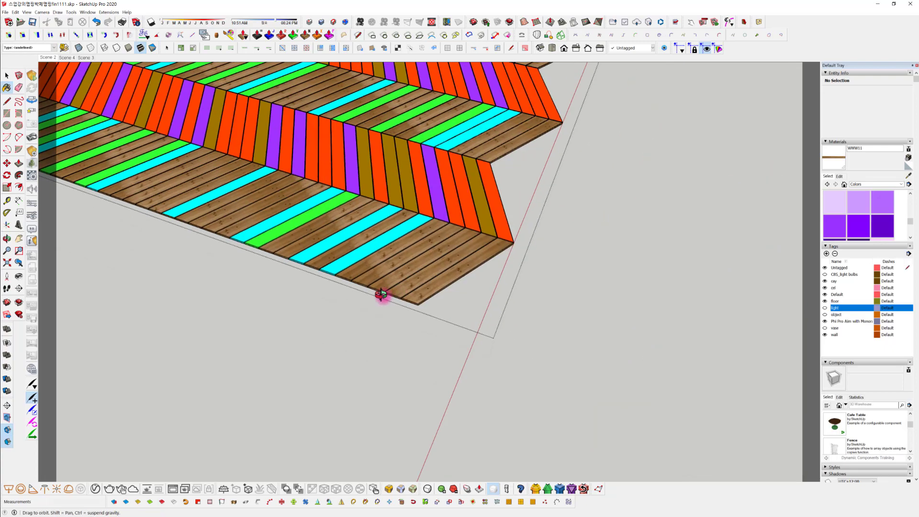
{"action": "middle_click_drag", "start_coordinate": [382, 296], "coordinate": [598, 387], "text": "shift"}
{"action": "scroll", "coordinate": [452, 288], "scroll_direction": "up", "scroll_amount": 3}
{"action": "middle_click_drag", "start_coordinate": [449, 299], "coordinate": [383, 307]}
{"action": "scroll", "coordinate": [671, 280], "scroll_direction": "up", "scroll_amount": 2}
{"action": "mouse_move", "coordinate": [669, 312]}
{"action": "middle_mouse_down"}
{"action": "mouse_move", "coordinate": [493, 284]}
{"action": "mouse_move", "coordinate": [533, 298]}
{"action": "middle_mouse_up"}
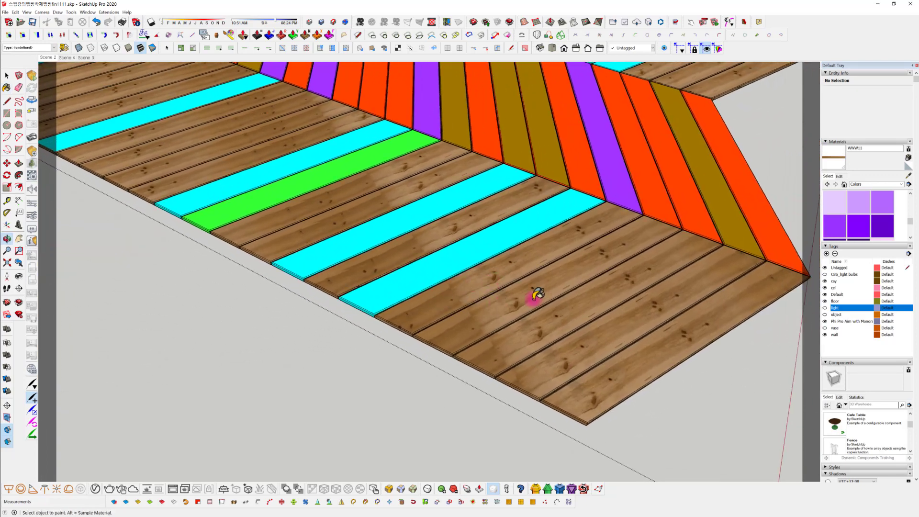
{"action": "scroll", "coordinate": [550, 321], "scroll_direction": "down", "scroll_amount": 3}
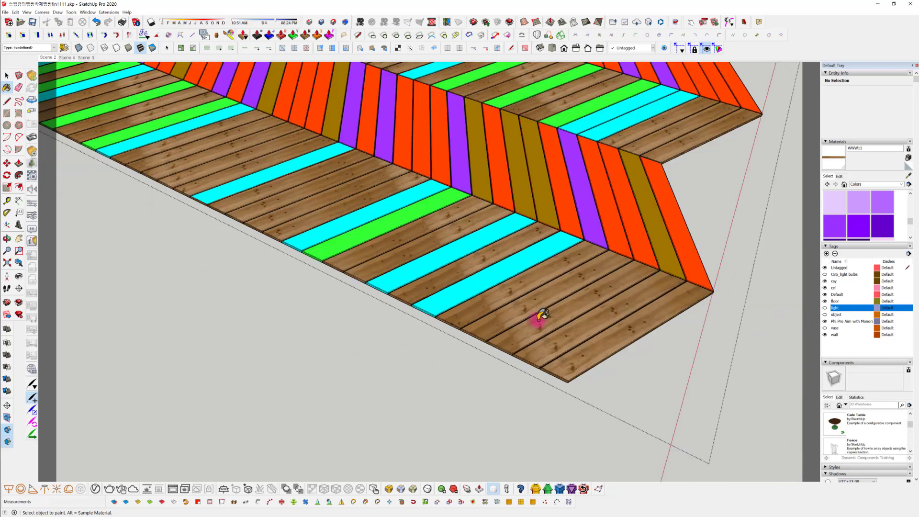
{"action": "mouse_move", "coordinate": [526, 322]}
{"action": "middle_mouse_down"}
{"action": "mouse_move", "coordinate": [374, 273]}
{"action": "mouse_move", "coordinate": [533, 297]}
{"action": "mouse_move", "coordinate": [488, 318]}
{"action": "middle_mouse_up"}
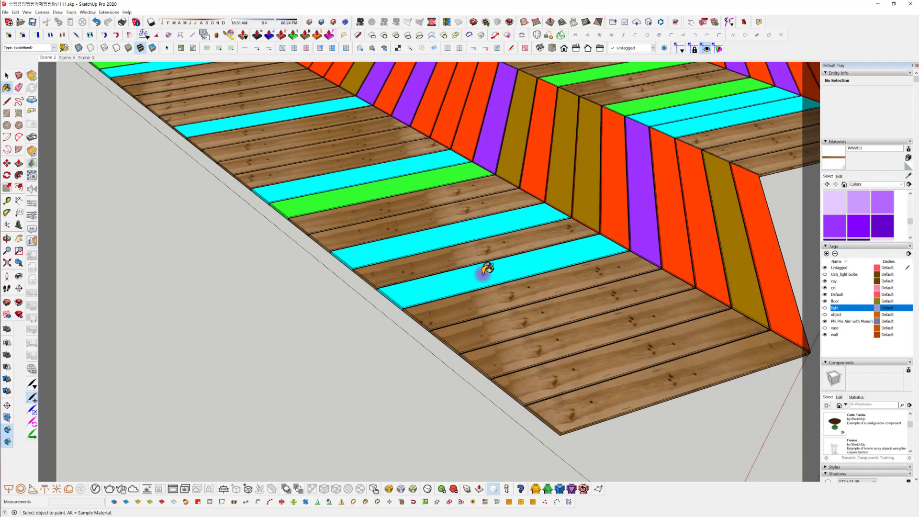
{"action": "middle_click_drag", "start_coordinate": [540, 358], "coordinate": [684, 330]}
{"action": "scroll", "coordinate": [541, 309], "scroll_direction": "up", "scroll_amount": 3}
{"action": "scroll", "coordinate": [531, 311], "scroll_direction": "down", "scroll_amount": 3}
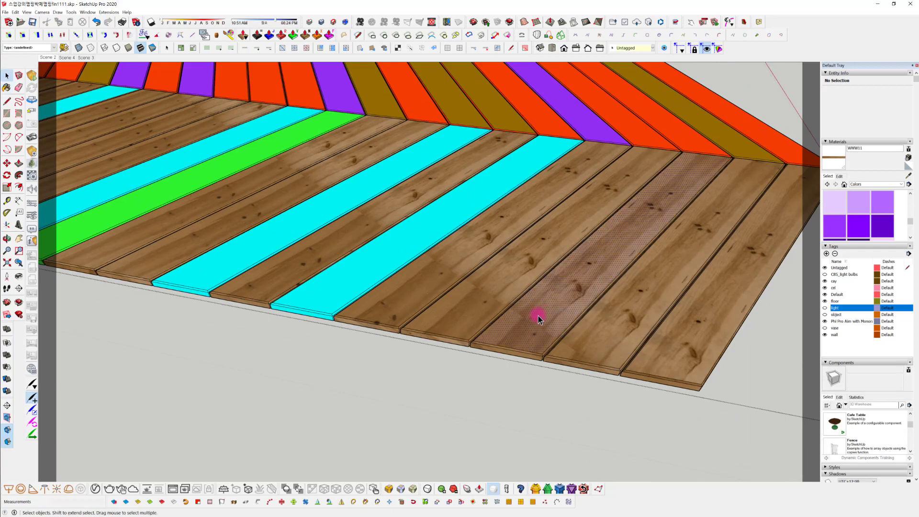
Select the face of the first cyan plank near the opposite end of the floor's outer row
{"action": "middle_click_drag", "start_coordinate": [540, 311], "coordinate": [332, 275]}
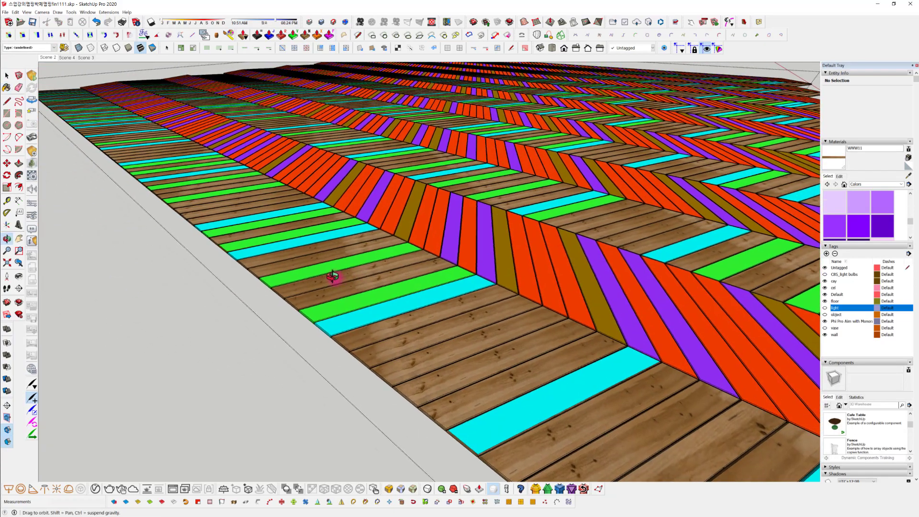
{"action": "scroll", "coordinate": [325, 285], "scroll_direction": "up", "scroll_amount": 3}
{"action": "scroll", "coordinate": [323, 292], "scroll_direction": "down", "scroll_amount": 3}
{"action": "scroll", "coordinate": [312, 314], "scroll_direction": "down", "scroll_amount": 3}
{"action": "middle_click_drag", "start_coordinate": [313, 314], "coordinate": [619, 414]}
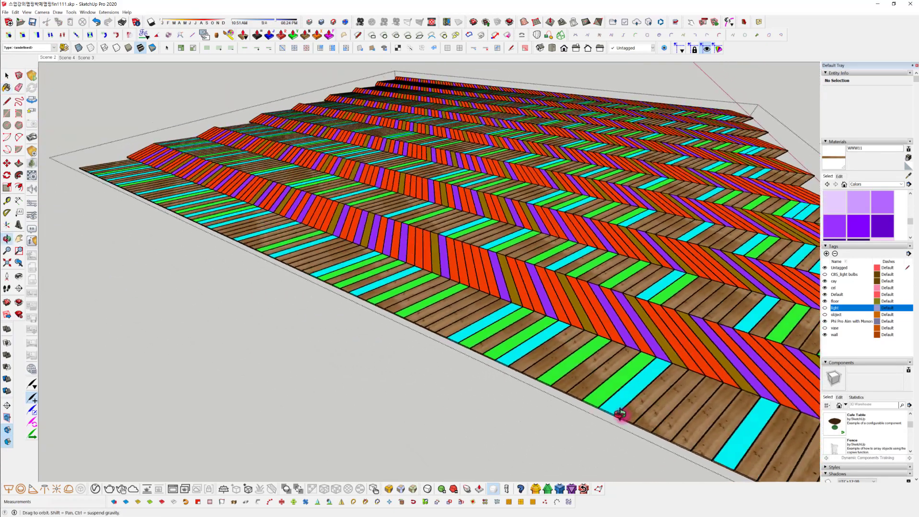
{"action": "middle_click_drag", "start_coordinate": [392, 325], "coordinate": [581, 416]}
{"action": "scroll", "coordinate": [260, 289], "scroll_direction": "up", "scroll_amount": 4}
{"action": "scroll", "coordinate": [535, 383], "scroll_direction": "up", "scroll_amount": 2}
{"action": "mouse_move", "coordinate": [390, 366]}
{"action": "middle_mouse_down"}
{"action": "mouse_move", "coordinate": [536, 339]}
{"action": "mouse_move", "coordinate": [311, 414]}
{"action": "mouse_move", "coordinate": [396, 354]}
{"action": "middle_mouse_up"}
{"action": "scroll", "coordinate": [404, 359], "scroll_direction": "up", "scroll_amount": 2}
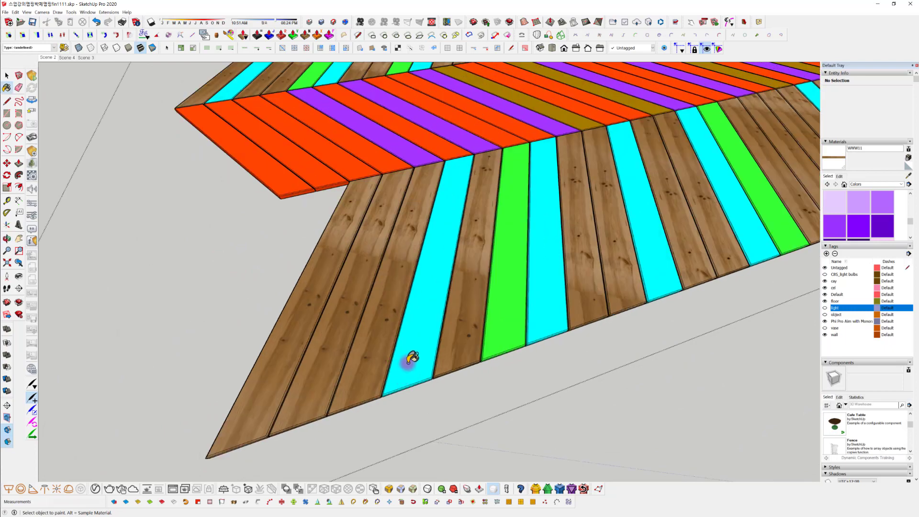
{"action": "key", "text": "space"}
{"action": "left_click", "coordinate": [398, 373]}
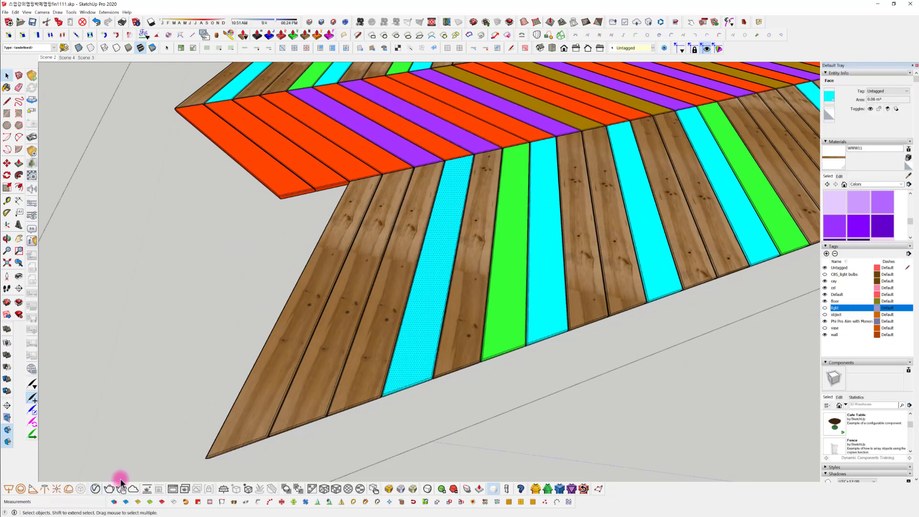
{"action": "middle_click_drag", "start_coordinate": [365, 407], "coordinate": [275, 426]}
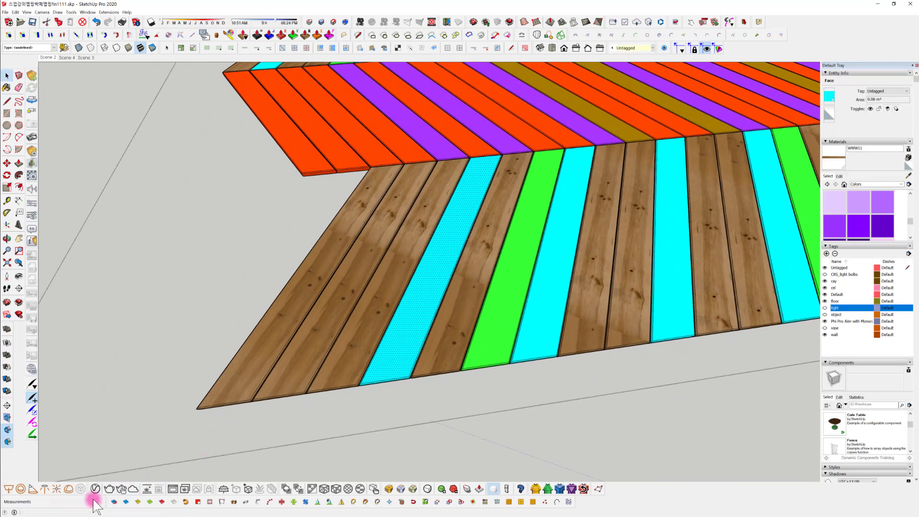
Duplicate the WWW11 material in the V-Ray Asset Editor and select the copy for editing
{"action": "left_click", "coordinate": [95, 489]}
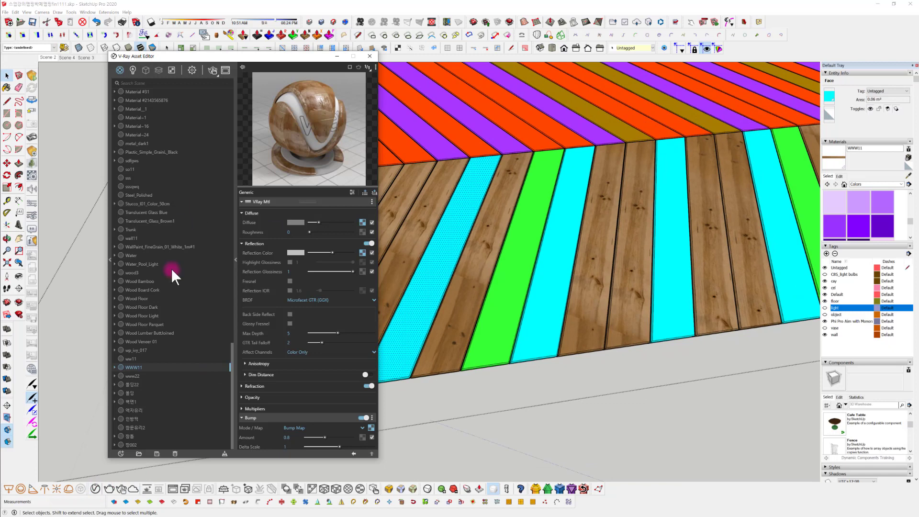
{"action": "right_click", "coordinate": [136, 364]}
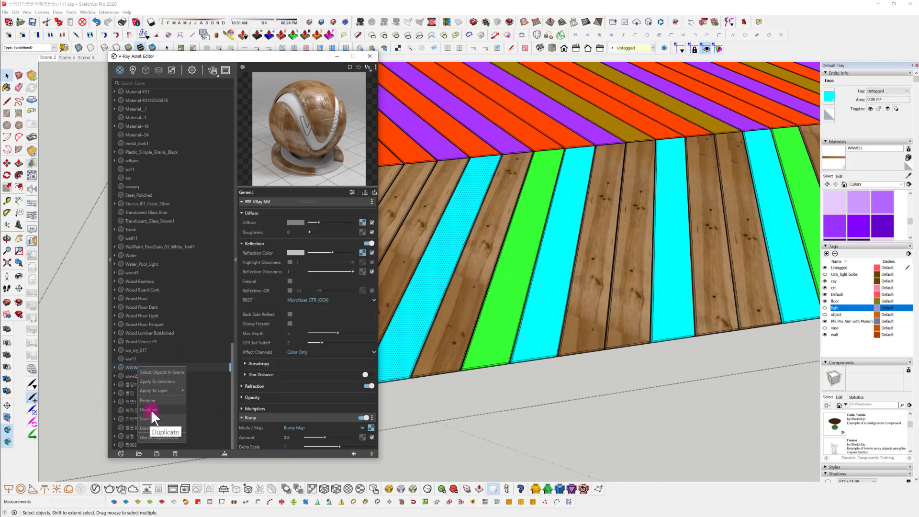
{"action": "left_click", "coordinate": [149, 410]}
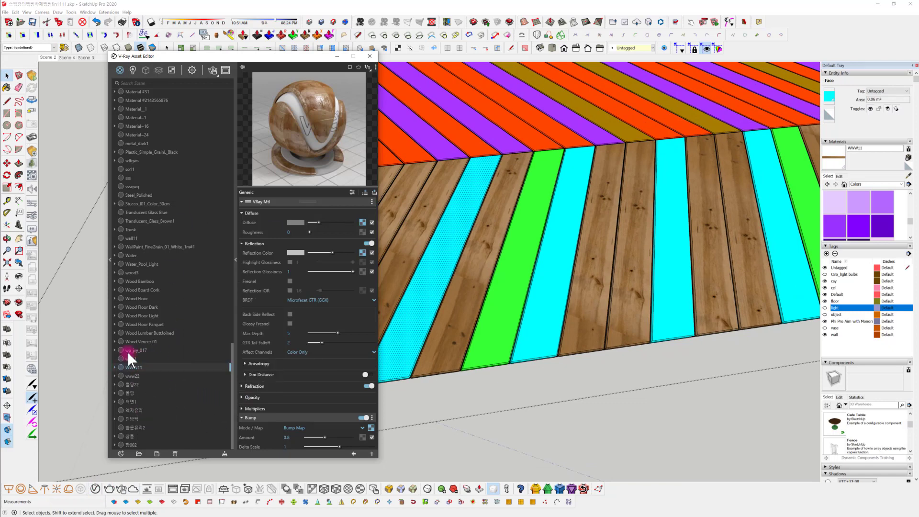
{"action": "left_click", "coordinate": [139, 385]}
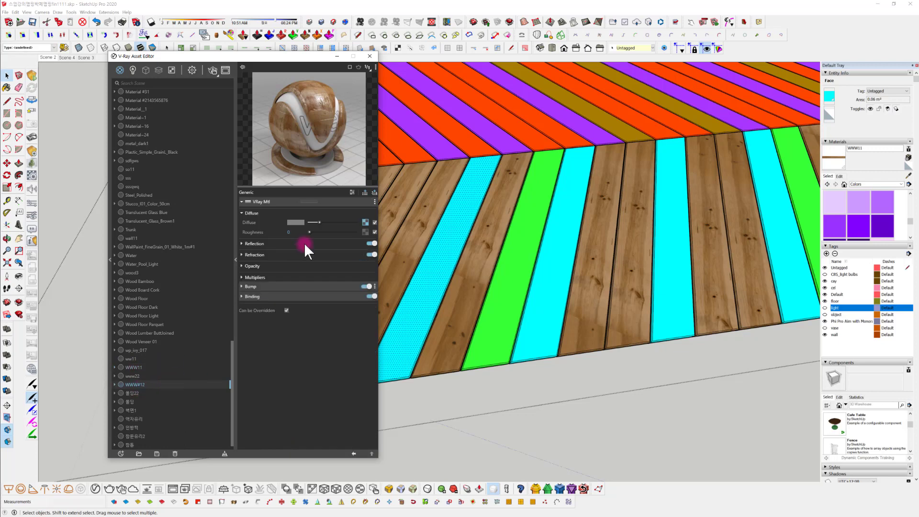
Load wood-floorboard-pine_0025-01_2000mm-by-180mm_07_cg-source.jpg as the diffuse bitmap of the WWW11 copy
{"action": "left_click", "coordinate": [365, 223]}
{"action": "left_click", "coordinate": [375, 212]}
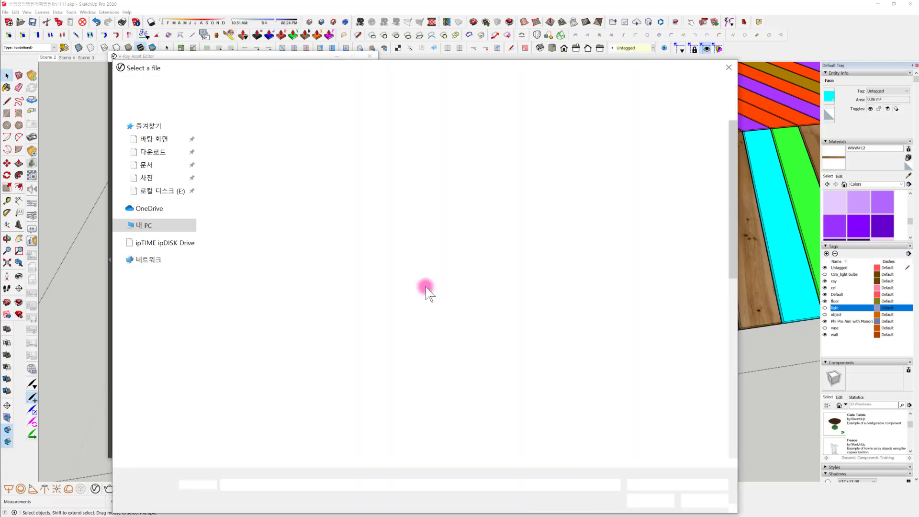
{"action": "scroll", "coordinate": [450, 350], "scroll_direction": "down", "scroll_amount": 5}
{"action": "left_click", "coordinate": [328, 342]}
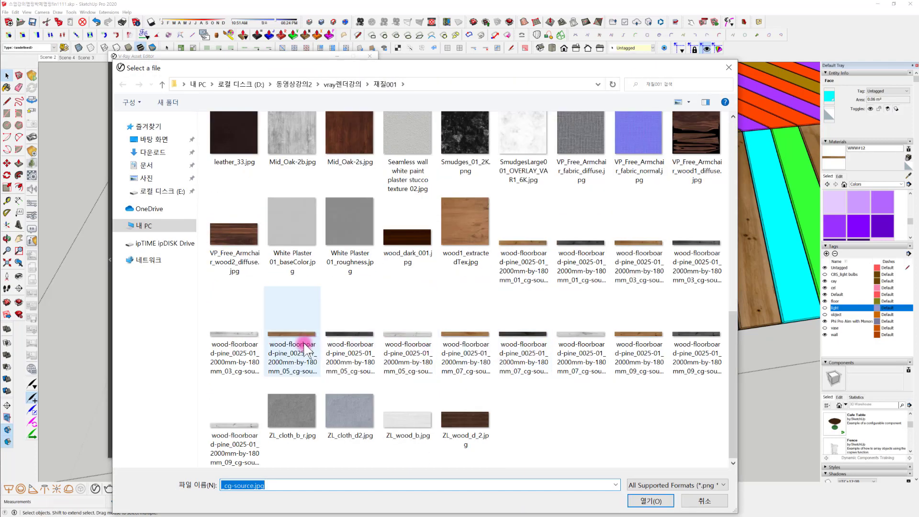
{"action": "left_click", "coordinate": [472, 331]}
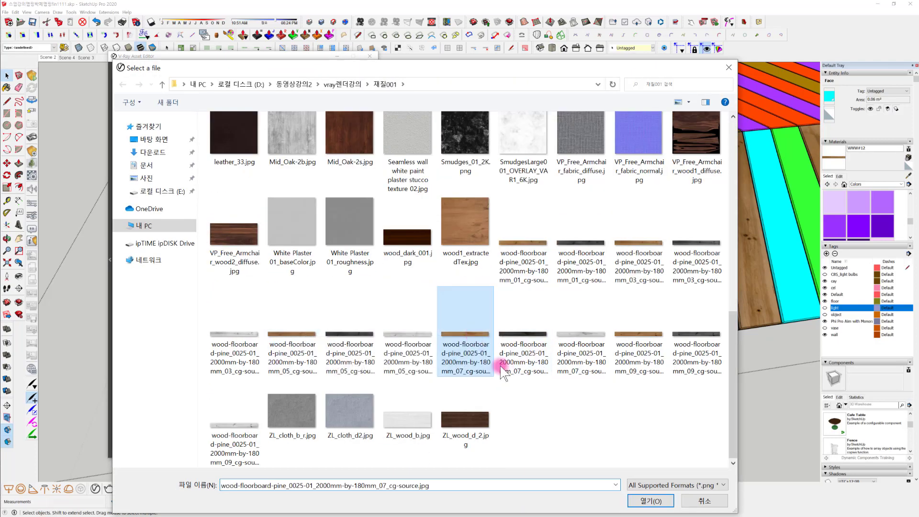
{"action": "left_click", "coordinate": [633, 501]}
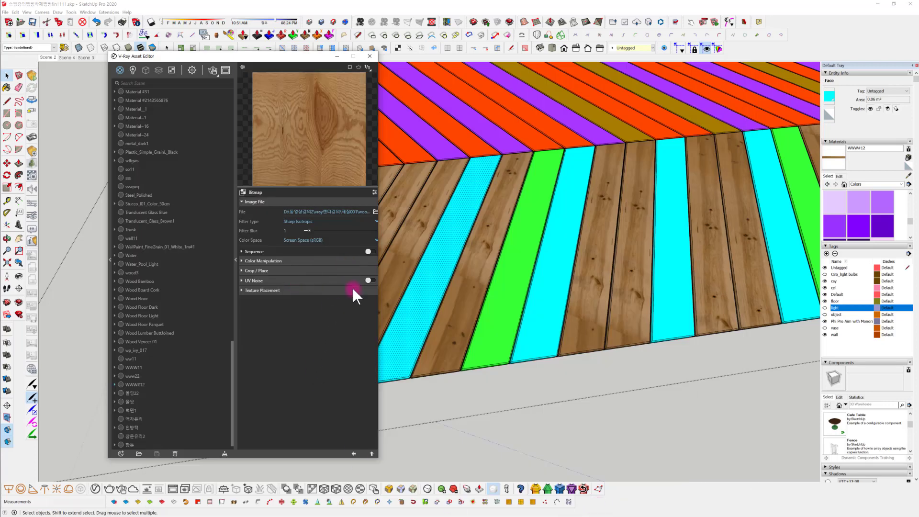
{"action": "left_click", "coordinate": [353, 453]}
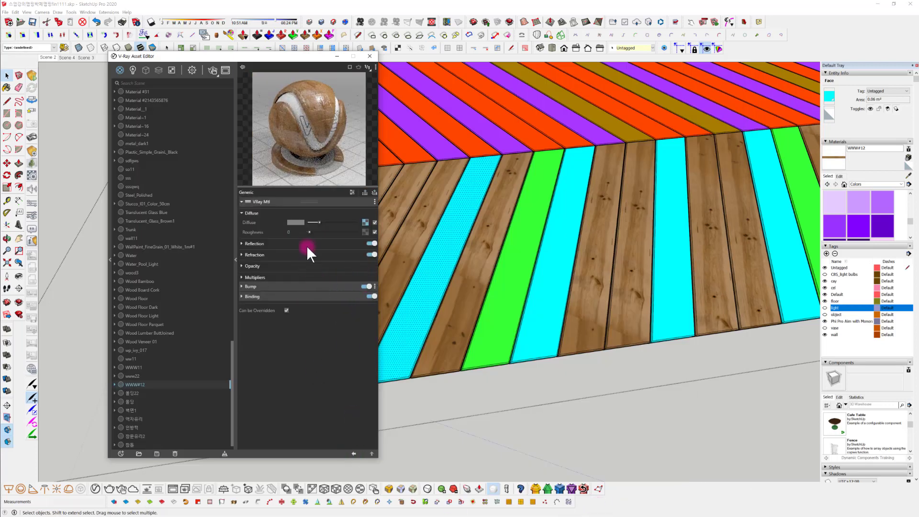
Load wood-floorboard-pine_0025-01_2000mm-by-180mm_05_cg-source_b.jpg into the bitmap feeding the reflection's Color Correction
{"action": "left_click", "coordinate": [306, 240]}
{"action": "left_click", "coordinate": [360, 254]}
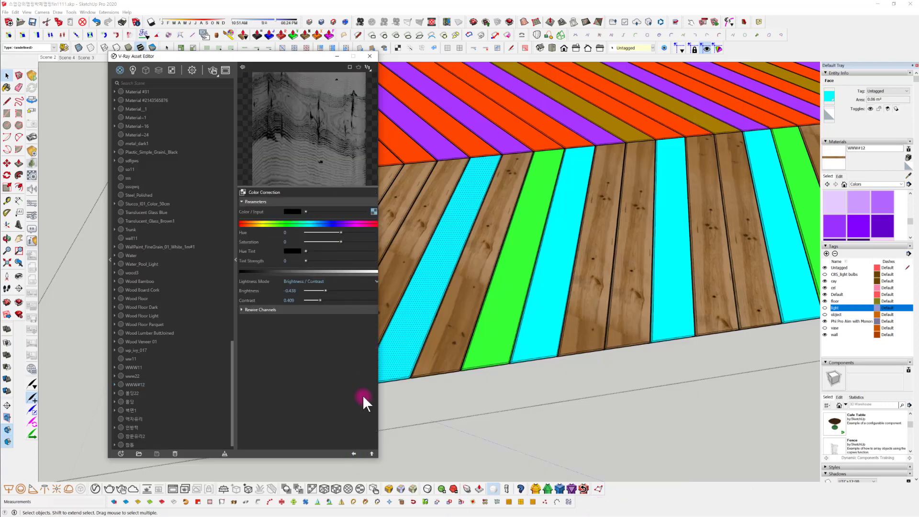
{"action": "left_click", "coordinate": [353, 453]}
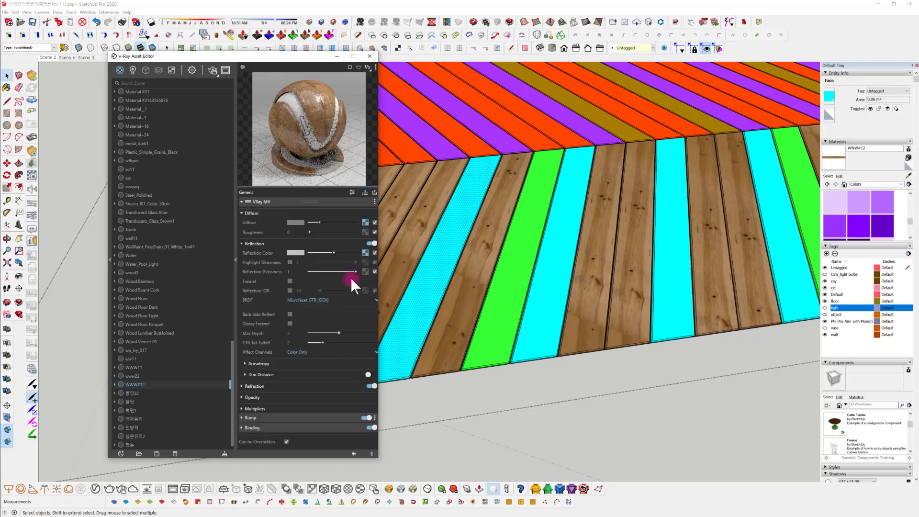
{"action": "left_click", "coordinate": [366, 253]}
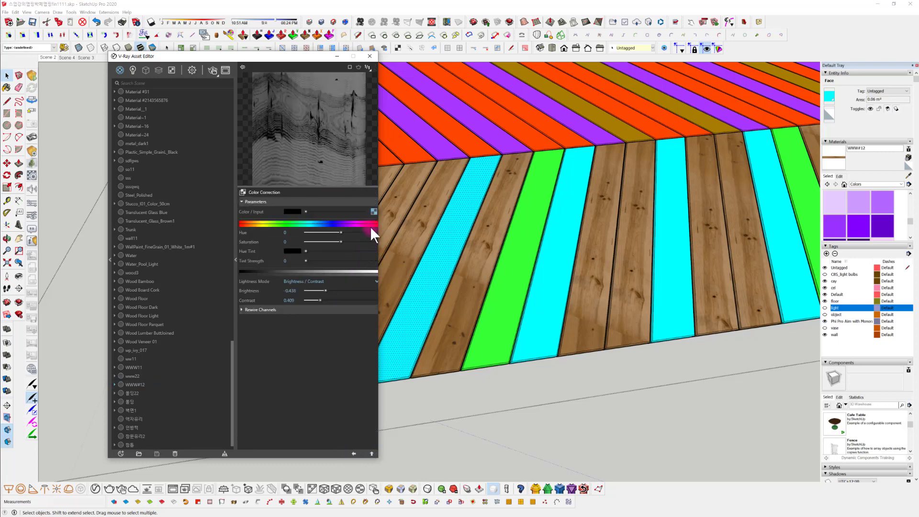
{"action": "left_click", "coordinate": [375, 210]}
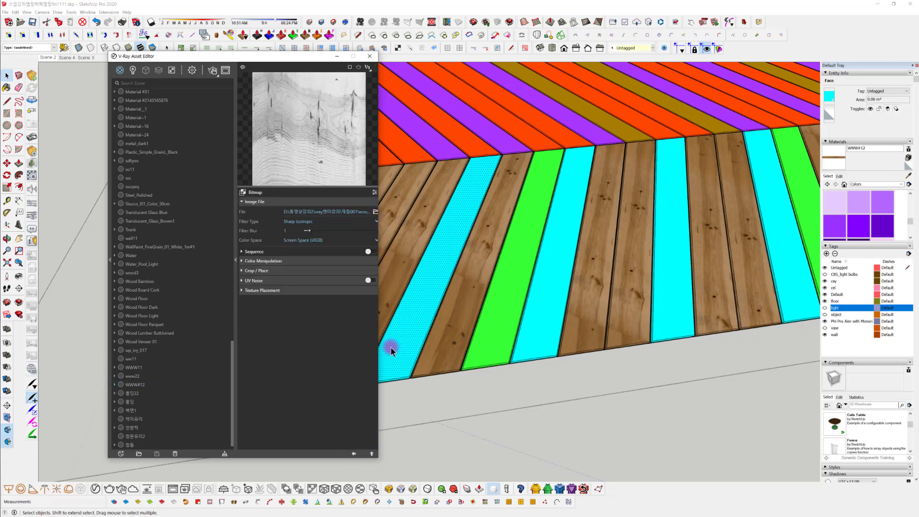
{"action": "left_click", "coordinate": [375, 211]}
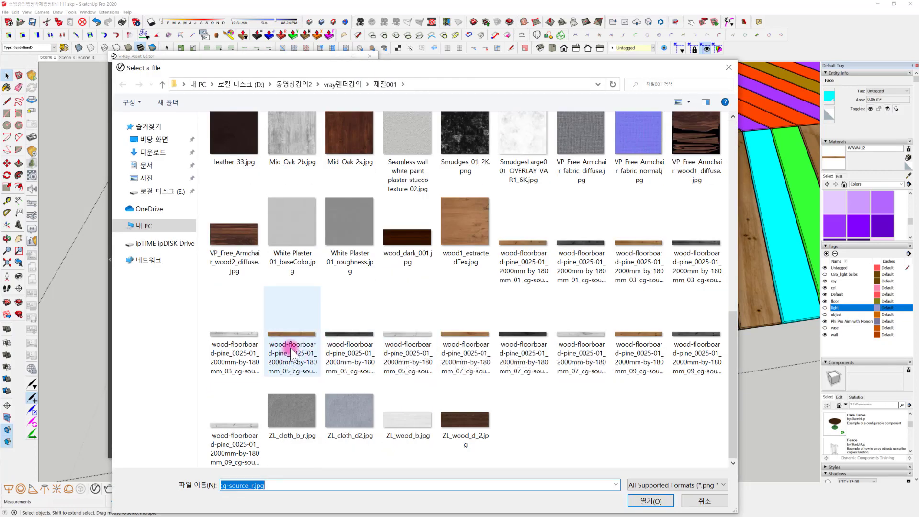
{"action": "left_click", "coordinate": [362, 364]}
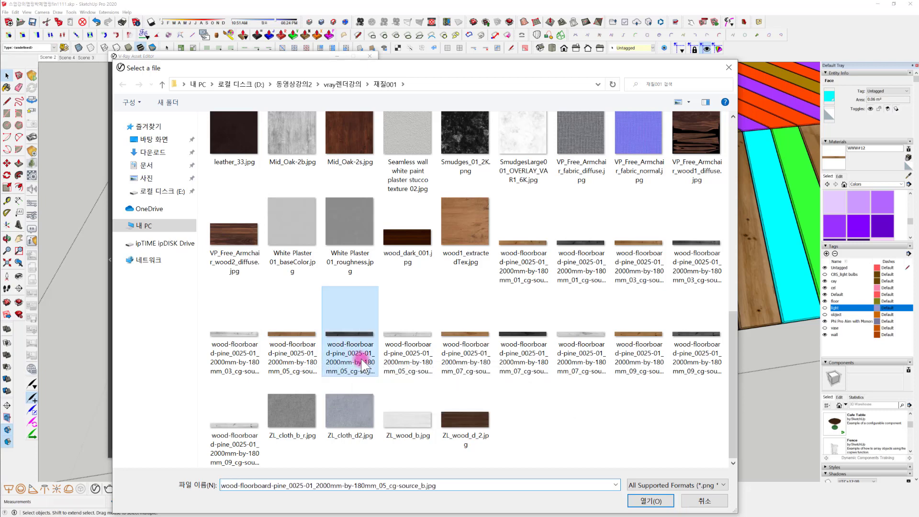
{"action": "left_click", "coordinate": [650, 501]}
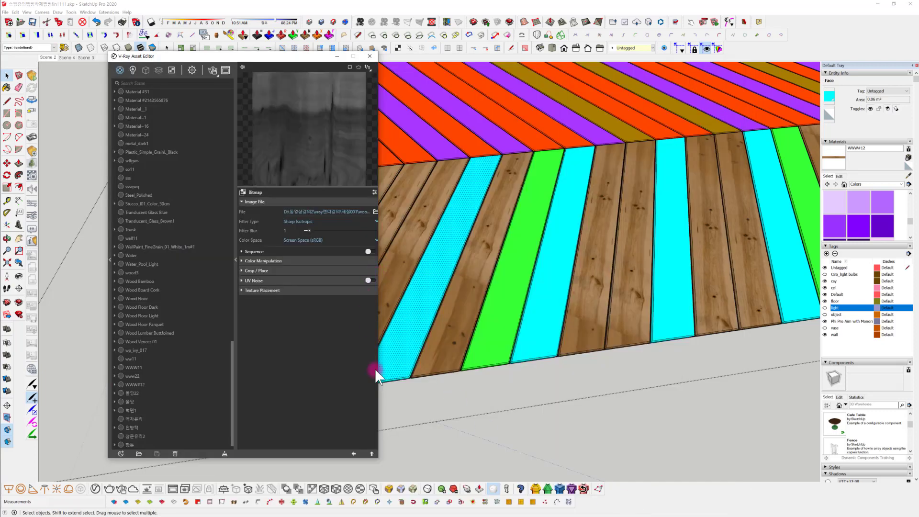
Replace the reflection bitmap with wood-floorboard-pine_0025-01_2000mm-by-180mm_05_cg-source_r.jpg and return to the material's settings
{"action": "left_click", "coordinate": [374, 211]}
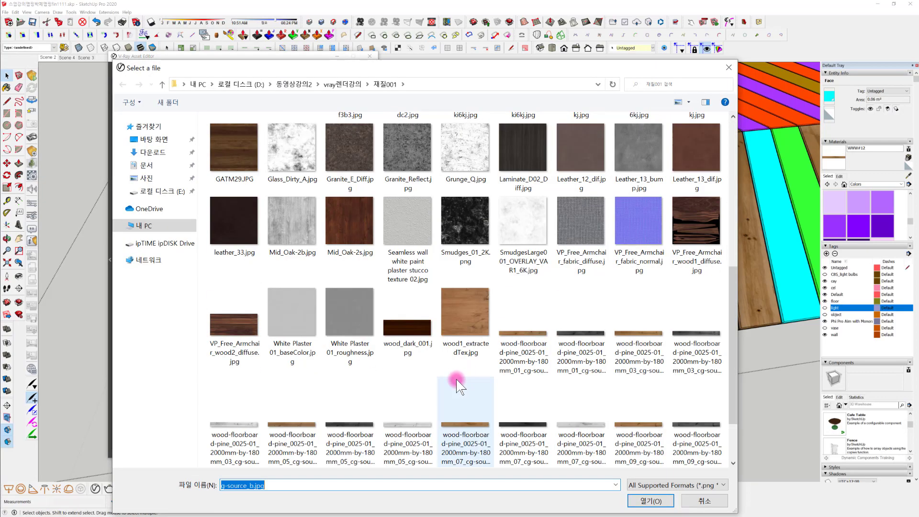
{"action": "scroll", "coordinate": [456, 379], "scroll_direction": "down", "scroll_amount": 2}
{"action": "left_click", "coordinate": [409, 342]}
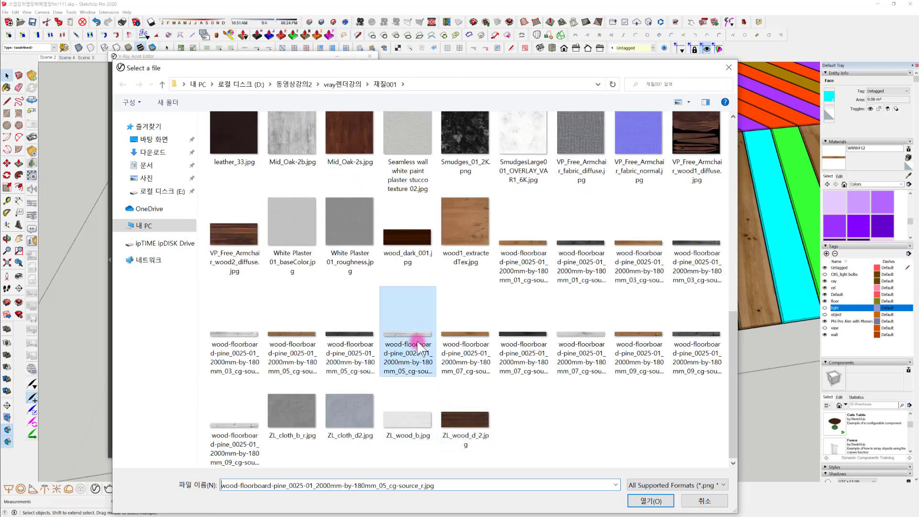
{"action": "left_click", "coordinate": [647, 501]}
{"action": "left_click", "coordinate": [353, 453]}
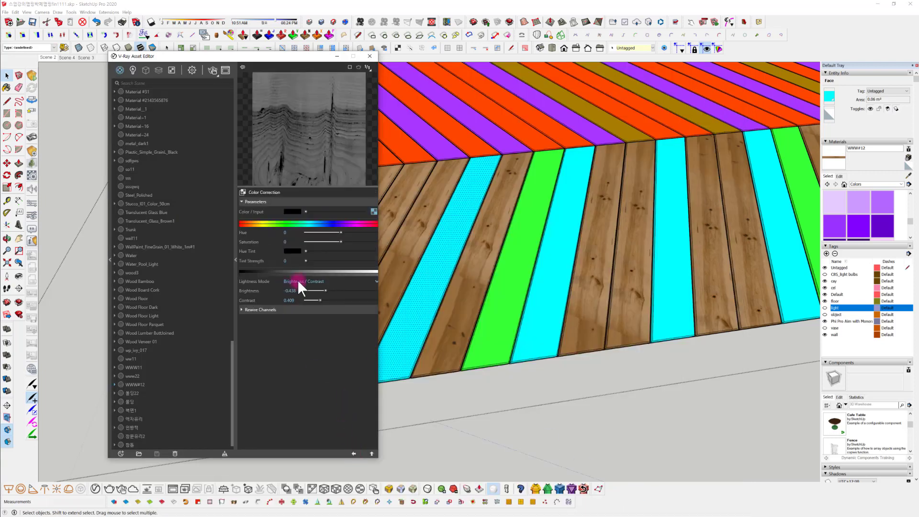
{"action": "left_click", "coordinate": [354, 454]}
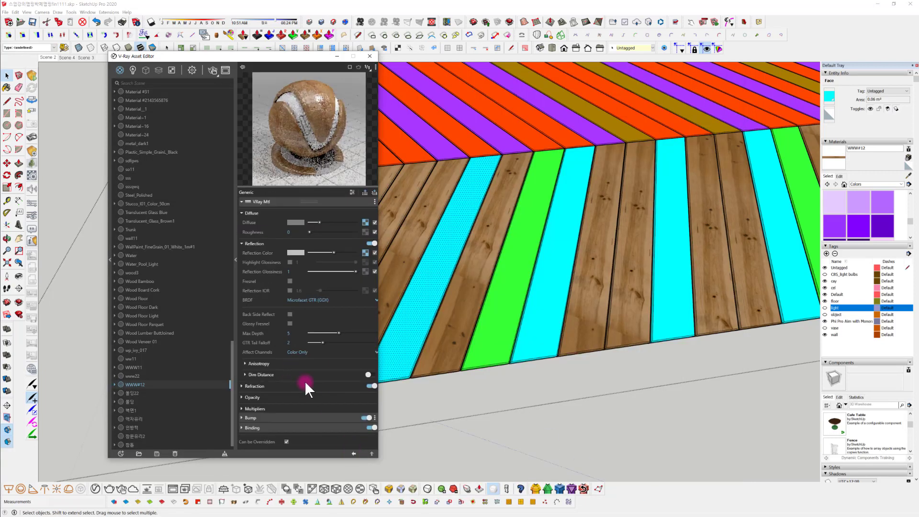
Load wood-floorboard-pine_0025-01_2000mm-by-180mm_05_cg-source_r.jpg as the bump map of the WWW11 copy
{"action": "left_click", "coordinate": [320, 418]}
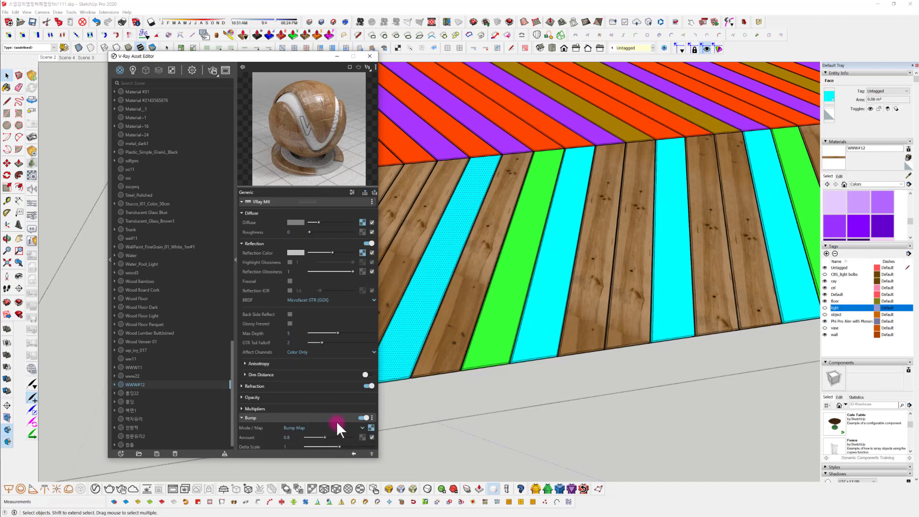
{"action": "left_click", "coordinate": [372, 404]}
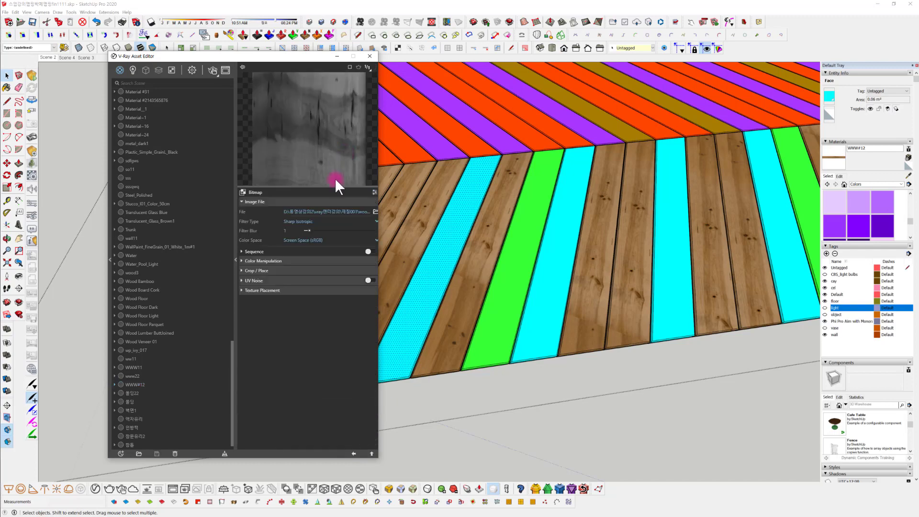
{"action": "left_click", "coordinate": [376, 210]}
{"action": "scroll", "coordinate": [357, 314], "scroll_direction": "down", "scroll_amount": 10}
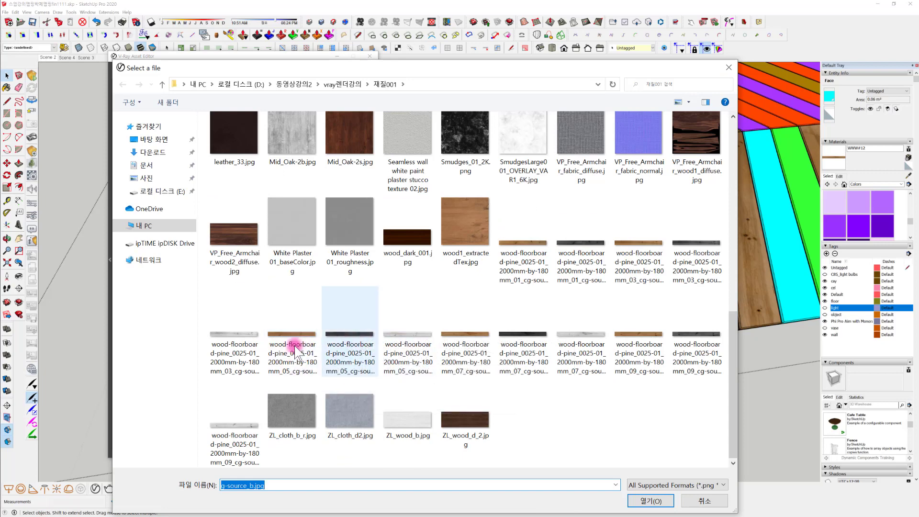
{"action": "left_click", "coordinate": [400, 350]}
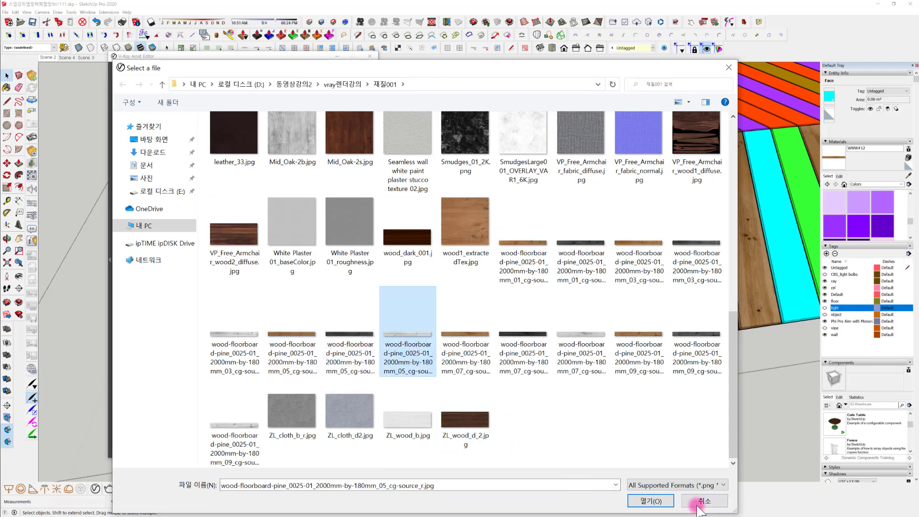
{"action": "left_click", "coordinate": [650, 501]}
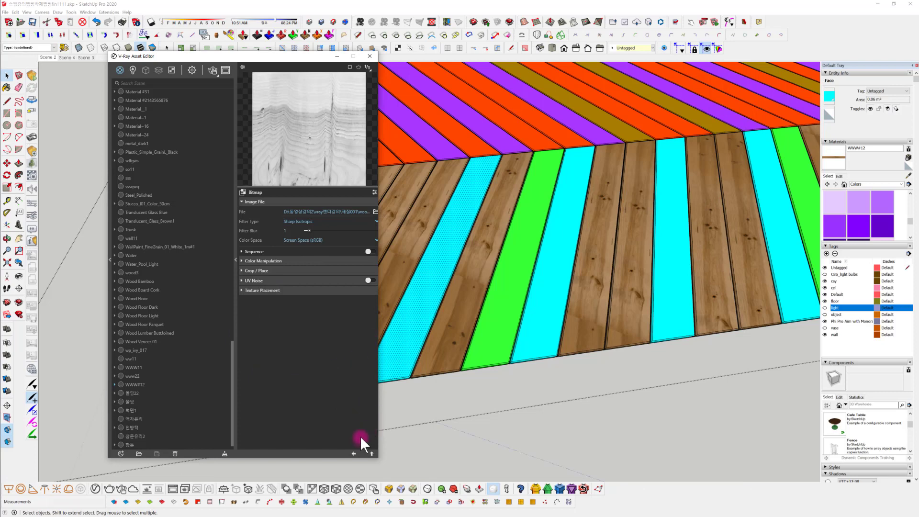
{"action": "left_click", "coordinate": [354, 453]}
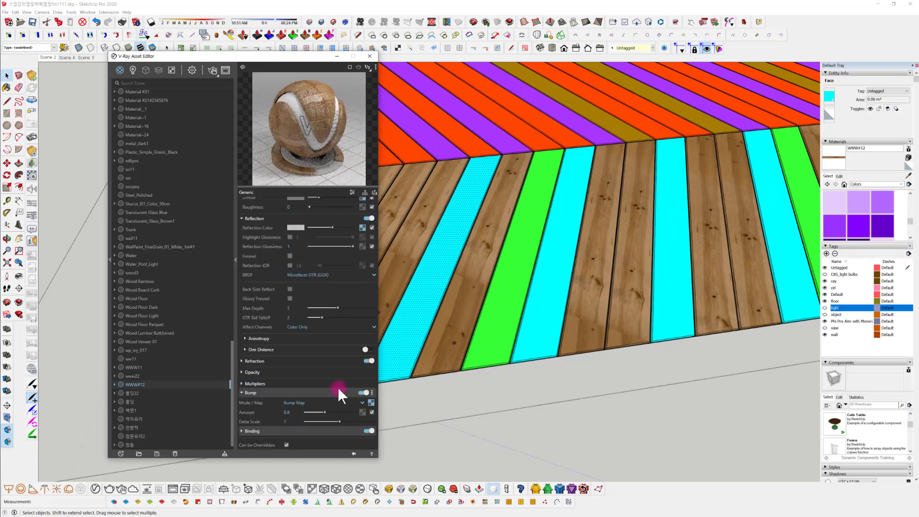
Replace the bump map's bitmap with wood-floorboard-pine_0025-01_2000mm-by-180mm_05_cg-source_b.jpg and return to the material's settings
{"action": "left_click", "coordinate": [369, 402]}
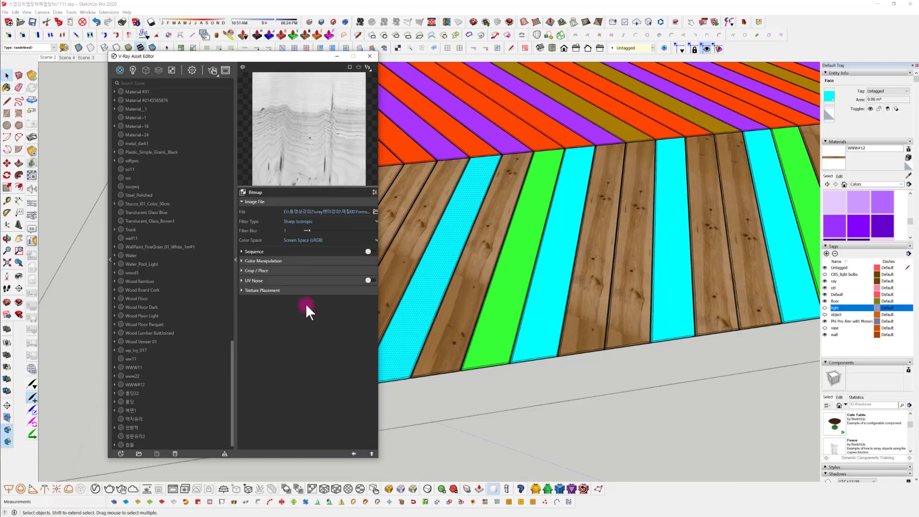
{"action": "left_click", "coordinate": [375, 211]}
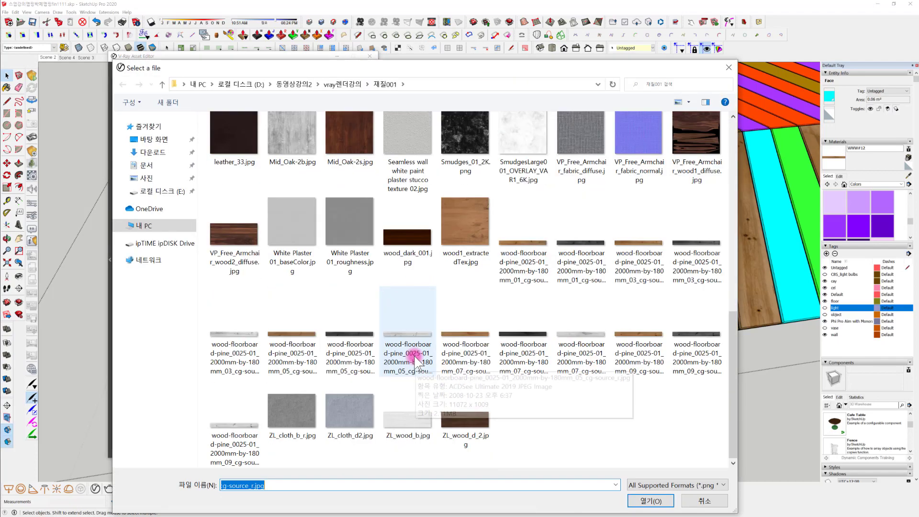
{"action": "left_click", "coordinate": [352, 352]}
{"action": "left_click", "coordinate": [646, 501]}
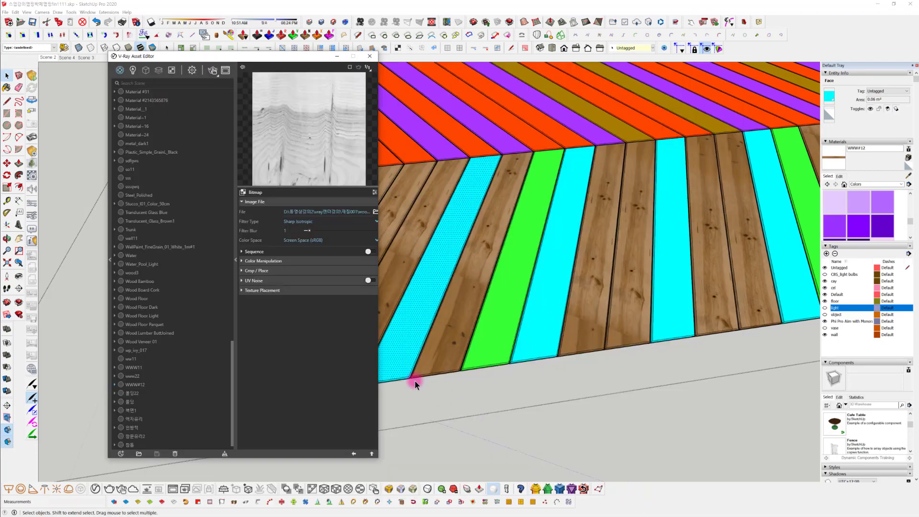
{"action": "left_click", "coordinate": [354, 454]}
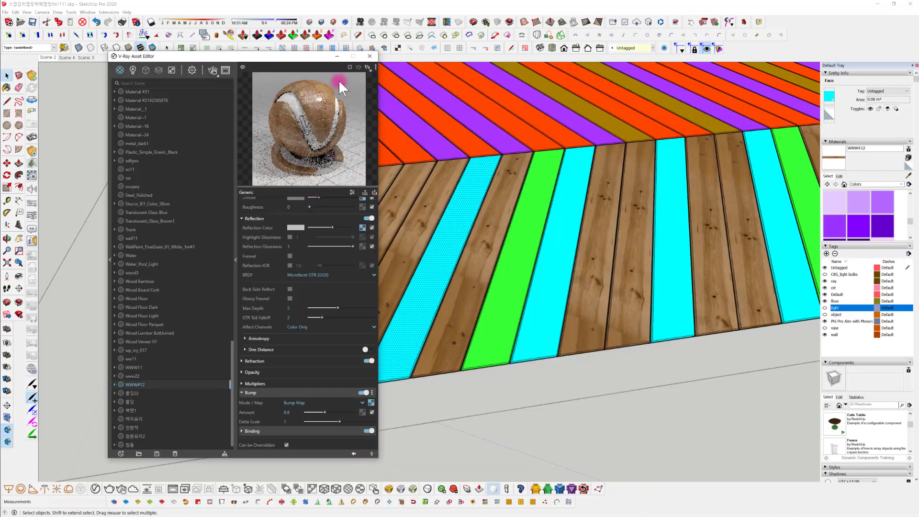
Check the reflection map's Color Correction and its source bitmap, then return to the material's settings
{"action": "left_click", "coordinate": [362, 225]}
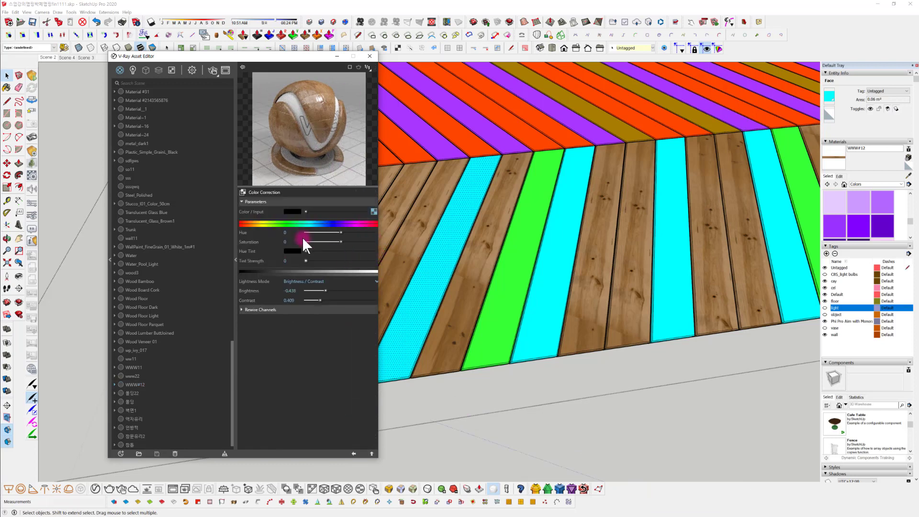
{"action": "left_click", "coordinate": [373, 211]}
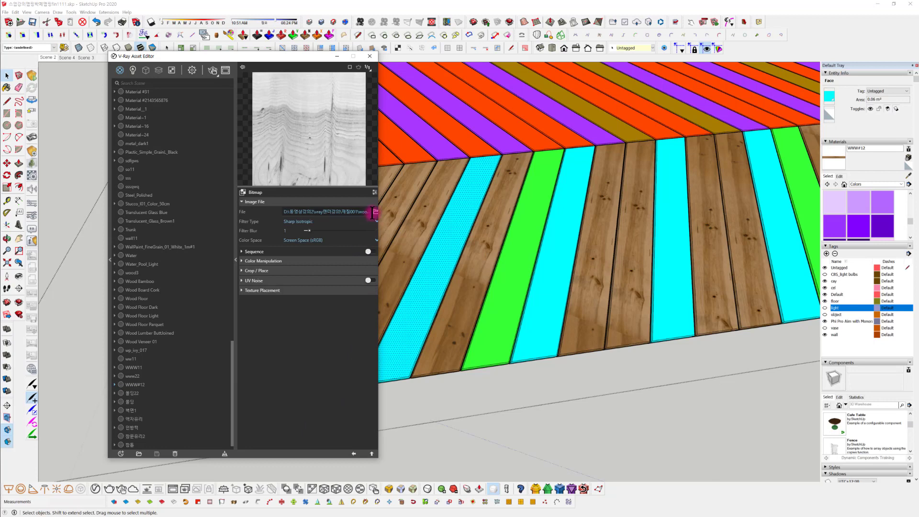
{"action": "left_click", "coordinate": [353, 452]}
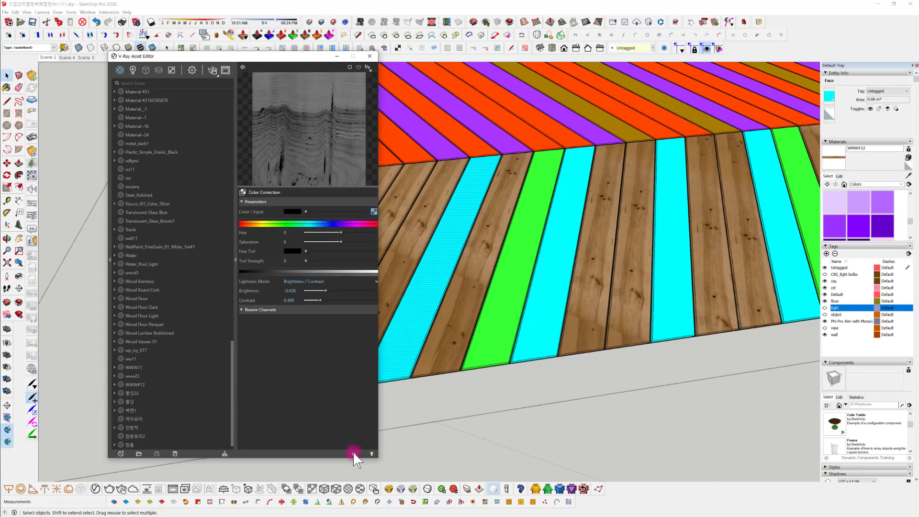
{"action": "left_click", "coordinate": [353, 452]}
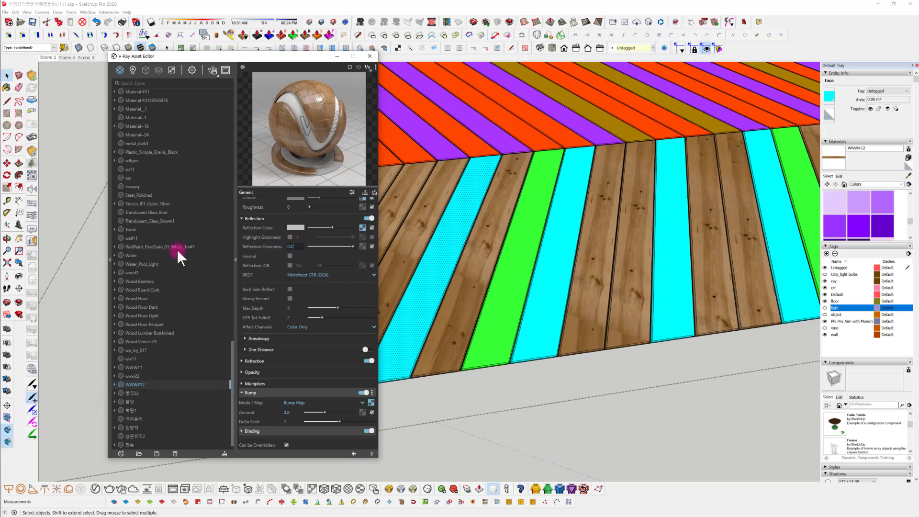
Set the Reflection Glossiness of both WWW#12 and WWW11 to 0.89 and clear the face selection
{"action": "key", "text": "Return"}
{"action": "left_click", "coordinate": [171, 370]}
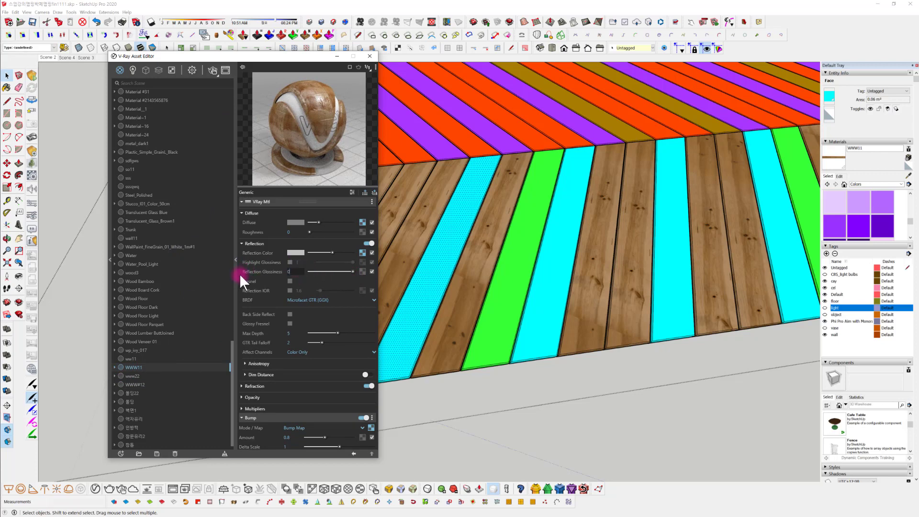
{"action": "type", "text": "0.89"}
{"action": "key", "text": "Return"}
{"action": "left_click", "coordinate": [514, 410]}
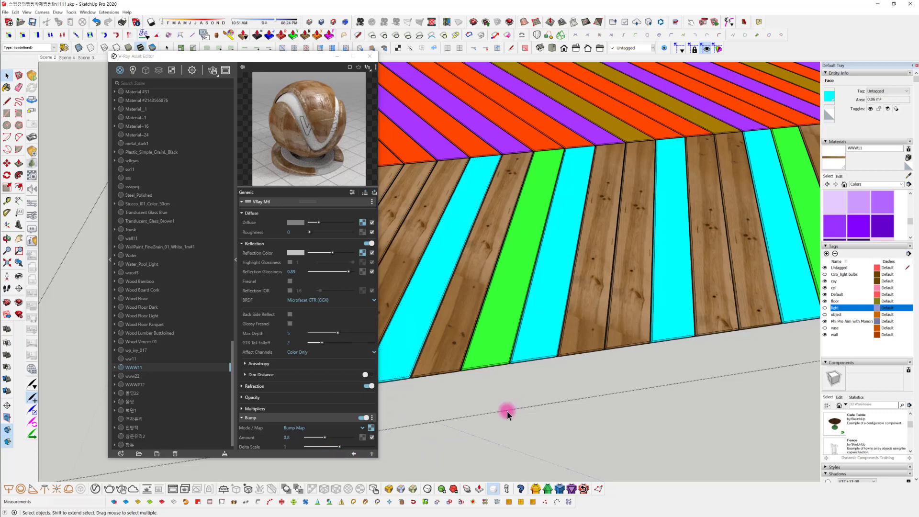
Apply the WWW#12 material to the entire cyan plank nearest the floor's pointed corner and close the V-Ray Asset Editor
{"action": "left_click", "coordinate": [146, 374]}
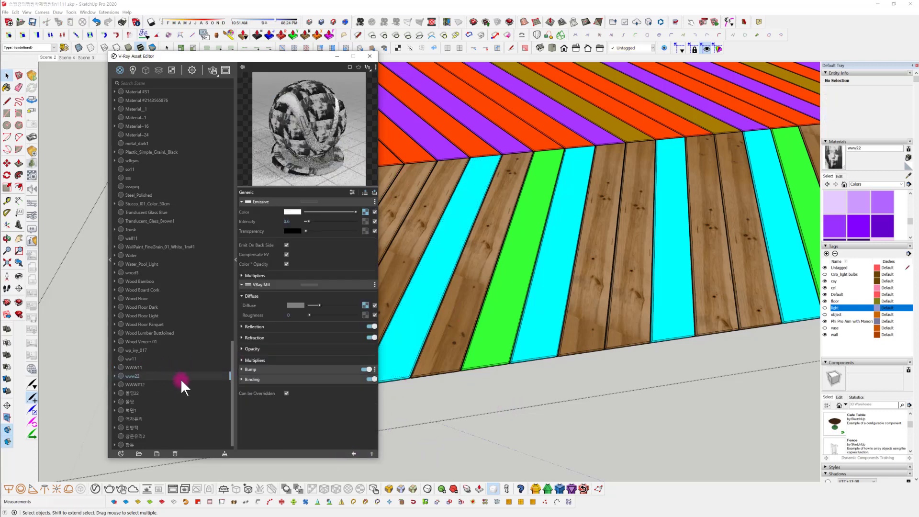
{"action": "left_click", "coordinate": [397, 329]}
{"action": "left_click", "coordinate": [398, 329]}
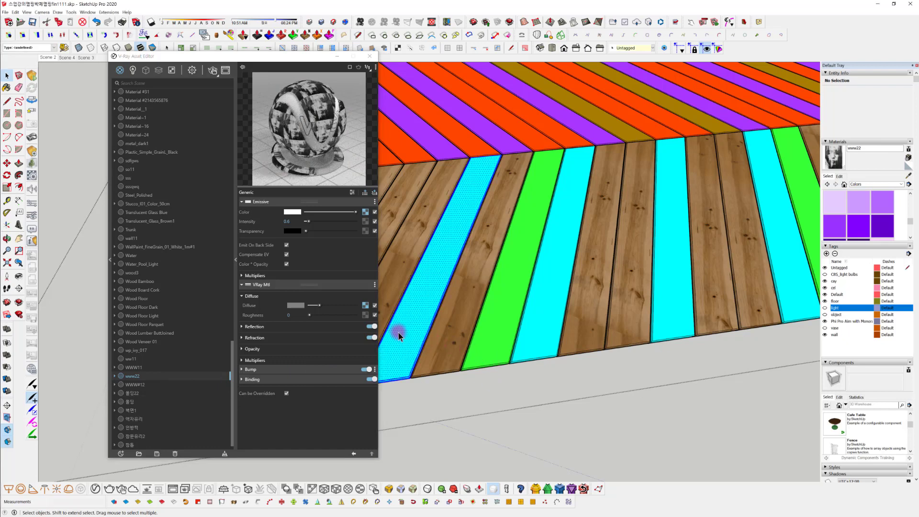
{"action": "left_click", "coordinate": [139, 384]}
{"action": "right_click", "coordinate": [139, 384]}
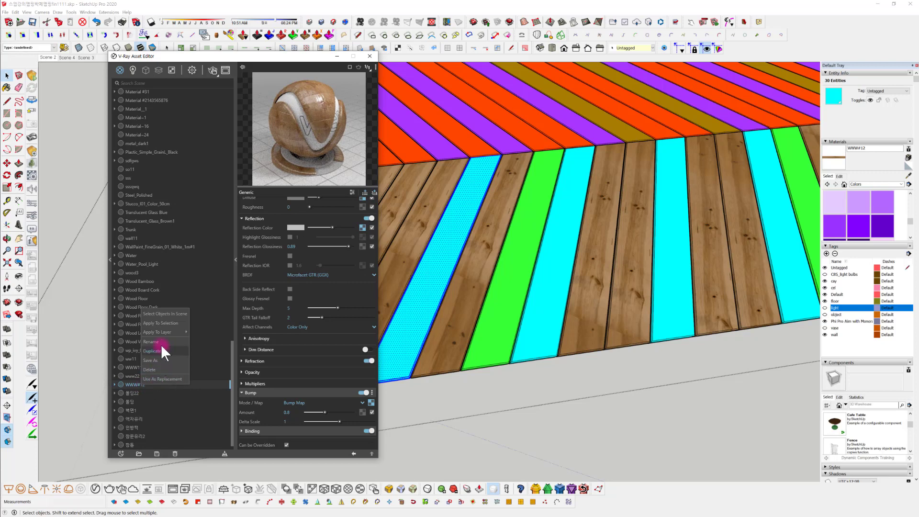
{"action": "left_click", "coordinate": [170, 323]}
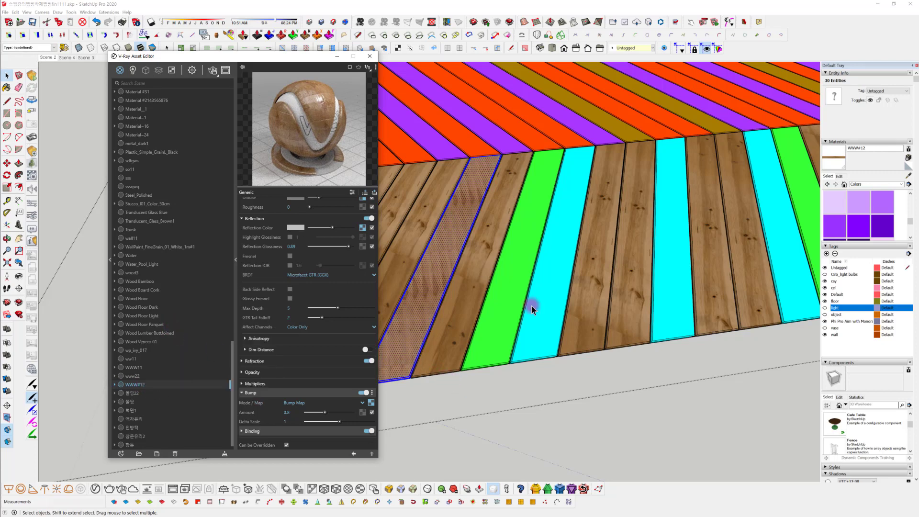
{"action": "left_click", "coordinate": [369, 56]}
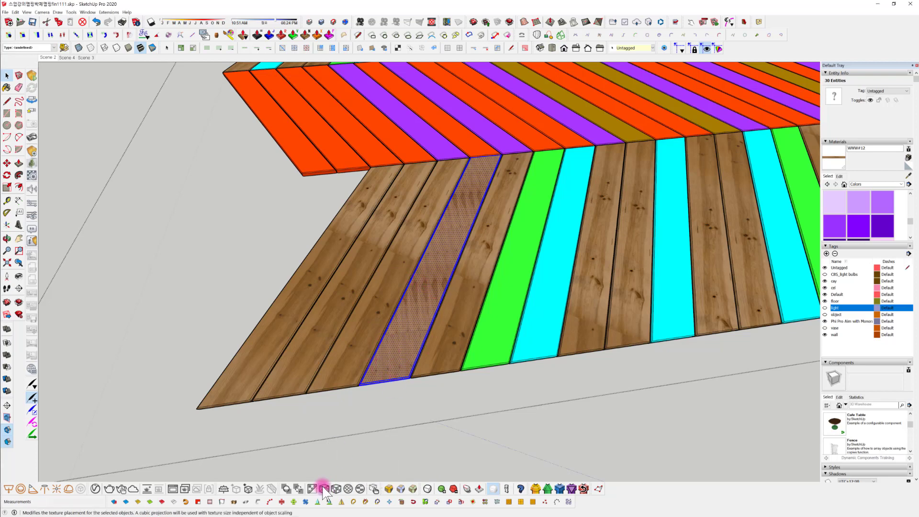
Use ThruPaint to set the WWW#12 texture tiling to 1x1 on the selected fourth plank
{"action": "middle_click_drag", "start_coordinate": [376, 409], "coordinate": [355, 493]}
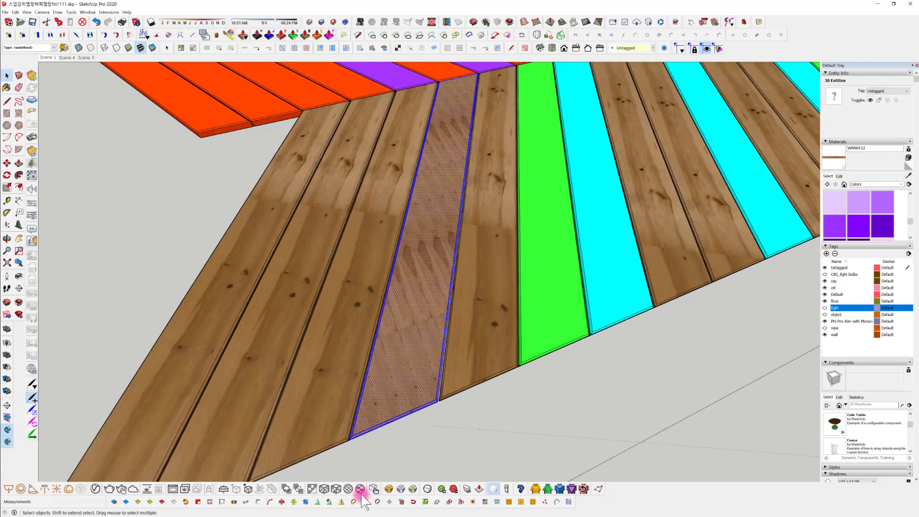
{"action": "middle_click_drag", "start_coordinate": [405, 388], "coordinate": [429, 398]}
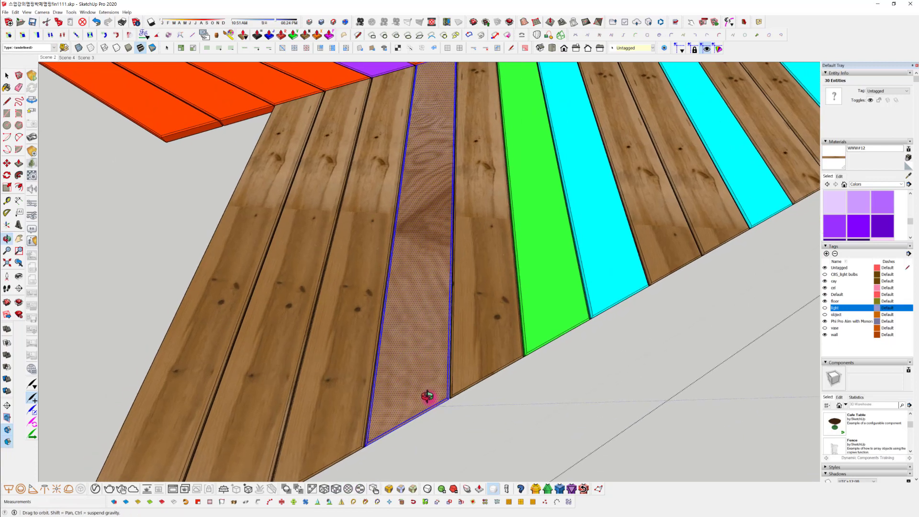
{"action": "scroll", "coordinate": [412, 369], "scroll_direction": "down", "scroll_amount": 3}
{"action": "scroll", "coordinate": [409, 351], "scroll_direction": "up", "scroll_amount": 4}
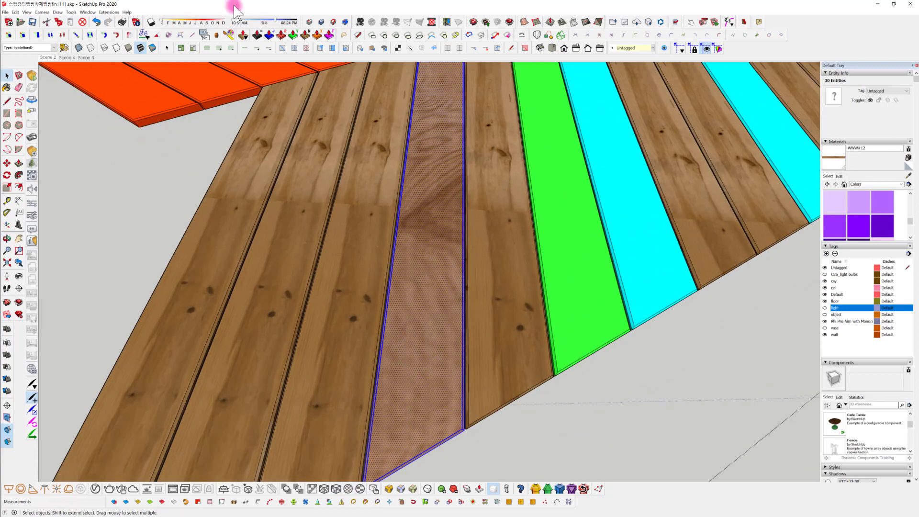
{"action": "left_click", "coordinate": [211, 34]}
{"action": "left_click", "coordinate": [436, 289]}
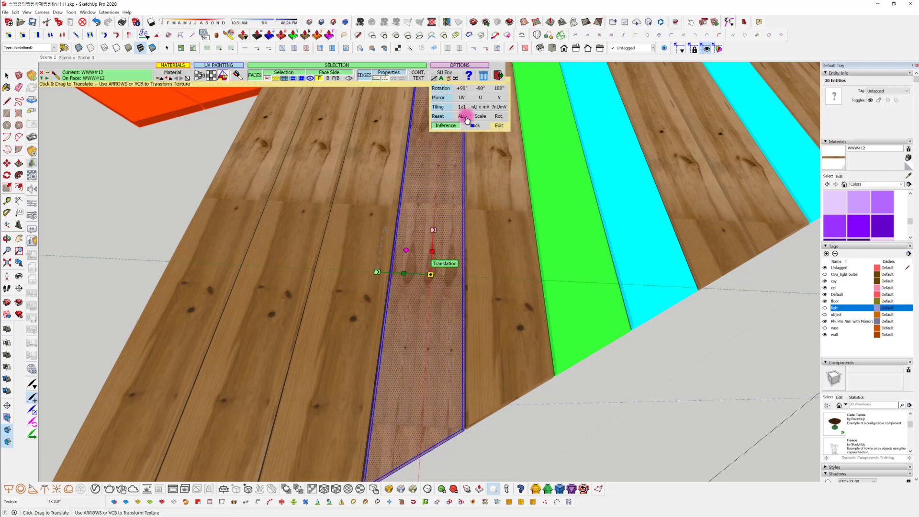
{"action": "left_click", "coordinate": [462, 106]}
{"action": "middle_click_drag", "start_coordinate": [468, 234], "coordinate": [461, 242]}
{"action": "middle_click_drag", "start_coordinate": [461, 242], "coordinate": [449, 278], "text": "shift"}
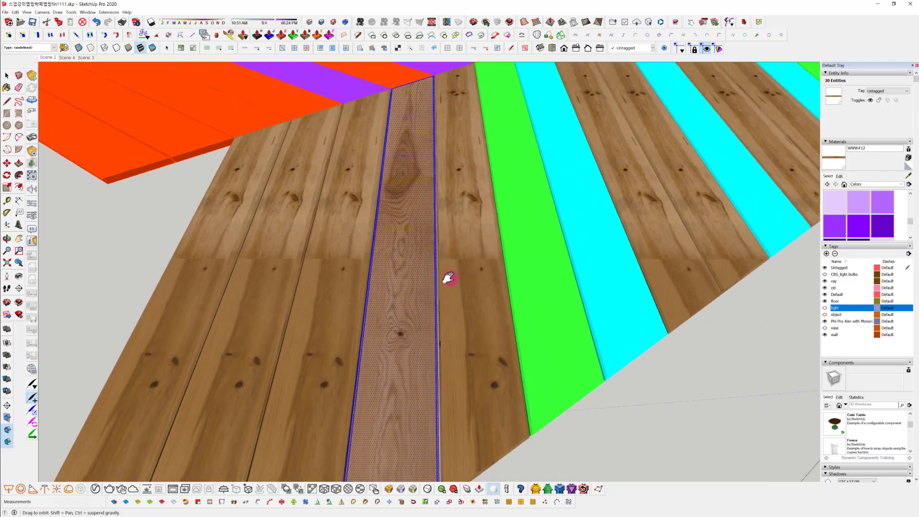
{"action": "scroll", "coordinate": [382, 213], "scroll_direction": "down", "scroll_amount": 2}
{"action": "middle_click_drag", "start_coordinate": [468, 362], "coordinate": [437, 358]}
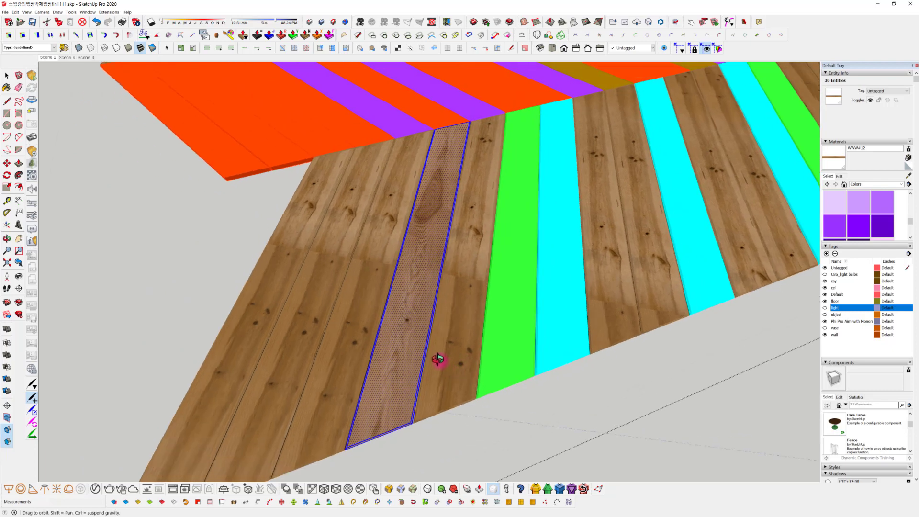
Paint the plank between the fourth plank and the green one with WWW#12 and set its texture tiling to 1x1
{"action": "left_click", "coordinate": [461, 319]}
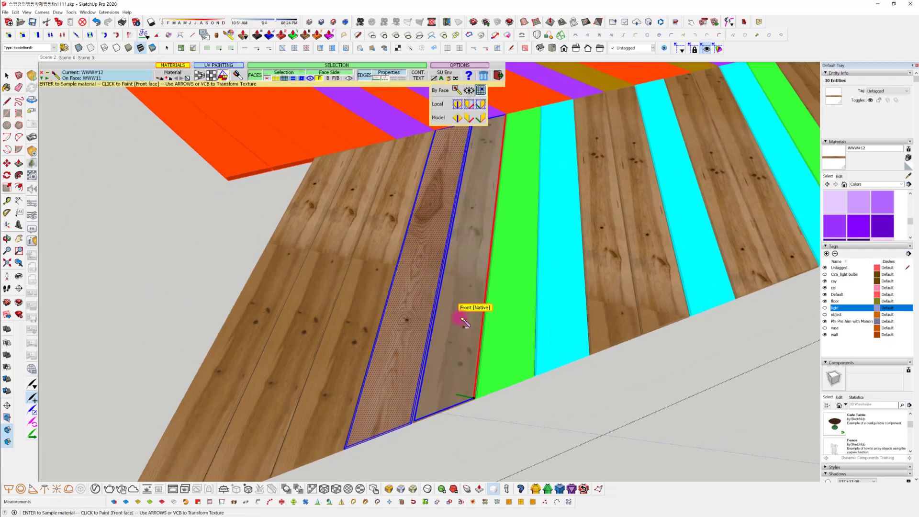
{"action": "left_click", "coordinate": [470, 294]}
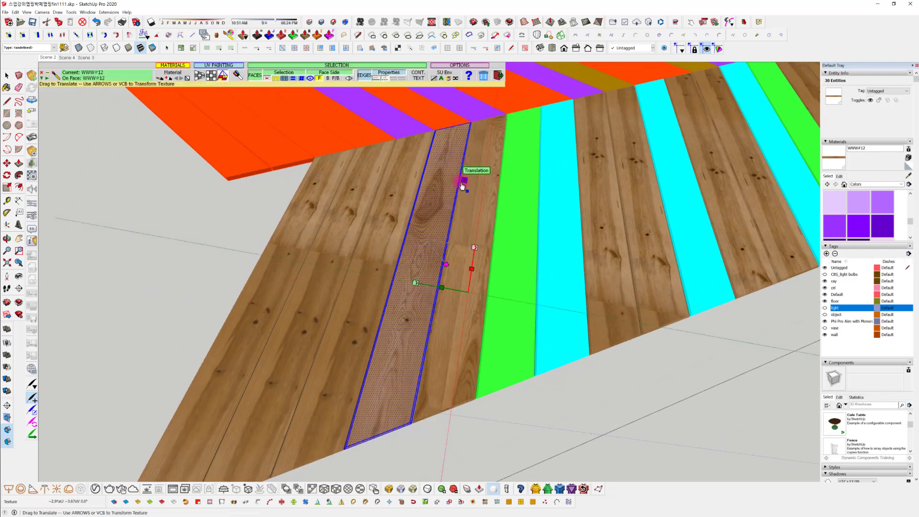
{"action": "left_click", "coordinate": [461, 108]}
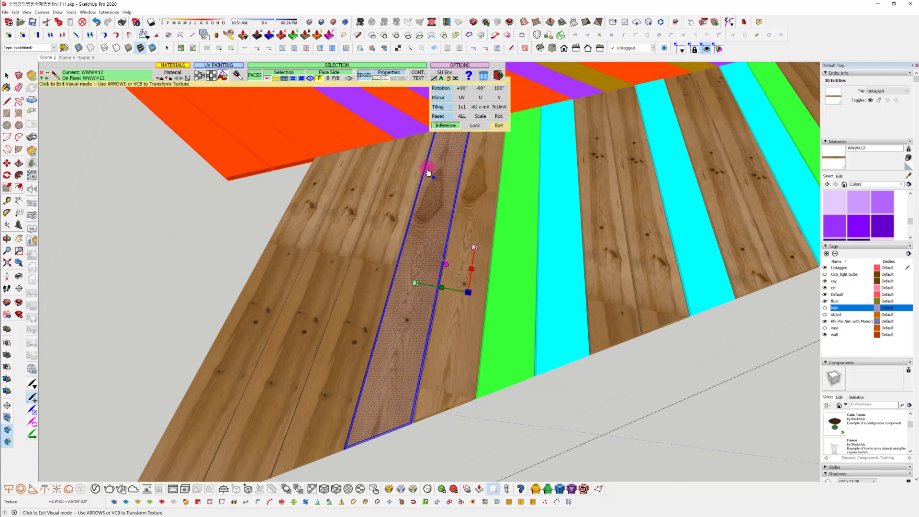
{"action": "left_click", "coordinate": [386, 229]}
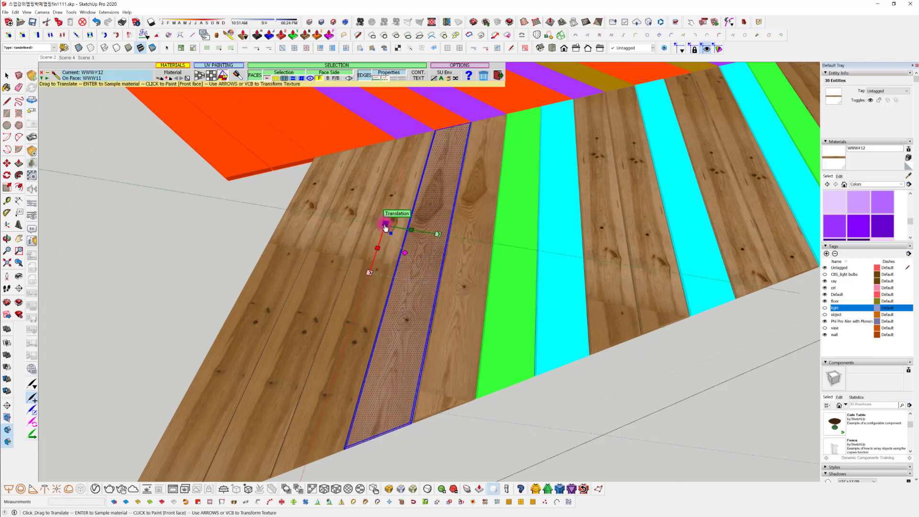
{"action": "left_click", "coordinate": [386, 229]}
{"action": "left_click", "coordinate": [515, 415]}
{"action": "middle_click_drag", "start_coordinate": [515, 415], "coordinate": [406, 328]}
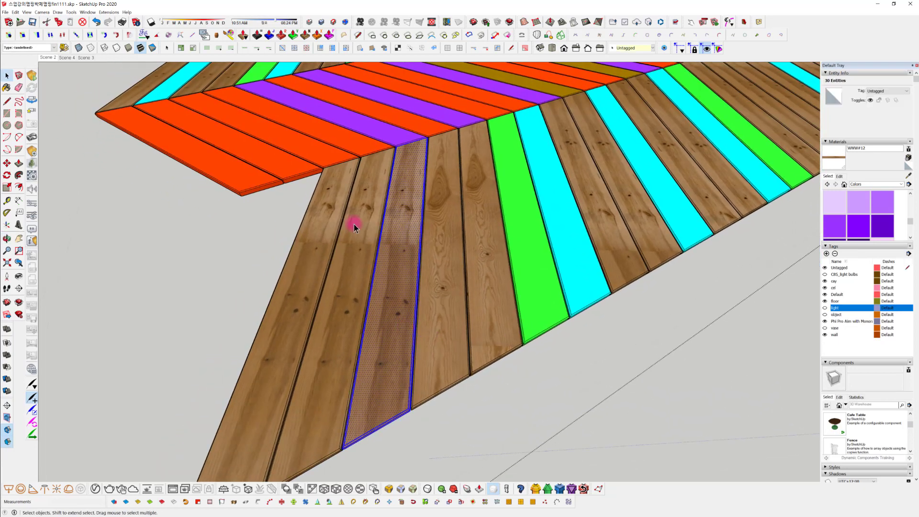
Paint the three outermost planks at the floor's pointed corner with WWW#12 using ThruPaint, then clear the selection
{"action": "left_click", "coordinate": [226, 34]}
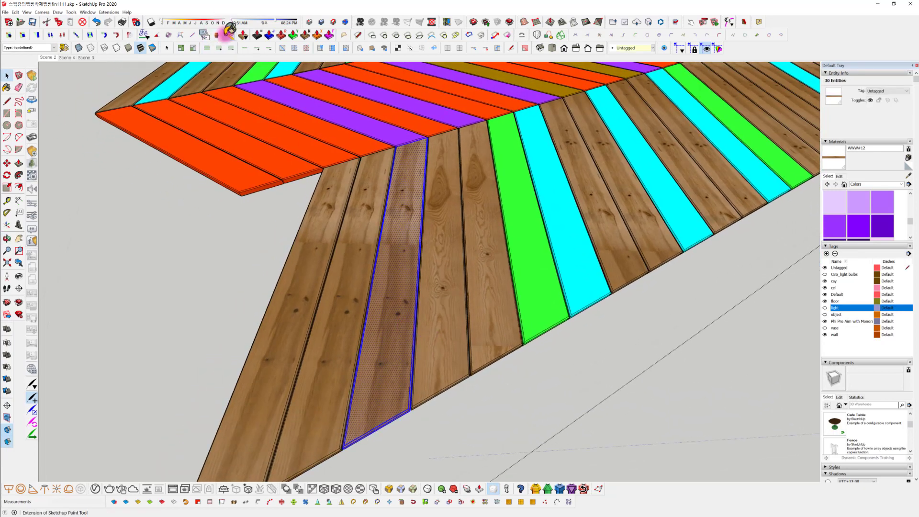
{"action": "left_click", "coordinate": [392, 282]}
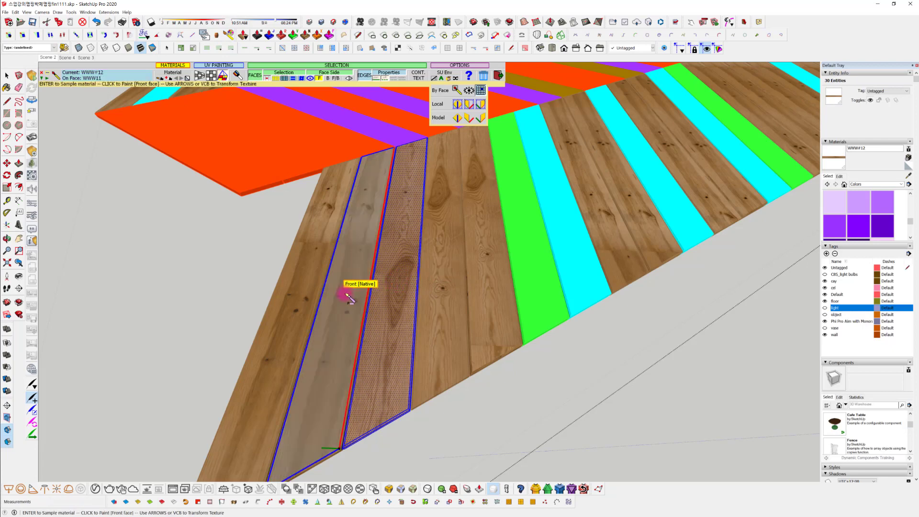
{"action": "left_click", "coordinate": [330, 299]}
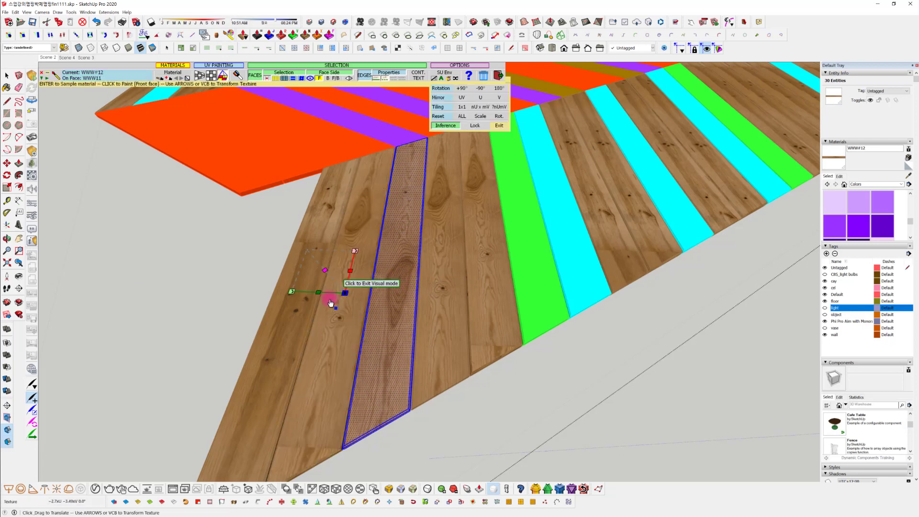
{"action": "left_click", "coordinate": [298, 287]}
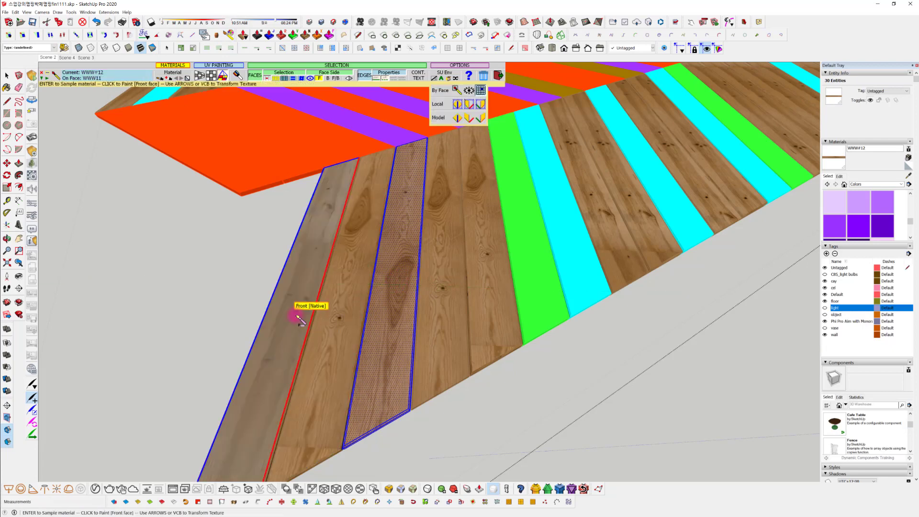
{"action": "left_click", "coordinate": [297, 317]}
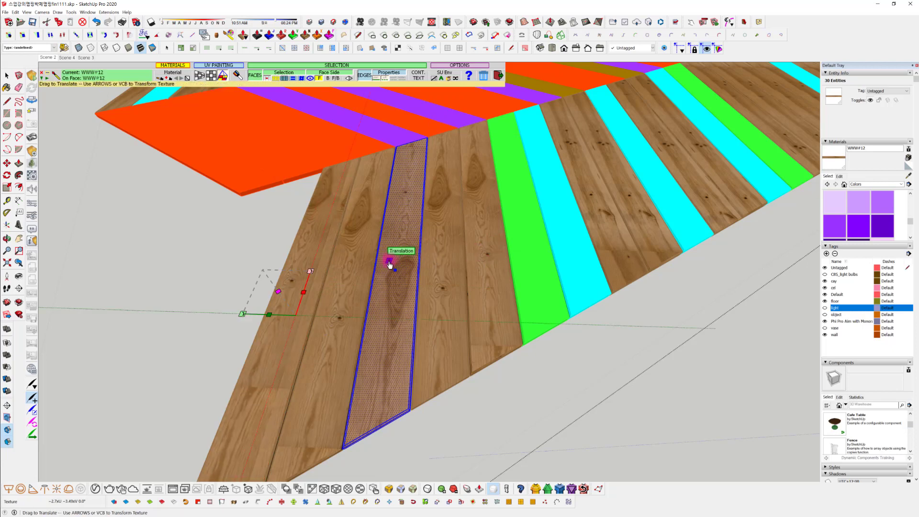
{"action": "key", "text": "space"}
{"action": "left_click", "coordinate": [522, 383]}
{"action": "middle_click_drag", "start_coordinate": [523, 384], "coordinate": [558, 252]}
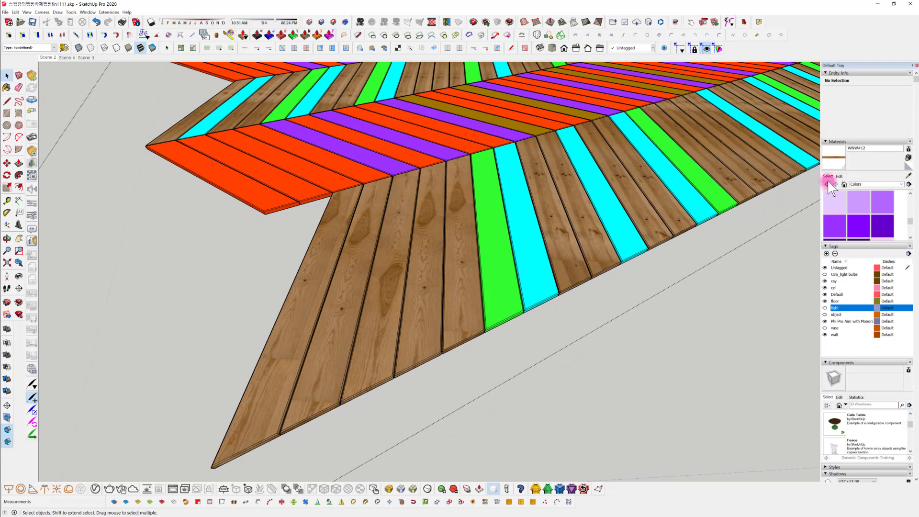
Sample WWW11 from the neighbouring planks and repaint the second corner plank and the plank beside the green one with it
{"action": "left_click", "coordinate": [908, 175]}
{"action": "left_click", "coordinate": [554, 220]}
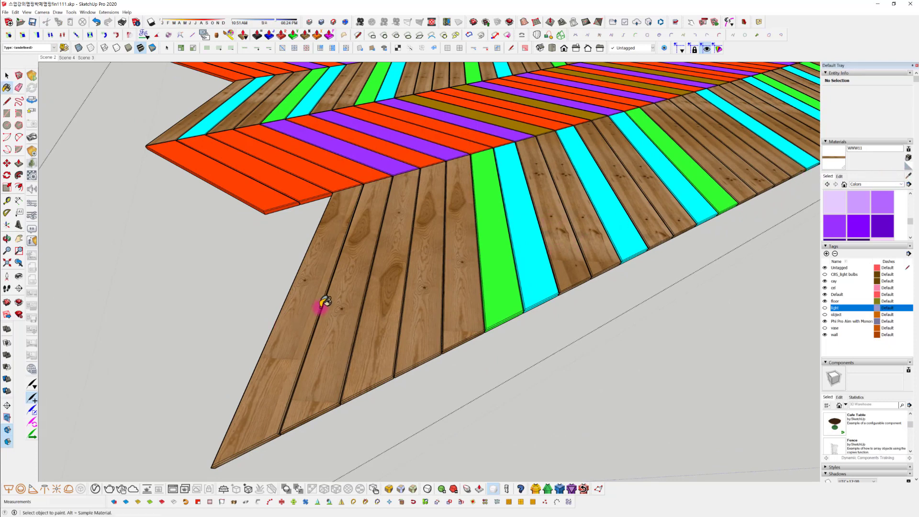
{"action": "left_click", "coordinate": [345, 311]}
{"action": "key", "text": "space"}
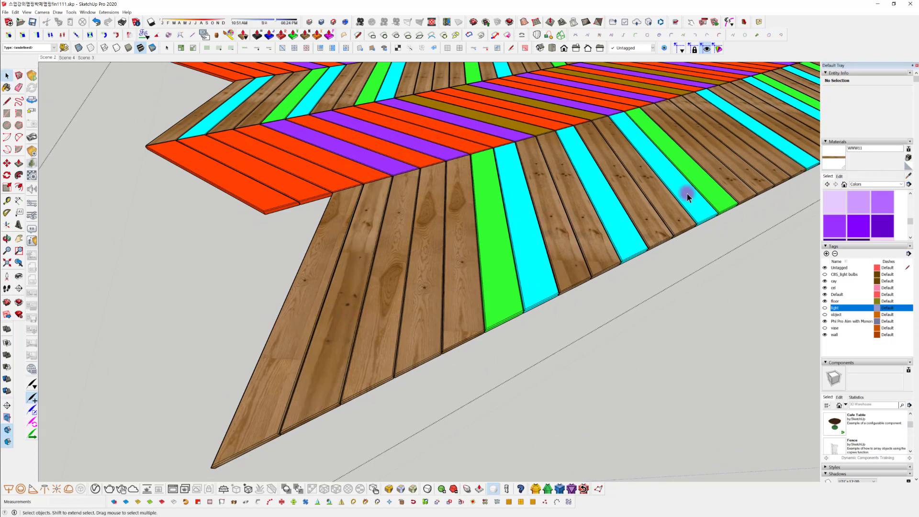
{"action": "left_click", "coordinate": [909, 175]}
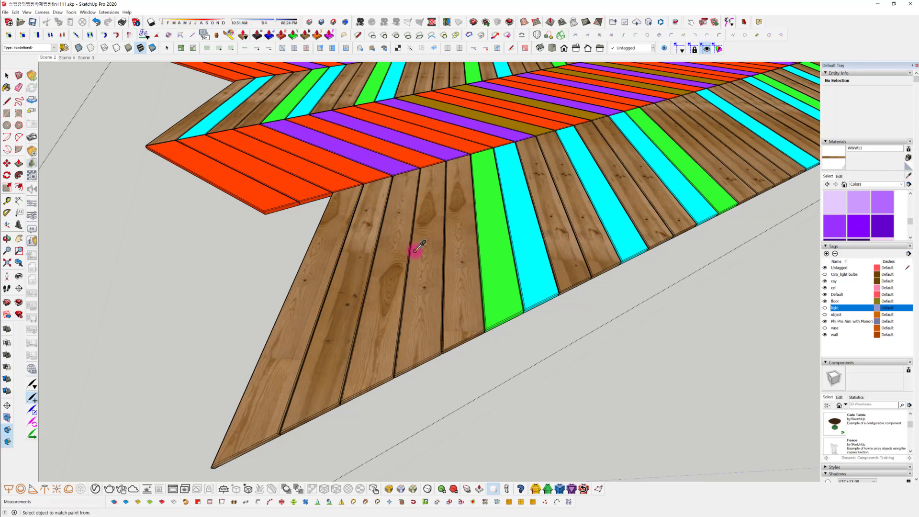
{"action": "left_click", "coordinate": [346, 265]}
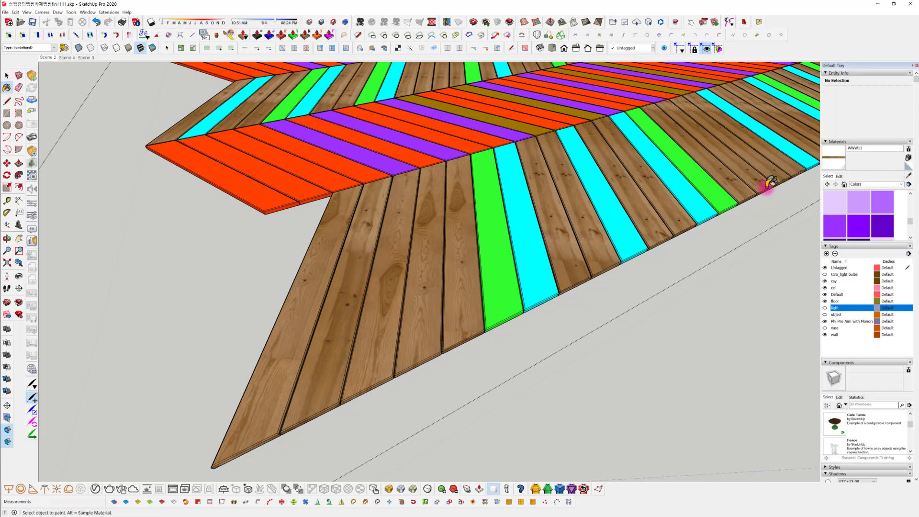
{"action": "left_click", "coordinate": [908, 175]}
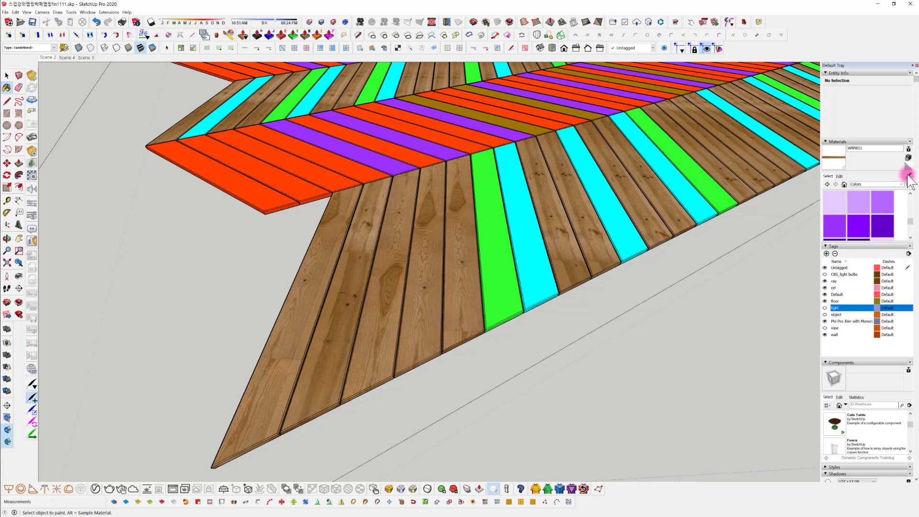
{"action": "left_click", "coordinate": [571, 211]}
{"action": "left_click", "coordinate": [465, 247]}
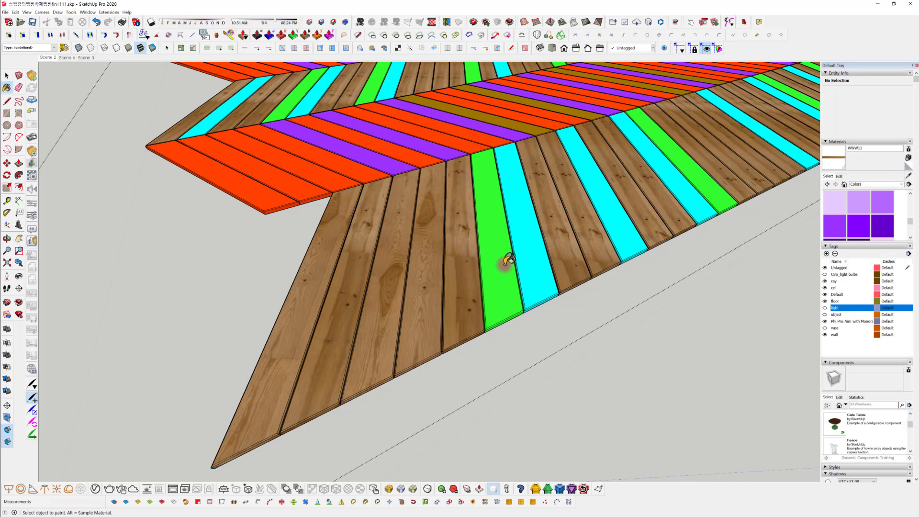
{"action": "mouse_move", "coordinate": [502, 260]}
{"action": "middle_mouse_down"}
{"action": "mouse_move", "coordinate": [499, 314]}
{"action": "mouse_move", "coordinate": [267, 345]}
{"action": "middle_mouse_up"}
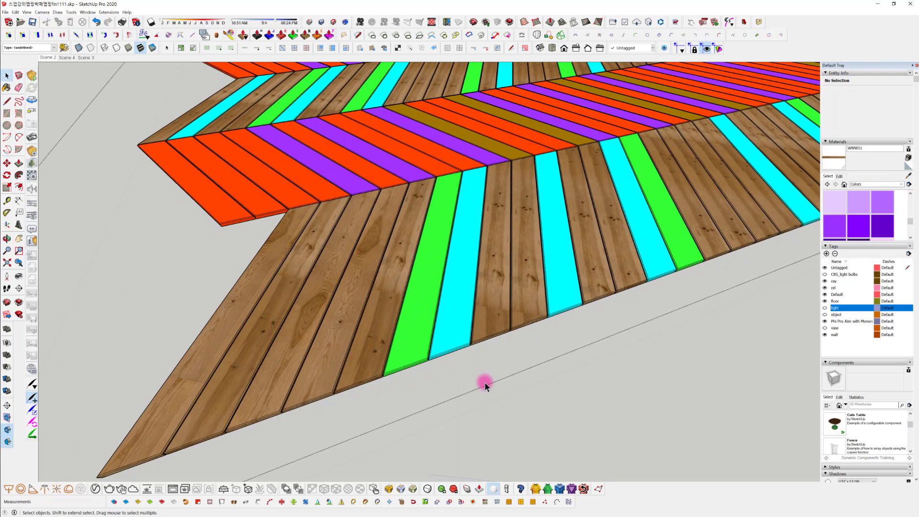
Select the whole third plank from the floor's pointed corner and sample its WWW#12 material for painting
{"action": "key", "text": "space"}
{"action": "left_click", "coordinate": [308, 312]}
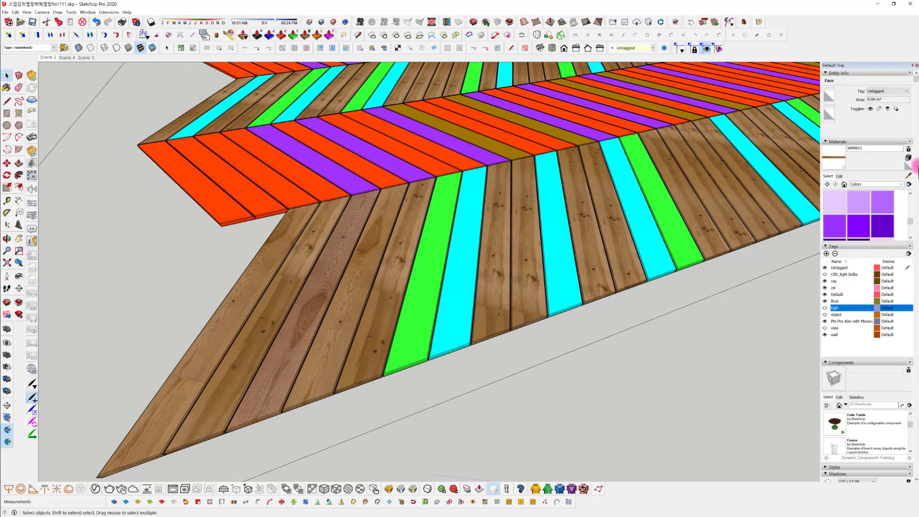
{"action": "left_click", "coordinate": [909, 175]}
{"action": "left_click", "coordinate": [304, 307]}
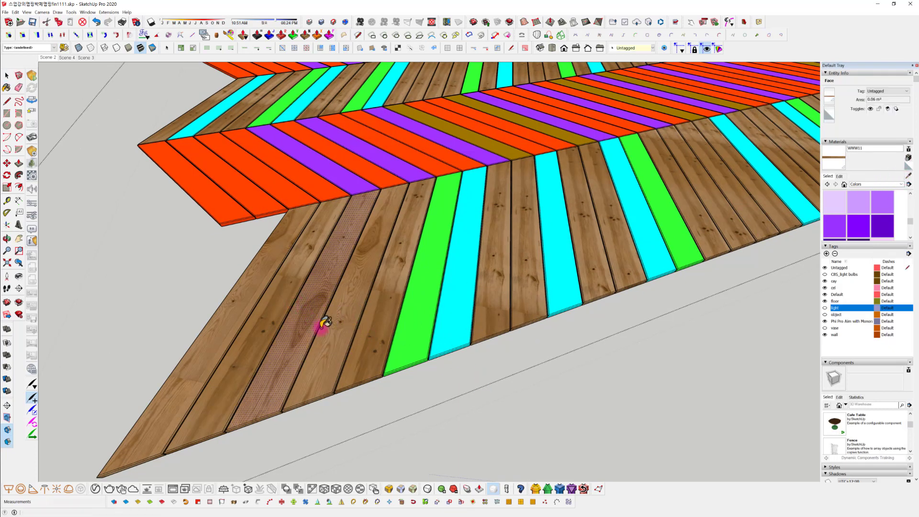
{"action": "middle_click_drag", "start_coordinate": [320, 328], "coordinate": [344, 283]}
{"action": "scroll", "coordinate": [306, 325], "scroll_direction": "up", "scroll_amount": 2}
{"action": "key", "text": "space"}
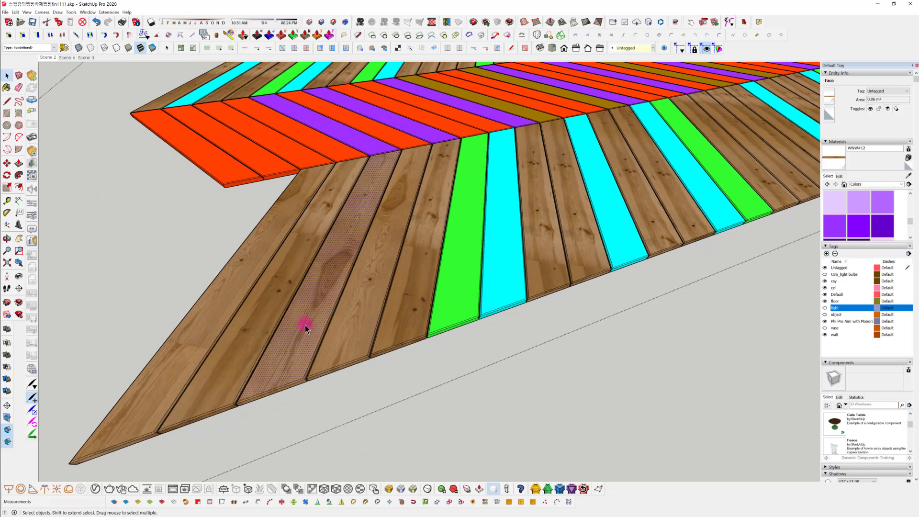
{"action": "triple_click", "coordinate": [306, 326]}
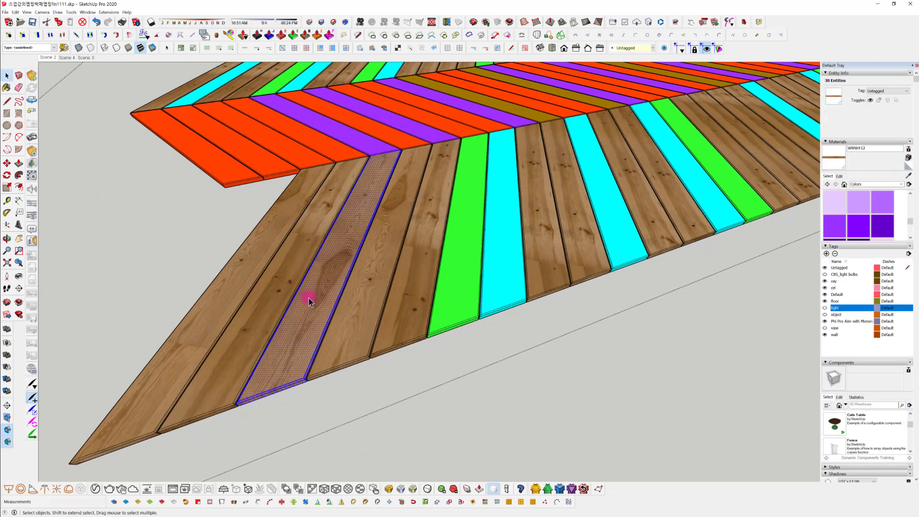
{"action": "left_click", "coordinate": [908, 176]}
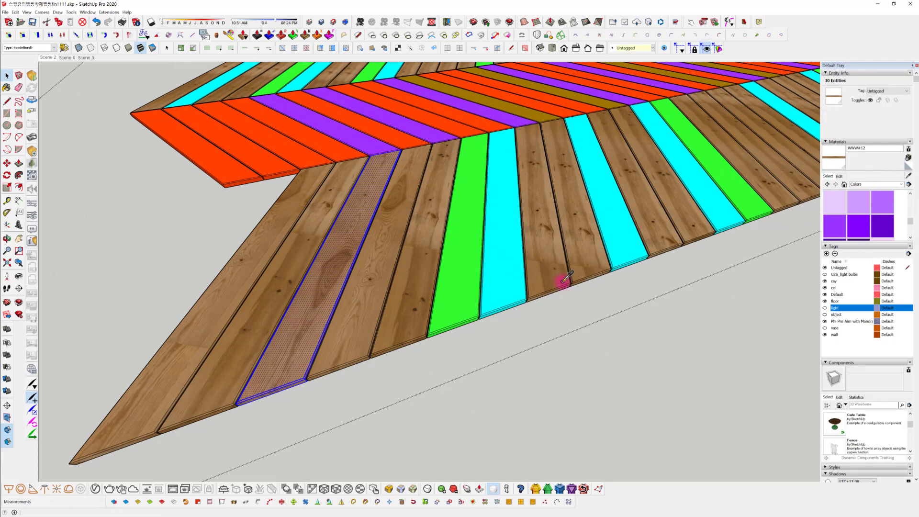
{"action": "left_click", "coordinate": [307, 302]}
Replace the cyan color on all matching floor planks at once with WWW#12 using the Paint Bucket
{"action": "middle_click_drag", "start_coordinate": [492, 312], "coordinate": [345, 256]}
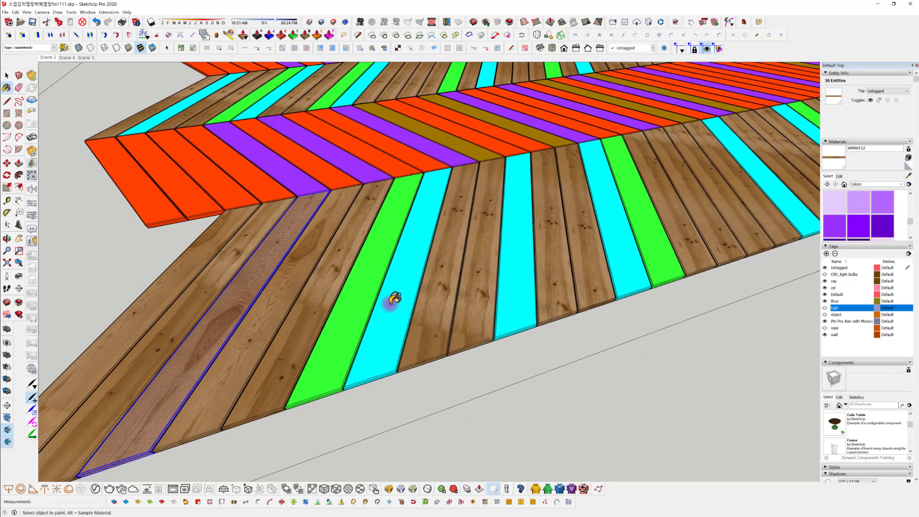
{"action": "key", "text": "shift"}
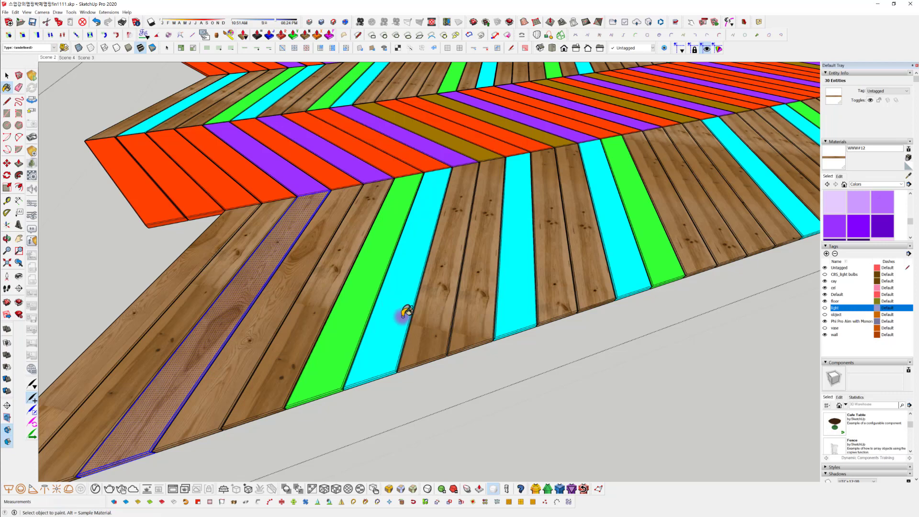
{"action": "left_click", "coordinate": [407, 311], "text": "shift"}
Open the V-Ray Asset Editor and start an interactive render of the room to check the herringbone floor's materials
{"action": "mouse_move", "coordinate": [605, 359]}
{"action": "middle_mouse_down"}
{"action": "mouse_move", "coordinate": [565, 377]}
{"action": "mouse_move", "coordinate": [493, 386]}
{"action": "mouse_move", "coordinate": [632, 365]}
{"action": "mouse_move", "coordinate": [509, 384]}
{"action": "mouse_move", "coordinate": [396, 349]}
{"action": "mouse_move", "coordinate": [222, 329]}
{"action": "mouse_move", "coordinate": [425, 363]}
{"action": "mouse_move", "coordinate": [323, 374]}
{"action": "mouse_move", "coordinate": [323, 426]}
{"action": "mouse_move", "coordinate": [363, 273]}
{"action": "mouse_move", "coordinate": [341, 265]}
{"action": "mouse_move", "coordinate": [439, 316]}
{"action": "mouse_move", "coordinate": [407, 297]}
{"action": "middle_mouse_up"}
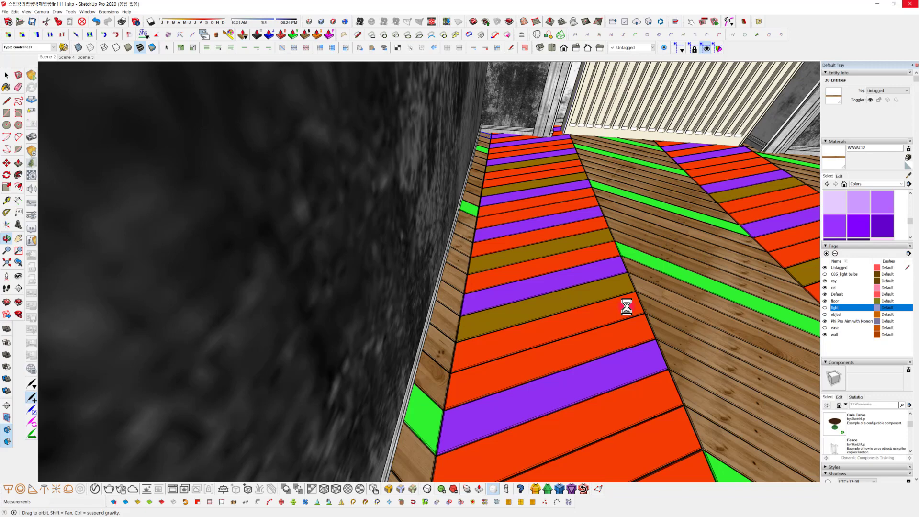
{"action": "mouse_move", "coordinate": [474, 279]}
{"action": "middle_mouse_down"}
{"action": "mouse_move", "coordinate": [551, 290]}
{"action": "mouse_move", "coordinate": [735, 345]}
{"action": "mouse_move", "coordinate": [371, 363]}
{"action": "mouse_move", "coordinate": [658, 347]}
{"action": "mouse_move", "coordinate": [635, 249]}
{"action": "middle_mouse_up"}
{"action": "scroll", "coordinate": [595, 318], "scroll_direction": "down", "scroll_amount": 2}
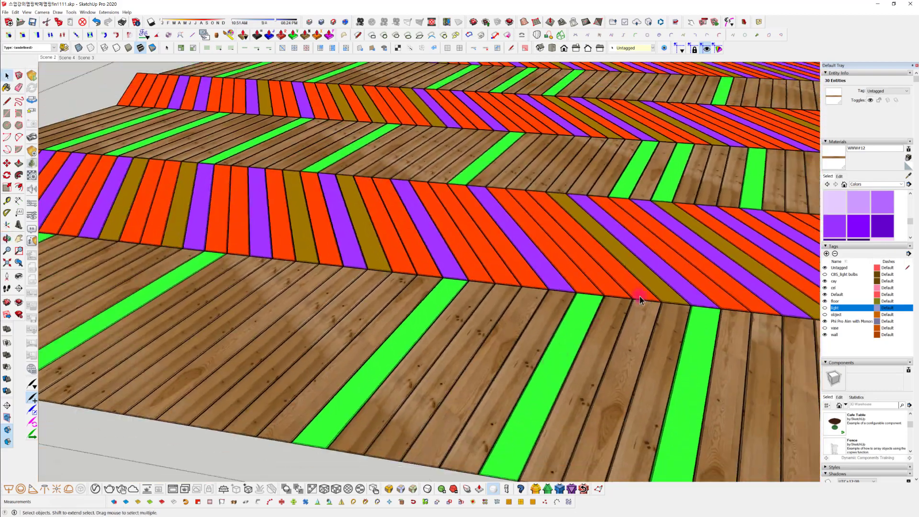
{"action": "middle_click_drag", "start_coordinate": [416, 181], "coordinate": [388, 242]}
{"action": "scroll", "coordinate": [632, 254], "scroll_direction": "up", "scroll_amount": 2}
{"action": "middle_click_drag", "start_coordinate": [706, 265], "coordinate": [325, 227]}
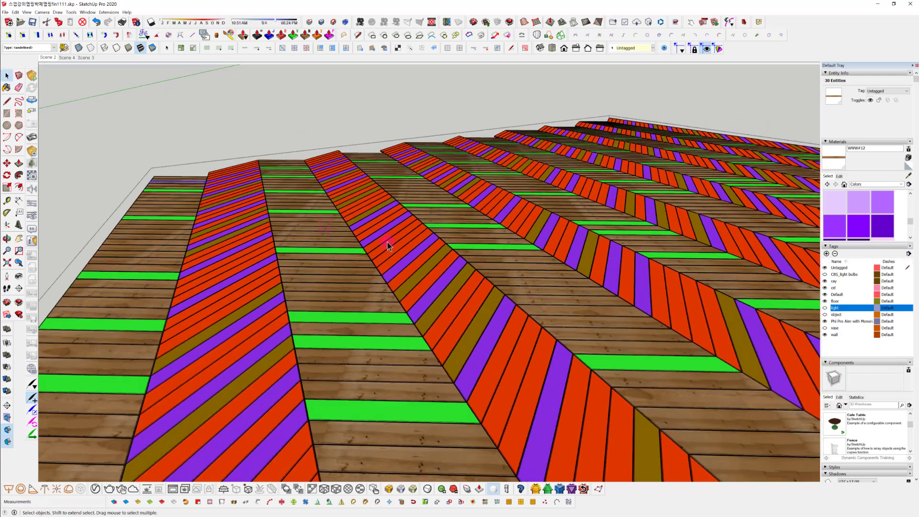
{"action": "middle_click_drag", "start_coordinate": [490, 186], "coordinate": [327, 236]}
{"action": "left_click", "coordinate": [95, 490]}
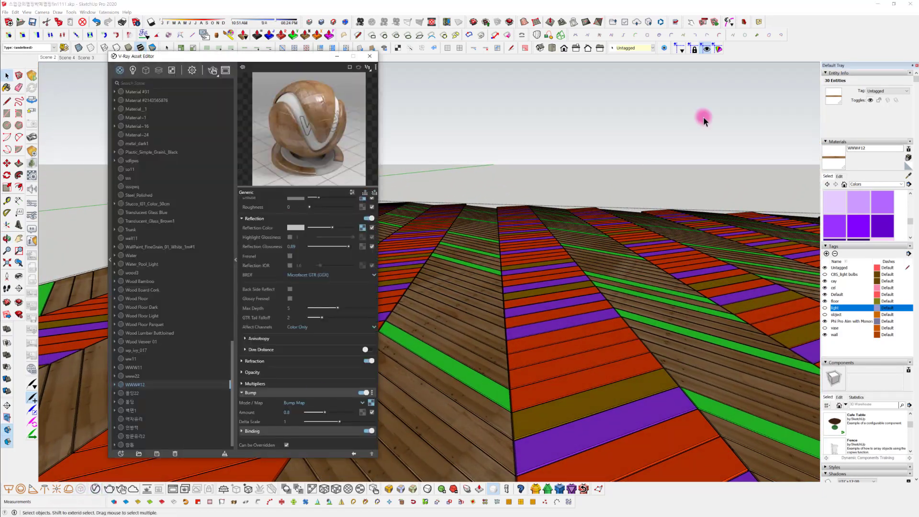
{"action": "left_click", "coordinate": [213, 70]}
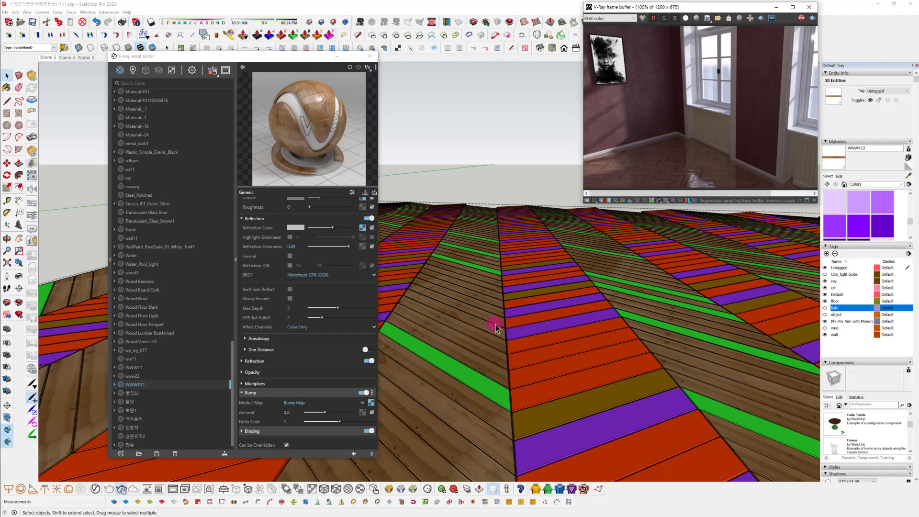
{"action": "mouse_move", "coordinate": [503, 323]}
{"action": "middle_mouse_down"}
{"action": "mouse_move", "coordinate": [550, 322]}
{"action": "mouse_move", "coordinate": [554, 410]}
{"action": "mouse_move", "coordinate": [476, 384]}
{"action": "mouse_move", "coordinate": [507, 317]}
{"action": "middle_mouse_up"}
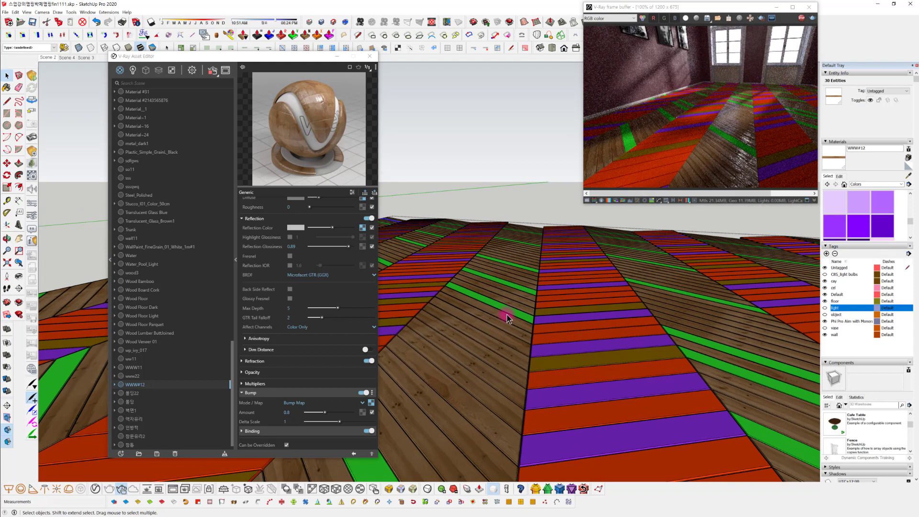
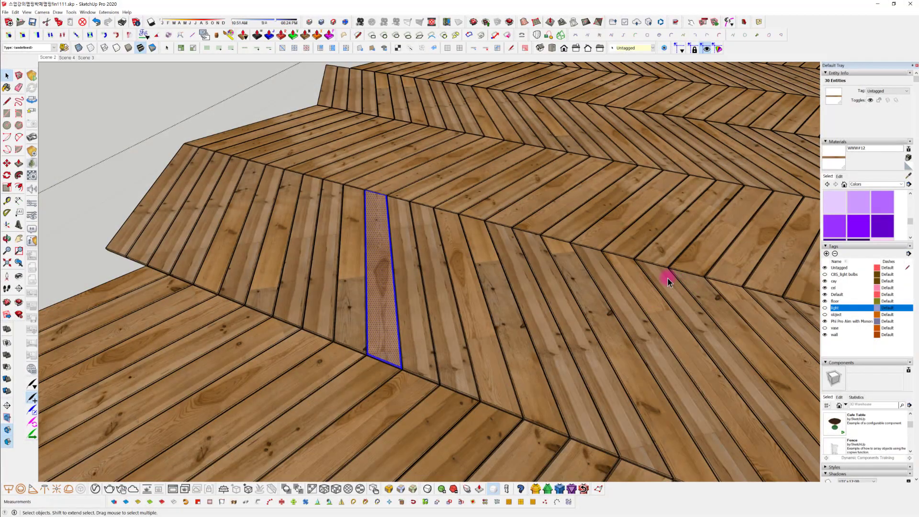
Examine the pine textures and repeated grain across the herringbone floor, both close up and along its pointed edge
{"action": "middle_click_drag", "start_coordinate": [668, 277], "coordinate": [727, 285]}
{"action": "scroll", "coordinate": [419, 331], "scroll_direction": "up", "scroll_amount": 4}
{"action": "middle_click_drag", "start_coordinate": [419, 330], "coordinate": [574, 348]}
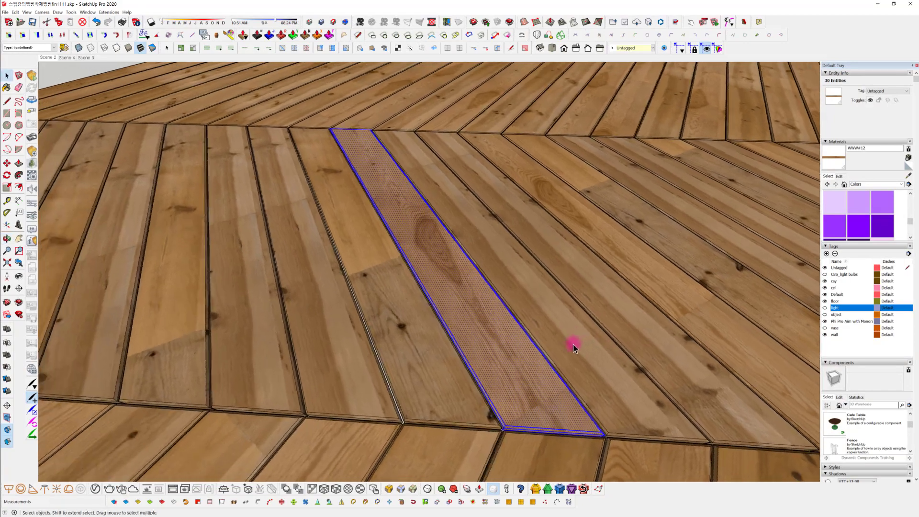
{"action": "scroll", "coordinate": [491, 370], "scroll_direction": "down", "scroll_amount": 6}
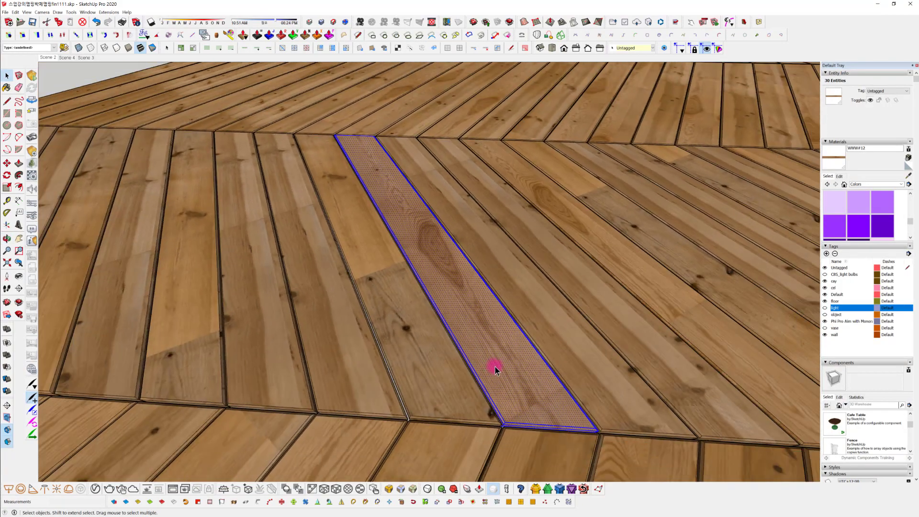
{"action": "scroll", "coordinate": [607, 367], "scroll_direction": "down", "scroll_amount": 5}
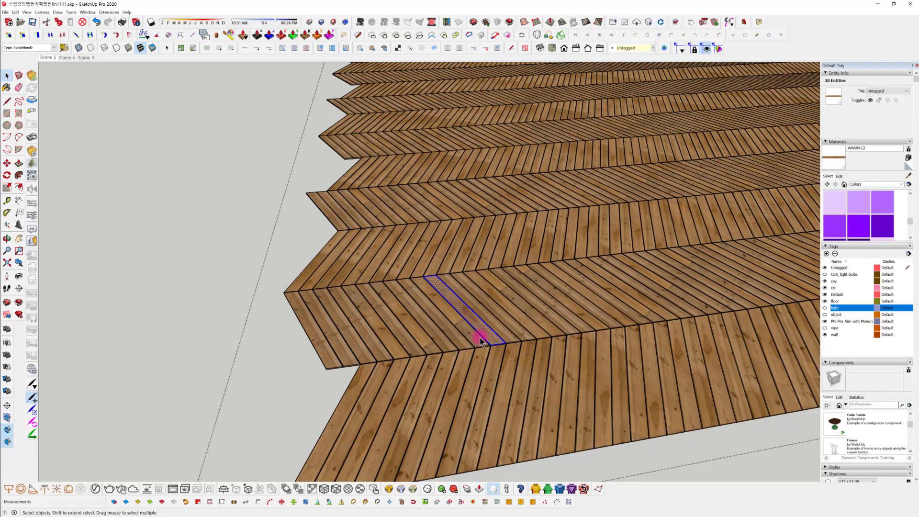
{"action": "middle_click_drag", "start_coordinate": [480, 338], "coordinate": [736, 250]}
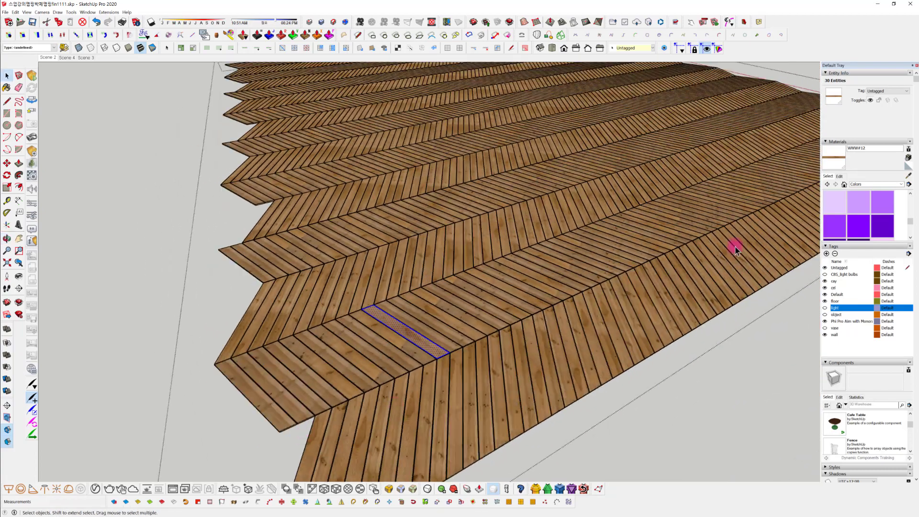
{"action": "scroll", "coordinate": [375, 340], "scroll_direction": "up", "scroll_amount": 3}
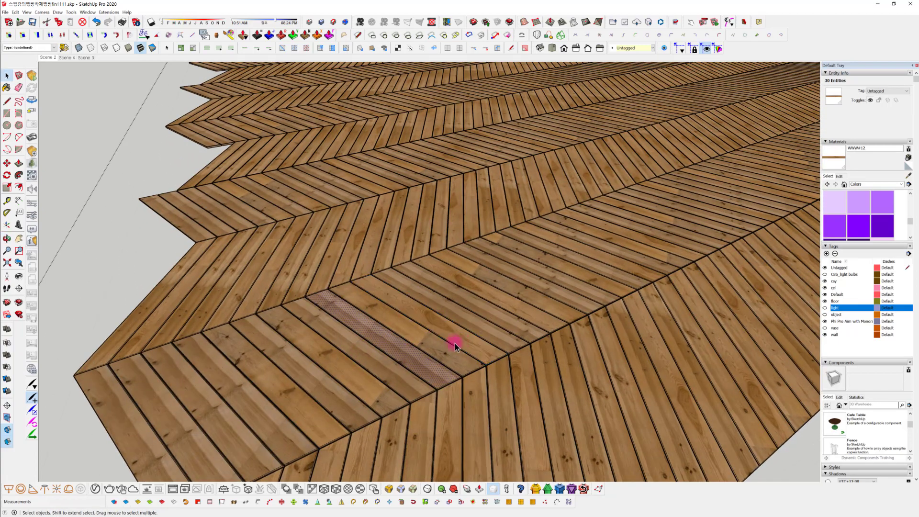
{"action": "scroll", "coordinate": [473, 339], "scroll_direction": "down", "scroll_amount": 3}
{"action": "scroll", "coordinate": [302, 219], "scroll_direction": "up", "scroll_amount": 3}
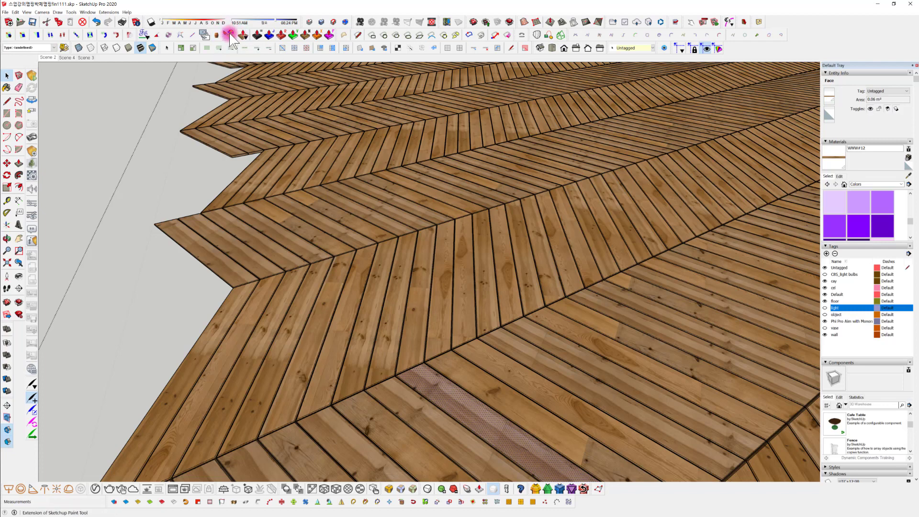
Start ThruPaint and sample a material from the floor planks near the selected one
{"action": "left_click", "coordinate": [243, 35]}
{"action": "middle_click_drag", "start_coordinate": [400, 283], "coordinate": [422, 302]}
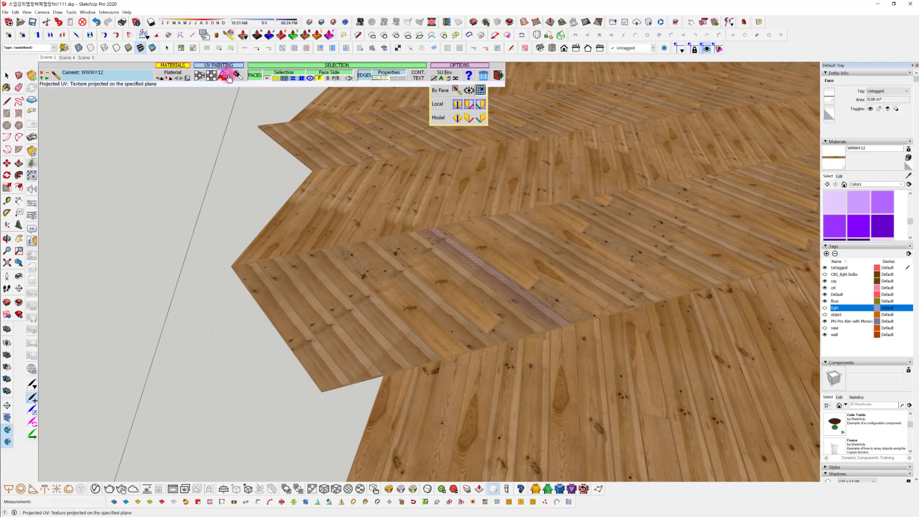
{"action": "left_click", "coordinate": [161, 79]}
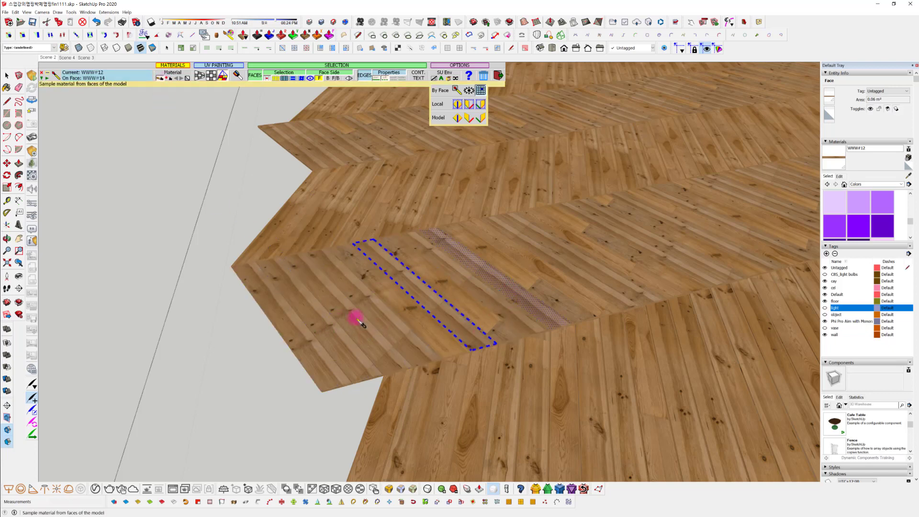
{"action": "scroll", "coordinate": [338, 317], "scroll_direction": "up", "scroll_amount": 2}
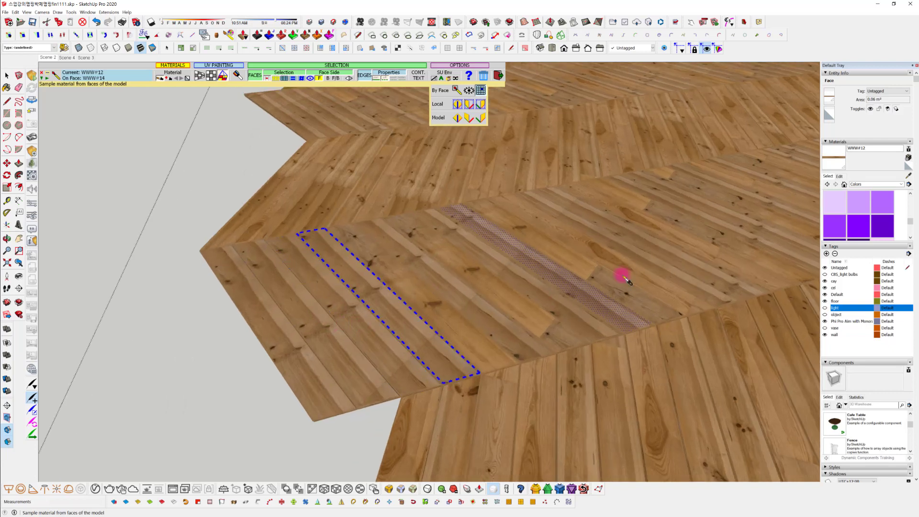
{"action": "left_click", "coordinate": [628, 276]}
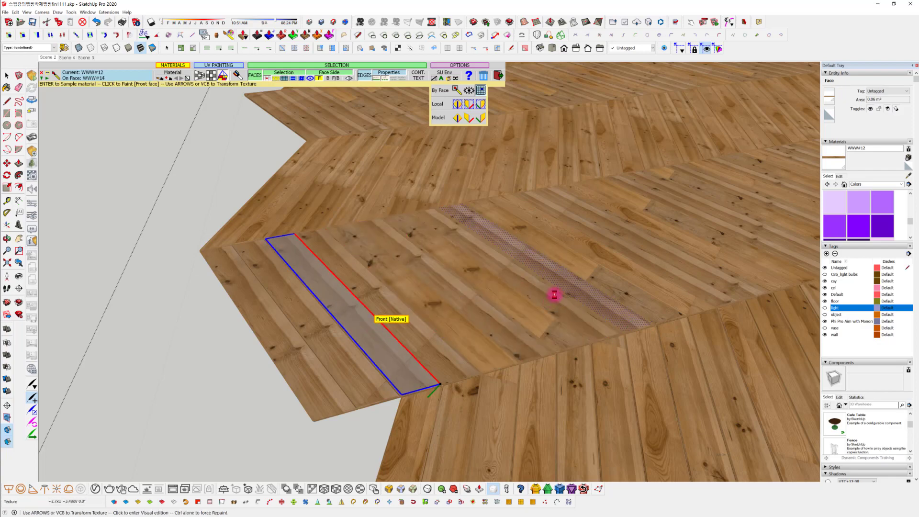
Paint a WWW#15 plank close to the selected one with WWW#12 and open its texture for visual positioning
{"action": "middle_click_drag", "start_coordinate": [618, 261], "coordinate": [226, 354]}
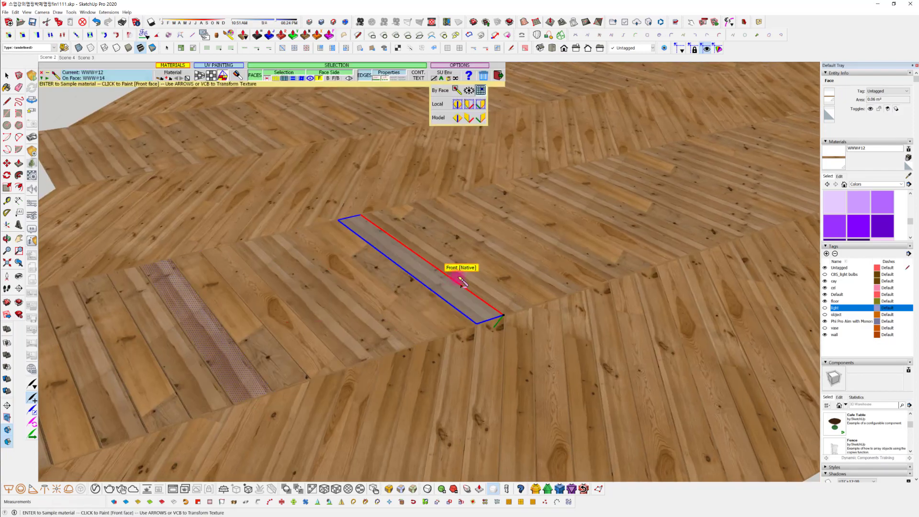
{"action": "middle_click_drag", "start_coordinate": [457, 283], "coordinate": [584, 277]}
{"action": "scroll", "coordinate": [583, 274], "scroll_direction": "up", "scroll_amount": 2}
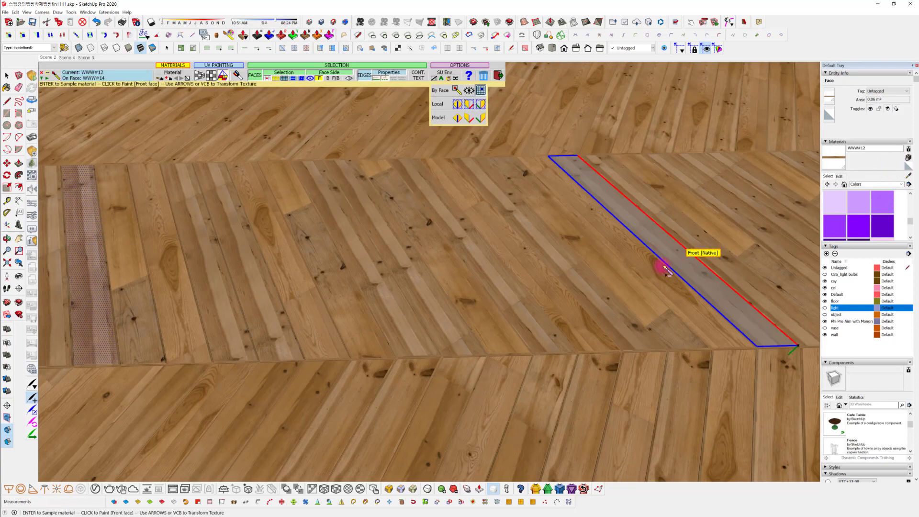
{"action": "middle_click_drag", "start_coordinate": [658, 277], "coordinate": [634, 283]}
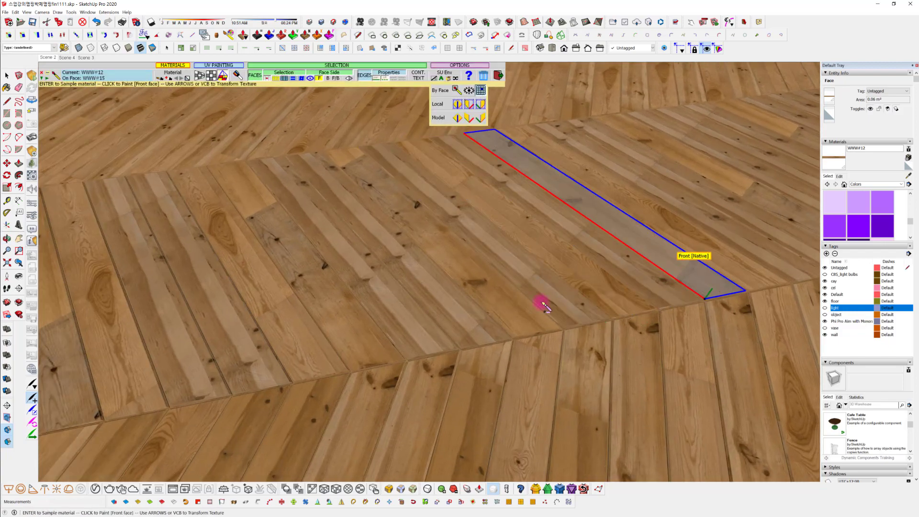
{"action": "middle_click_drag", "start_coordinate": [406, 304], "coordinate": [460, 273]}
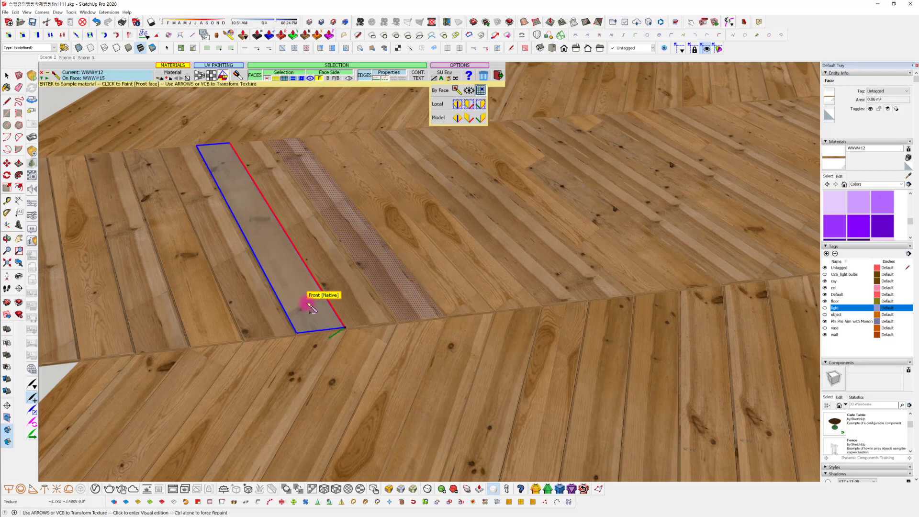
{"action": "left_click", "coordinate": [298, 285]}
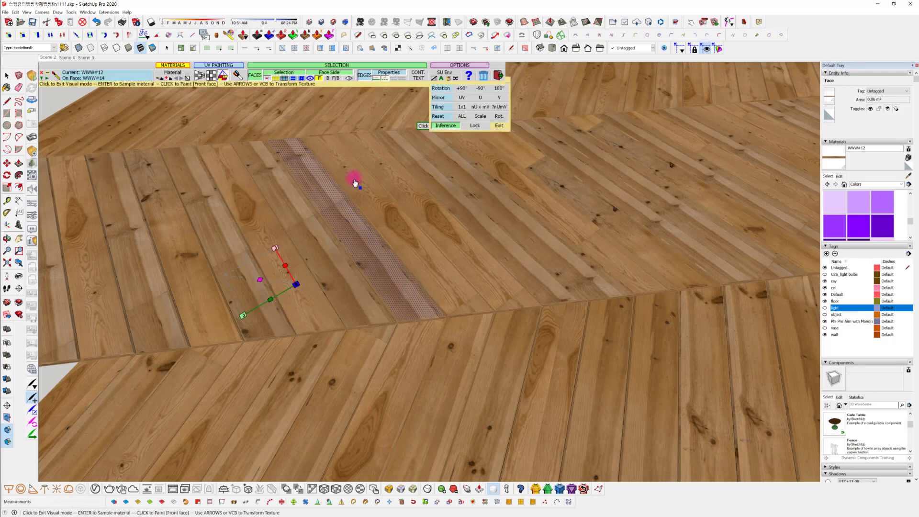
{"action": "middle_click_drag", "start_coordinate": [398, 182], "coordinate": [432, 195]}
{"action": "left_click", "coordinate": [438, 195]}
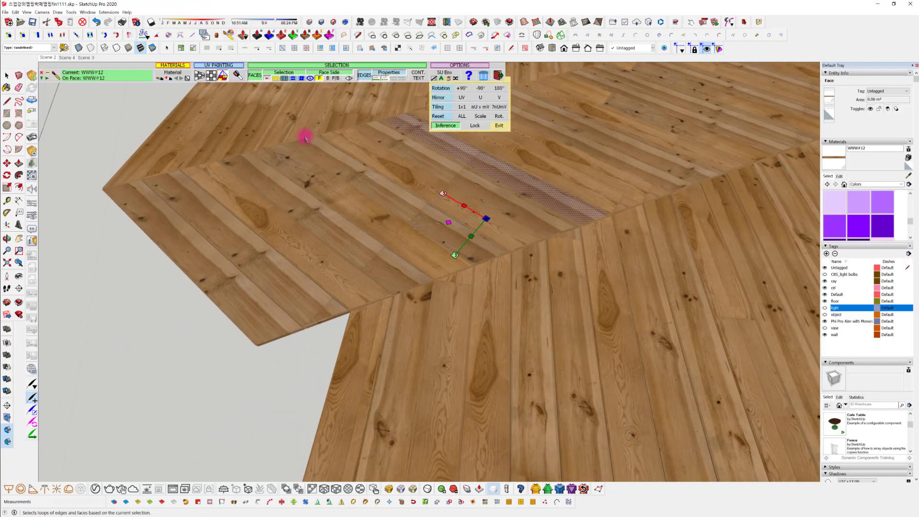
{"action": "left_click", "coordinate": [386, 233]}
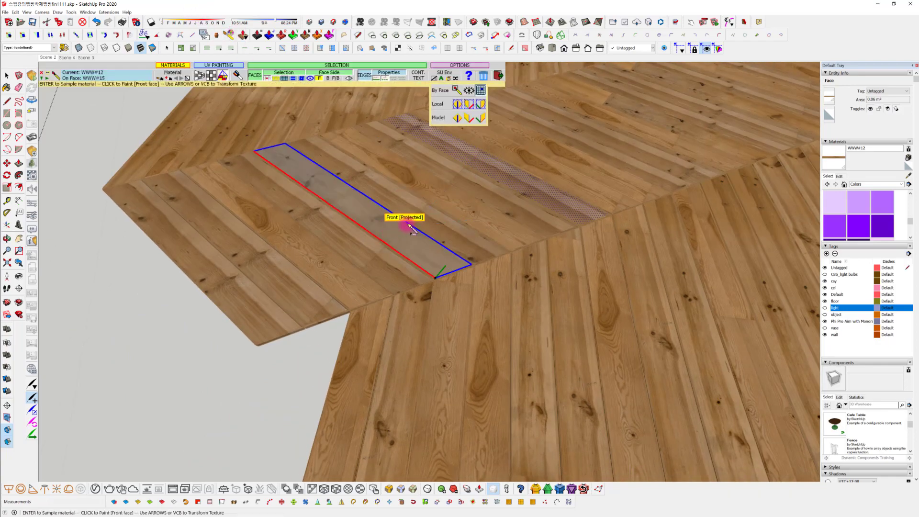
Paint another plank further along the same row with WWW#12 and show its texture positioning handles
{"action": "middle_click_drag", "start_coordinate": [410, 229], "coordinate": [269, 332]}
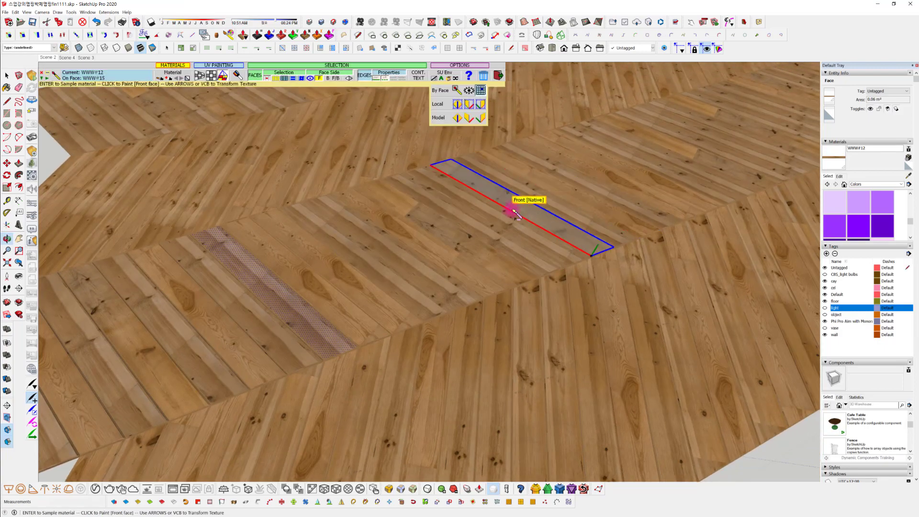
{"action": "scroll", "coordinate": [492, 205], "scroll_direction": "up", "scroll_amount": 3}
{"action": "left_click", "coordinate": [317, 254]}
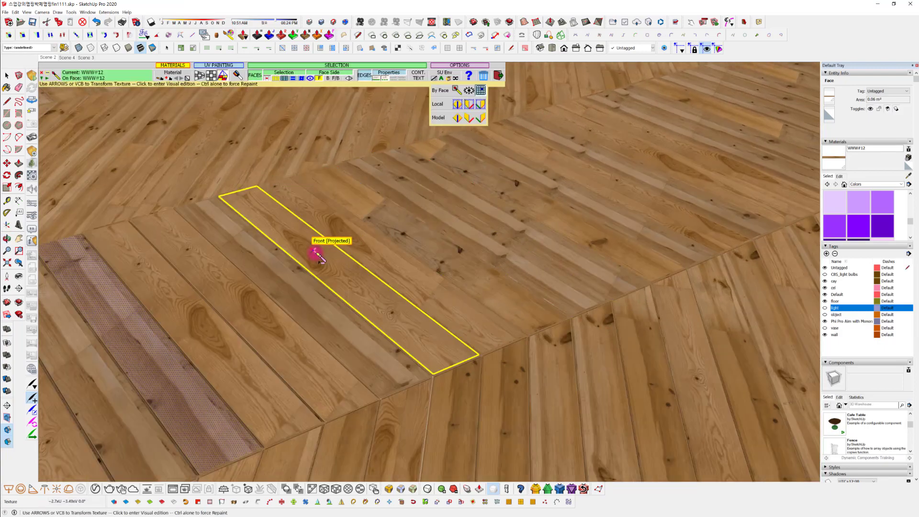
{"action": "left_click", "coordinate": [325, 258]}
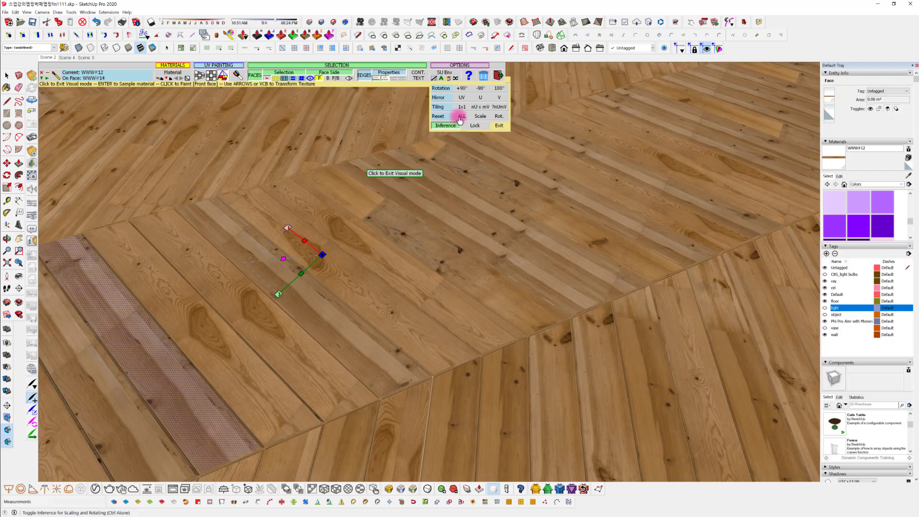
Sample WWW#14 from the row's planks and, with ThruPaint restarted, shift the texture along that plank
{"action": "left_click", "coordinate": [908, 176]}
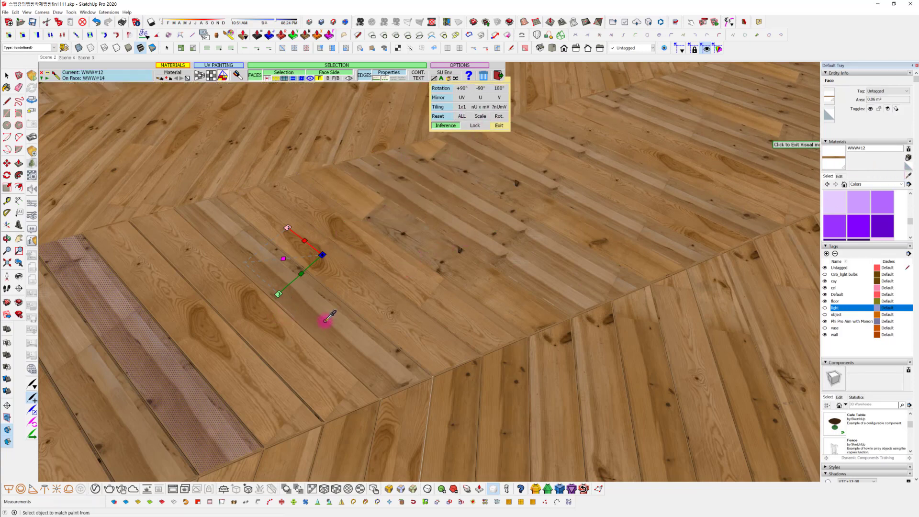
{"action": "left_click", "coordinate": [337, 275]}
{"action": "left_click", "coordinate": [347, 272]}
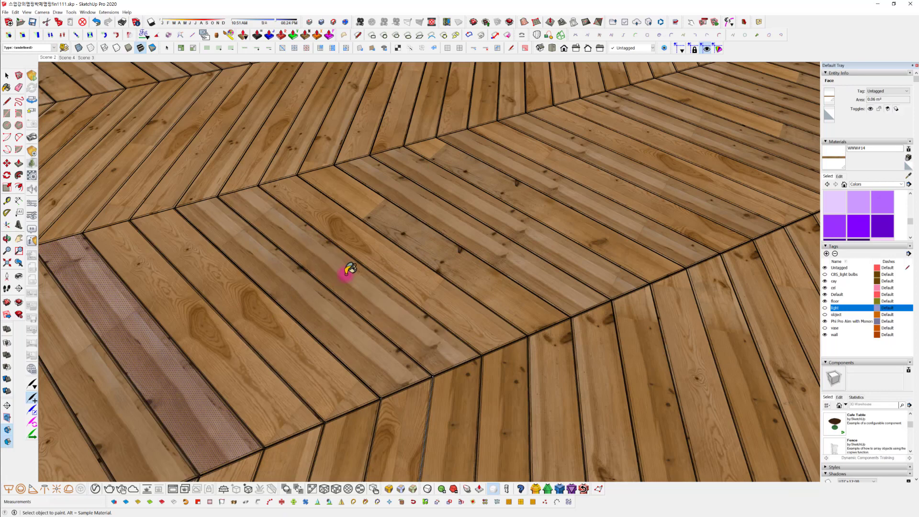
{"action": "key", "text": "space"}
{"action": "left_click", "coordinate": [228, 38]}
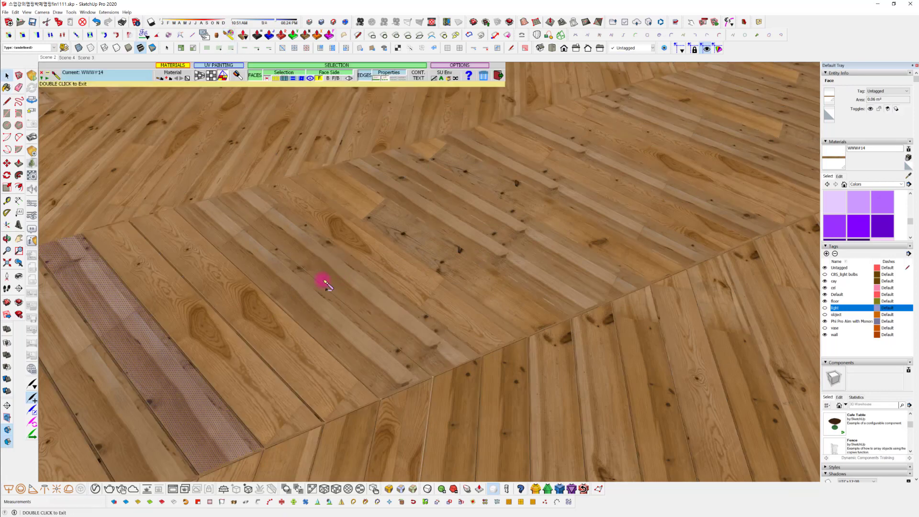
{"action": "left_click", "coordinate": [337, 274]}
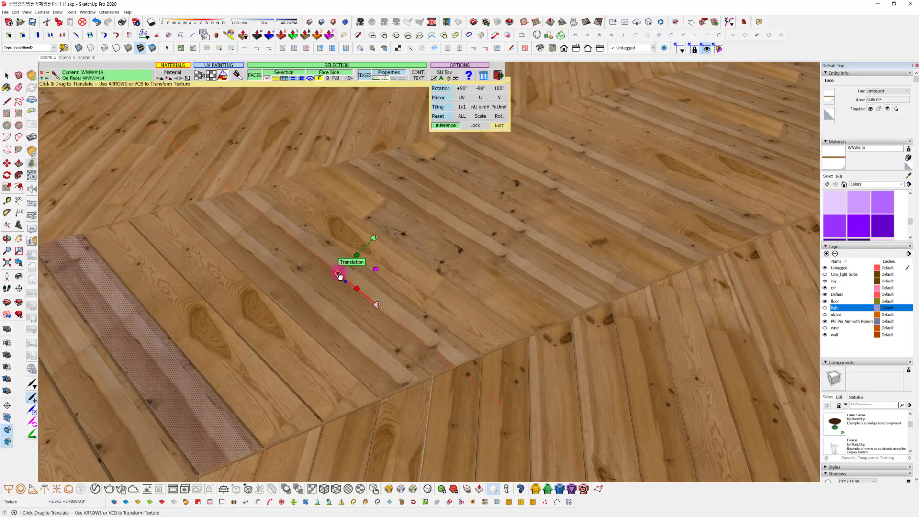
{"action": "left_click_drag", "start_coordinate": [339, 274], "coordinate": [313, 268]}
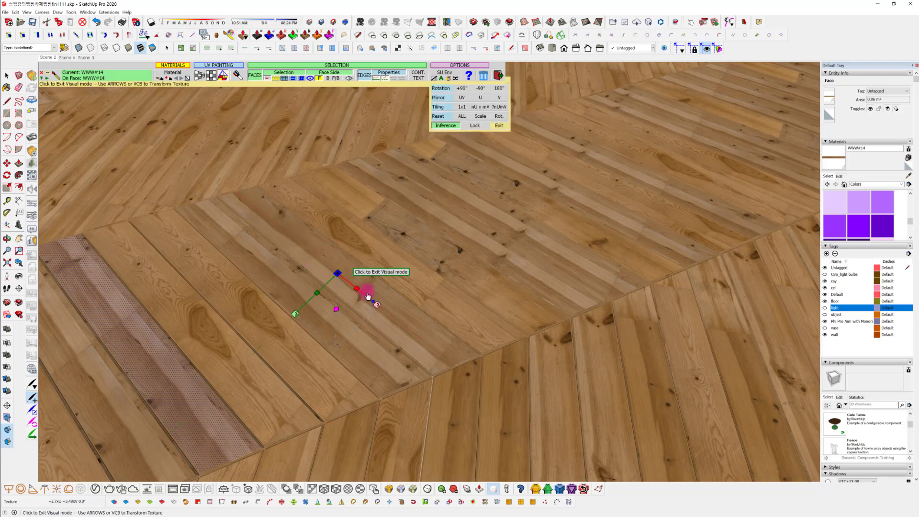
{"action": "mouse_move", "coordinate": [367, 298]}
{"action": "left_mouse_down"}
{"action": "mouse_move", "coordinate": [375, 299]}
{"action": "mouse_move", "coordinate": [304, 277]}
{"action": "left_mouse_up"}
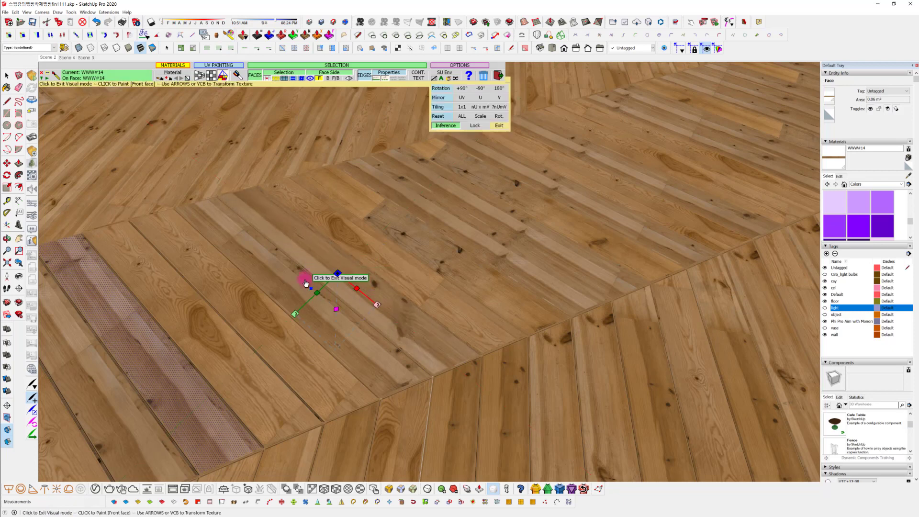
Paint the two adjacent planks toward the selected one with WWW#14, shifting the texture and setting its tiling to 1x1
{"action": "left_click", "coordinate": [281, 257]}
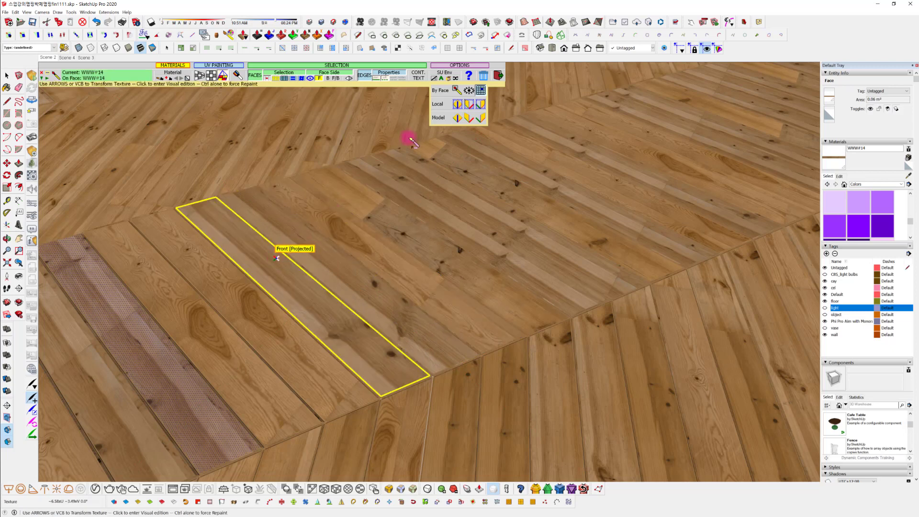
{"action": "left_click", "coordinate": [216, 283]}
{"action": "left_click", "coordinate": [272, 271]}
{"action": "left_click", "coordinate": [270, 271]}
{"action": "mouse_move", "coordinate": [270, 271]}
{"action": "left_mouse_down"}
{"action": "mouse_move", "coordinate": [278, 279]}
{"action": "mouse_move", "coordinate": [265, 265]}
{"action": "left_mouse_up"}
{"action": "left_click", "coordinate": [463, 107]}
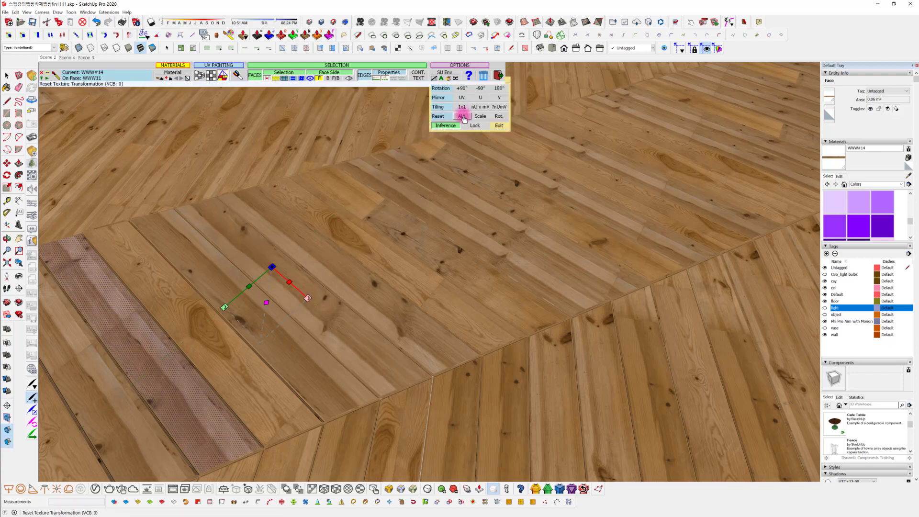
Apply WWW#14 to a plank on the other side of the selected one
{"action": "middle_click_drag", "start_coordinate": [229, 363], "coordinate": [424, 304]}
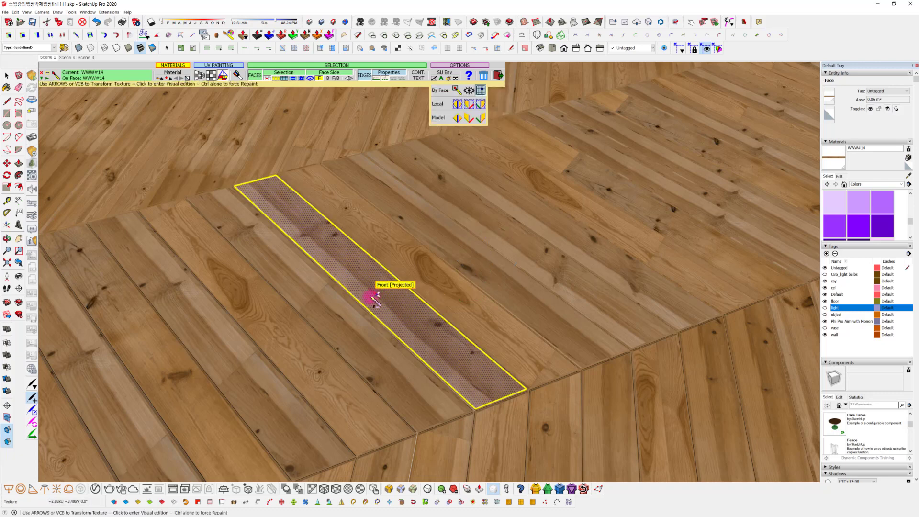
{"action": "left_click", "coordinate": [329, 319]}
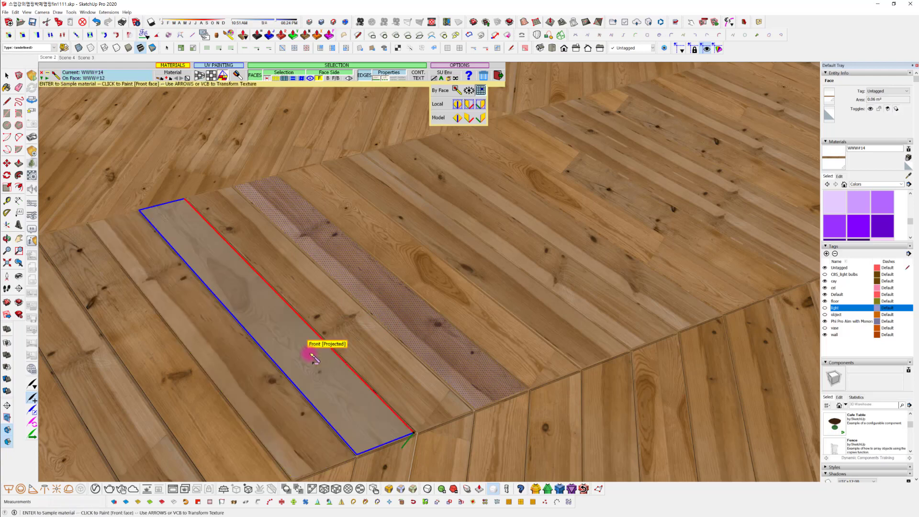
{"action": "middle_click_drag", "start_coordinate": [443, 310], "coordinate": [414, 304]}
Paint a WWW#15 plank further along the same row with WWW#14 and shift its texture along the plank
{"action": "scroll", "coordinate": [414, 304], "scroll_direction": "down", "scroll_amount": 3}
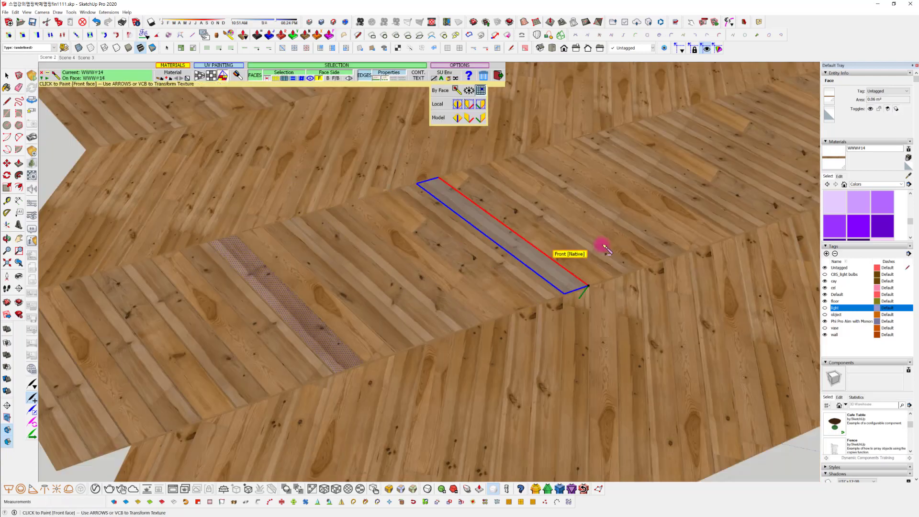
{"action": "middle_click_drag", "start_coordinate": [602, 246], "coordinate": [517, 302]}
{"action": "scroll", "coordinate": [495, 281], "scroll_direction": "up", "scroll_amount": 2}
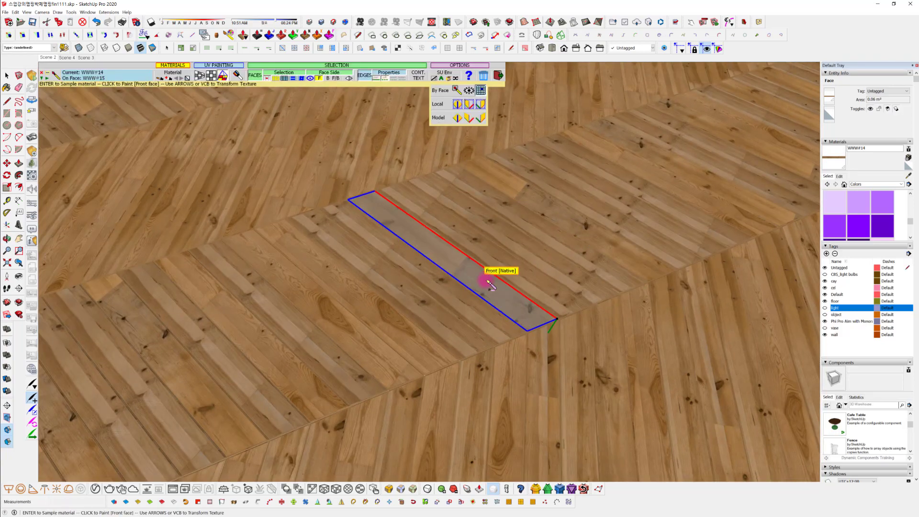
{"action": "left_click", "coordinate": [490, 277]}
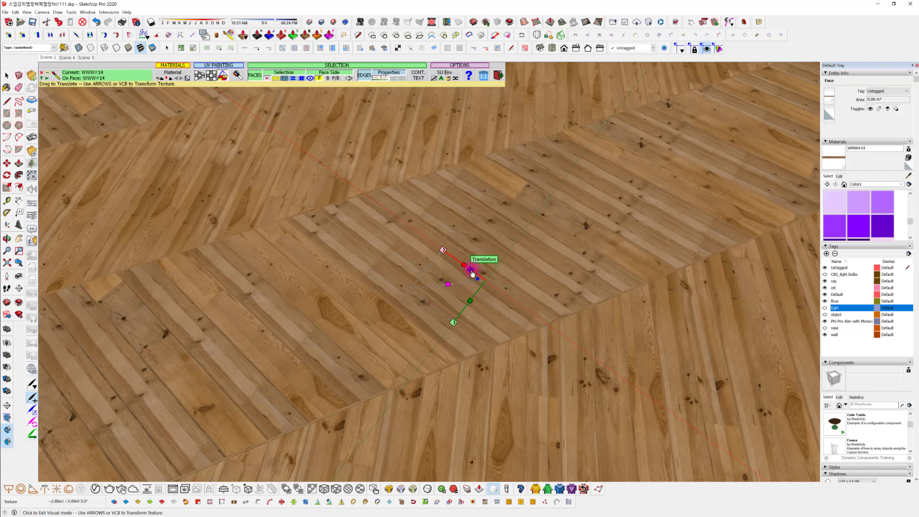
{"action": "left_click_drag", "start_coordinate": [471, 271], "coordinate": [472, 271]}
Apply WWW#14 to another WWW#15 plank further up the row, shift its texture and exit ThruPaint
{"action": "left_click", "coordinate": [545, 208]}
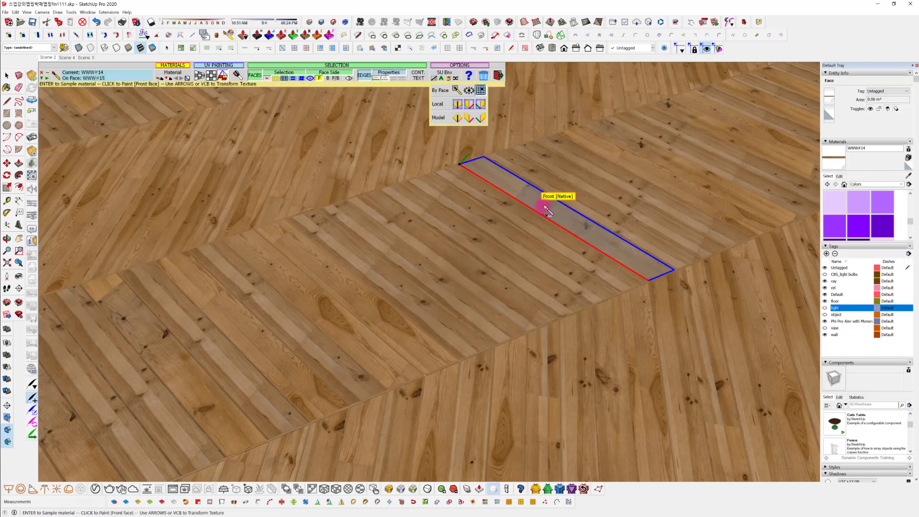
{"action": "left_click", "coordinate": [515, 194]}
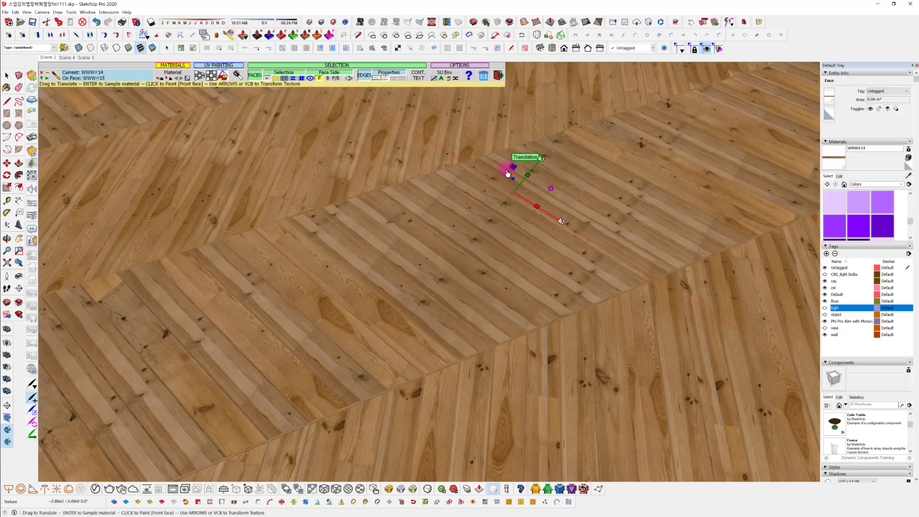
{"action": "left_click_drag", "start_coordinate": [506, 172], "coordinate": [507, 174]}
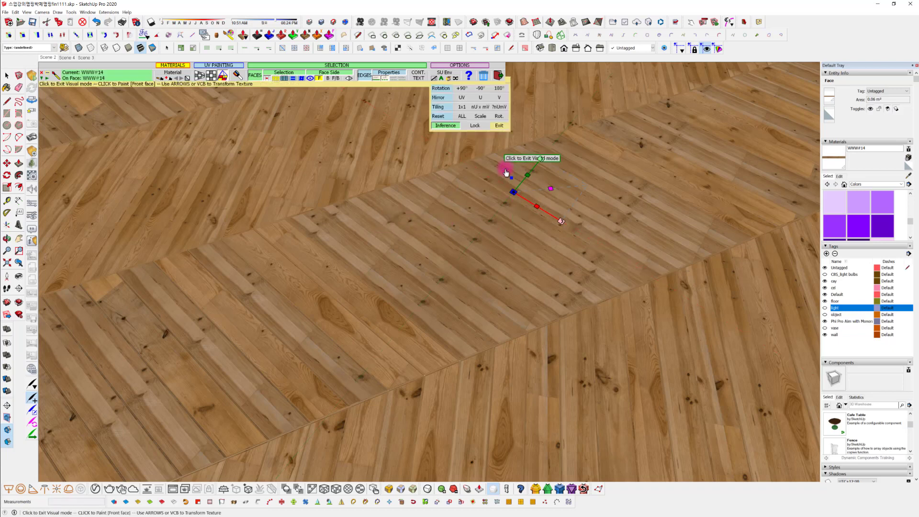
{"action": "left_click", "coordinate": [499, 78]}
Sample WWW#12 from a plank in the central row and paint another plank further along that row with it
{"action": "middle_click_drag", "start_coordinate": [617, 309], "coordinate": [570, 281]}
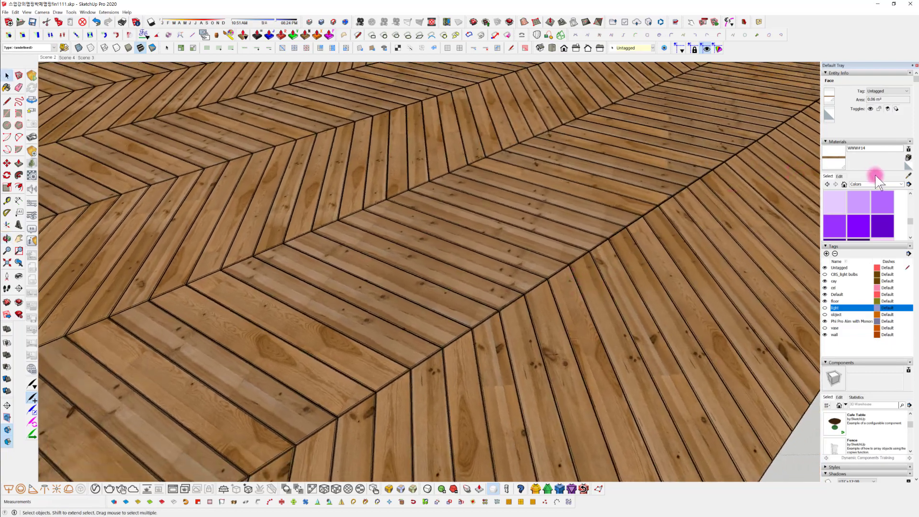
{"action": "left_click", "coordinate": [908, 176]}
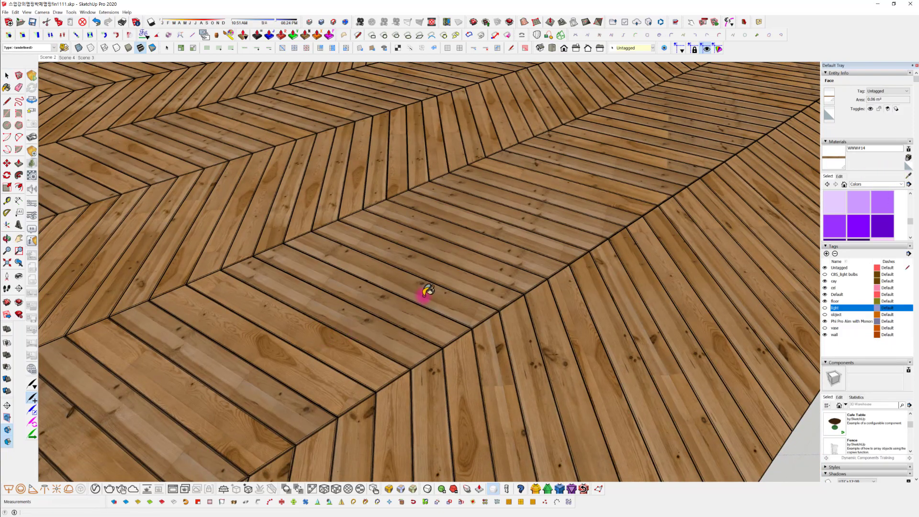
{"action": "left_click", "coordinate": [425, 293]}
{"action": "key", "text": "space"}
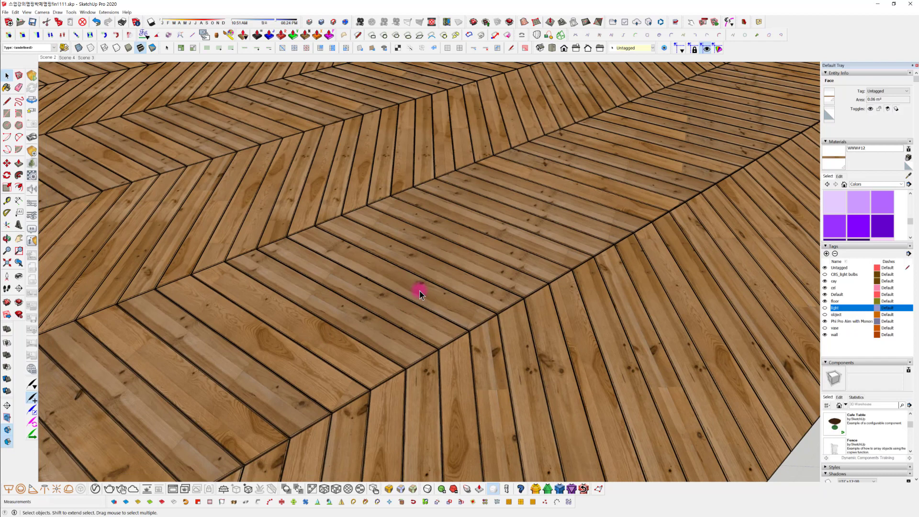
{"action": "left_click", "coordinate": [909, 176]}
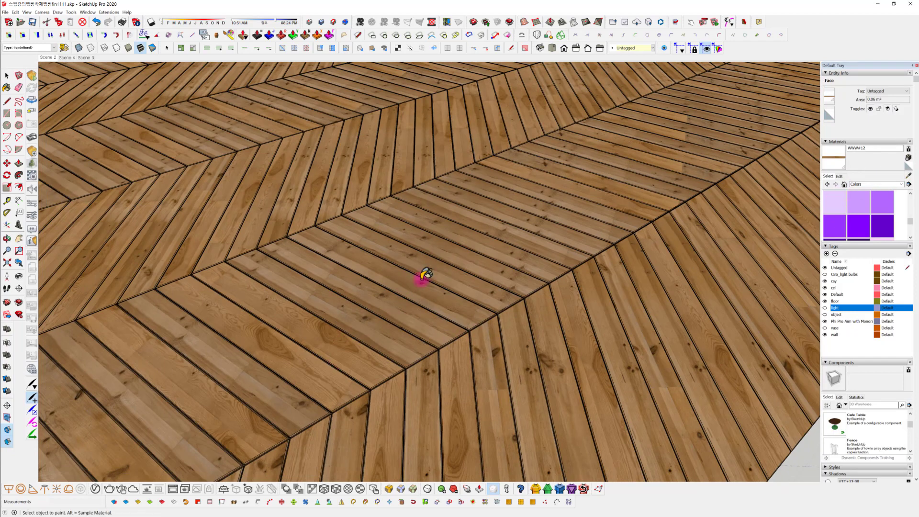
{"action": "left_click", "coordinate": [418, 282]}
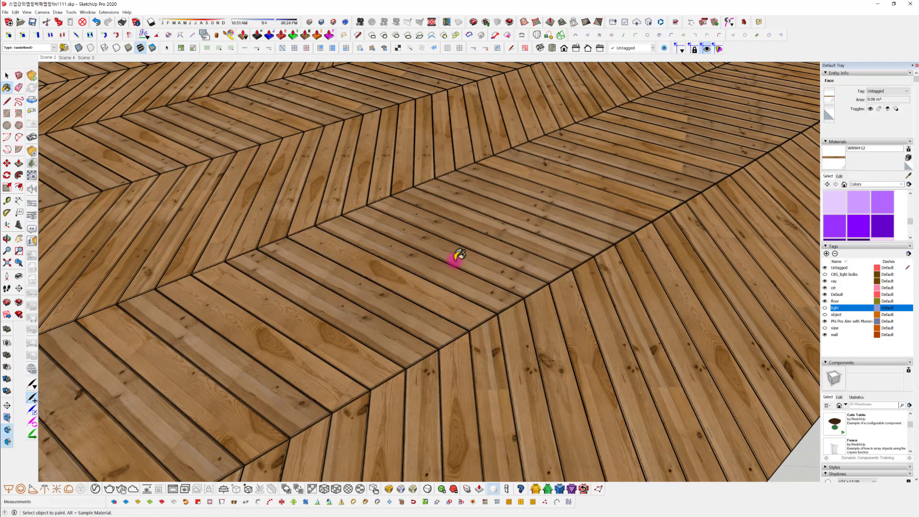
{"action": "left_click", "coordinate": [538, 237]}
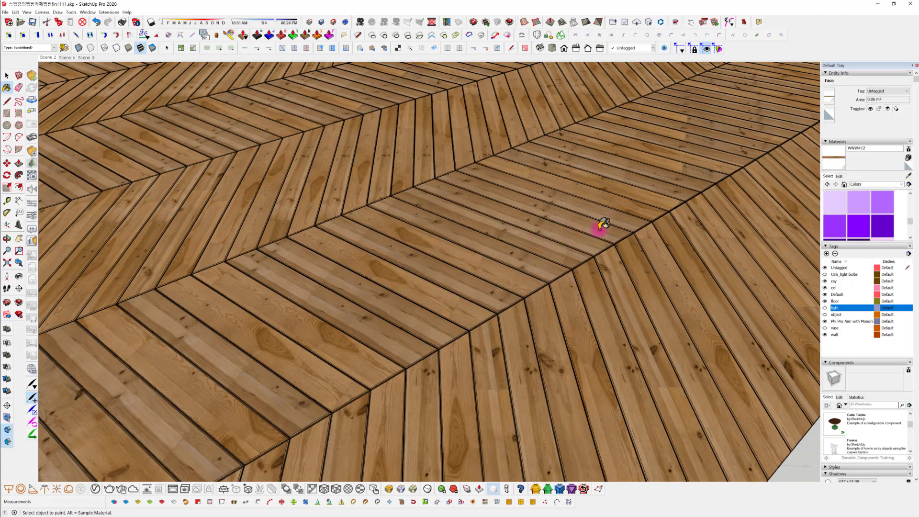
Restart ThruPaint and paint a plank in a different herringbone row with WWW#14, shifting the texture along it
{"action": "mouse_move", "coordinate": [532, 247]}
{"action": "middle_mouse_down"}
{"action": "mouse_move", "coordinate": [507, 252]}
{"action": "mouse_move", "coordinate": [495, 269]}
{"action": "mouse_move", "coordinate": [409, 270]}
{"action": "mouse_move", "coordinate": [473, 255]}
{"action": "mouse_move", "coordinate": [425, 268]}
{"action": "mouse_move", "coordinate": [622, 277]}
{"action": "mouse_move", "coordinate": [478, 252]}
{"action": "mouse_move", "coordinate": [616, 261]}
{"action": "mouse_move", "coordinate": [589, 303]}
{"action": "mouse_move", "coordinate": [599, 348]}
{"action": "middle_mouse_up"}
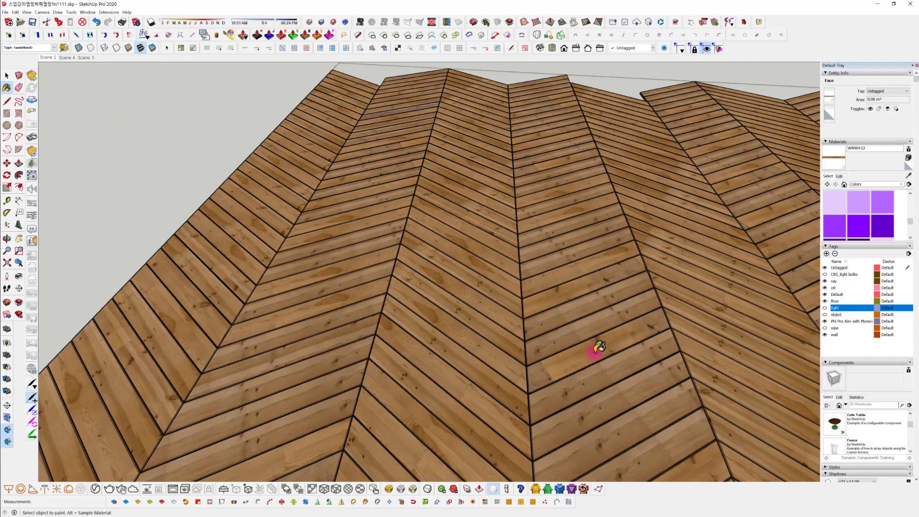
{"action": "key", "text": "space"}
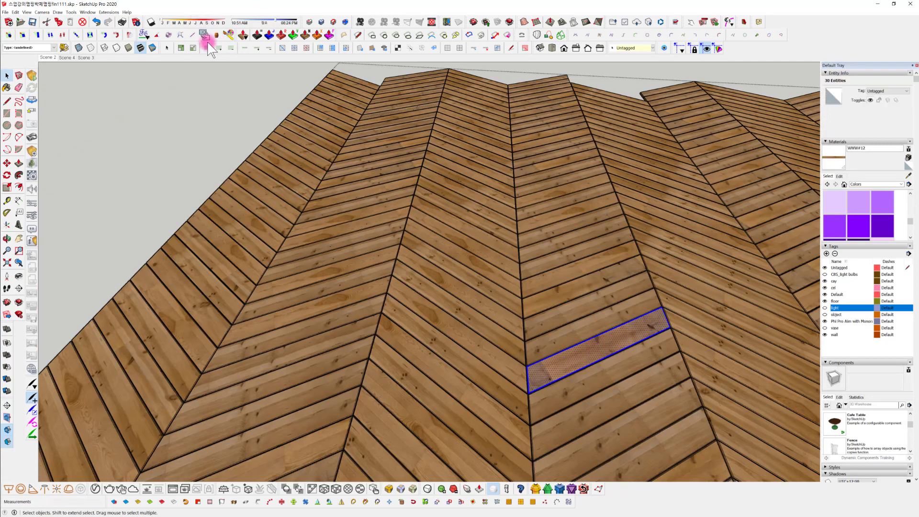
{"action": "left_click", "coordinate": [229, 35]}
{"action": "scroll", "coordinate": [590, 250], "scroll_direction": "down", "scroll_amount": 2}
{"action": "middle_click_drag", "start_coordinate": [589, 251], "coordinate": [508, 312]}
{"action": "scroll", "coordinate": [519, 322], "scroll_direction": "down", "scroll_amount": 4}
{"action": "scroll", "coordinate": [507, 313], "scroll_direction": "up", "scroll_amount": 1}
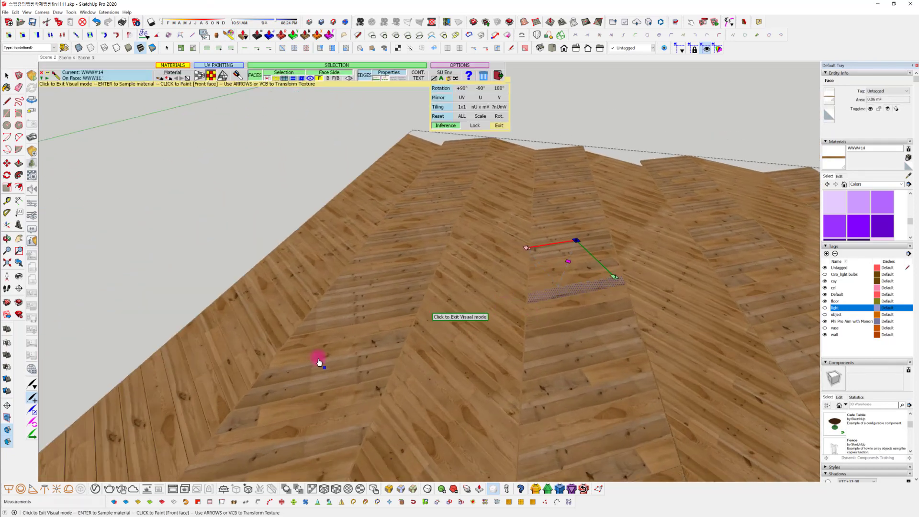
{"action": "left_click", "coordinate": [319, 369]}
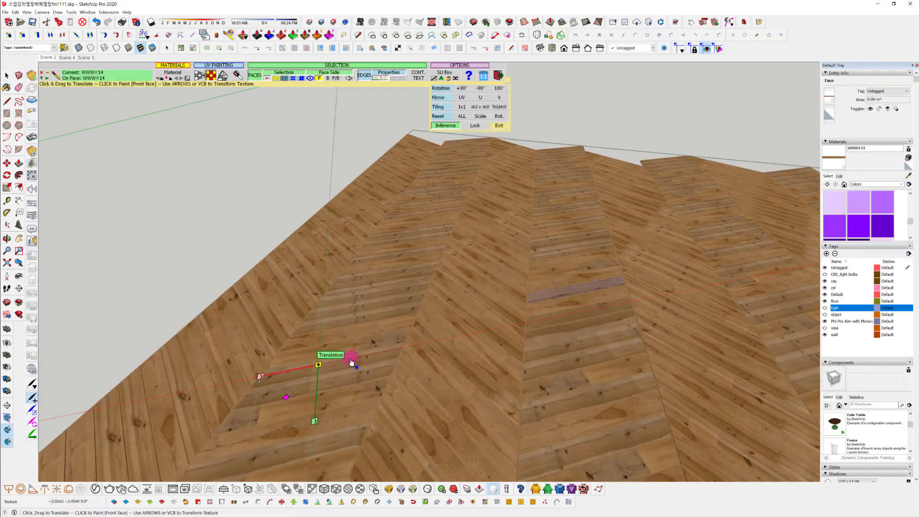
{"action": "left_click", "coordinate": [351, 359]}
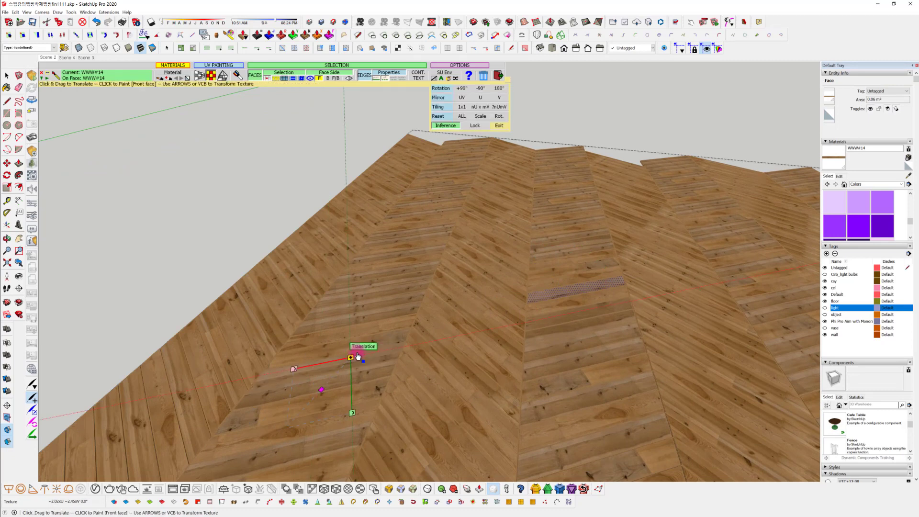
Paint the adjacent plank with WWW#14, shift its texture, apply WWW#14 to a nearer WWW#15 plank and leave ThruPaint
{"action": "left_click", "coordinate": [359, 344]}
{"action": "left_click", "coordinate": [359, 344]}
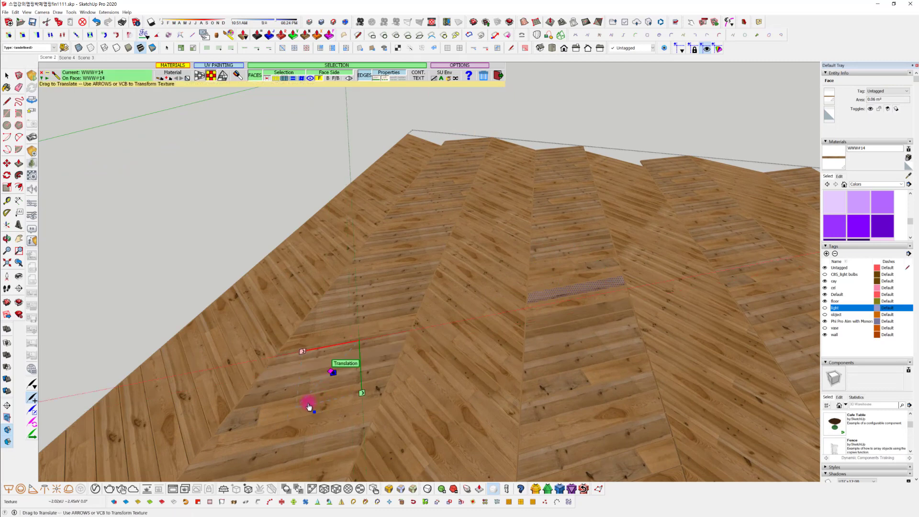
{"action": "left_click_drag", "start_coordinate": [288, 408], "coordinate": [288, 409]}
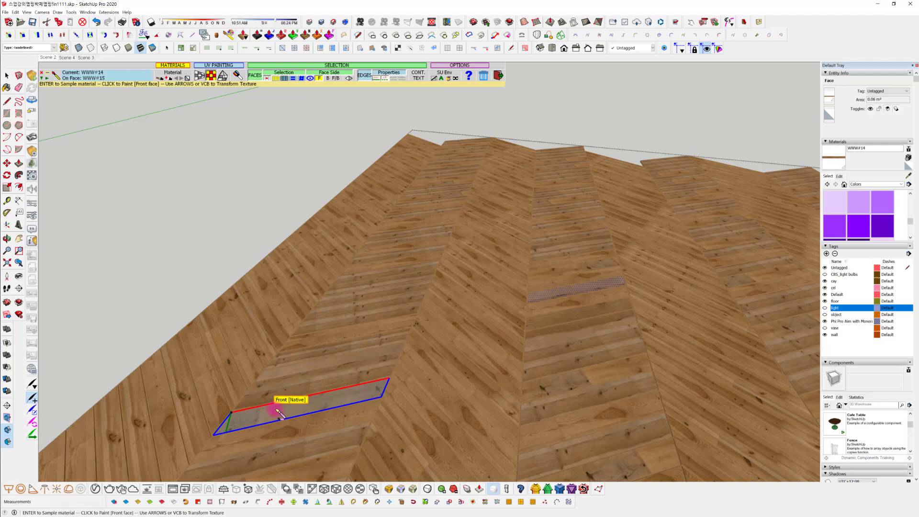
{"action": "left_click", "coordinate": [277, 412]}
{"action": "key", "text": "space"}
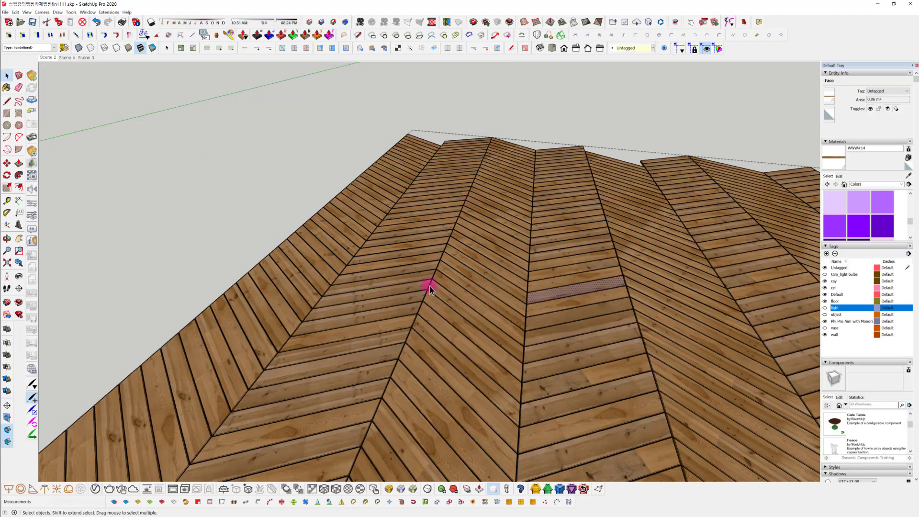
Return to the room's interior view, open the V-Ray Asset Editor and start an interactive render
{"action": "middle_click_drag", "start_coordinate": [430, 286], "coordinate": [437, 406]}
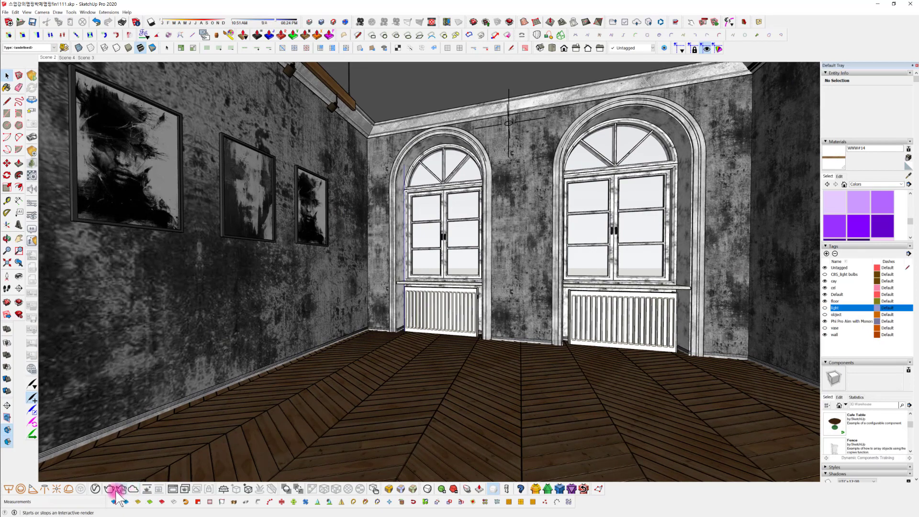
{"action": "left_click", "coordinate": [95, 488]}
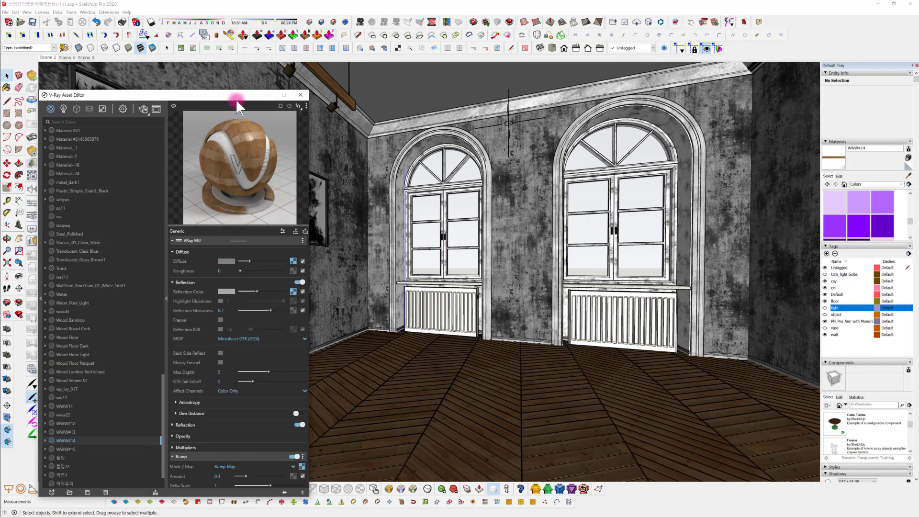
{"action": "left_click_drag", "start_coordinate": [237, 102], "coordinate": [318, 90]}
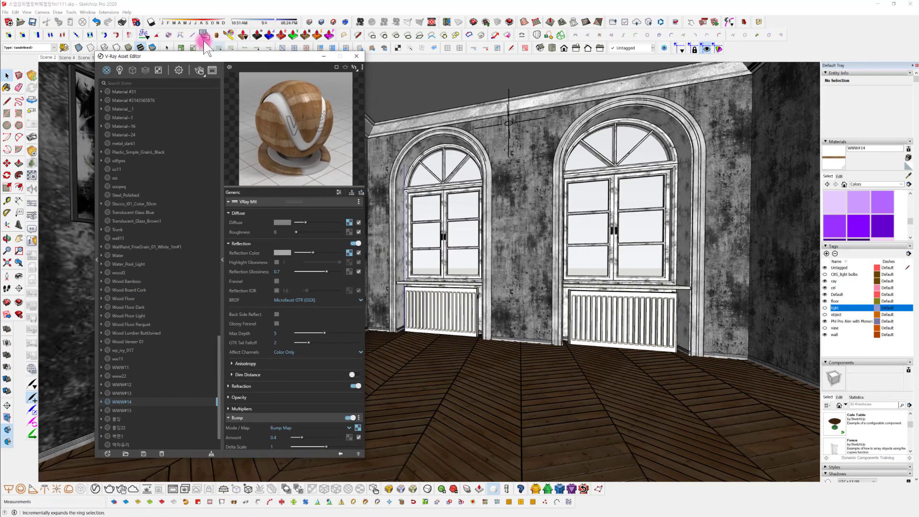
{"action": "left_click", "coordinate": [201, 67]}
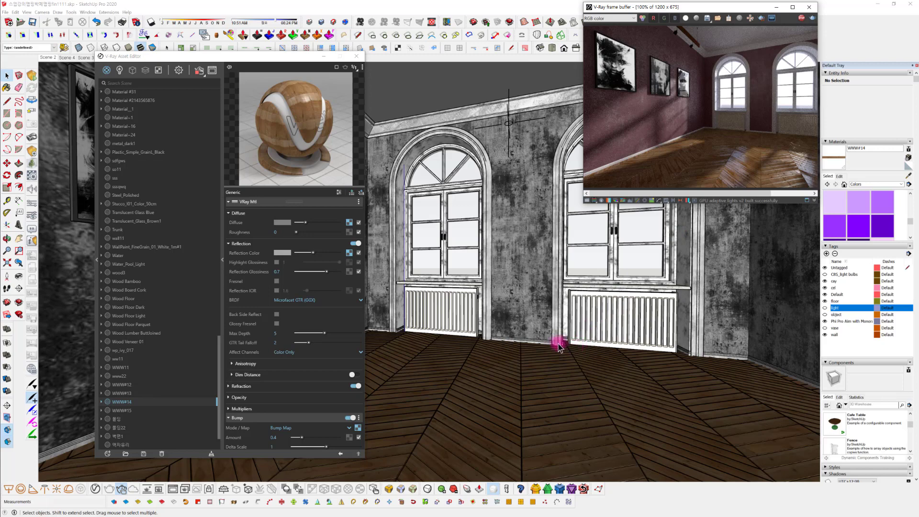
Widen the V-Ray frame buffer and review the rendered wood floor from several angles in the room
{"action": "mouse_move", "coordinate": [530, 359]}
{"action": "middle_mouse_down"}
{"action": "mouse_move", "coordinate": [572, 363]}
{"action": "mouse_move", "coordinate": [486, 408]}
{"action": "middle_mouse_up"}
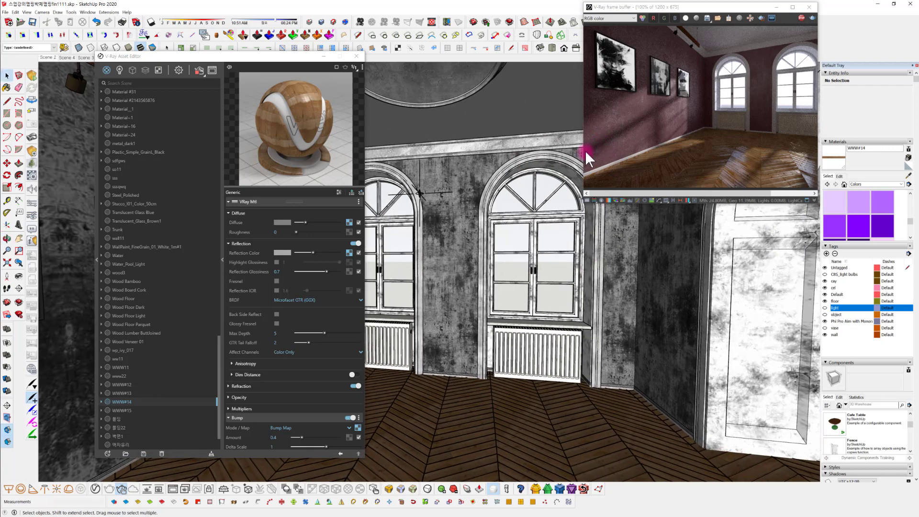
{"action": "left_click_drag", "start_coordinate": [584, 156], "coordinate": [457, 155]}
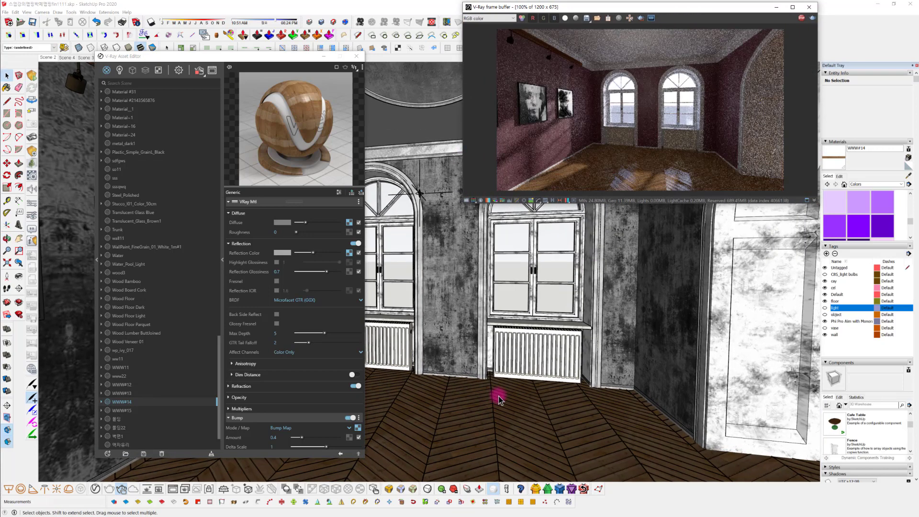
{"action": "mouse_move", "coordinate": [497, 395]}
{"action": "middle_mouse_down"}
{"action": "mouse_move", "coordinate": [482, 392]}
{"action": "mouse_move", "coordinate": [559, 384]}
{"action": "mouse_move", "coordinate": [530, 367]}
{"action": "mouse_move", "coordinate": [477, 391]}
{"action": "middle_mouse_up"}
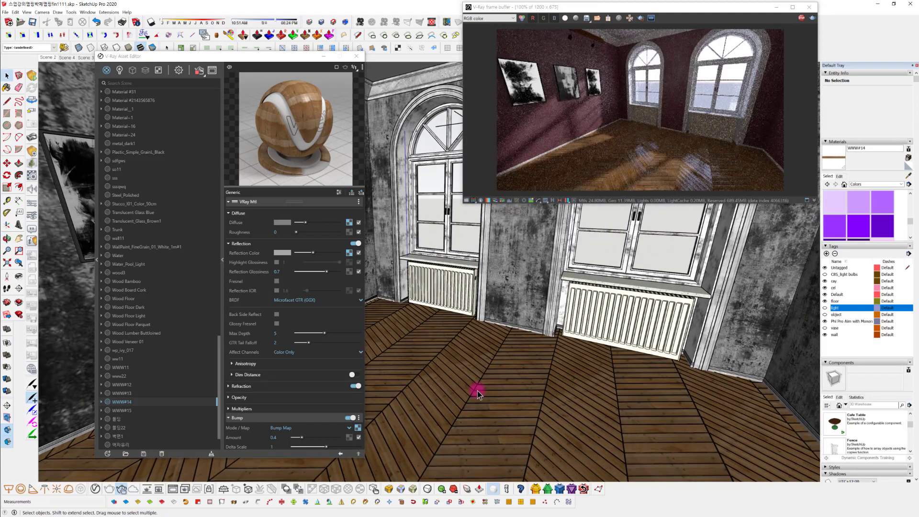
{"action": "mouse_move", "coordinate": [479, 391]}
{"action": "middle_mouse_down"}
{"action": "mouse_move", "coordinate": [486, 436]}
{"action": "mouse_move", "coordinate": [559, 410]}
{"action": "mouse_move", "coordinate": [525, 416]}
{"action": "mouse_move", "coordinate": [484, 364]}
{"action": "mouse_move", "coordinate": [486, 375]}
{"action": "mouse_move", "coordinate": [452, 382]}
{"action": "mouse_move", "coordinate": [560, 378]}
{"action": "mouse_move", "coordinate": [588, 401]}
{"action": "middle_mouse_up"}
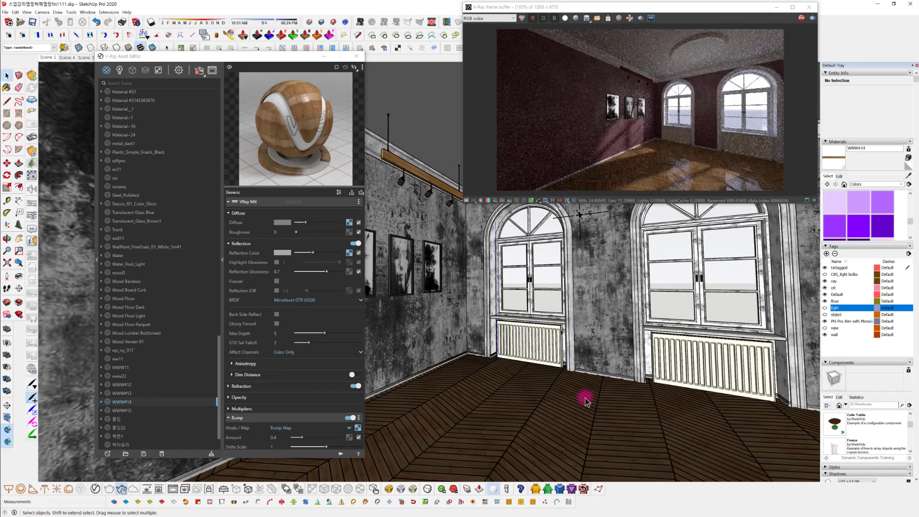
{"action": "mouse_move", "coordinate": [580, 400]}
{"action": "middle_mouse_down"}
{"action": "mouse_move", "coordinate": [486, 369]}
{"action": "mouse_move", "coordinate": [493, 355]}
{"action": "mouse_move", "coordinate": [444, 381]}
{"action": "mouse_move", "coordinate": [480, 378]}
{"action": "middle_mouse_up"}
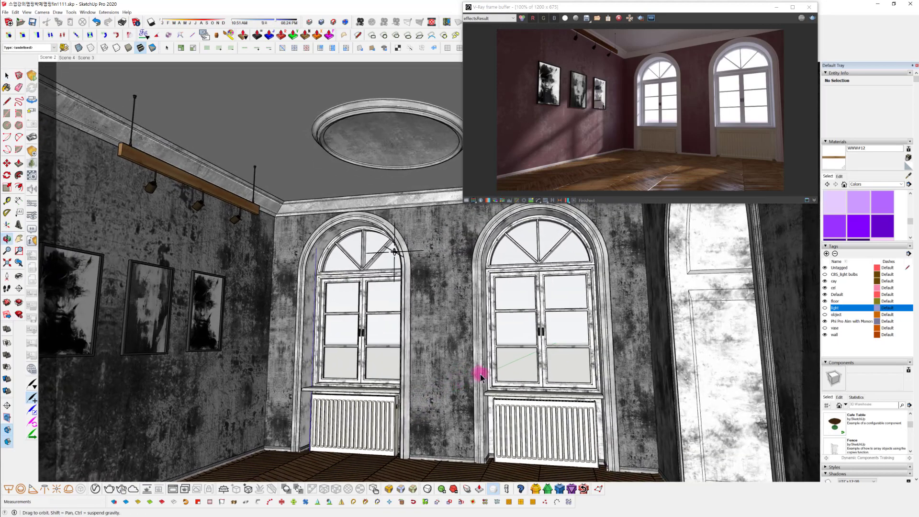
Make the light tag visible to show the ceiling chandelier and close the V-Ray frame buffer
{"action": "left_click", "coordinate": [825, 308]}
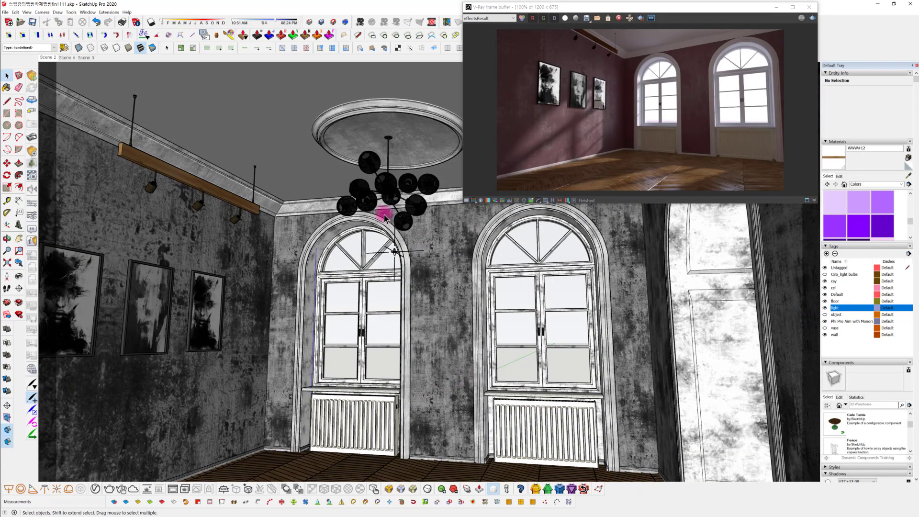
{"action": "scroll", "coordinate": [384, 217], "scroll_direction": "up", "scroll_amount": 6}
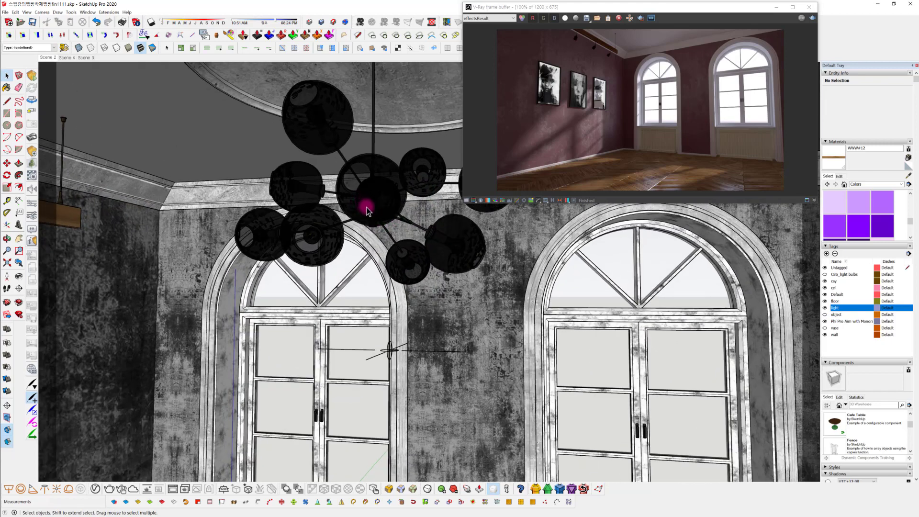
{"action": "scroll", "coordinate": [366, 209], "scroll_direction": "down", "scroll_amount": 4}
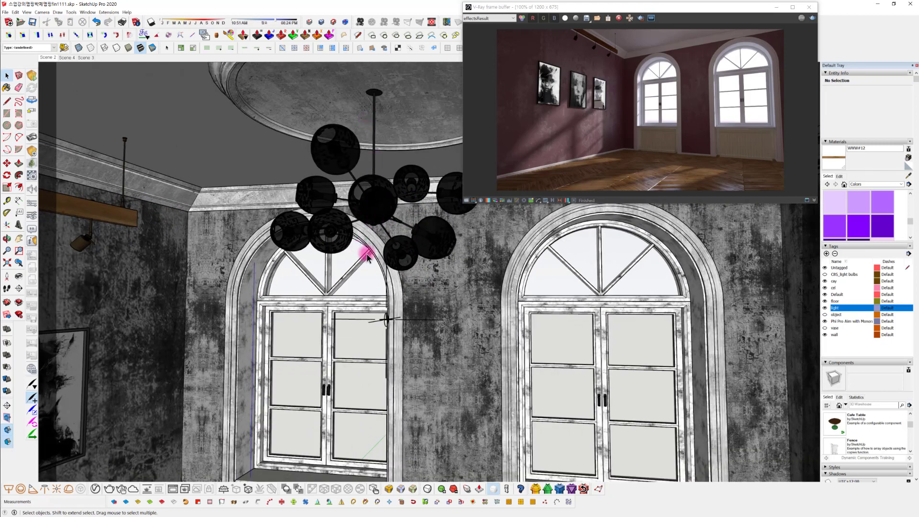
{"action": "scroll", "coordinate": [368, 258], "scroll_direction": "up", "scroll_amount": 3}
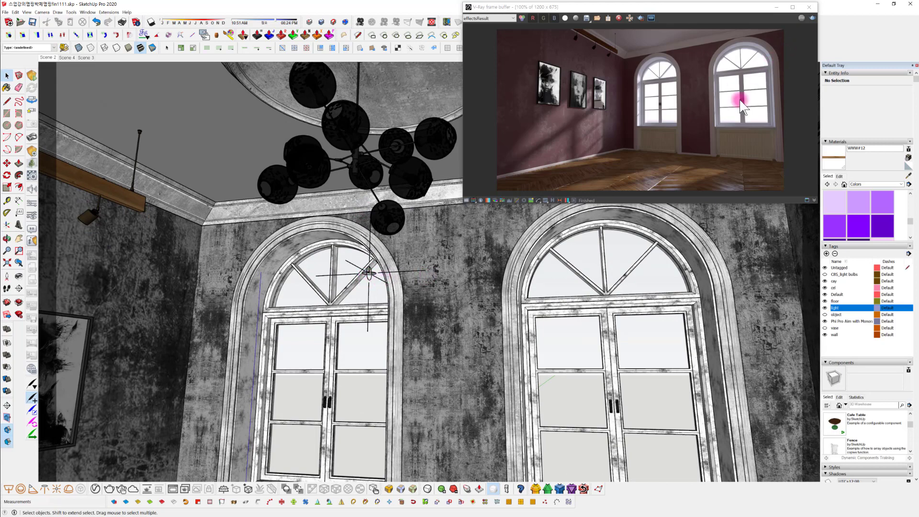
{"action": "left_click", "coordinate": [809, 6]}
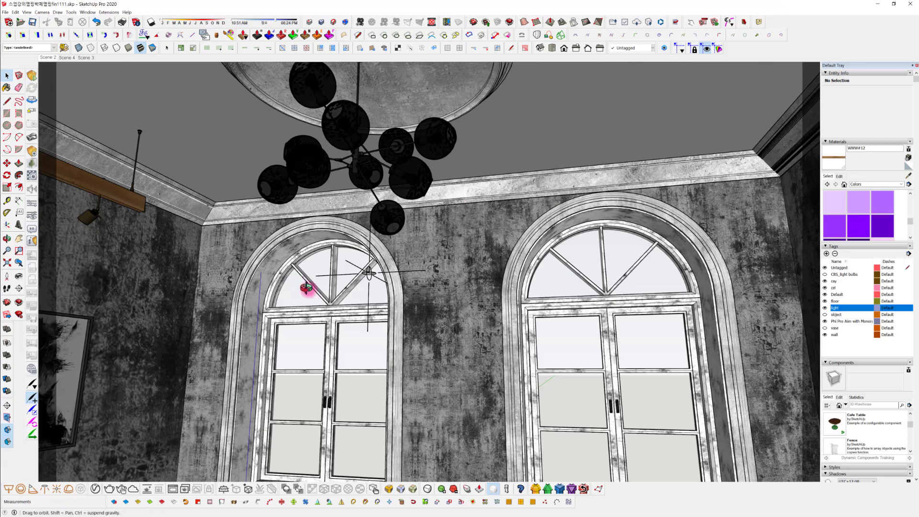
{"action": "mouse_move", "coordinate": [307, 287]}
{"action": "middle_mouse_down"}
{"action": "mouse_move", "coordinate": [335, 308]}
{"action": "mouse_move", "coordinate": [332, 339]}
{"action": "mouse_move", "coordinate": [349, 325]}
{"action": "middle_mouse_up"}
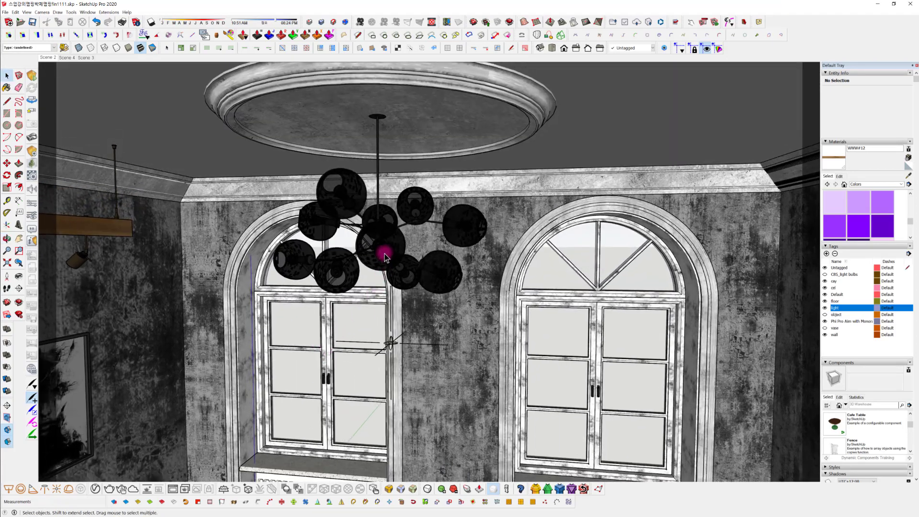
Open the group of the bulb inside the chandelier's central globe and hide its glass shell, leaving the filament
{"action": "scroll", "coordinate": [384, 253], "scroll_direction": "up", "scroll_amount": 5}
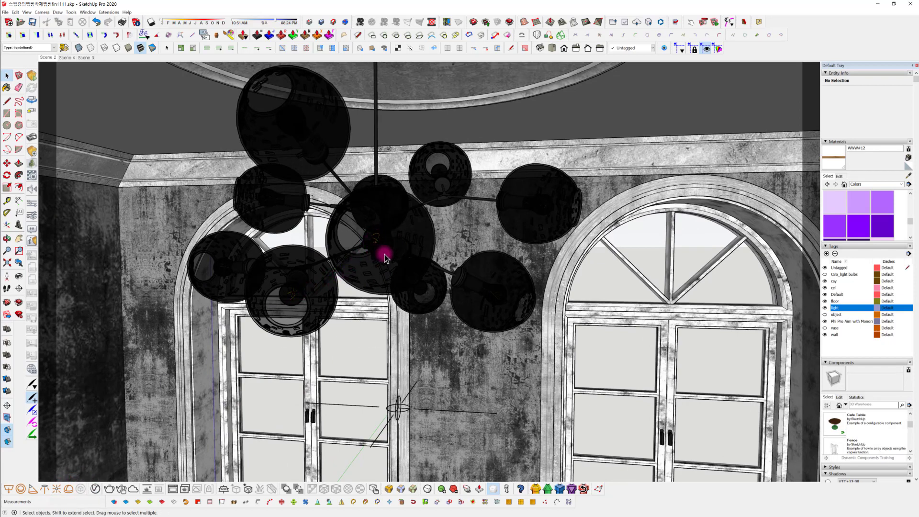
{"action": "mouse_move", "coordinate": [382, 257]}
{"action": "middle_mouse_down"}
{"action": "mouse_move", "coordinate": [433, 318]}
{"action": "mouse_move", "coordinate": [361, 337]}
{"action": "mouse_move", "coordinate": [411, 320]}
{"action": "mouse_move", "coordinate": [386, 268]}
{"action": "mouse_move", "coordinate": [392, 244]}
{"action": "middle_mouse_up"}
{"action": "scroll", "coordinate": [384, 266], "scroll_direction": "up", "scroll_amount": 5}
{"action": "scroll", "coordinate": [382, 245], "scroll_direction": "up", "scroll_amount": 6}
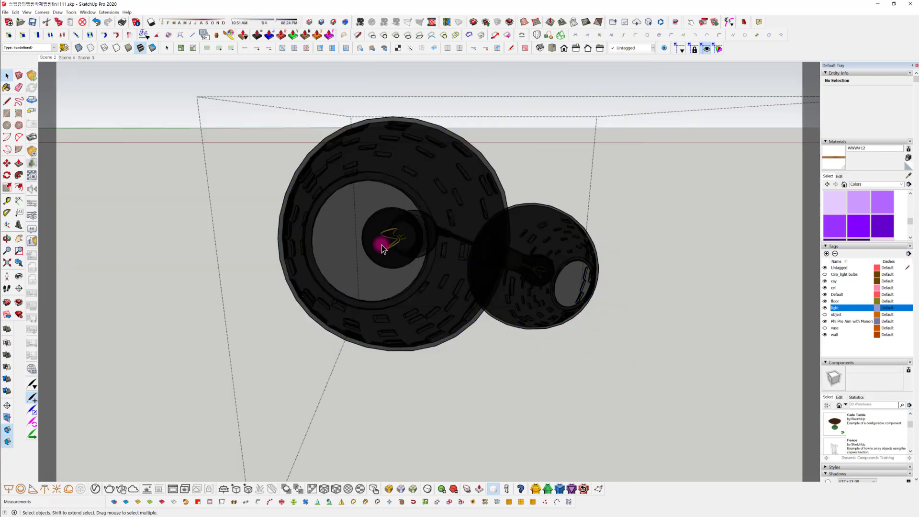
{"action": "middle_click_drag", "start_coordinate": [387, 244], "coordinate": [401, 268]}
{"action": "scroll", "coordinate": [401, 261], "scroll_direction": "up", "scroll_amount": 3}
{"action": "double_click", "coordinate": [400, 259]}
{"action": "left_click", "coordinate": [400, 259]}
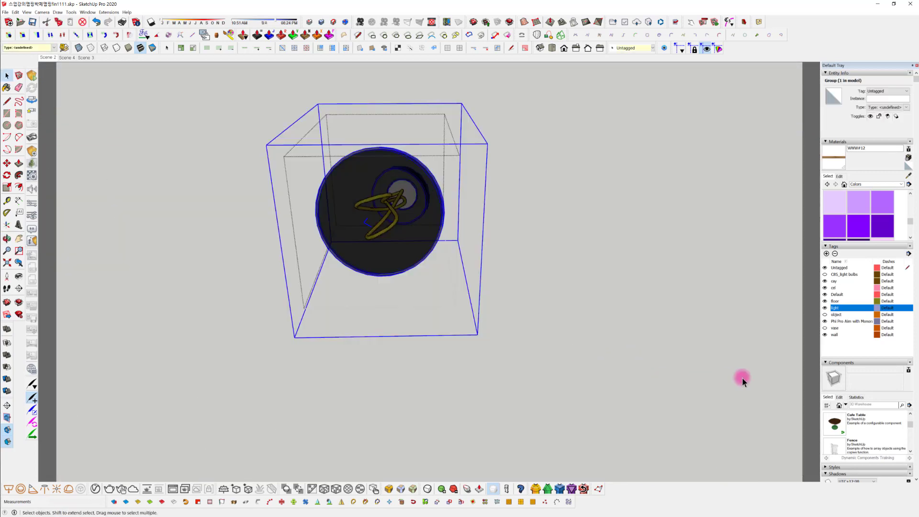
{"action": "scroll", "coordinate": [877, 400], "scroll_direction": "down", "scroll_amount": 5}
{"action": "scroll", "coordinate": [877, 400], "scroll_direction": "down", "scroll_amount": 10}
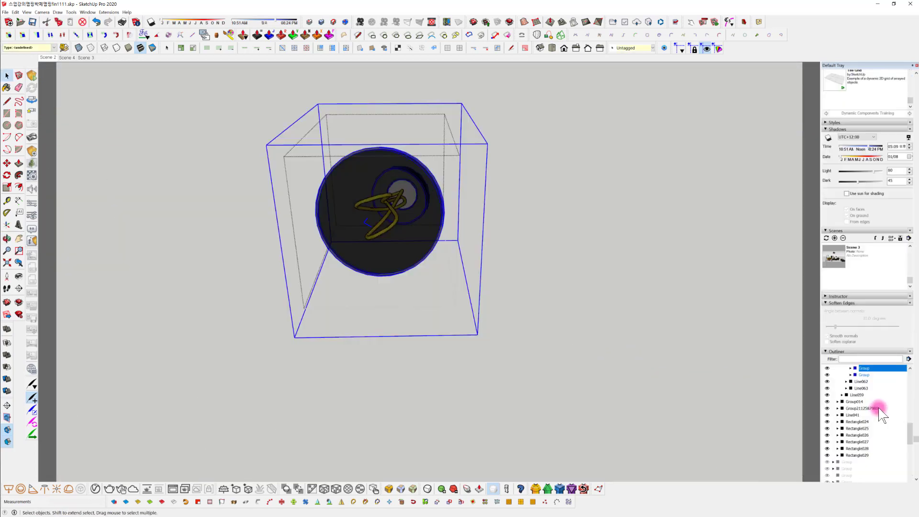
{"action": "left_click", "coordinate": [827, 369]}
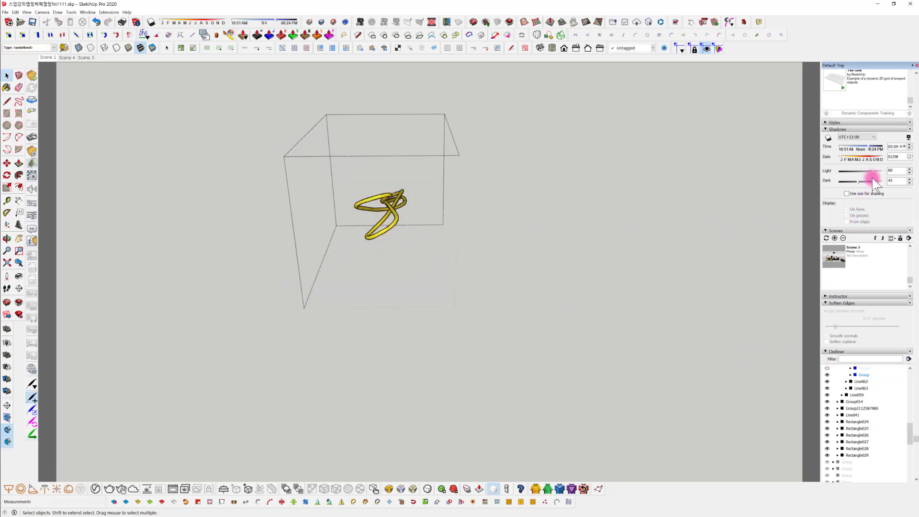
Sample the material of the bulb's exposed yellow filament with the Paint Bucket
{"action": "scroll", "coordinate": [877, 179], "scroll_direction": "up", "scroll_amount": 5}
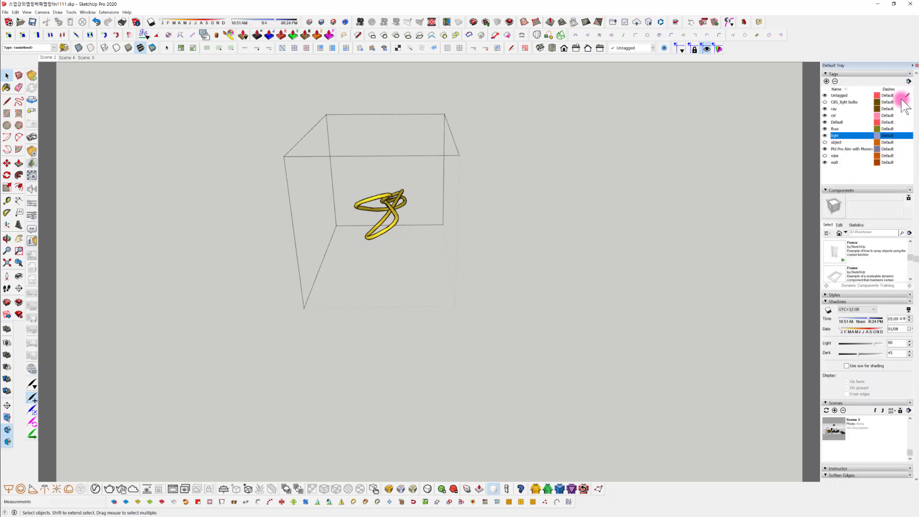
{"action": "scroll", "coordinate": [904, 92], "scroll_direction": "up", "scroll_amount": 2}
{"action": "scroll", "coordinate": [909, 83], "scroll_direction": "up", "scroll_amount": 1}
{"action": "scroll", "coordinate": [873, 134], "scroll_direction": "down", "scroll_amount": 3}
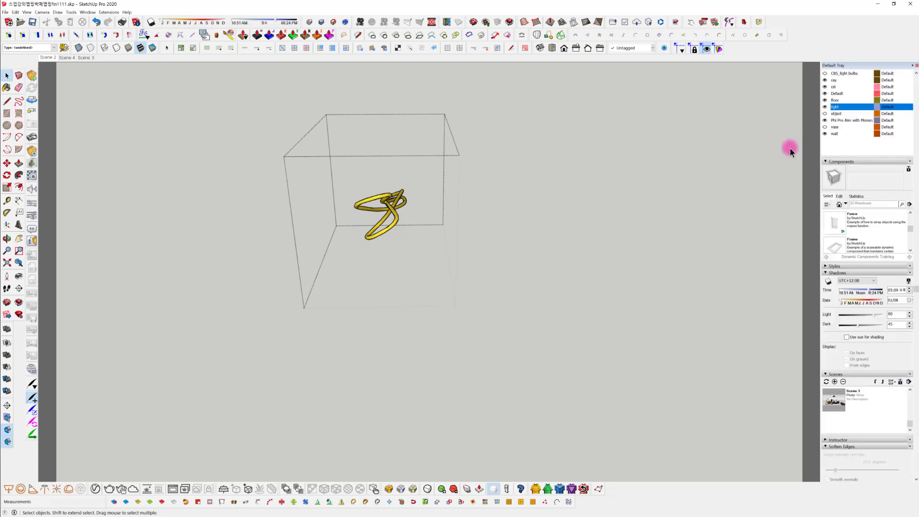
{"action": "key", "text": "b"}
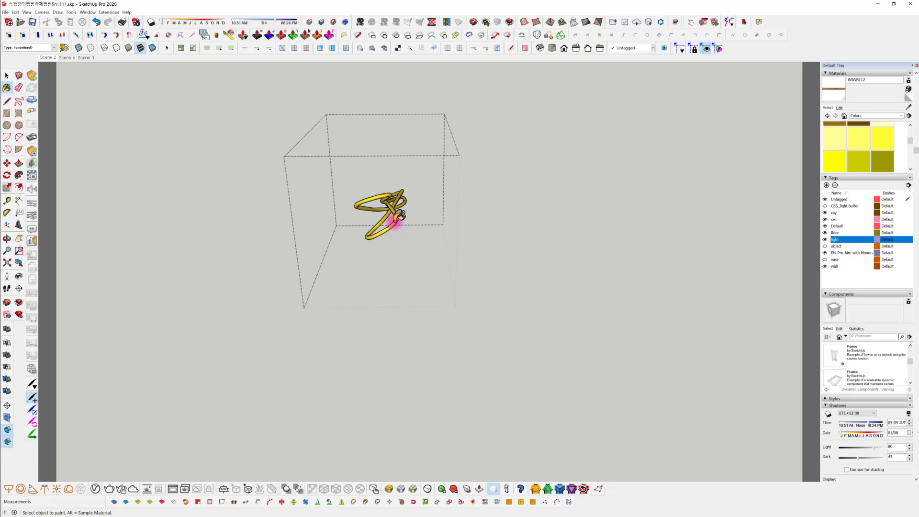
{"action": "key", "text": "alt"}
{"action": "left_click", "coordinate": [397, 221], "text": "alt"}
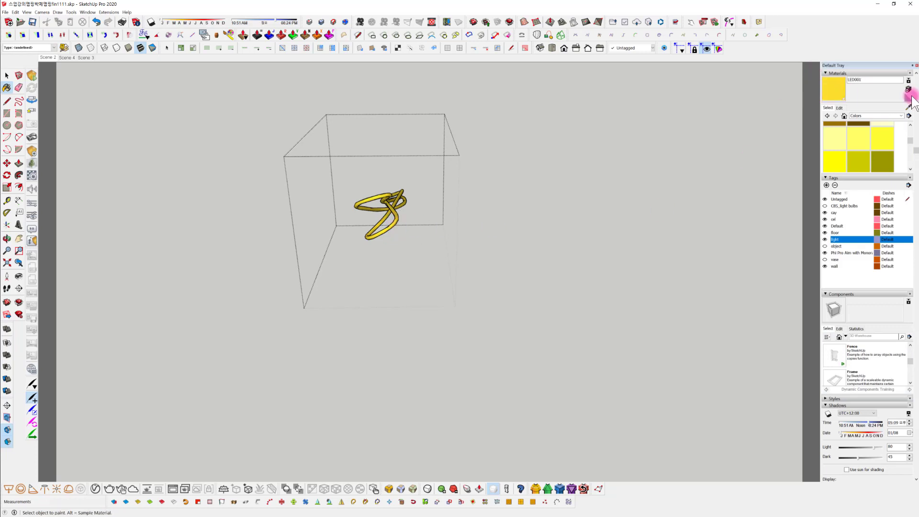
Unhide the bulb's glass shell and step out of the bulb's group
{"action": "left_click", "coordinate": [850, 236]}
{"action": "scroll", "coordinate": [858, 388], "scroll_direction": "down", "scroll_amount": 1}
{"action": "scroll", "coordinate": [857, 387], "scroll_direction": "down", "scroll_amount": 8}
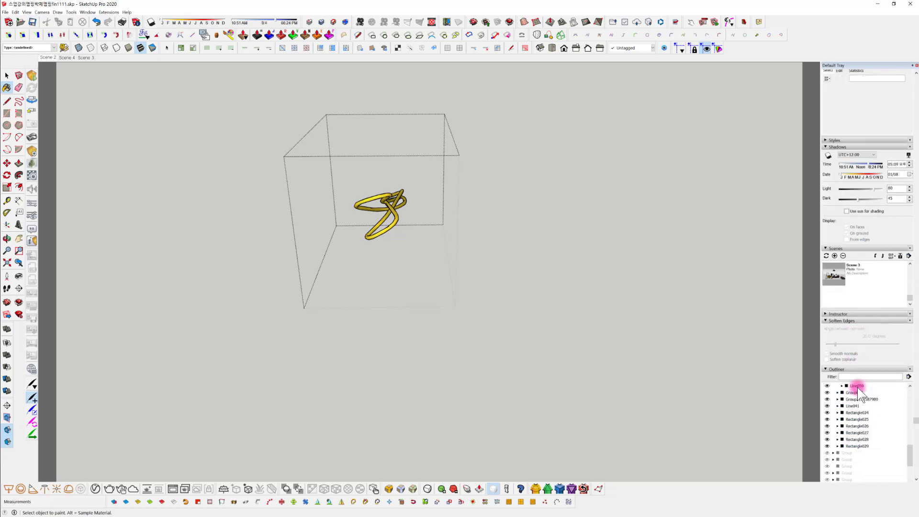
{"action": "scroll", "coordinate": [857, 400], "scroll_direction": "up", "scroll_amount": 6}
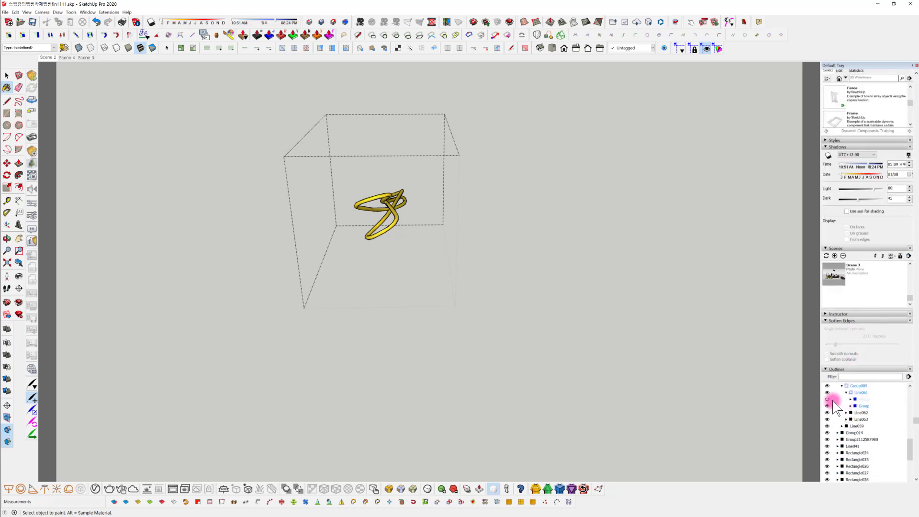
{"action": "left_click", "coordinate": [828, 399]}
{"action": "key", "text": "space"}
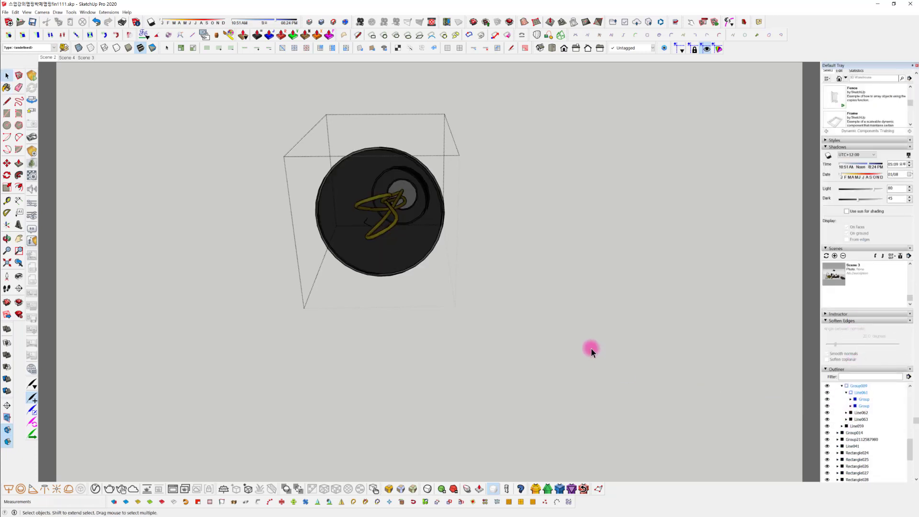
{"action": "left_click", "coordinate": [590, 347]}
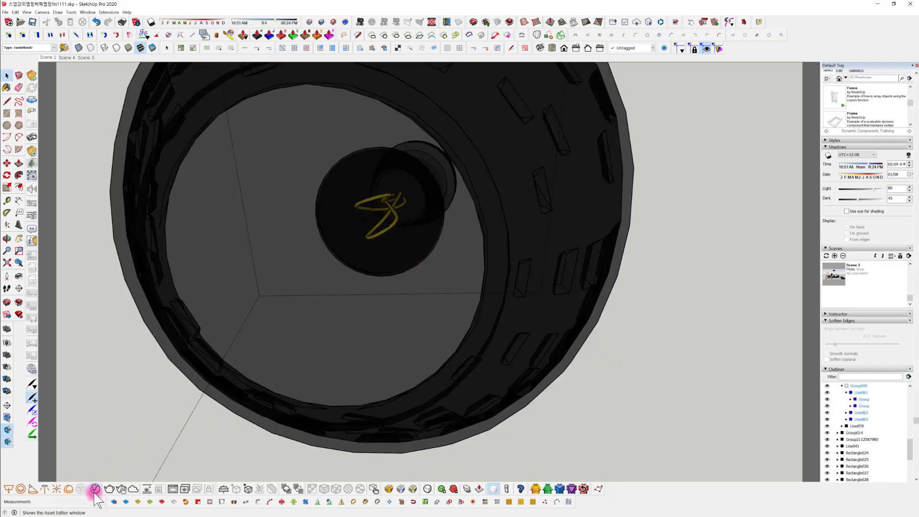
Open the V-Ray Asset Editor and add an Emissive layer to the filament's LED001 material
{"action": "left_click", "coordinate": [70, 488]}
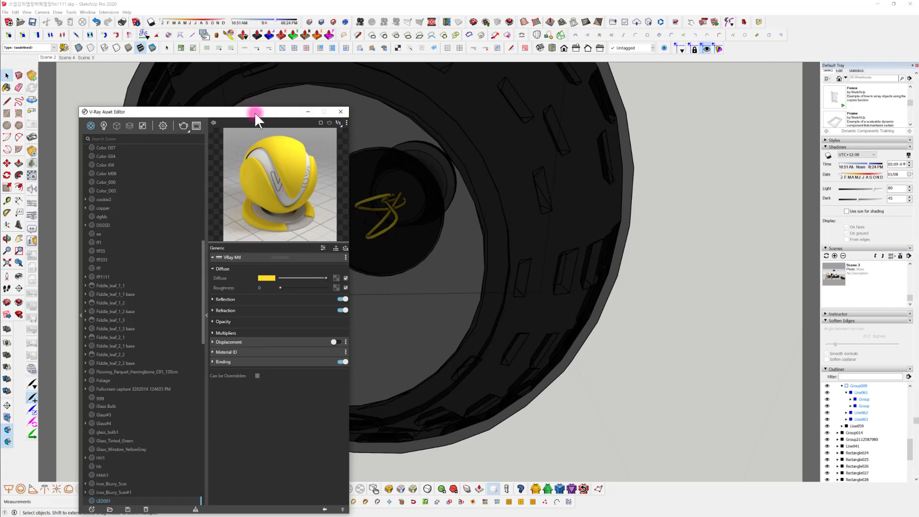
{"action": "left_click_drag", "start_coordinate": [255, 112], "coordinate": [247, 46]}
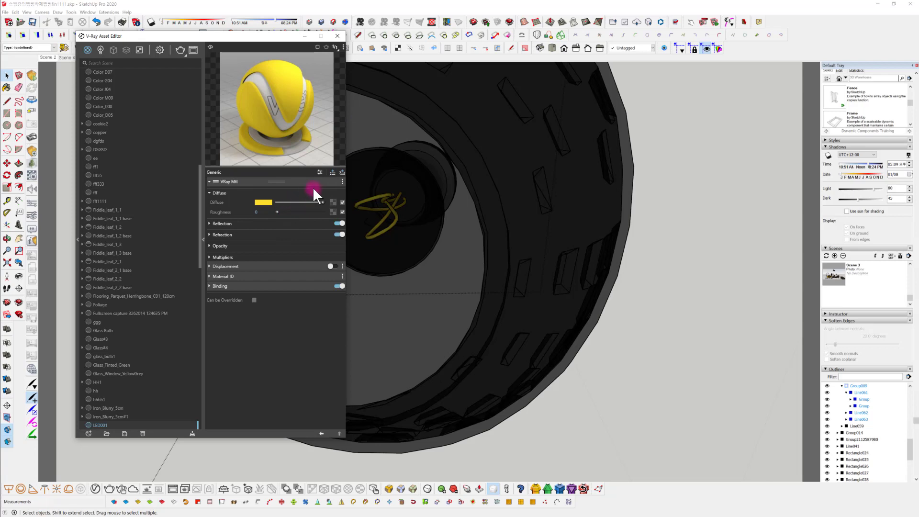
{"action": "left_click", "coordinate": [342, 173]}
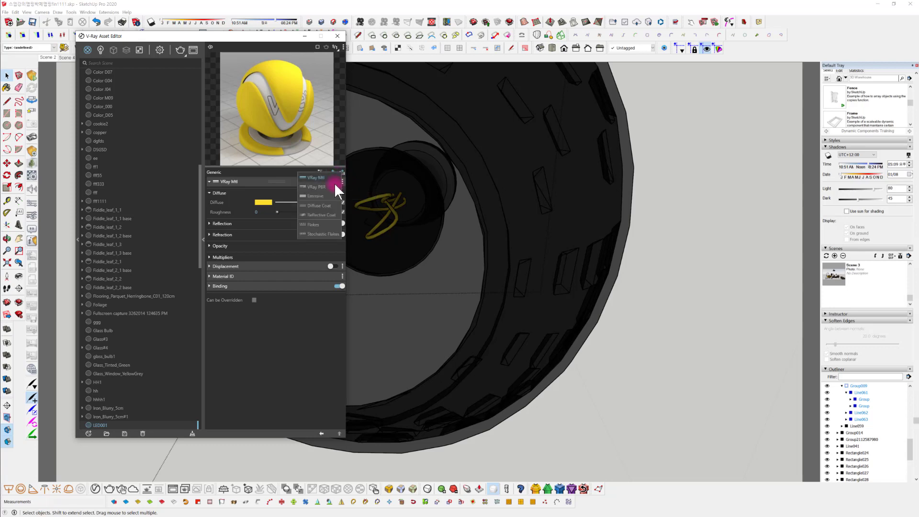
{"action": "left_click", "coordinate": [328, 195]}
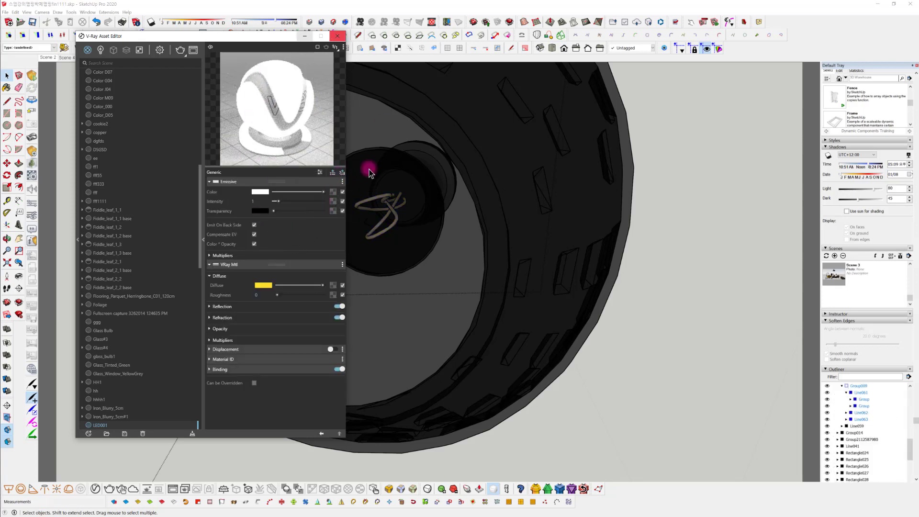
{"action": "left_click", "coordinate": [262, 200]}
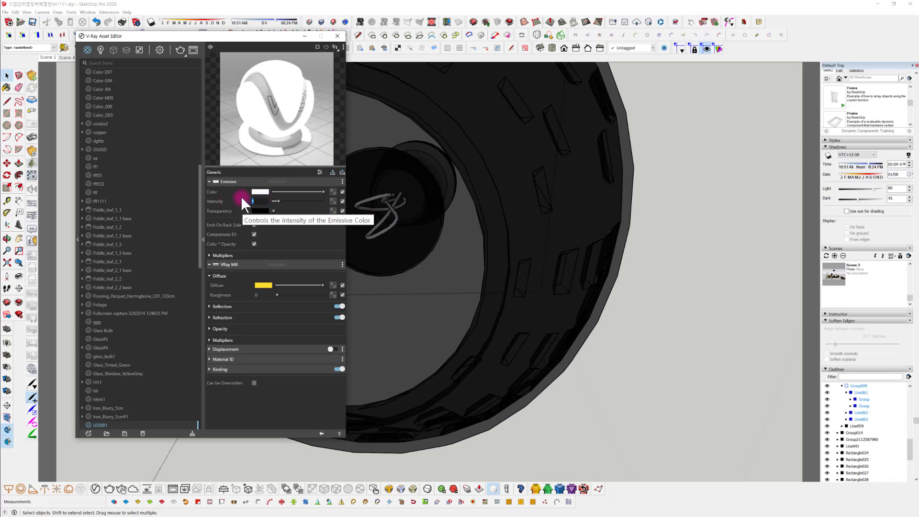
{"action": "left_click_drag", "start_coordinate": [207, 203], "coordinate": [282, 203]}
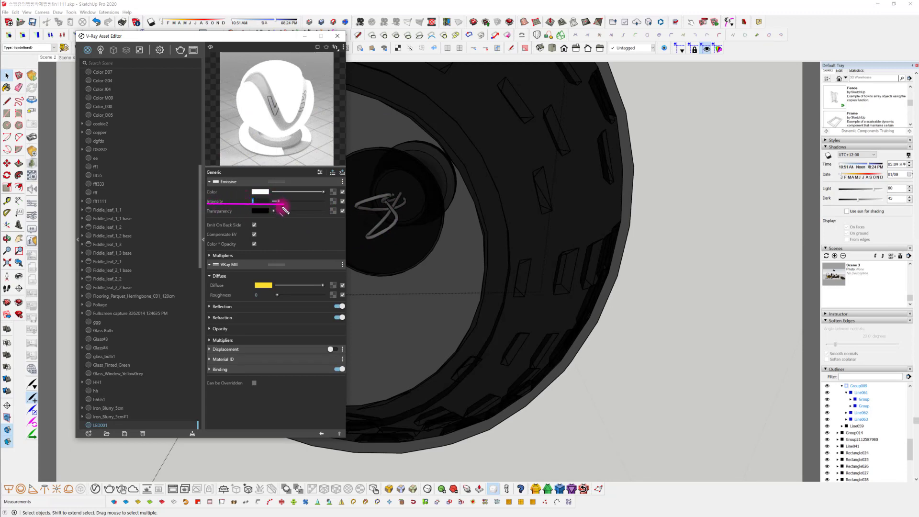
{"action": "left_click", "coordinate": [252, 201]}
{"action": "key", "text": "Escape"}
Give LED001's Emissive layer a warm yellow color and set its intensity to 20
{"action": "left_click", "coordinate": [262, 191]}
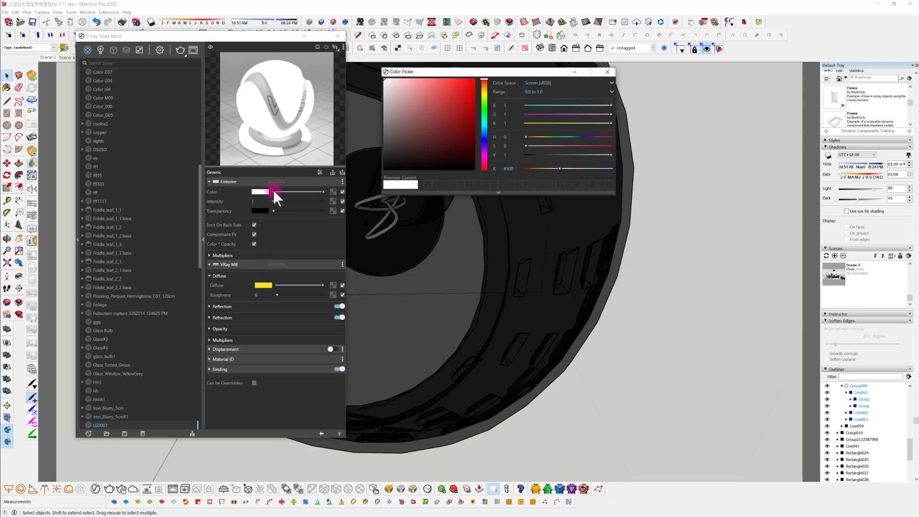
{"action": "left_click", "coordinate": [484, 94]}
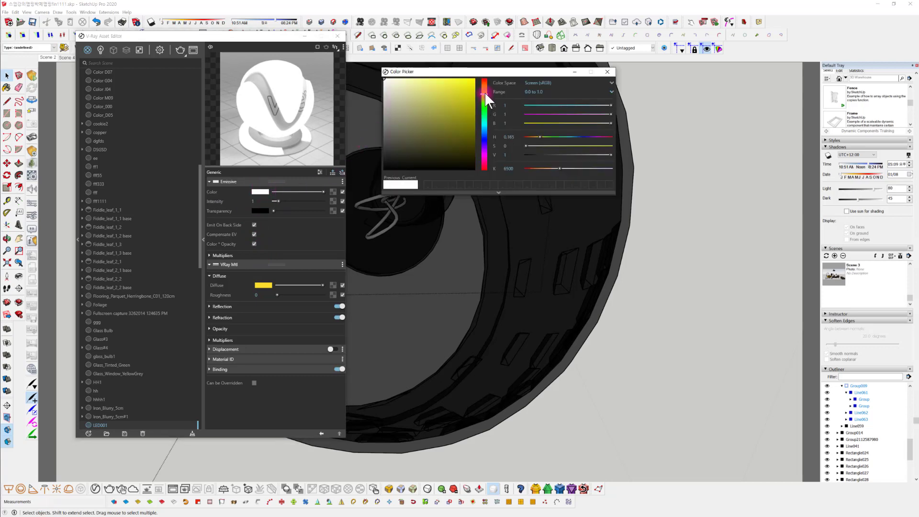
{"action": "left_click", "coordinate": [484, 91]}
{"action": "left_click_drag", "start_coordinate": [458, 82], "coordinate": [455, 79]}
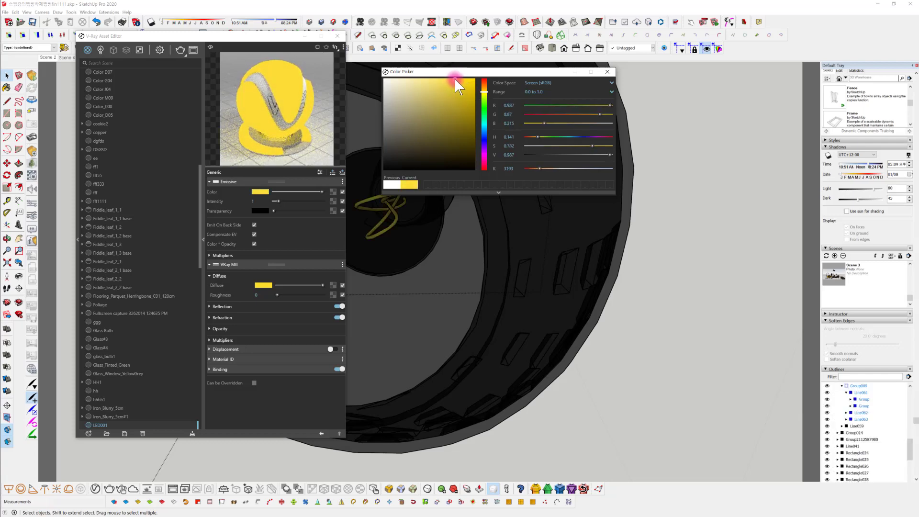
{"action": "left_click", "coordinate": [601, 73]}
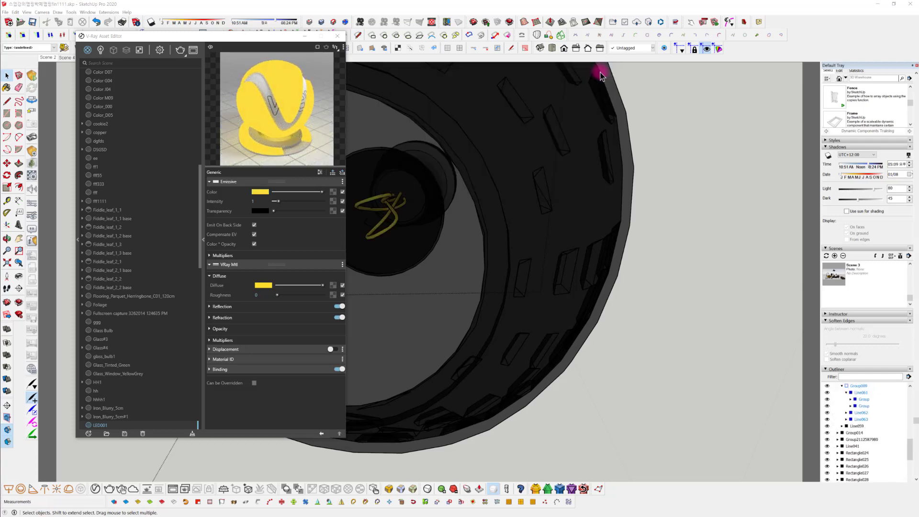
{"action": "left_click", "coordinate": [264, 201]}
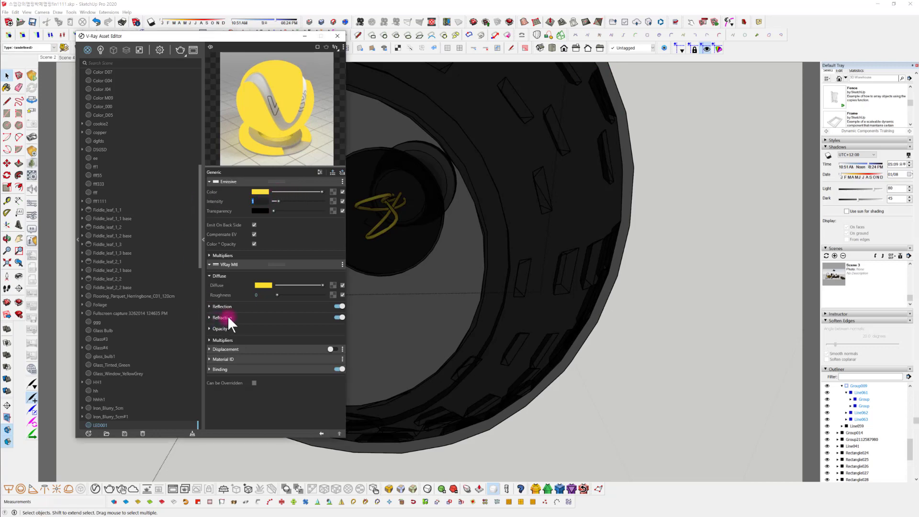
{"action": "type", "text": "20"}
{"action": "key", "text": "Return"}
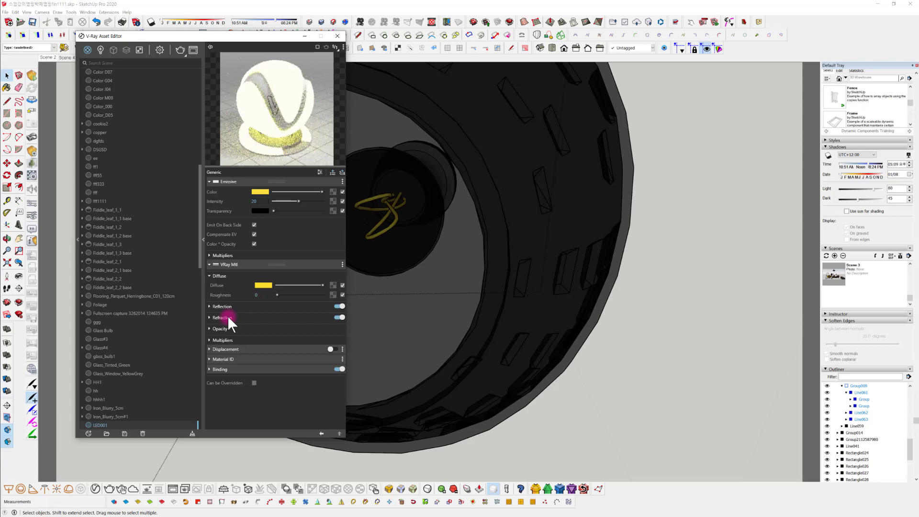
Deepen LED001's emissive yellow to a saturation of about 0.94 and start an interactive render of the bulb
{"action": "left_click", "coordinate": [265, 191]}
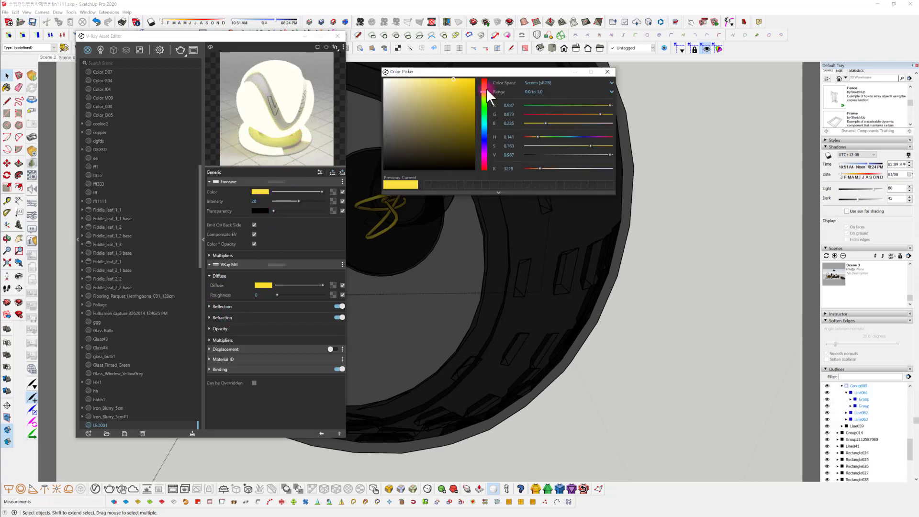
{"action": "left_click", "coordinate": [463, 79]}
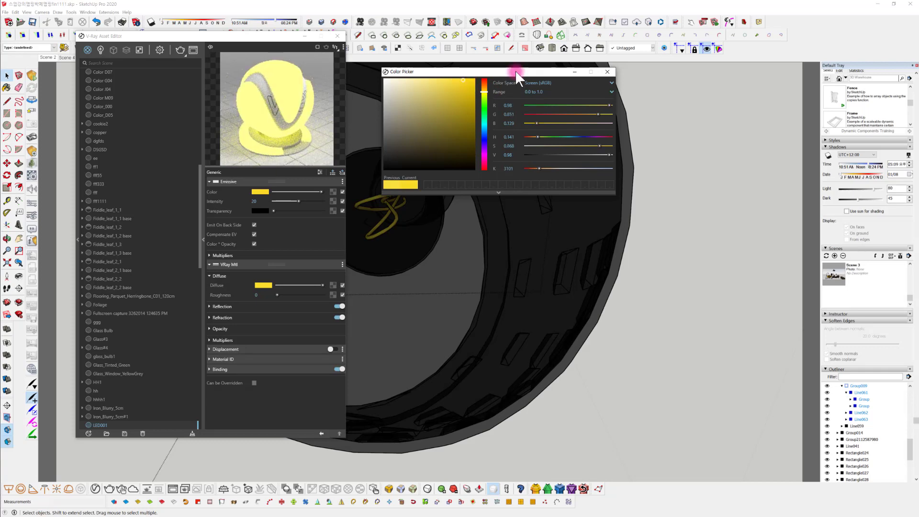
{"action": "left_click_drag", "start_coordinate": [466, 79], "coordinate": [468, 80]}
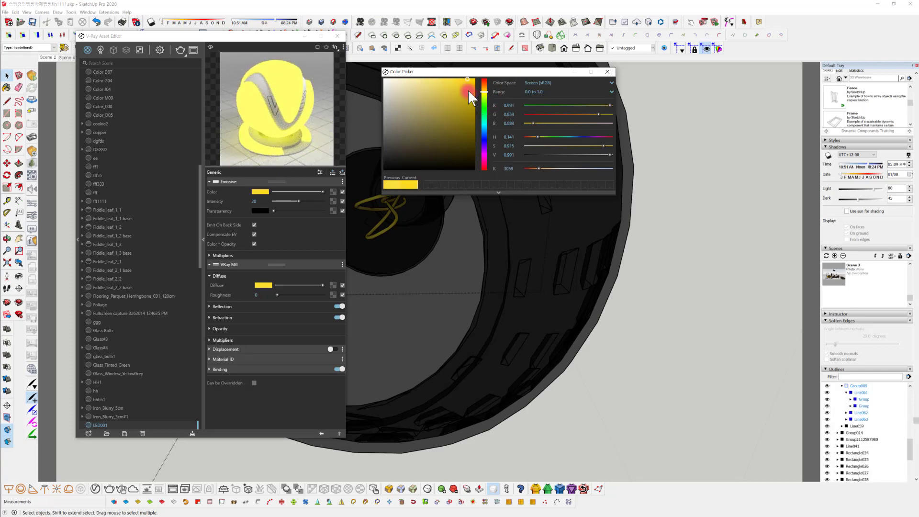
{"action": "left_click", "coordinate": [607, 71]}
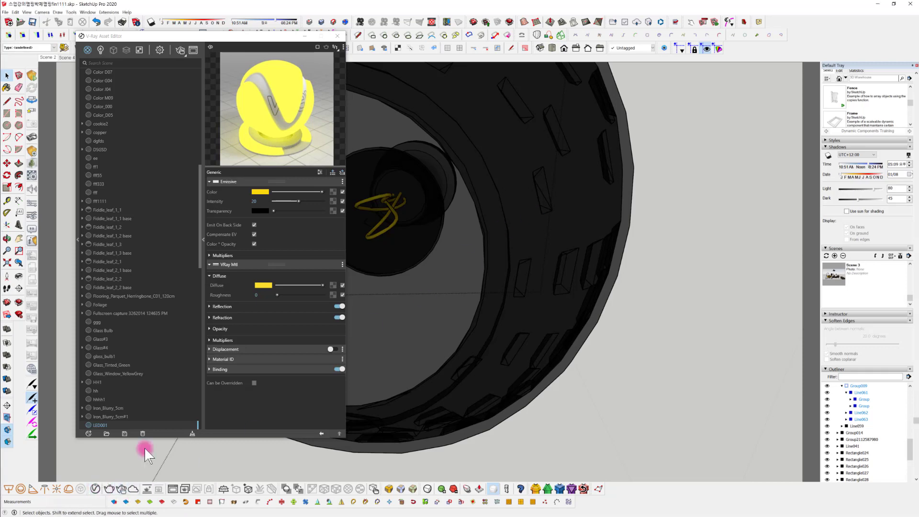
{"action": "left_click", "coordinate": [181, 51]}
{"action": "left_click", "coordinate": [626, 101]}
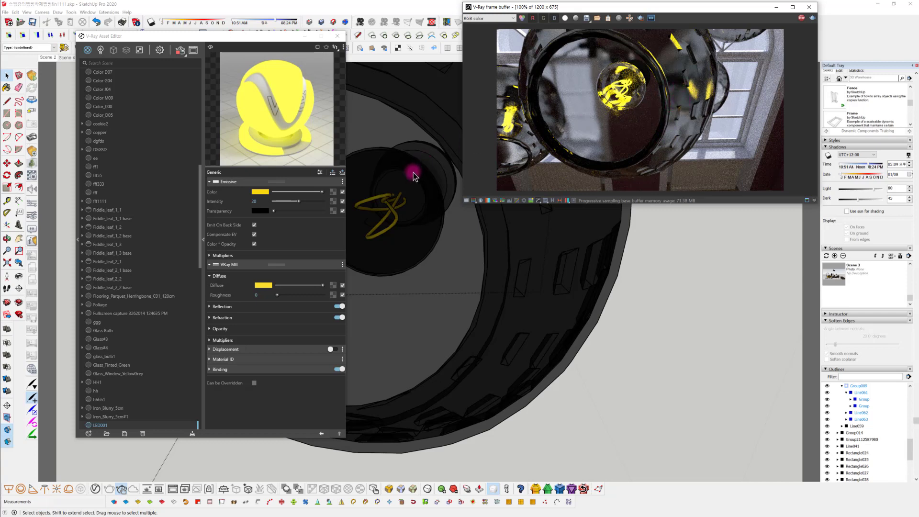
Shift LED001's emissive color toward orange, with hue about 0.122 and saturation about 0.946, checking it in the interactive render
{"action": "left_click", "coordinate": [267, 192]}
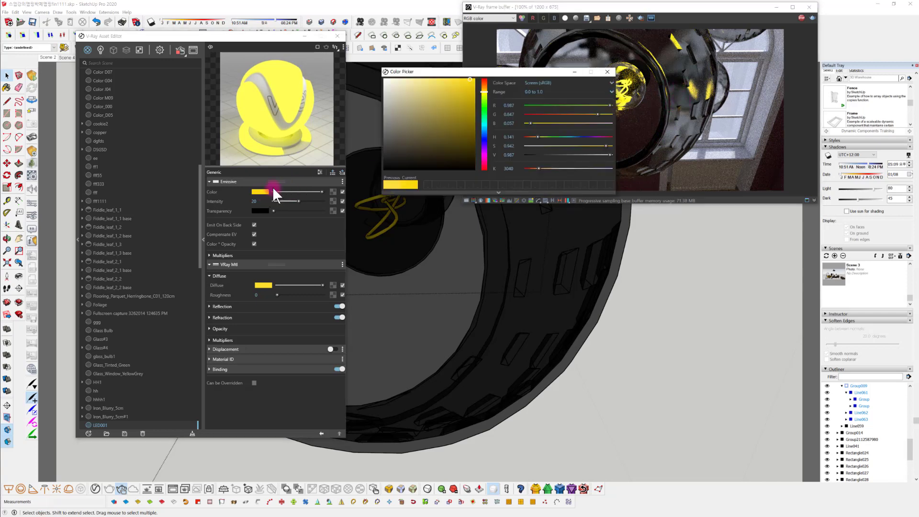
{"action": "left_click", "coordinate": [484, 89]}
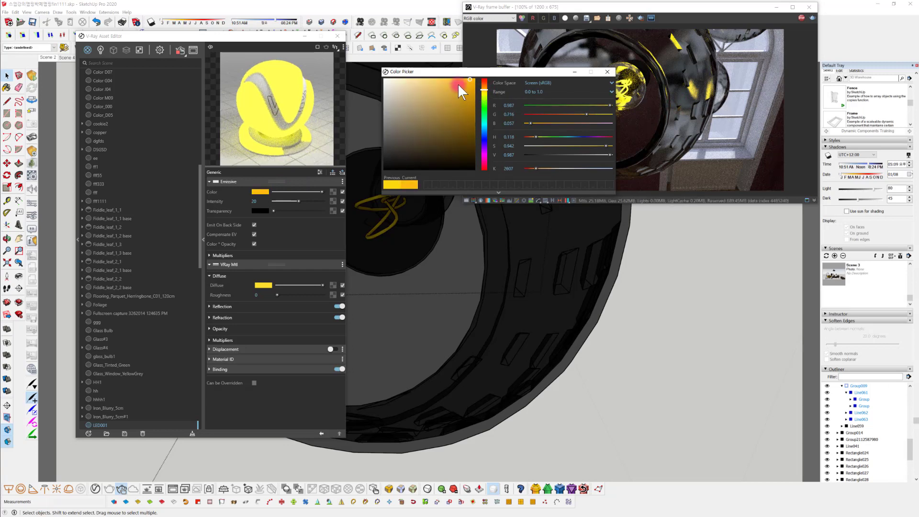
{"action": "left_click", "coordinate": [484, 89]}
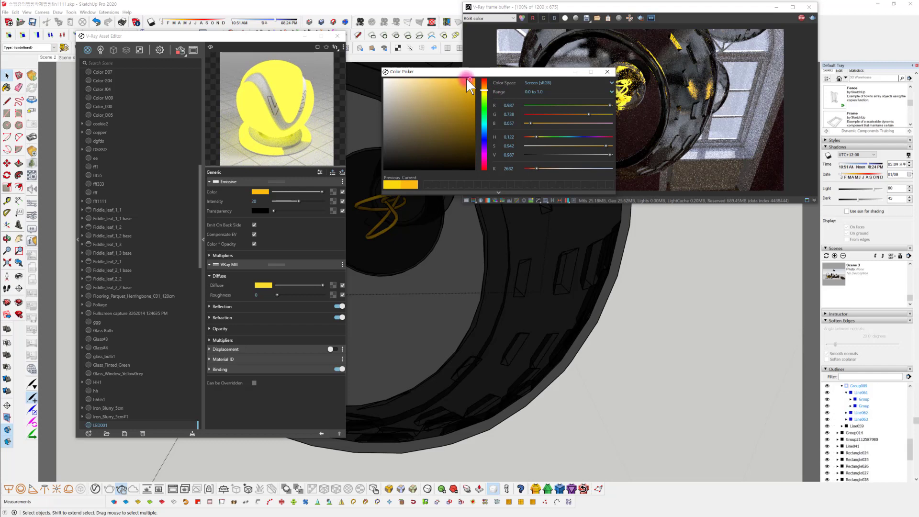
{"action": "left_click", "coordinate": [469, 79]}
{"action": "left_click_drag", "start_coordinate": [530, 73], "coordinate": [548, 229]}
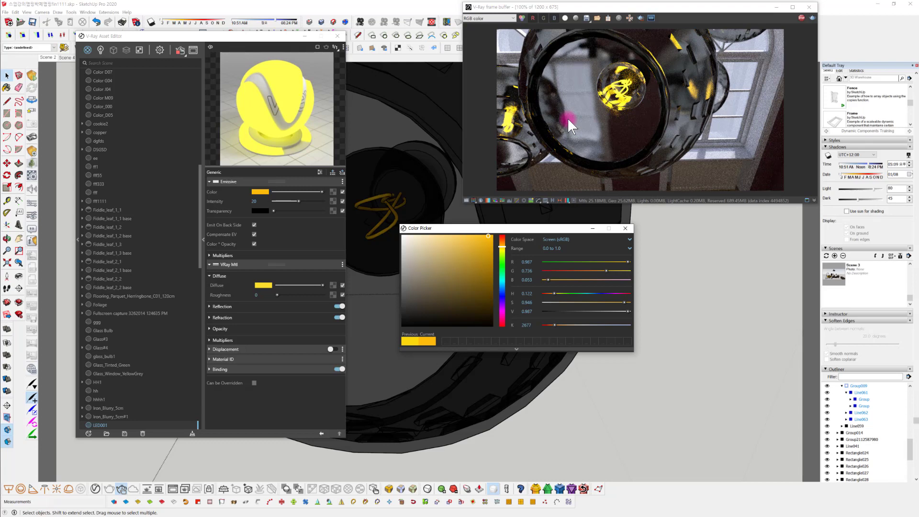
{"action": "left_click", "coordinate": [625, 229]}
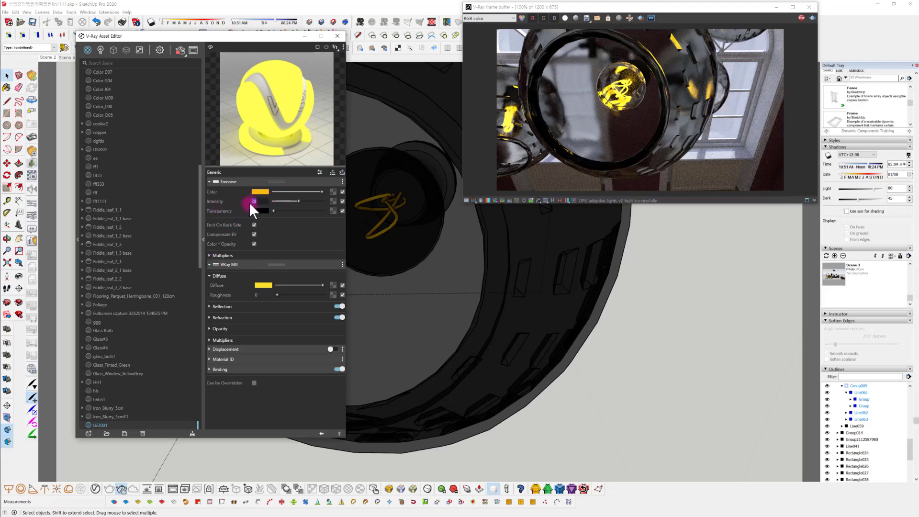
Set the emissive intensity of the LED001 material to 30
{"action": "type", "text": "3"}
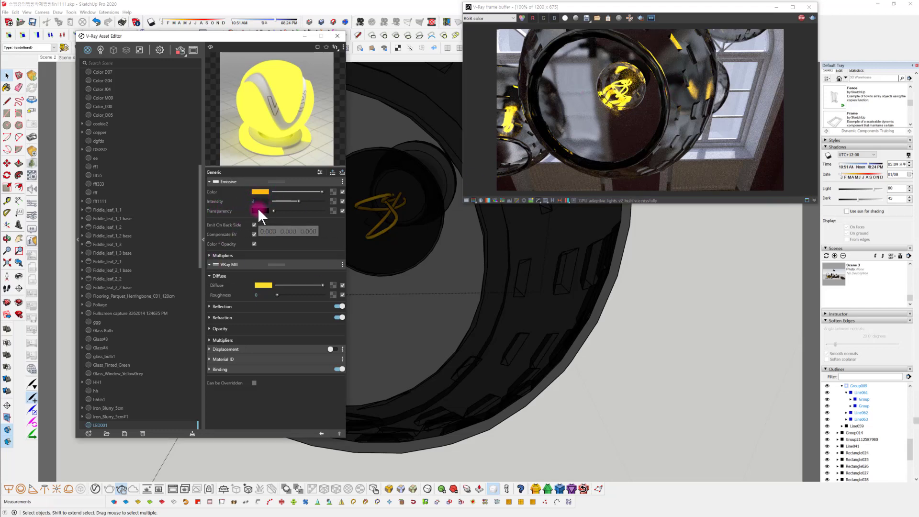
{"action": "type", "text": "0"}
{"action": "key", "text": "Return"}
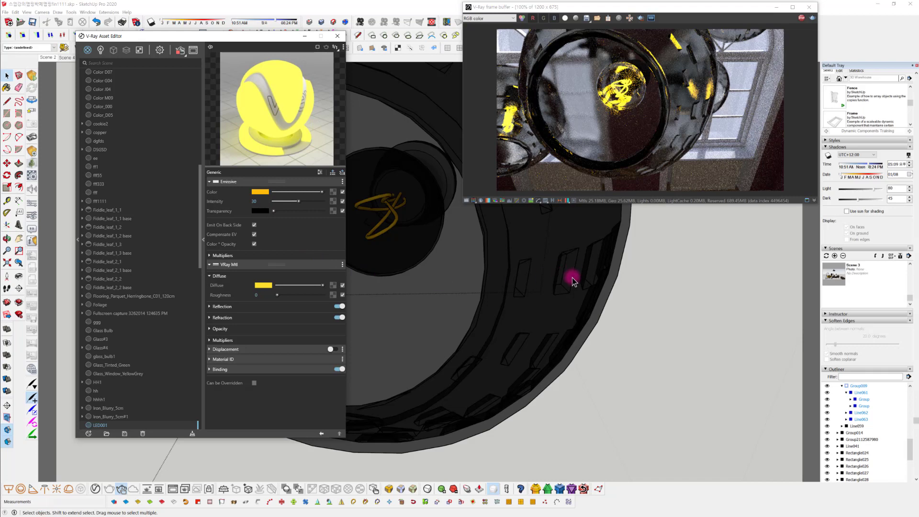
Sample the Chandelier Glass material from the model and set its refraction fog multiplier to 1
{"action": "scroll", "coordinate": [899, 159], "scroll_direction": "up", "scroll_amount": 3}
{"action": "scroll", "coordinate": [899, 159], "scroll_direction": "up", "scroll_amount": 3}
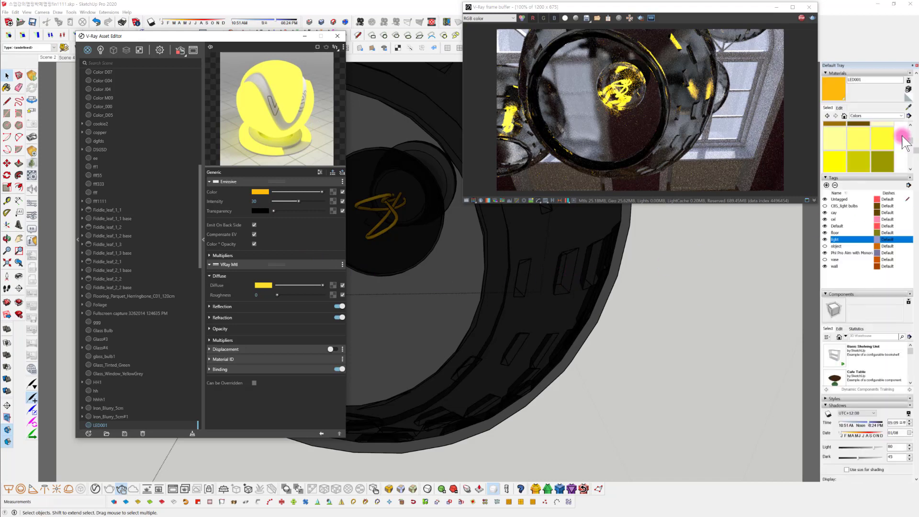
{"action": "left_click", "coordinate": [908, 110]}
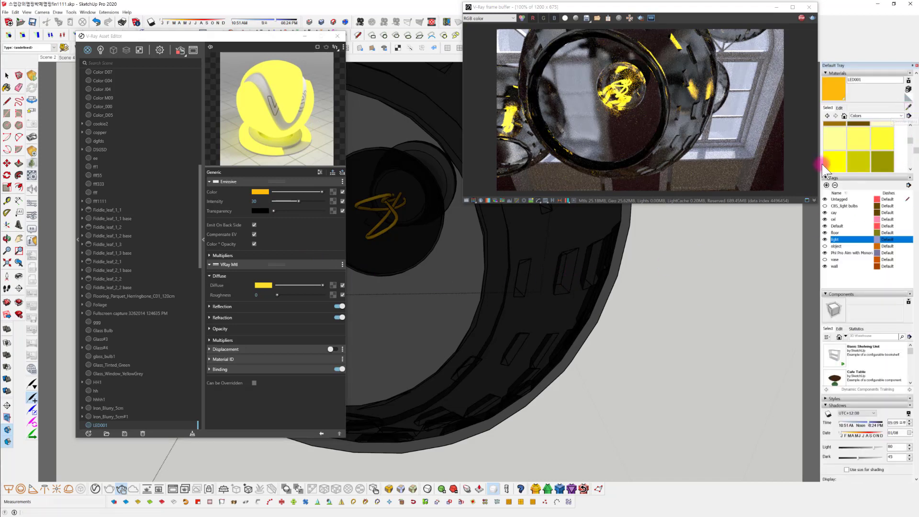
{"action": "left_click", "coordinate": [572, 235]}
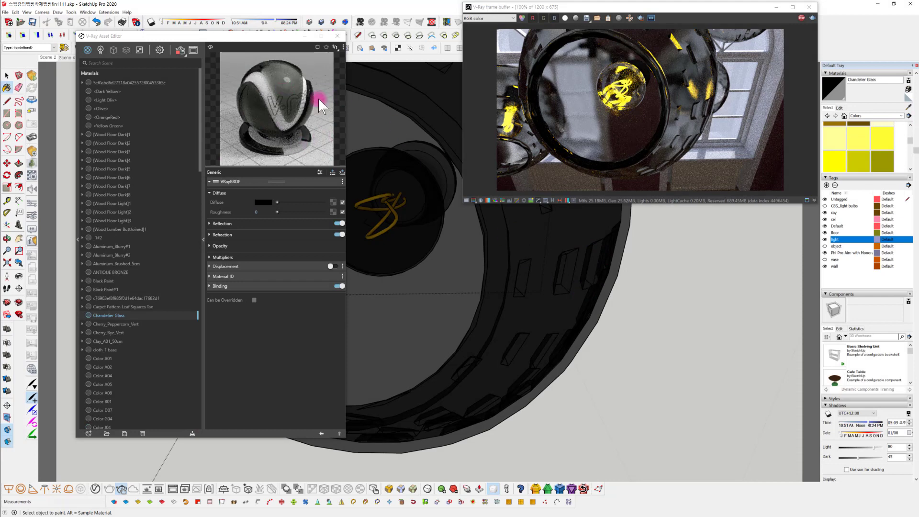
{"action": "left_click", "coordinate": [269, 234]}
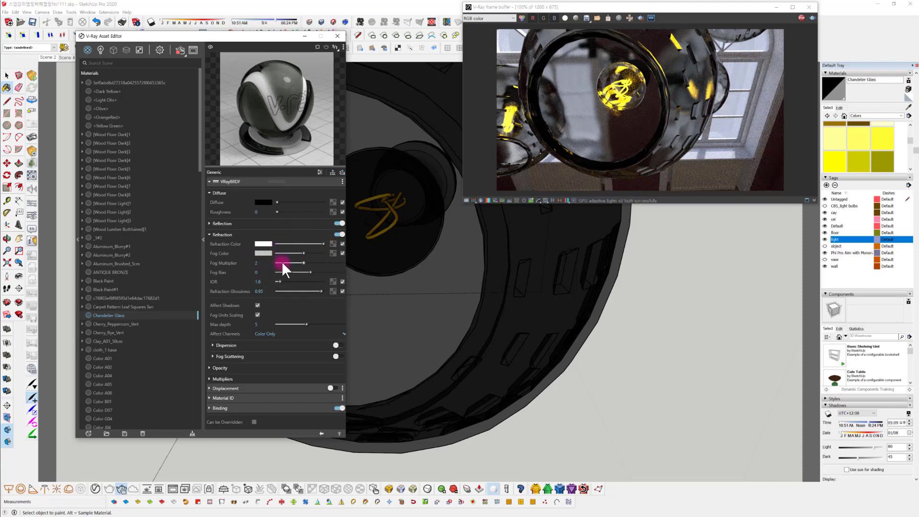
{"action": "left_click", "coordinate": [262, 263]}
{"action": "type", "text": "1"}
{"action": "key", "text": "Return"}
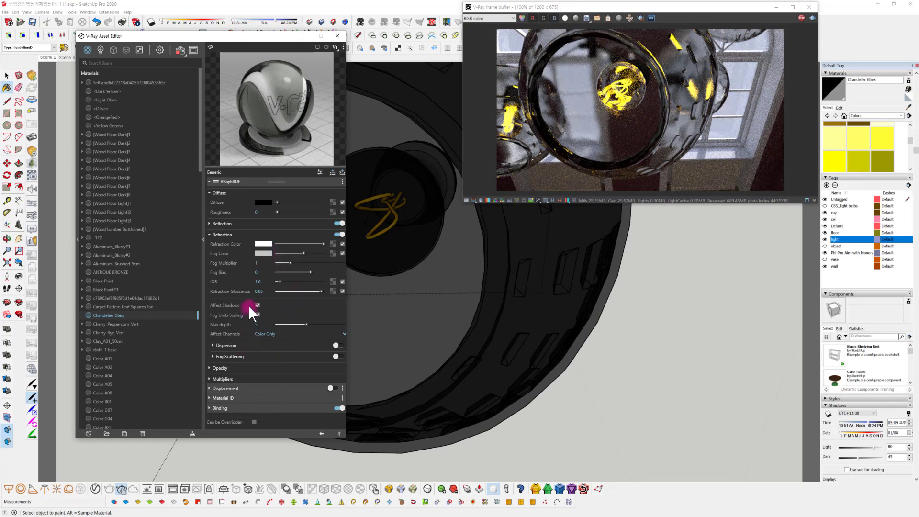
Try a refraction glossiness of 1 on Chandelier Glass, settle on 0.98, and close the Asset Editor
{"action": "double_click", "coordinate": [261, 292]}
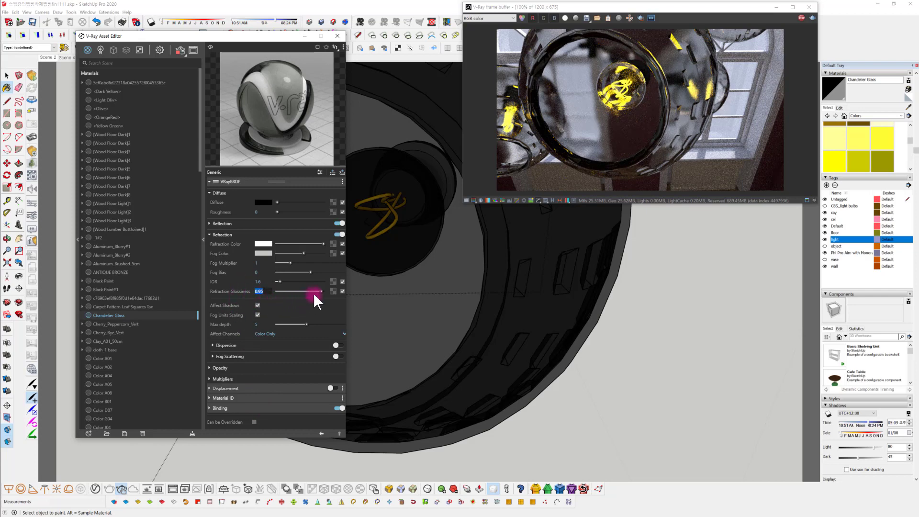
{"action": "left_click_drag", "start_coordinate": [313, 293], "coordinate": [326, 291]}
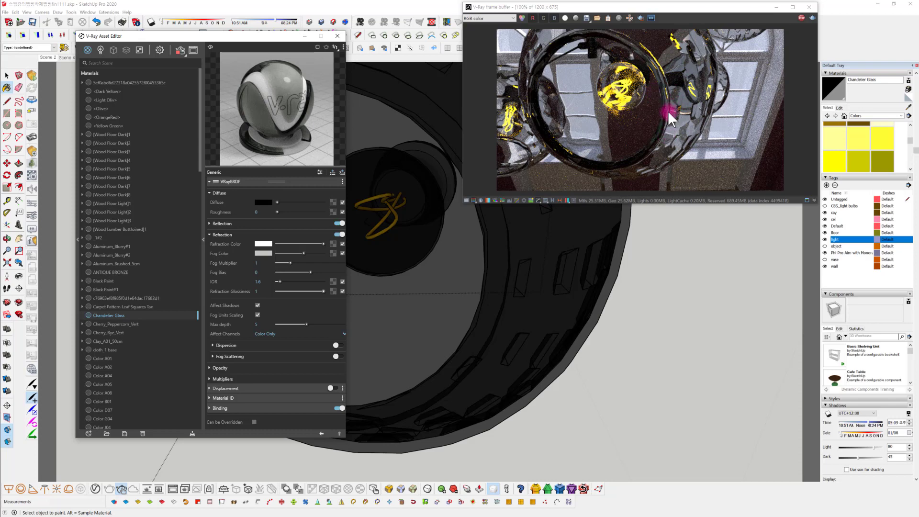
{"action": "mouse_move", "coordinate": [599, 269]}
{"action": "middle_mouse_down"}
{"action": "mouse_move", "coordinate": [577, 314]}
{"action": "mouse_move", "coordinate": [597, 314]}
{"action": "mouse_move", "coordinate": [590, 335]}
{"action": "mouse_move", "coordinate": [583, 332]}
{"action": "middle_mouse_up"}
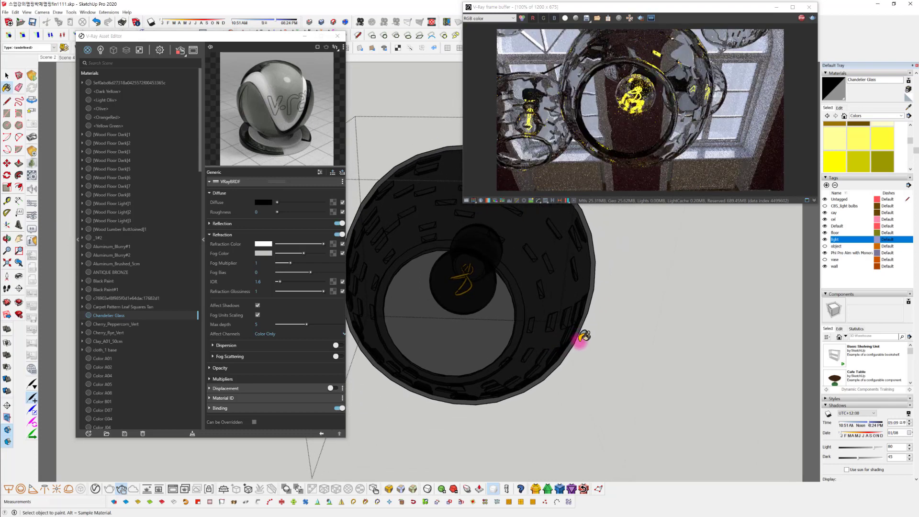
{"action": "double_click", "coordinate": [268, 287]}
{"action": "type", "text": "0.9"}
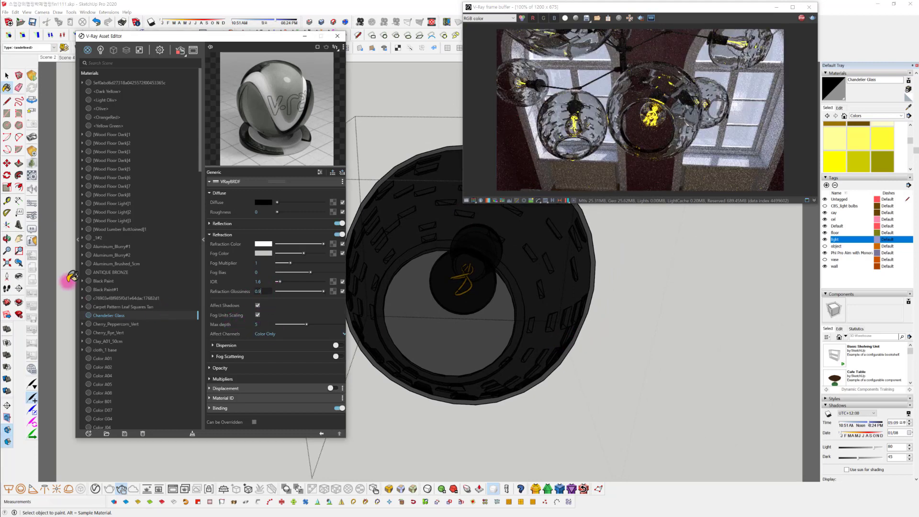
{"action": "type", "text": "8"}
{"action": "key", "text": "Return"}
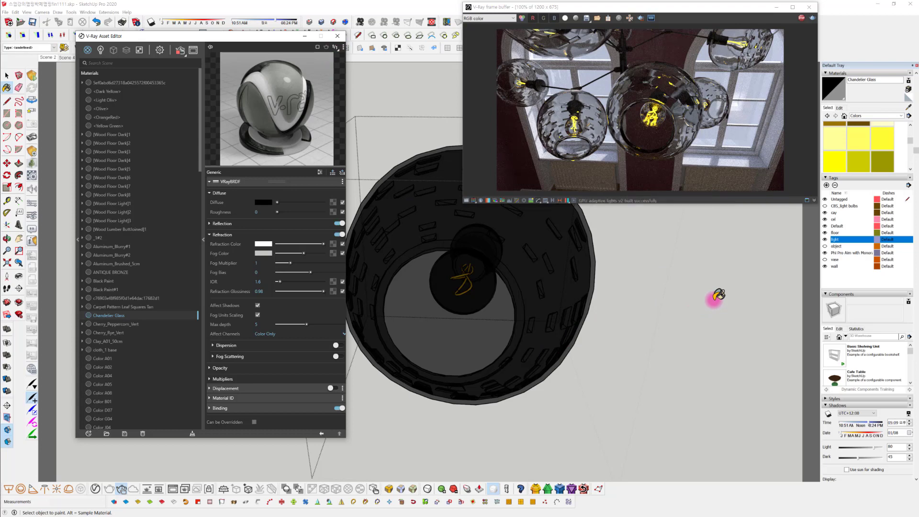
{"action": "left_click", "coordinate": [595, 42]}
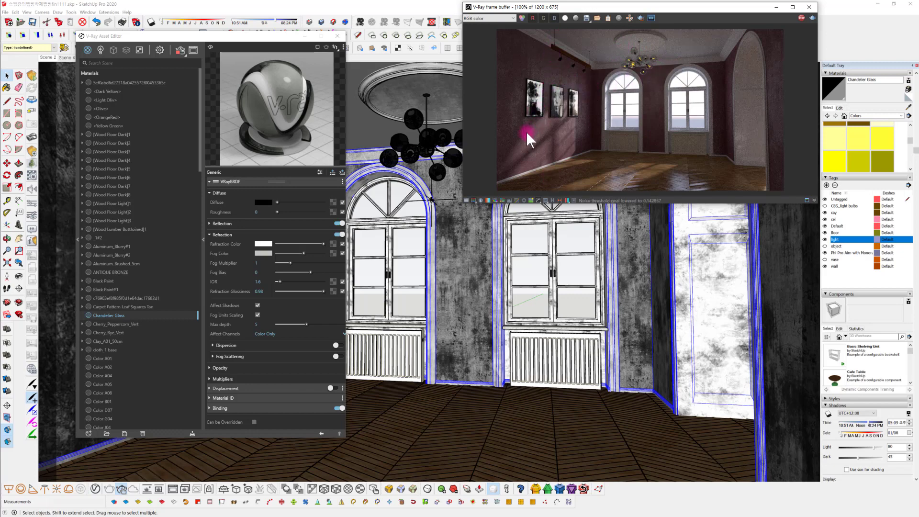
{"action": "key", "text": "Escape"}
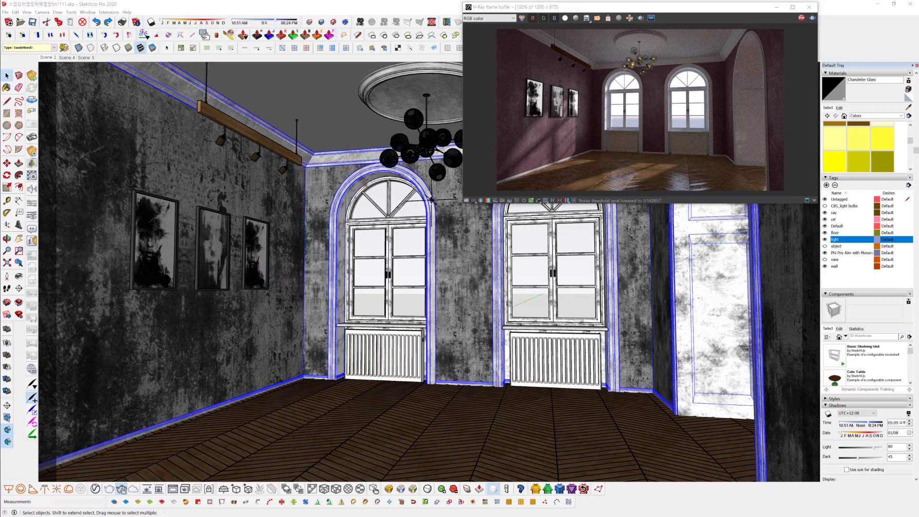
Look through the Best IES 6 folder's ies files and view the light distribution chart in iesguide.jpg
{"action": "mouse_move", "coordinate": [0, 47]}
{"action": "left_mouse_down"}
{"action": "mouse_move", "coordinate": [382, 59]}
{"action": "mouse_move", "coordinate": [385, 67]}
{"action": "left_mouse_up"}
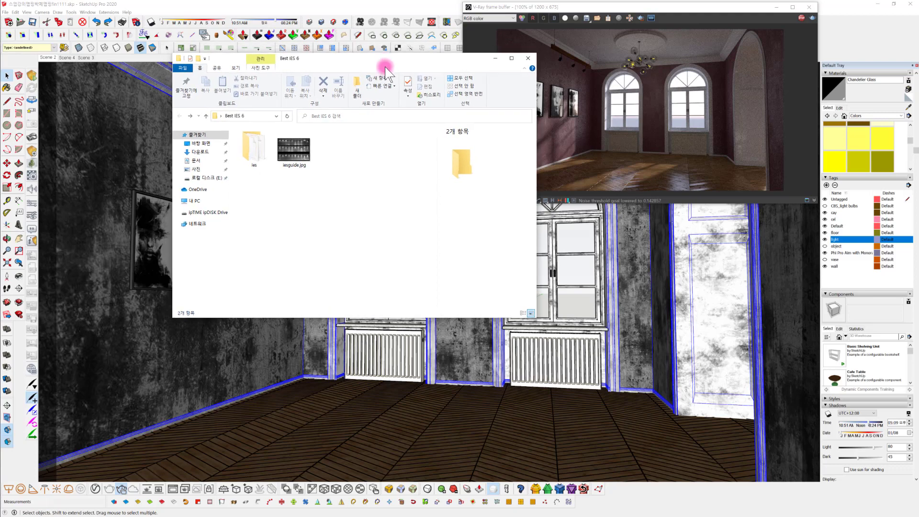
{"action": "double_click", "coordinate": [254, 160]}
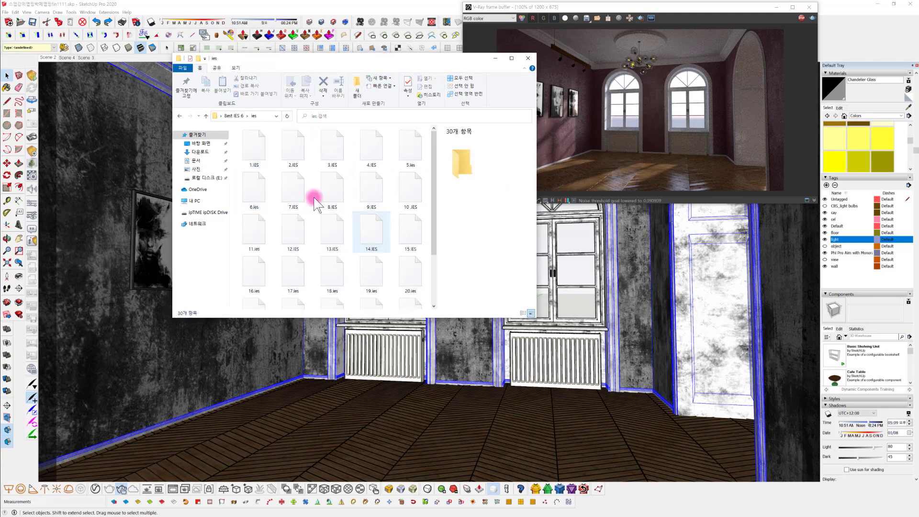
{"action": "key", "text": "alt+Left"}
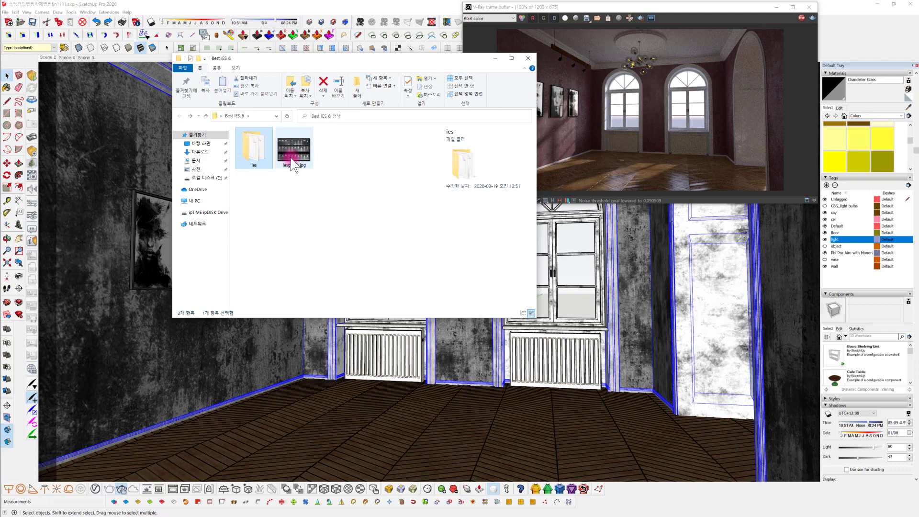
{"action": "double_click", "coordinate": [298, 158]}
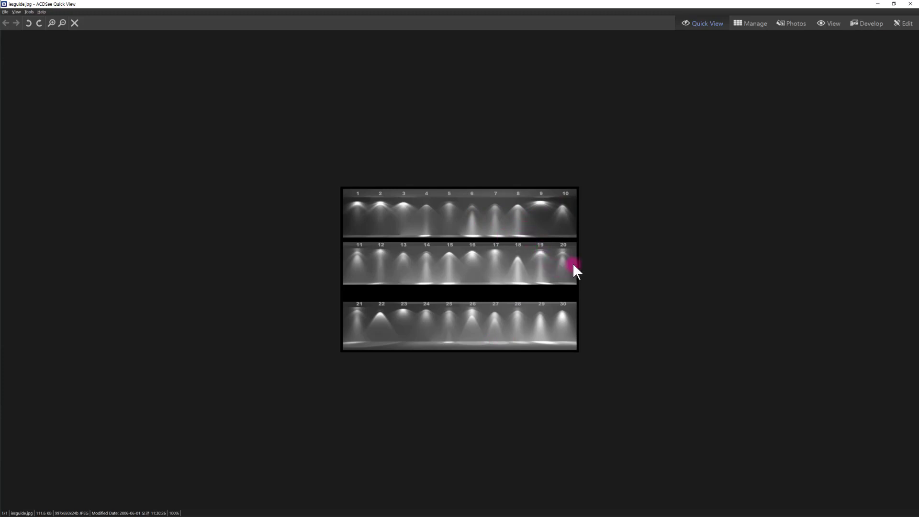
{"action": "left_click_drag", "start_coordinate": [850, 6], "coordinate": [0, 96]}
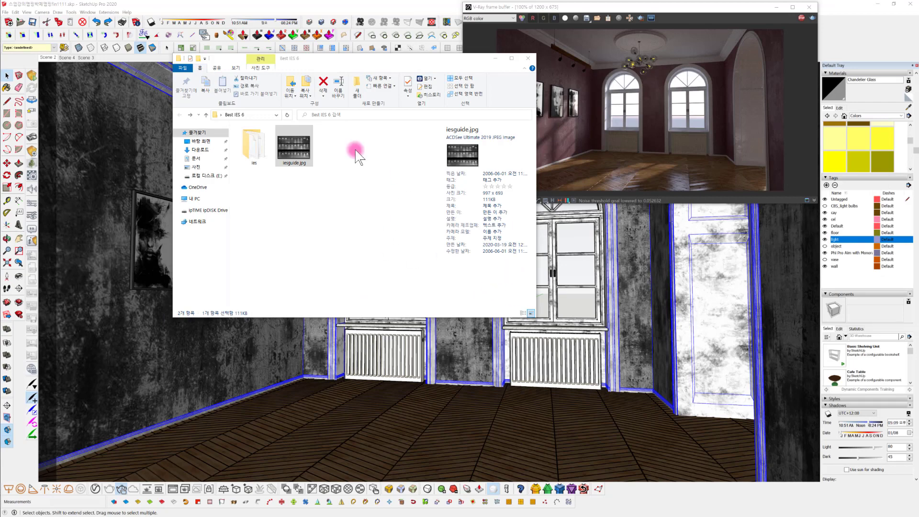
{"action": "left_click_drag", "start_coordinate": [475, 62], "coordinate": [0, 139]}
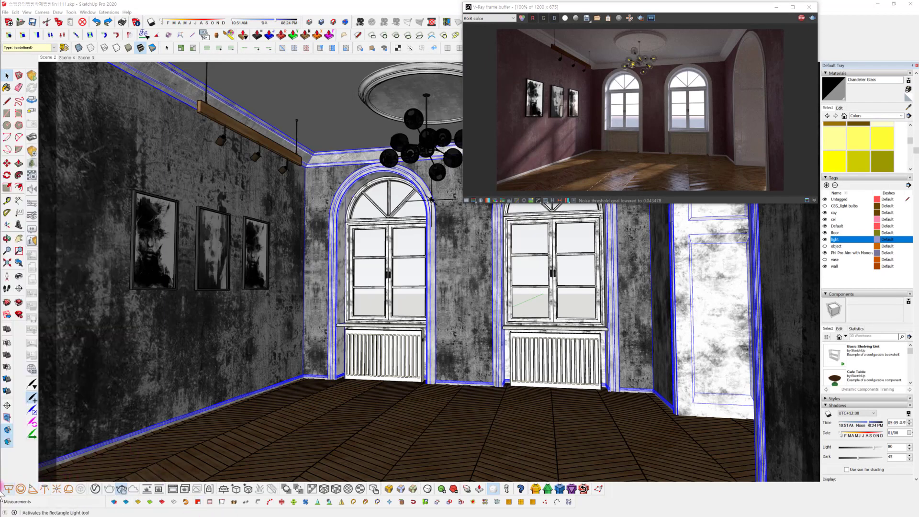
Stop the interactive render and place a V-Ray IES light using 19.ies above the near end of the track light's wooden beam
{"action": "left_click", "coordinate": [45, 489]}
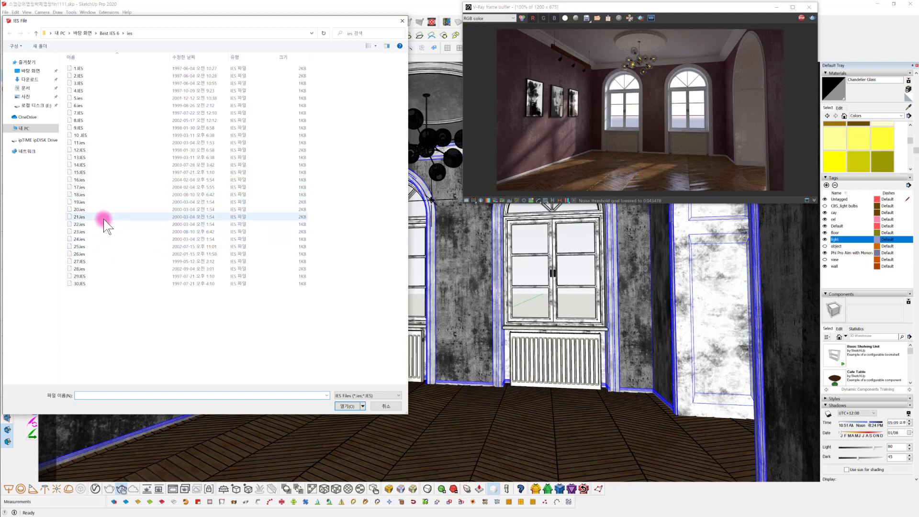
{"action": "left_click", "coordinate": [79, 202]}
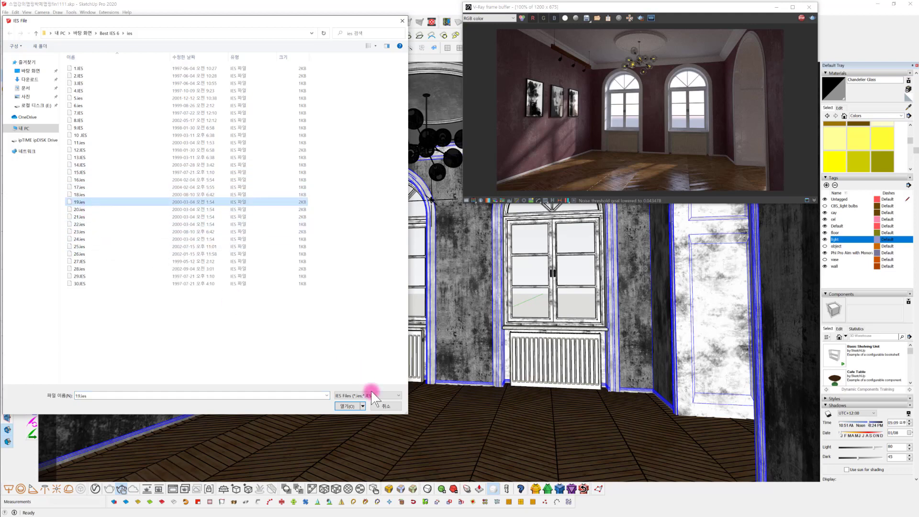
{"action": "left_click", "coordinate": [349, 406]}
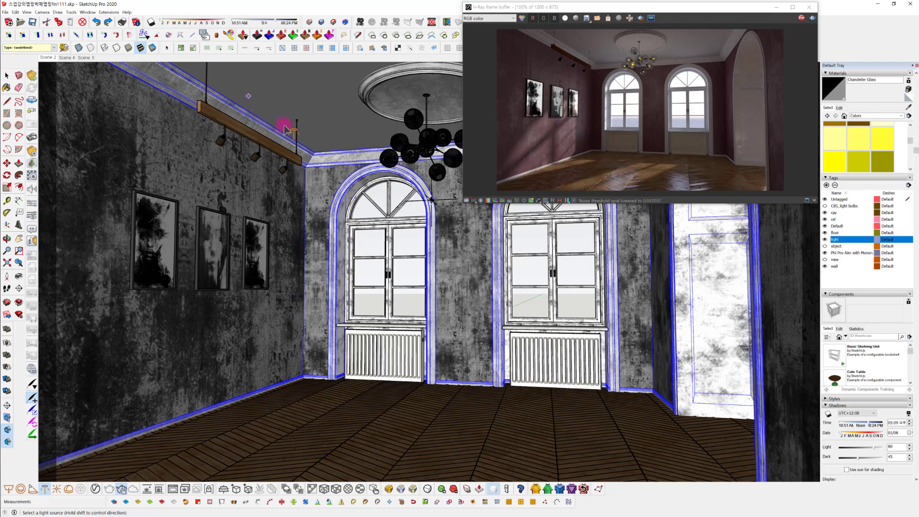
{"action": "middle_click_drag", "start_coordinate": [290, 133], "coordinate": [312, 140]}
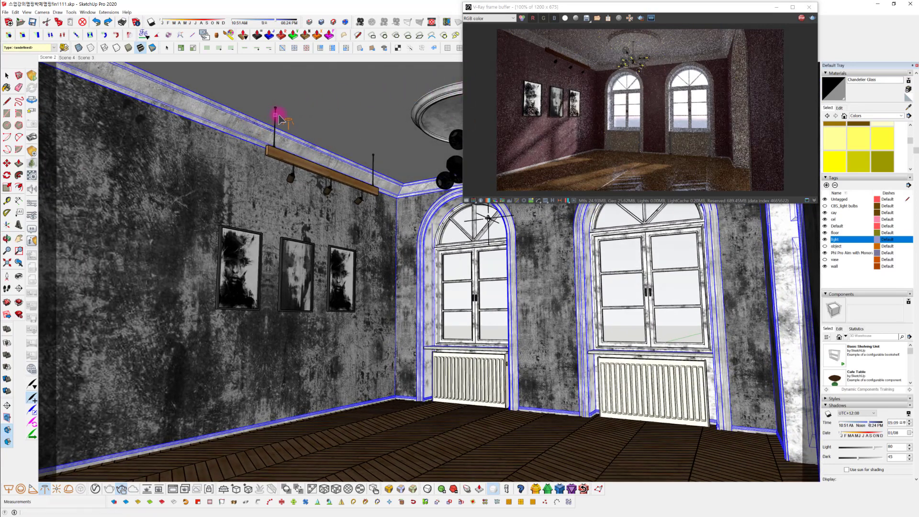
{"action": "left_click", "coordinate": [802, 19]}
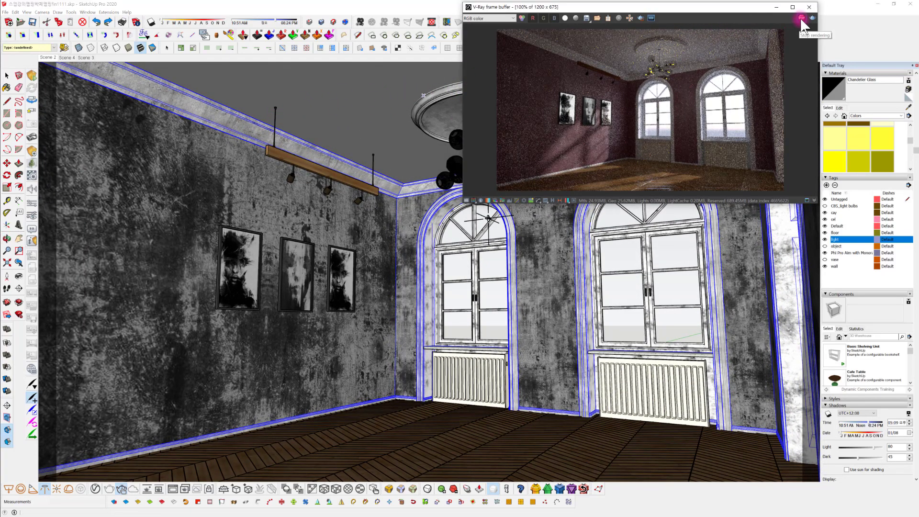
{"action": "left_click", "coordinate": [287, 120]}
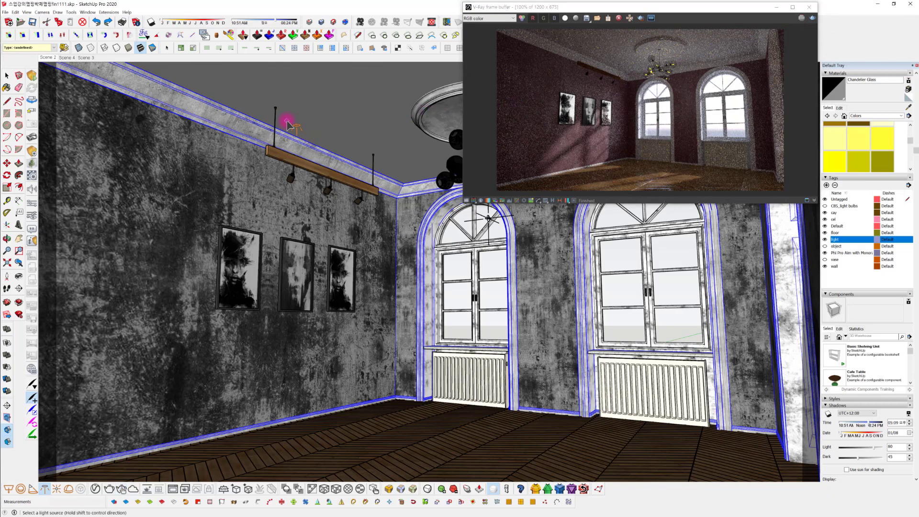
{"action": "mouse_move", "coordinate": [288, 189]}
{"action": "middle_mouse_down"}
{"action": "mouse_move", "coordinate": [361, 209]}
{"action": "mouse_move", "coordinate": [318, 185]}
{"action": "mouse_move", "coordinate": [260, 190]}
{"action": "mouse_move", "coordinate": [303, 175]}
{"action": "mouse_move", "coordinate": [276, 167]}
{"action": "mouse_move", "coordinate": [254, 147]}
{"action": "mouse_move", "coordinate": [325, 150]}
{"action": "mouse_move", "coordinate": [318, 144]}
{"action": "middle_mouse_up"}
{"action": "scroll", "coordinate": [307, 141], "scroll_direction": "up", "scroll_amount": 3}
{"action": "scroll", "coordinate": [301, 139], "scroll_direction": "down", "scroll_amount": 2}
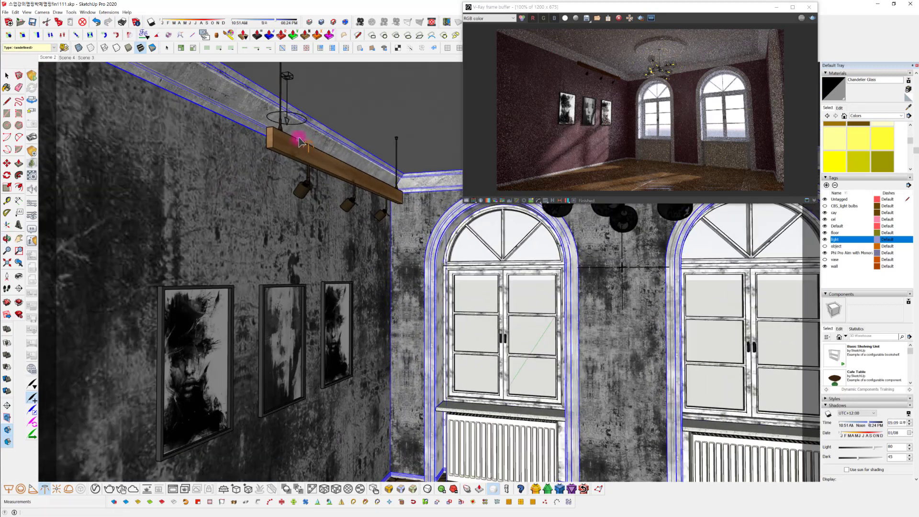
Select the IES light and move it about 152 mm toward the wall with the pictures
{"action": "key", "text": "space"}
{"action": "left_click", "coordinate": [291, 86]}
{"action": "mouse_move", "coordinate": [292, 87]}
{"action": "middle_mouse_down"}
{"action": "mouse_move", "coordinate": [329, 84]}
{"action": "mouse_move", "coordinate": [335, 100]}
{"action": "middle_mouse_up"}
{"action": "key", "text": "m"}
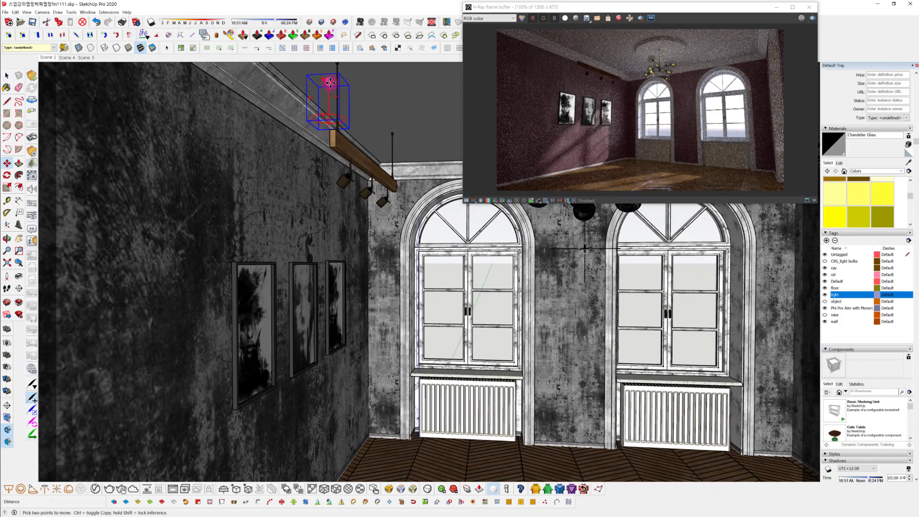
{"action": "left_click", "coordinate": [330, 82]}
{"action": "left_click", "coordinate": [310, 85]}
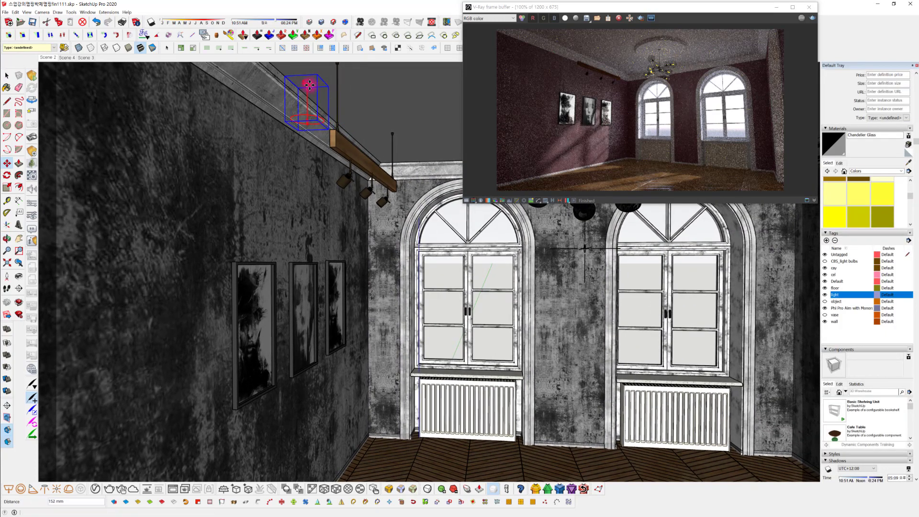
Move the IES light about 331 mm downward, closer to the near end of the wooden beam
{"action": "left_click", "coordinate": [309, 85]}
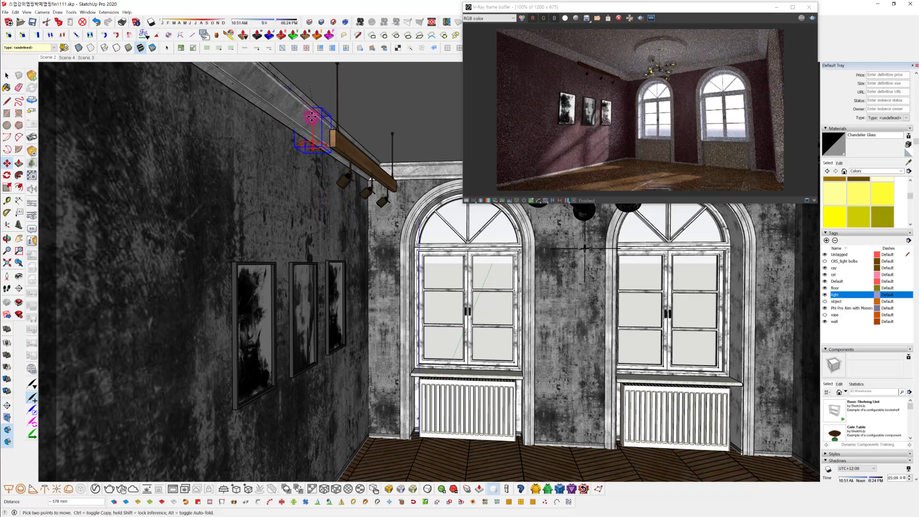
{"action": "middle_click_drag", "start_coordinate": [308, 103], "coordinate": [206, 129]}
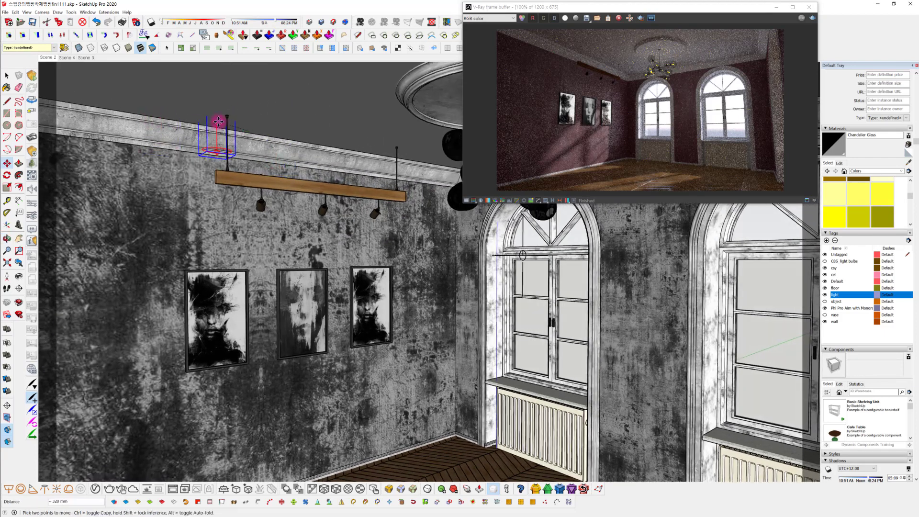
{"action": "left_click", "coordinate": [213, 126]}
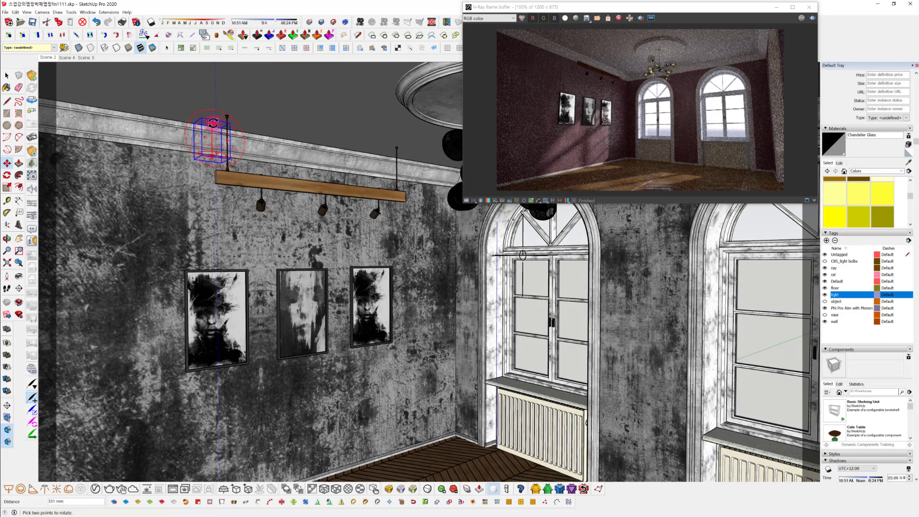
{"action": "left_click", "coordinate": [212, 125]}
{"action": "key", "text": "Escape"}
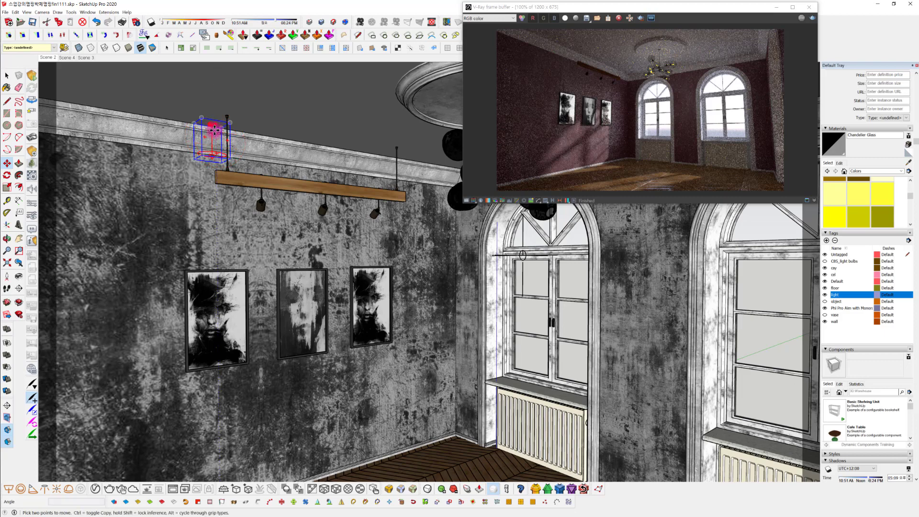
Lower the IES light further along the blue axis to sit beside the near end of the wooden beam
{"action": "left_click", "coordinate": [213, 139]}
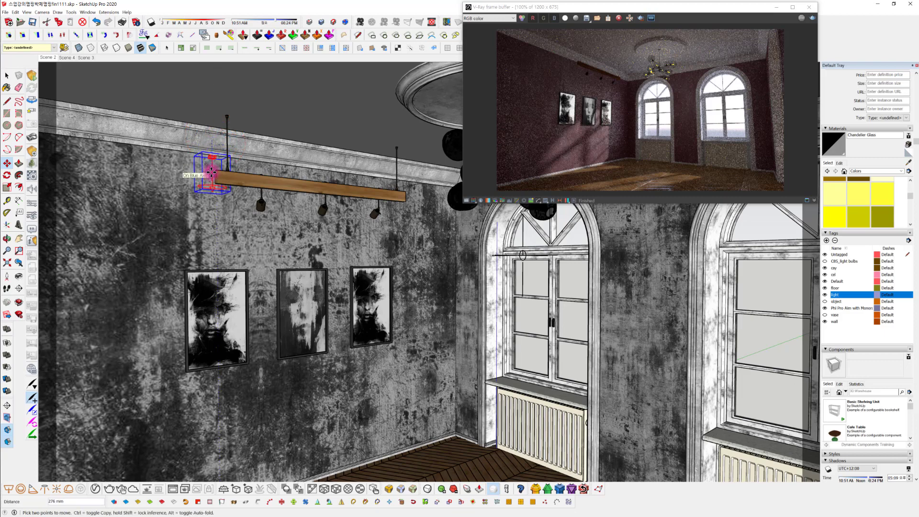
{"action": "middle_click_drag", "start_coordinate": [211, 191], "coordinate": [331, 189]}
{"action": "left_click", "coordinate": [293, 185]}
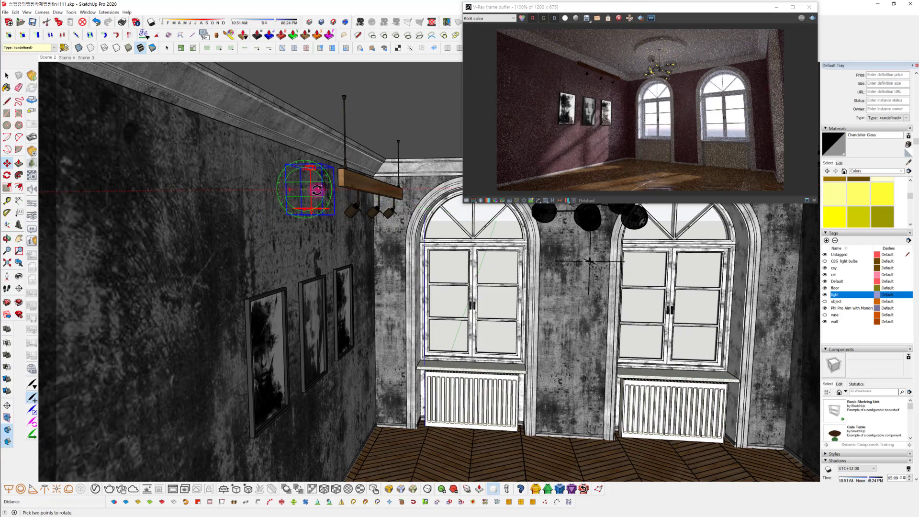
Rotate the IES light about 9.2° beside the wooden beam and start the interactive render
{"action": "left_click", "coordinate": [316, 190]}
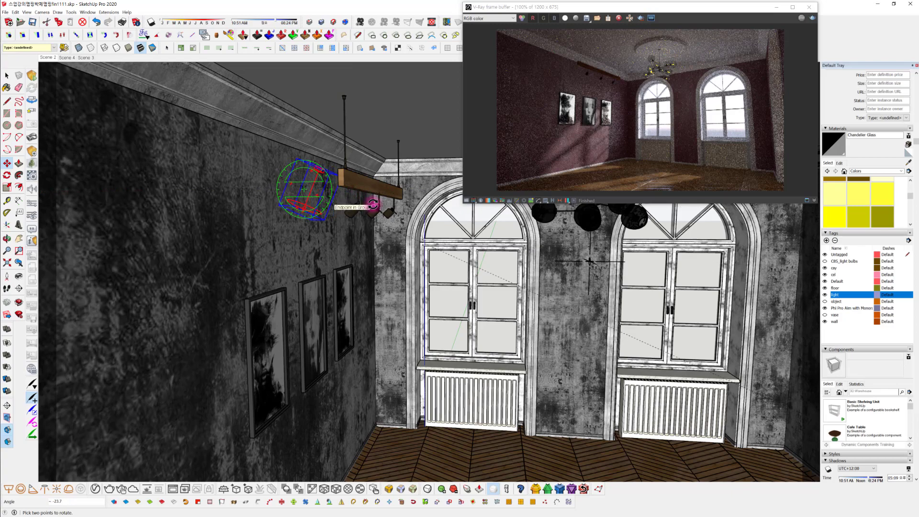
{"action": "left_click", "coordinate": [382, 202]}
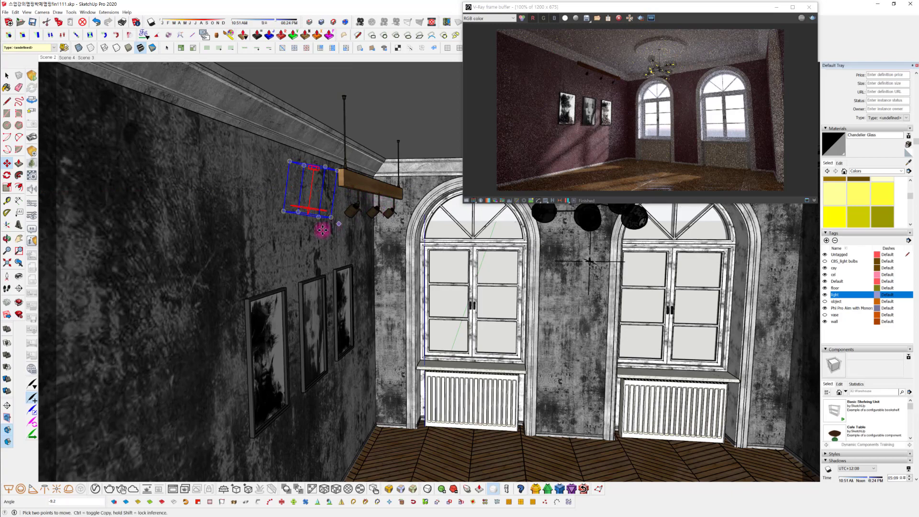
{"action": "middle_click_drag", "start_coordinate": [322, 230], "coordinate": [312, 195]}
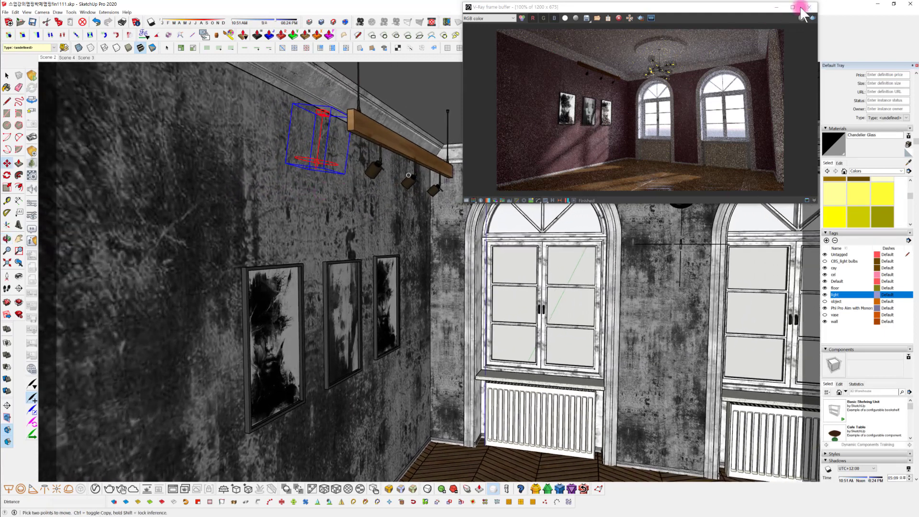
{"action": "left_click", "coordinate": [813, 18]}
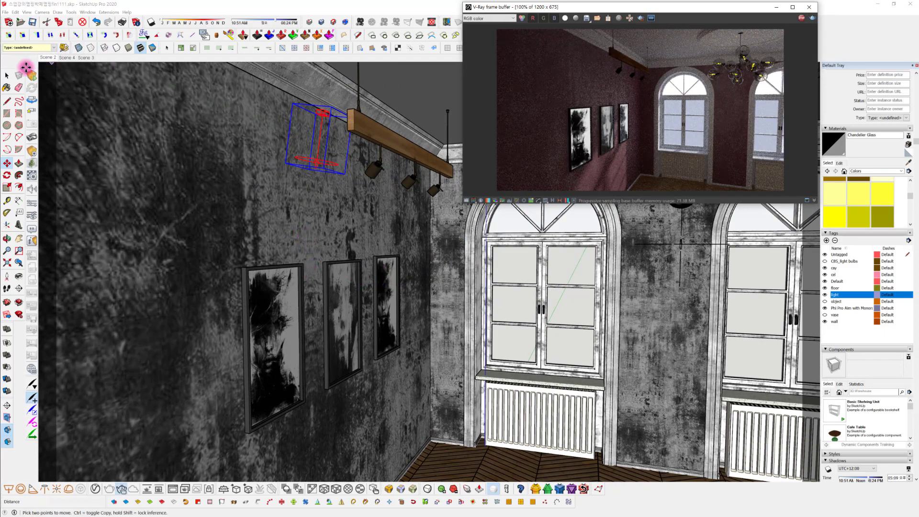
Open the IES light's settings among the scene lights and override its intensity with 170000 lm
{"action": "left_click", "coordinate": [7, 75]}
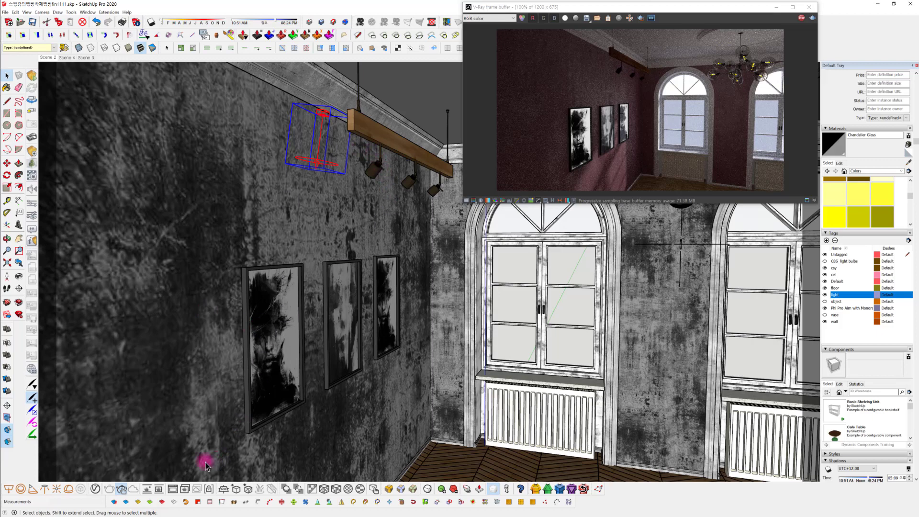
{"action": "left_click", "coordinate": [96, 488]}
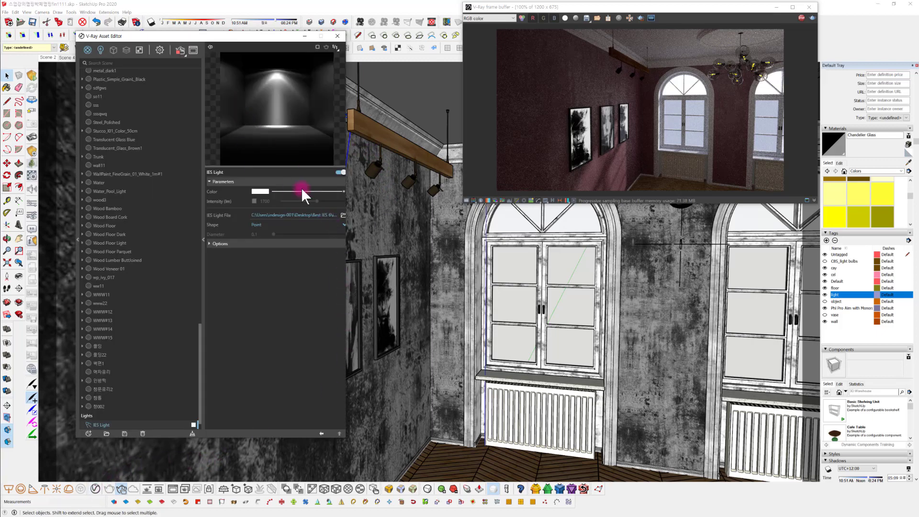
{"action": "left_click", "coordinate": [100, 50]}
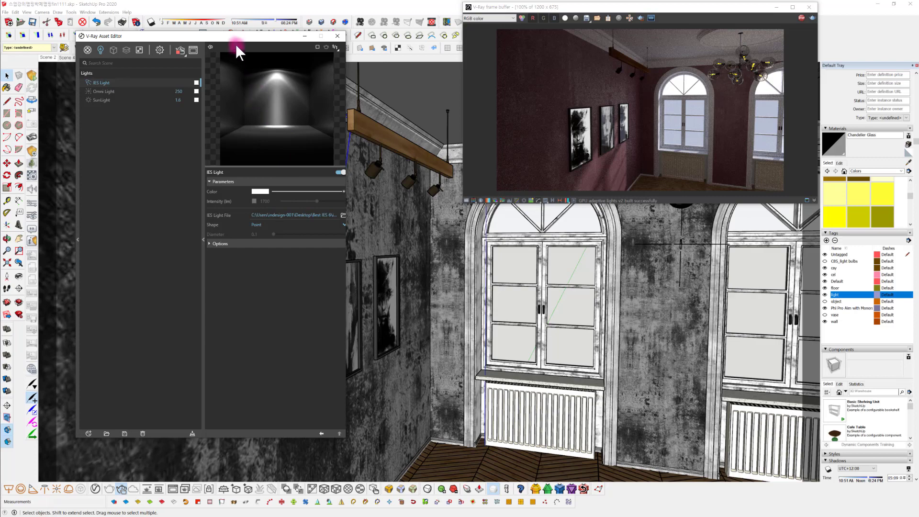
{"action": "mouse_move", "coordinate": [217, 40]}
{"action": "left_mouse_down"}
{"action": "mouse_move", "coordinate": [126, 52]}
{"action": "mouse_move", "coordinate": [206, 47]}
{"action": "left_mouse_up"}
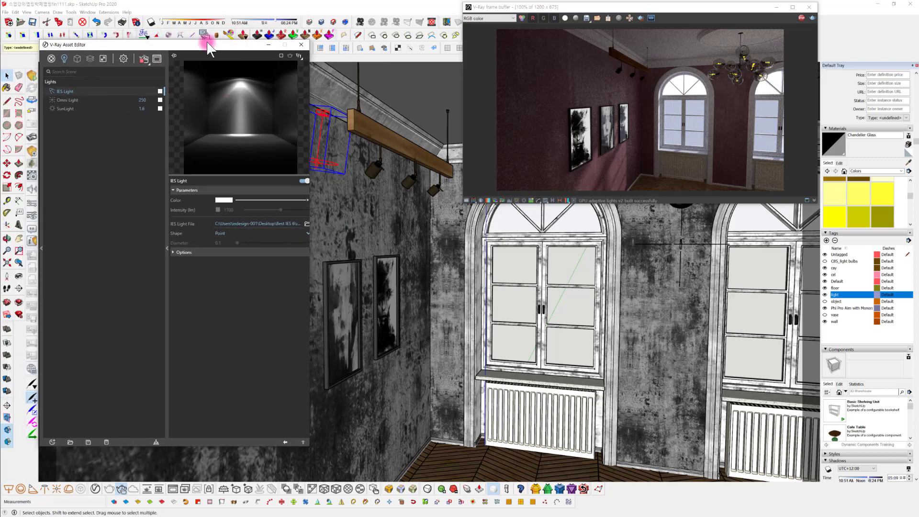
{"action": "left_click", "coordinate": [217, 208]}
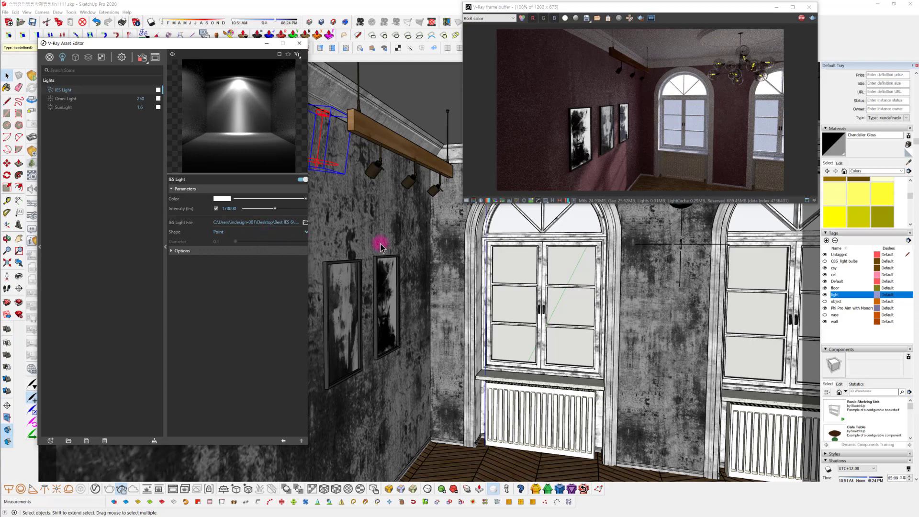
Raise the IES light's intensity to about 198144 lm
{"action": "mouse_move", "coordinate": [484, 261]}
{"action": "middle_mouse_down"}
{"action": "mouse_move", "coordinate": [450, 260]}
{"action": "mouse_move", "coordinate": [607, 263]}
{"action": "mouse_move", "coordinate": [597, 265]}
{"action": "middle_mouse_up"}
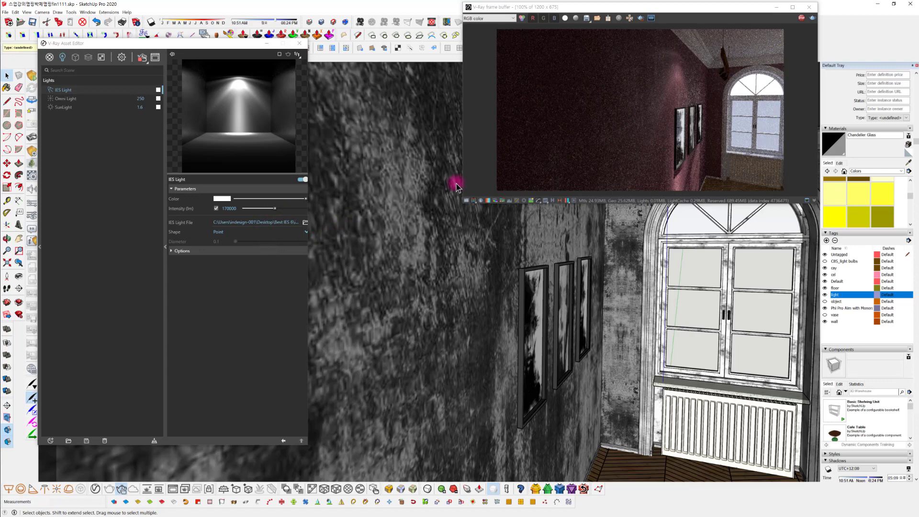
{"action": "mouse_move", "coordinate": [472, 254]}
{"action": "middle_mouse_down"}
{"action": "mouse_move", "coordinate": [508, 292]}
{"action": "mouse_move", "coordinate": [498, 295]}
{"action": "middle_mouse_up"}
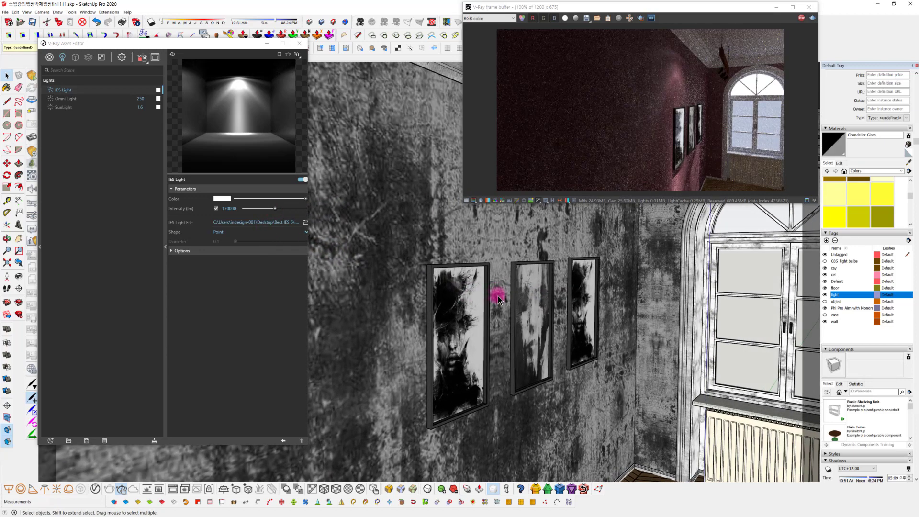
{"action": "middle_click_drag", "start_coordinate": [495, 297], "coordinate": [466, 293]}
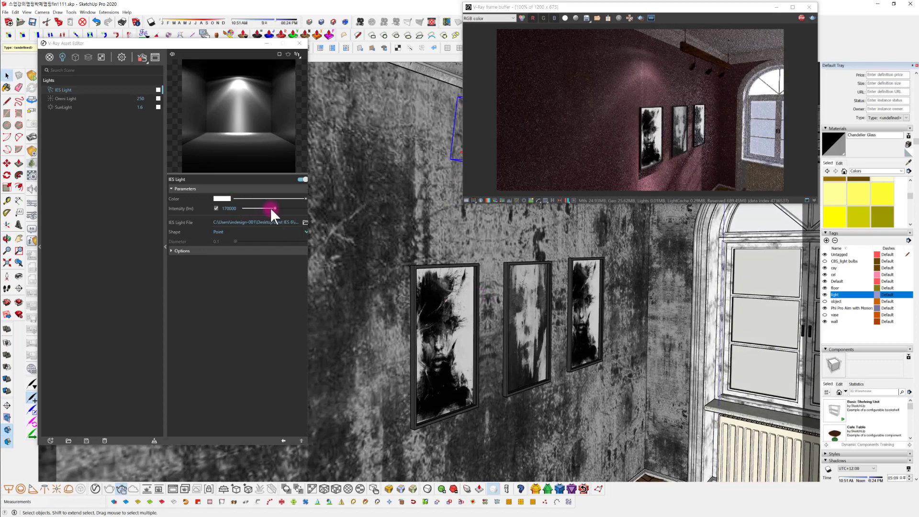
{"action": "left_click_drag", "start_coordinate": [271, 209], "coordinate": [280, 207]}
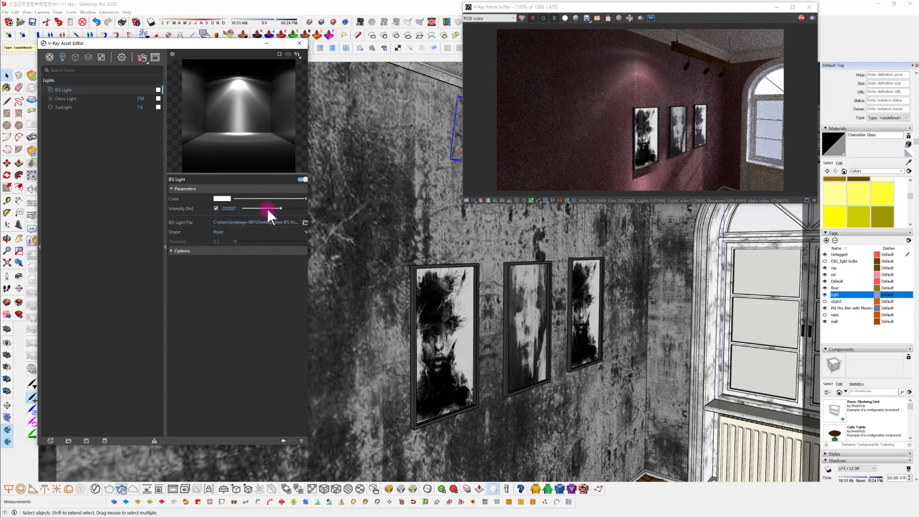
{"action": "left_click_drag", "start_coordinate": [280, 209], "coordinate": [278, 207]}
Move the IES light about 32 mm sideways, parallel to the beam, above the first picture
{"action": "mouse_move", "coordinate": [441, 339]}
{"action": "middle_mouse_down"}
{"action": "mouse_move", "coordinate": [484, 328]}
{"action": "mouse_move", "coordinate": [440, 339]}
{"action": "mouse_move", "coordinate": [379, 335]}
{"action": "mouse_move", "coordinate": [383, 326]}
{"action": "middle_mouse_up"}
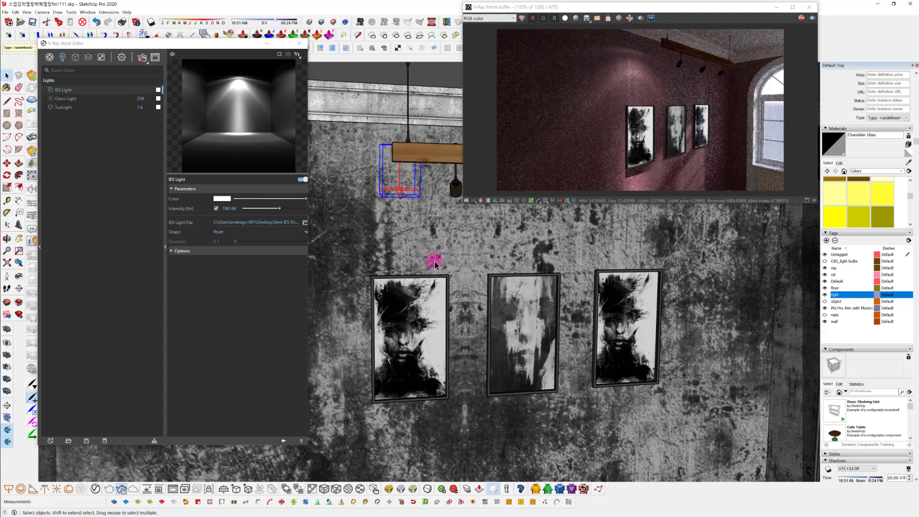
{"action": "middle_click_drag", "start_coordinate": [453, 269], "coordinate": [409, 270]}
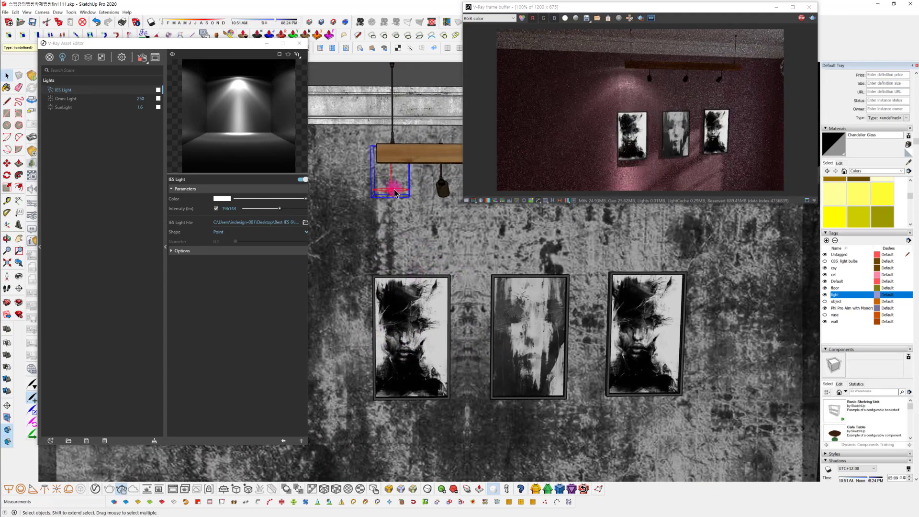
{"action": "key", "text": "m"}
{"action": "left_click", "coordinate": [394, 191]}
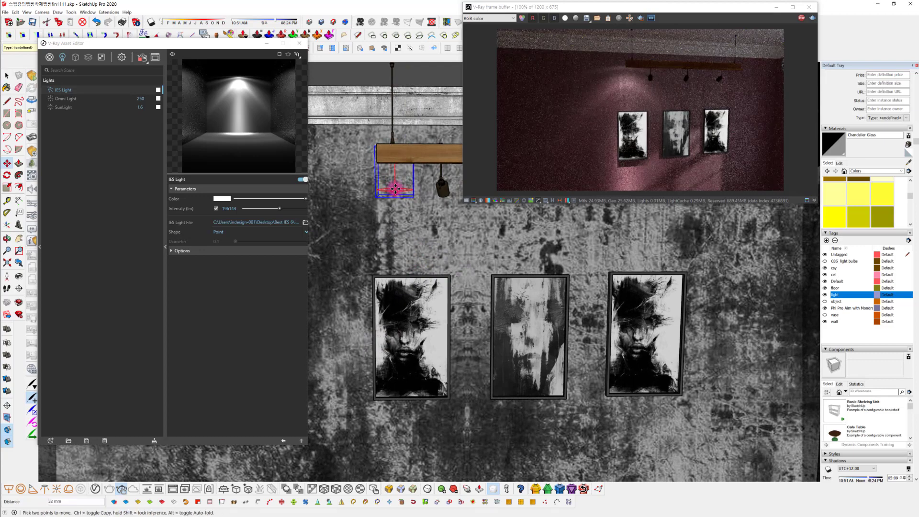
Lower the IES light about 56 mm along the blue axis, closer to the first picture
{"action": "middle_click_drag", "start_coordinate": [409, 225], "coordinate": [438, 267]}
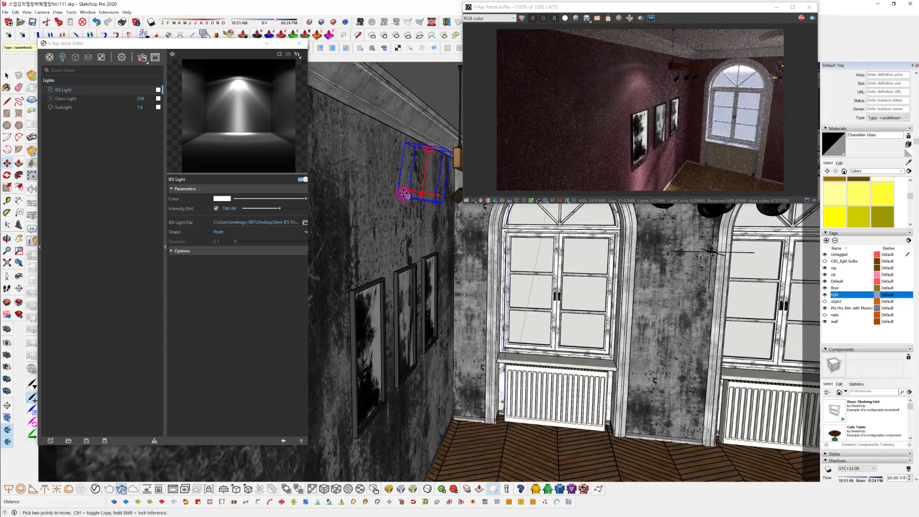
{"action": "left_click", "coordinate": [424, 184]}
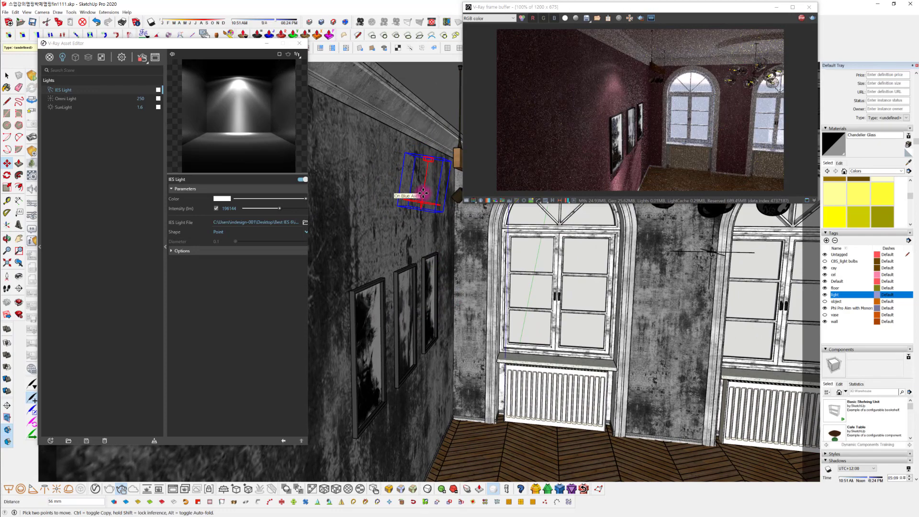
{"action": "middle_click_drag", "start_coordinate": [462, 262], "coordinate": [449, 301]}
{"action": "key", "text": "m"}
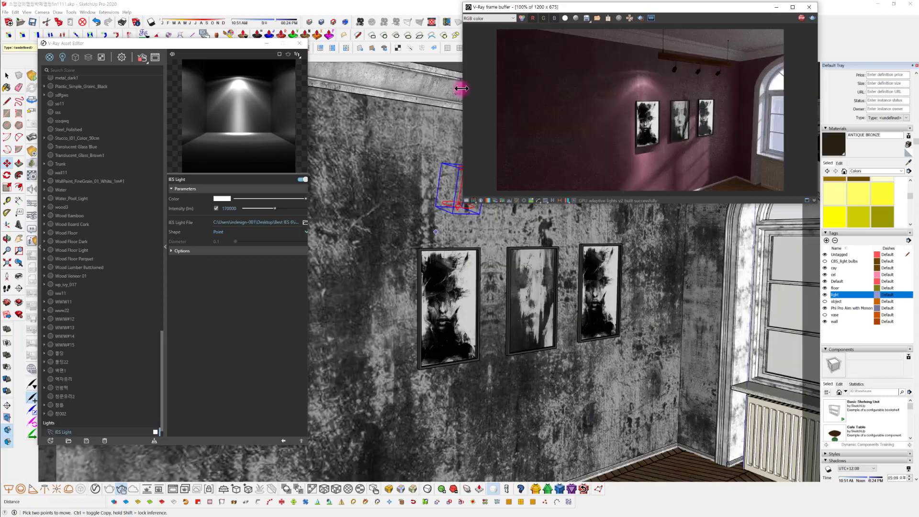
Move the render window clear of the track light and set the IES light's intensity to 170000 lm
{"action": "left_click_drag", "start_coordinate": [463, 93], "coordinate": [524, 96]}
{"action": "mouse_move", "coordinate": [421, 254]}
{"action": "middle_mouse_down"}
{"action": "mouse_move", "coordinate": [412, 251]}
{"action": "mouse_move", "coordinate": [462, 263]}
{"action": "mouse_move", "coordinate": [430, 285]}
{"action": "middle_mouse_up"}
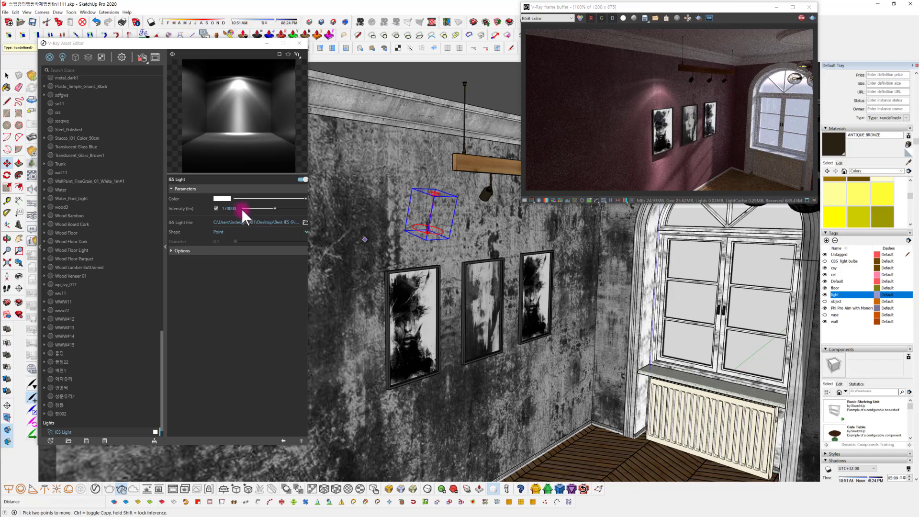
{"action": "left_click_drag", "start_coordinate": [242, 209], "coordinate": [271, 208]}
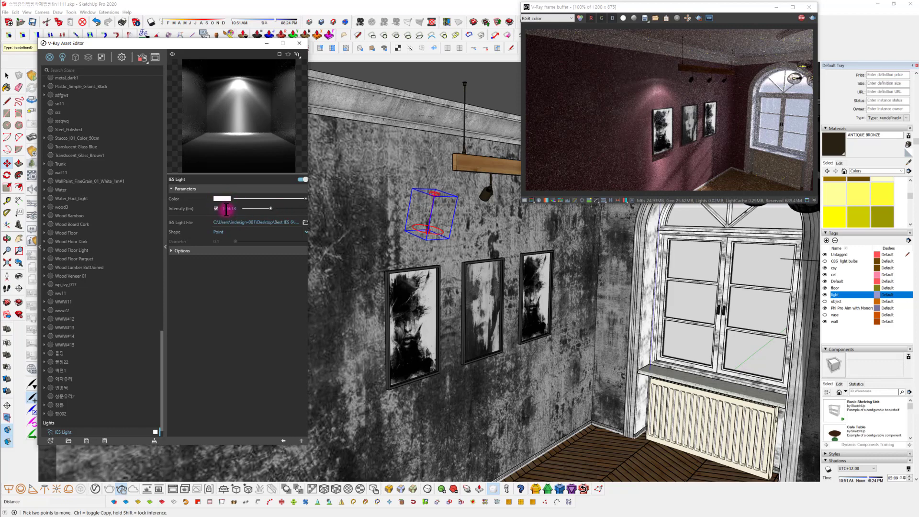
{"action": "double_click", "coordinate": [230, 208]}
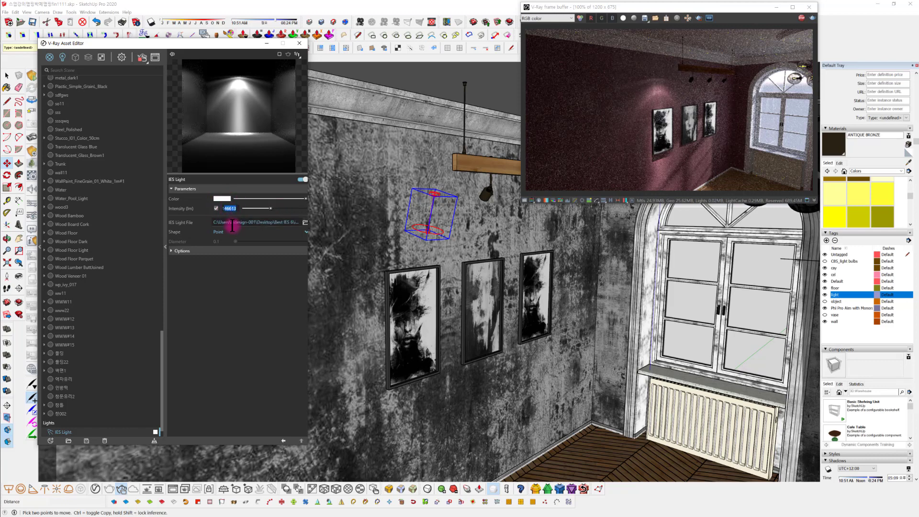
{"action": "type", "text": "170000"}
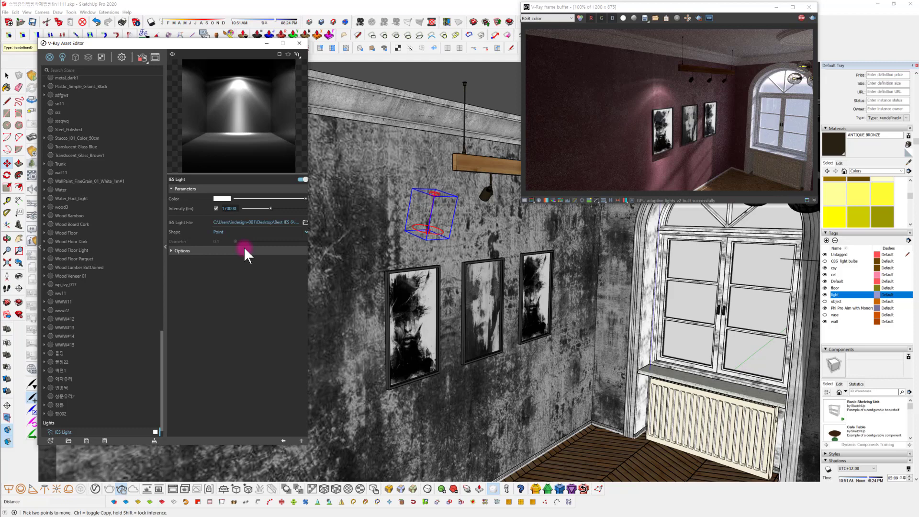
{"action": "key", "text": "Return"}
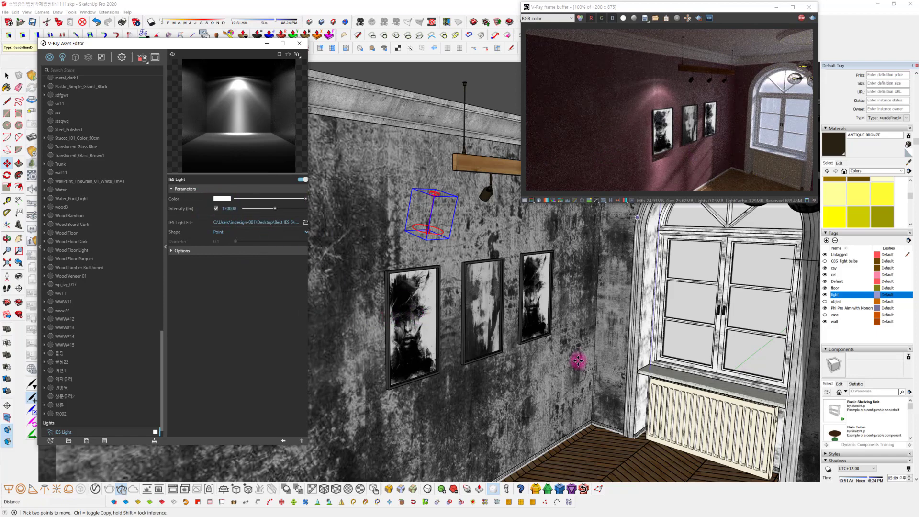
Change the IES light's colour to a pale warm yellow with R 1, G 0.977 and B 0.847
{"action": "mouse_move", "coordinate": [574, 359]}
{"action": "middle_mouse_down"}
{"action": "mouse_move", "coordinate": [538, 352]}
{"action": "mouse_move", "coordinate": [367, 271]}
{"action": "middle_mouse_up"}
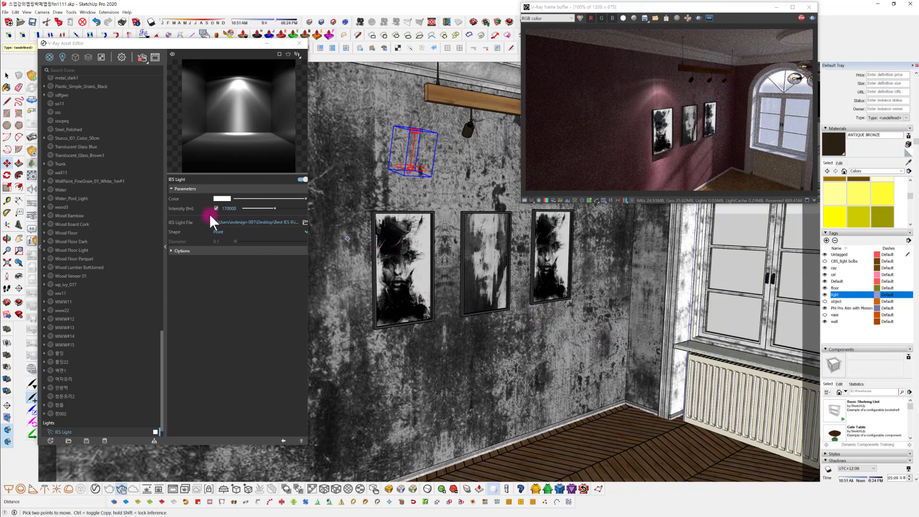
{"action": "left_click", "coordinate": [222, 198]}
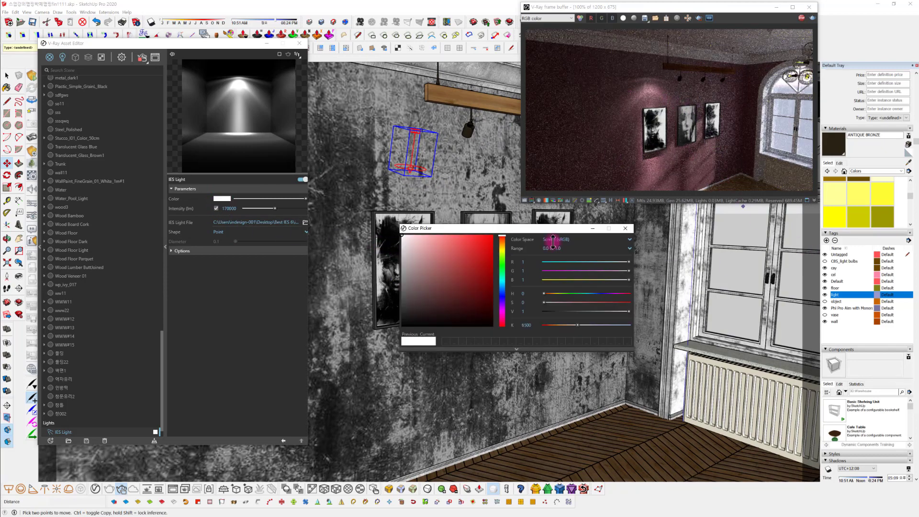
{"action": "left_click", "coordinate": [501, 248]}
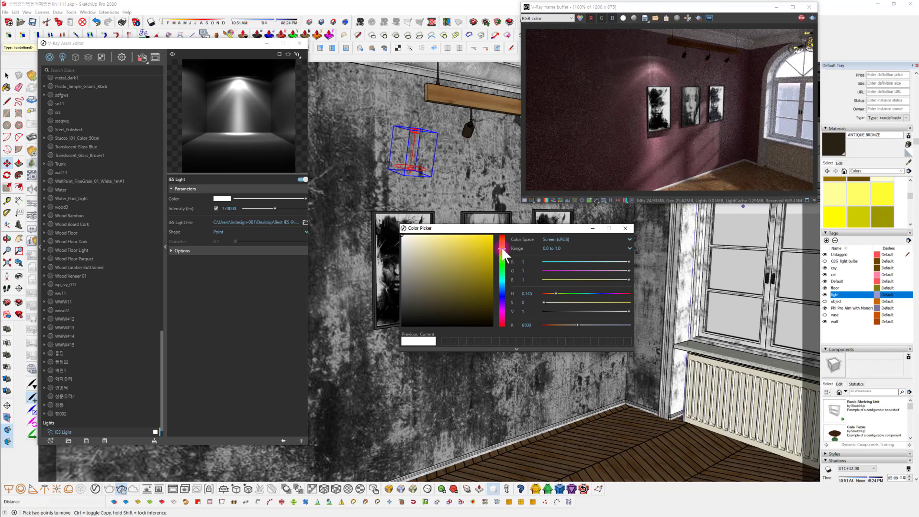
{"action": "left_click", "coordinate": [472, 248]}
{"action": "left_click", "coordinate": [467, 240]}
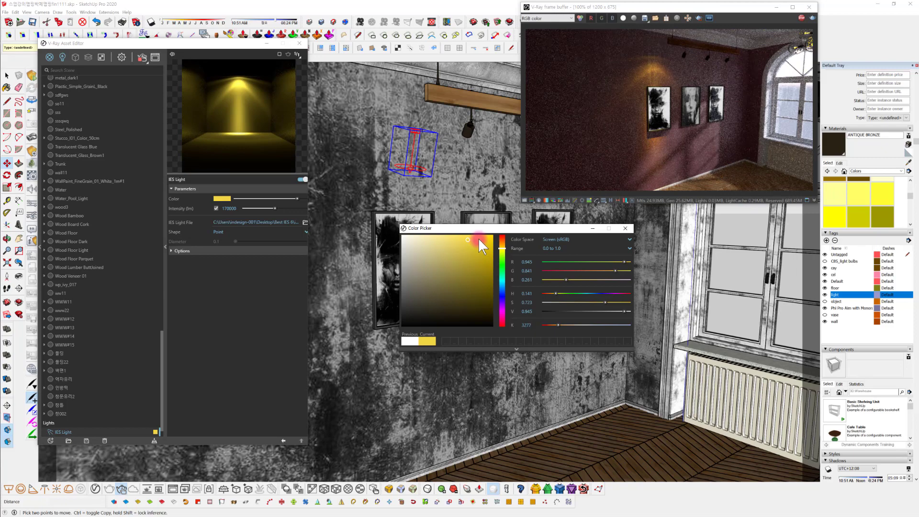
{"action": "left_click", "coordinate": [448, 237]}
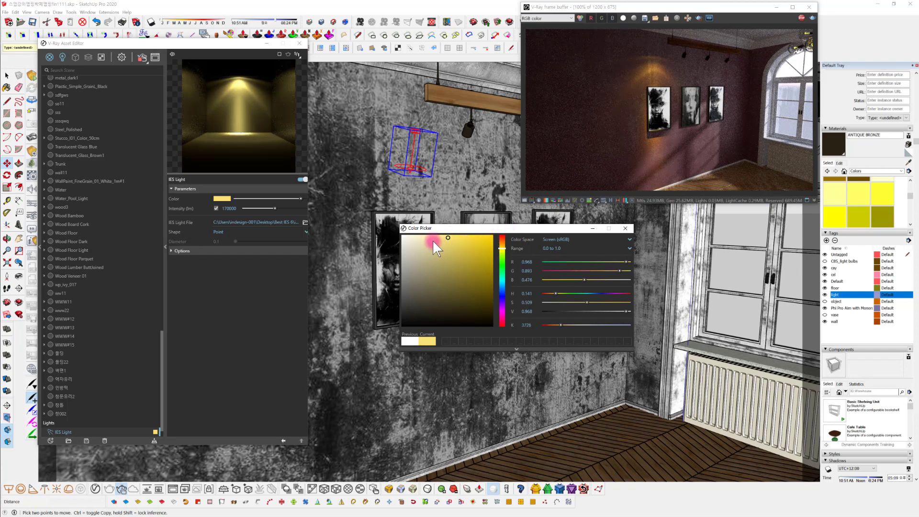
{"action": "mouse_move", "coordinate": [434, 242]}
{"action": "left_mouse_down"}
{"action": "mouse_move", "coordinate": [426, 234]}
{"action": "mouse_move", "coordinate": [427, 244]}
{"action": "left_mouse_up"}
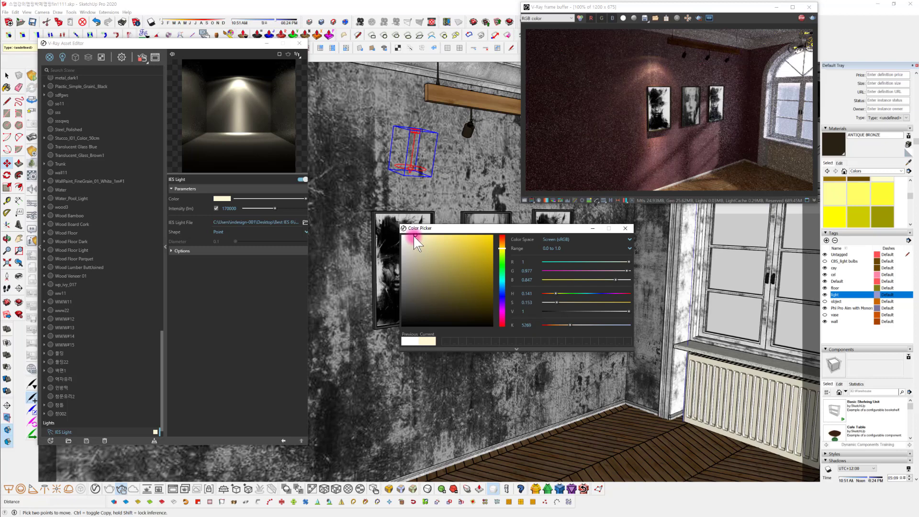
{"action": "left_click_drag", "start_coordinate": [414, 237], "coordinate": [445, 249]}
{"action": "mouse_move", "coordinate": [418, 235]}
{"action": "left_mouse_down"}
{"action": "mouse_move", "coordinate": [428, 232]}
{"action": "mouse_move", "coordinate": [416, 233]}
{"action": "left_mouse_up"}
{"action": "left_click", "coordinate": [626, 229]}
Refine the IES light's colour to a slightly more saturated pale yellow
{"action": "mouse_move", "coordinate": [523, 328]}
{"action": "middle_mouse_down"}
{"action": "mouse_move", "coordinate": [468, 322]}
{"action": "mouse_move", "coordinate": [509, 353]}
{"action": "mouse_move", "coordinate": [475, 345]}
{"action": "mouse_move", "coordinate": [474, 416]}
{"action": "mouse_move", "coordinate": [475, 369]}
{"action": "middle_mouse_up"}
{"action": "key", "text": "m"}
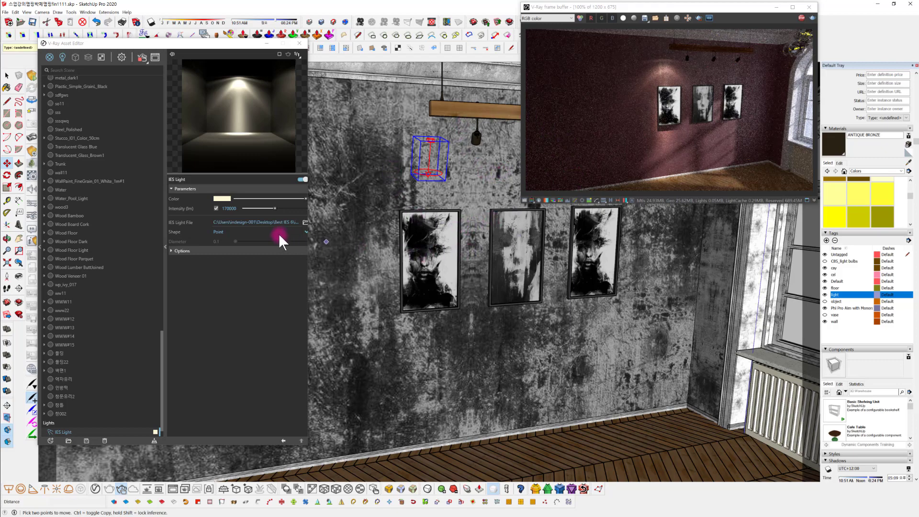
{"action": "left_click", "coordinate": [225, 198]}
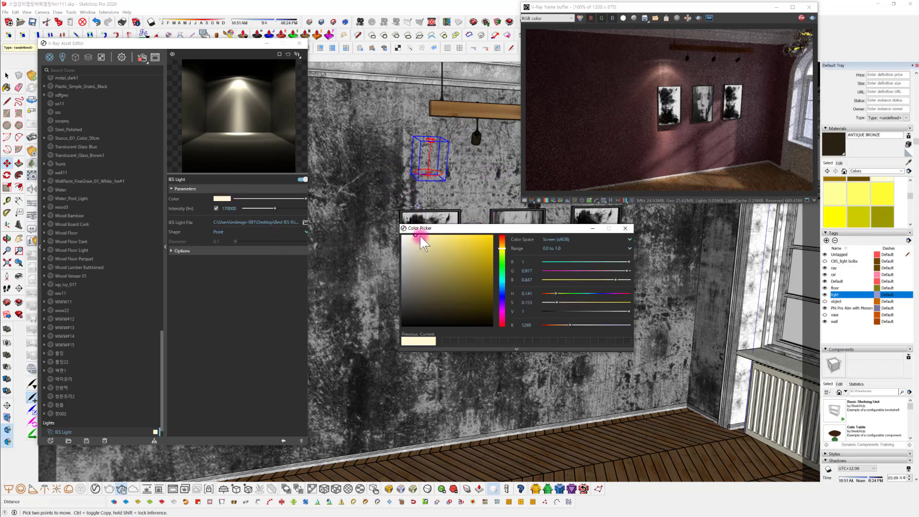
{"action": "left_click", "coordinate": [419, 235]}
{"action": "left_click", "coordinate": [418, 235]}
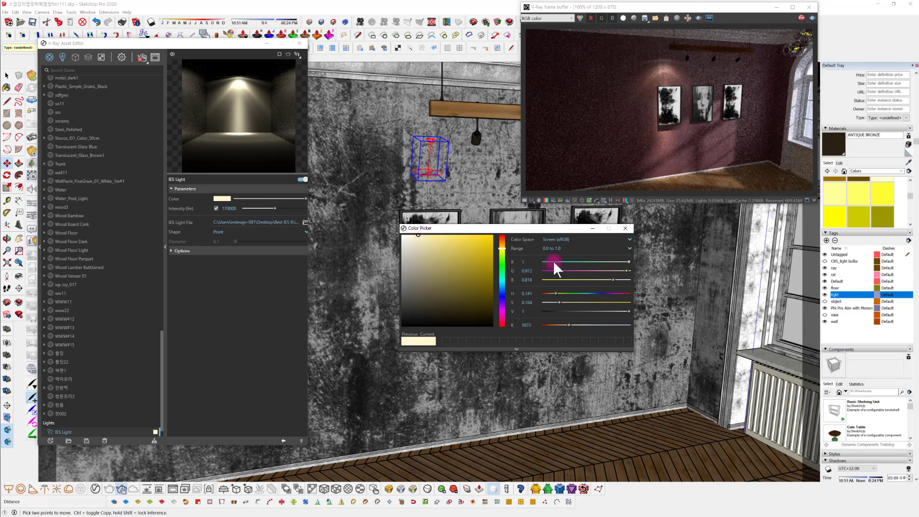
{"action": "left_click", "coordinate": [626, 230]}
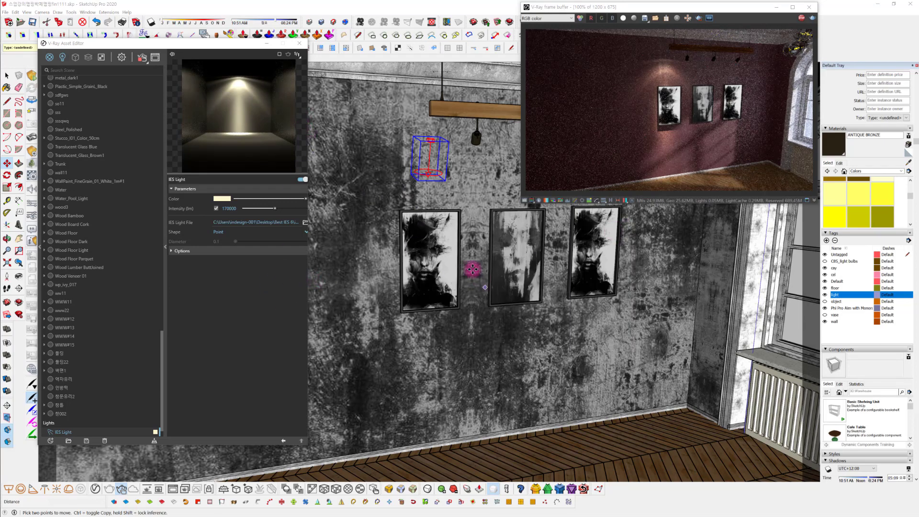
Copy the IES light from above the first picture to above the middle picture along the wall
{"action": "mouse_move", "coordinate": [472, 266]}
{"action": "middle_mouse_down"}
{"action": "mouse_move", "coordinate": [431, 242]}
{"action": "mouse_move", "coordinate": [550, 199]}
{"action": "middle_mouse_up"}
{"action": "mouse_move", "coordinate": [492, 243]}
{"action": "middle_mouse_down"}
{"action": "mouse_move", "coordinate": [519, 287]}
{"action": "mouse_move", "coordinate": [486, 285]}
{"action": "mouse_move", "coordinate": [472, 263]}
{"action": "middle_mouse_up"}
{"action": "key", "text": "m"}
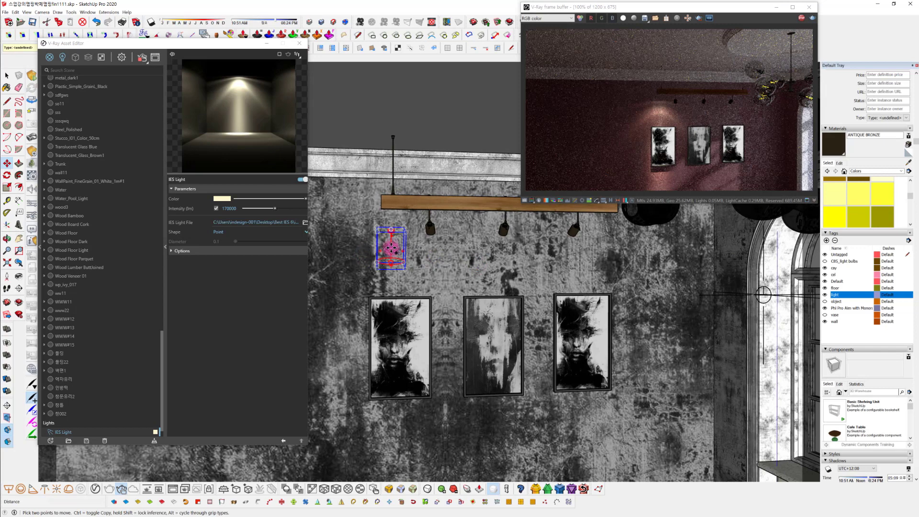
{"action": "left_click", "coordinate": [391, 247]}
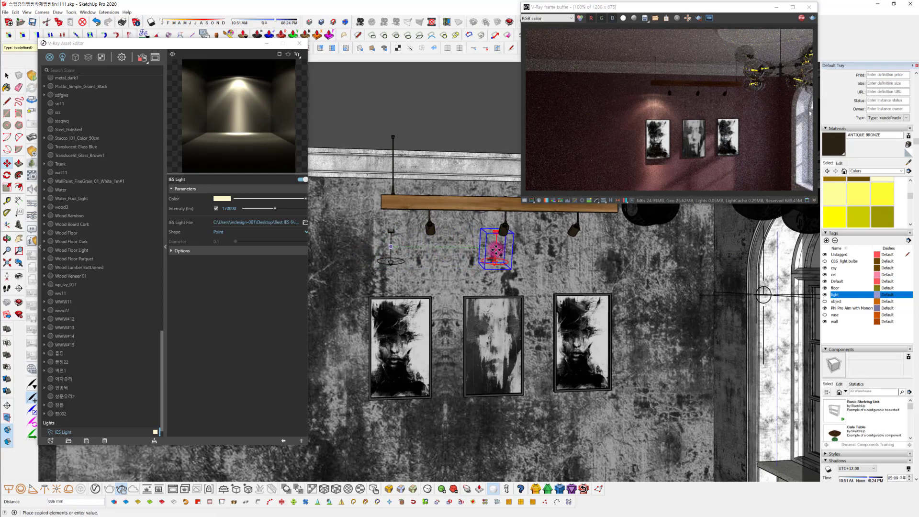
{"action": "left_click", "coordinate": [499, 250]}
Copy the middle picture's IES light along the wall to above the third picture
{"action": "middle_click_drag", "start_coordinate": [500, 250], "coordinate": [450, 248], "text": "shift"}
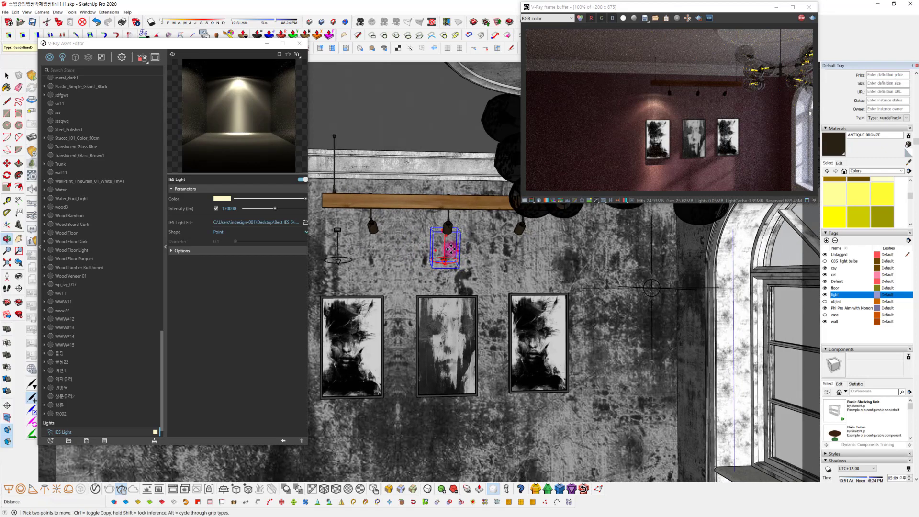
{"action": "left_click", "coordinate": [450, 249]}
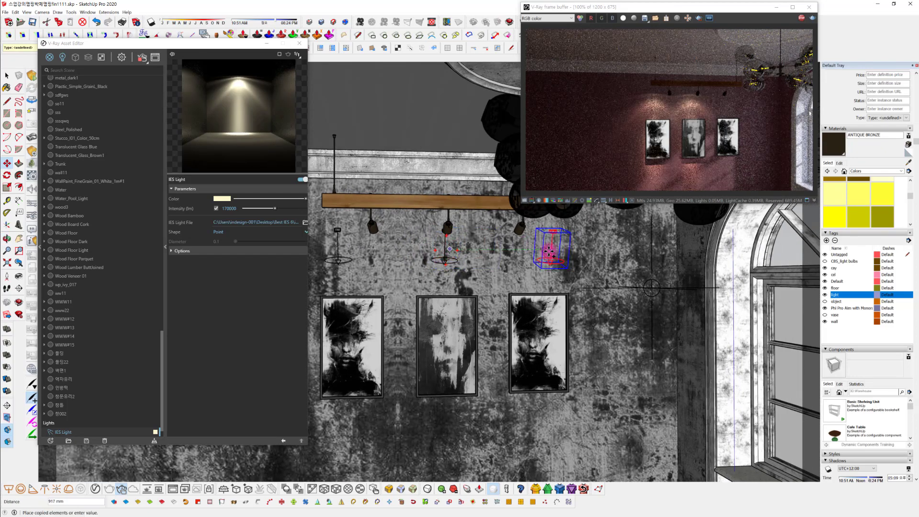
{"action": "left_click", "coordinate": [526, 305]}
Examine from several angles how the three IES lights fall on the pictures and wall in the live render
{"action": "middle_click_drag", "start_coordinate": [526, 304], "coordinate": [632, 328]}
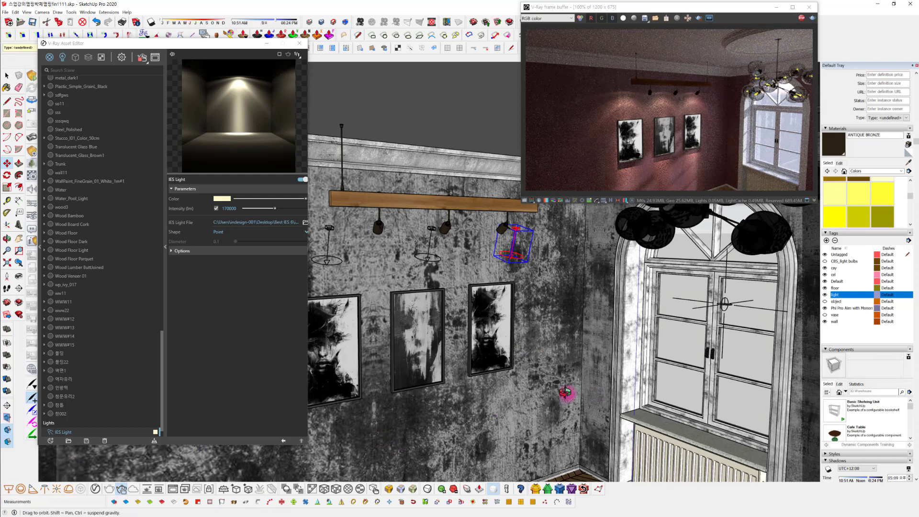
{"action": "mouse_move", "coordinate": [569, 390]}
{"action": "middle_mouse_down"}
{"action": "mouse_move", "coordinate": [762, 322]}
{"action": "mouse_move", "coordinate": [661, 341]}
{"action": "middle_mouse_up"}
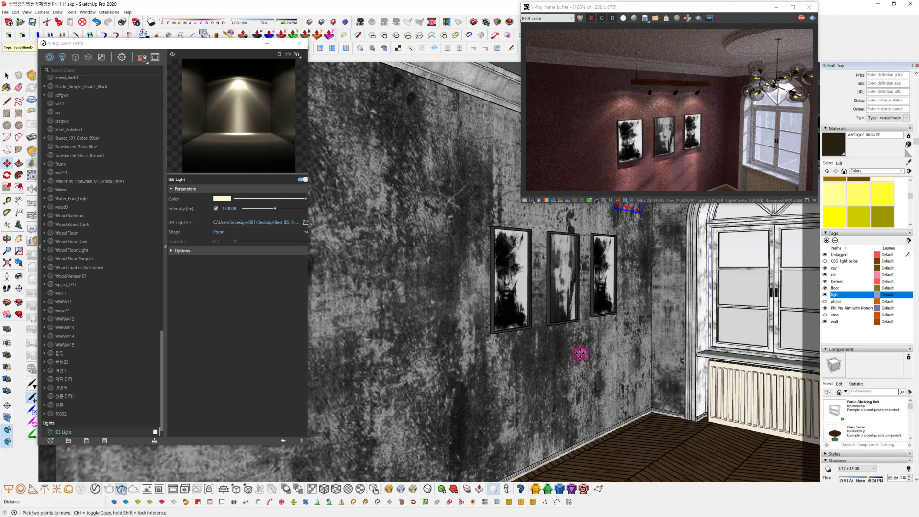
{"action": "mouse_move", "coordinate": [579, 353]}
{"action": "middle_mouse_down"}
{"action": "mouse_move", "coordinate": [513, 359]}
{"action": "mouse_move", "coordinate": [455, 402]}
{"action": "mouse_move", "coordinate": [533, 376]}
{"action": "middle_mouse_up"}
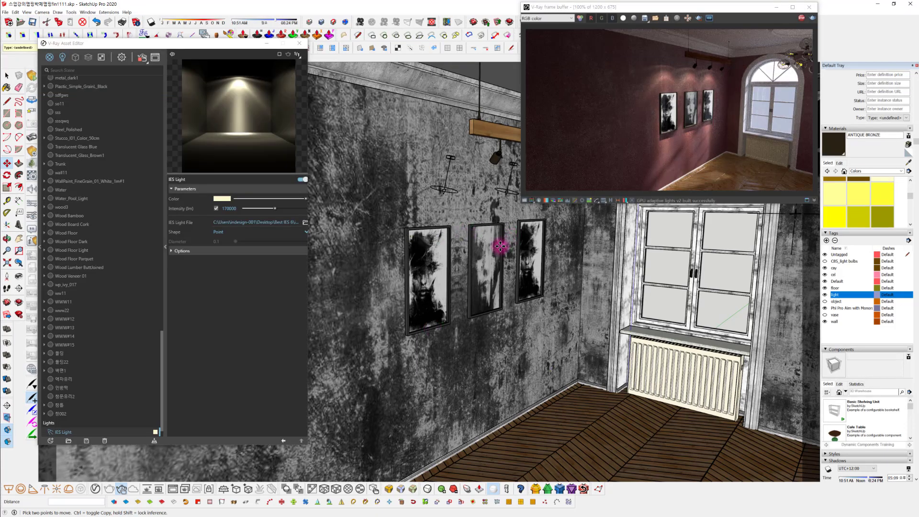
{"action": "mouse_move", "coordinate": [478, 344]}
{"action": "middle_mouse_down", "text": "shift"}
{"action": "mouse_move", "coordinate": [486, 334]}
{"action": "mouse_move", "coordinate": [461, 363]}
{"action": "mouse_move", "coordinate": [494, 371]}
{"action": "middle_mouse_up", "text": "shift"}
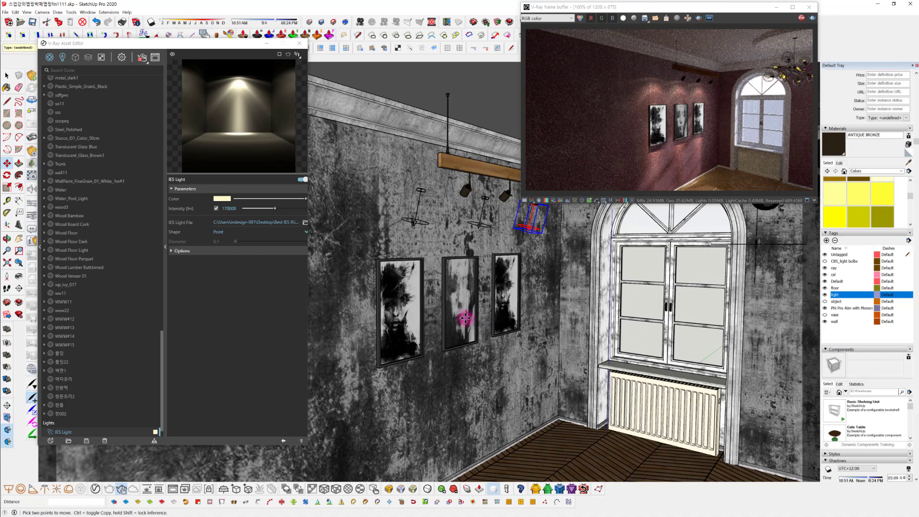
{"action": "mouse_move", "coordinate": [478, 267]}
{"action": "middle_mouse_down"}
{"action": "mouse_move", "coordinate": [416, 283]}
{"action": "mouse_move", "coordinate": [439, 289]}
{"action": "mouse_move", "coordinate": [460, 267]}
{"action": "middle_mouse_up"}
Sample the ANTIQUE BRONZE material from the nearest track spotlight and raise its reflection colour to light grey
{"action": "scroll", "coordinate": [458, 265], "scroll_direction": "up", "scroll_amount": 4}
{"action": "scroll", "coordinate": [433, 208], "scroll_direction": "up", "scroll_amount": 3}
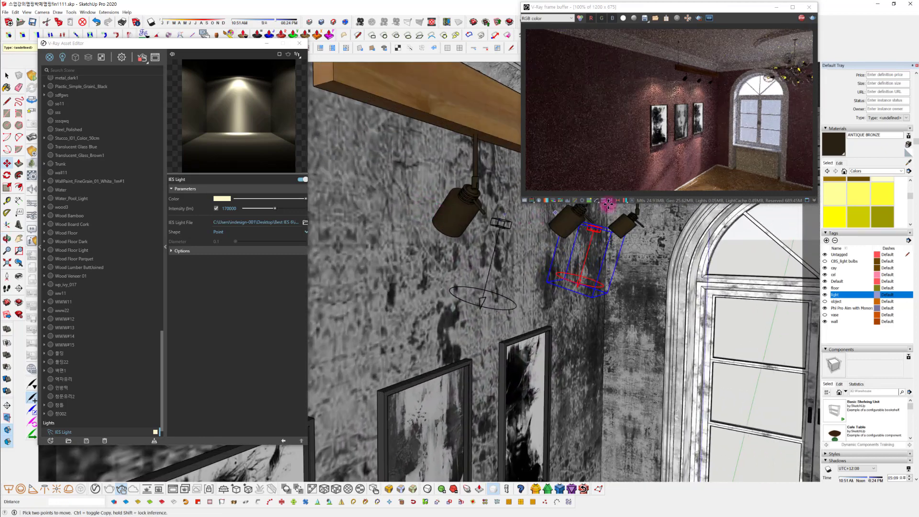
{"action": "left_click", "coordinate": [908, 163]}
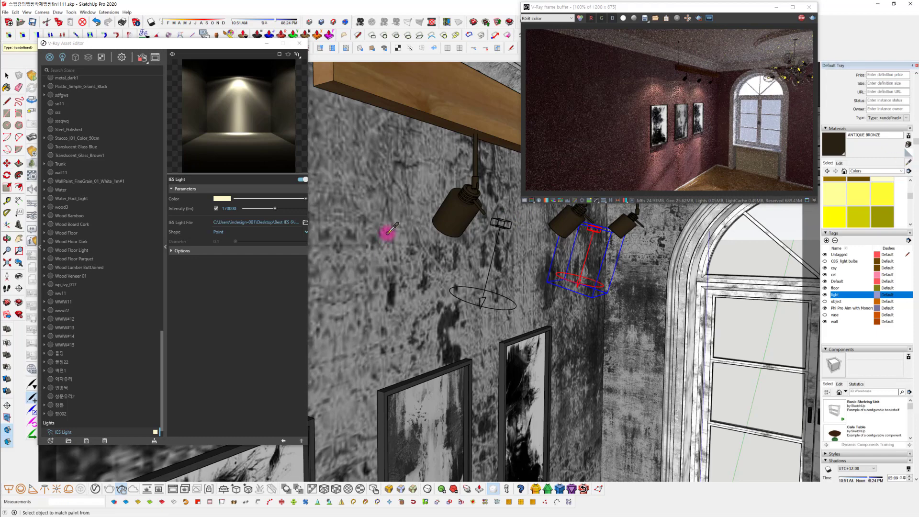
{"action": "left_click", "coordinate": [464, 211]}
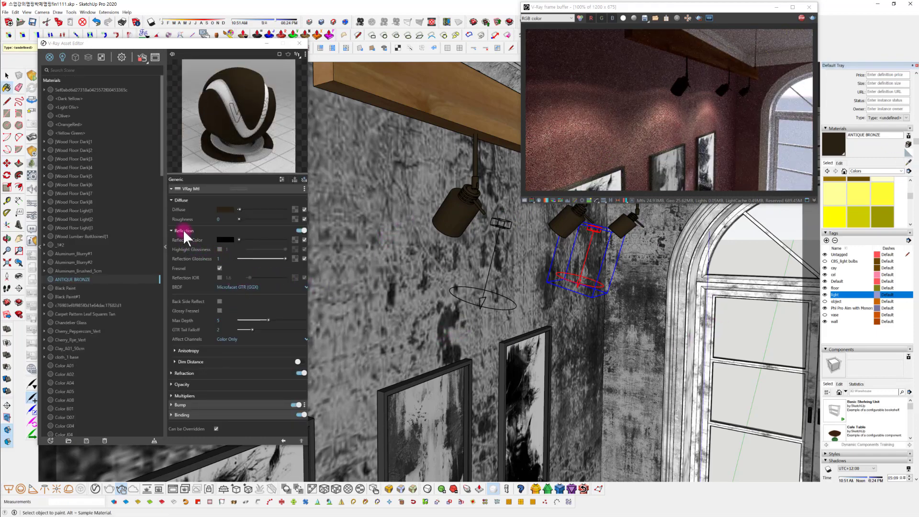
{"action": "left_click_drag", "start_coordinate": [241, 238], "coordinate": [265, 237]}
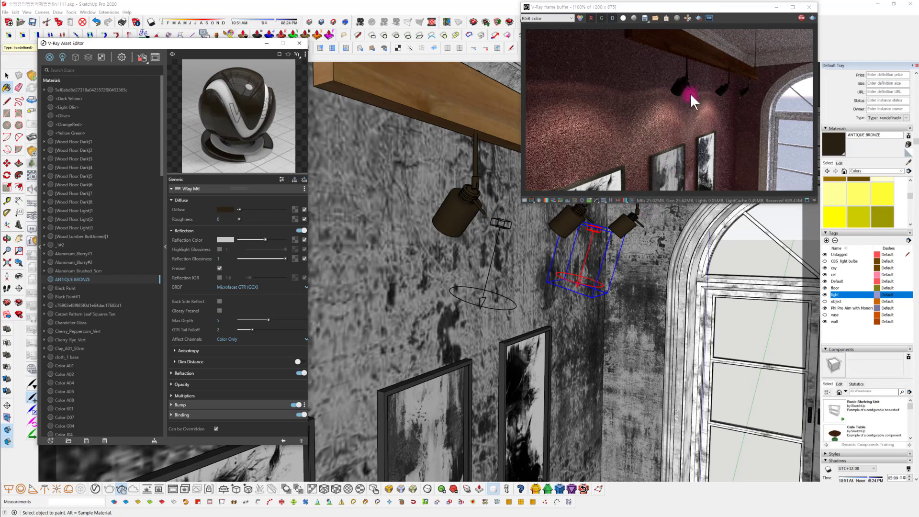
Change the ANTIQUE BRONZE diffuse colour to a neutral dark grey with R, G and B at 0.226
{"action": "left_click", "coordinate": [223, 209]}
{"action": "left_click_drag", "start_coordinate": [442, 298], "coordinate": [393, 303]}
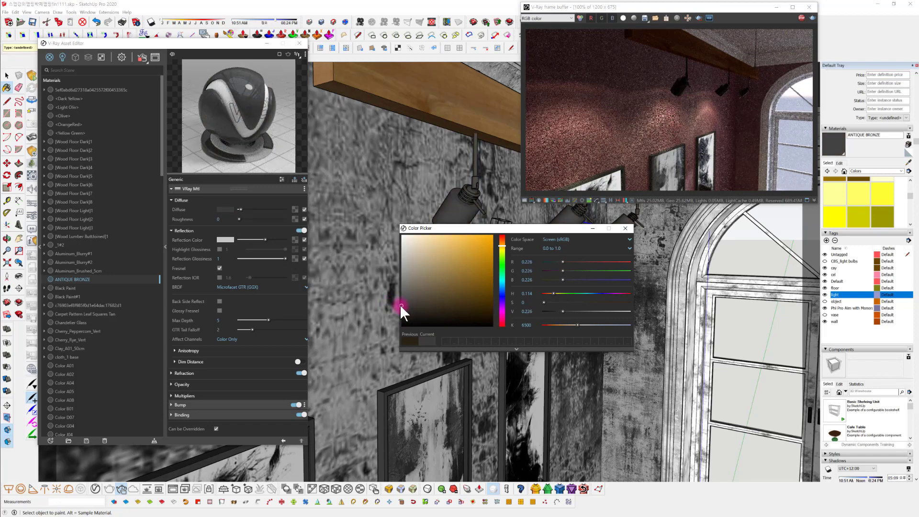
{"action": "left_click", "coordinate": [625, 228]}
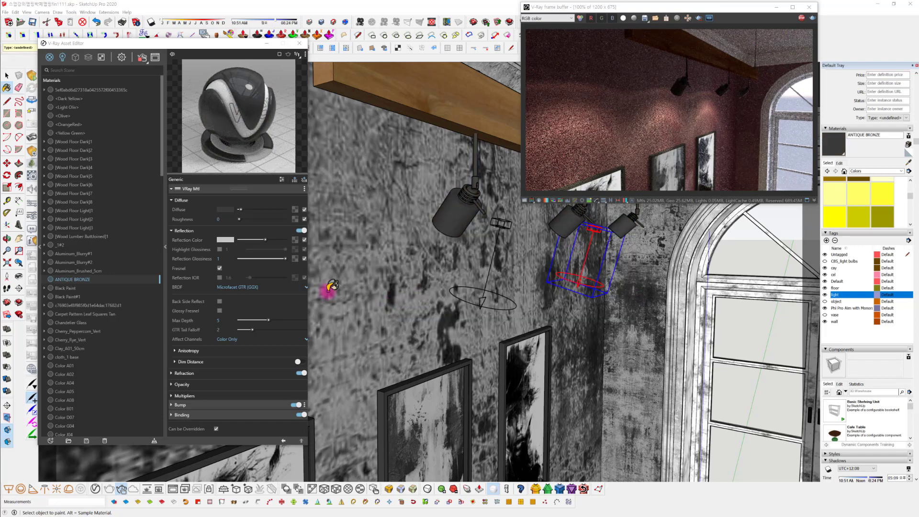
Lighten the ANTIQUE BRONZE reflection colour to near white and check the spotlights up close in the render
{"action": "left_click_drag", "start_coordinate": [261, 238], "coordinate": [277, 240]}
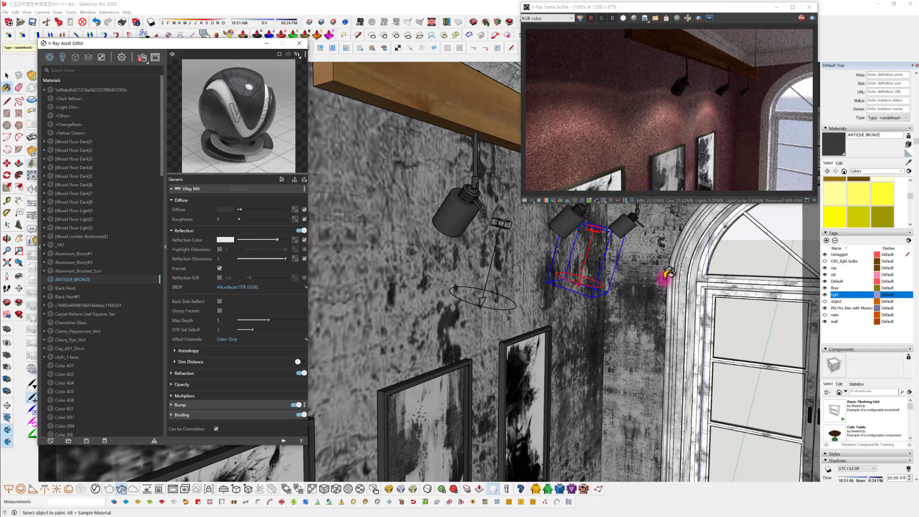
{"action": "scroll", "coordinate": [624, 243], "scroll_direction": "up", "scroll_amount": 5}
{"action": "mouse_move", "coordinate": [610, 264]}
{"action": "middle_mouse_down"}
{"action": "mouse_move", "coordinate": [550, 306]}
{"action": "mouse_move", "coordinate": [593, 290]}
{"action": "mouse_move", "coordinate": [675, 304]}
{"action": "mouse_move", "coordinate": [652, 308]}
{"action": "mouse_move", "coordinate": [656, 315]}
{"action": "middle_mouse_up"}
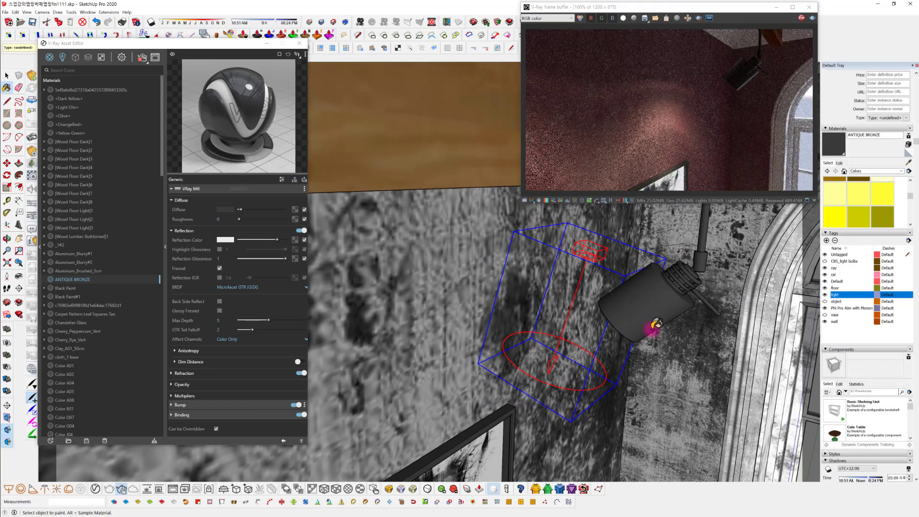
{"action": "scroll", "coordinate": [650, 326], "scroll_direction": "down", "scroll_amount": 1}
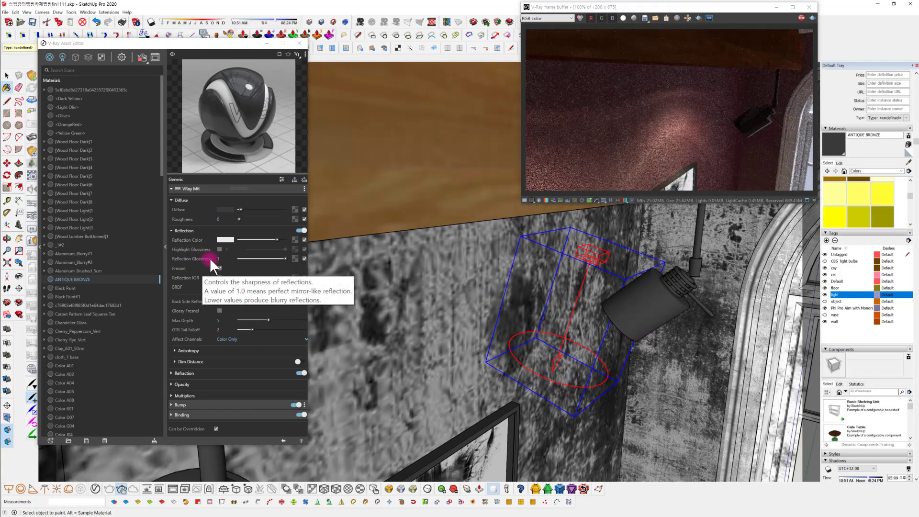
{"action": "mouse_move", "coordinate": [616, 338]}
{"action": "middle_mouse_down"}
{"action": "mouse_move", "coordinate": [611, 316]}
{"action": "mouse_move", "coordinate": [507, 324]}
{"action": "middle_mouse_up"}
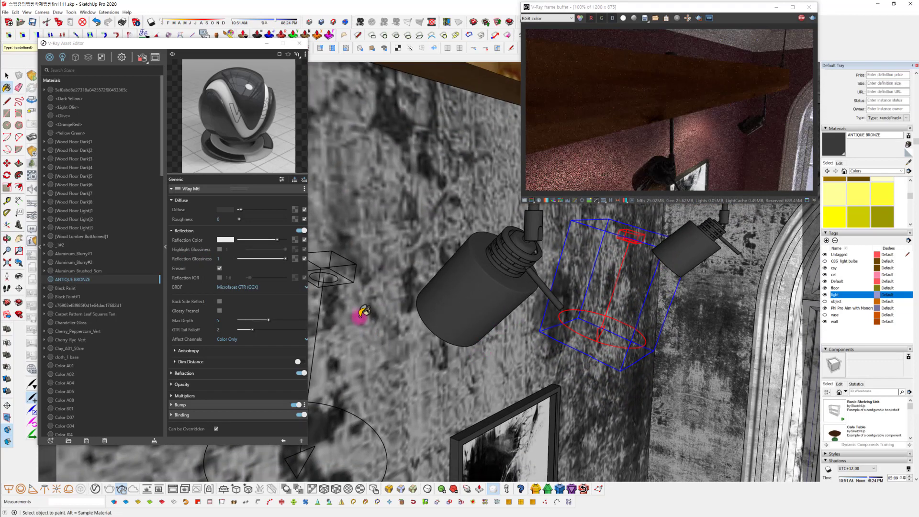
Set the ANTIQUE BRONZE reflection glossiness to 0.8 and raise its reflection colour to white
{"action": "left_click", "coordinate": [234, 260]}
{"action": "type", "text": "0."}
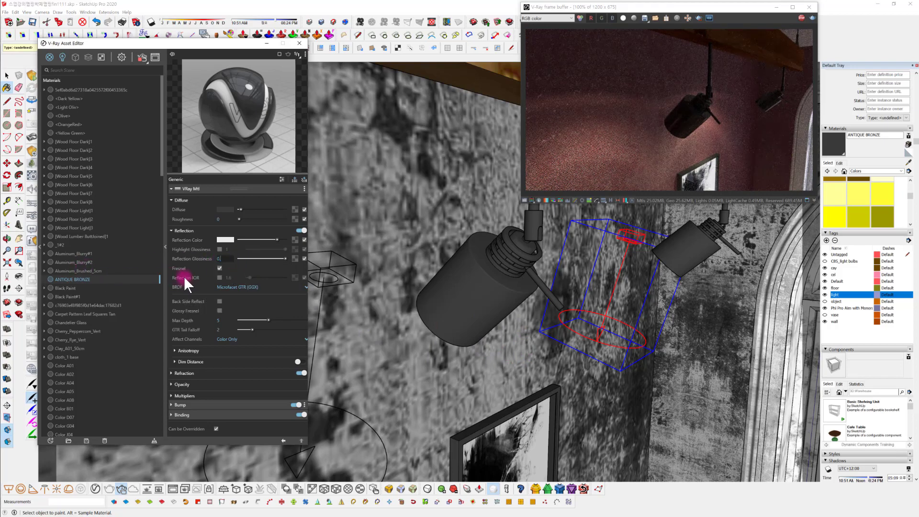
{"action": "type", "text": "8"}
{"action": "key", "text": "Return"}
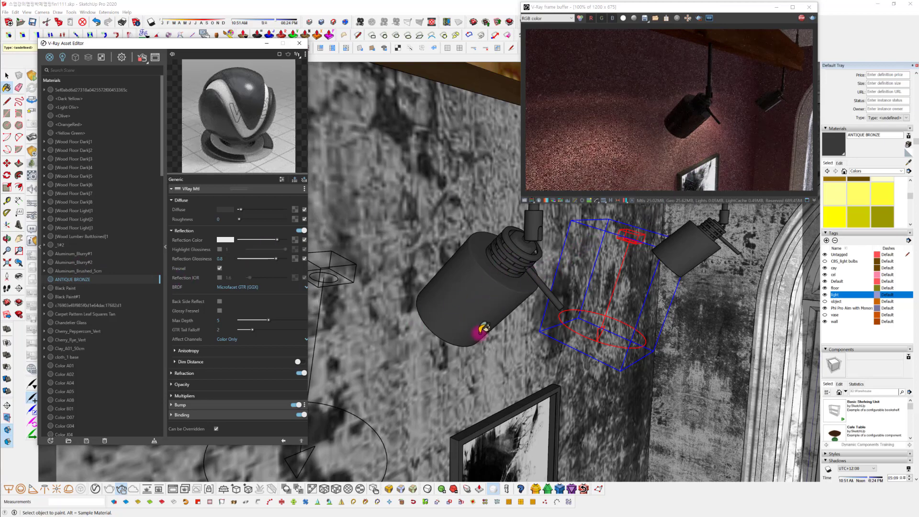
{"action": "mouse_move", "coordinate": [498, 343]}
{"action": "middle_mouse_down"}
{"action": "mouse_move", "coordinate": [492, 353]}
{"action": "mouse_move", "coordinate": [564, 322]}
{"action": "mouse_move", "coordinate": [497, 288]}
{"action": "middle_mouse_up"}
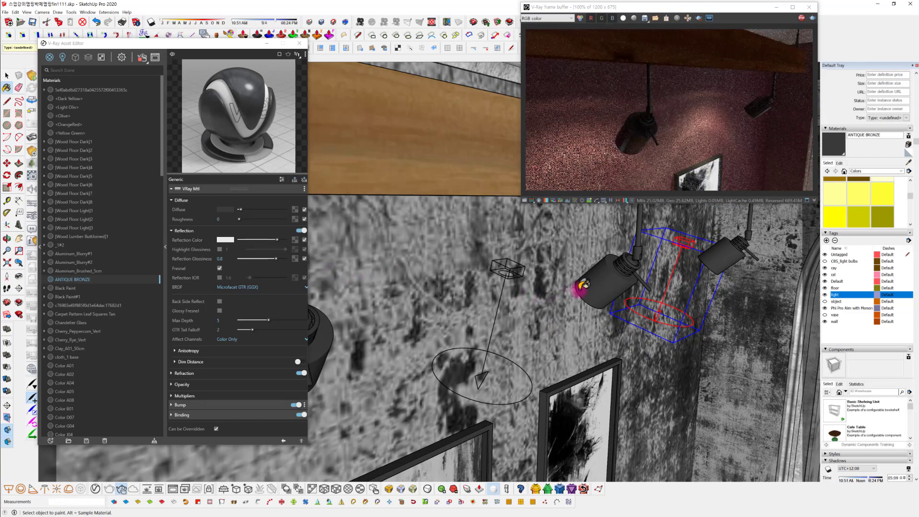
{"action": "left_click_drag", "start_coordinate": [277, 240], "coordinate": [283, 239]}
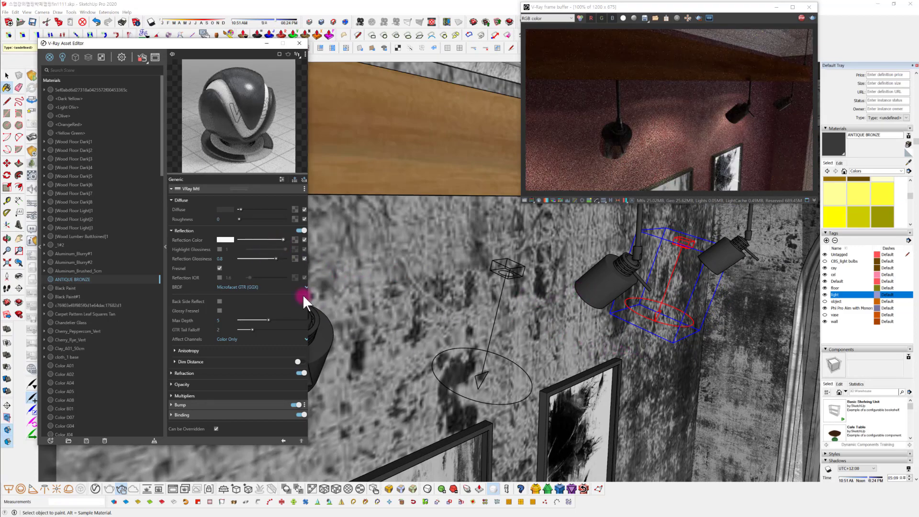
Sample the track light's wooden beam material and raise its reflection colour to light grey
{"action": "scroll", "coordinate": [530, 320], "scroll_direction": "down", "scroll_amount": 3}
{"action": "scroll", "coordinate": [534, 321], "scroll_direction": "down", "scroll_amount": 2}
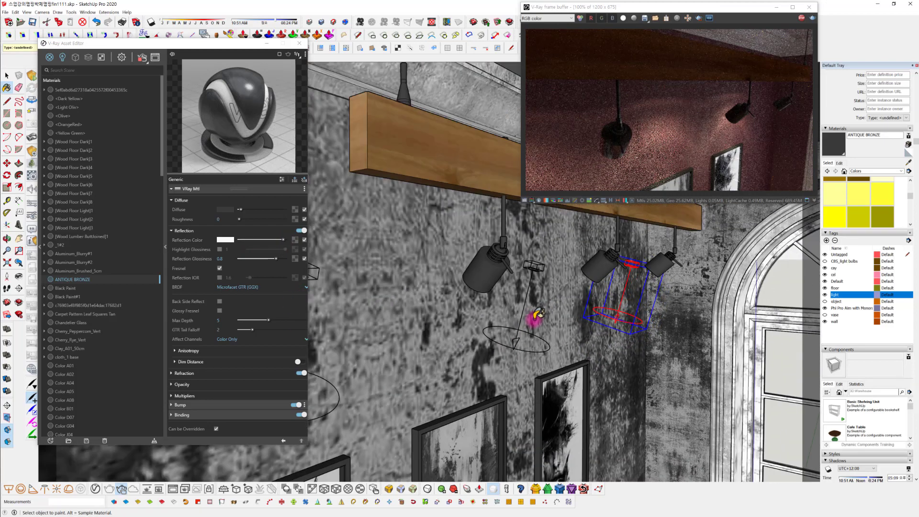
{"action": "middle_click_drag", "start_coordinate": [431, 170], "coordinate": [426, 284]}
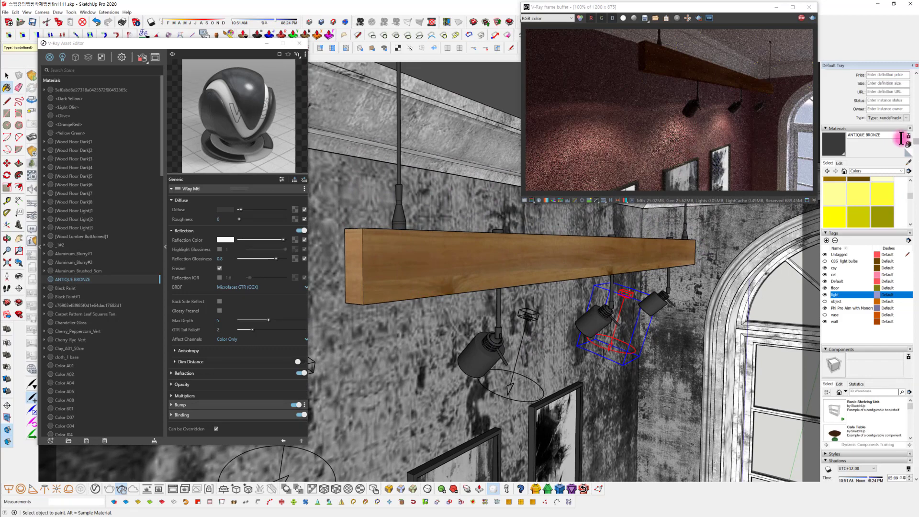
{"action": "left_click", "coordinate": [475, 261], "text": "alt"}
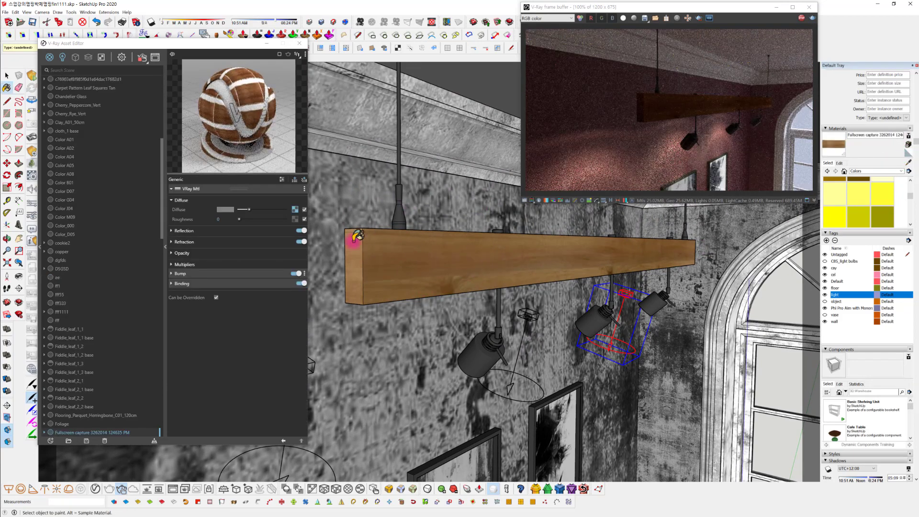
{"action": "left_click", "coordinate": [209, 231]}
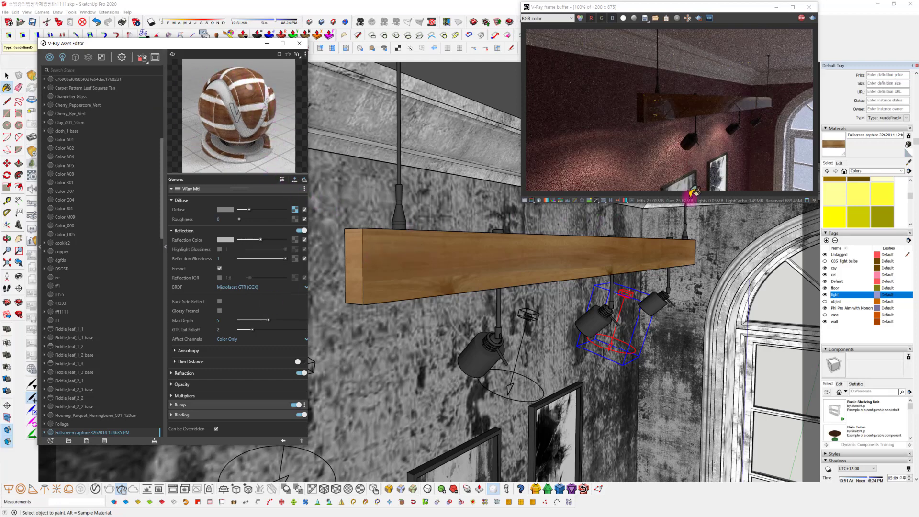
{"action": "mouse_move", "coordinate": [680, 327]}
{"action": "middle_mouse_down"}
{"action": "mouse_move", "coordinate": [607, 312]}
{"action": "mouse_move", "coordinate": [729, 185]}
{"action": "middle_mouse_up"}
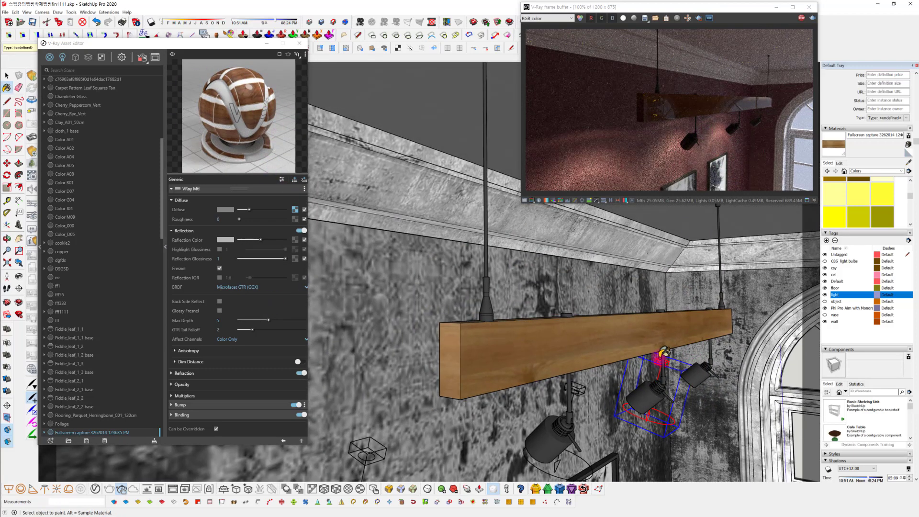
{"action": "middle_click_drag", "start_coordinate": [661, 376], "coordinate": [608, 304]}
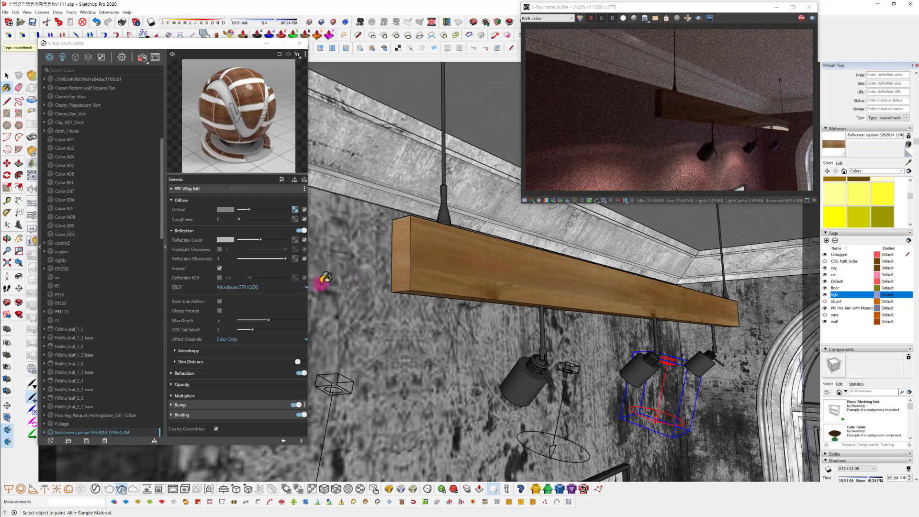
Copy the beam material's diffuse texture into its bump map and check the wood surface in the render
{"action": "right_click", "coordinate": [295, 216]}
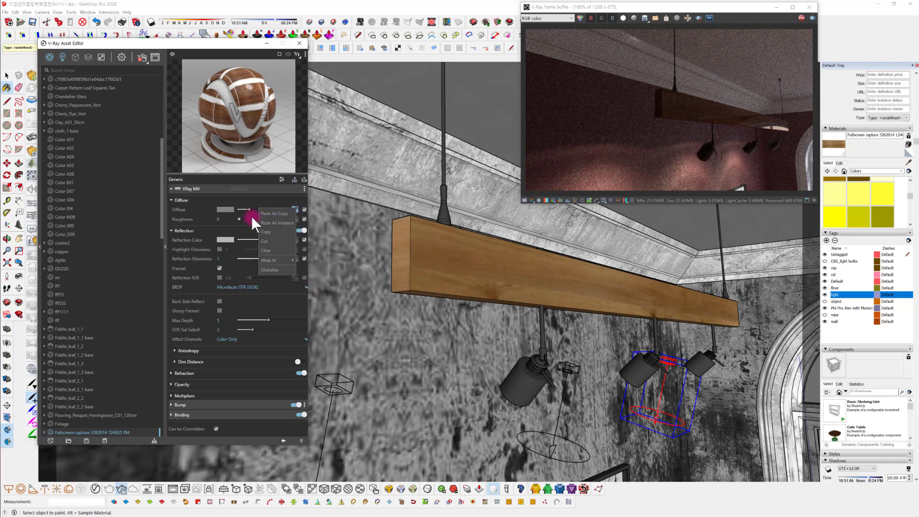
{"action": "left_click", "coordinate": [282, 230]}
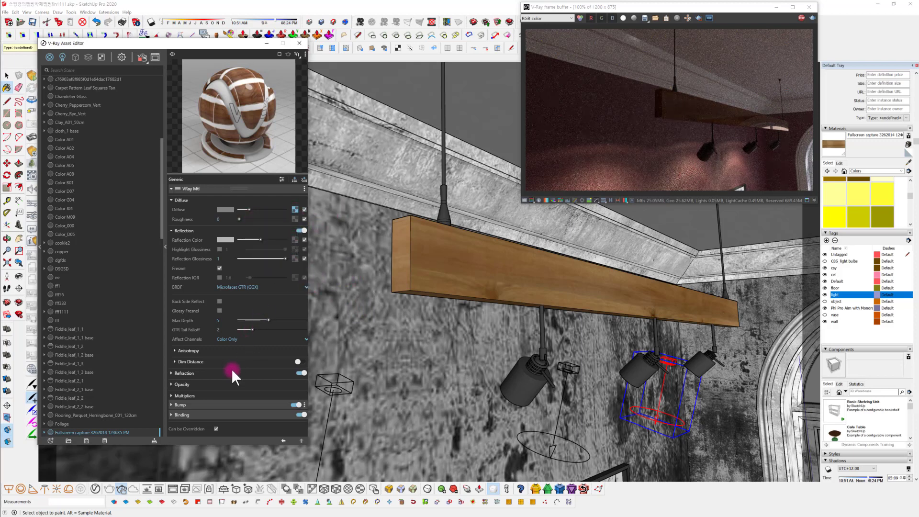
{"action": "left_click", "coordinate": [206, 404]}
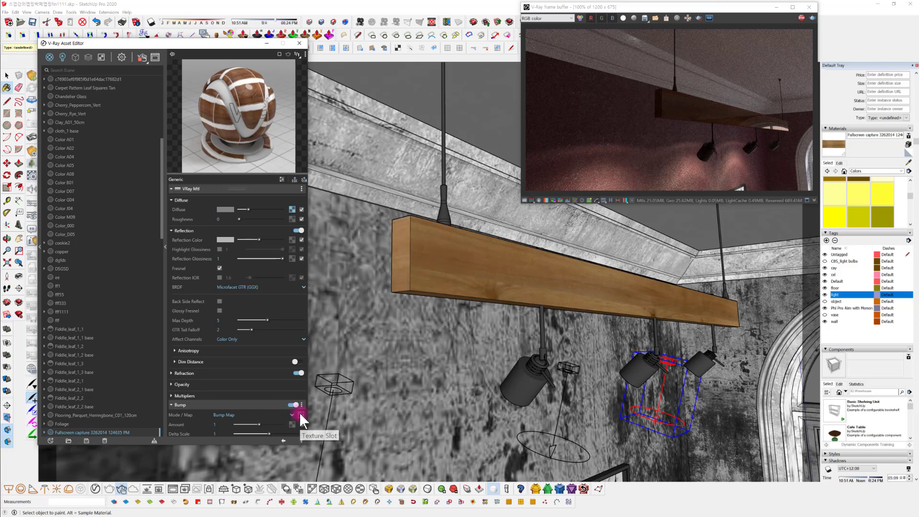
{"action": "right_click", "coordinate": [300, 412]}
{"action": "left_click", "coordinate": [277, 419]}
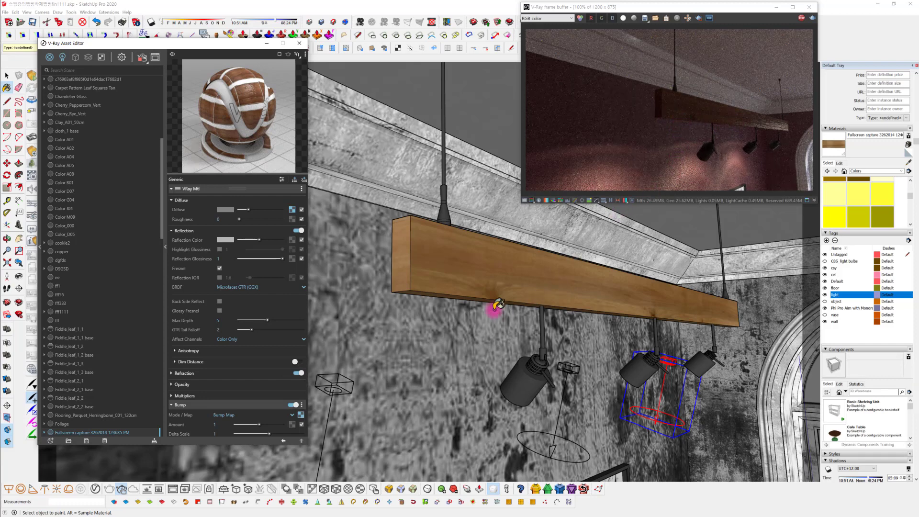
{"action": "scroll", "coordinate": [257, 370], "scroll_direction": "down", "scroll_amount": 1}
{"action": "scroll", "coordinate": [257, 369], "scroll_direction": "down", "scroll_amount": 1}
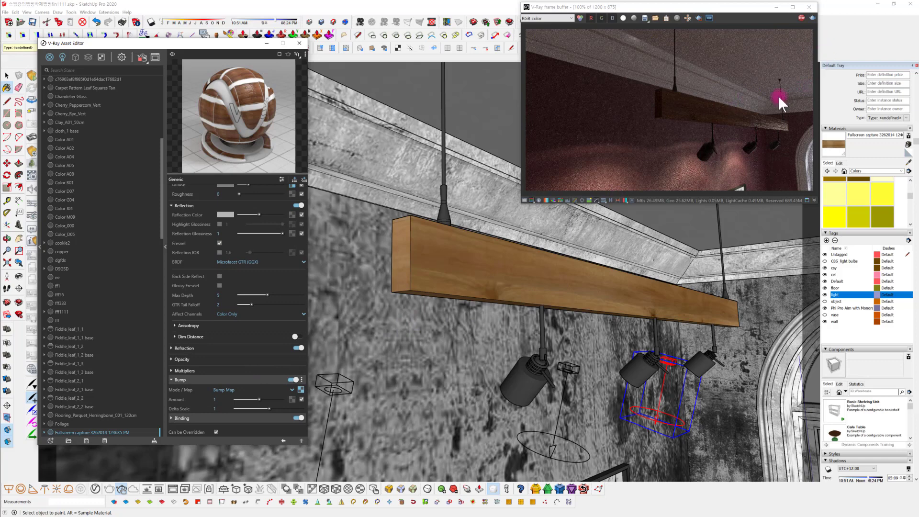
{"action": "middle_click_drag", "start_coordinate": [610, 278], "coordinate": [594, 288]}
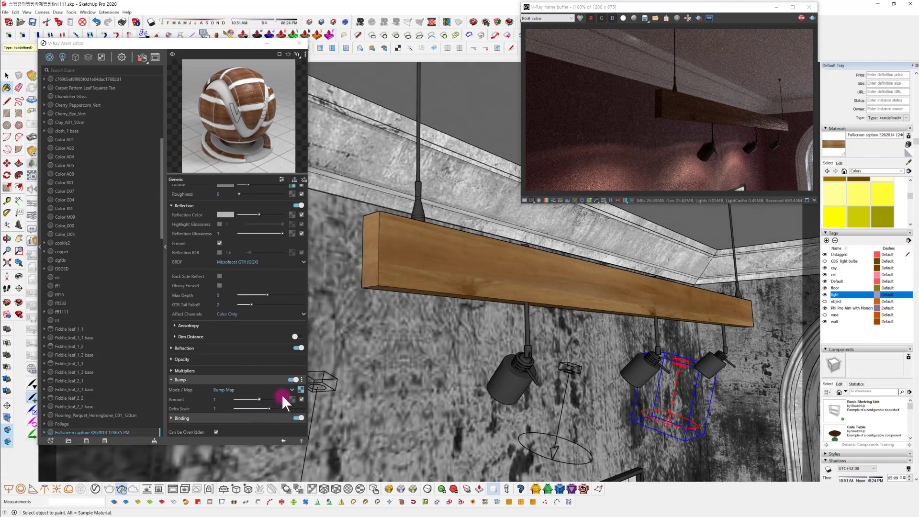
{"action": "middle_click_drag", "start_coordinate": [537, 328], "coordinate": [537, 322]}
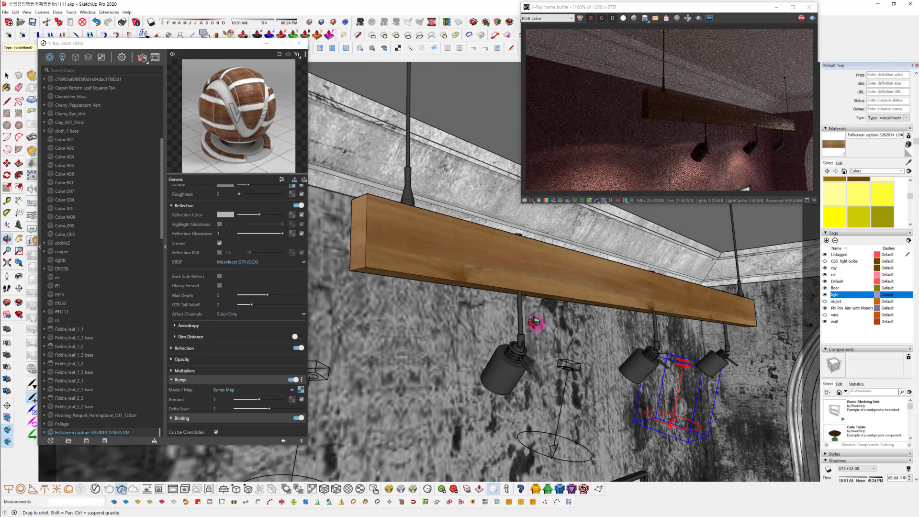
Replace the beam material's bump texture with a Color Correction map that uses the wood texture as its input
{"action": "right_click", "coordinate": [299, 389]}
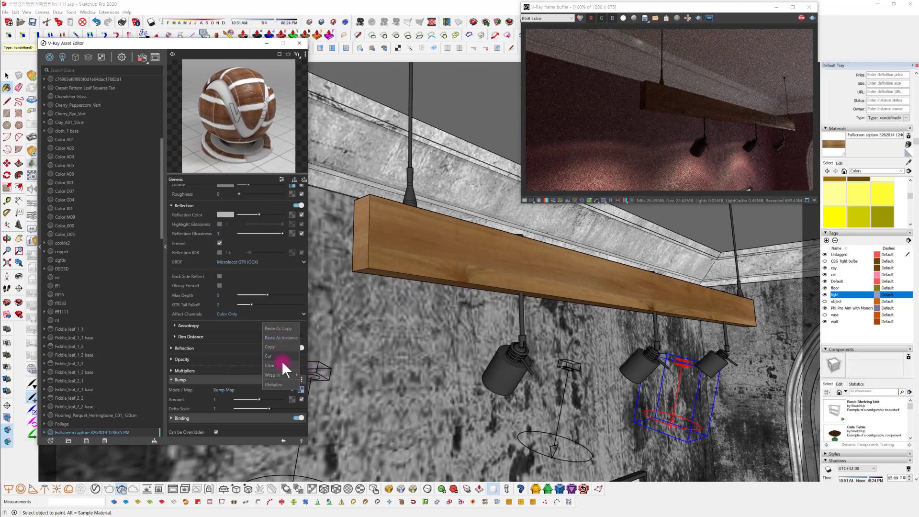
{"action": "left_click", "coordinate": [283, 365]}
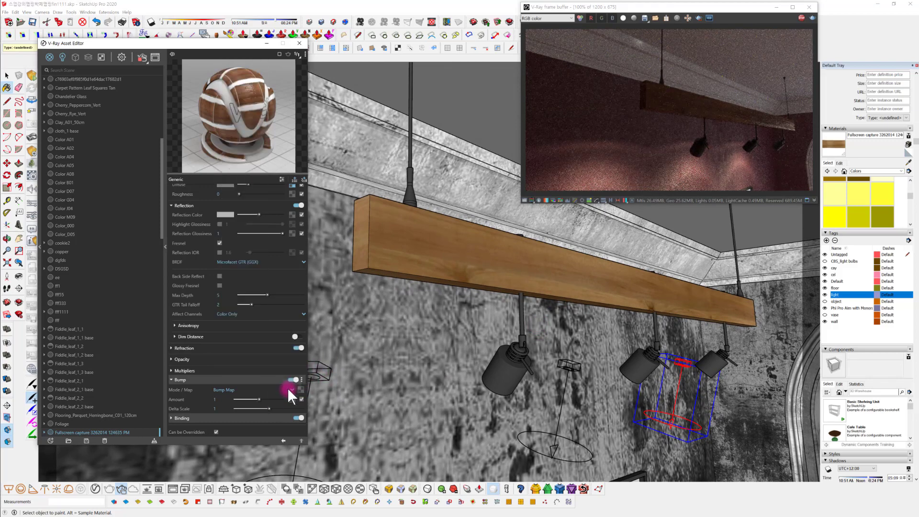
{"action": "left_click", "coordinate": [300, 387]}
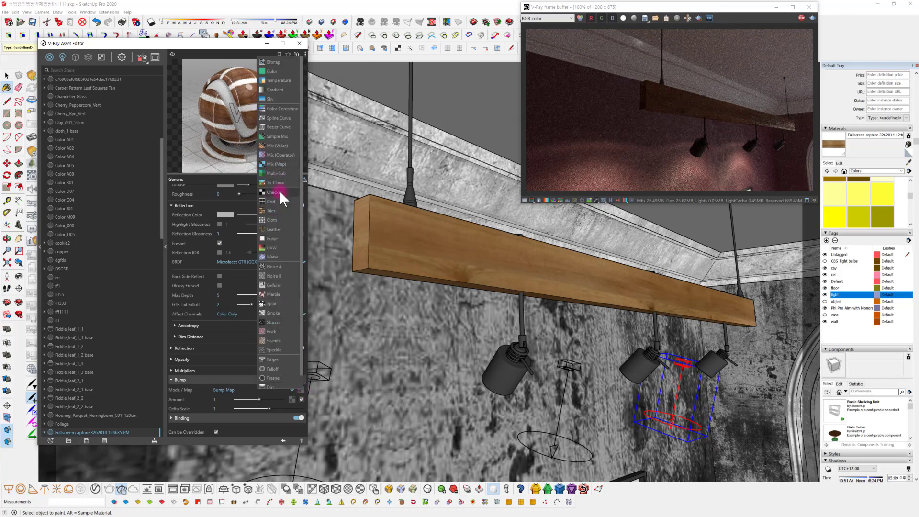
{"action": "left_click", "coordinate": [289, 109]}
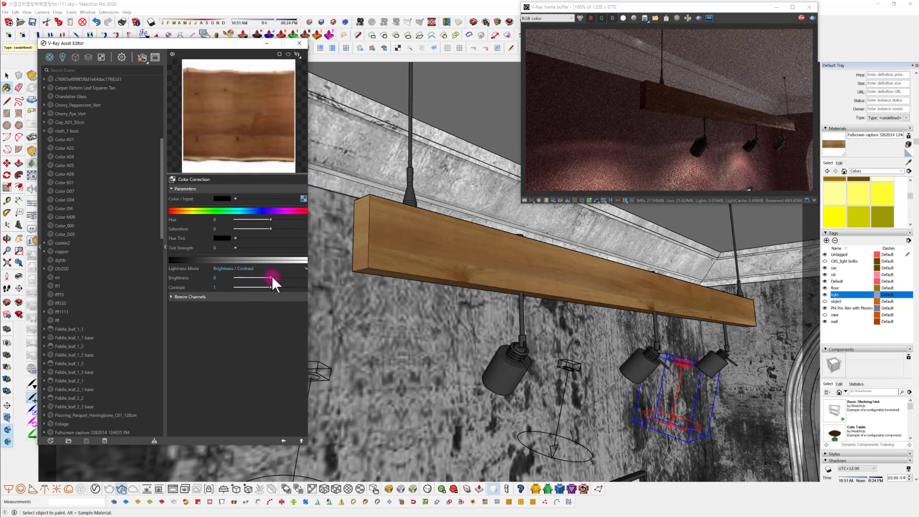
Set the bump's Color Correction to saturation -1, brightness 0.35 and contrast 1.186, and check the beam in the render
{"action": "left_click_drag", "start_coordinate": [271, 278], "coordinate": [269, 279]}
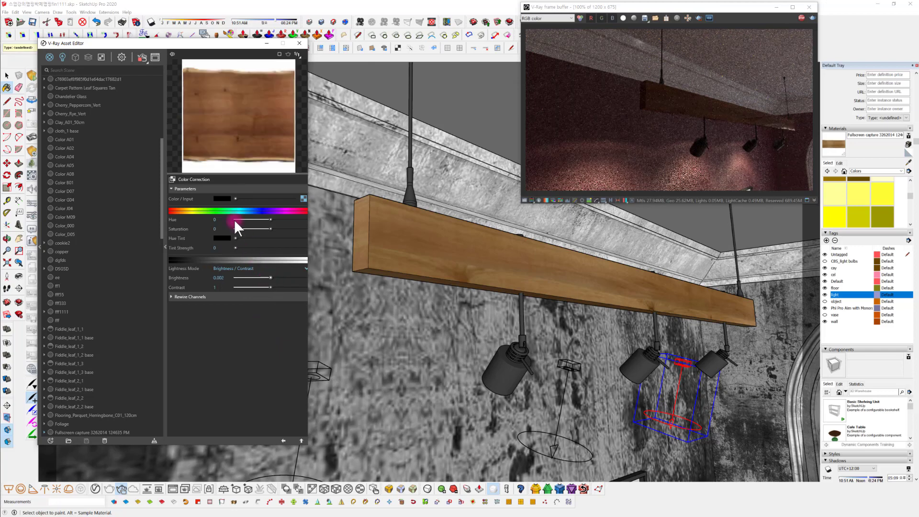
{"action": "left_click_drag", "start_coordinate": [271, 228], "coordinate": [151, 290]}
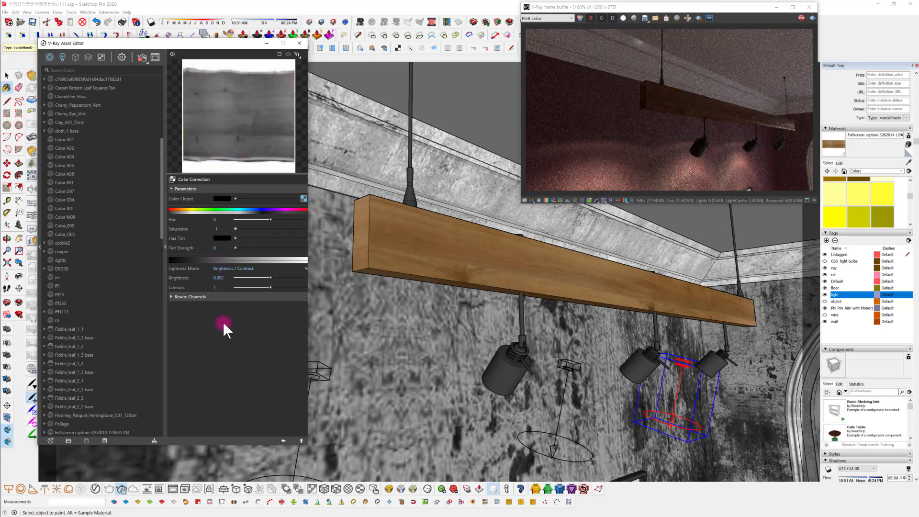
{"action": "mouse_move", "coordinate": [270, 278]}
{"action": "left_mouse_down"}
{"action": "mouse_move", "coordinate": [249, 277]}
{"action": "mouse_move", "coordinate": [271, 276]}
{"action": "left_mouse_up"}
{"action": "mouse_move", "coordinate": [270, 287]}
{"action": "left_mouse_down"}
{"action": "mouse_move", "coordinate": [259, 287]}
{"action": "mouse_move", "coordinate": [282, 288]}
{"action": "left_mouse_up"}
{"action": "mouse_move", "coordinate": [271, 278]}
{"action": "left_mouse_down"}
{"action": "mouse_move", "coordinate": [260, 275]}
{"action": "mouse_move", "coordinate": [284, 288]}
{"action": "mouse_move", "coordinate": [266, 276]}
{"action": "mouse_move", "coordinate": [280, 275]}
{"action": "mouse_move", "coordinate": [278, 287]}
{"action": "left_mouse_up"}
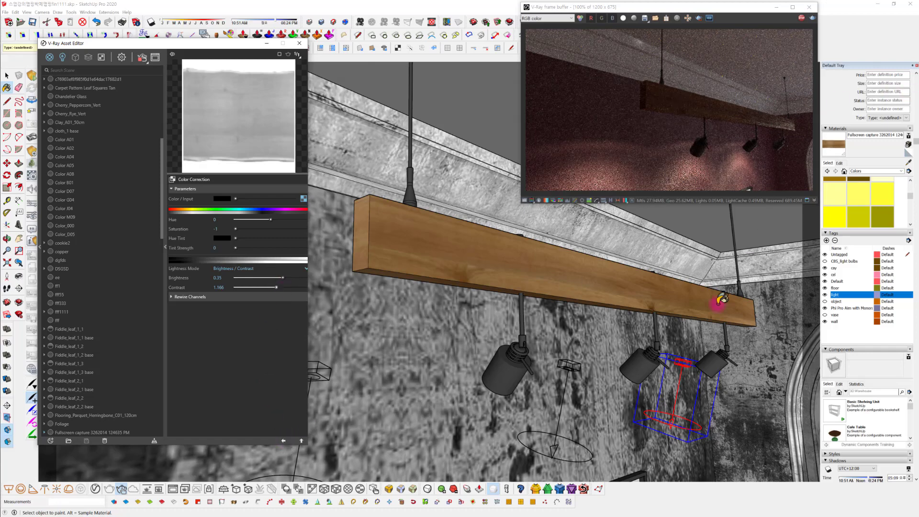
{"action": "middle_click_drag", "start_coordinate": [718, 302], "coordinate": [530, 423]}
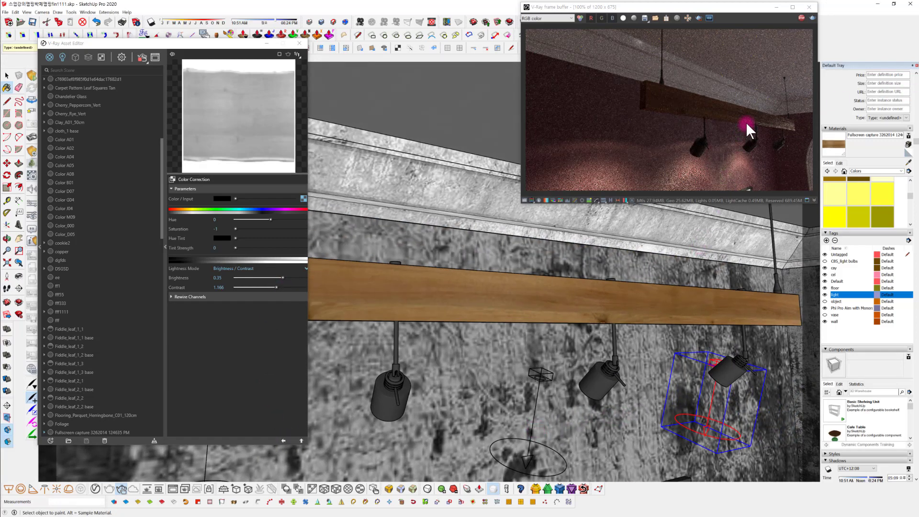
{"action": "middle_click_drag", "start_coordinate": [561, 366], "coordinate": [661, 349]}
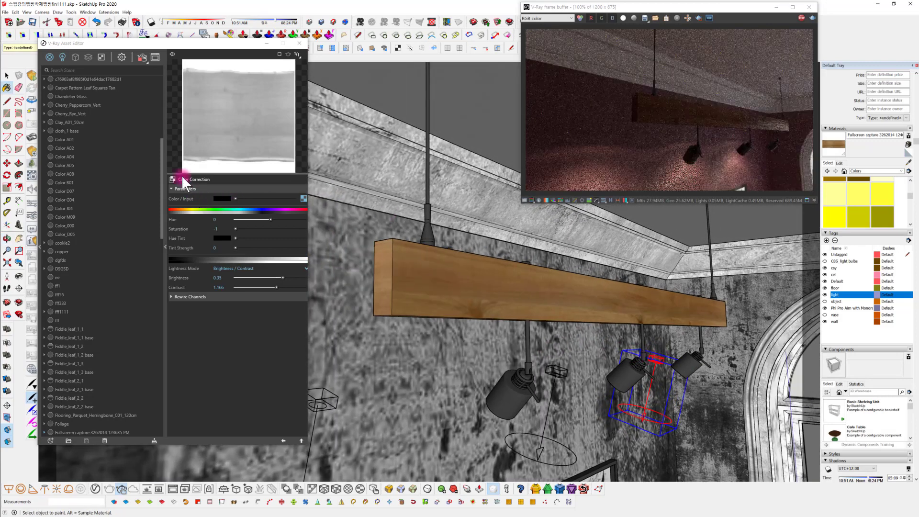
Return to the beam material's settings and set its bump amount to 0.5
{"action": "left_click", "coordinate": [282, 440]}
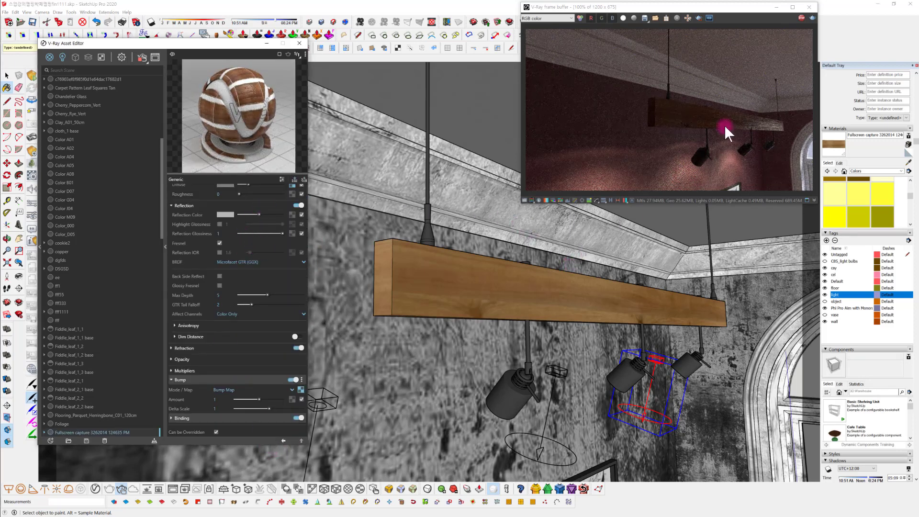
{"action": "double_click", "coordinate": [217, 399]}
{"action": "type", "text": "0.5"}
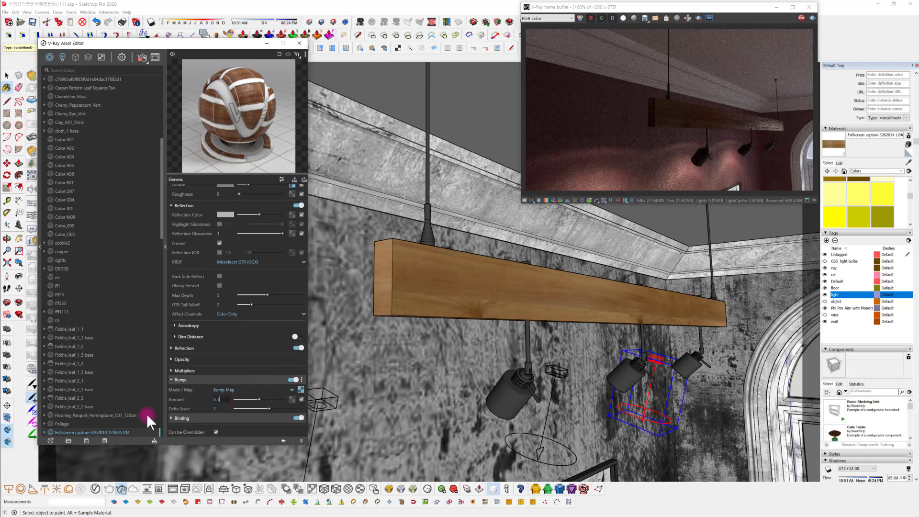
{"action": "key", "text": "Return"}
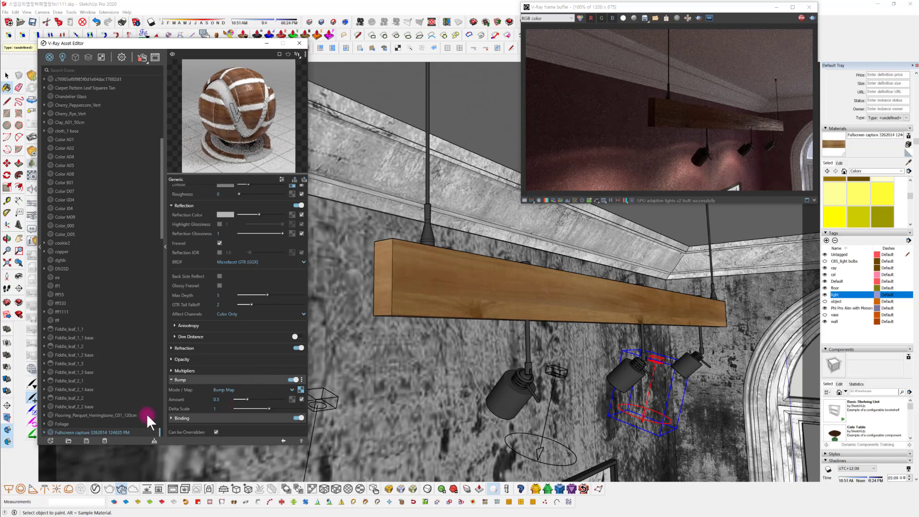
{"action": "middle_click_drag", "start_coordinate": [358, 338], "coordinate": [316, 293]}
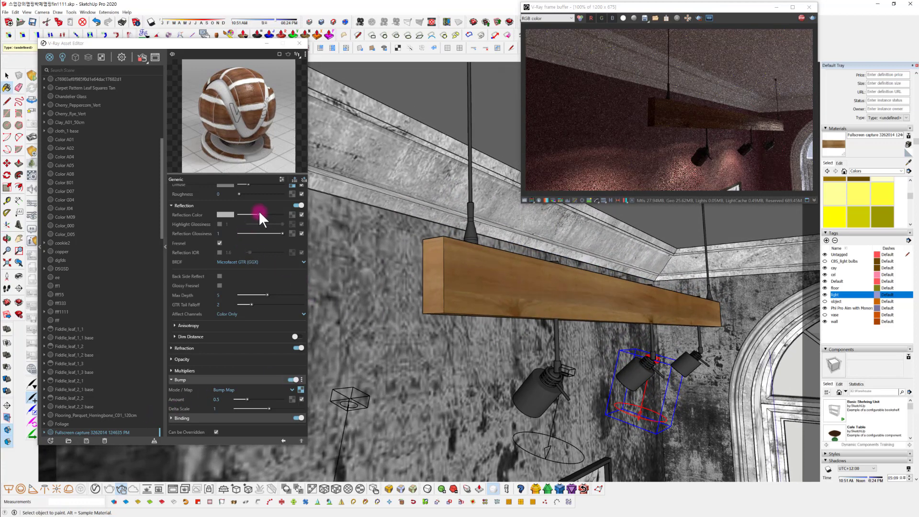
Lighten the beam material's reflection colour, set its reflection glossiness to 0.9, and check the track light in the render
{"action": "left_click_drag", "start_coordinate": [259, 214], "coordinate": [267, 213]}
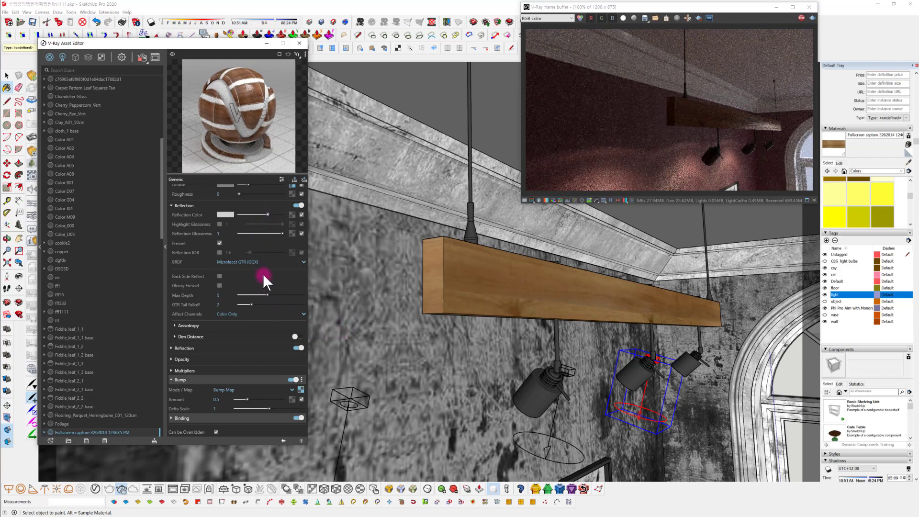
{"action": "double_click", "coordinate": [224, 234]}
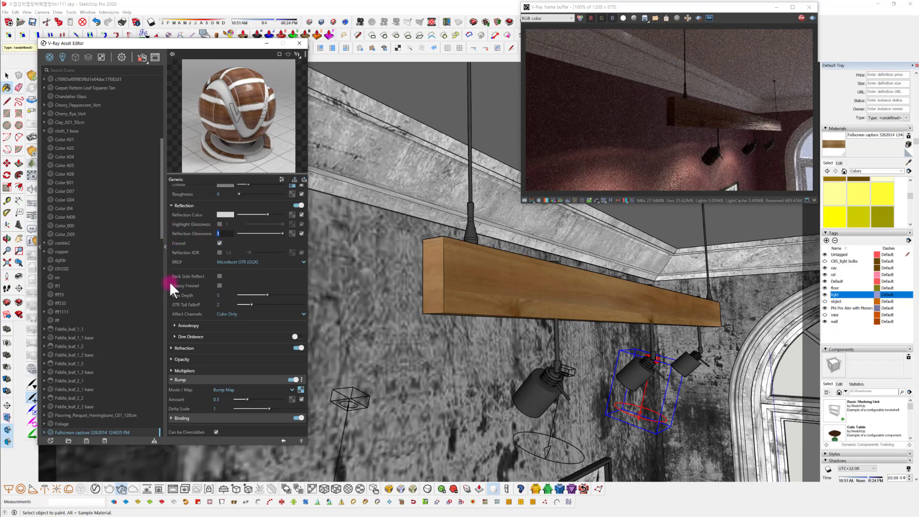
{"action": "type", "text": "0.9"}
{"action": "key", "text": "Return"}
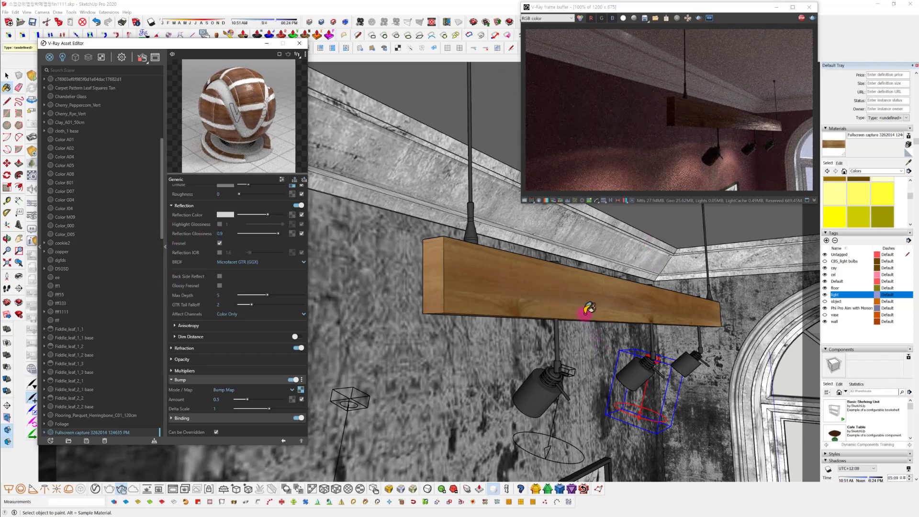
{"action": "middle_click_drag", "start_coordinate": [527, 308], "coordinate": [622, 330], "text": "shift"}
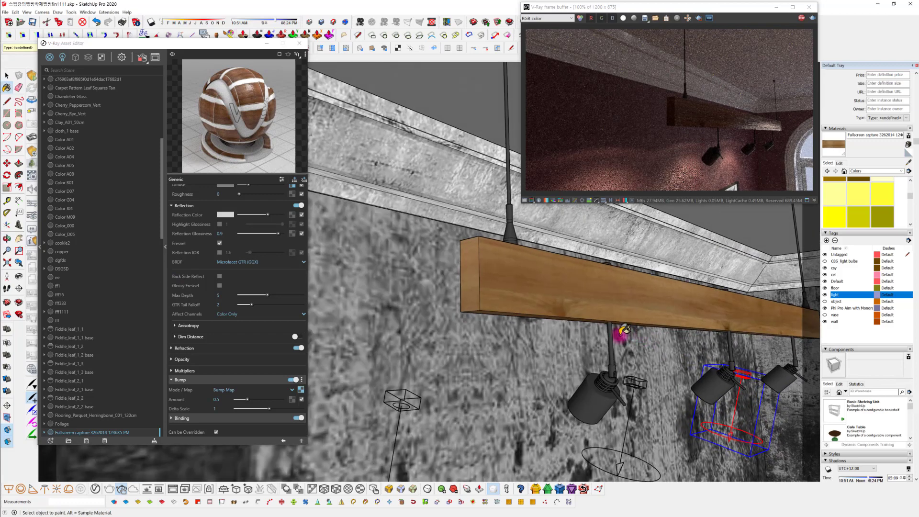
{"action": "mouse_move", "coordinate": [544, 311]}
{"action": "middle_mouse_down", "text": "shift"}
{"action": "mouse_move", "coordinate": [492, 372]}
{"action": "mouse_move", "coordinate": [475, 377]}
{"action": "mouse_move", "coordinate": [517, 352]}
{"action": "middle_mouse_up", "text": "shift"}
{"action": "scroll", "coordinate": [520, 359], "scroll_direction": "down", "scroll_amount": 1}
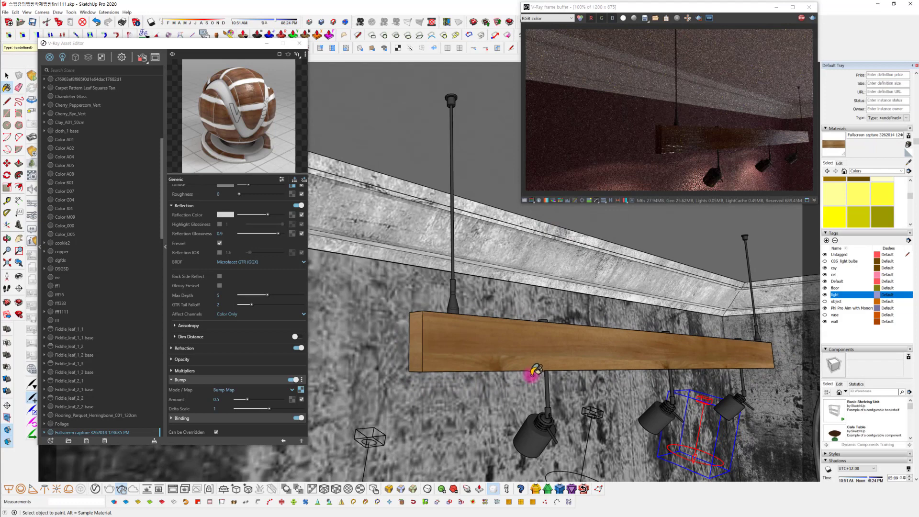
{"action": "scroll", "coordinate": [532, 374], "scroll_direction": "down", "scroll_amount": 2}
{"action": "mouse_move", "coordinate": [536, 373]}
{"action": "middle_mouse_down"}
{"action": "mouse_move", "coordinate": [559, 373]}
{"action": "mouse_move", "coordinate": [579, 301]}
{"action": "mouse_move", "coordinate": [566, 323]}
{"action": "mouse_move", "coordinate": [595, 364]}
{"action": "mouse_move", "coordinate": [583, 314]}
{"action": "mouse_move", "coordinate": [527, 306]}
{"action": "mouse_move", "coordinate": [503, 327]}
{"action": "mouse_move", "coordinate": [529, 349]}
{"action": "mouse_move", "coordinate": [568, 354]}
{"action": "mouse_move", "coordinate": [471, 327]}
{"action": "mouse_move", "coordinate": [517, 341]}
{"action": "mouse_move", "coordinate": [544, 334]}
{"action": "mouse_move", "coordinate": [505, 337]}
{"action": "mouse_move", "coordinate": [555, 352]}
{"action": "middle_mouse_up"}
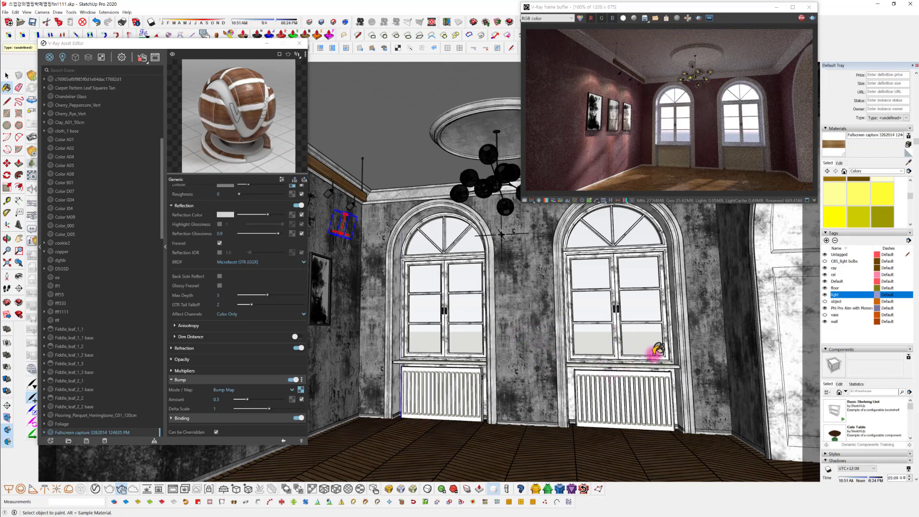
Show the furniture on the object tag in the room and hide it again
{"action": "left_click", "coordinate": [835, 301]}
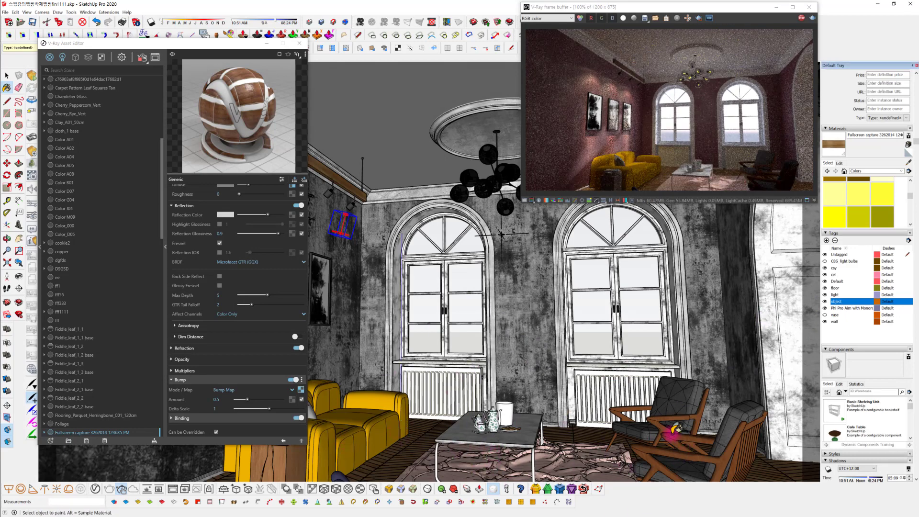
{"action": "left_click", "coordinate": [824, 301]}
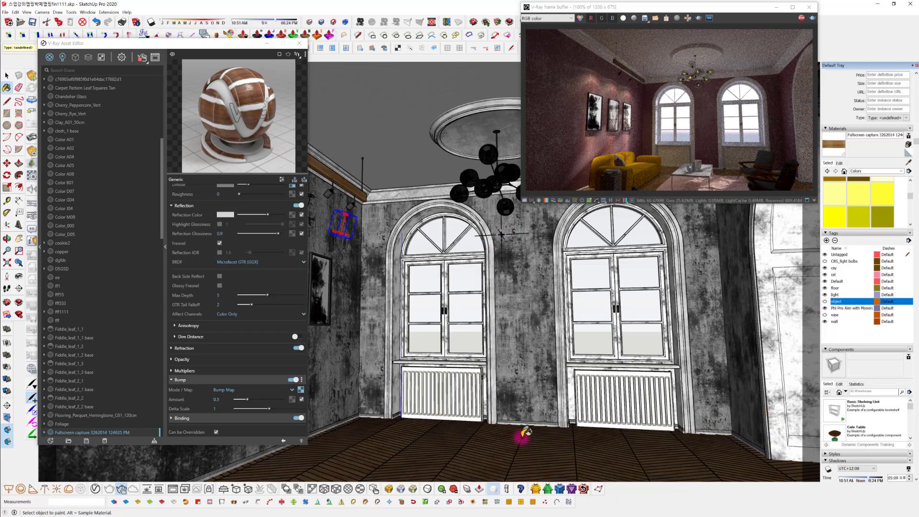